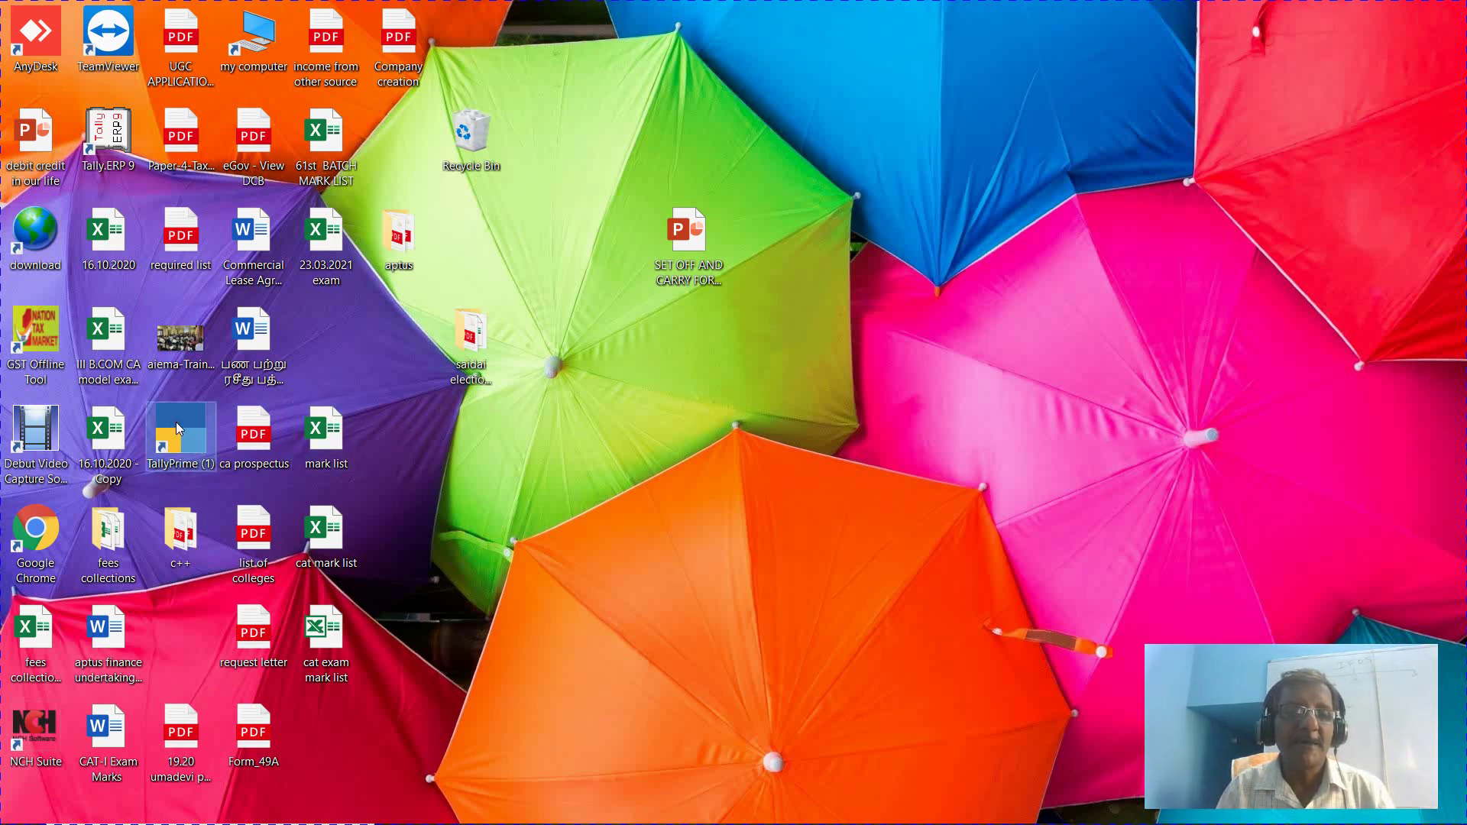
# Restore the running TallyPrime window from its taskbar preview
pyautogui.moveTo(534, 822)
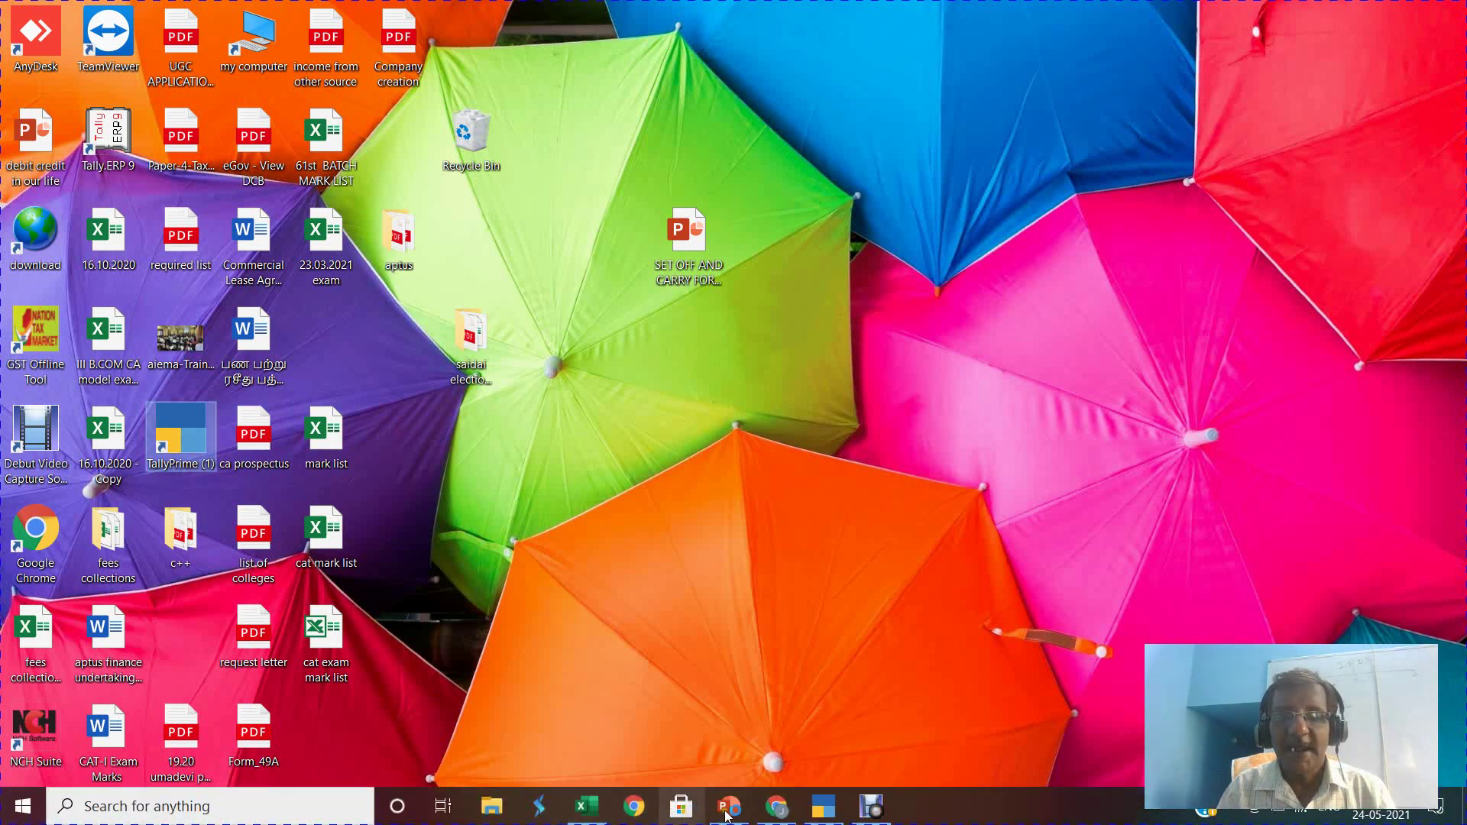
pyautogui.moveTo(822, 808)
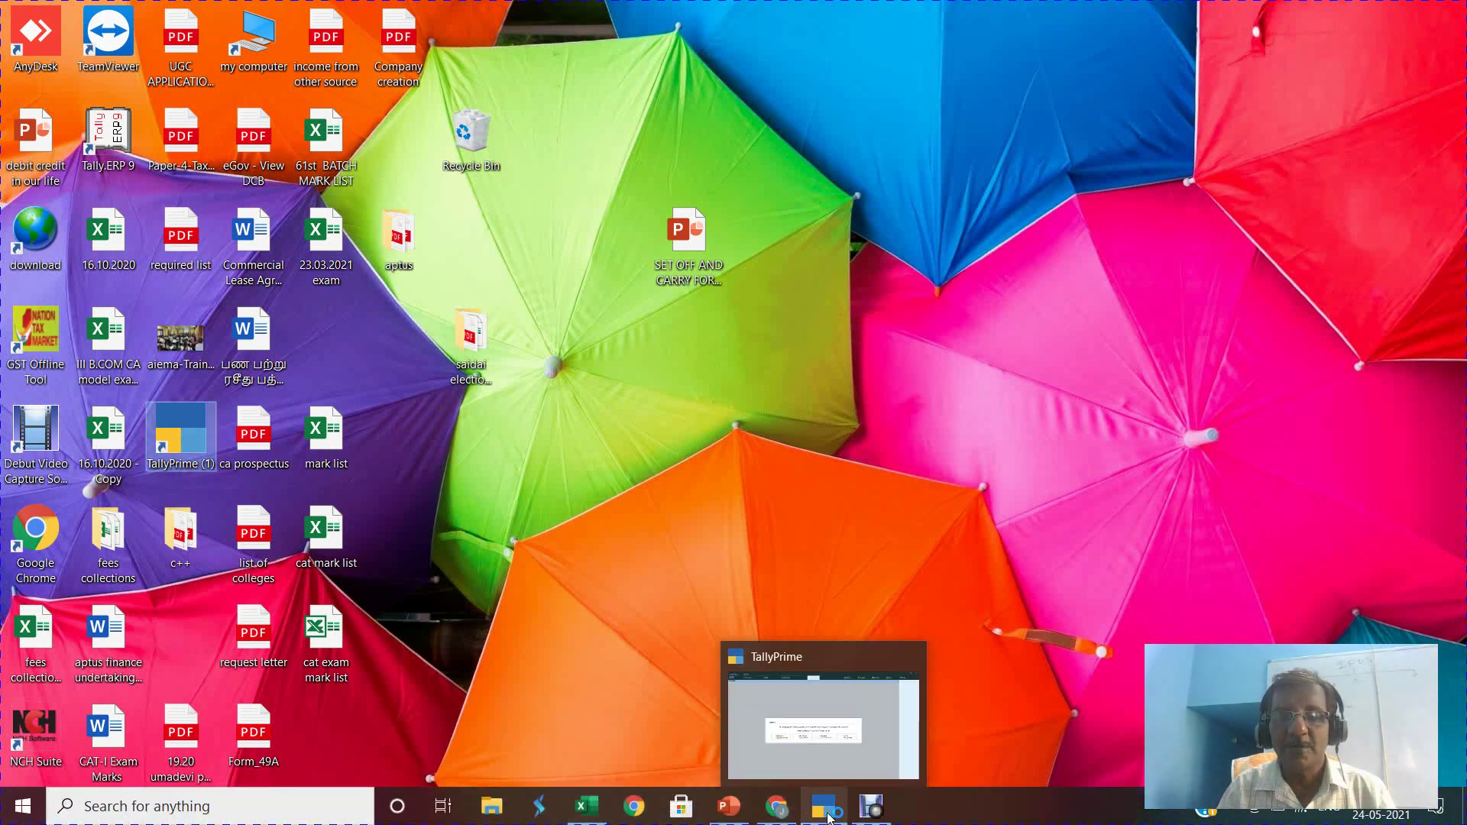
pyautogui.click(818, 759)
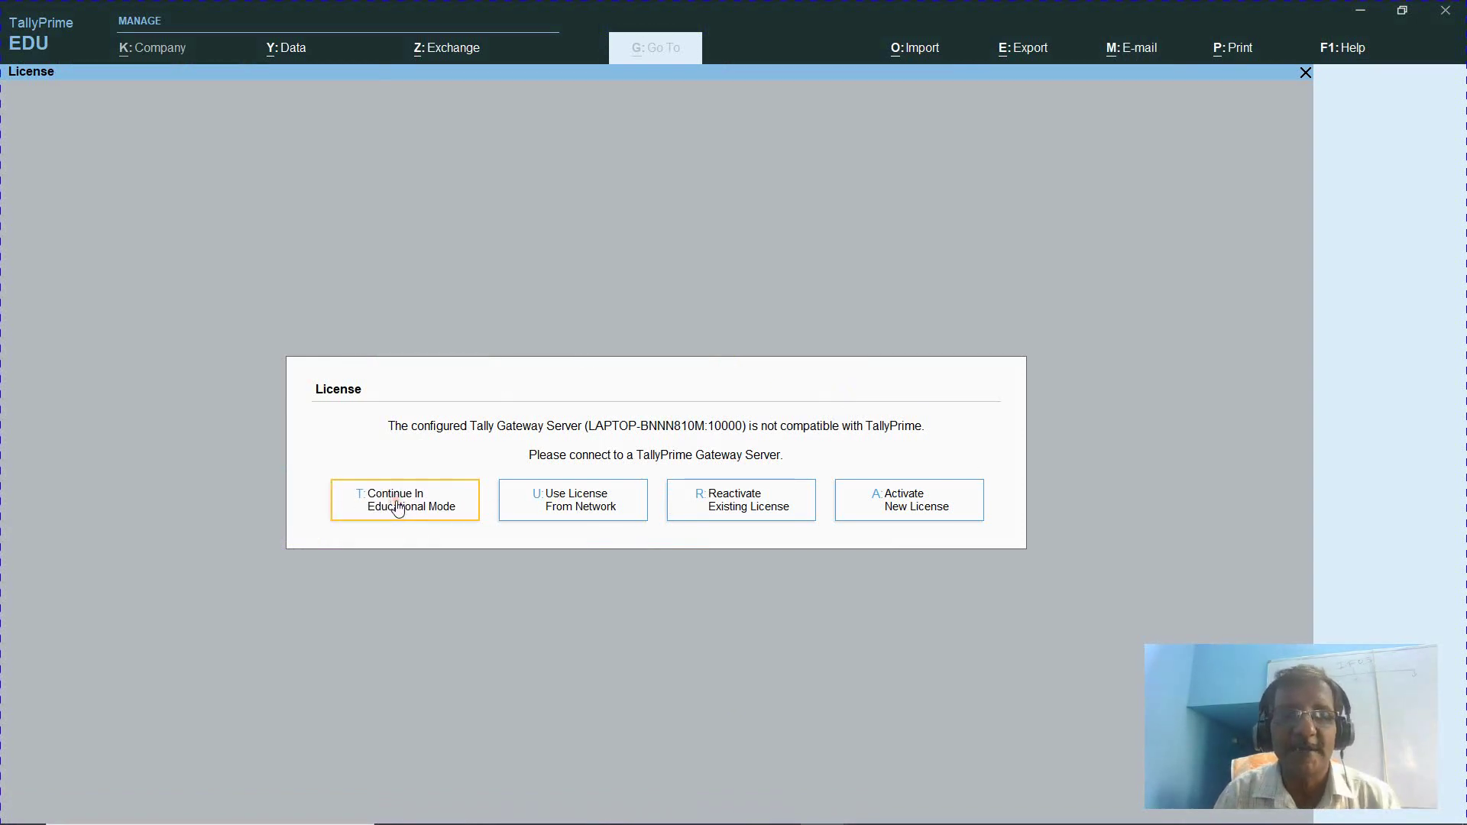
# Continue in Educational Mode, shut Srini & Co, and start Create Company
pyautogui.click(398, 510)
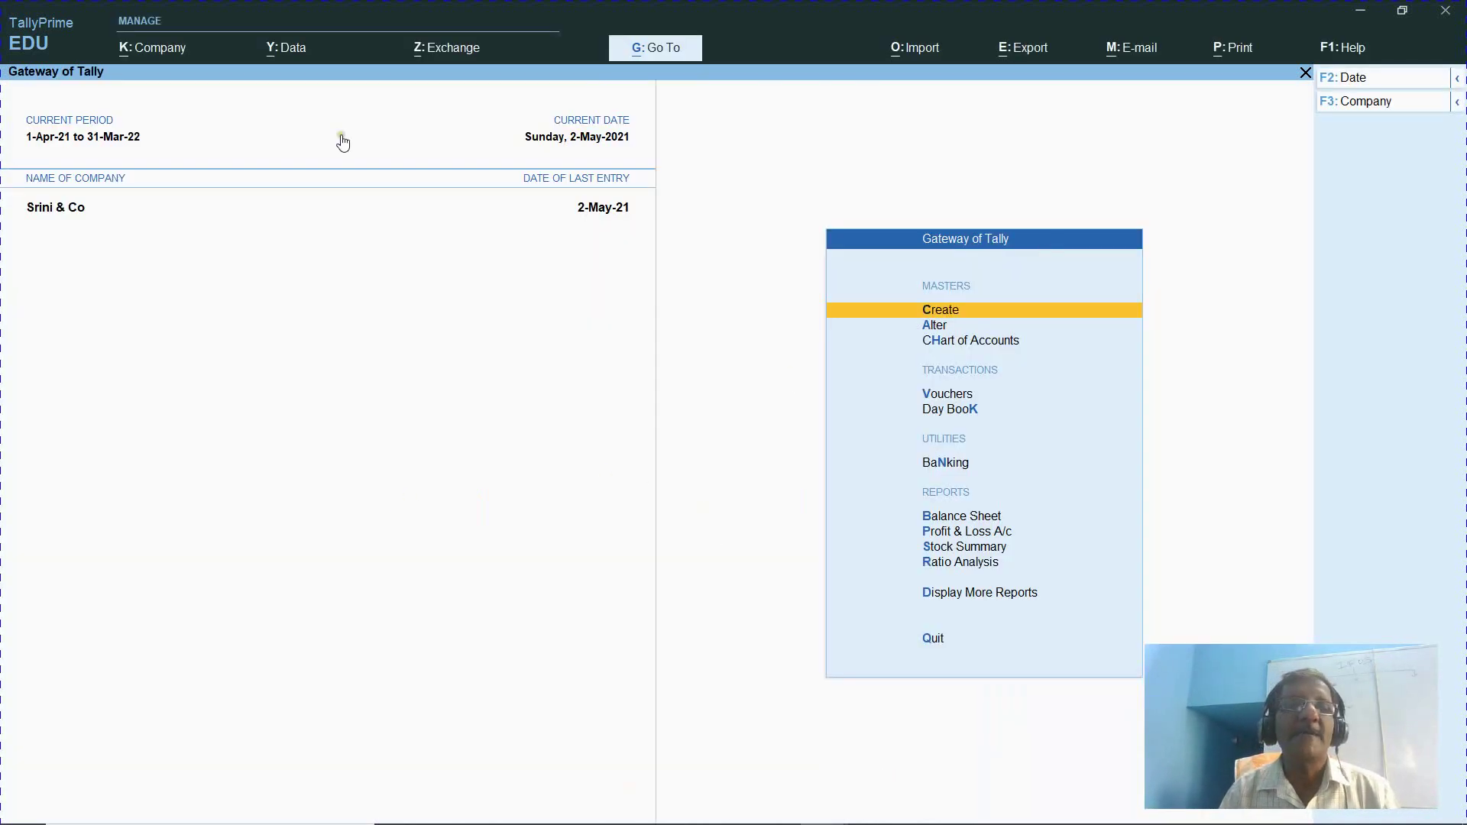
pyautogui.click(153, 51)
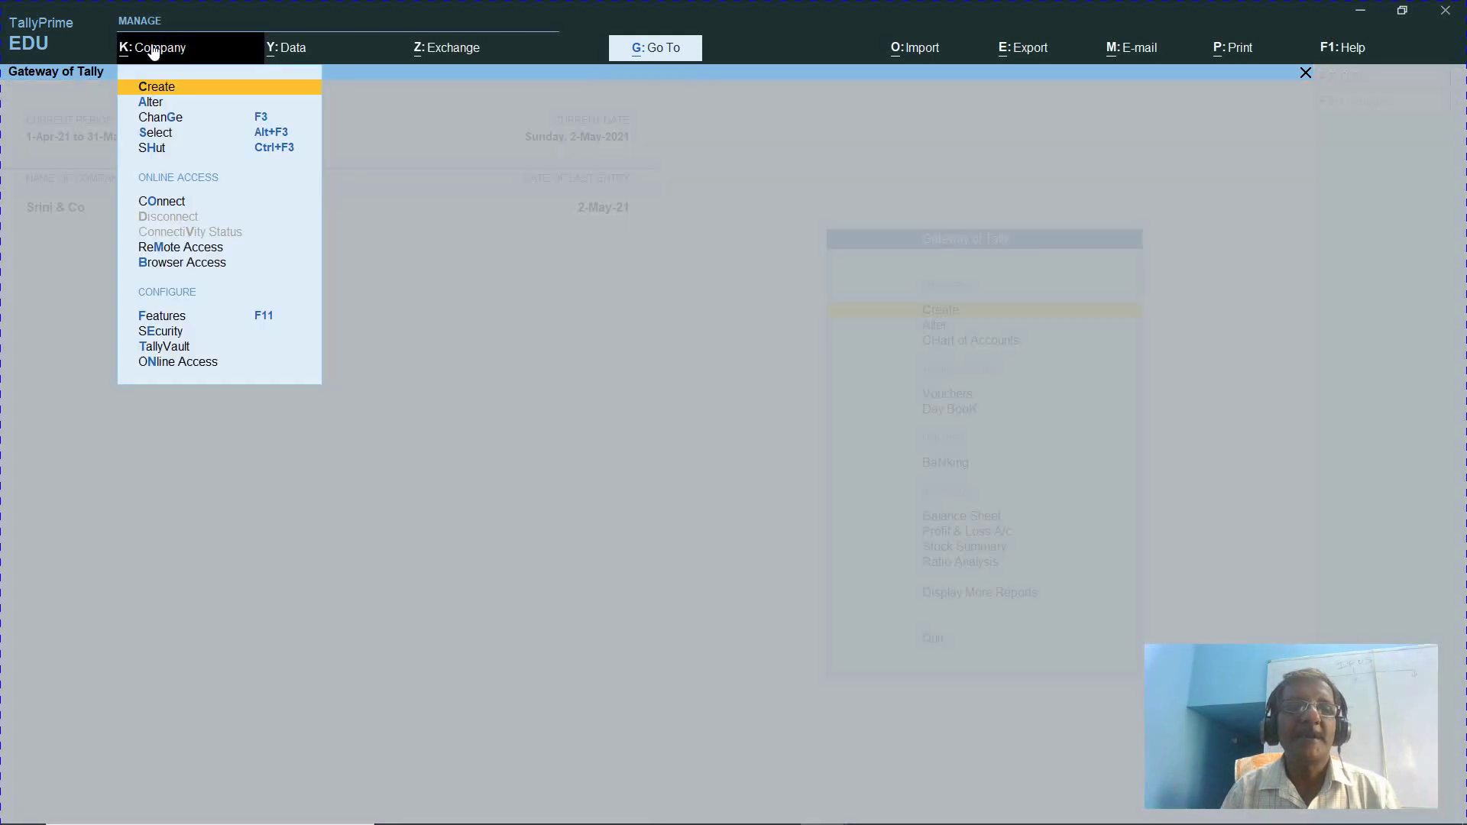
pyautogui.click(196, 150)
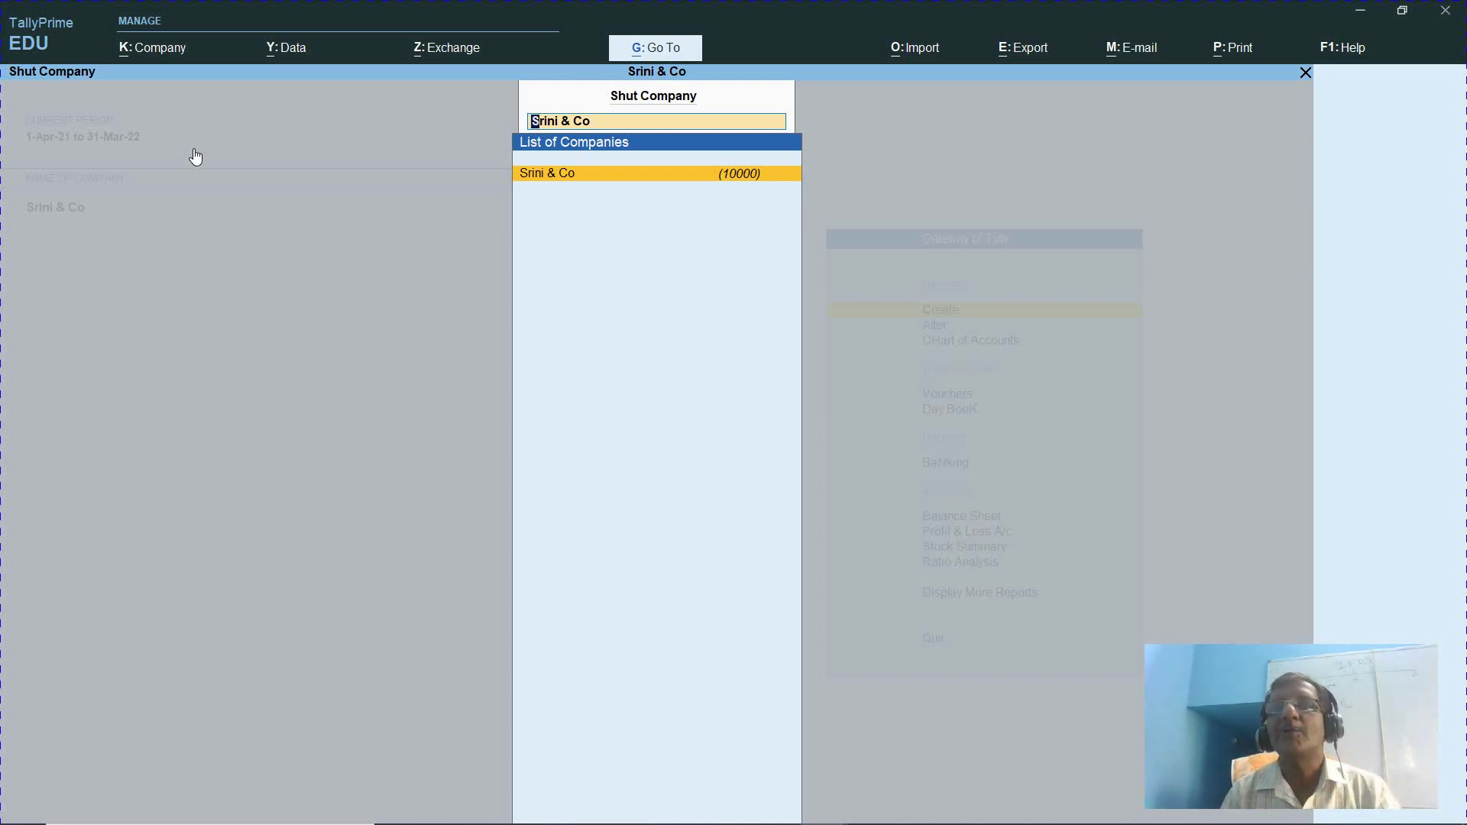
pyautogui.press('Return')
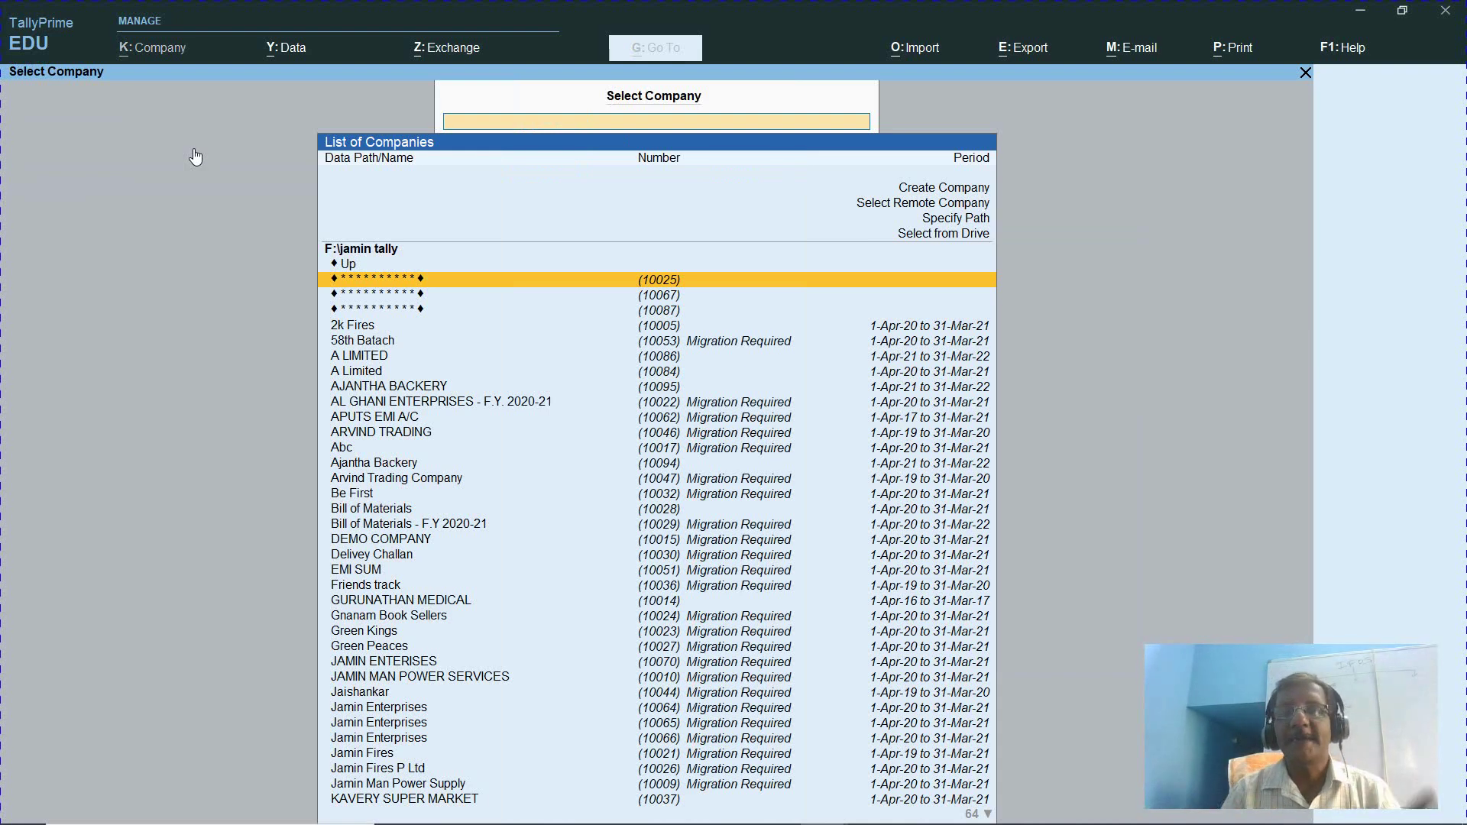
pyautogui.press('Up')
pyautogui.press('Up')
pyautogui.press('Up')
pyautogui.press('Up')
pyautogui.press('Up')
pyautogui.press('Up')
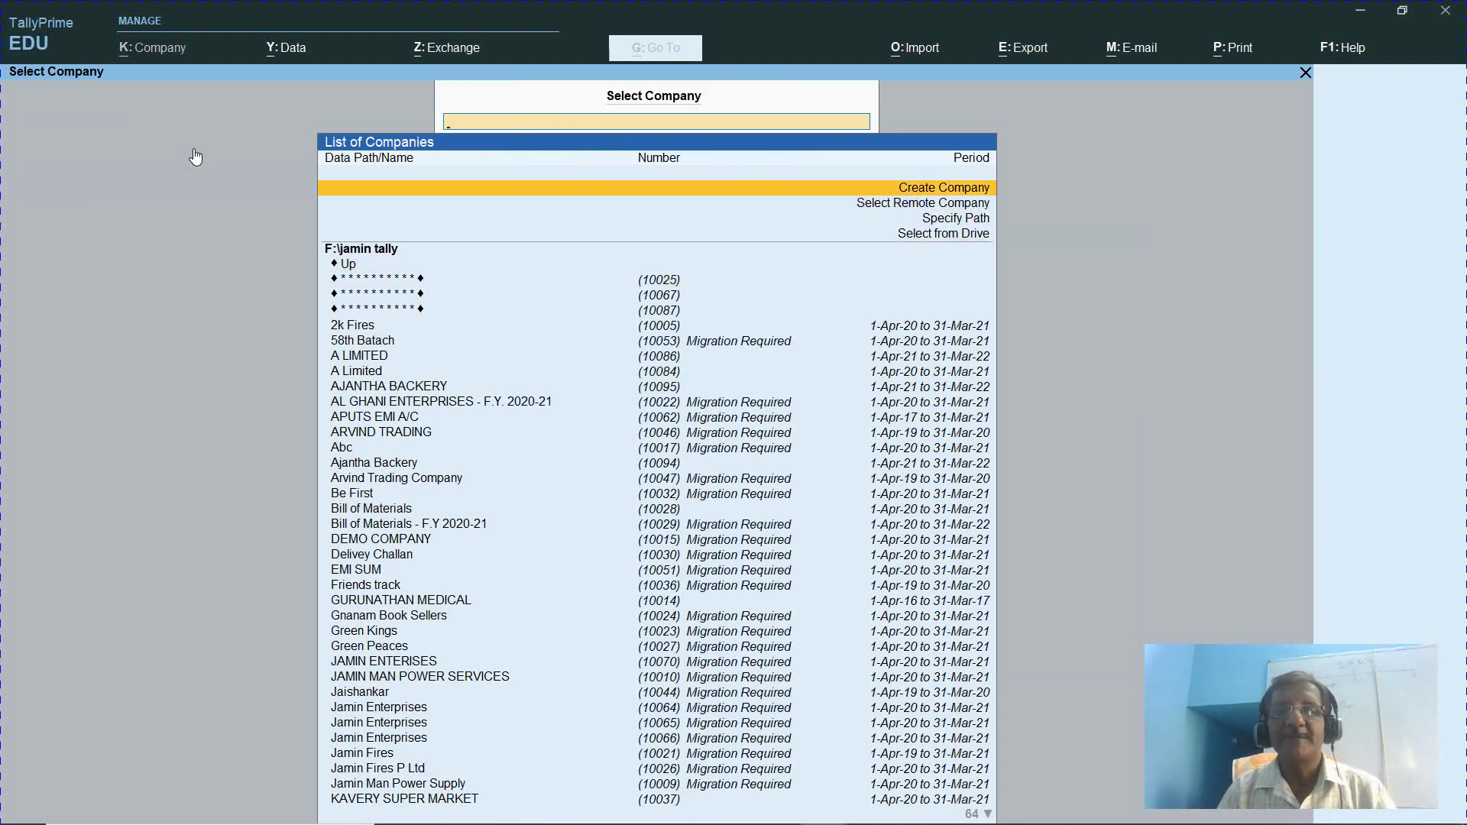
pyautogui.press('Return')
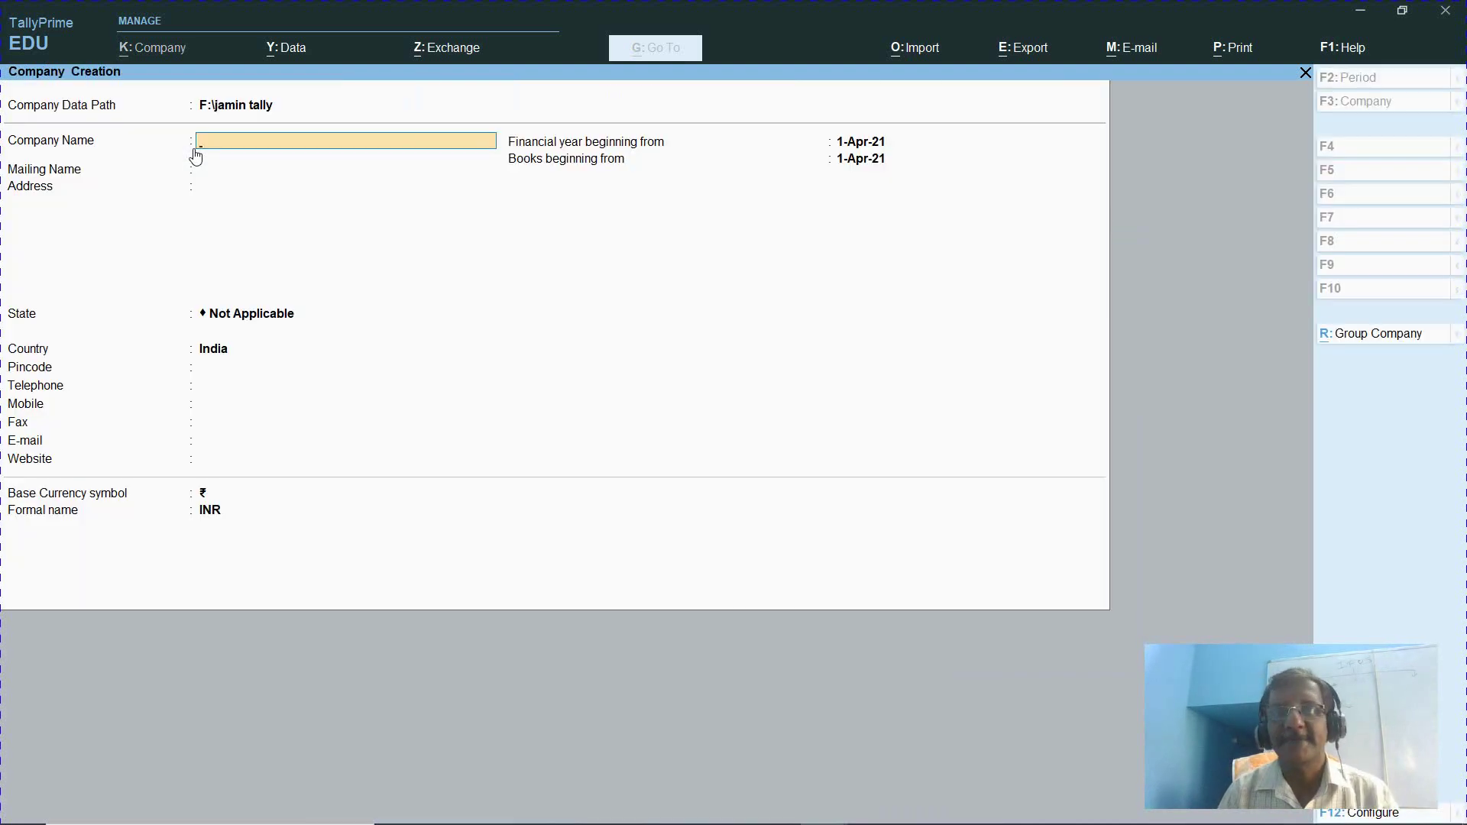
# Name the company 'Ajantha Enterpises' and enter its two-line address
pyautogui.write('Ajant')
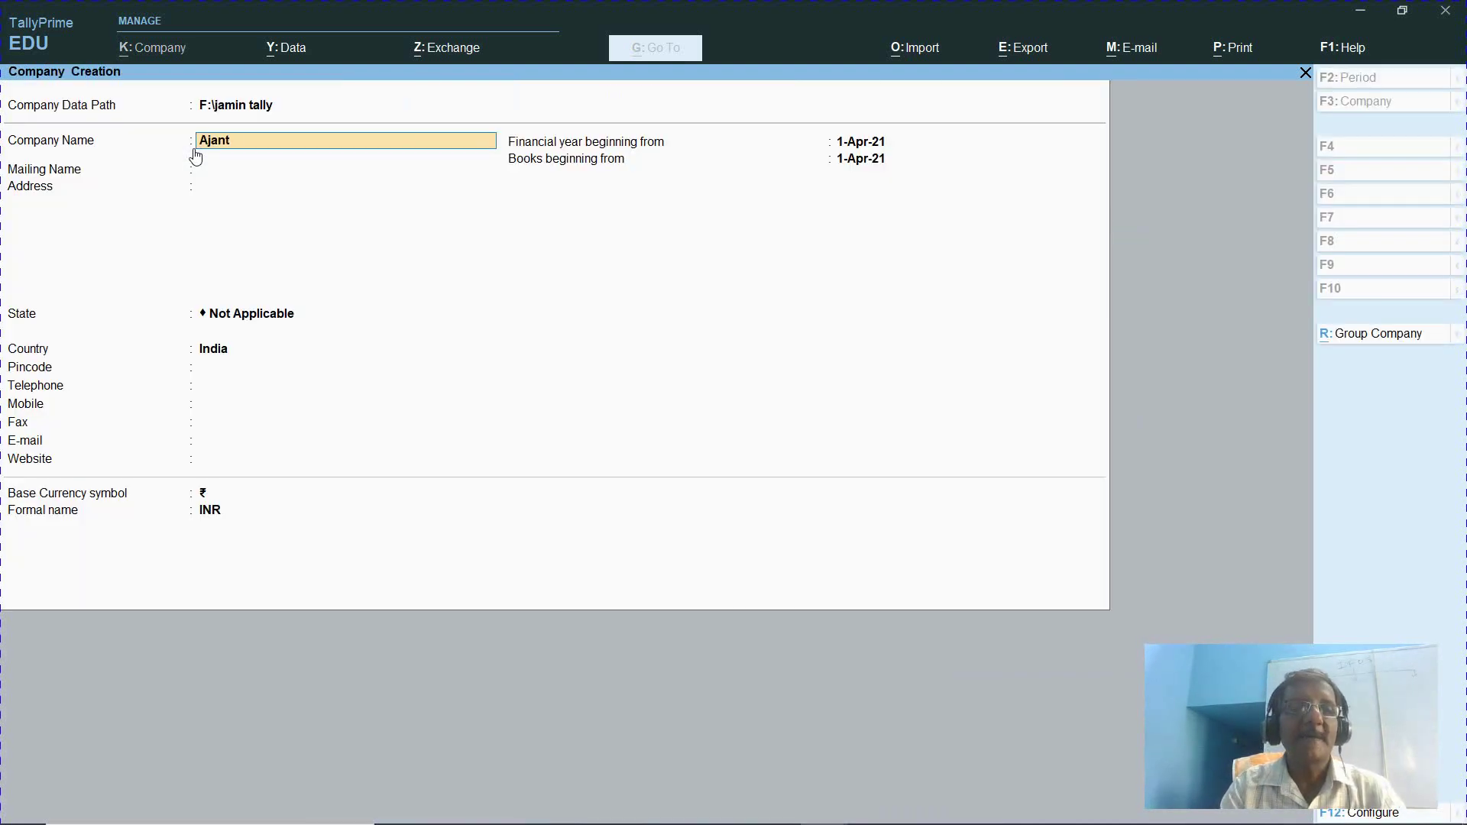
pyautogui.write('ha En')
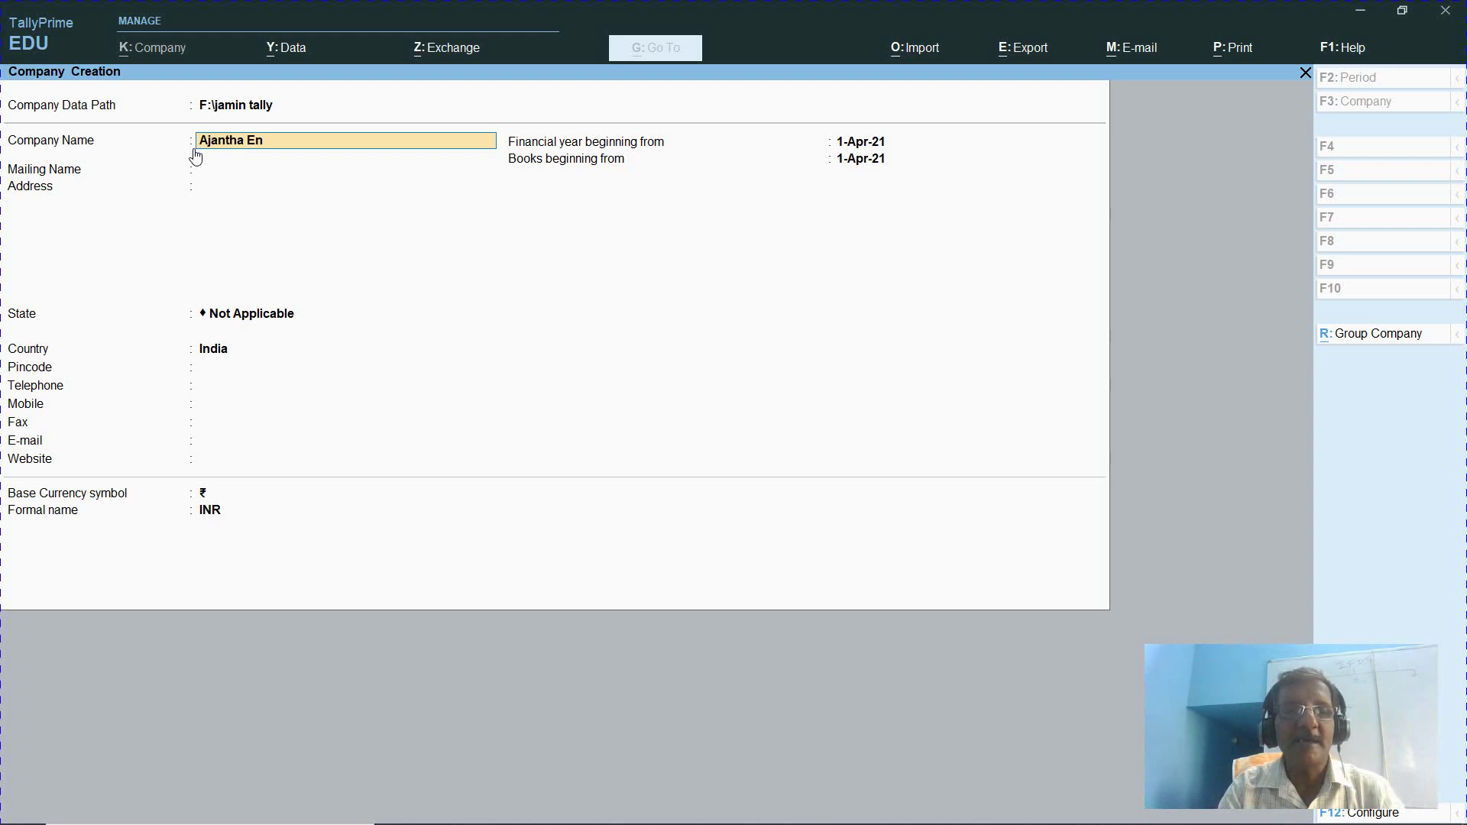
pyautogui.write('terpises')
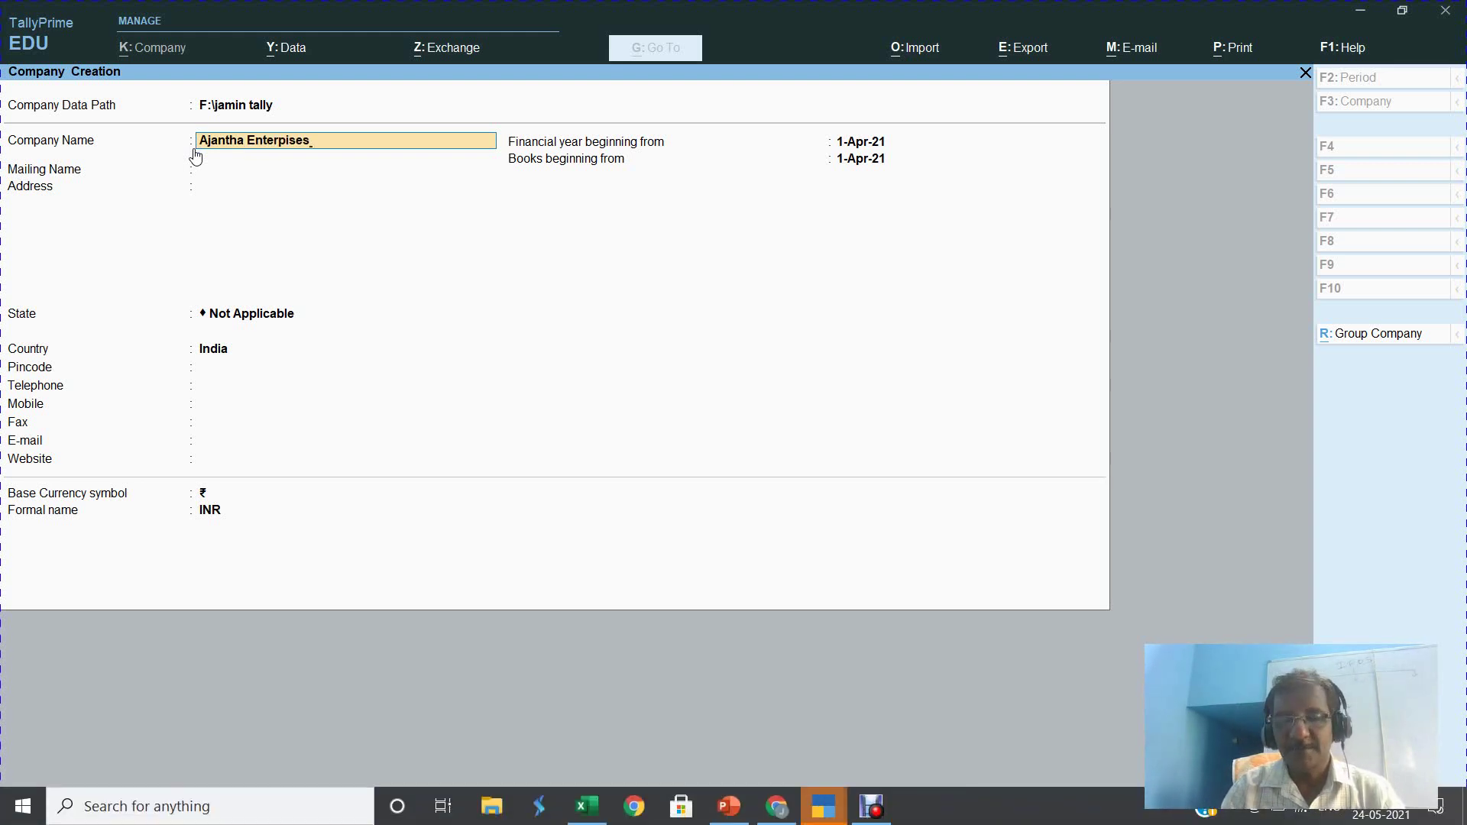
pyautogui.press('Return')
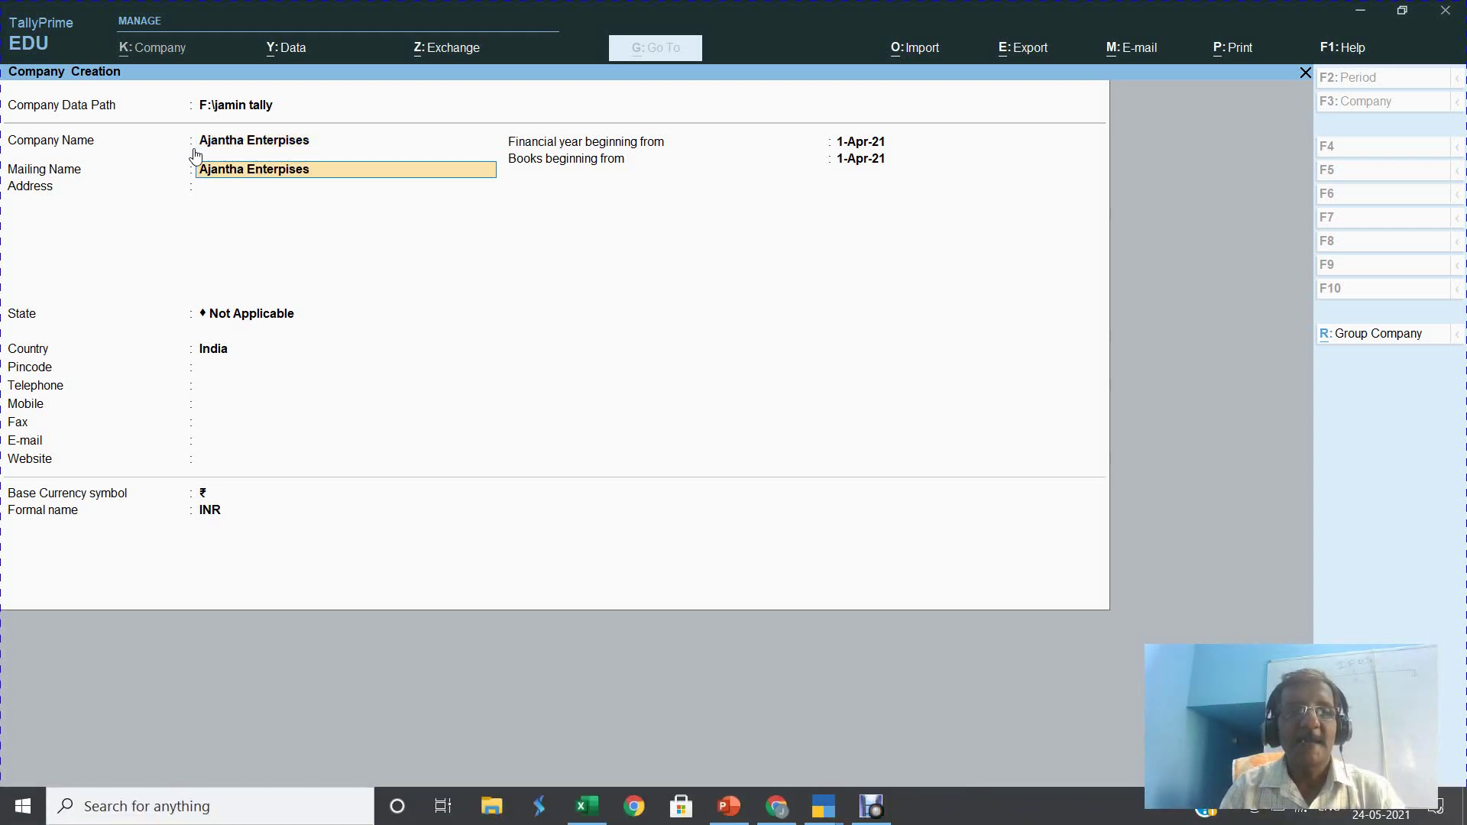
pyautogui.press('Return')
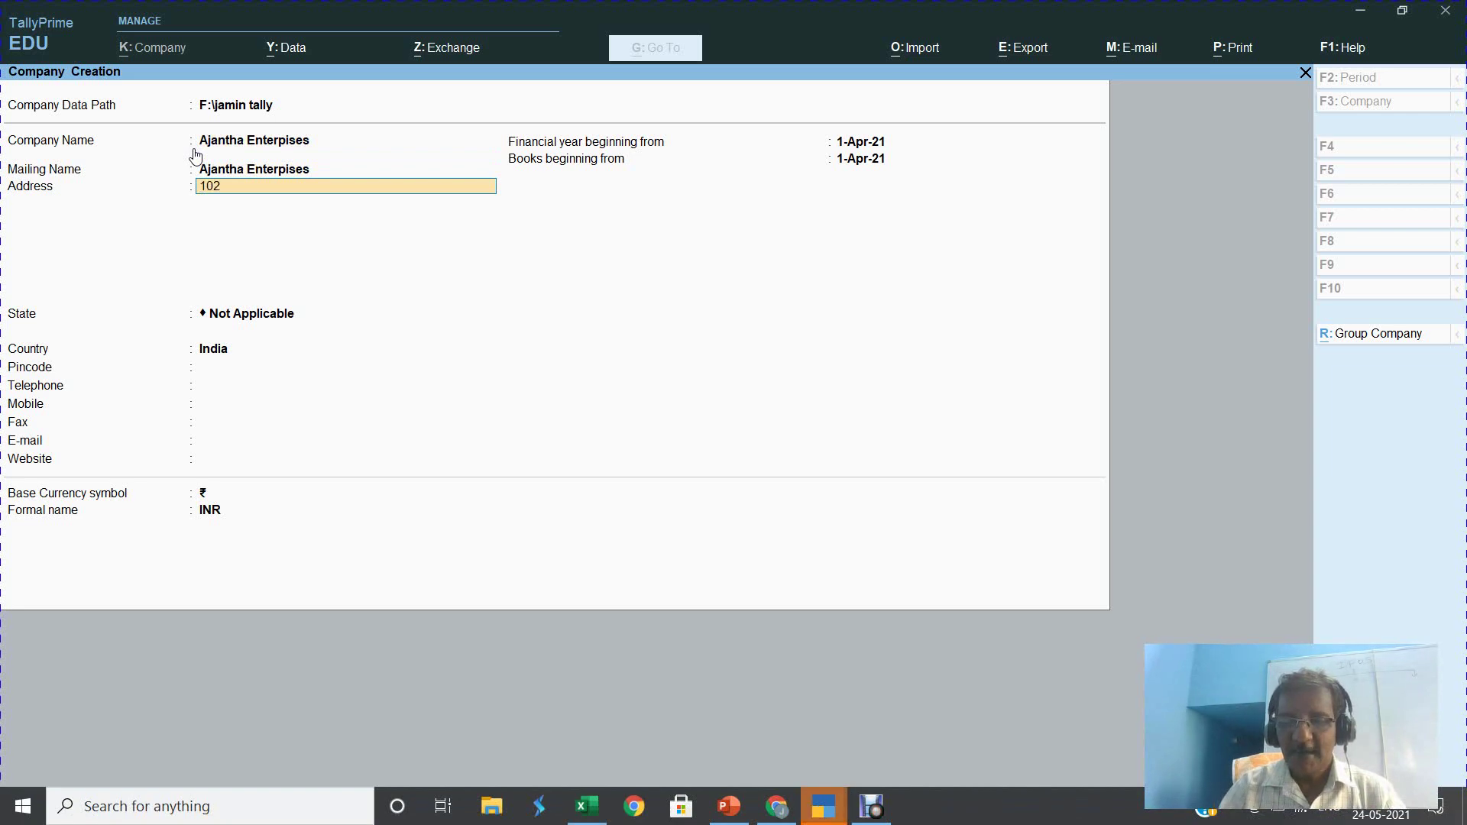
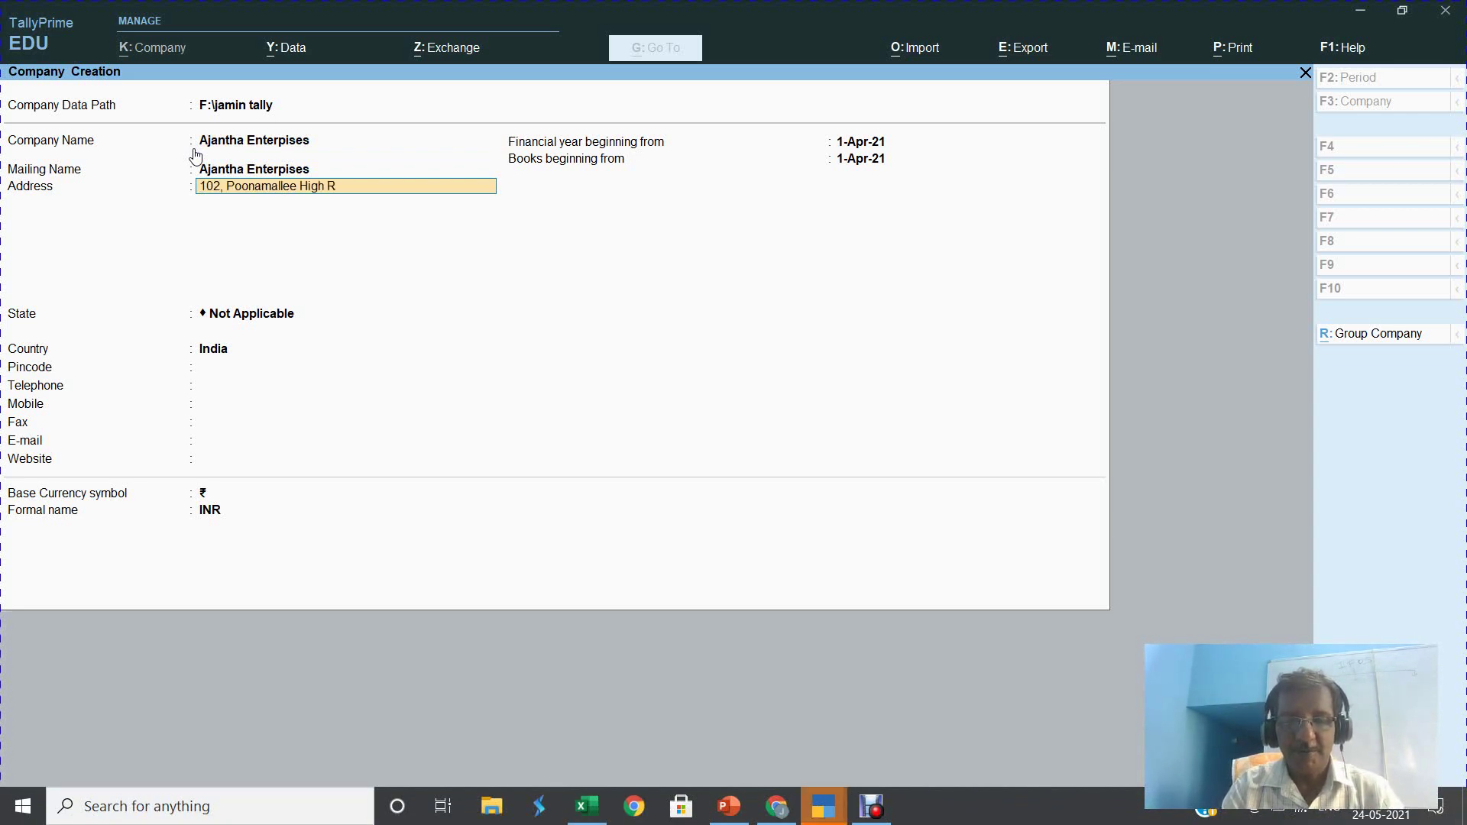
pyautogui.press('Return')
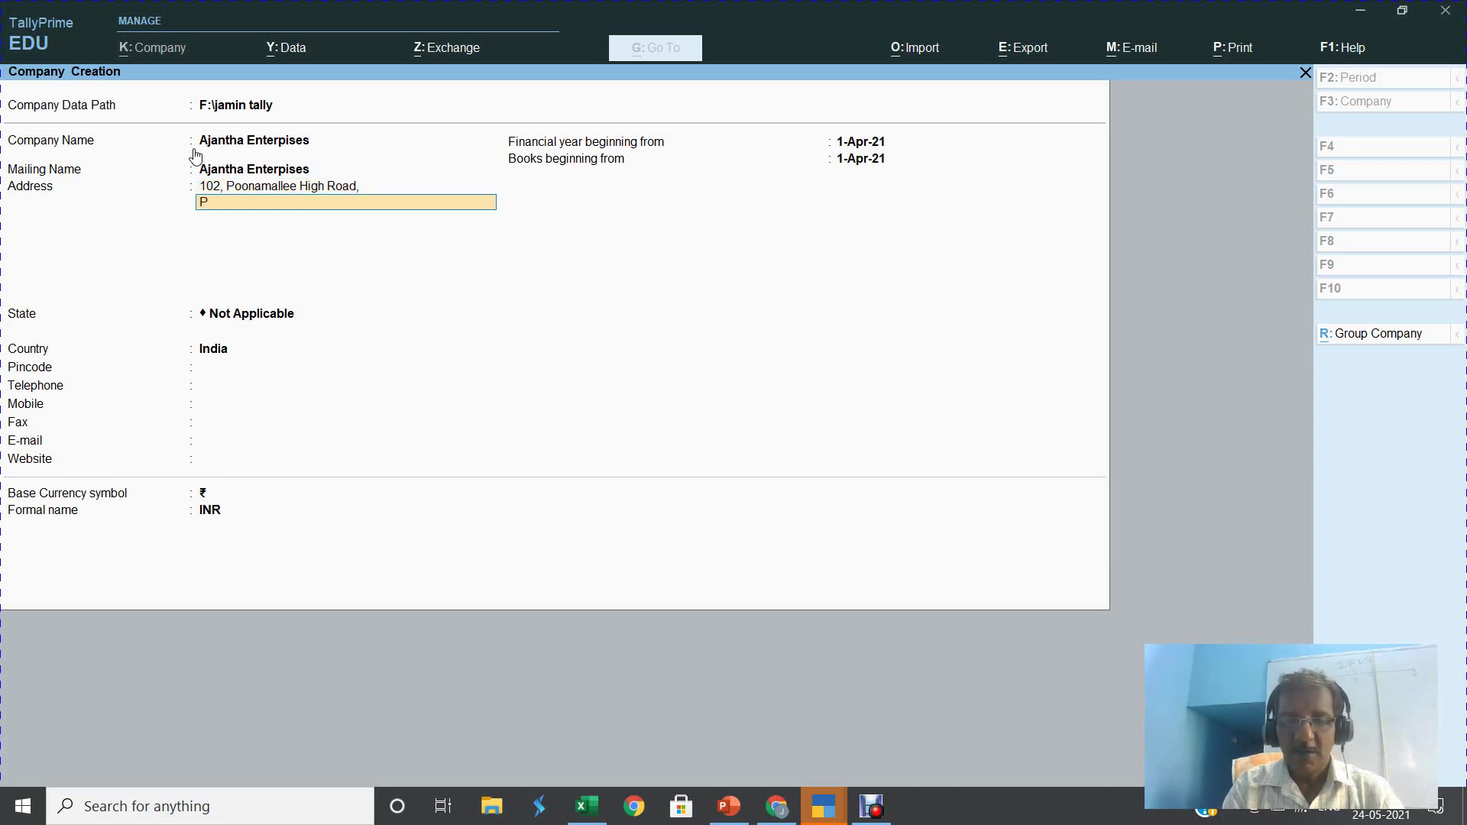
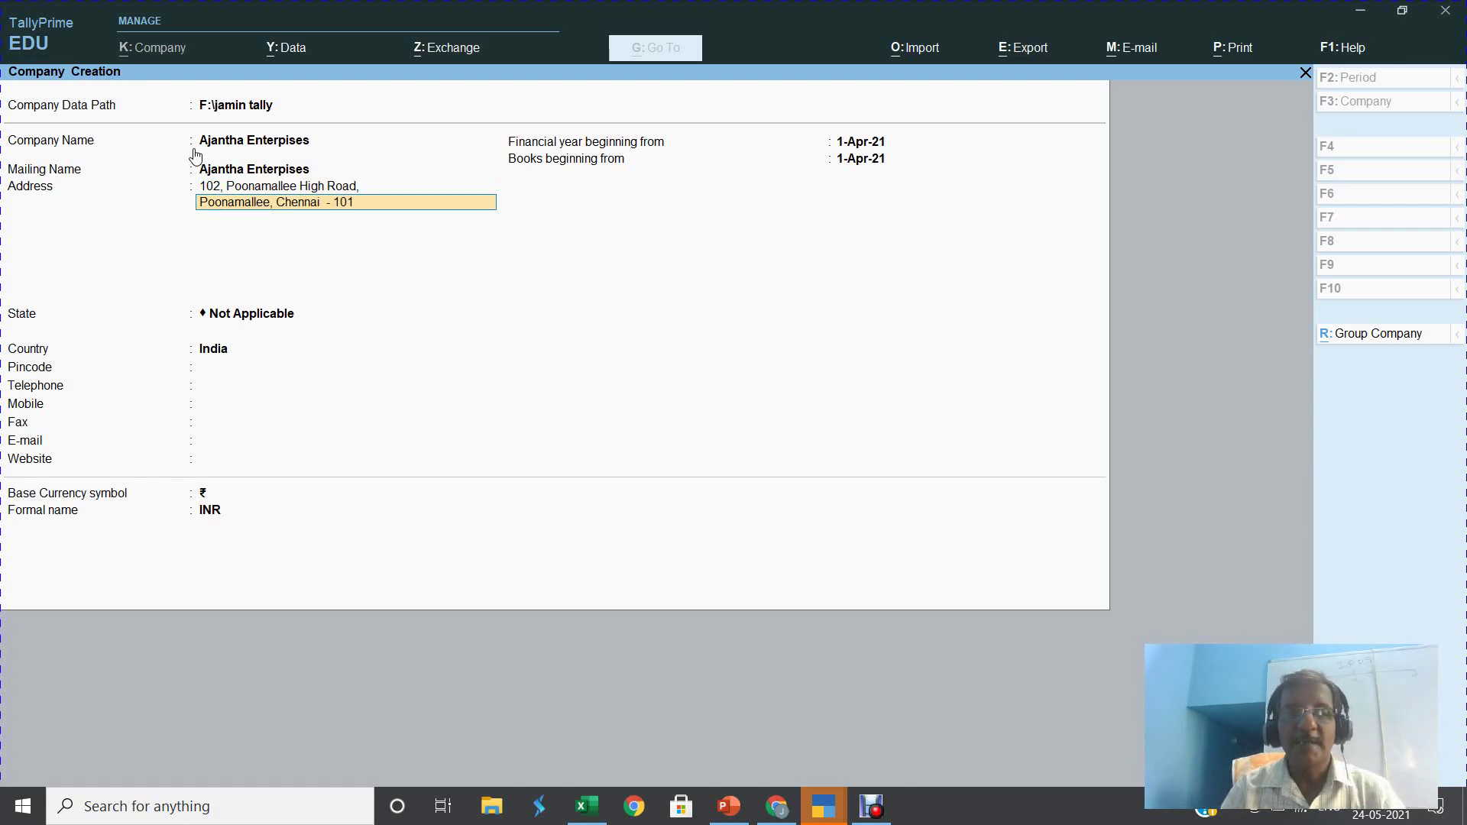
pyautogui.press('Return')
# Set the state to Tamil Nadu and fill in the pincode, telephone and mobile numbers
pyautogui.press('Return')
pyautogui.write('Ta')
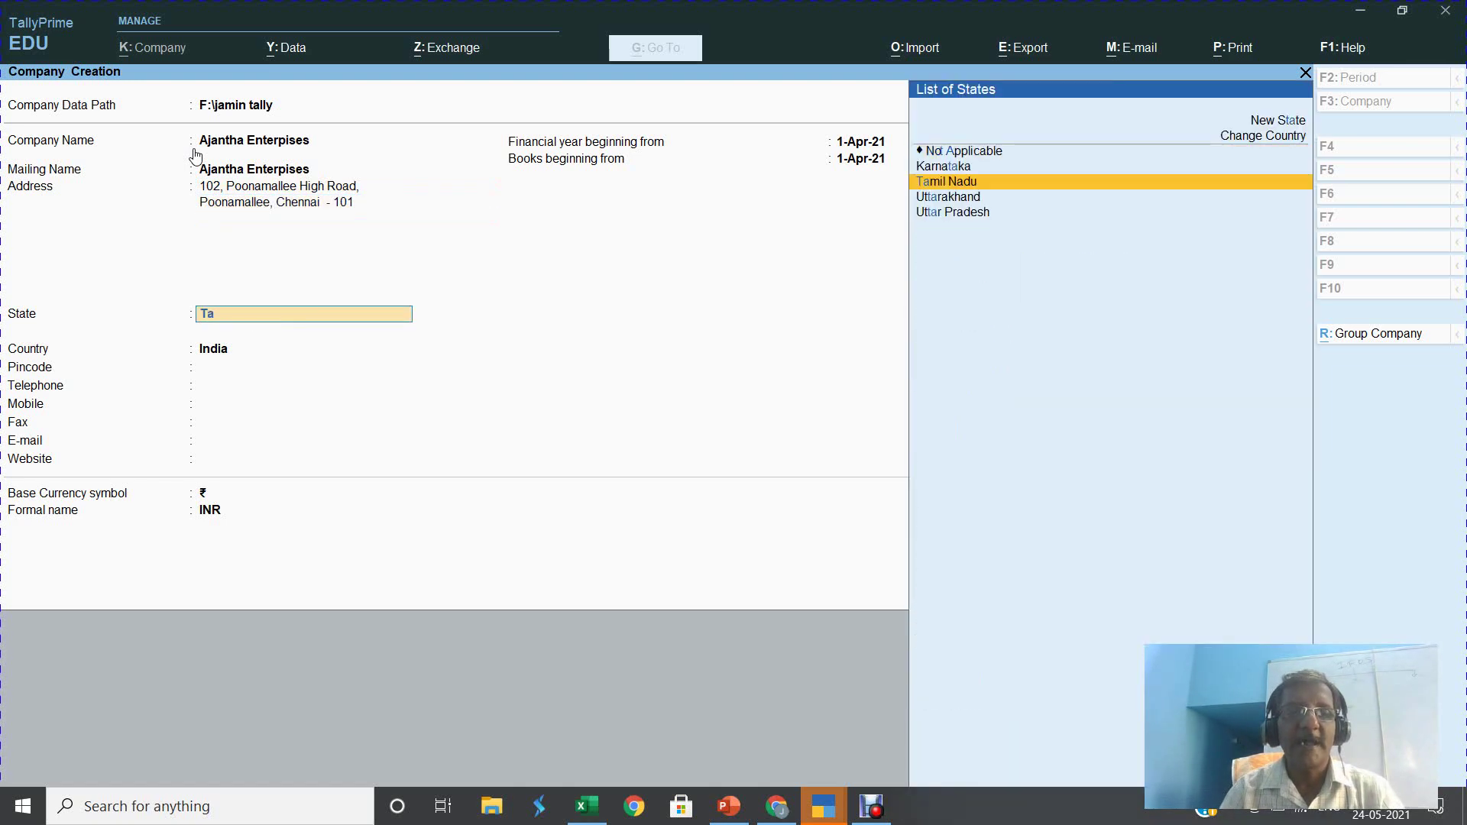
pyautogui.press('Return')
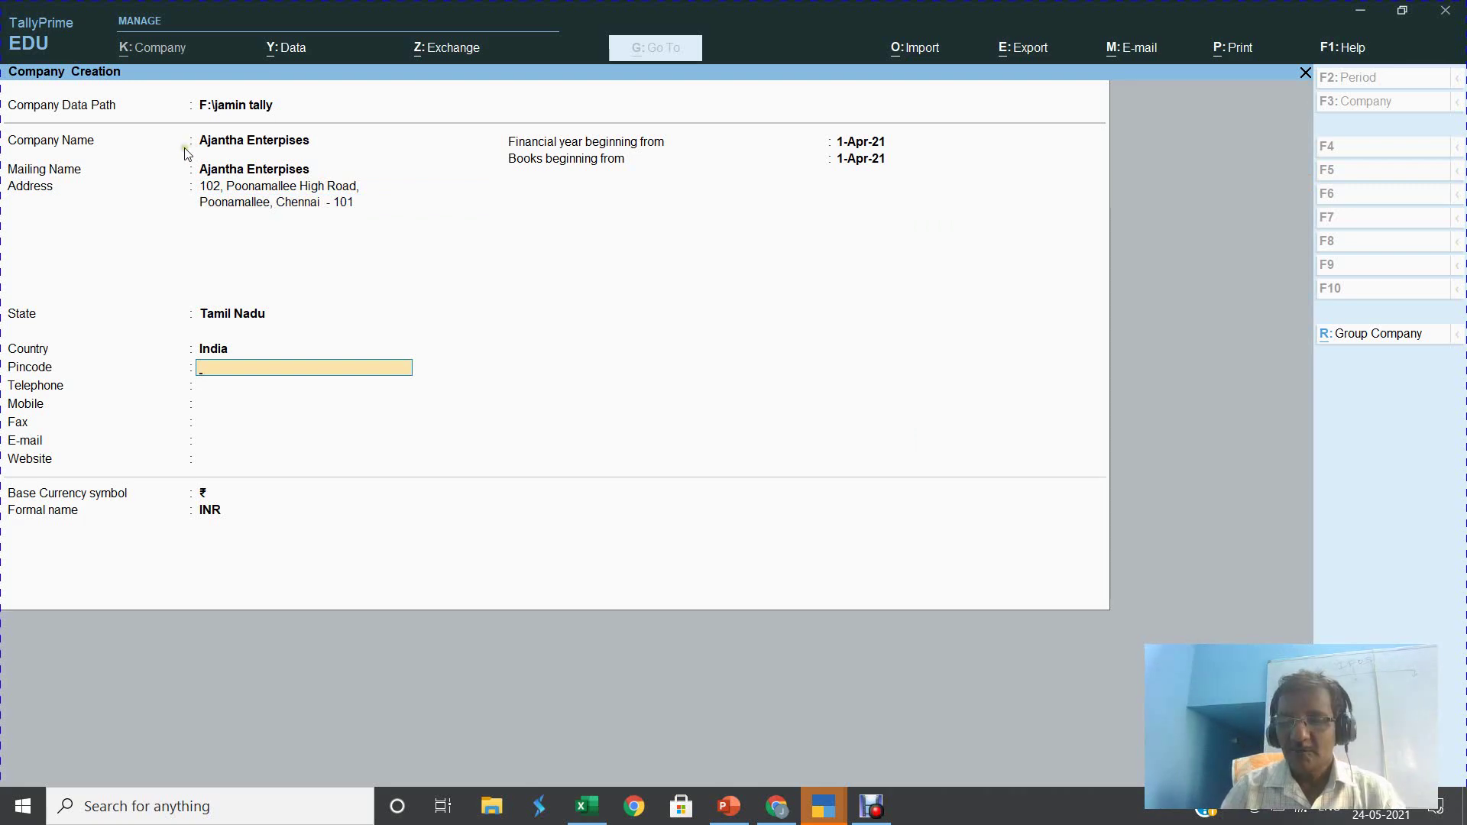
pyautogui.write('600 101')
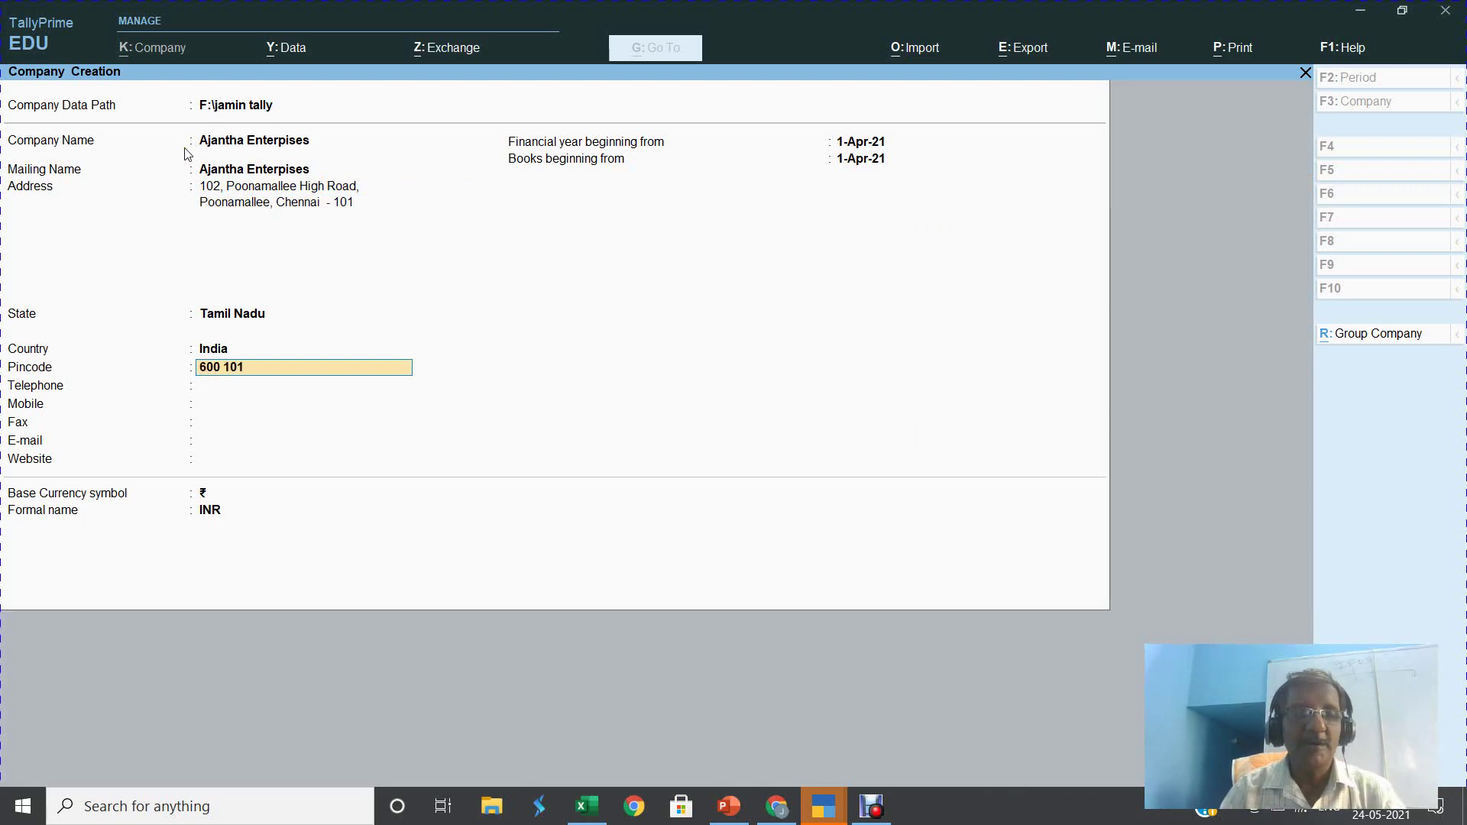
pyautogui.press('Return')
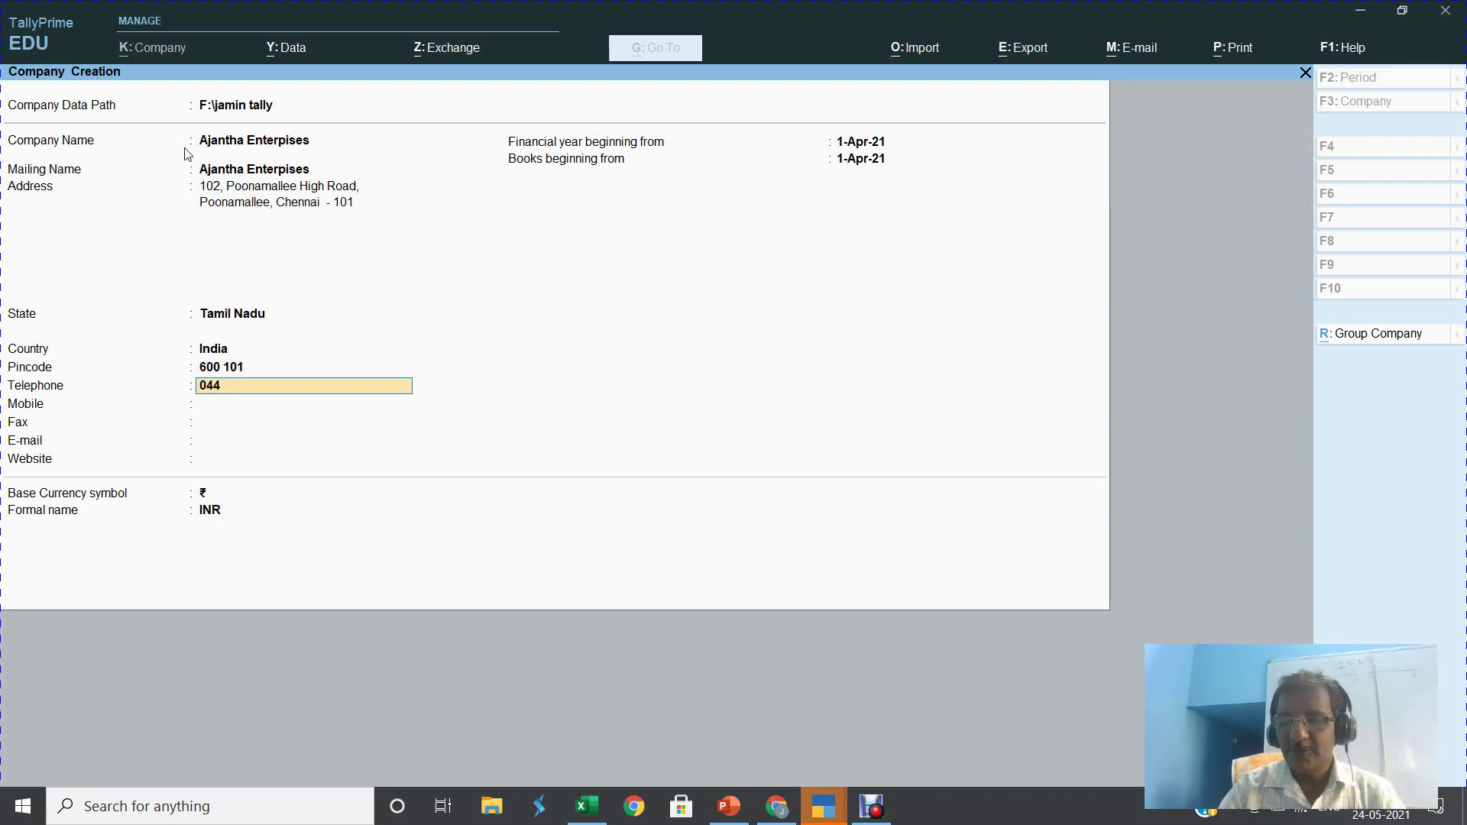
pyautogui.press('Return')
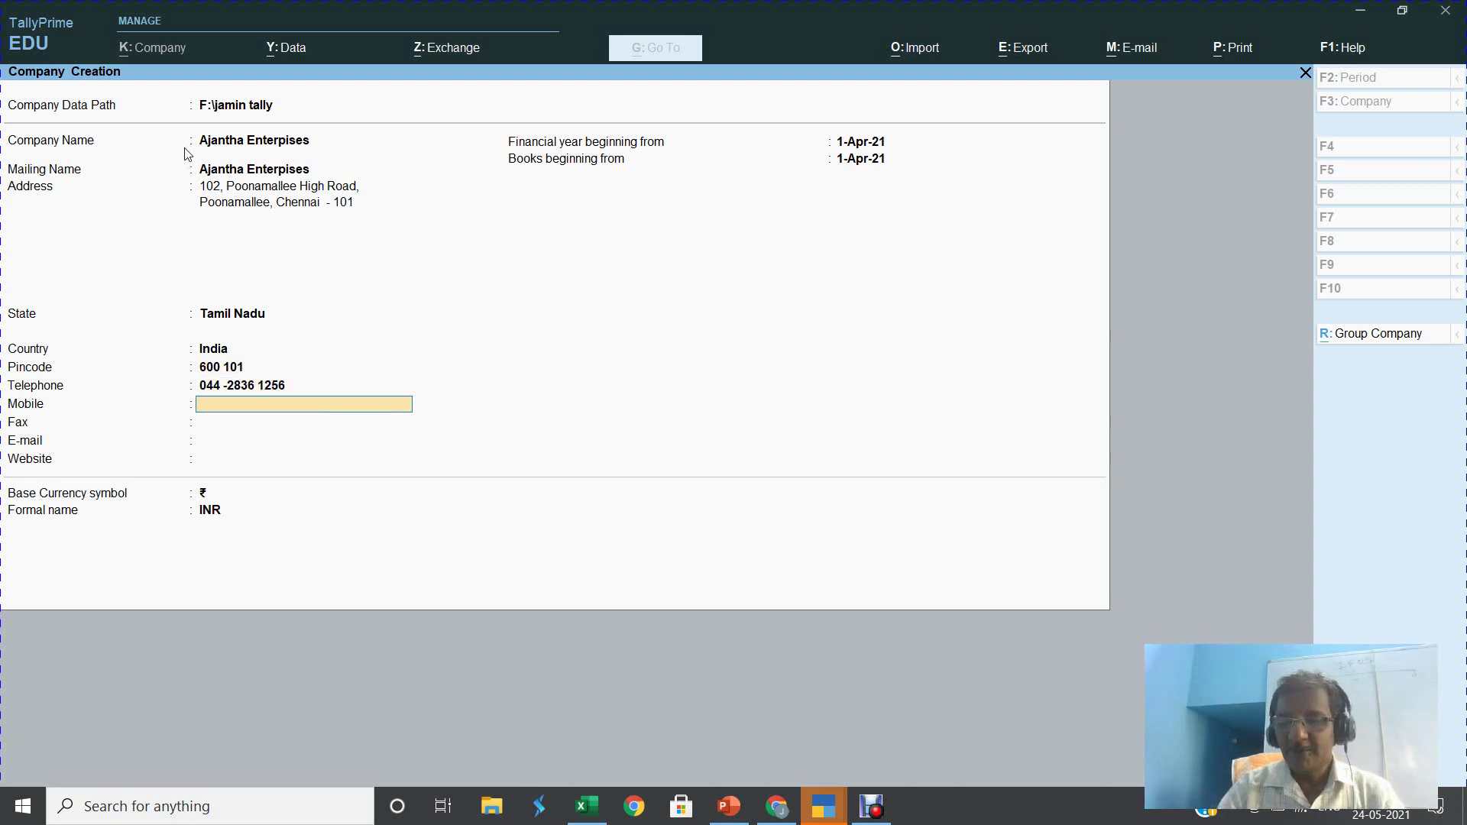
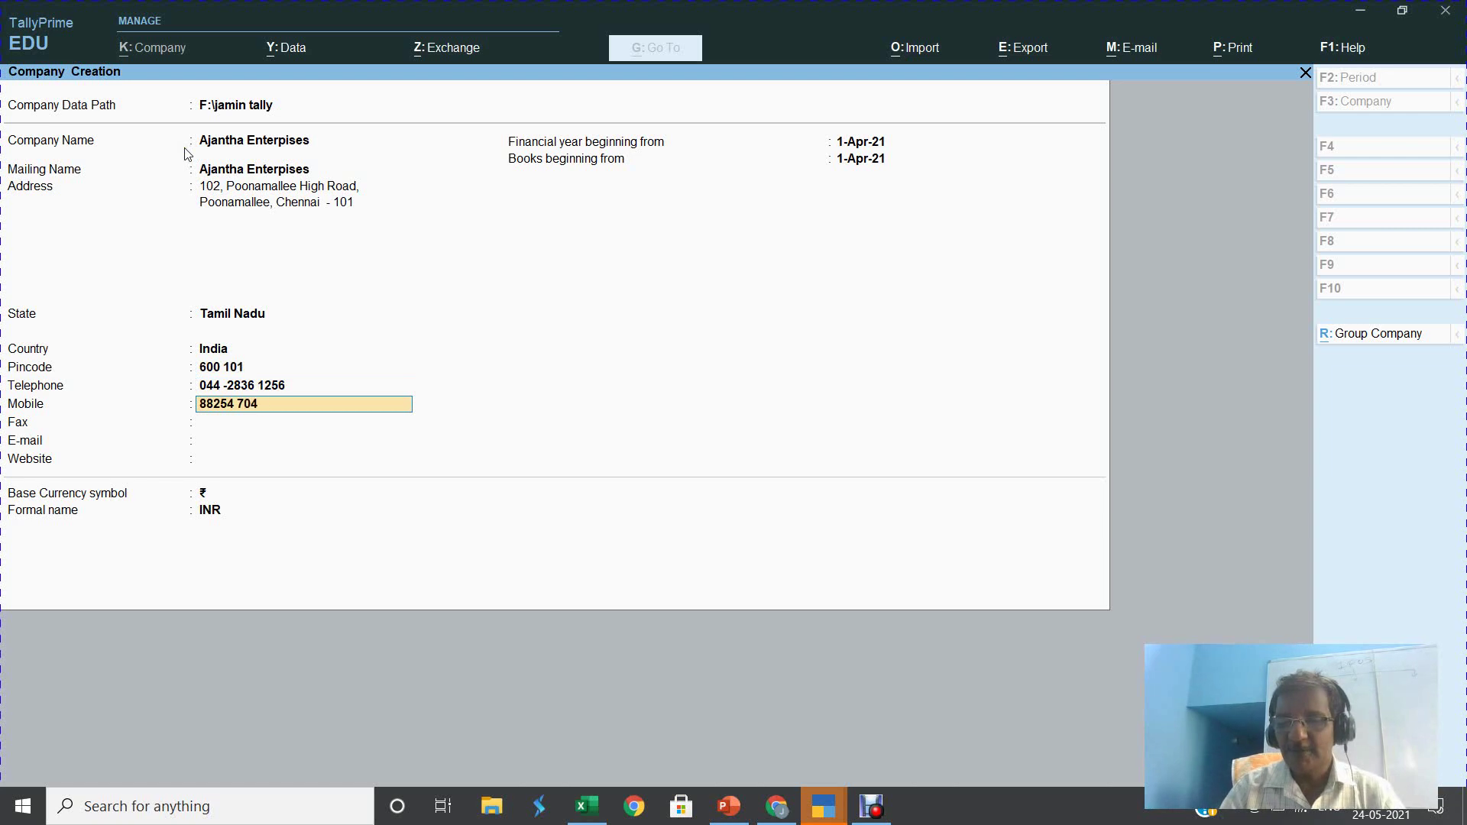
pyautogui.press('Return')
pyautogui.press('Return')
pyautogui.press('Return')
pyautogui.press('Return')
pyautogui.press('Return')
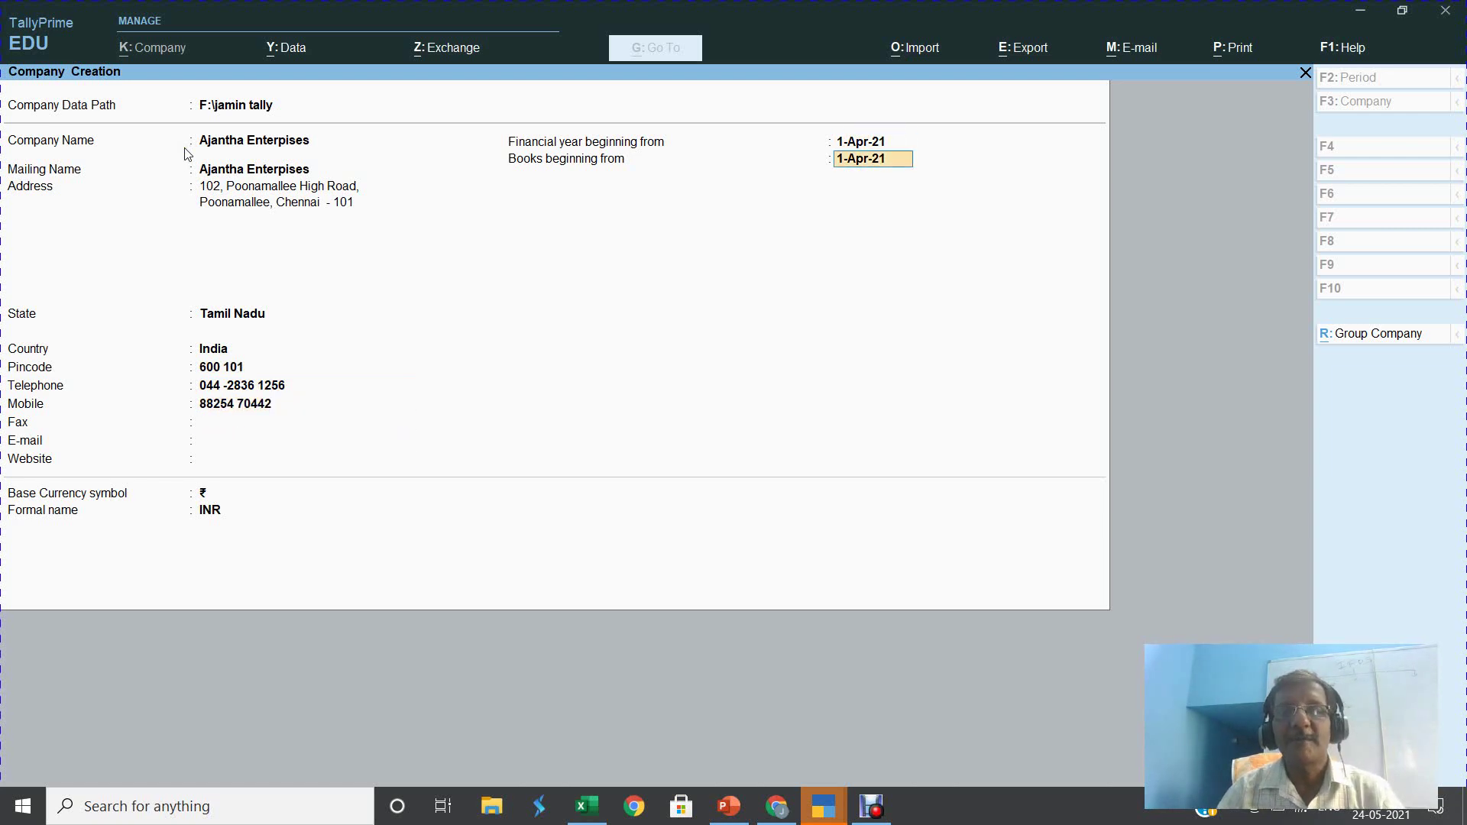
pyautogui.press('Return')
pyautogui.press('Return')
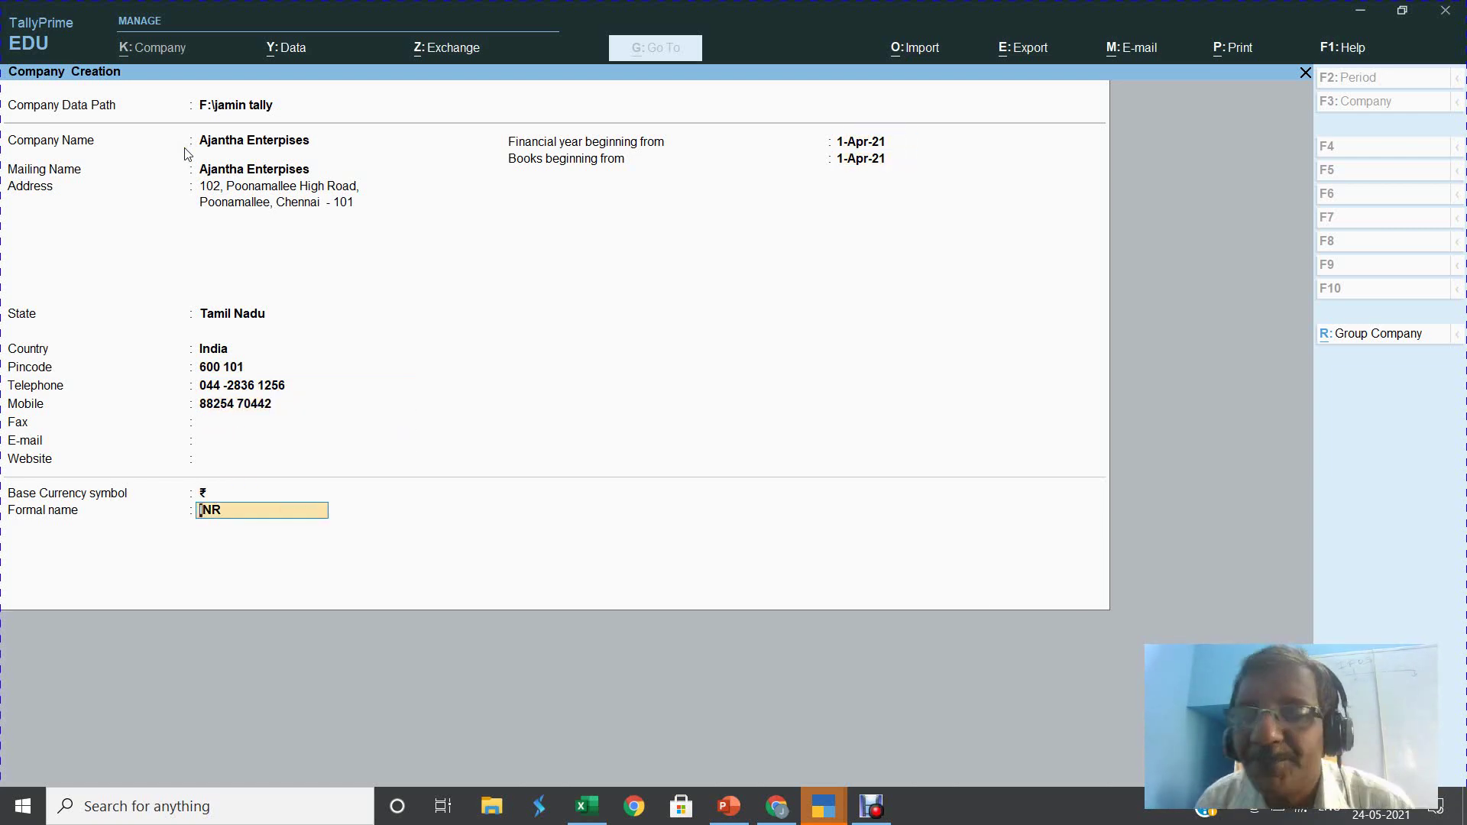
pyautogui.press('Return')
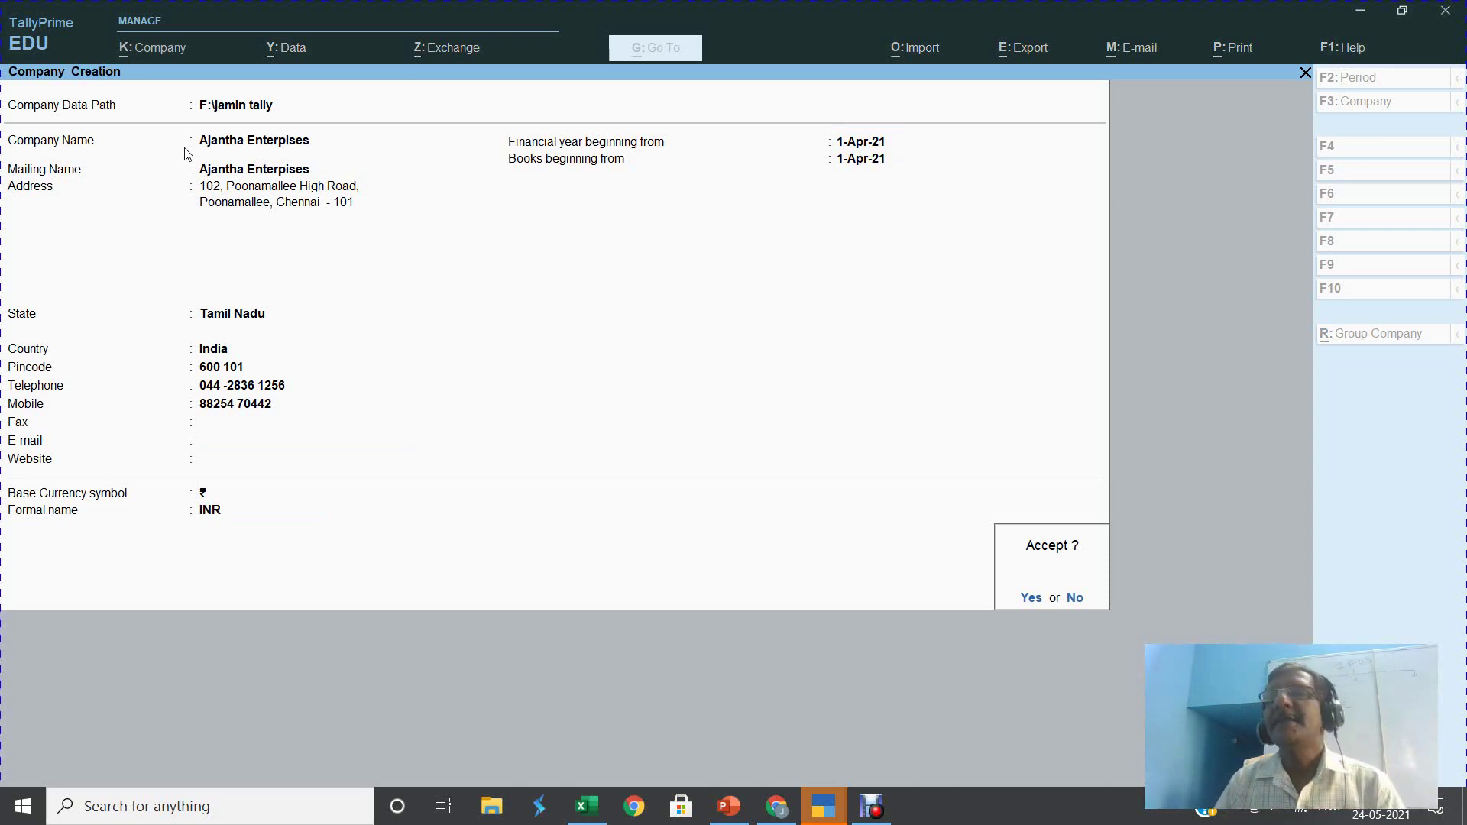
# Accept the company, set Enable GST to No in Company Features, and save
pyautogui.press('Return')
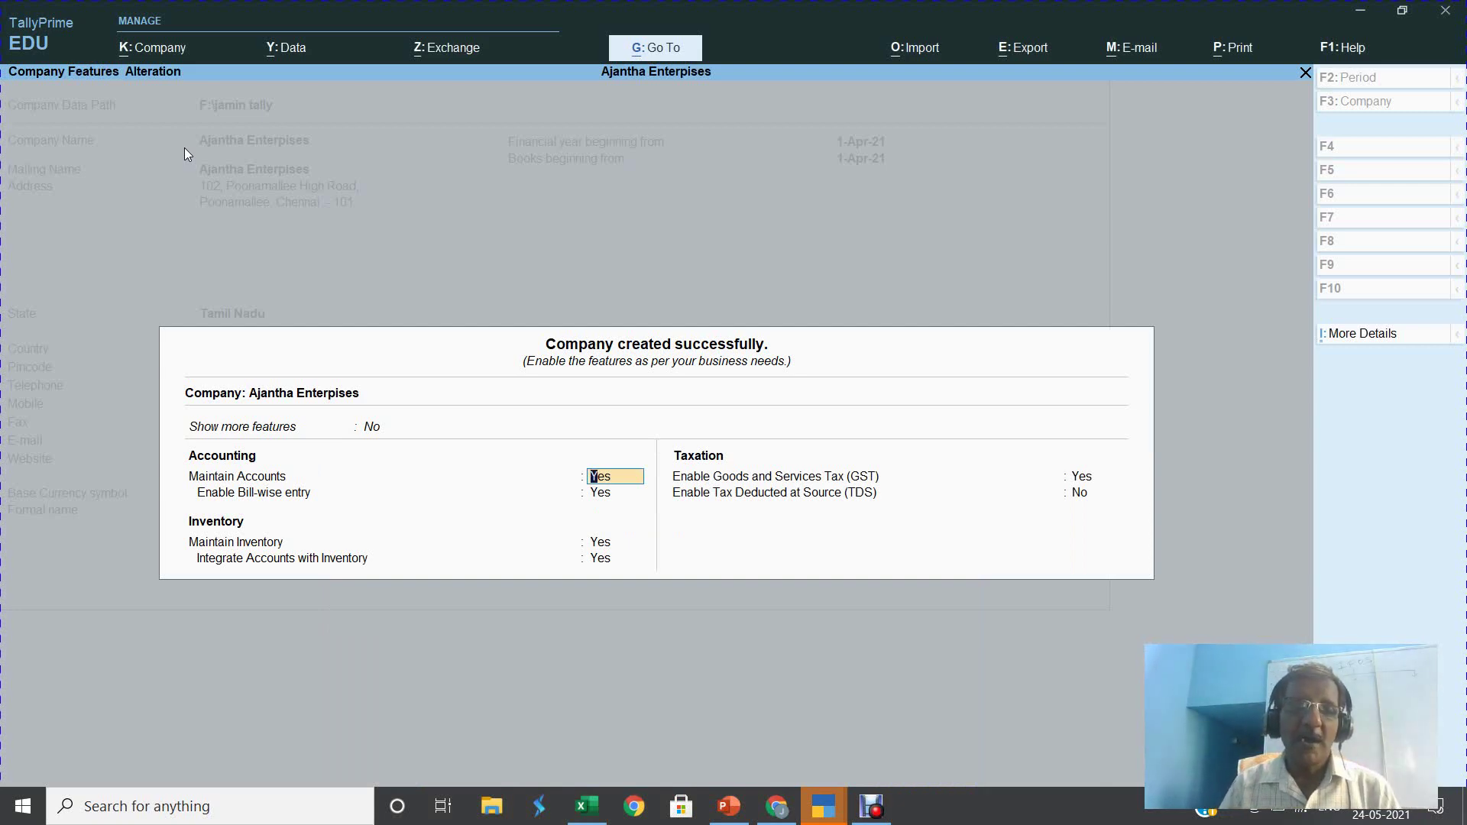
pyautogui.press('Return')
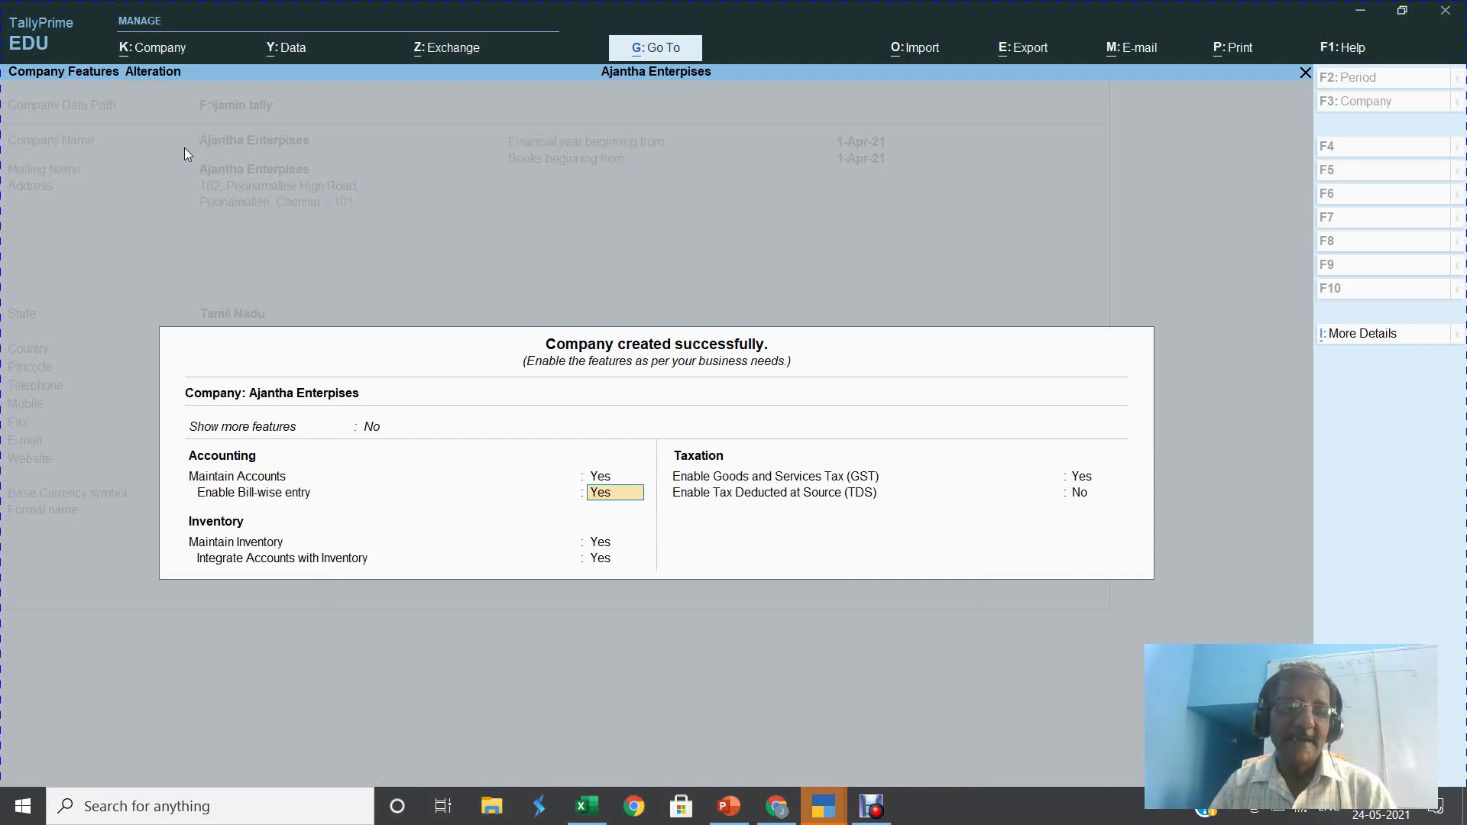
pyautogui.press('Return')
pyautogui.press('Return')
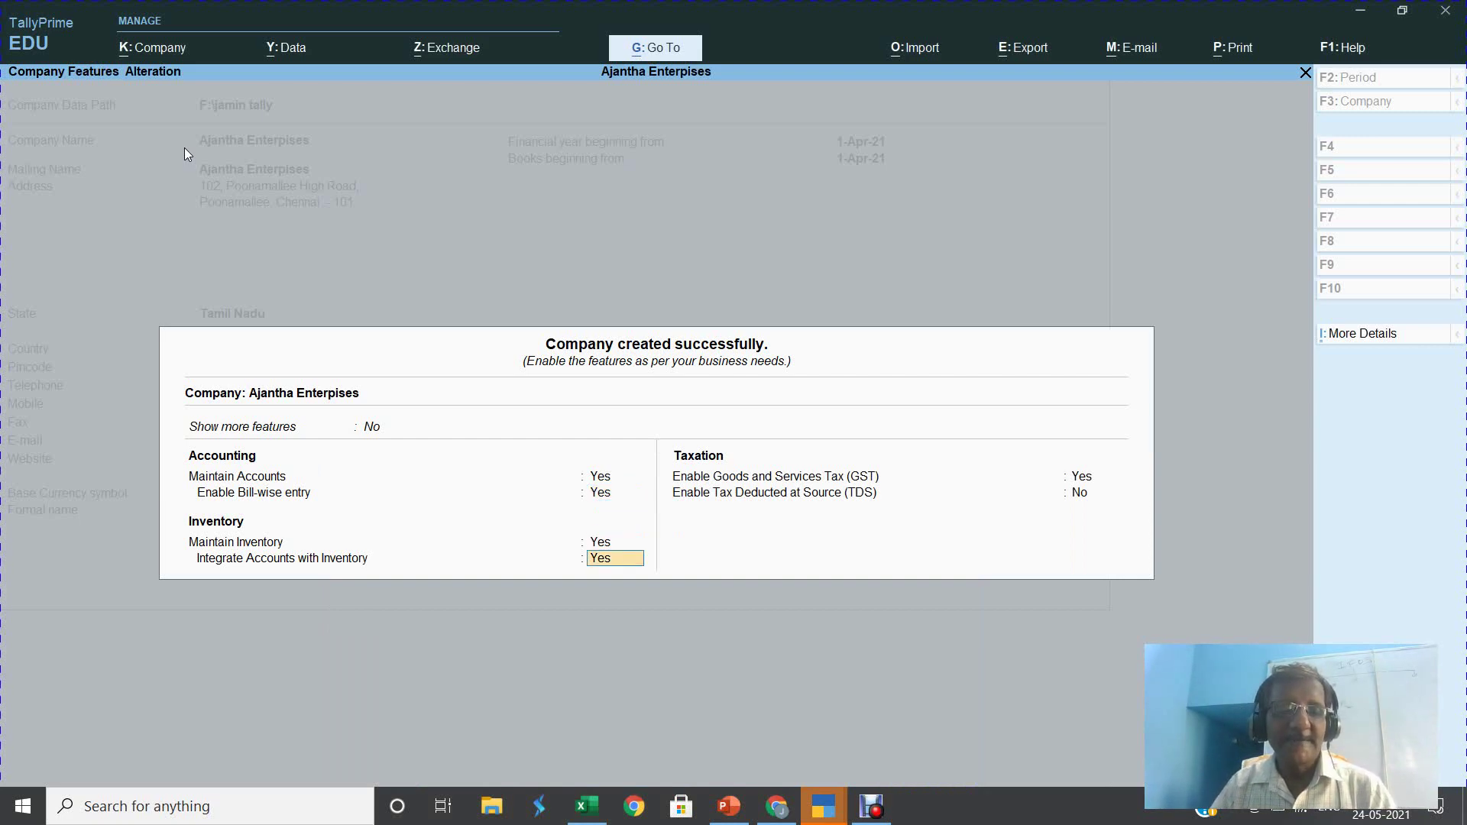
pyautogui.press('Return')
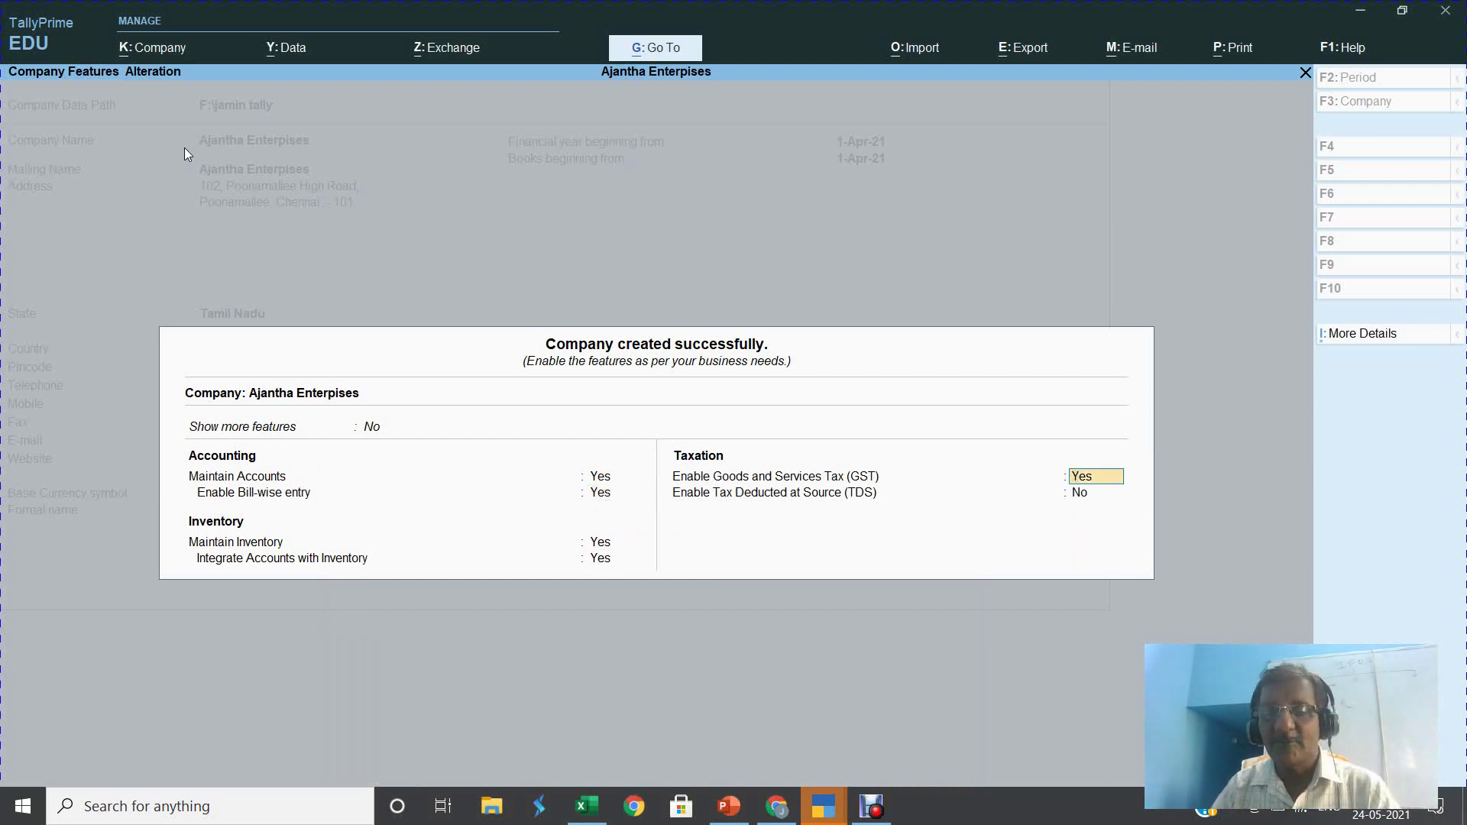
pyautogui.write('n')
pyautogui.press('Return')
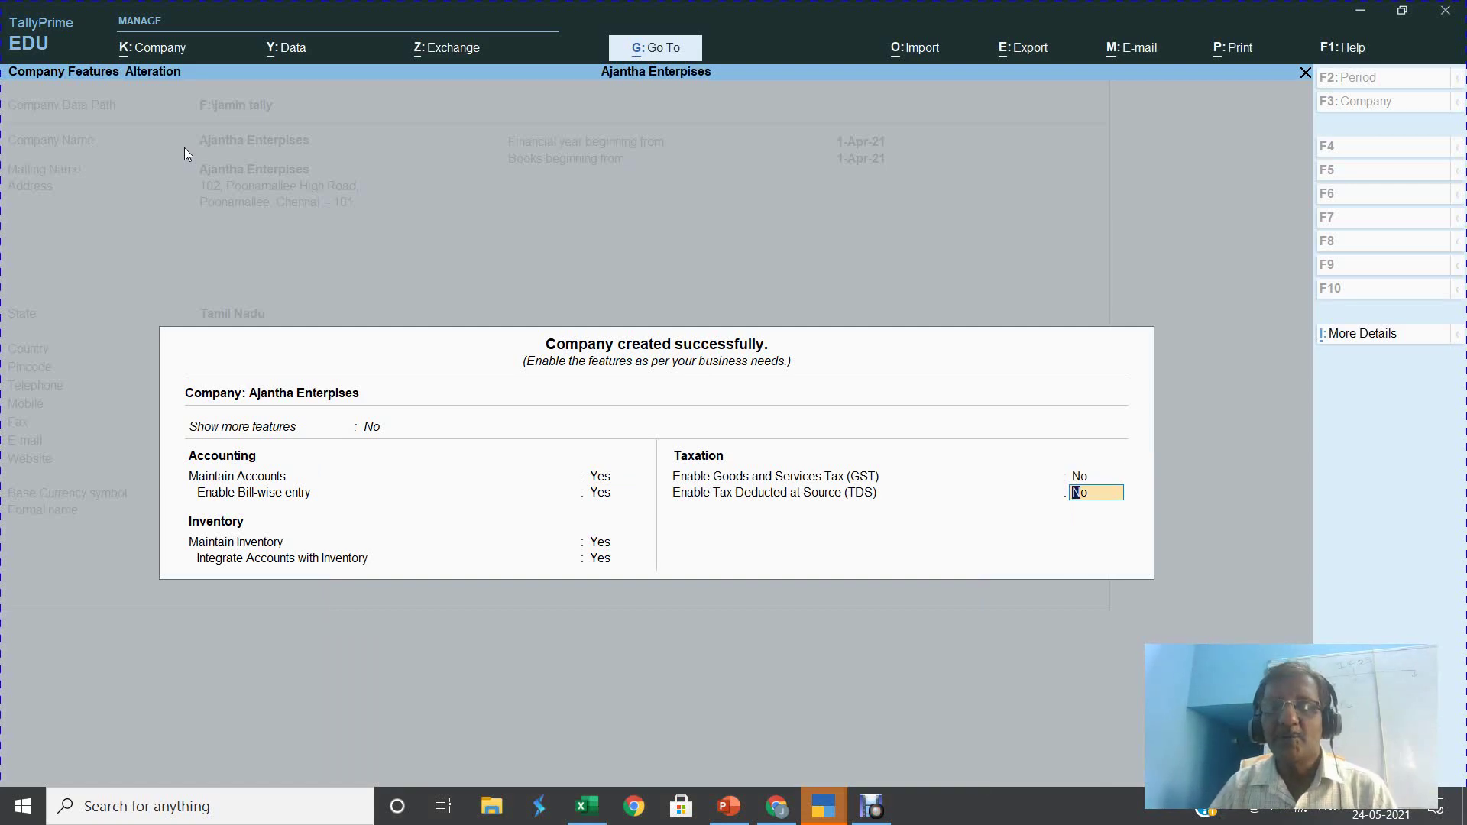
pyautogui.press('Return')
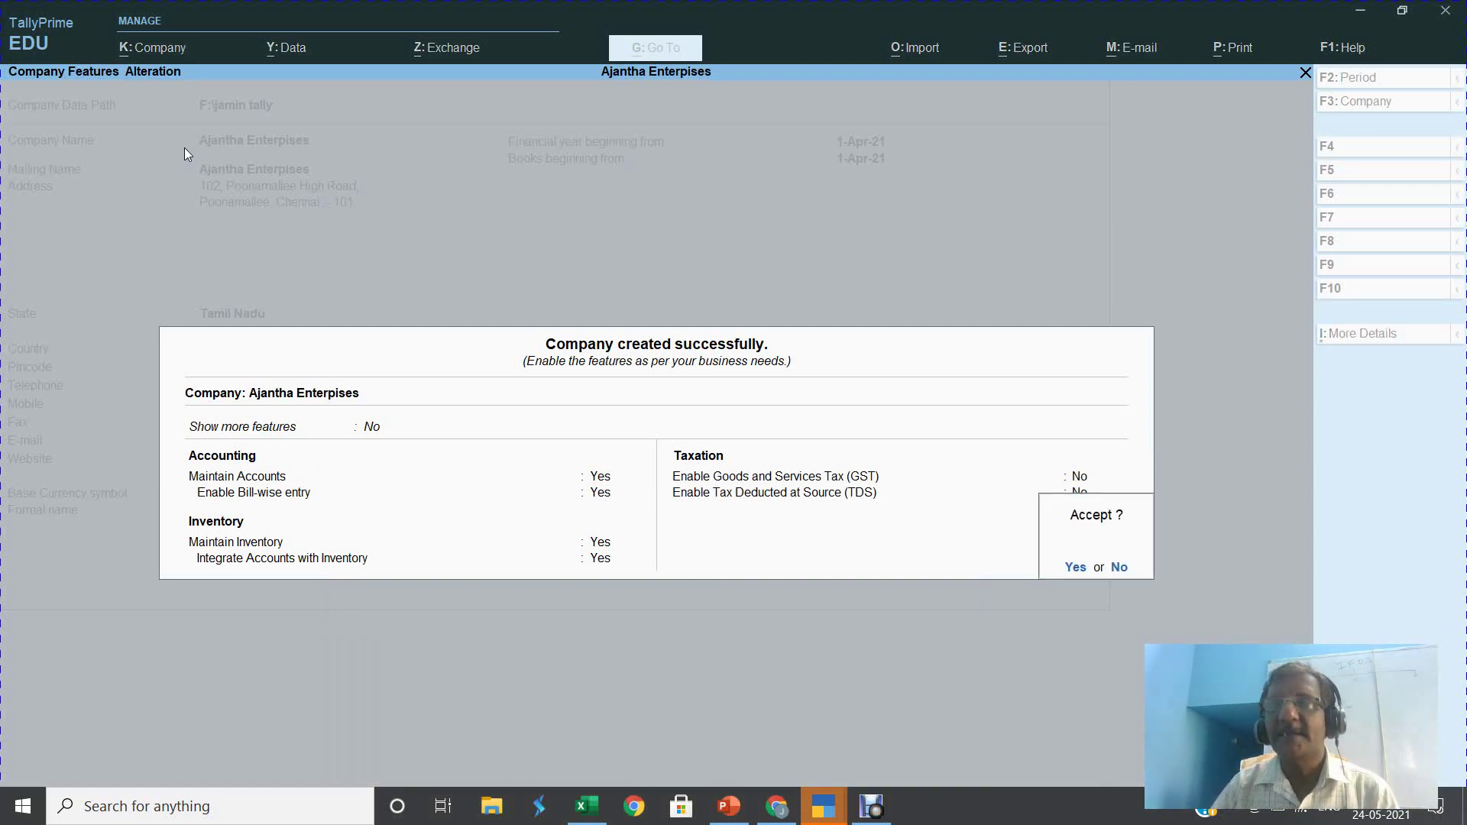
pyautogui.press('Return')
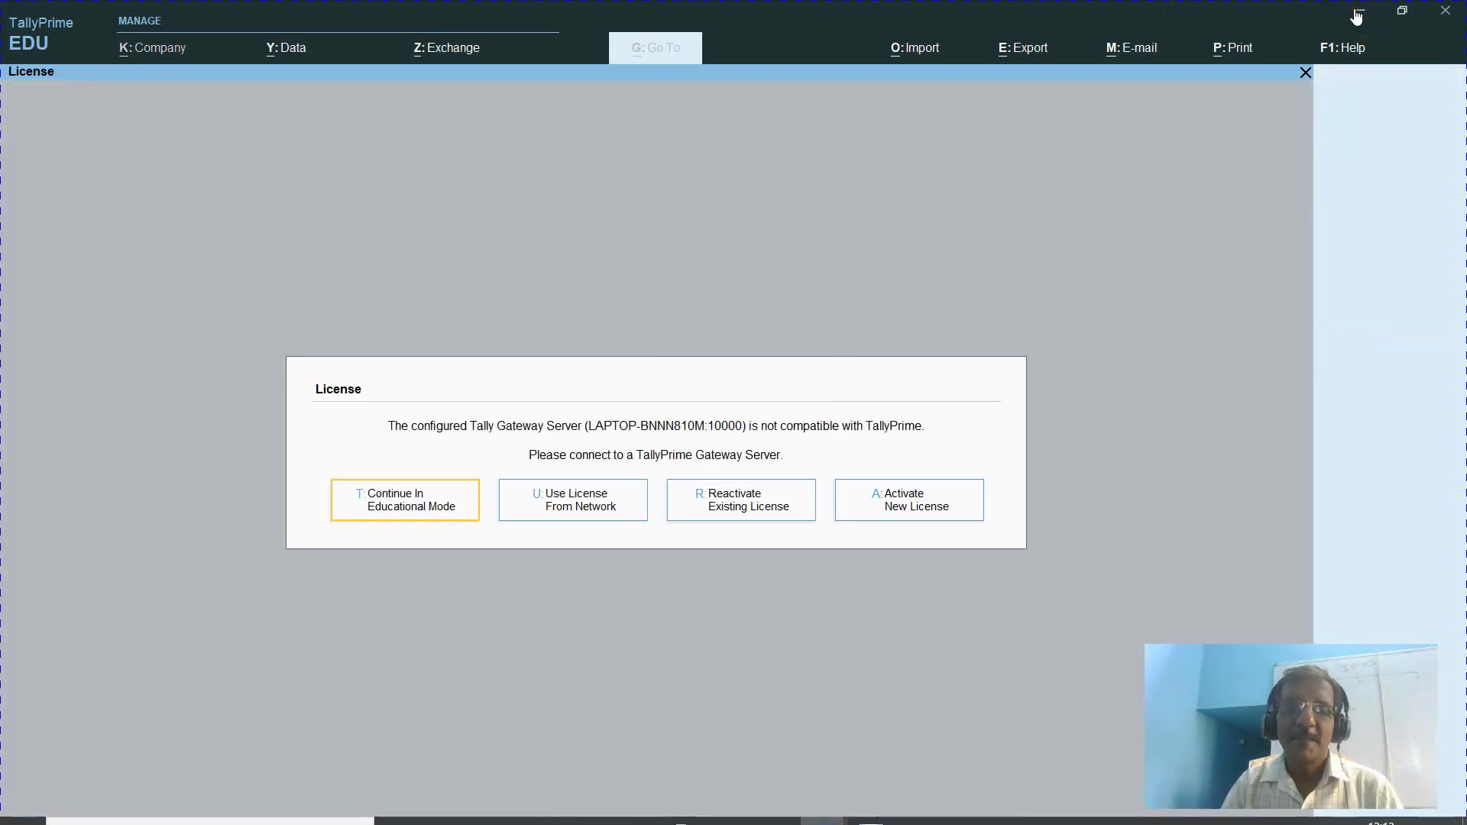
# Dismiss the licence notice and confirm quitting TallyPrime
pyautogui.click(1055, 273)
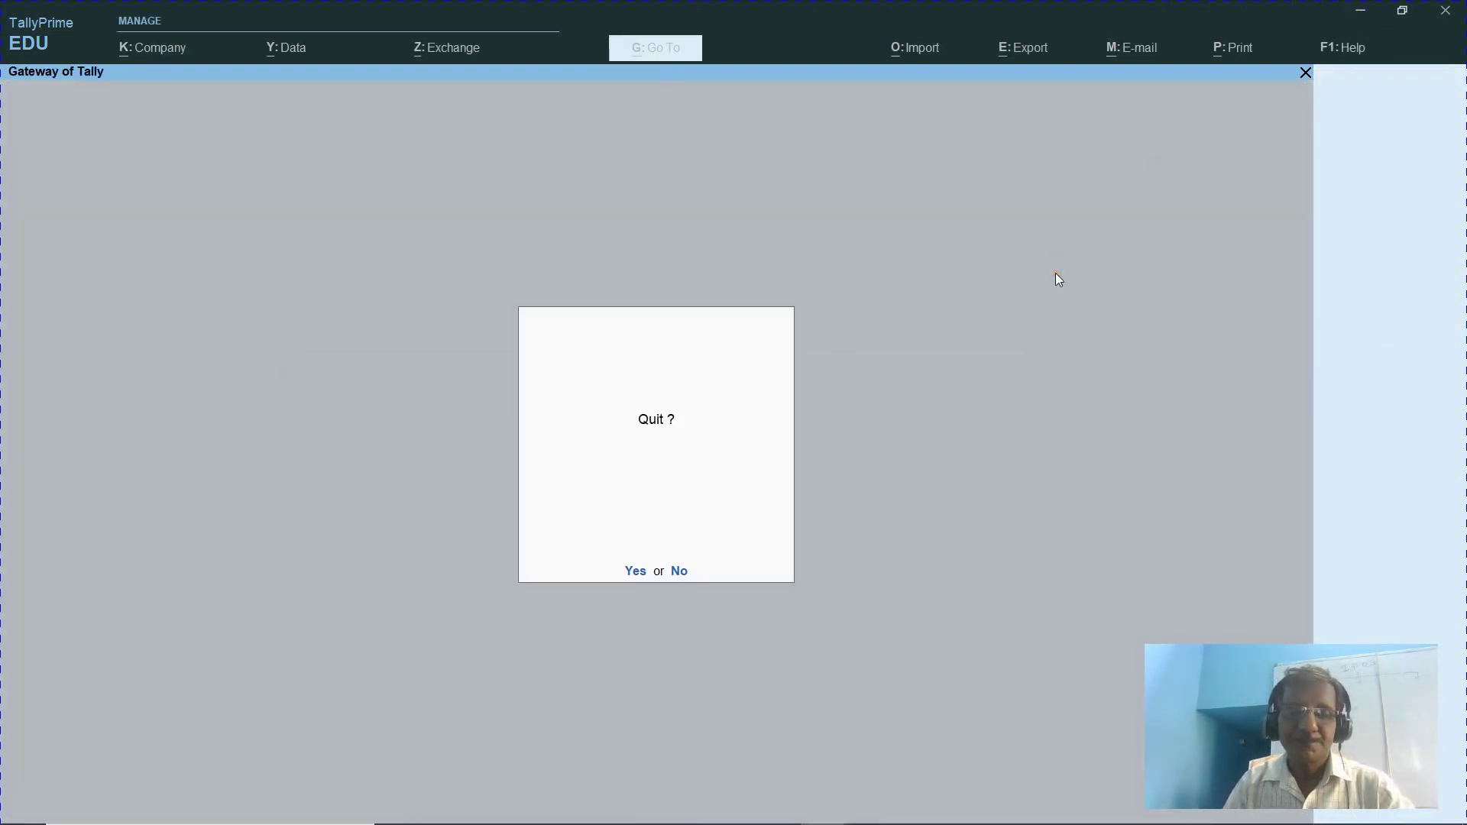
pyautogui.press('y')
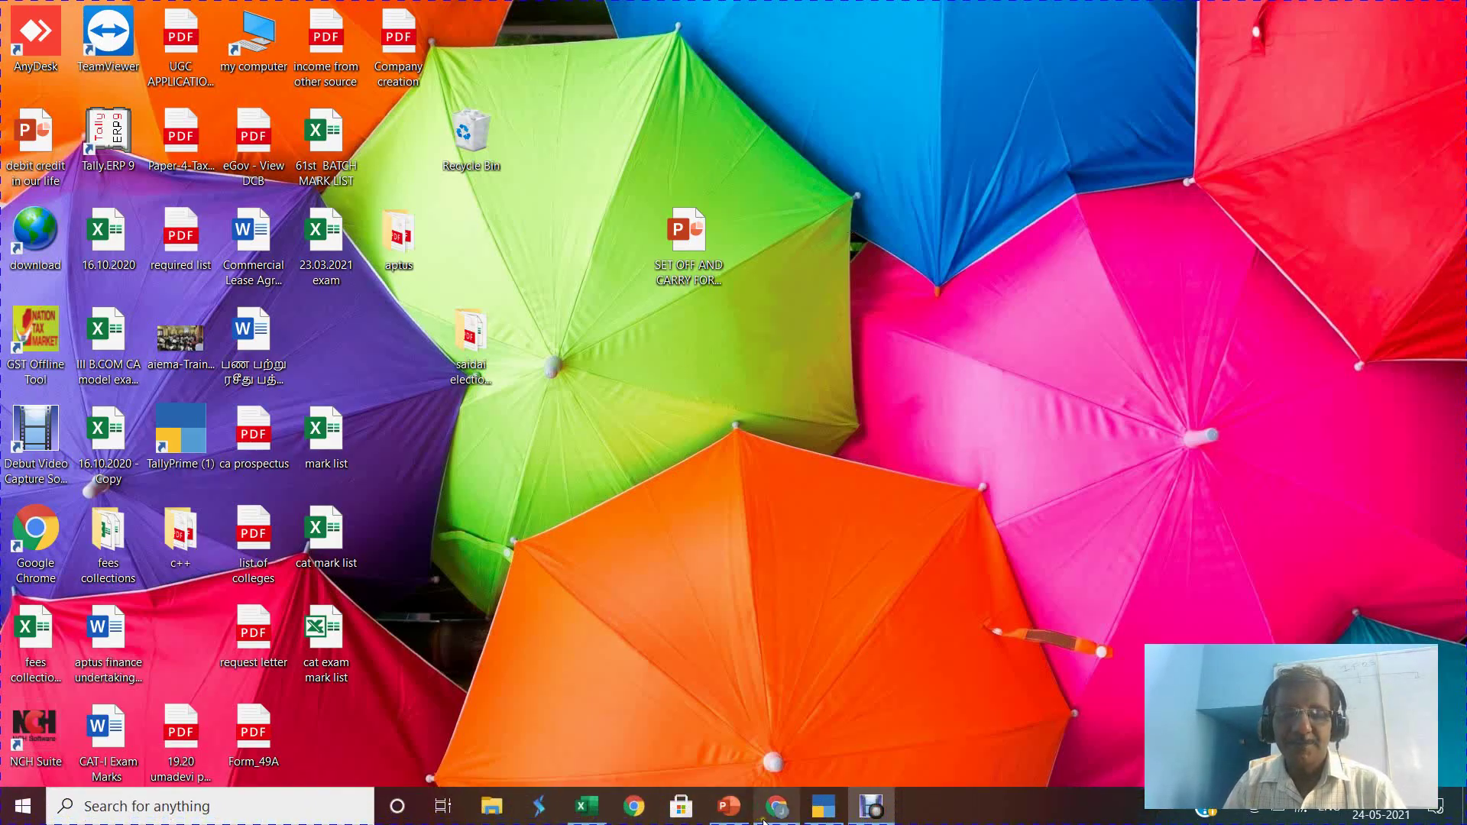
# Browse the AachiFoods SPICES and other category menus in Chrome, then return to TallyPrime
pyautogui.moveTo(768, 816)
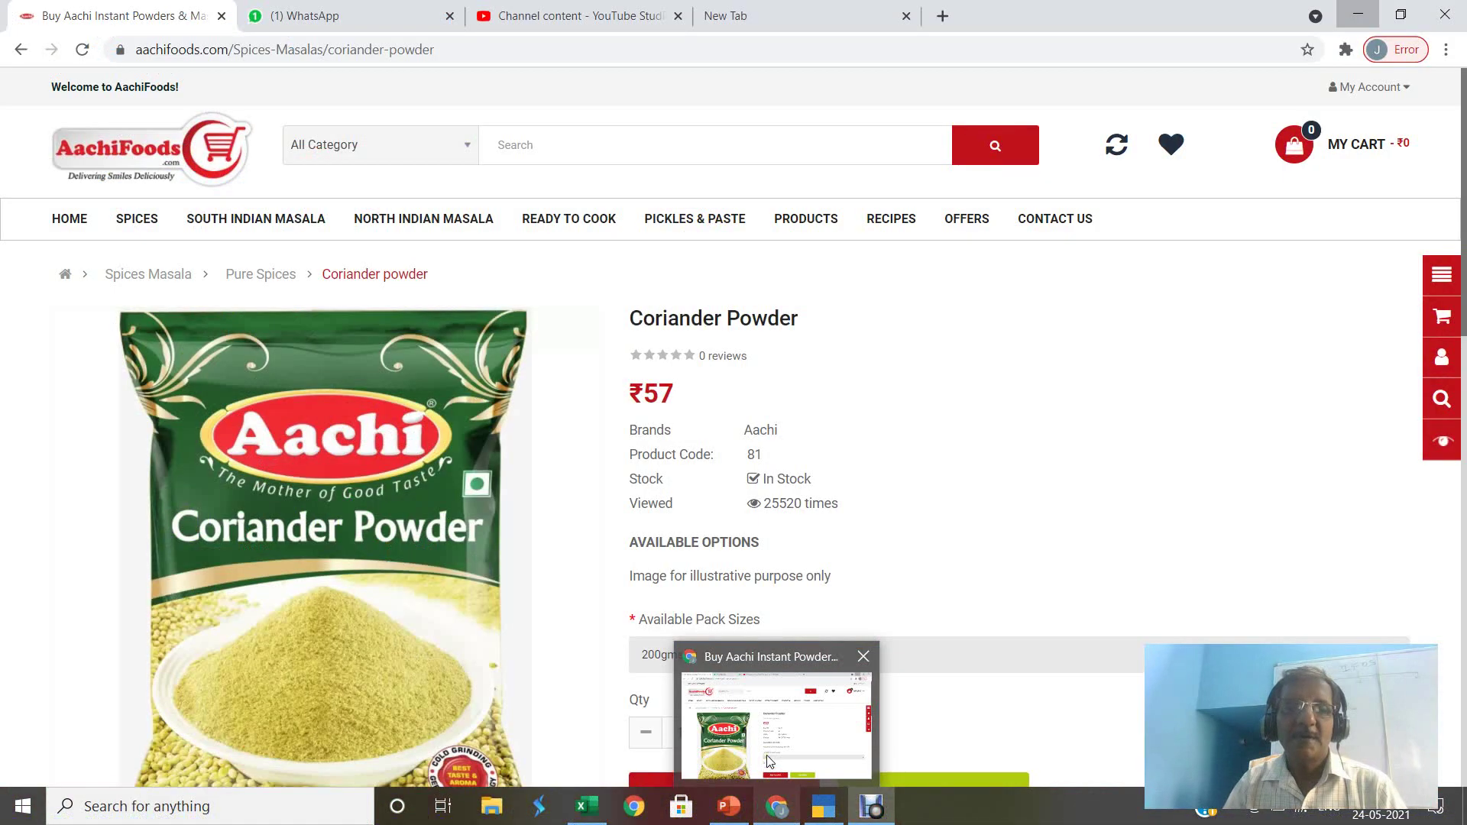
pyautogui.click(777, 726)
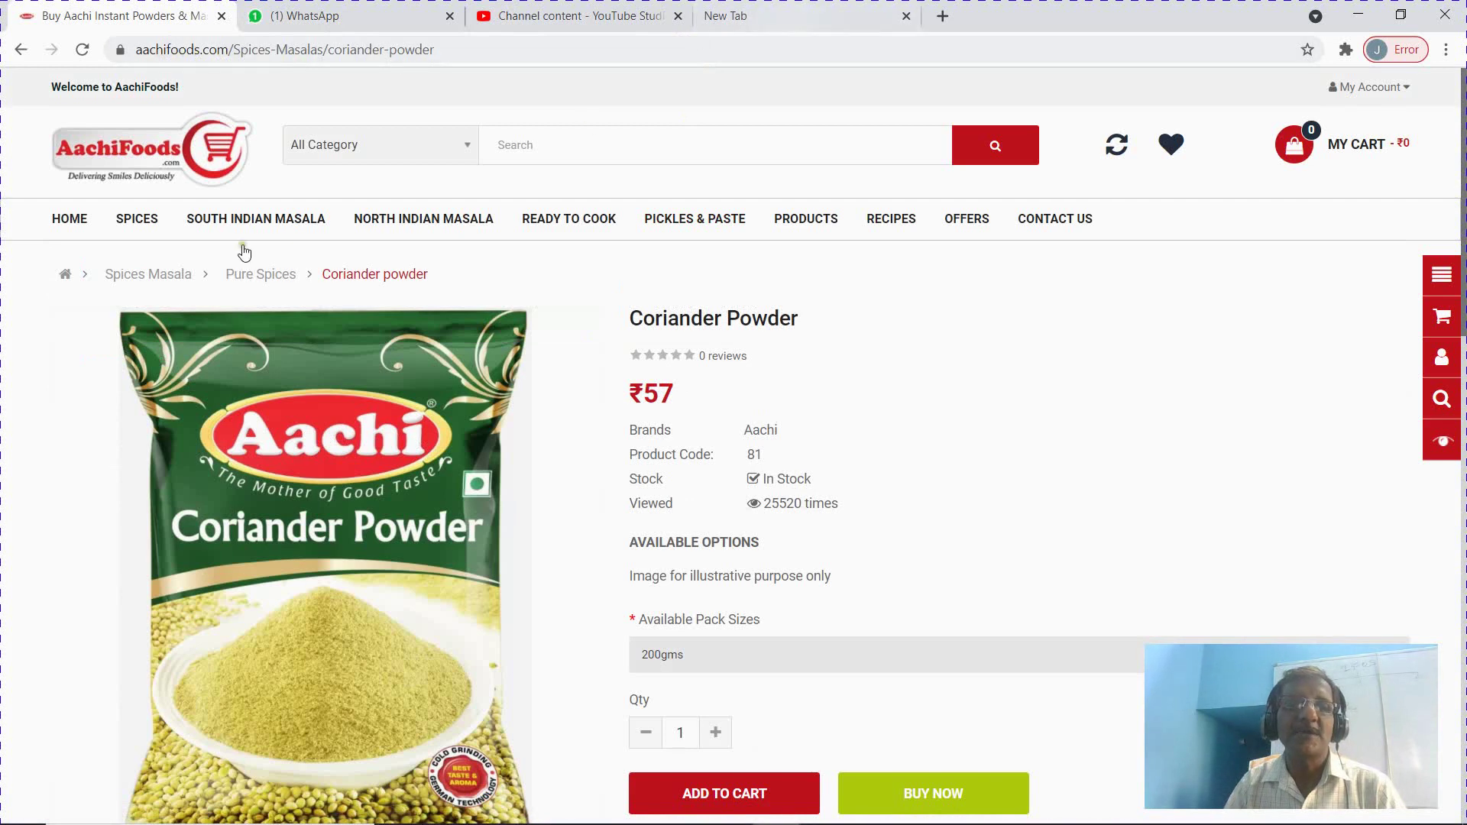
pyautogui.moveTo(423, 220)
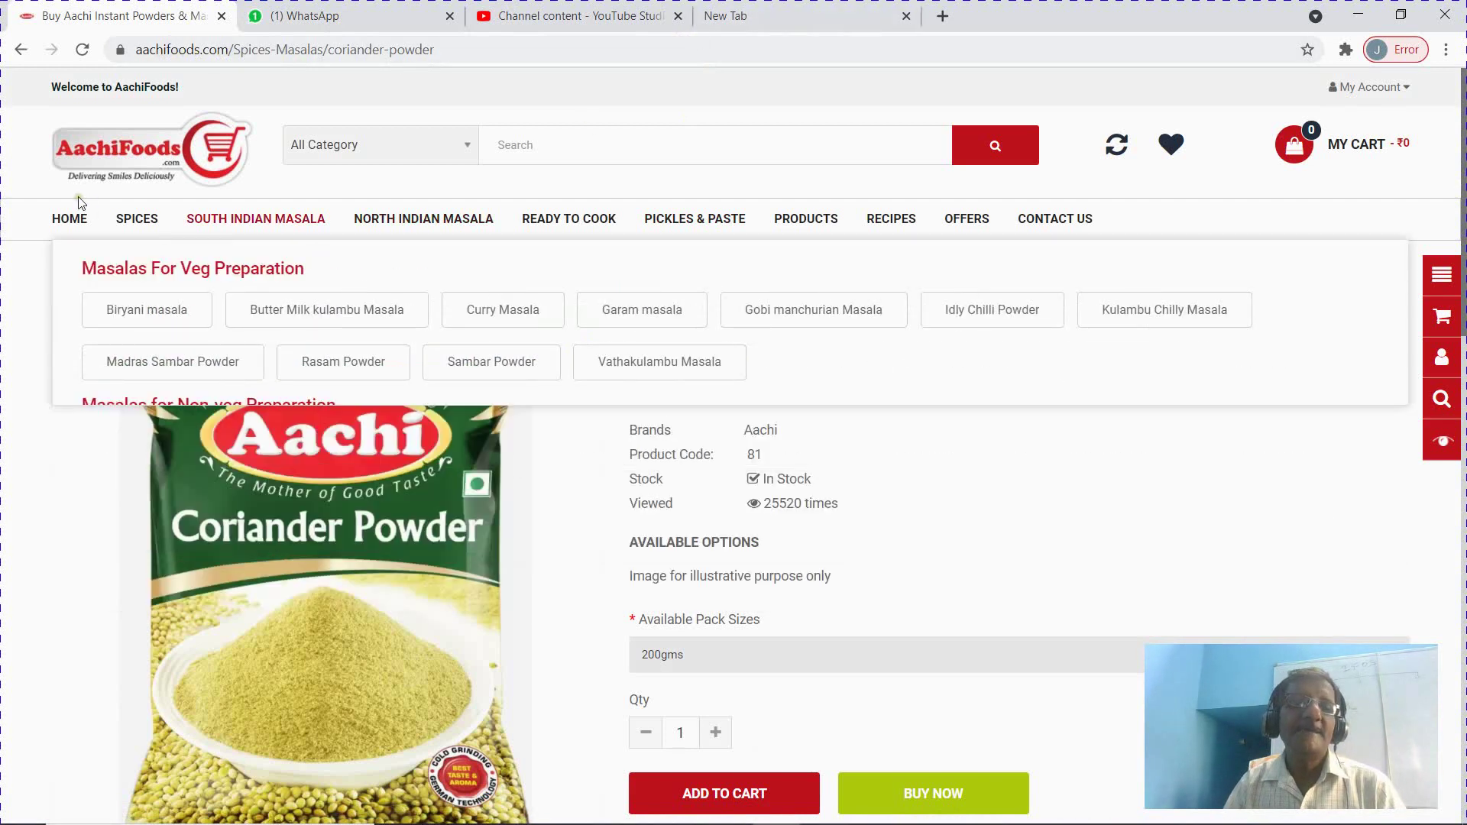
pyautogui.moveTo(141, 222)
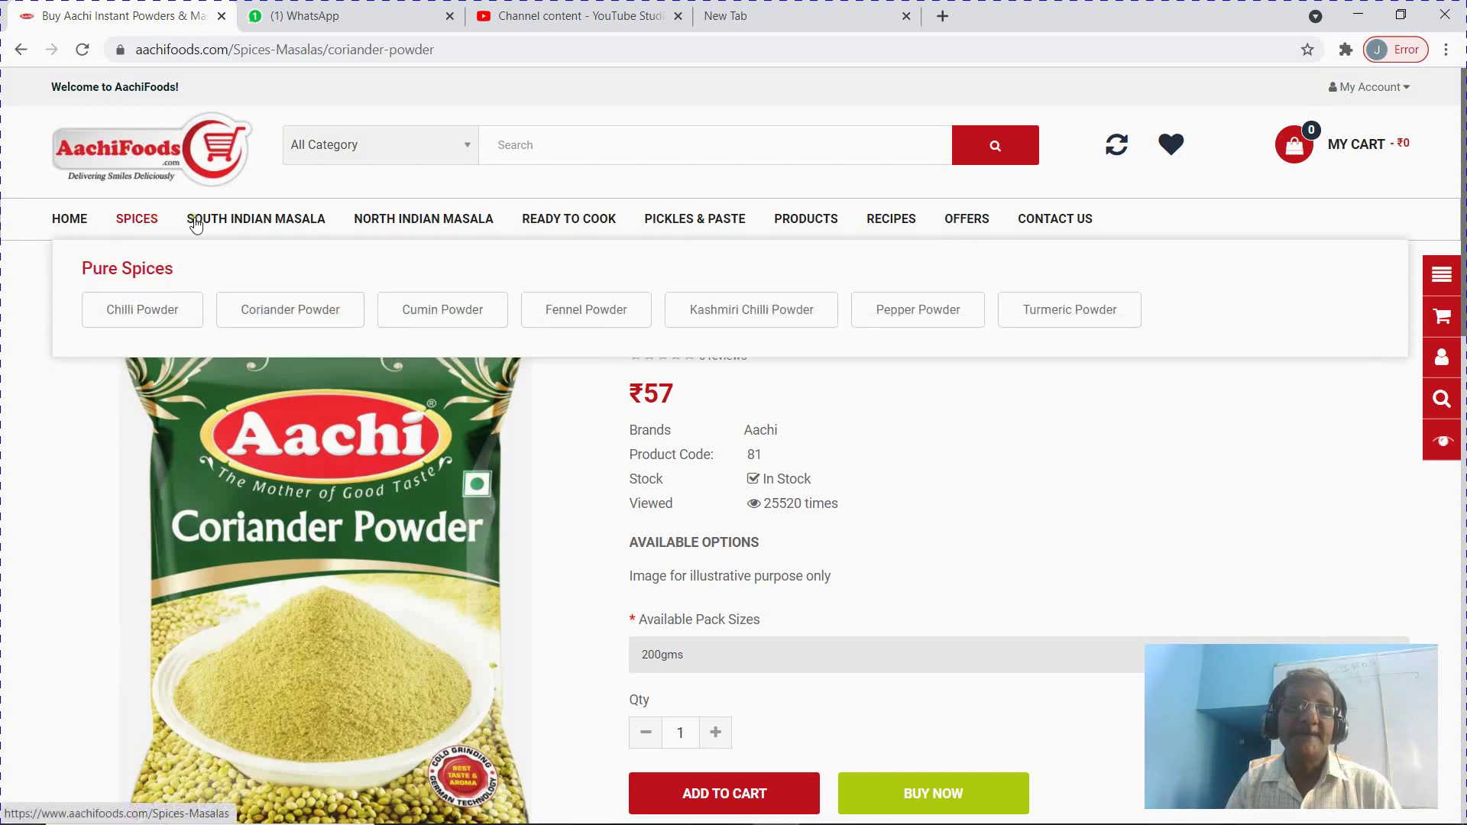
pyautogui.moveTo(200, 222)
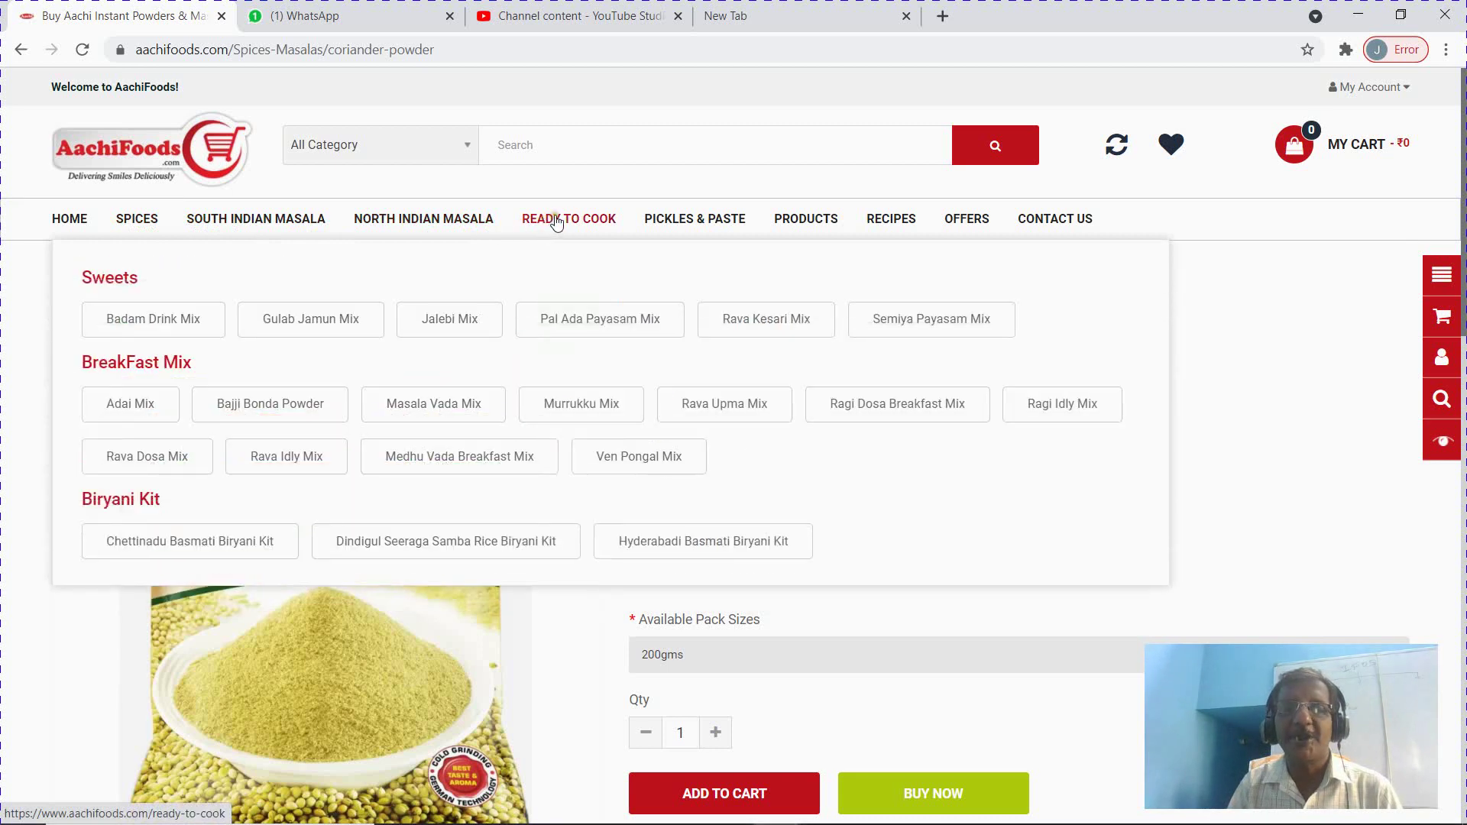
pyautogui.moveTo(664, 220)
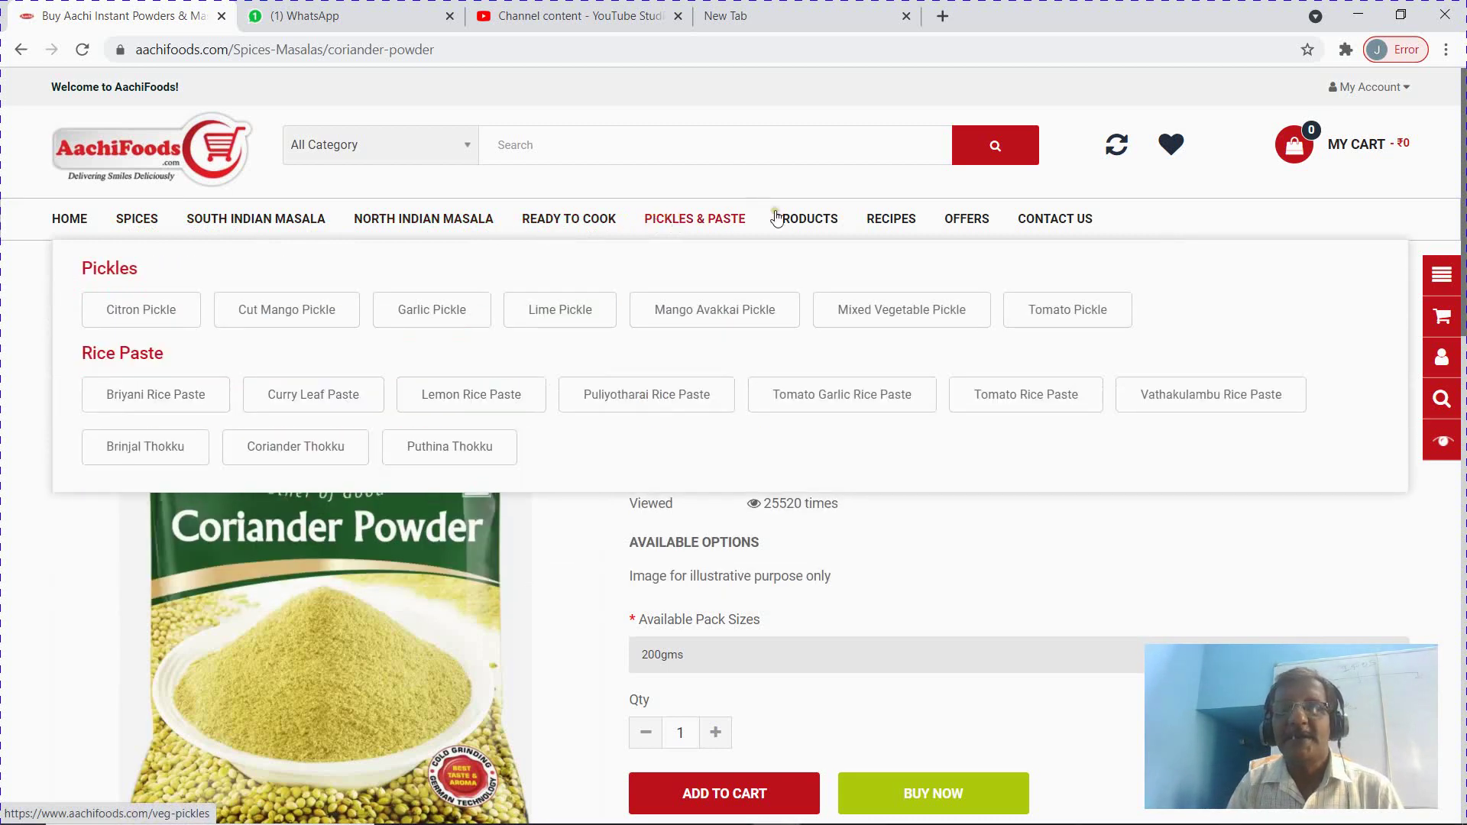
pyautogui.moveTo(806, 219)
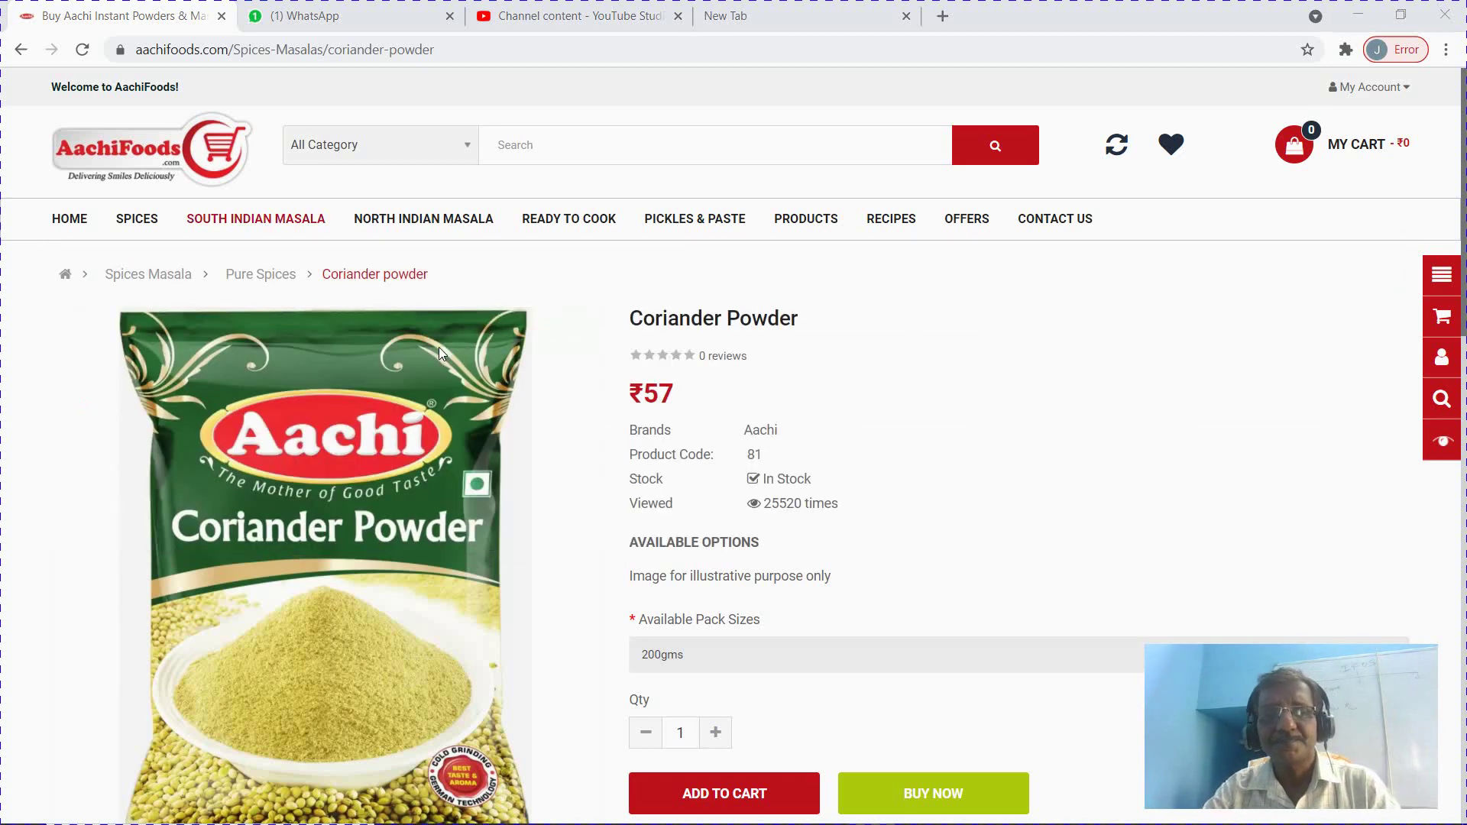
pyautogui.hotkey('alt', 'Tab')
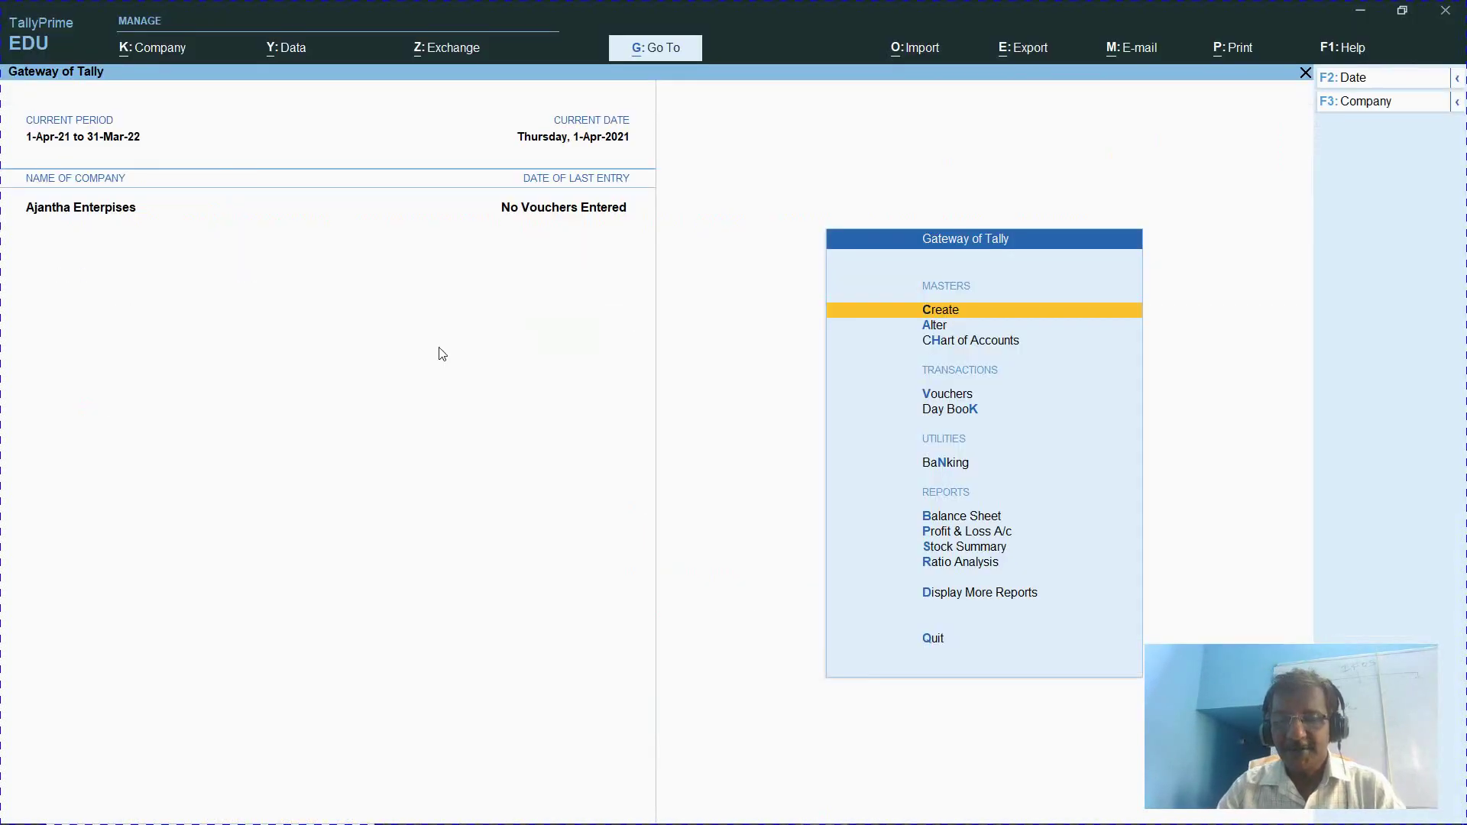
# Open the Stock Group Creation form from the Create masters list
pyautogui.press('Return')
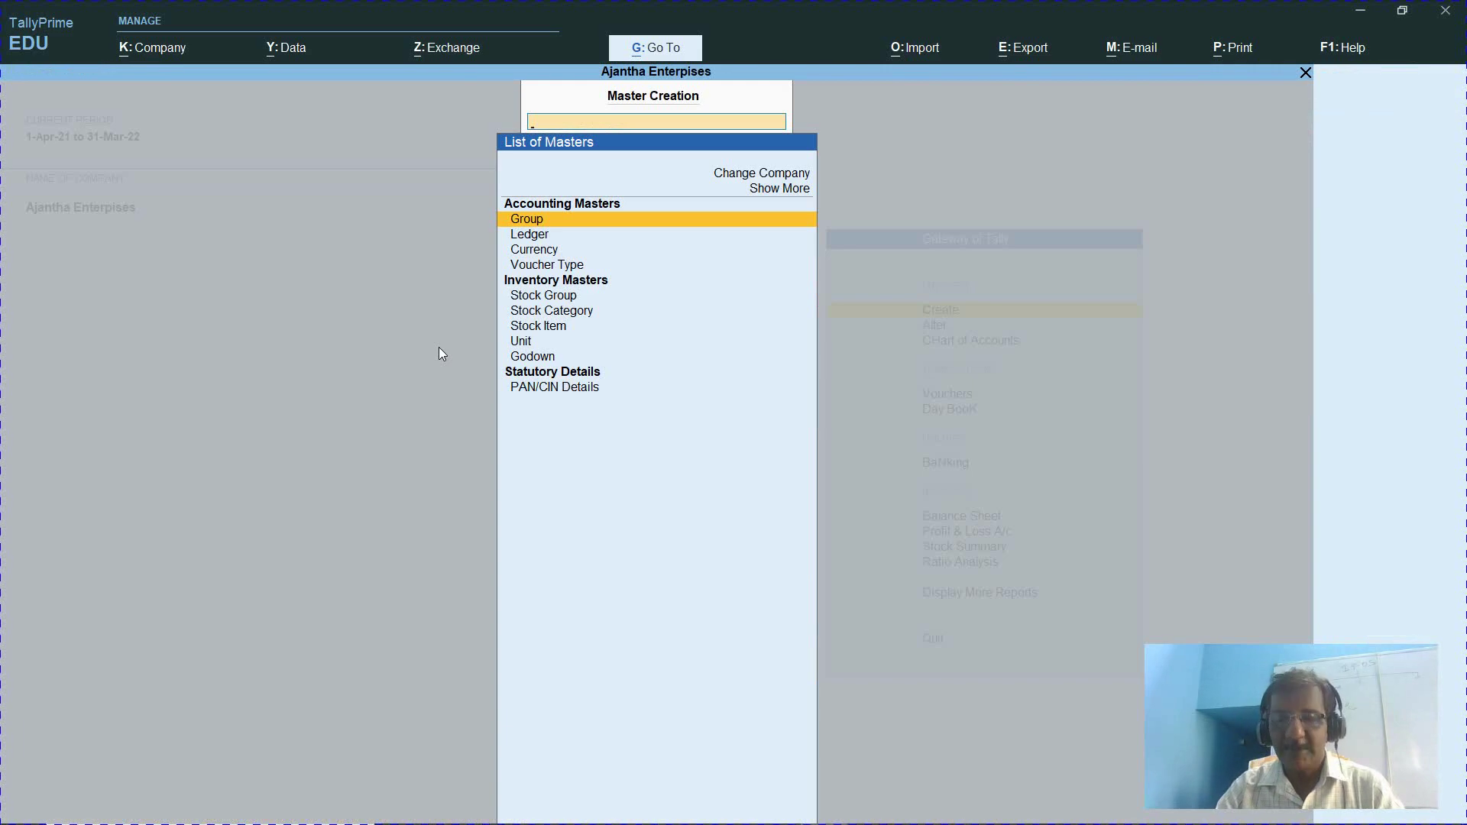
pyautogui.press('Down')
pyautogui.press('Down')
pyautogui.press('Down')
pyautogui.press('Down')
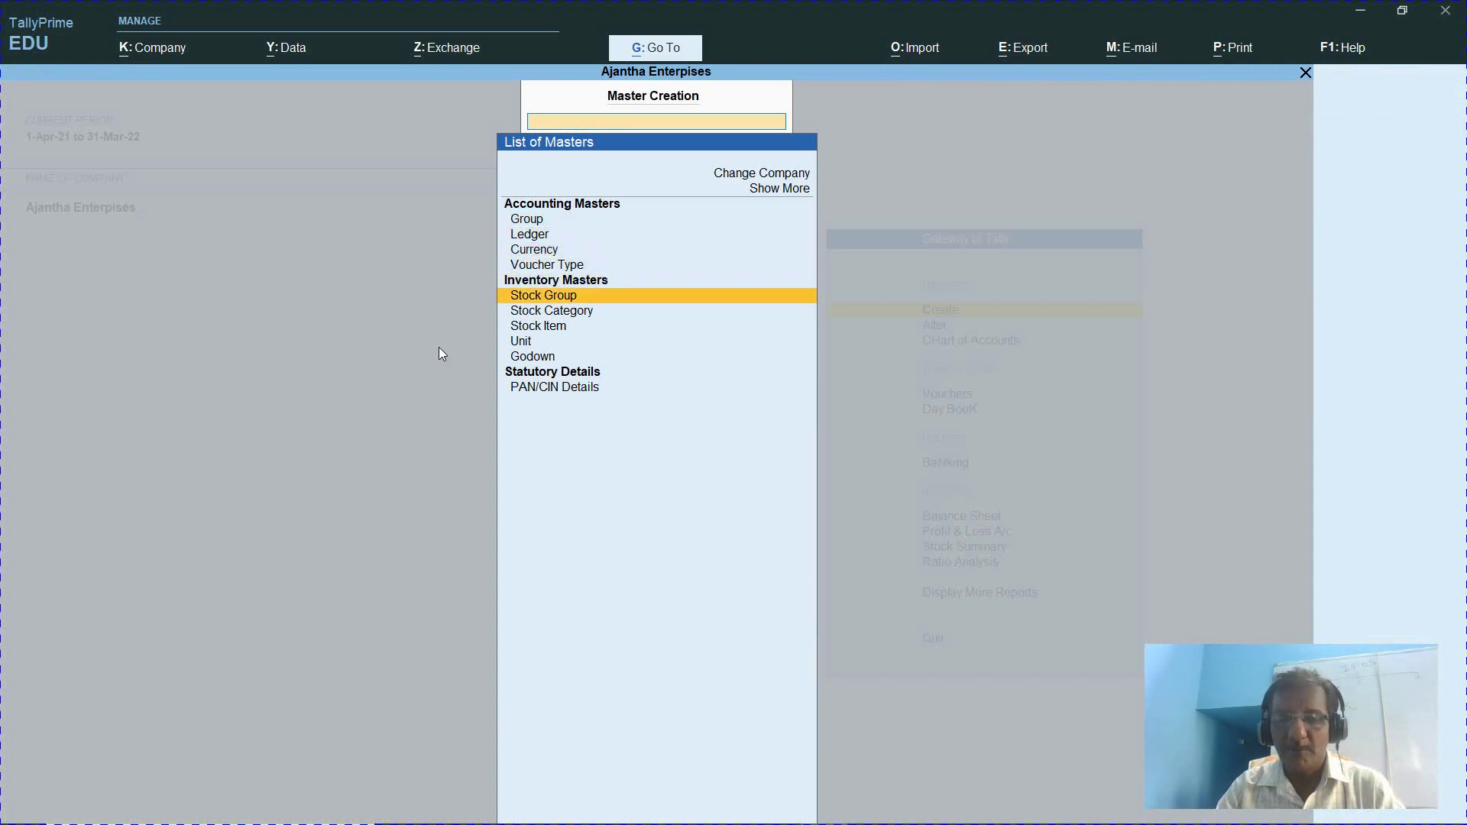
pyautogui.press('Return')
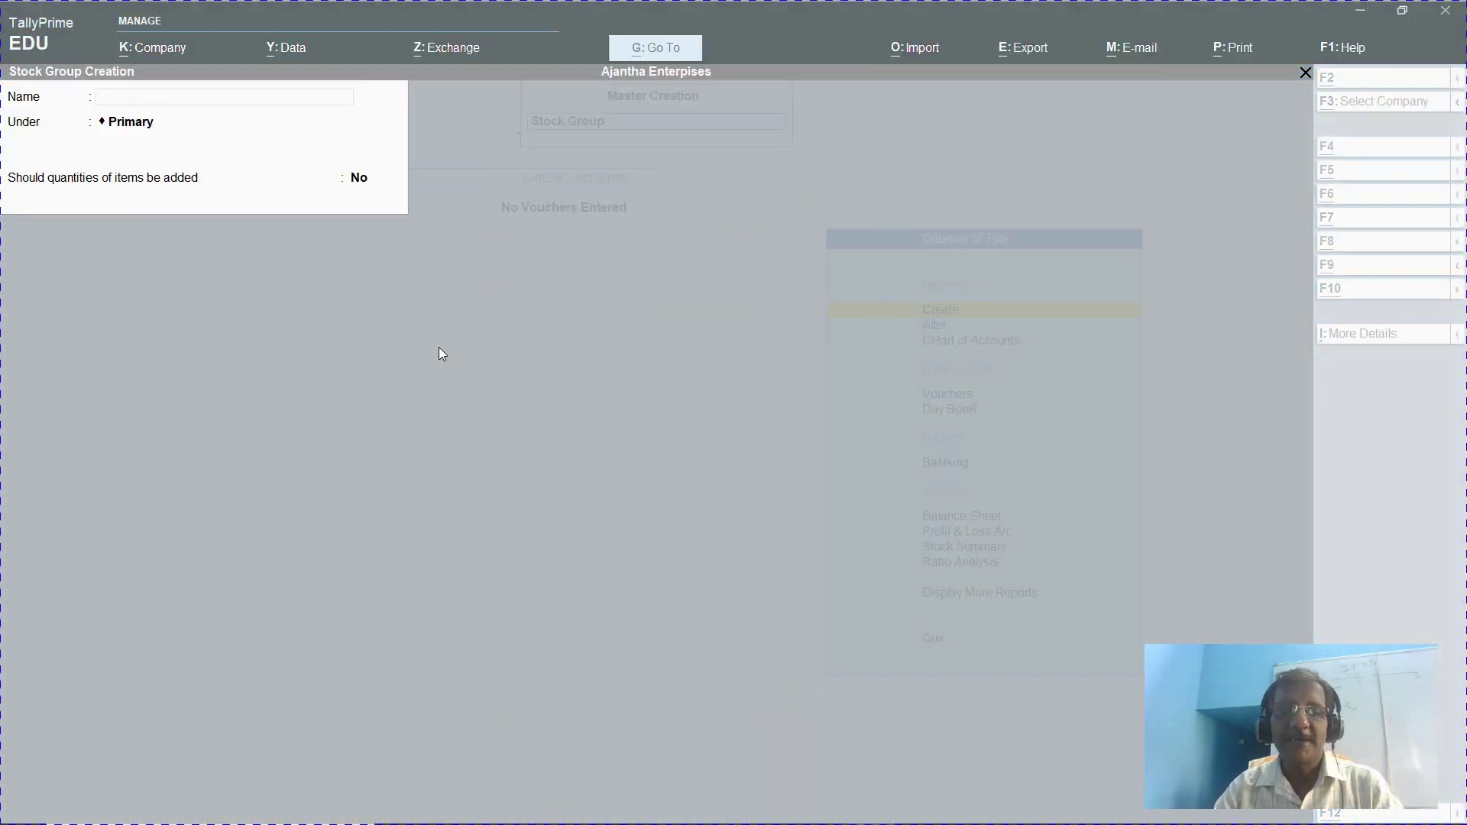
pyautogui.hotkey('alt', 'Tab')
pyautogui.hotkey('alt', 'Tab')
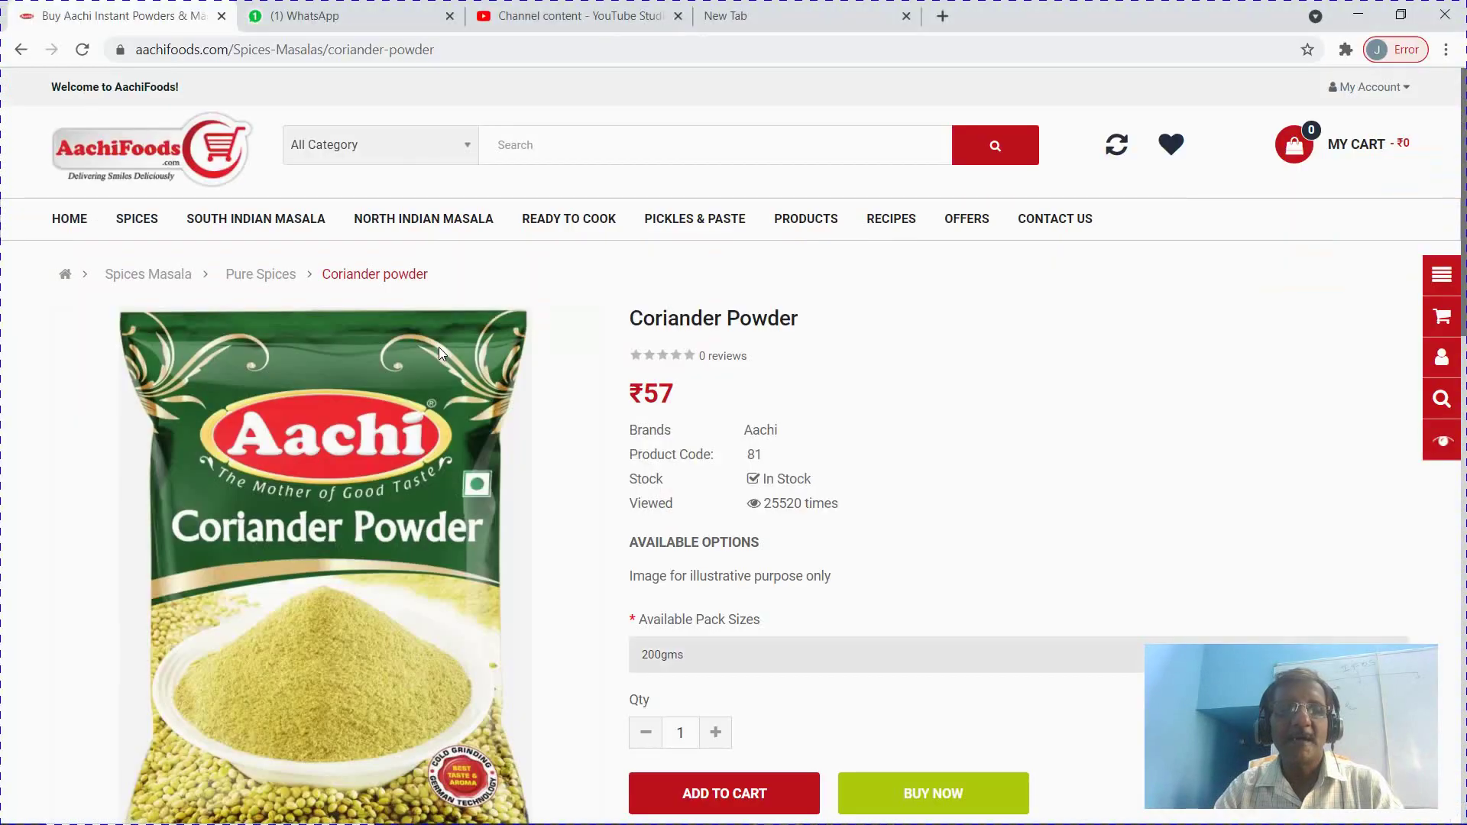
pyautogui.hotkey('alt', 'Tab')
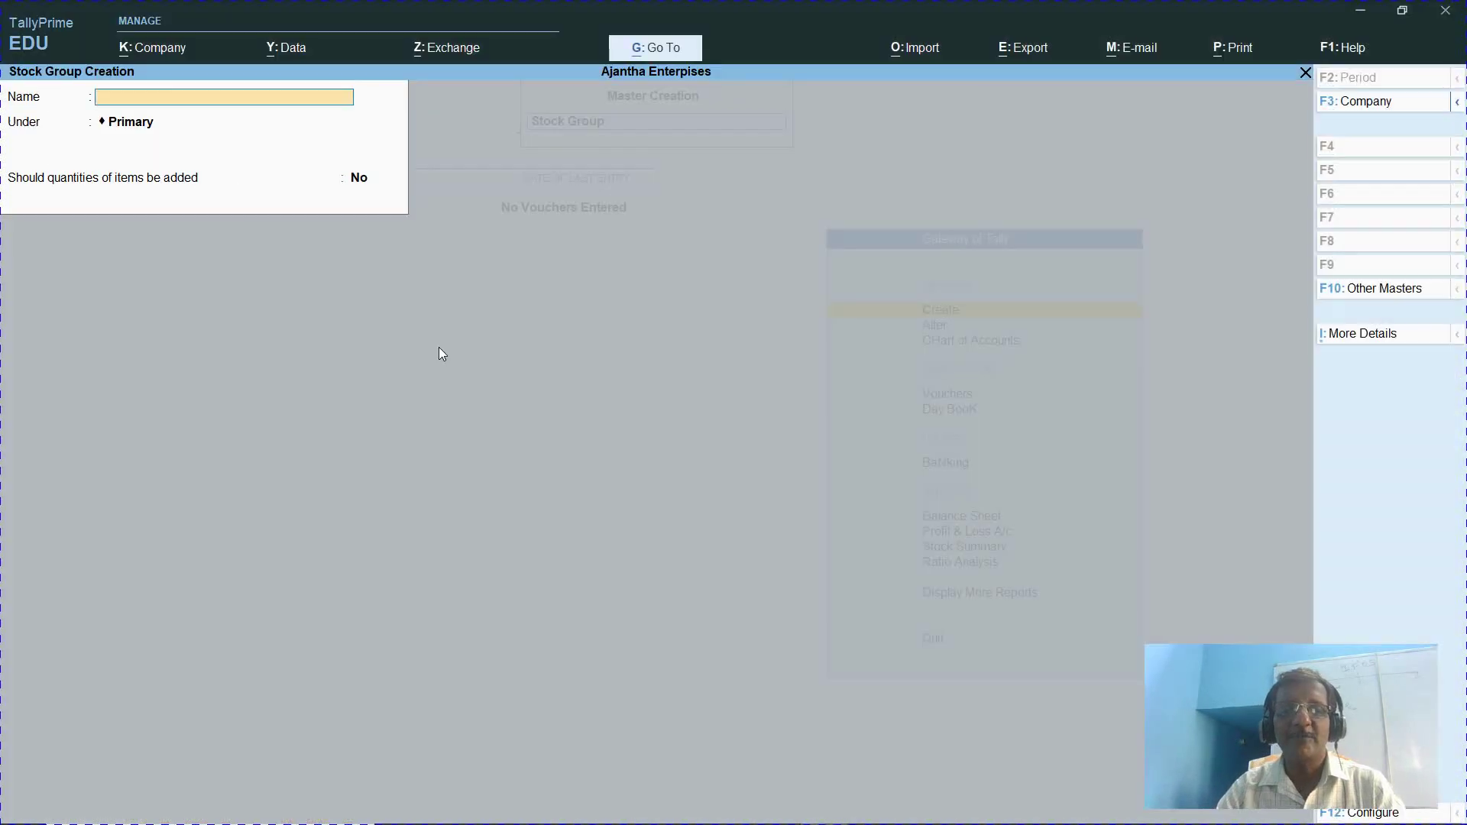
# Save the Spices stock group under Primary, then leave the creation form
pyautogui.write('Spices')
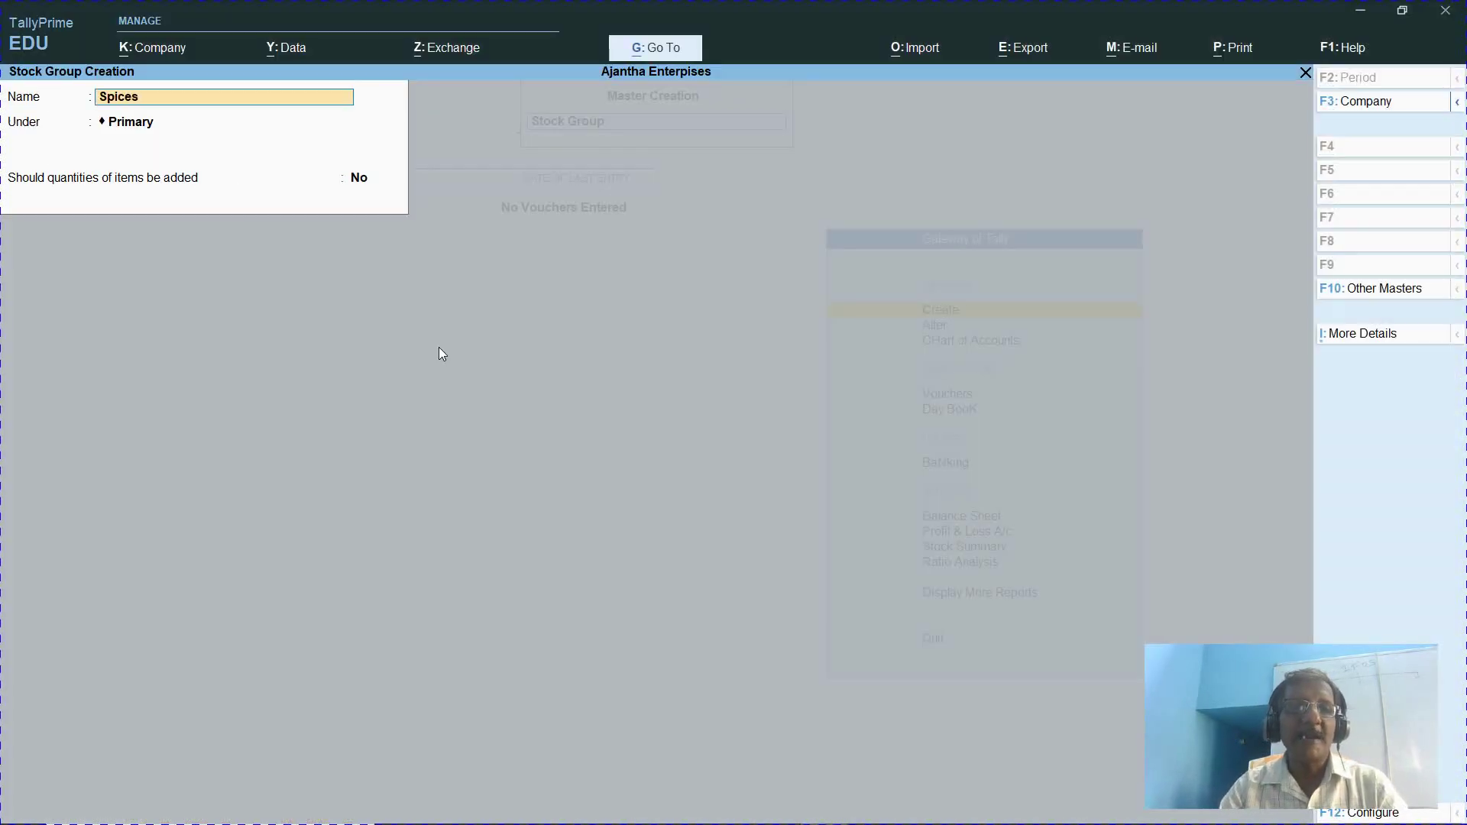
pyautogui.press('Return')
pyautogui.press('Return')
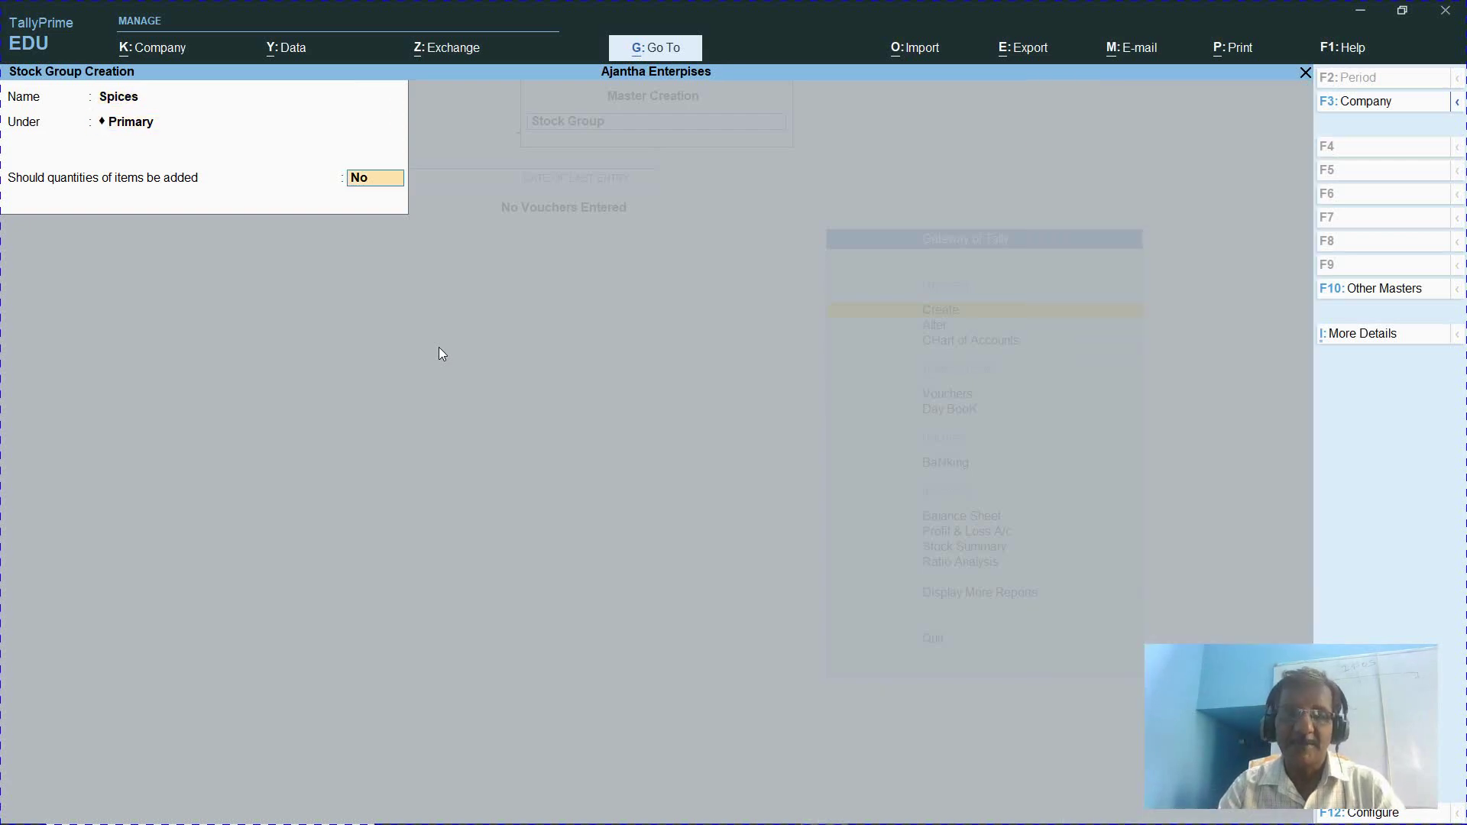
pyautogui.press('Return')
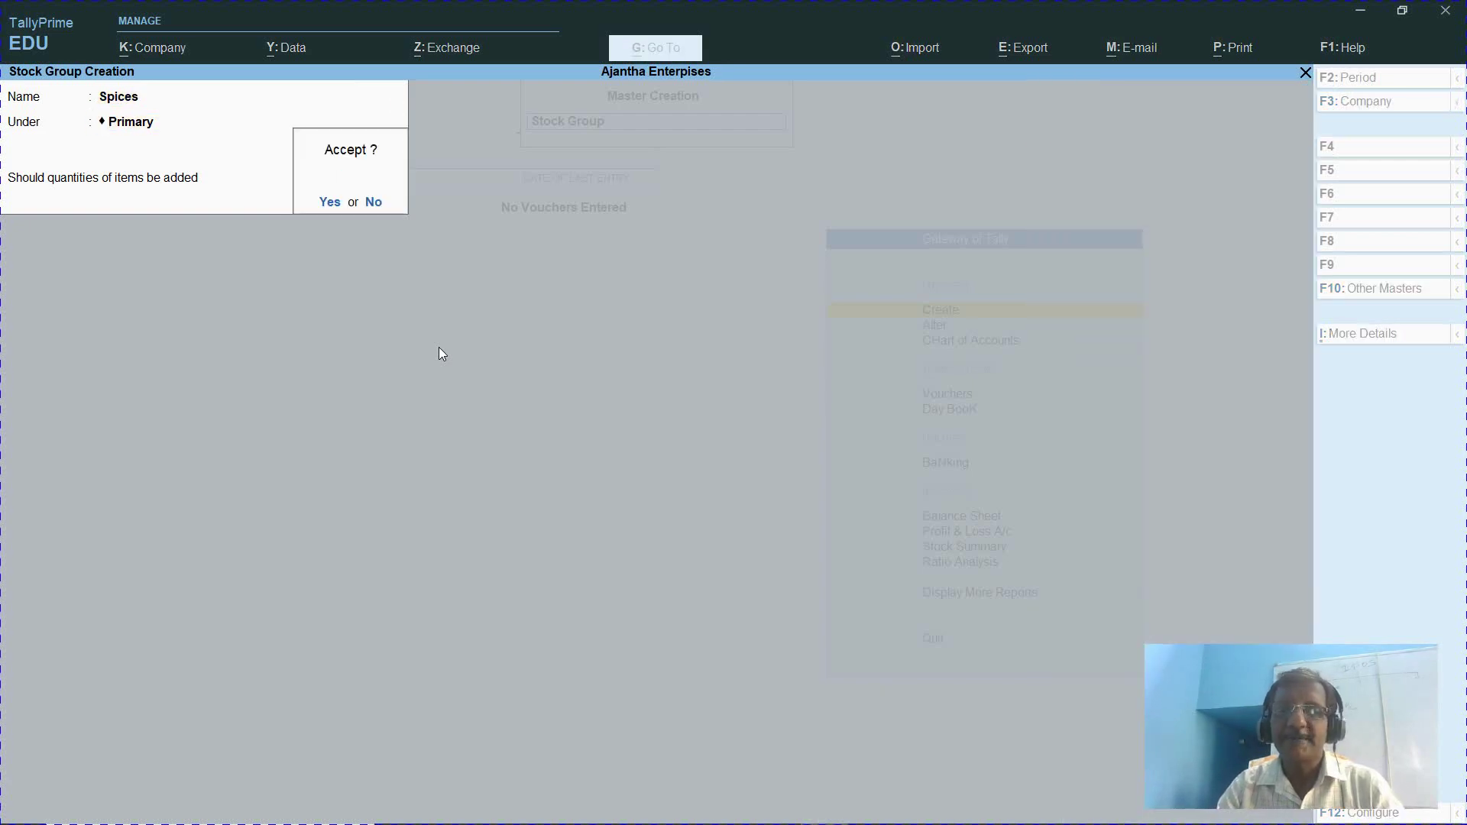
pyautogui.press('Return')
pyautogui.hotkey('alt', 'Tab')
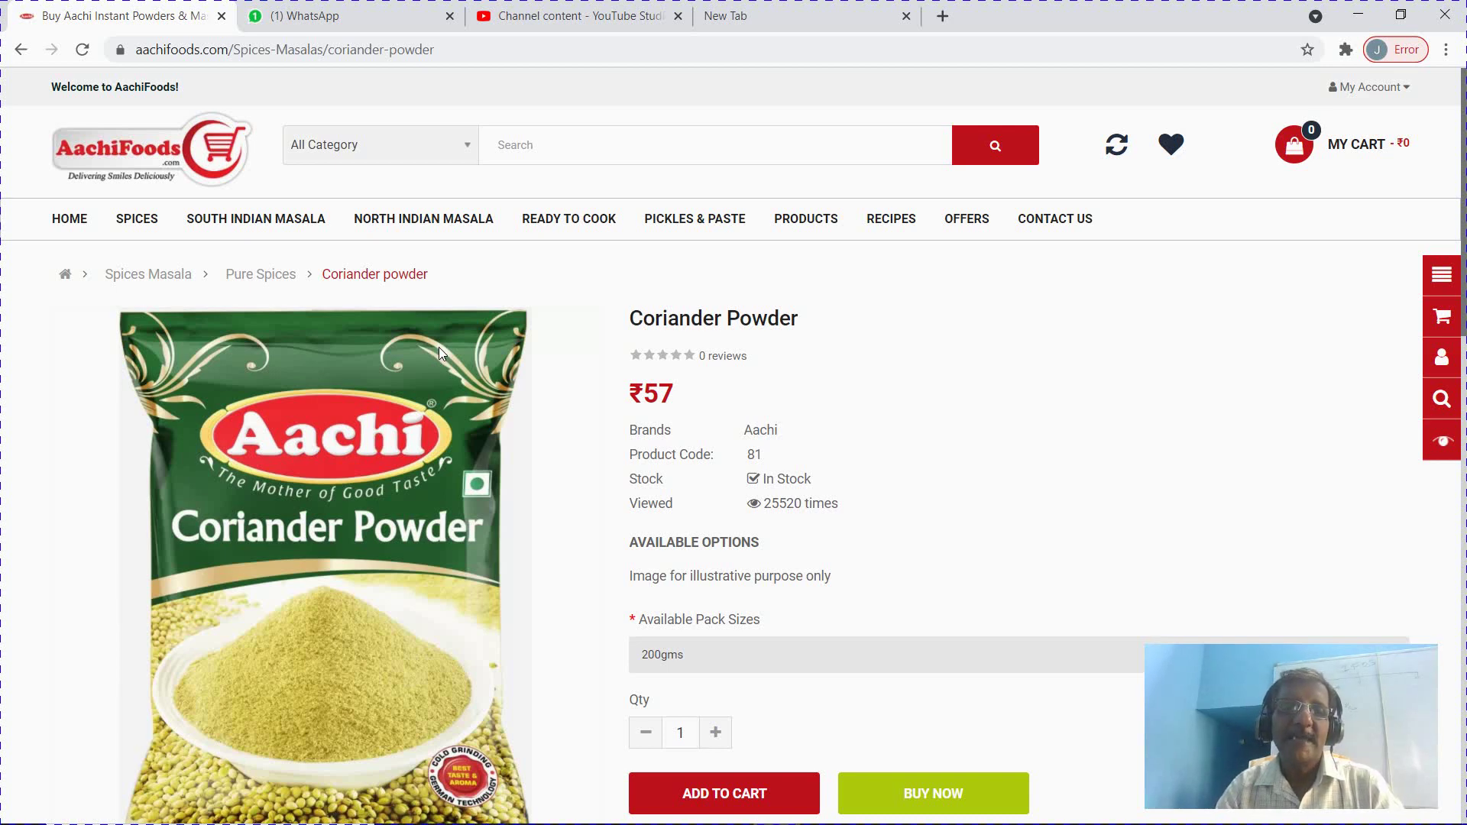
pyautogui.hotkey('alt', 'Tab')
pyautogui.press('Escape')
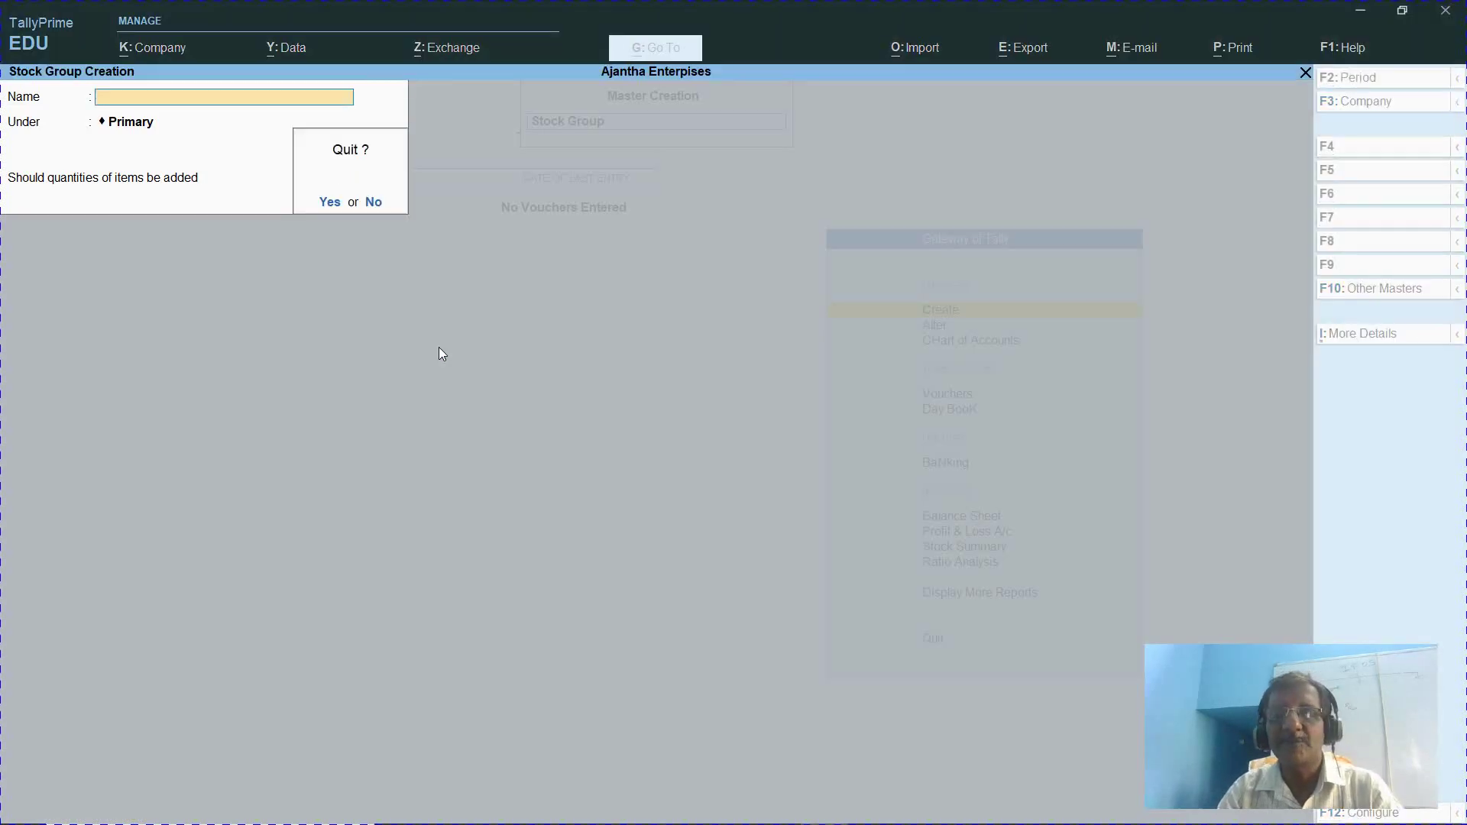
# Confirm leaving the form and open Stock Groups from the Chart of Accounts
pyautogui.press('y')
pyautogui.press('Escape')
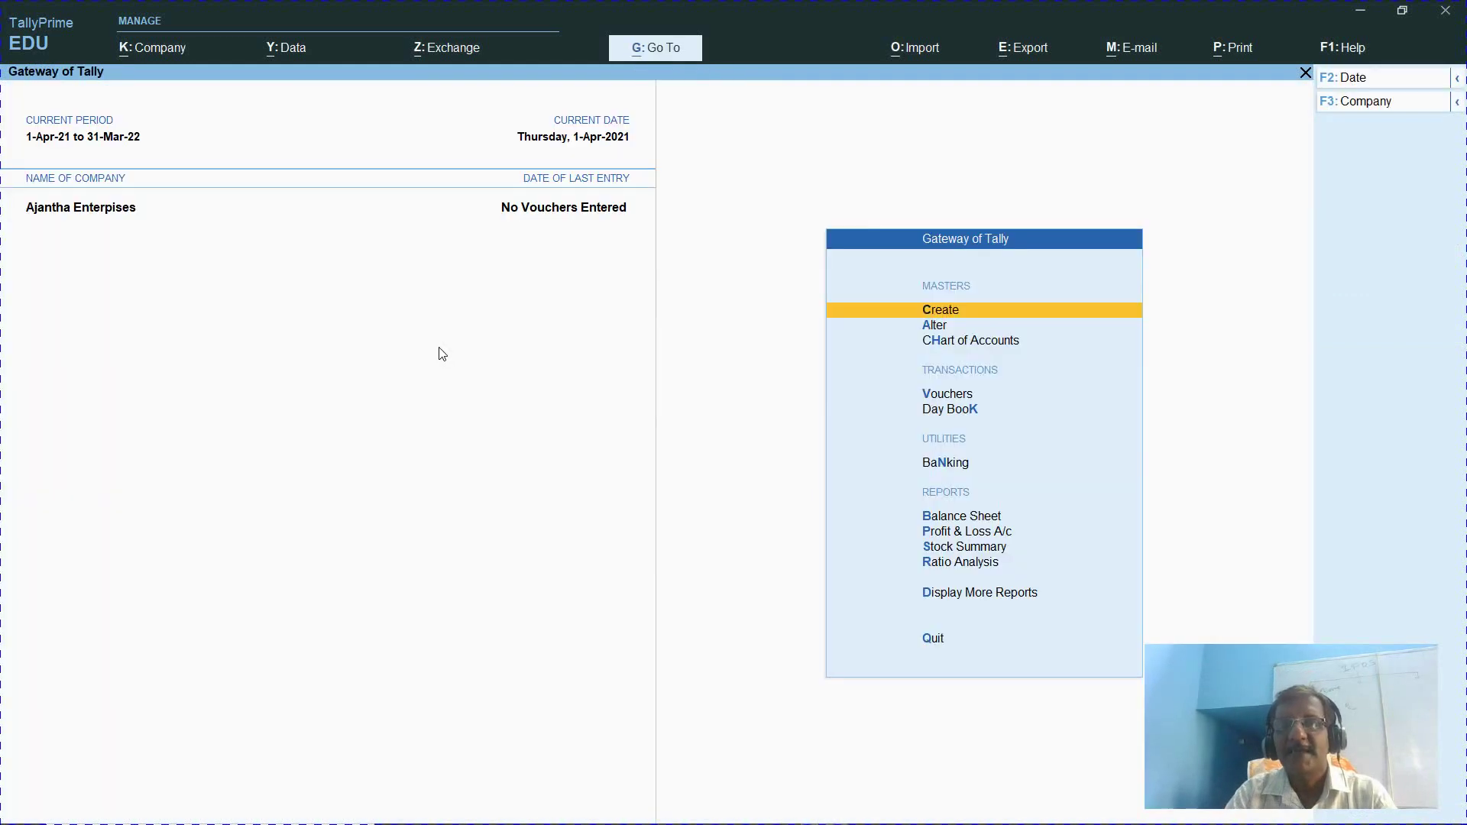
pyautogui.press('Down')
pyautogui.press('Down')
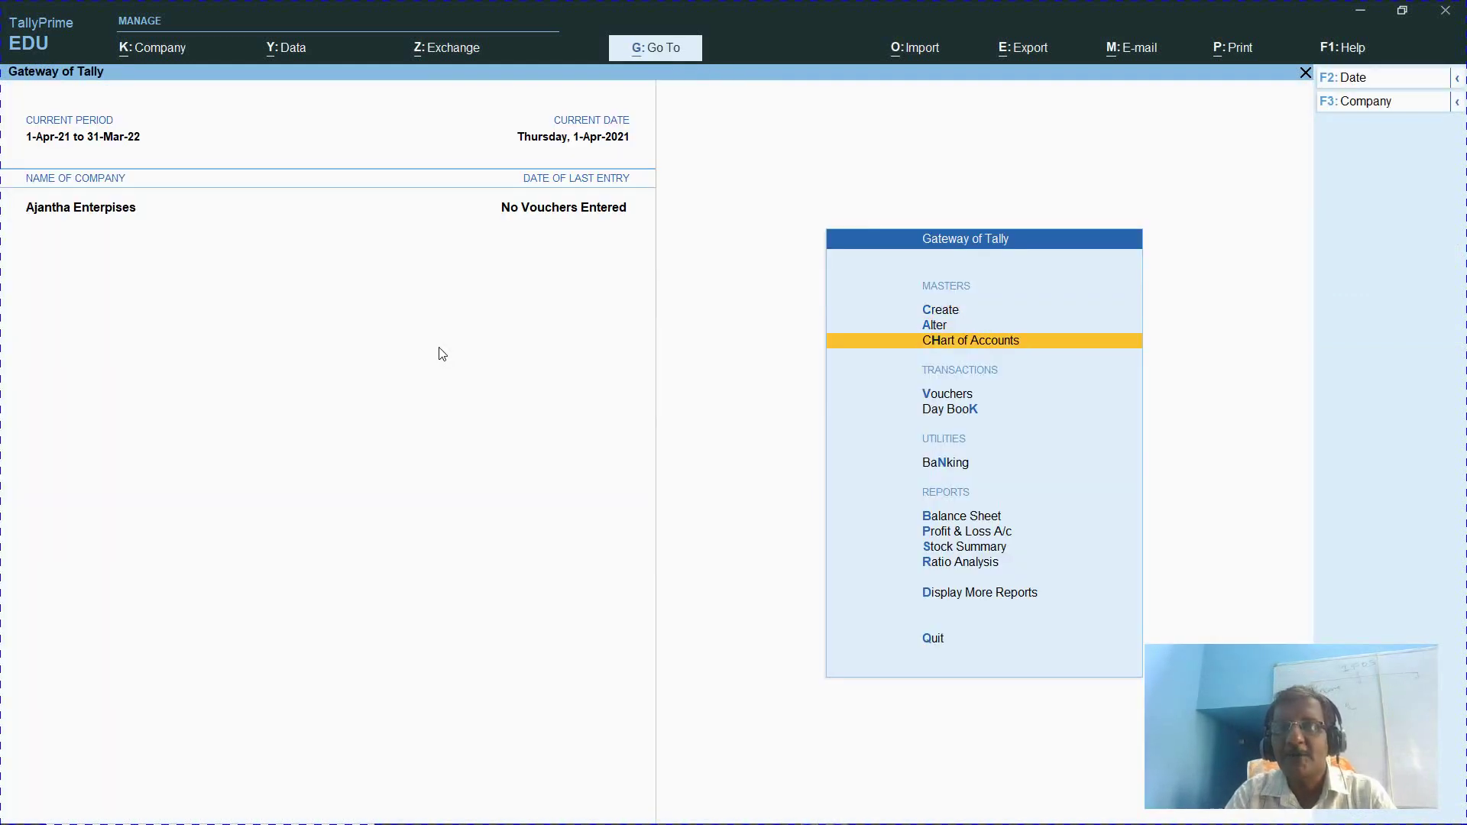
pyautogui.press('Return')
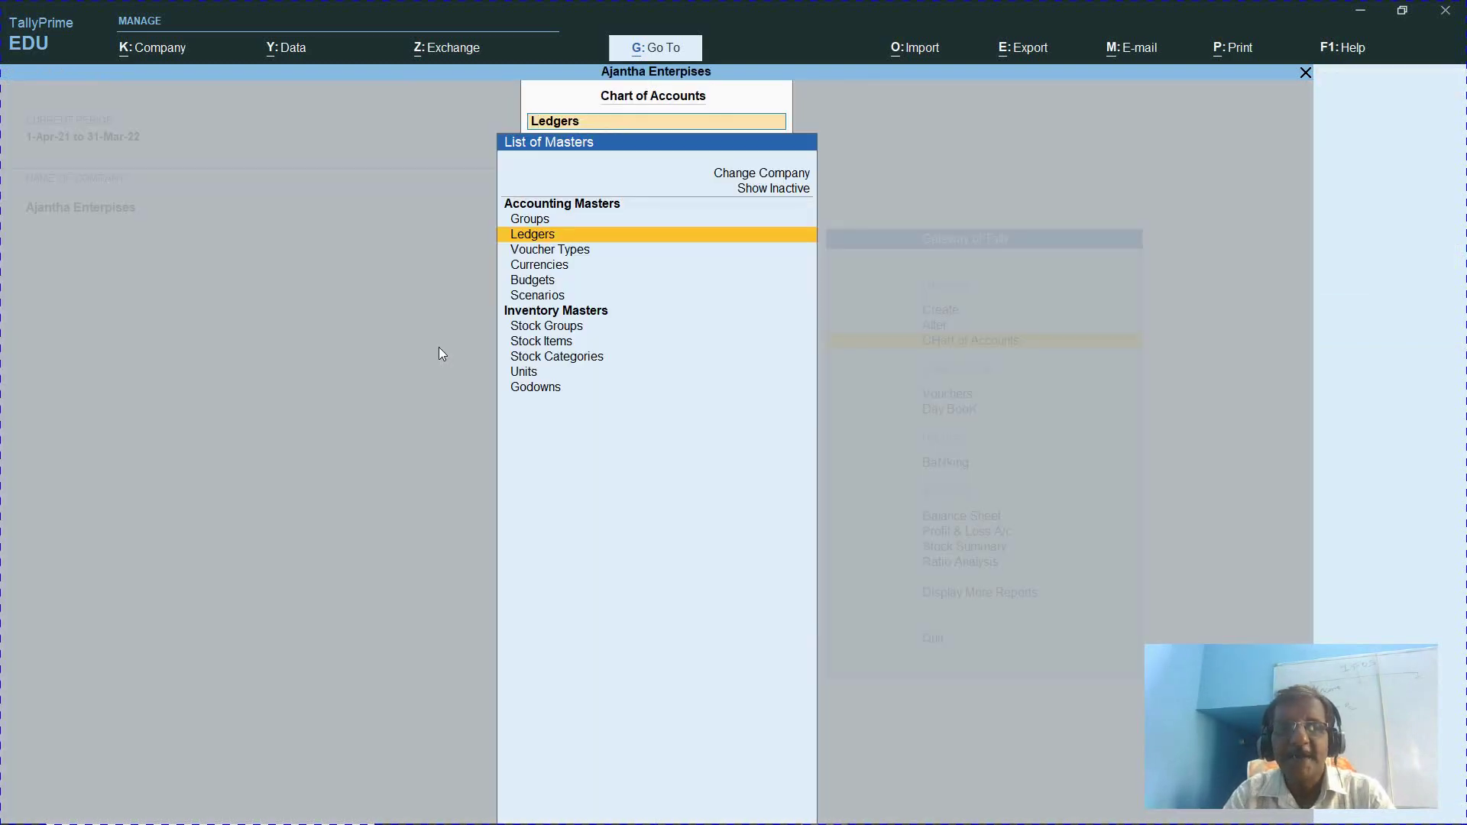
pyautogui.press('Down')
pyautogui.press('Down')
pyautogui.press('Down')
pyautogui.press('Down')
pyautogui.press('Down')
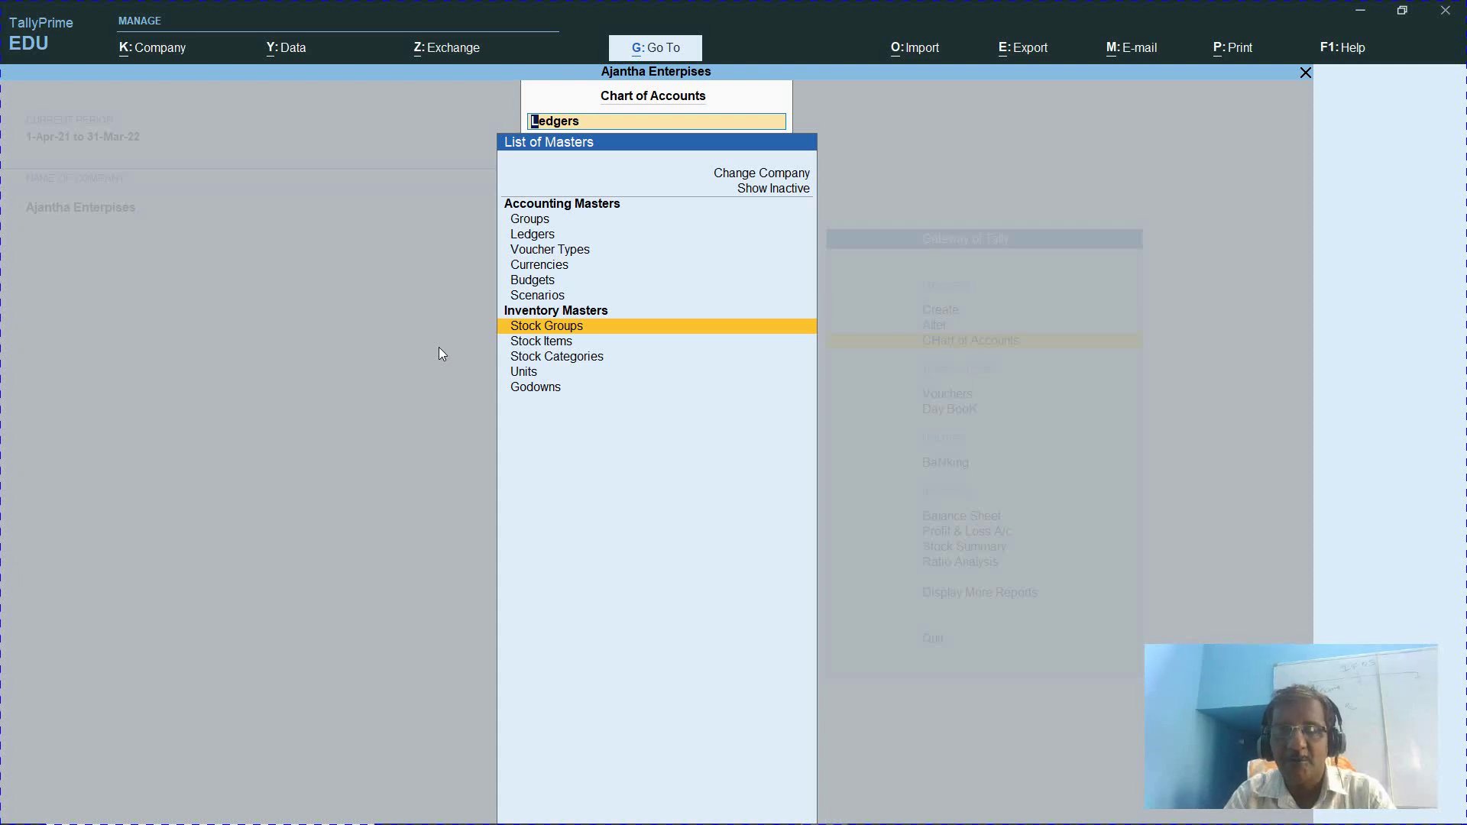
pyautogui.press('Return')
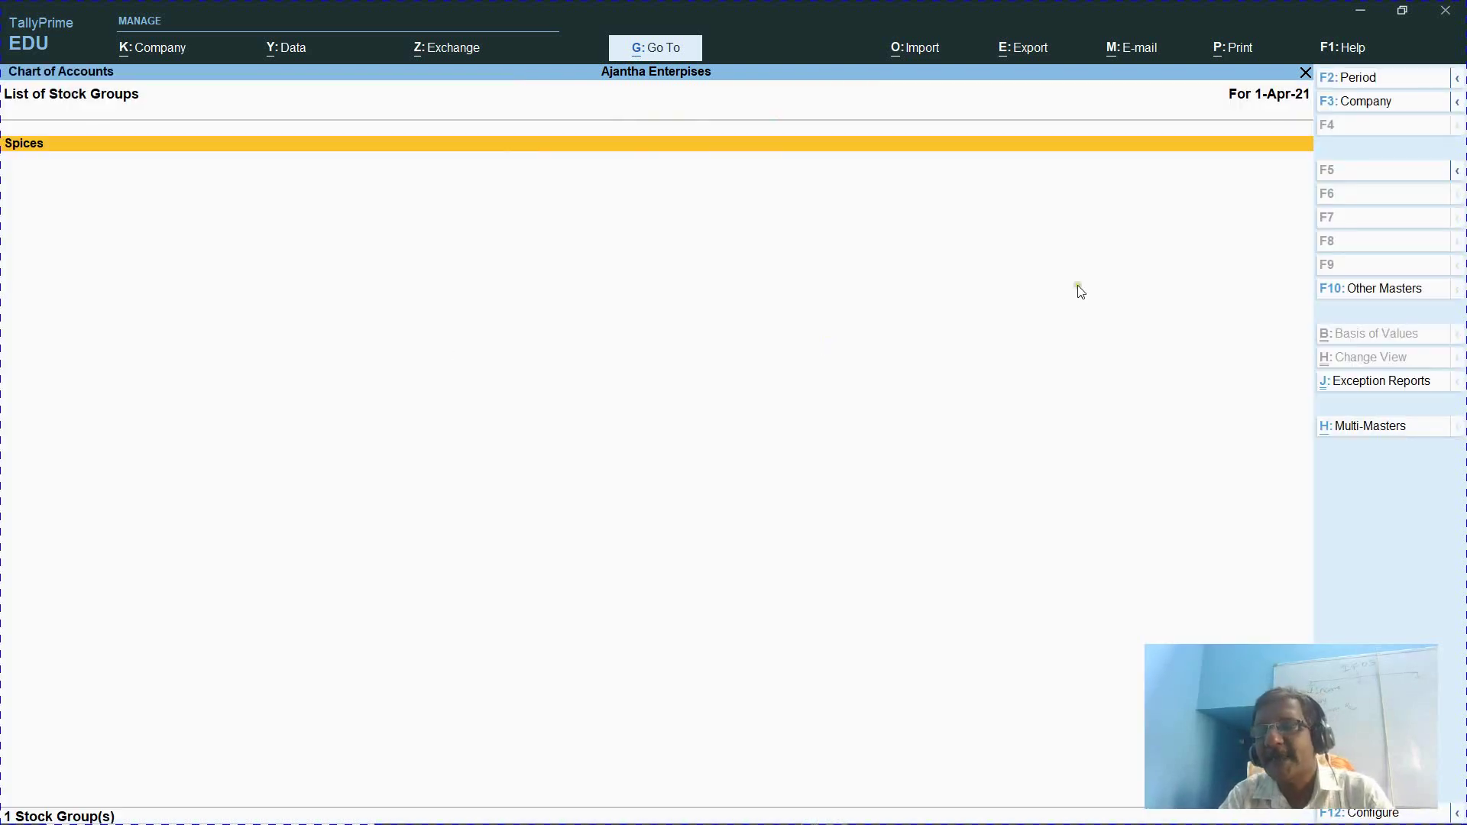
# Start Multi Create for stock groups with All Items as the Under Group
pyautogui.click(1358, 443)
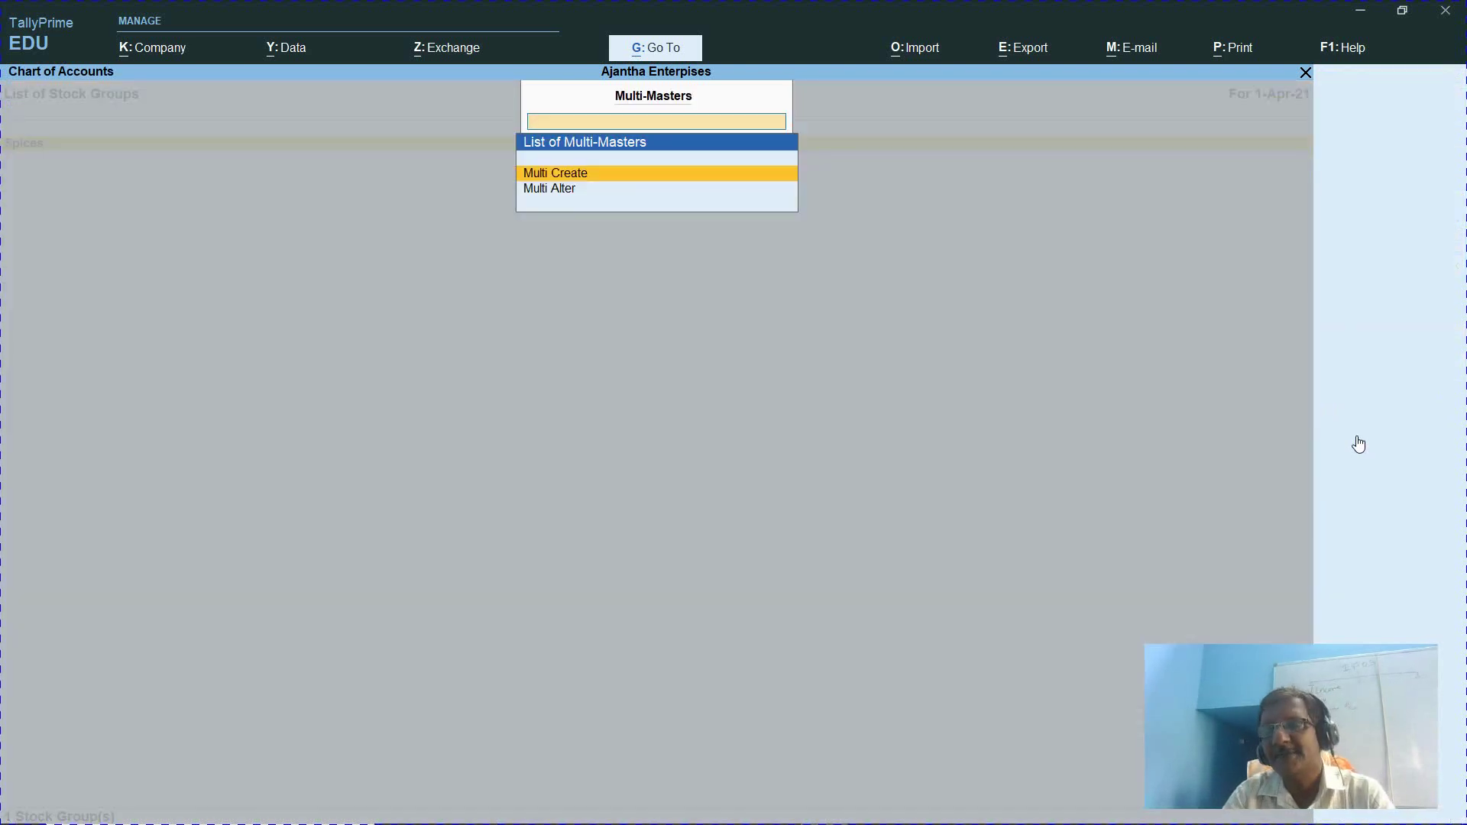
pyautogui.press('Escape')
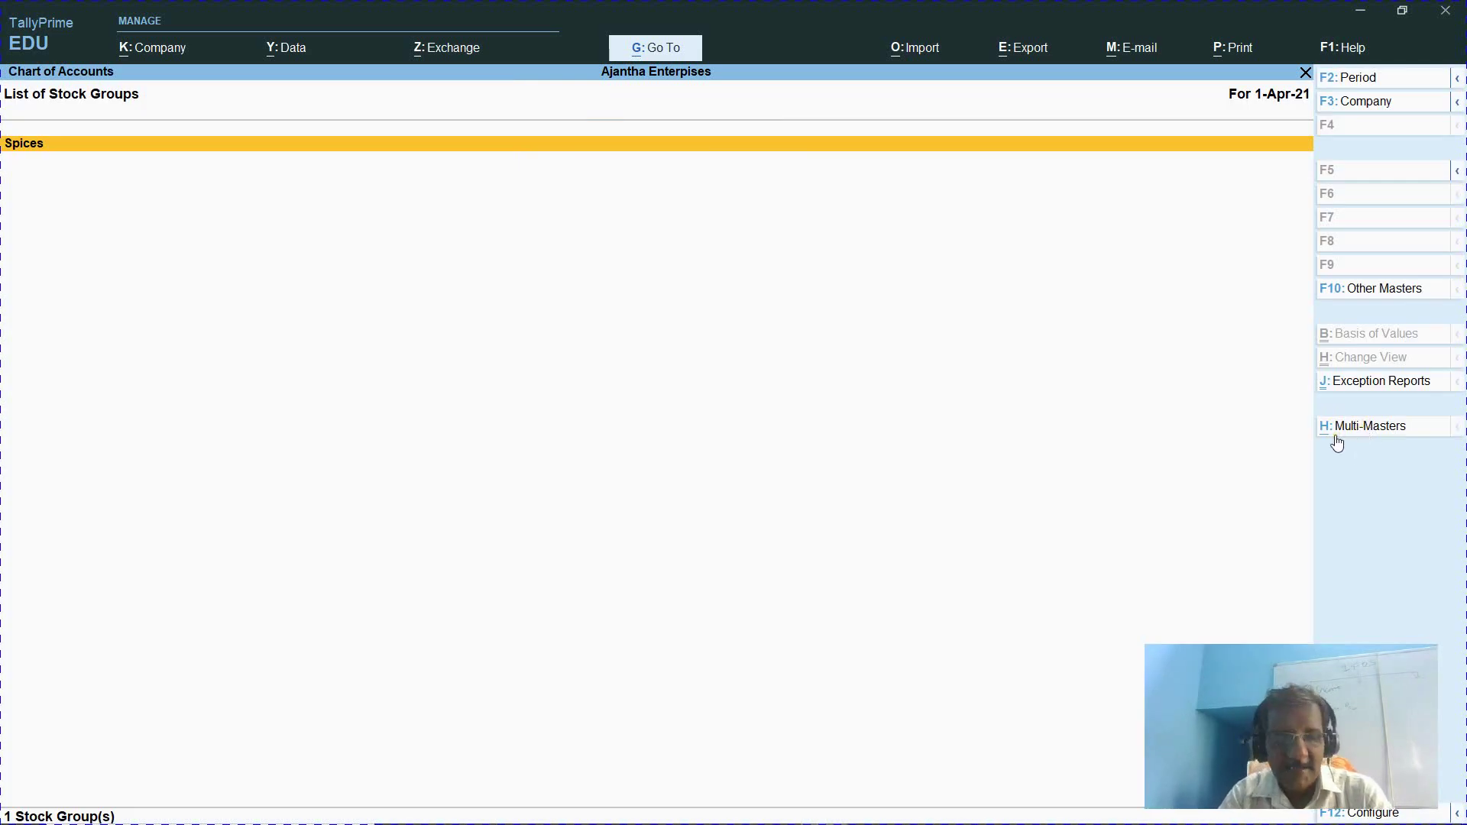
pyautogui.click(1369, 427)
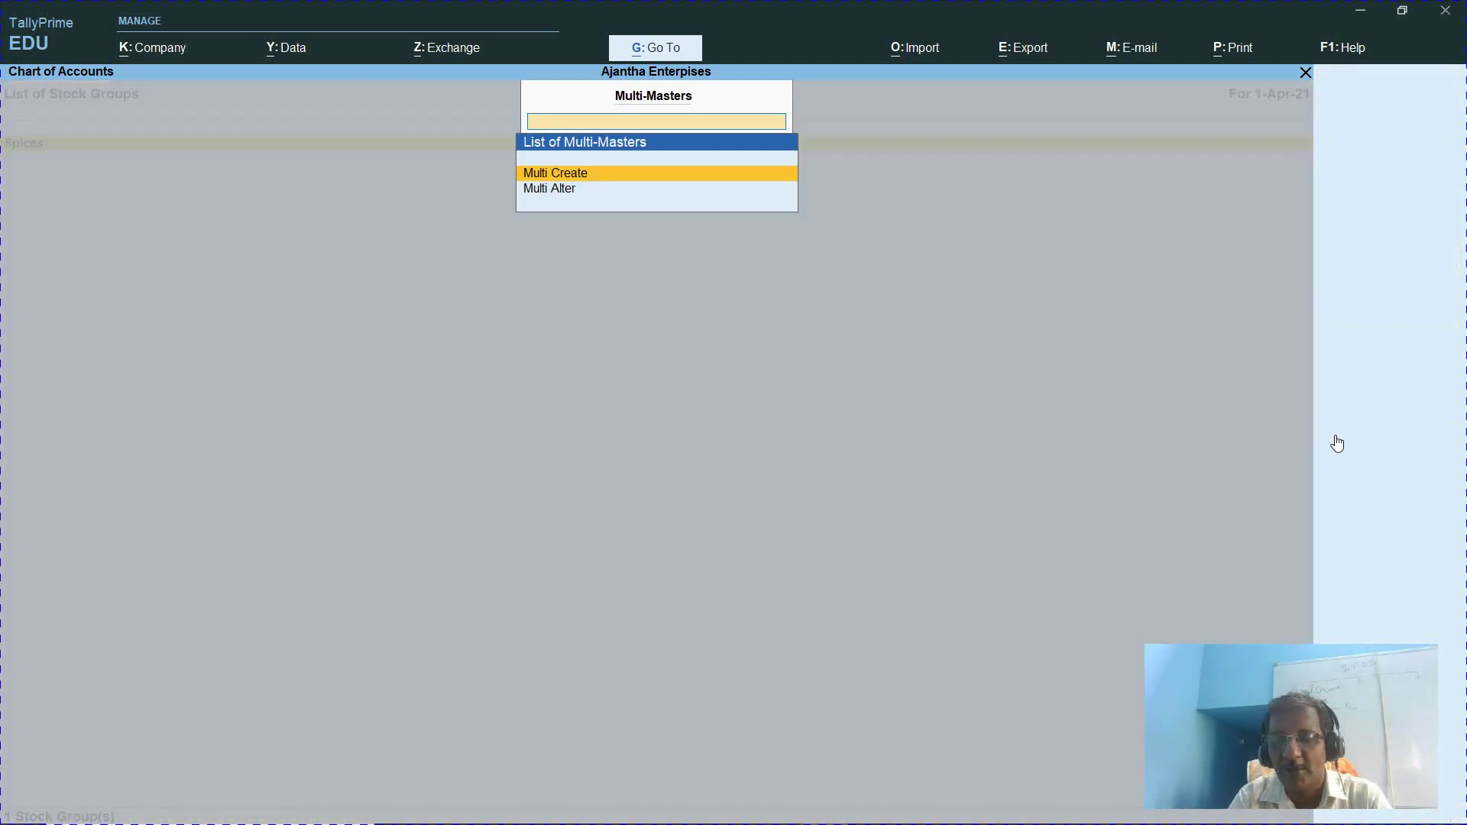
pyautogui.press('Return')
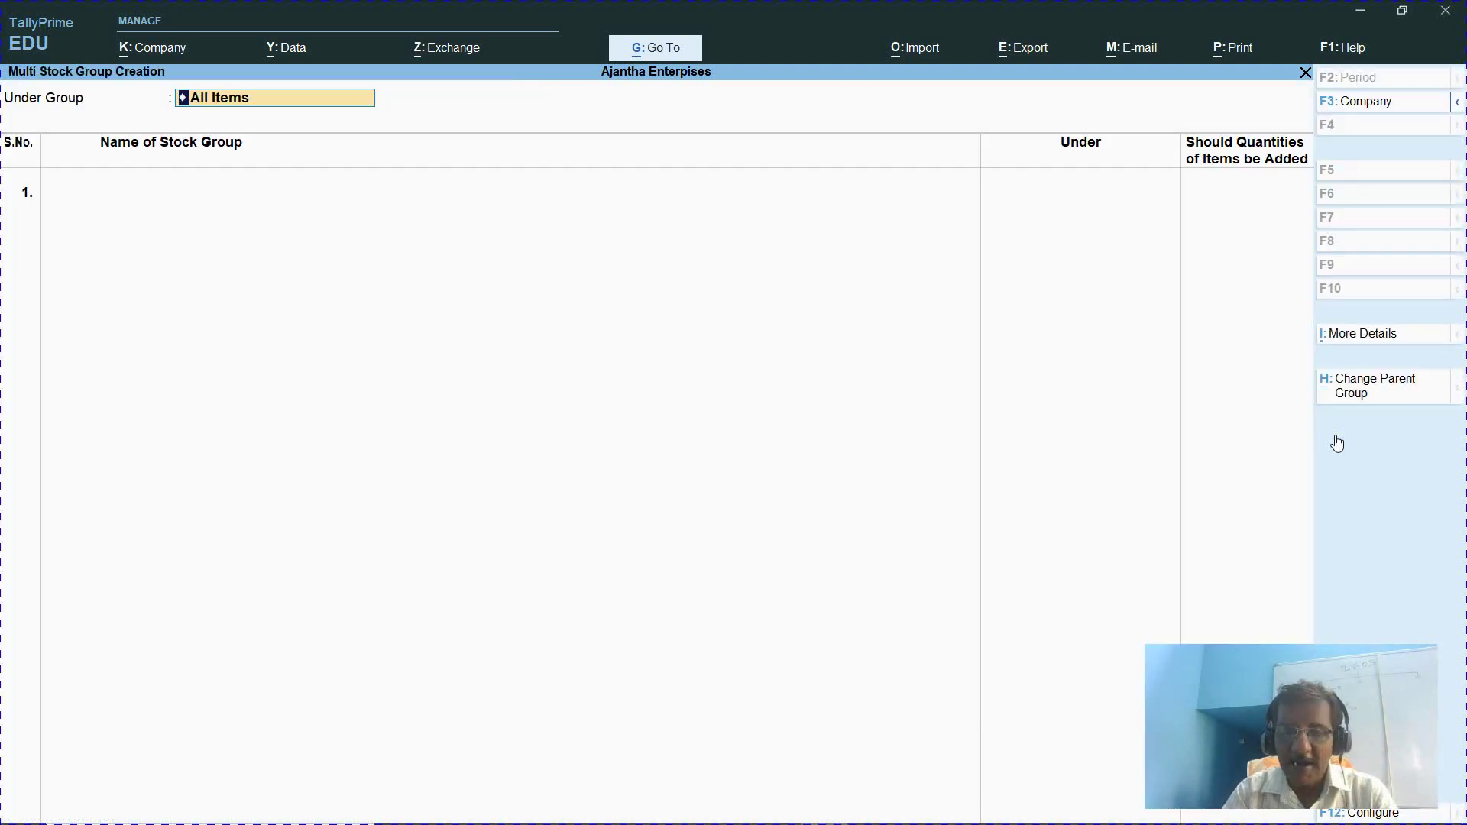
pyautogui.press('Return')
pyautogui.hotkey('alt', 'Tab')
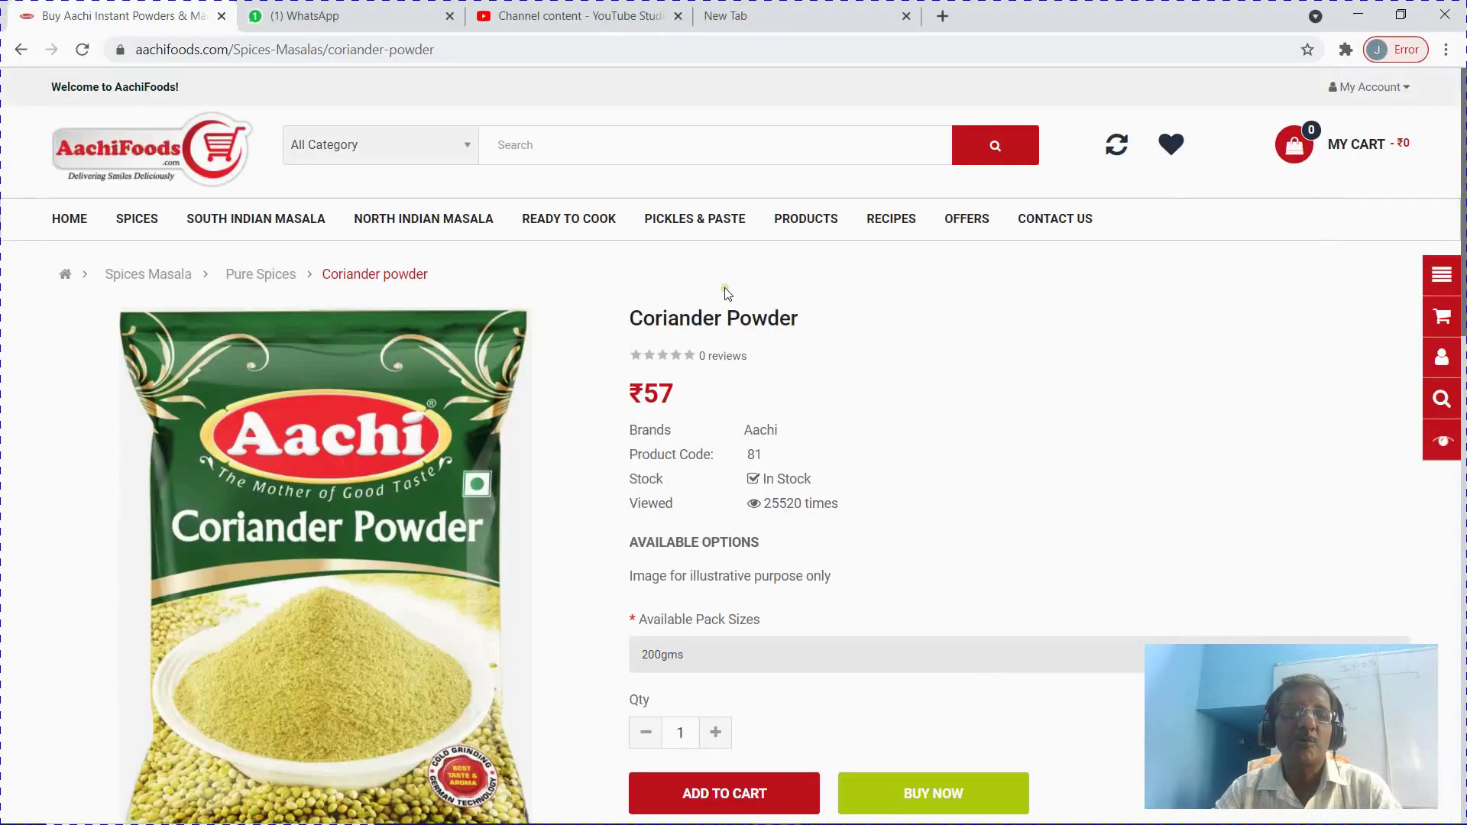
pyautogui.hotkey('alt', 'Tab')
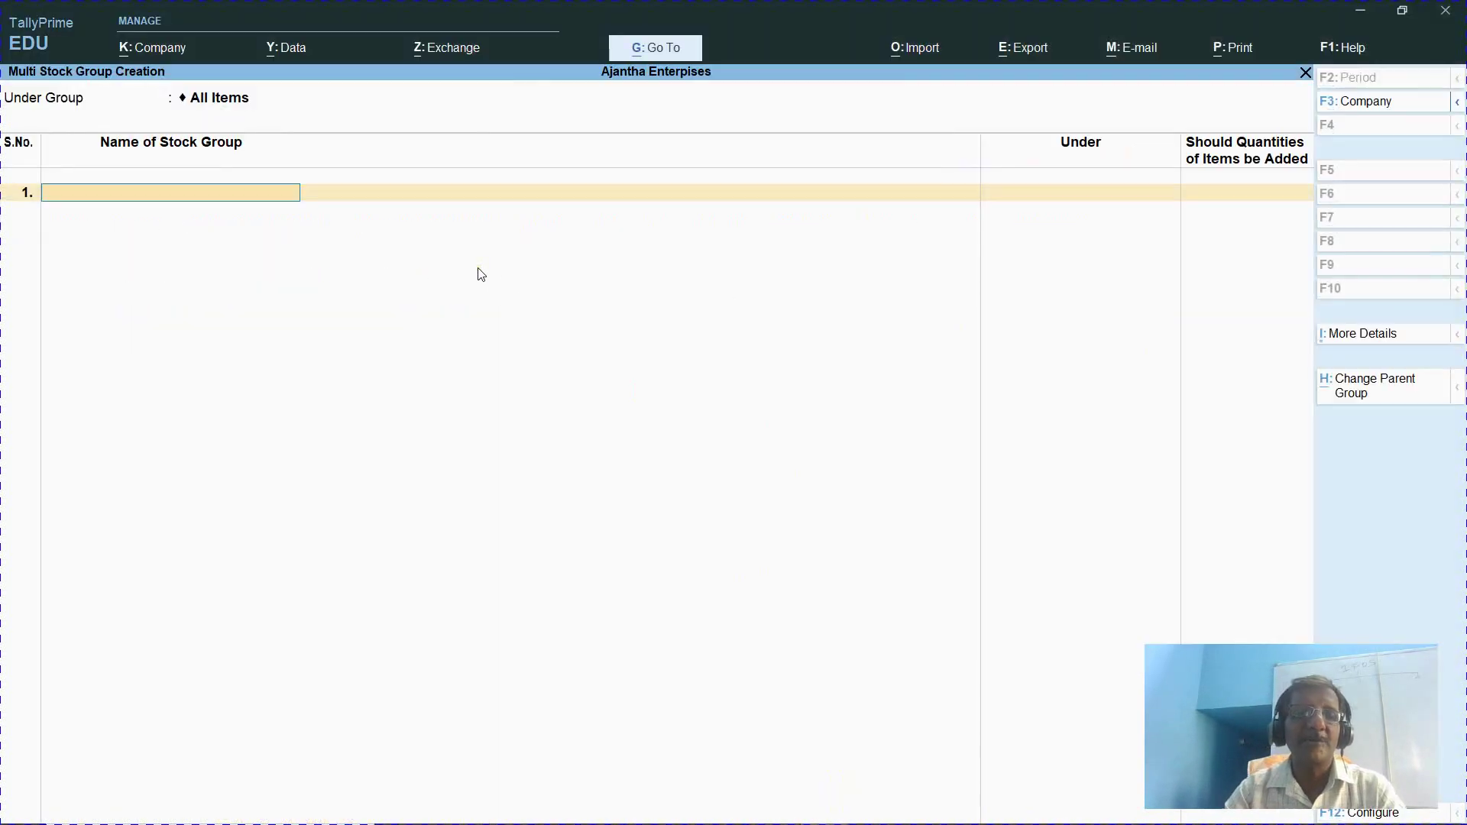
# Add the South Indian Masala and North Indian Masala stock groups under Primary
pyautogui.write('South')
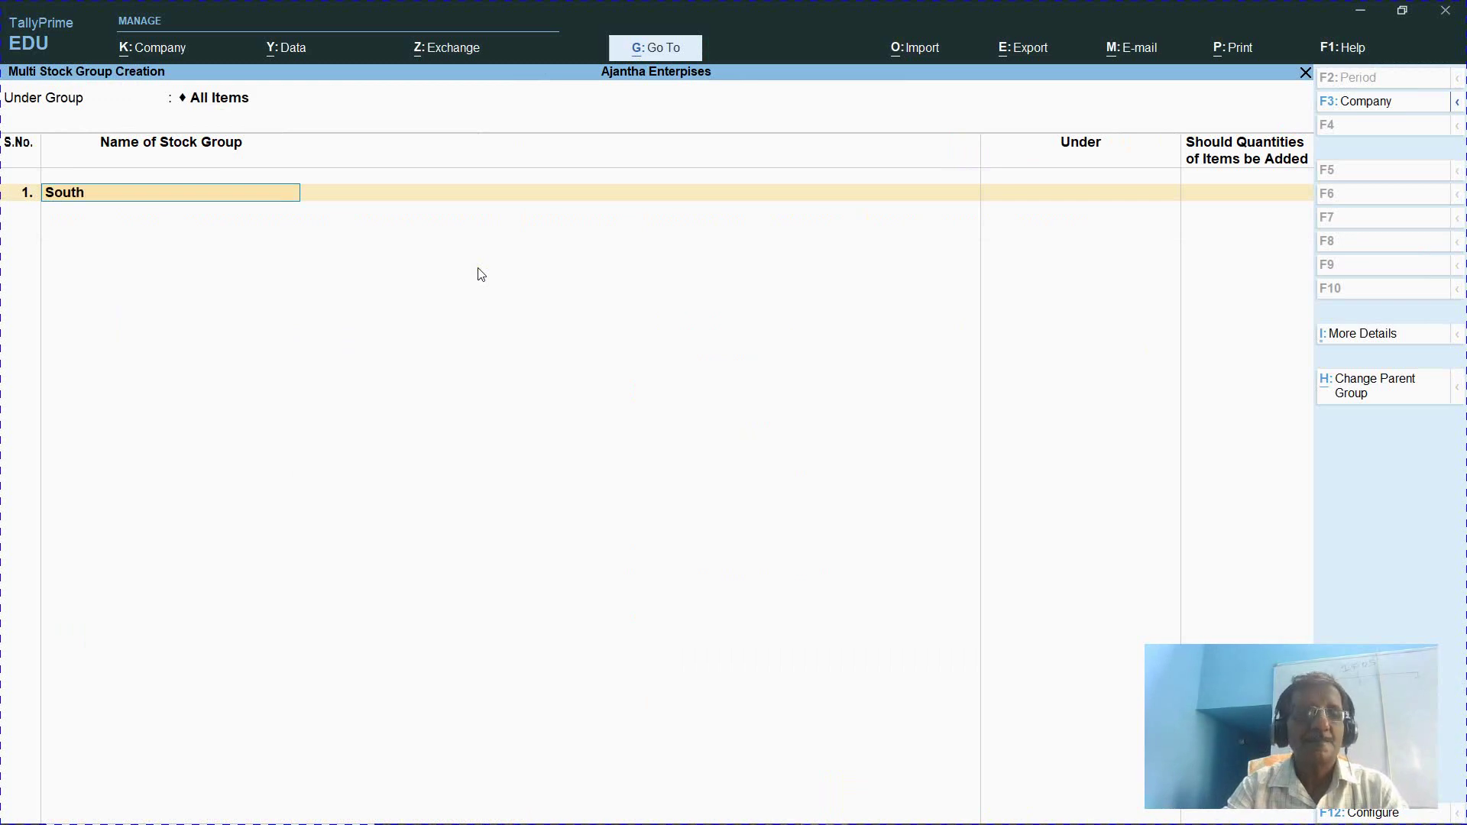
pyautogui.write(' indian Masa')
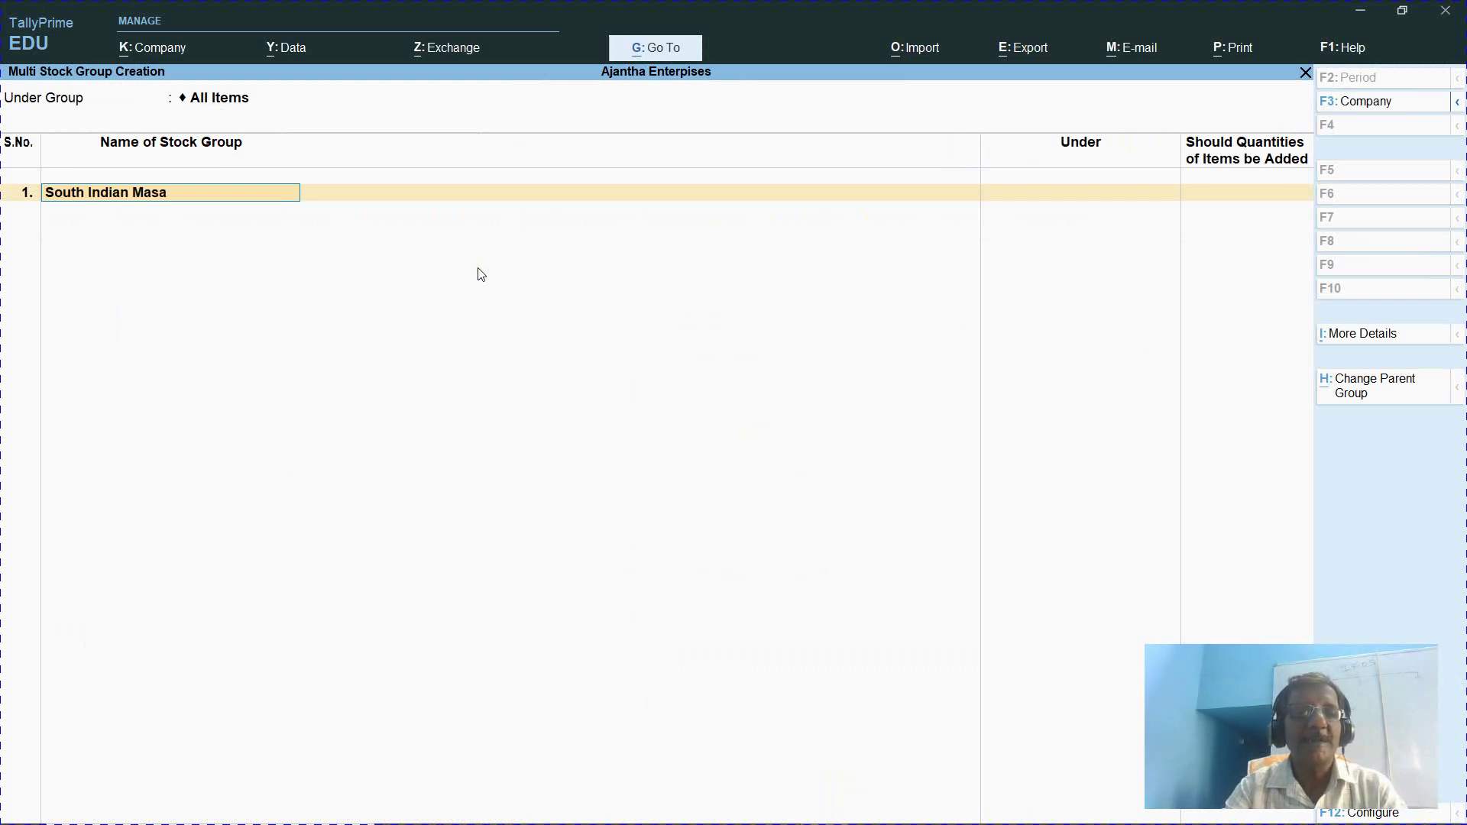
pyautogui.write('la')
pyautogui.press('Return')
pyautogui.press('Return')
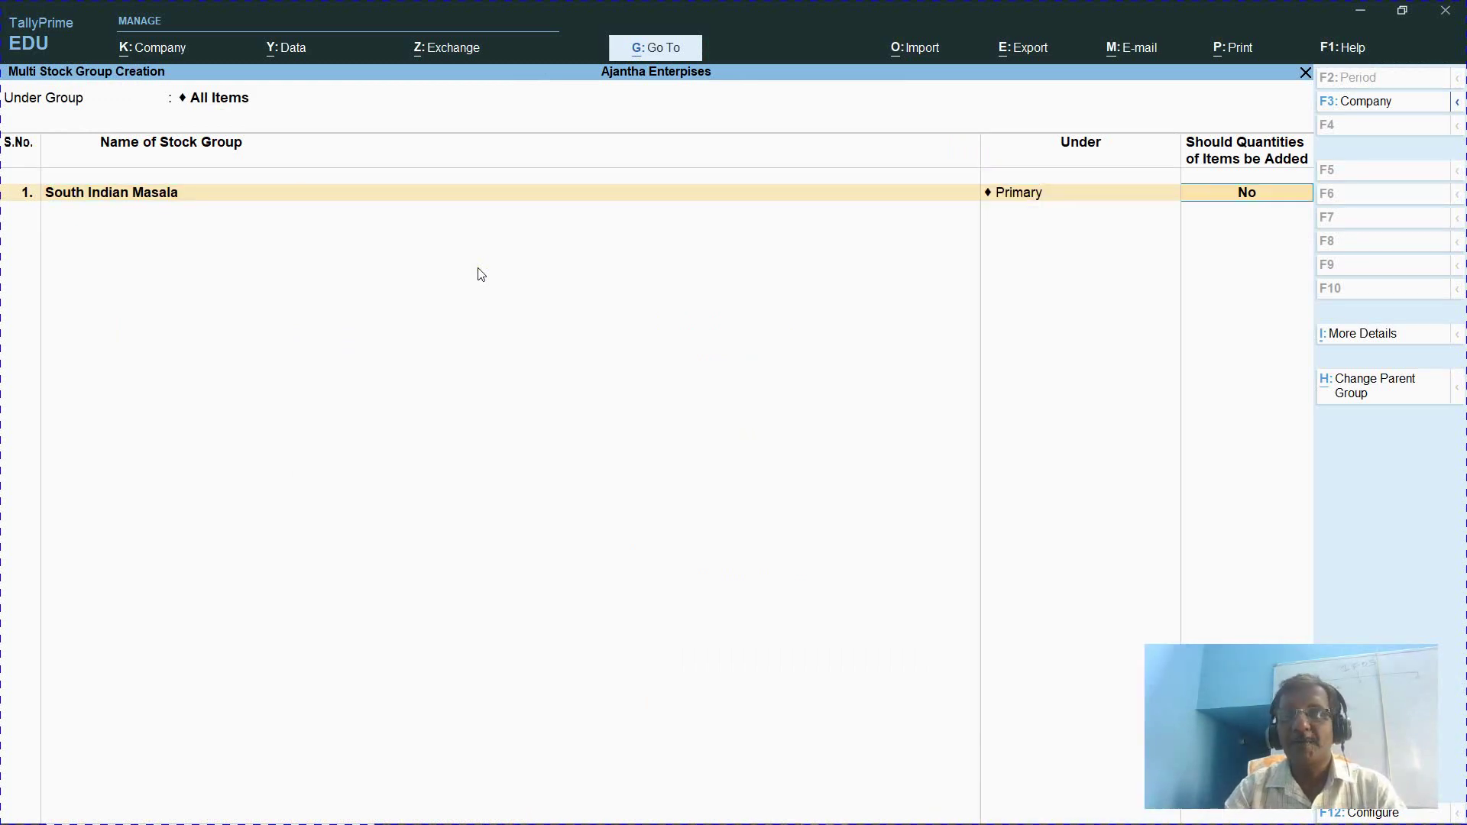
pyautogui.press('Return')
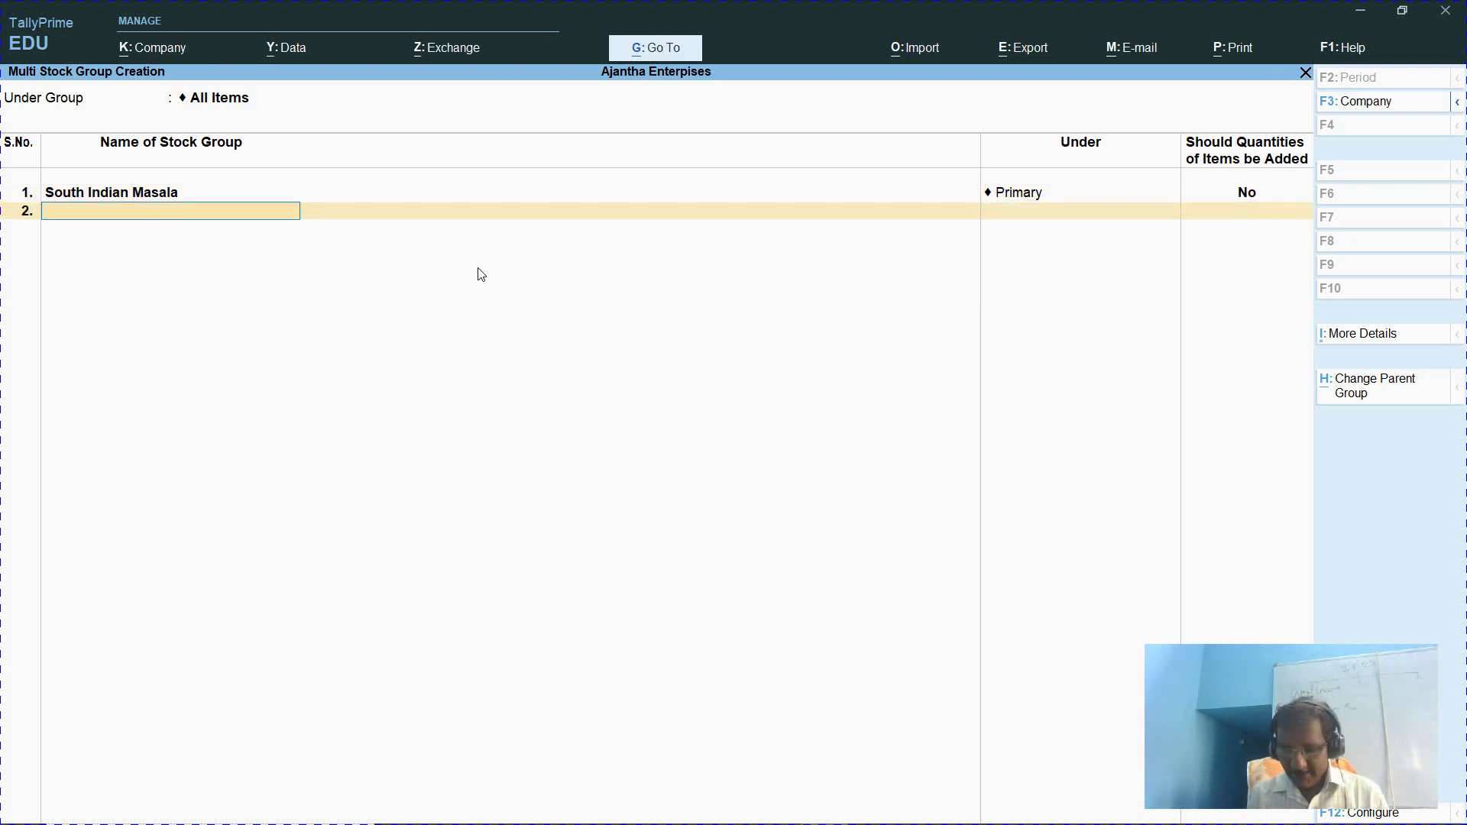
pyautogui.hotkey('alt', 'Tab')
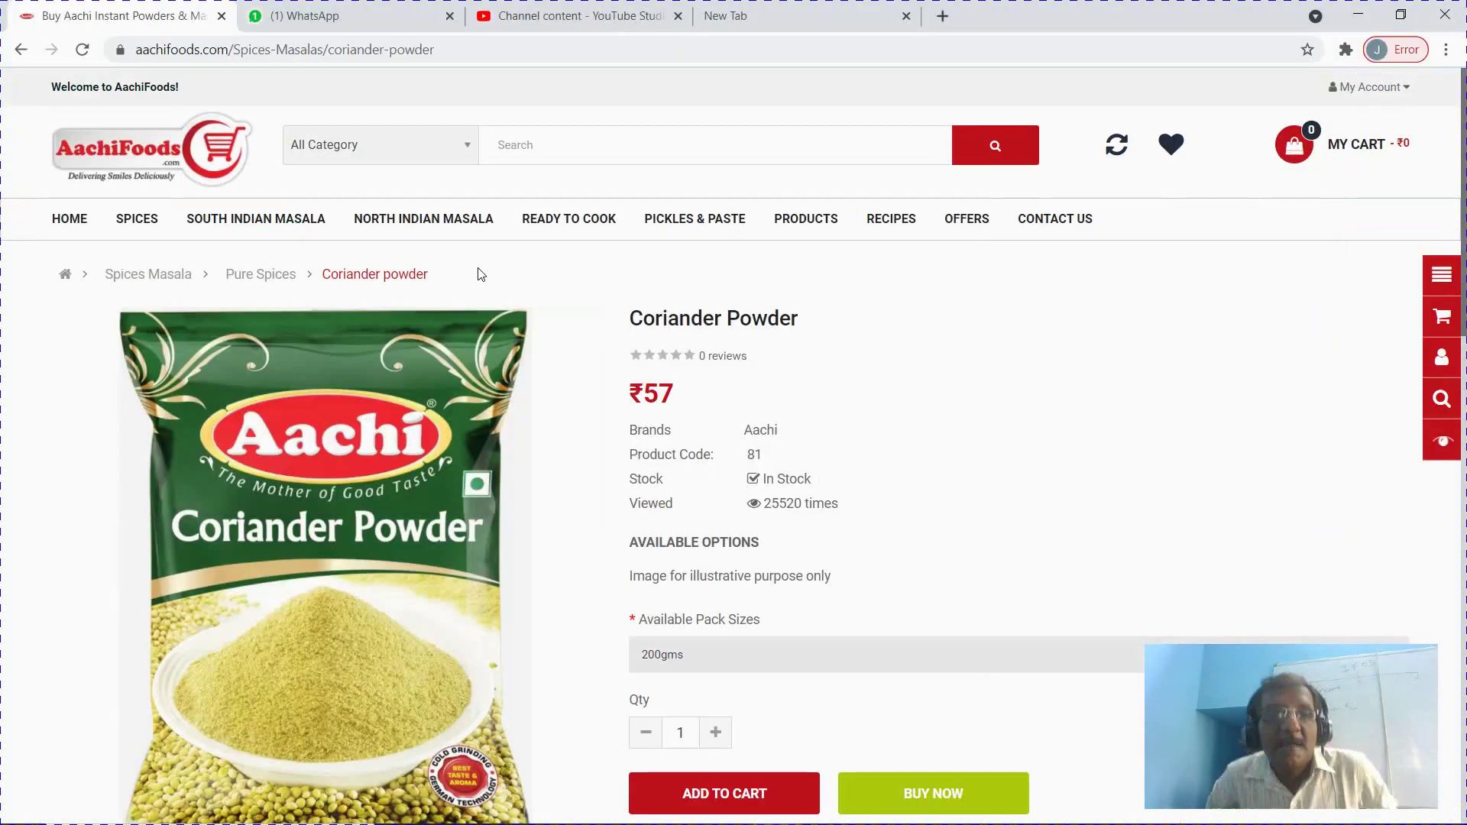
pyautogui.hotkey('alt', 'Tab')
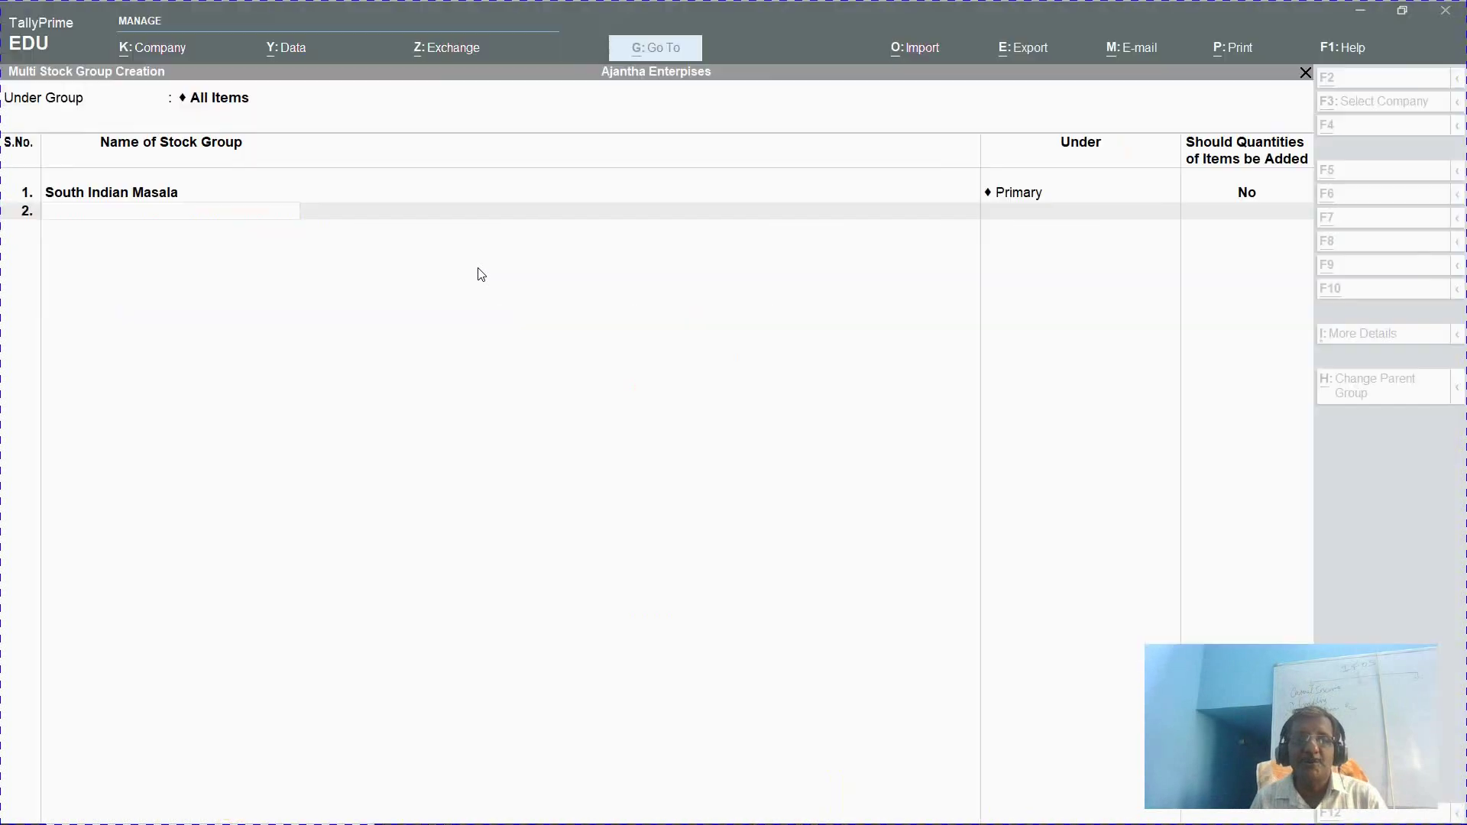
pyautogui.write('Not')
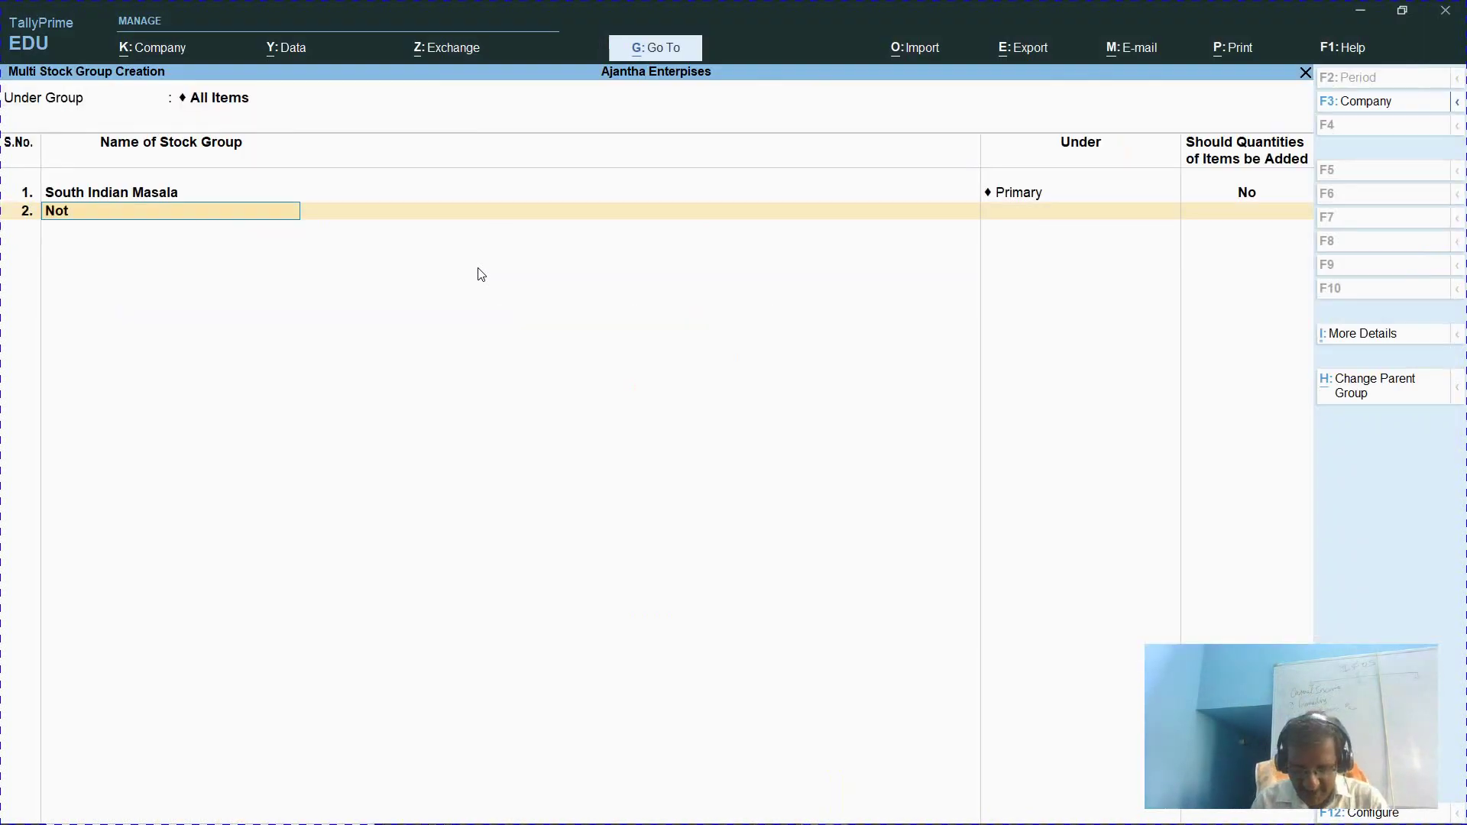
pyautogui.press('BackSpace')
pyautogui.write('rth Indian Am')
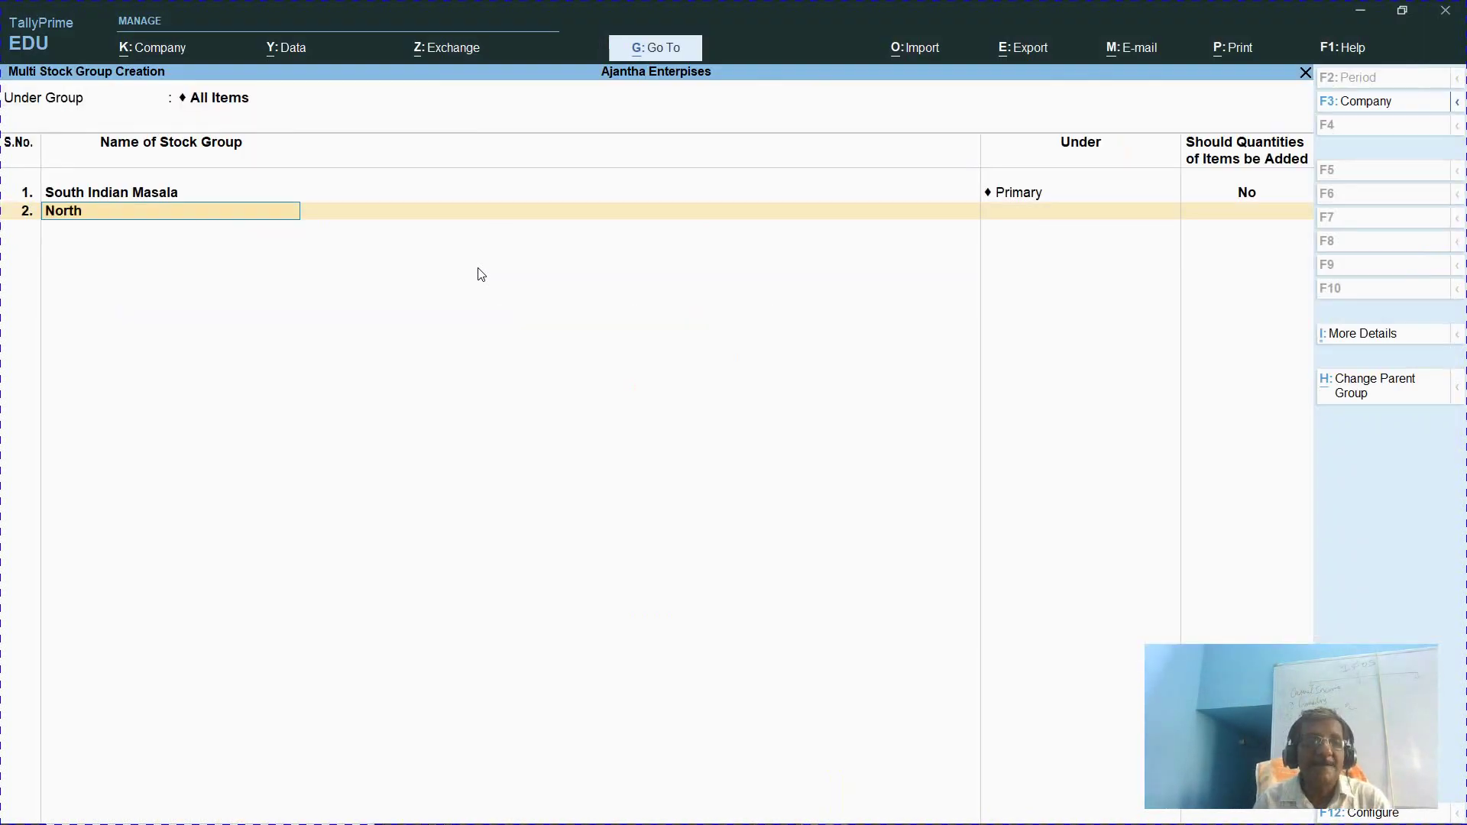
pyautogui.press('BackSpace')
pyautogui.press('BackSpace')
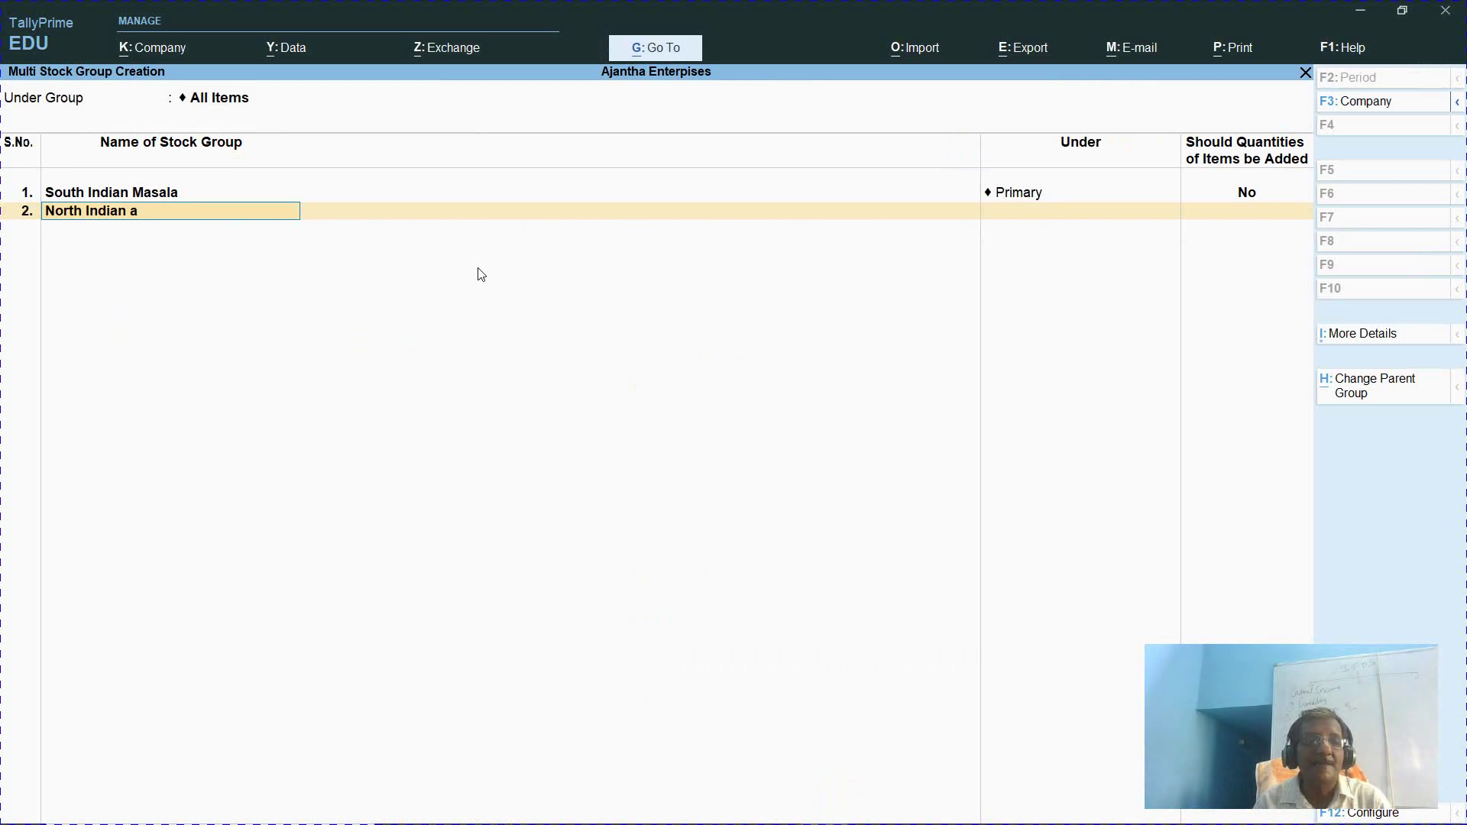
pyautogui.write('N')
pyautogui.press('BackSpace')
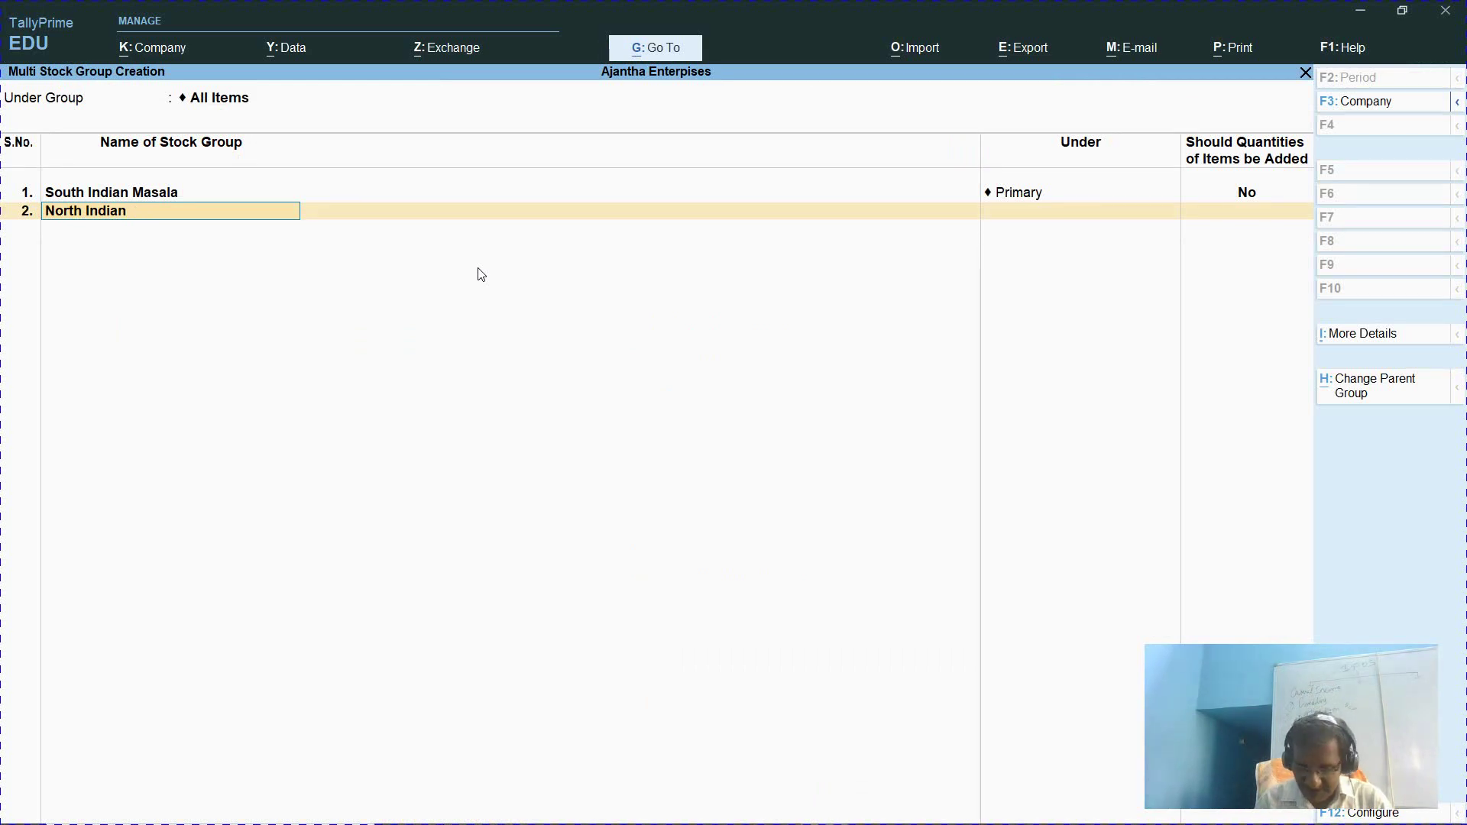
pyautogui.write('Masala')
pyautogui.press('Return')
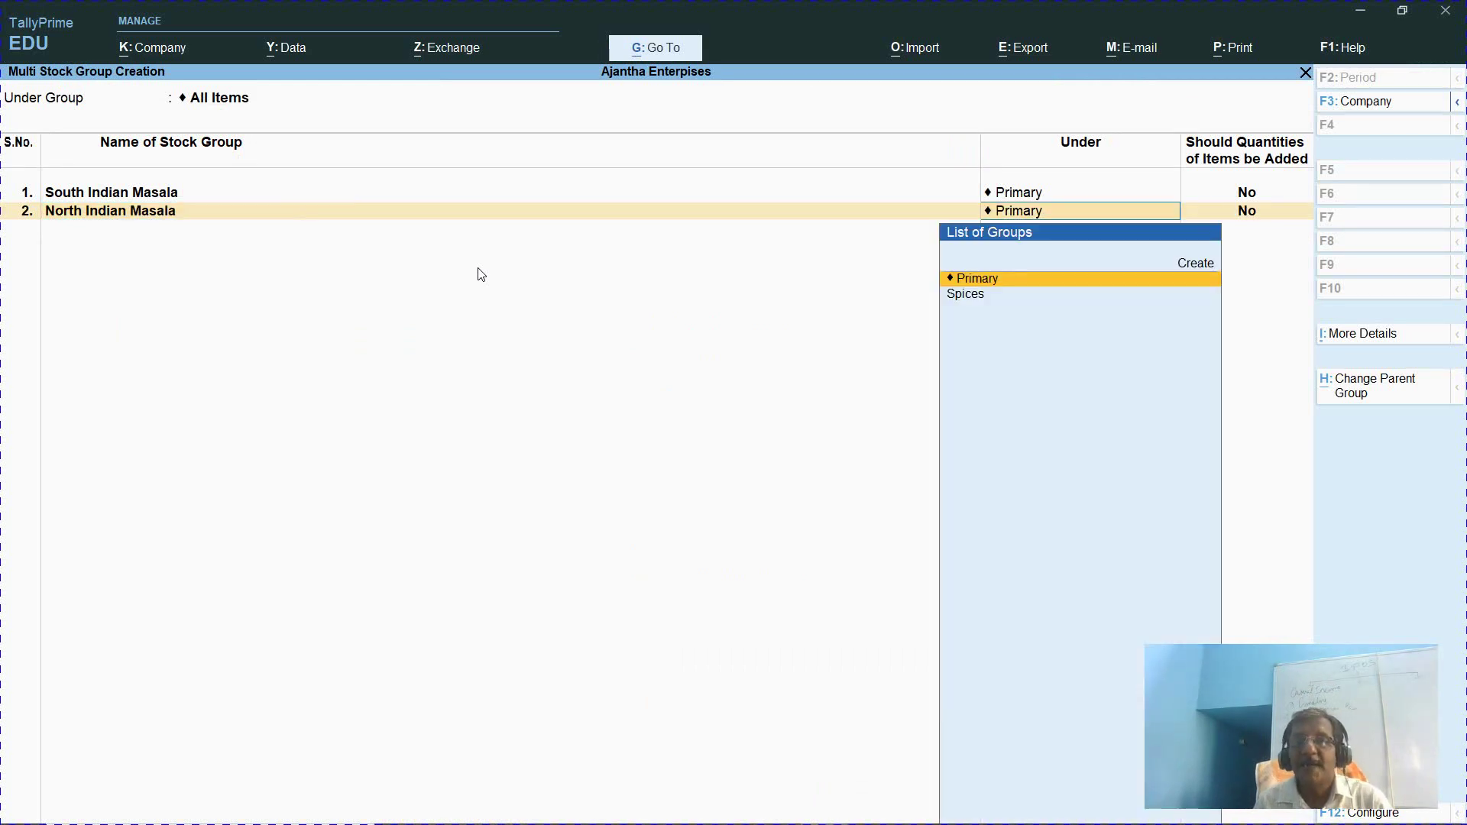
pyautogui.press('Return')
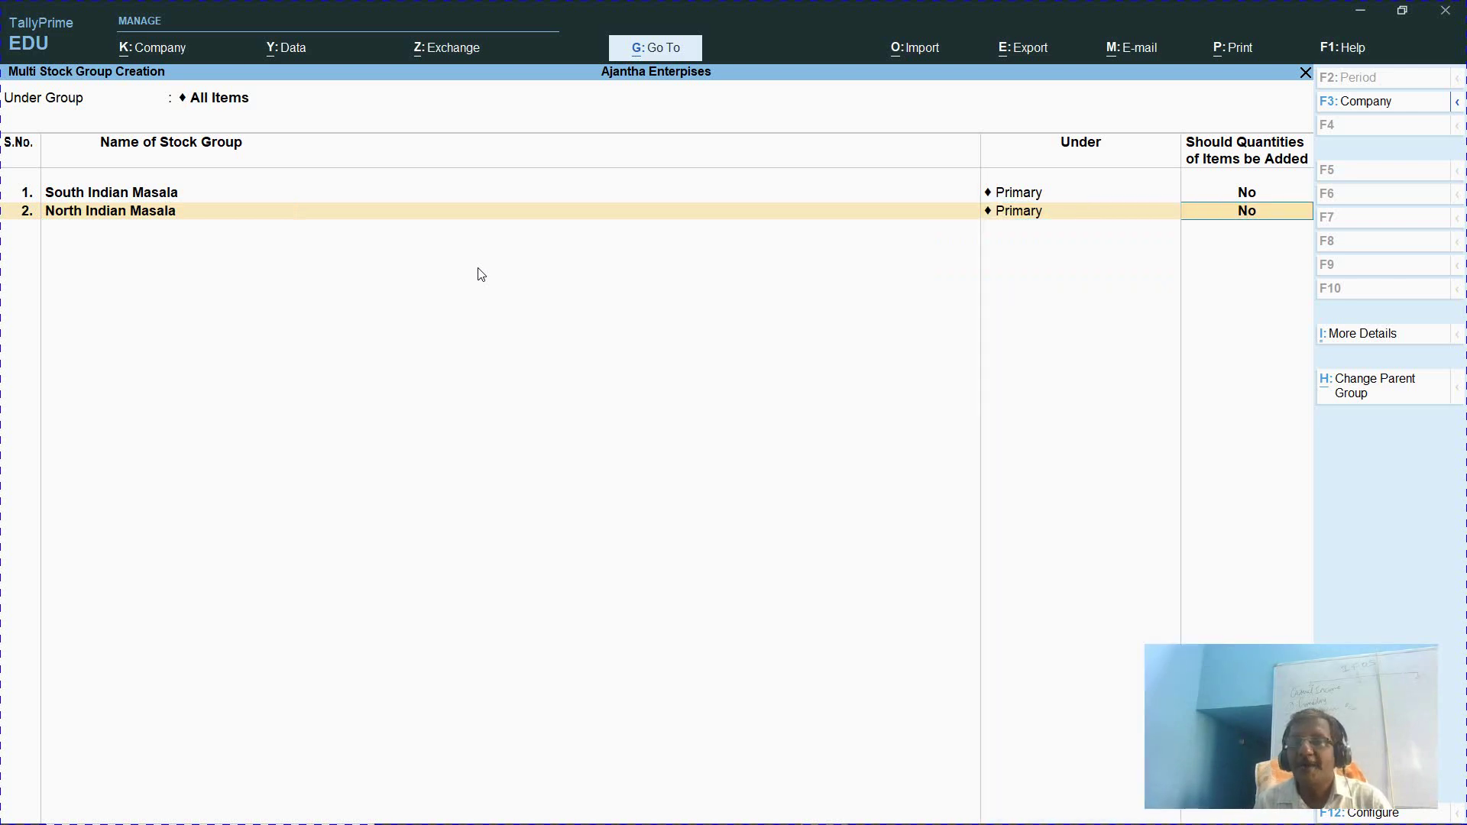
pyautogui.press('Return')
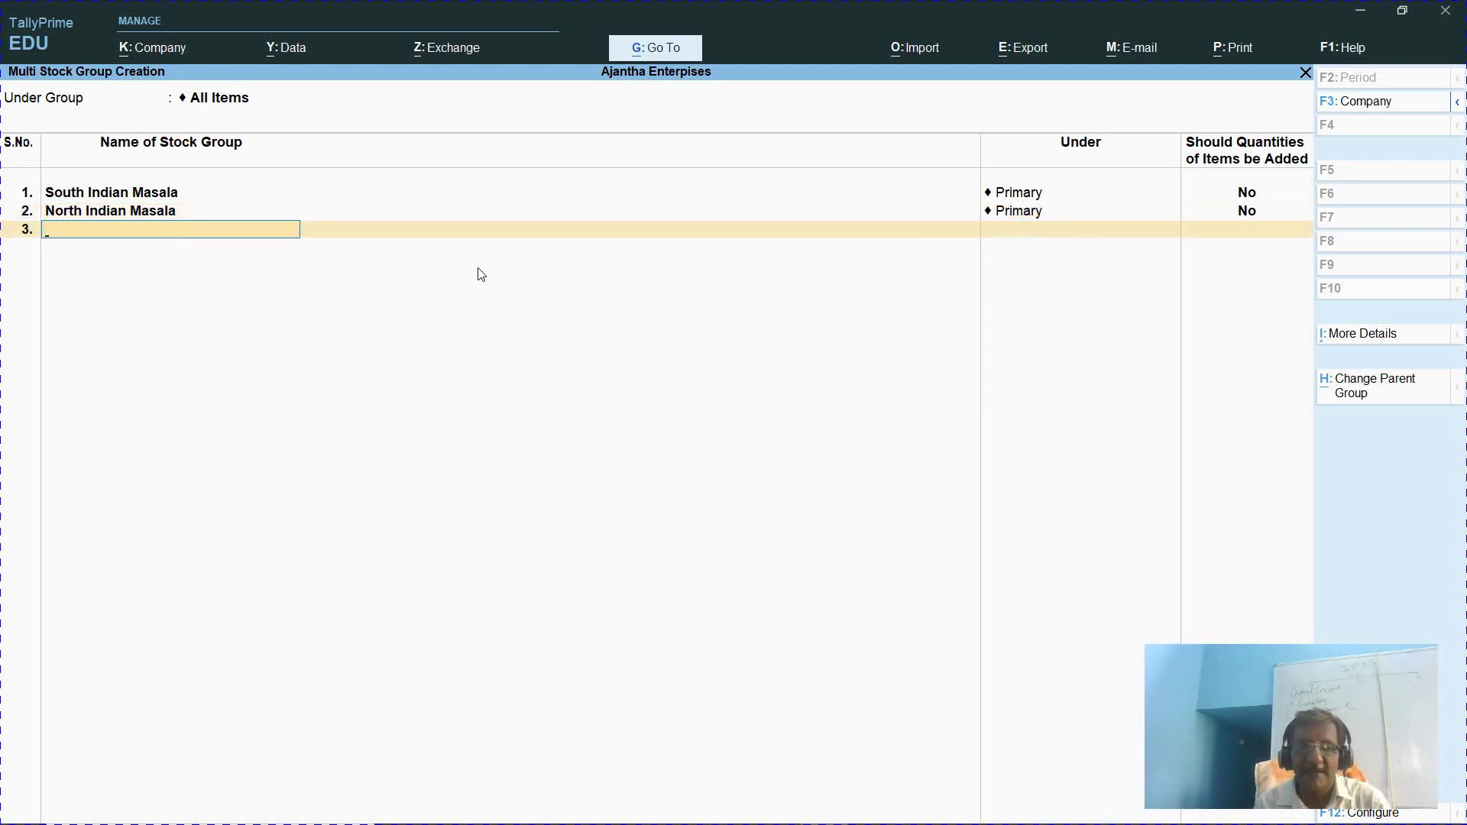
# Add the Ready to cook, Pickles & Paste and Products groups under Primary
pyautogui.hotkey('alt', 'Tab')
pyautogui.hotkey('alt', 'Tab')
pyautogui.write('Ready')
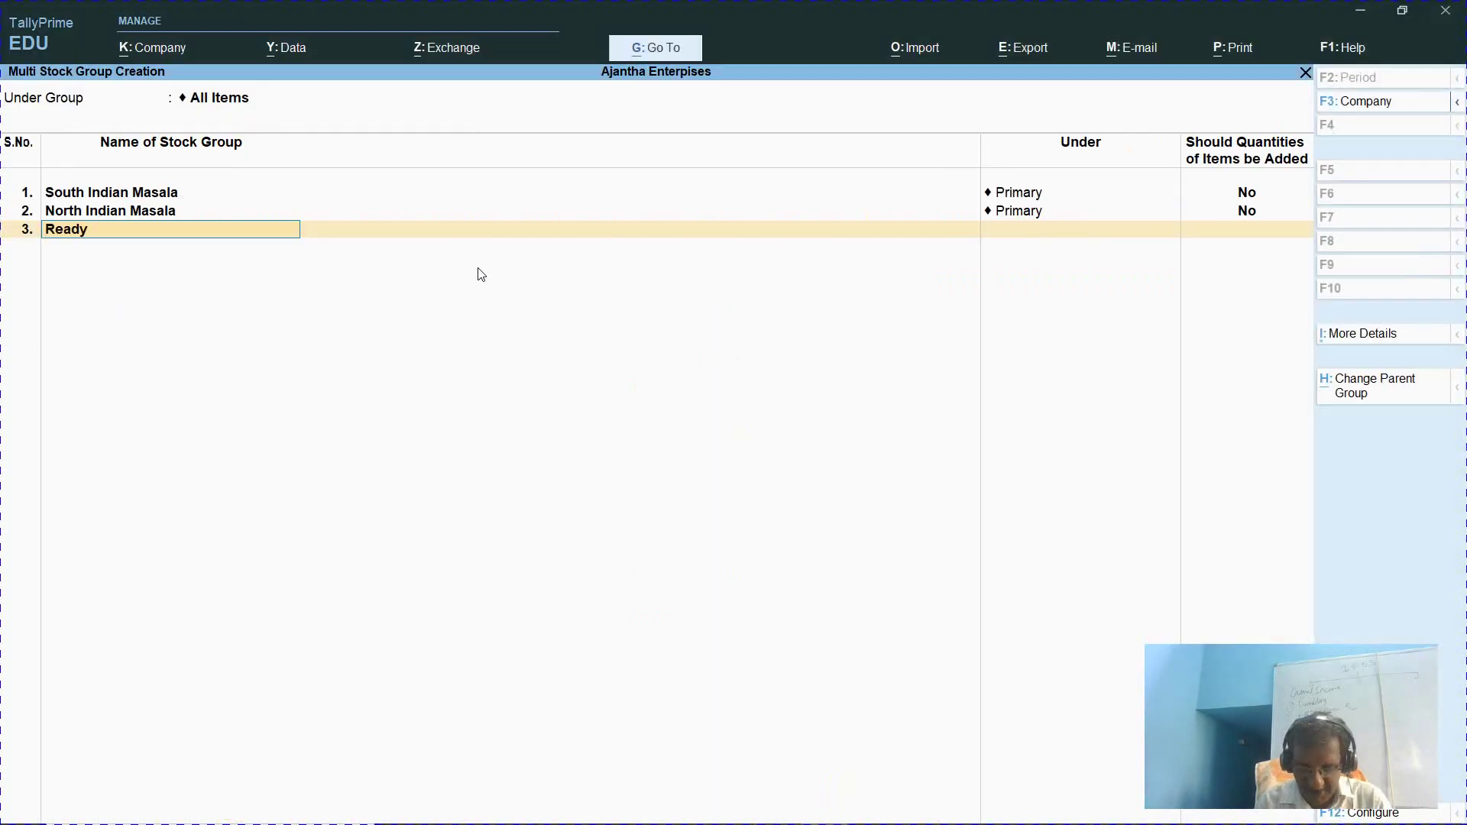
pyautogui.write(' to cook')
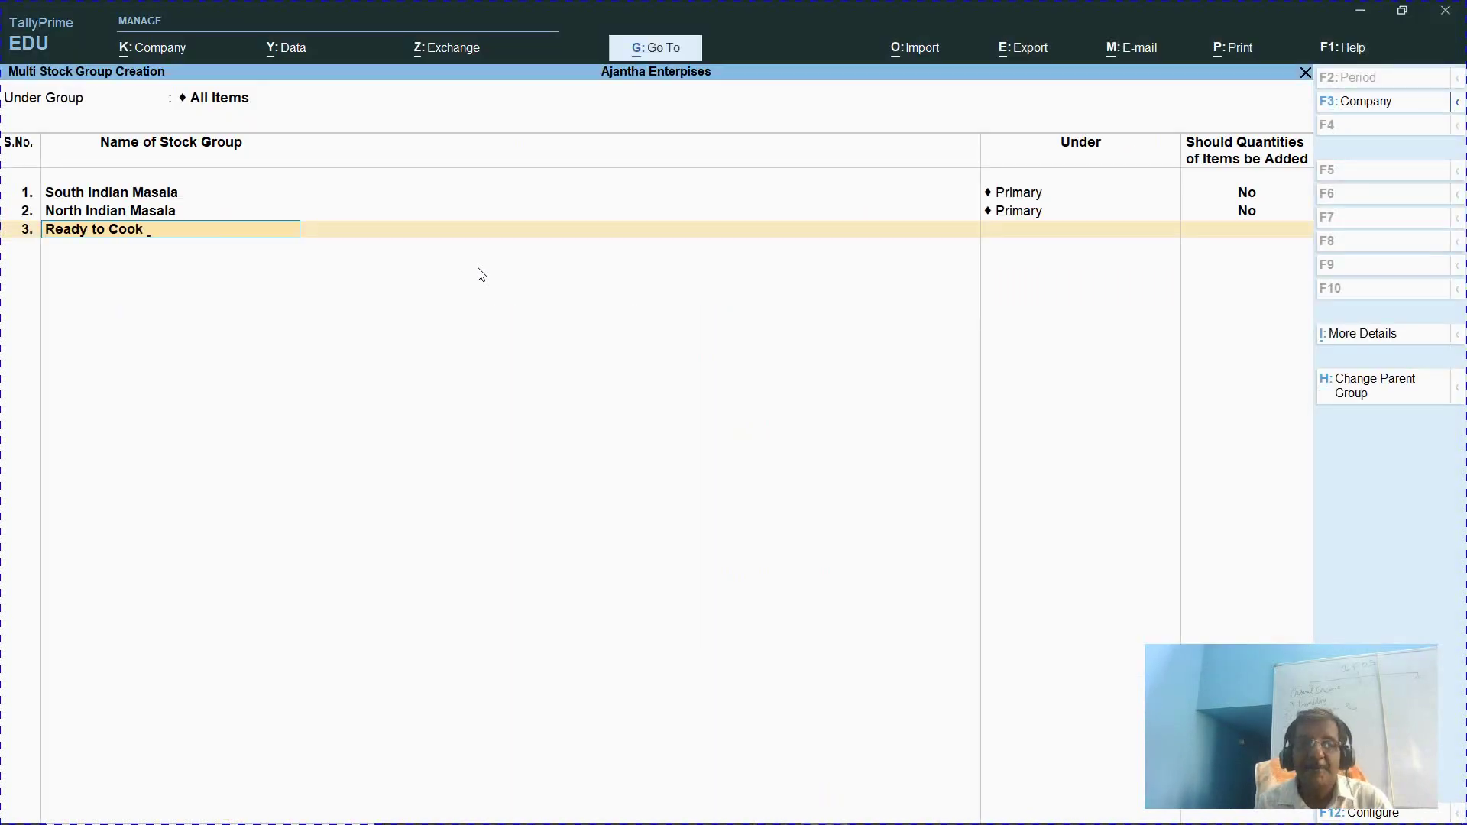
pyautogui.press('Return')
pyautogui.press('Return')
pyautogui.press('Return')
pyautogui.hotkey('alt', 'Tab')
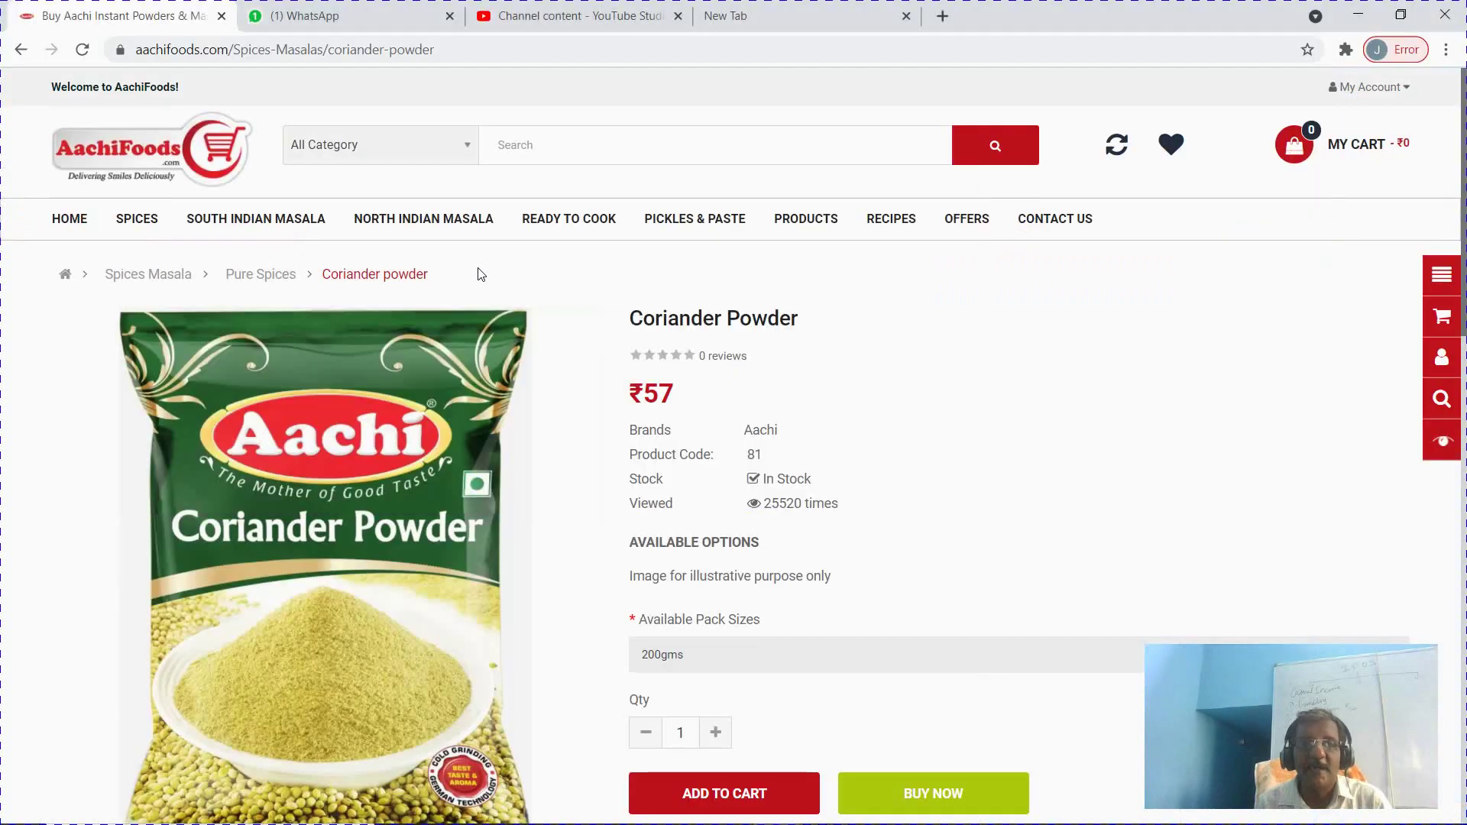
pyautogui.hotkey('alt', 'Tab')
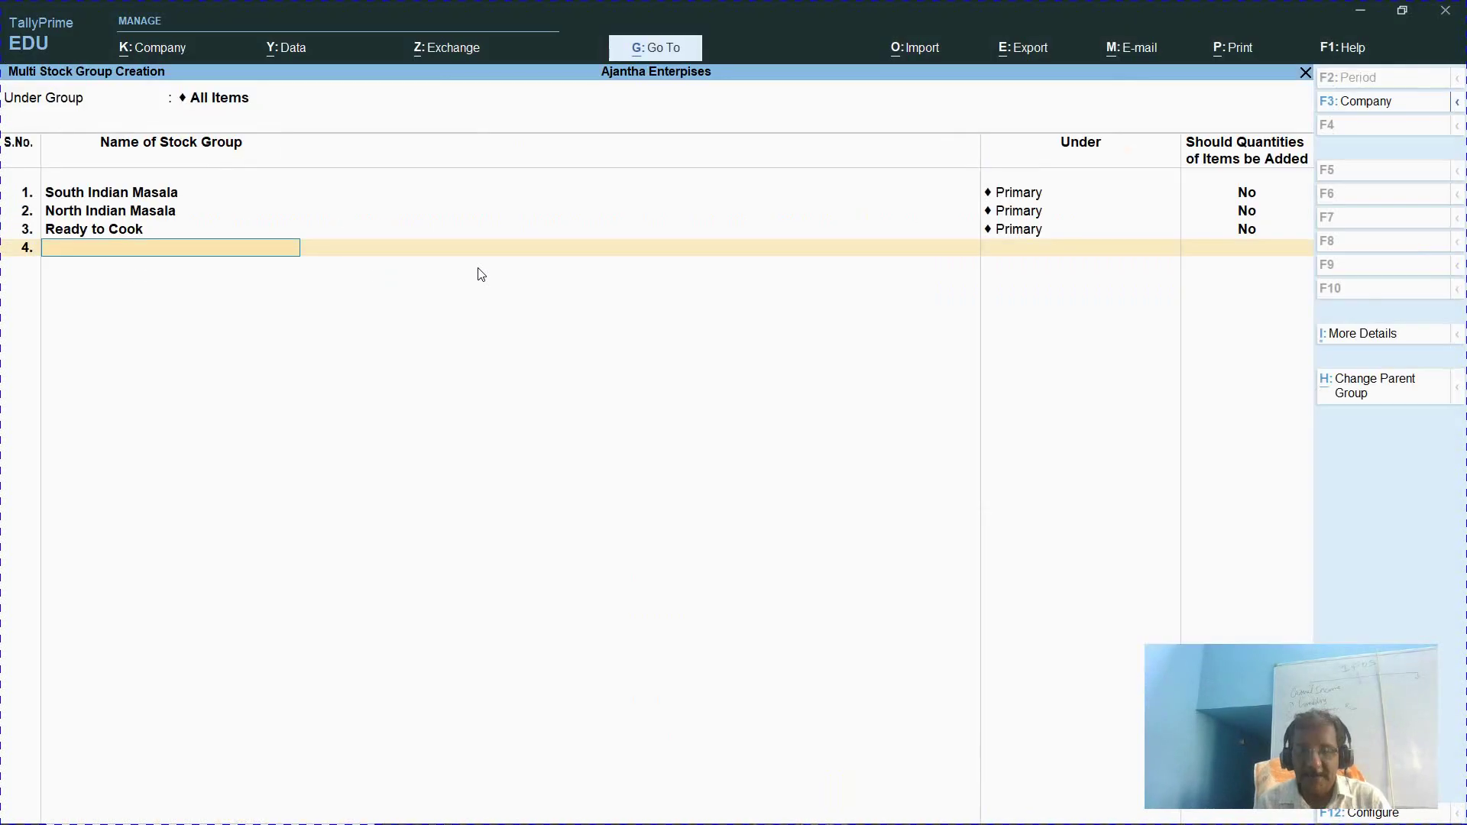
pyautogui.write('Pickles')
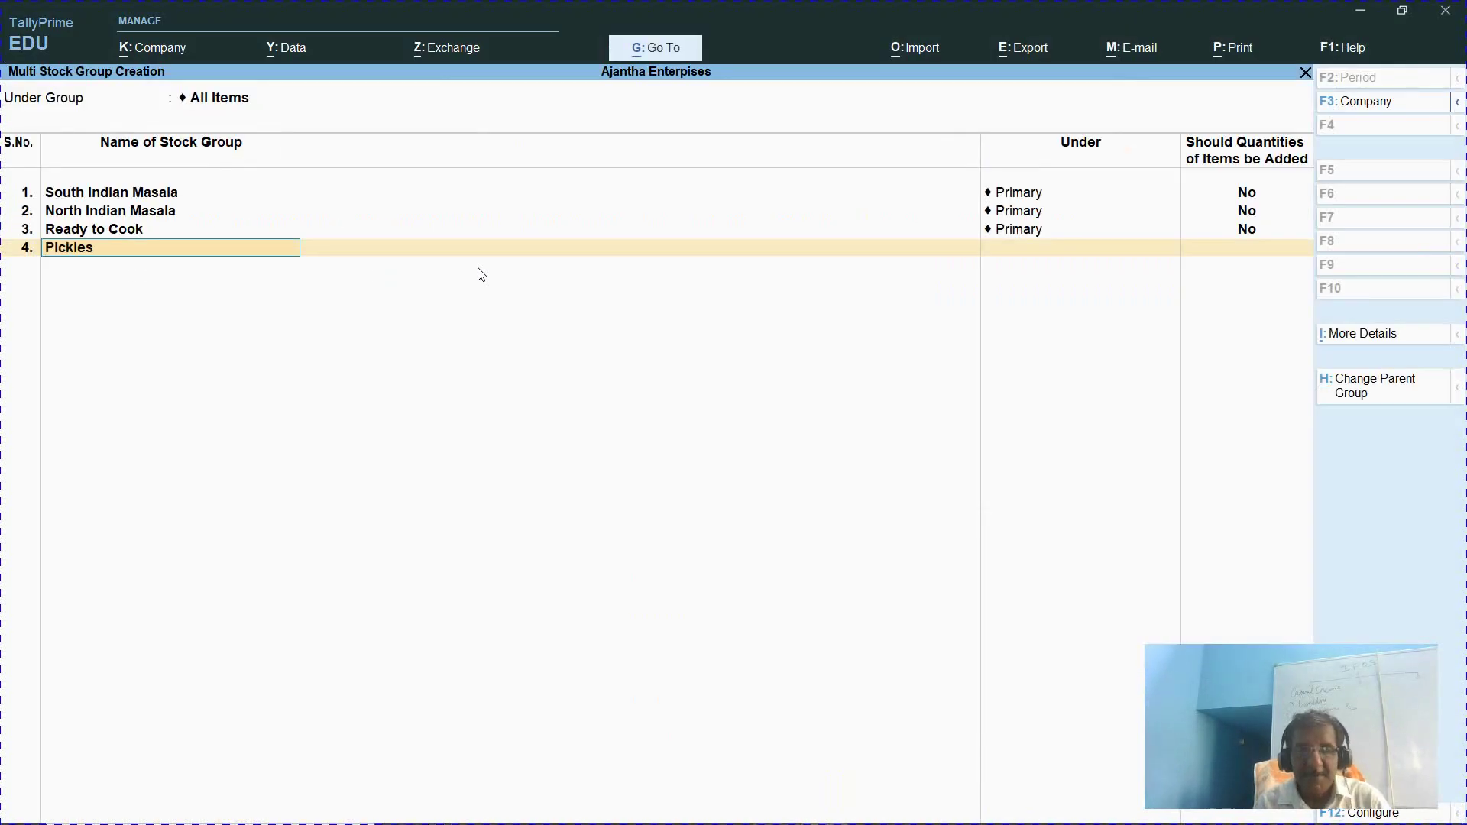
pyautogui.write(' & Paste')
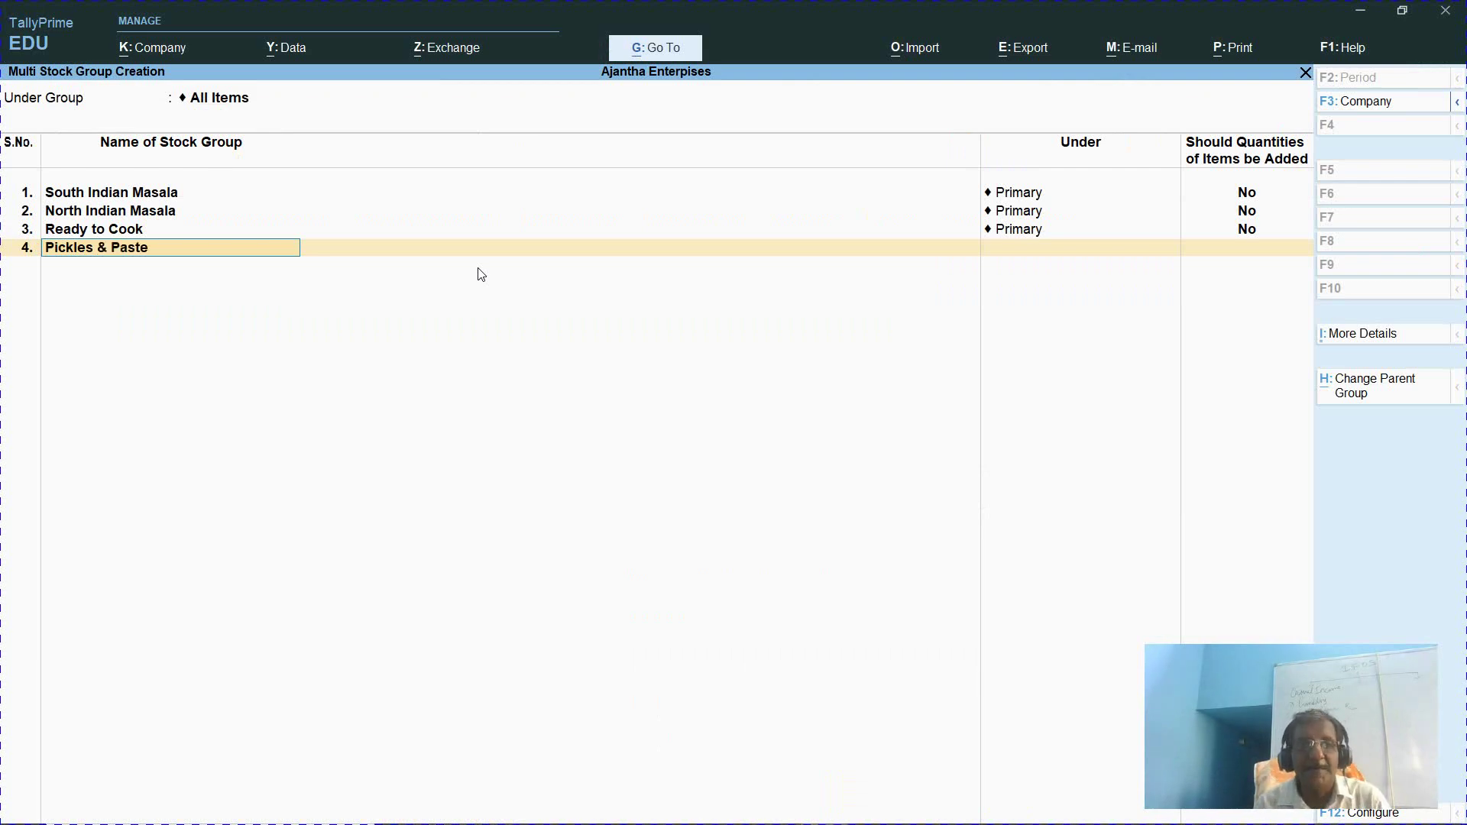
pyautogui.press('Return')
pyautogui.press('Return')
pyautogui.press('Return')
pyautogui.hotkey('alt', 'Tab')
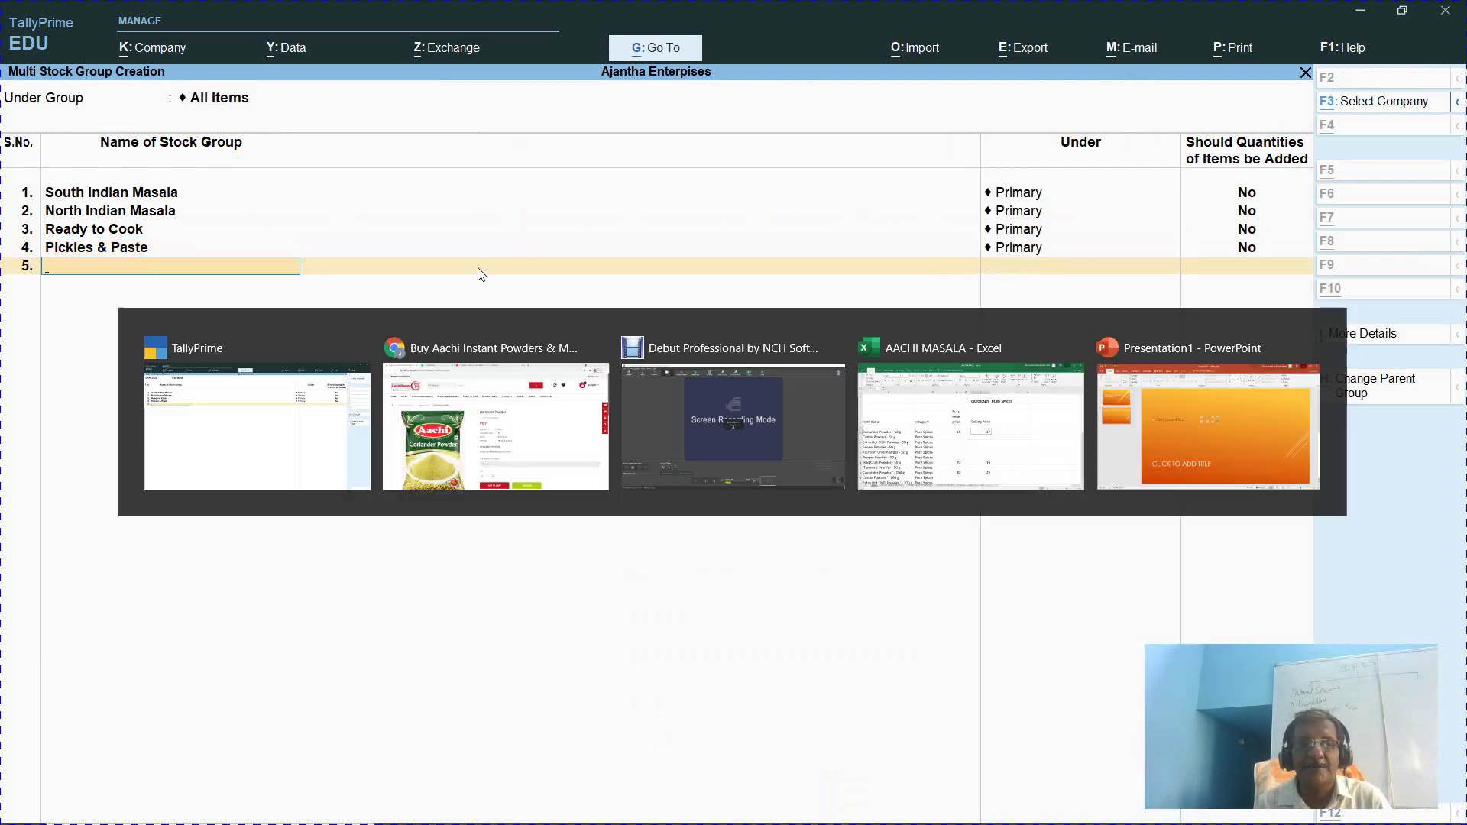
pyautogui.hotkey('alt', 'Tab')
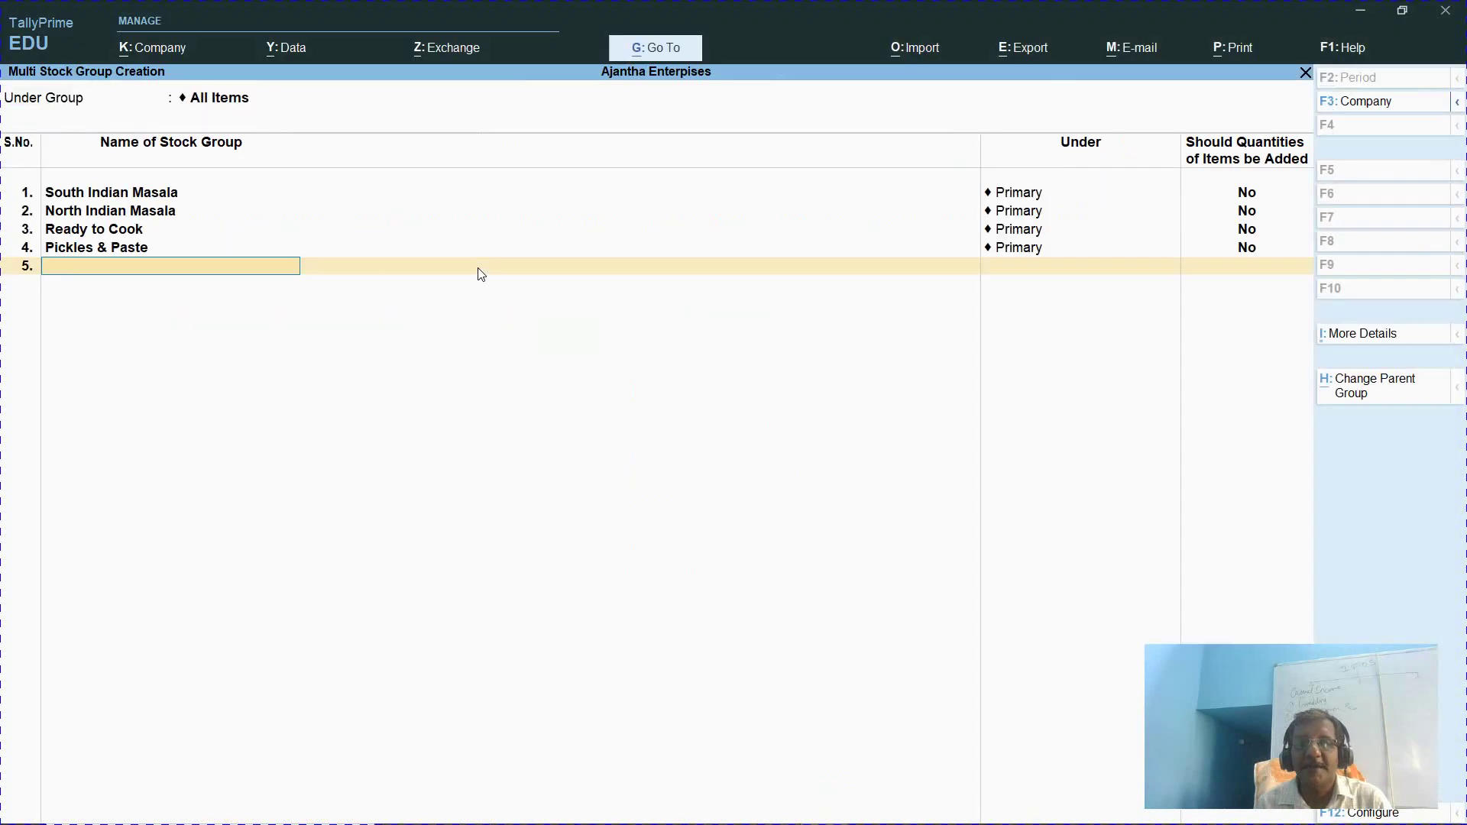
pyautogui.write('Products')
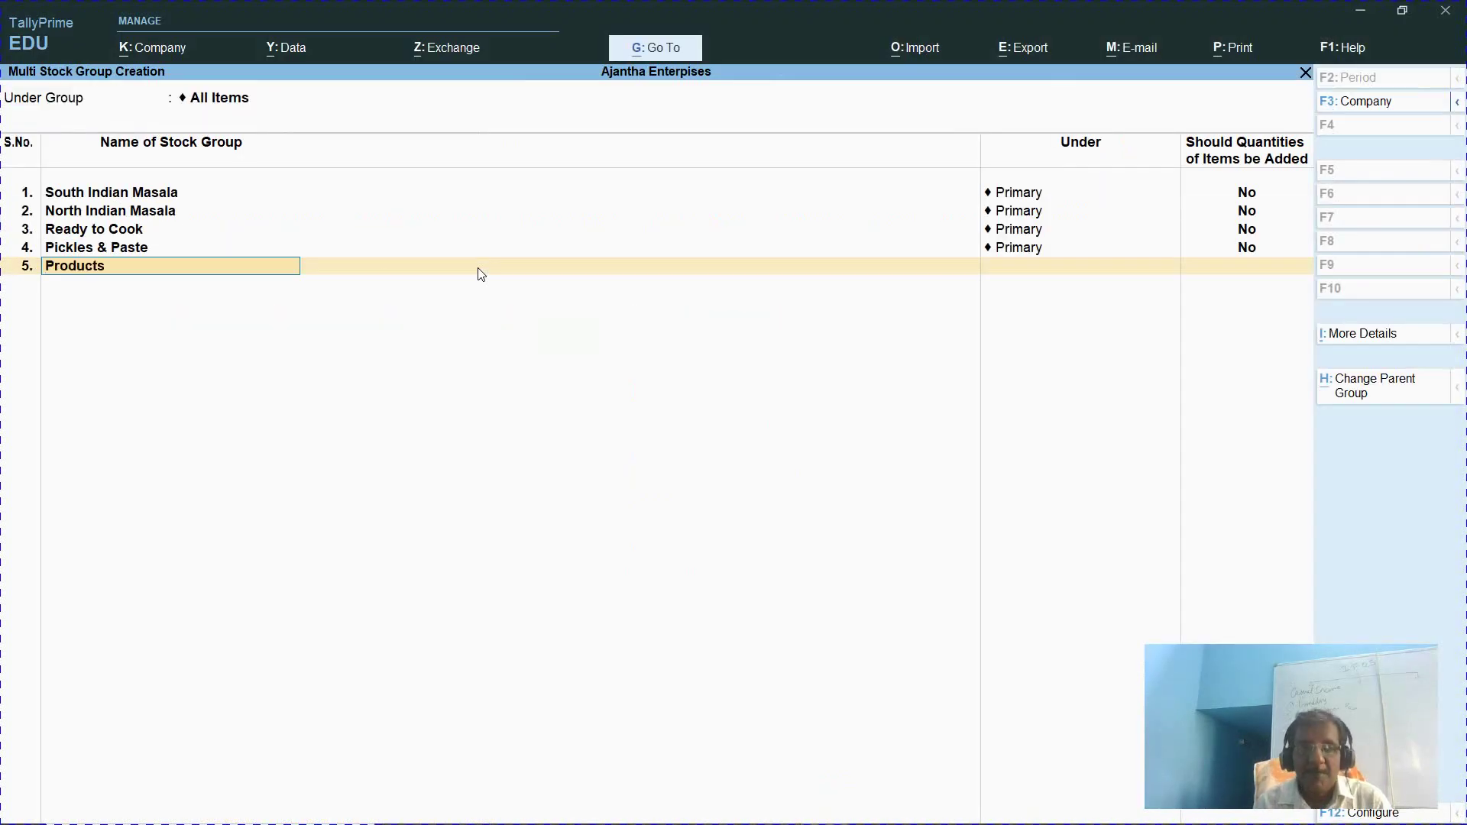
pyautogui.press('Return')
pyautogui.press('Return')
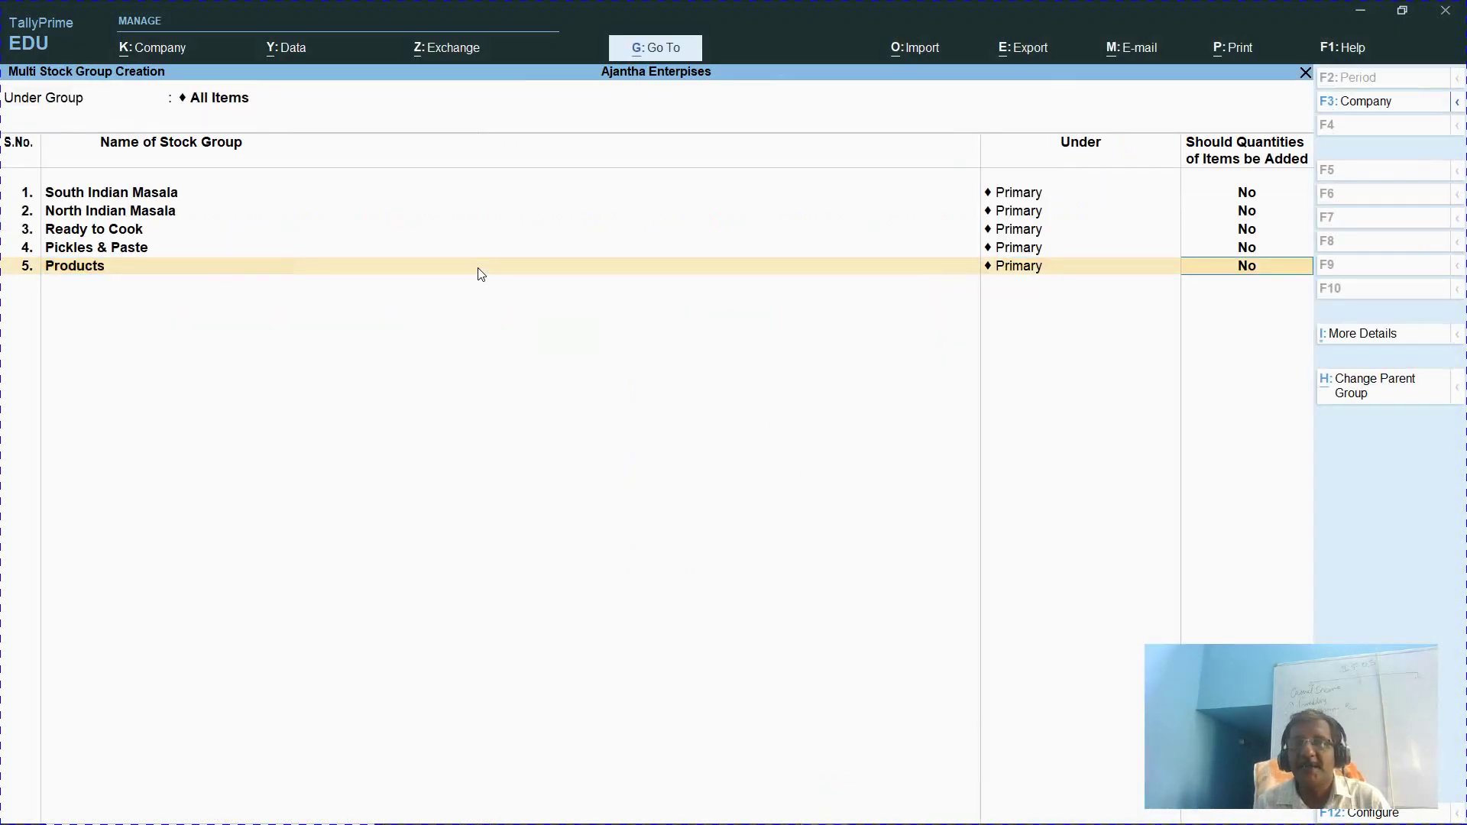
pyautogui.press('Return')
# Add the Receipies and Offers groups under Primary, leaving row 8 empty
pyautogui.hotkey('alt', 'Tab')
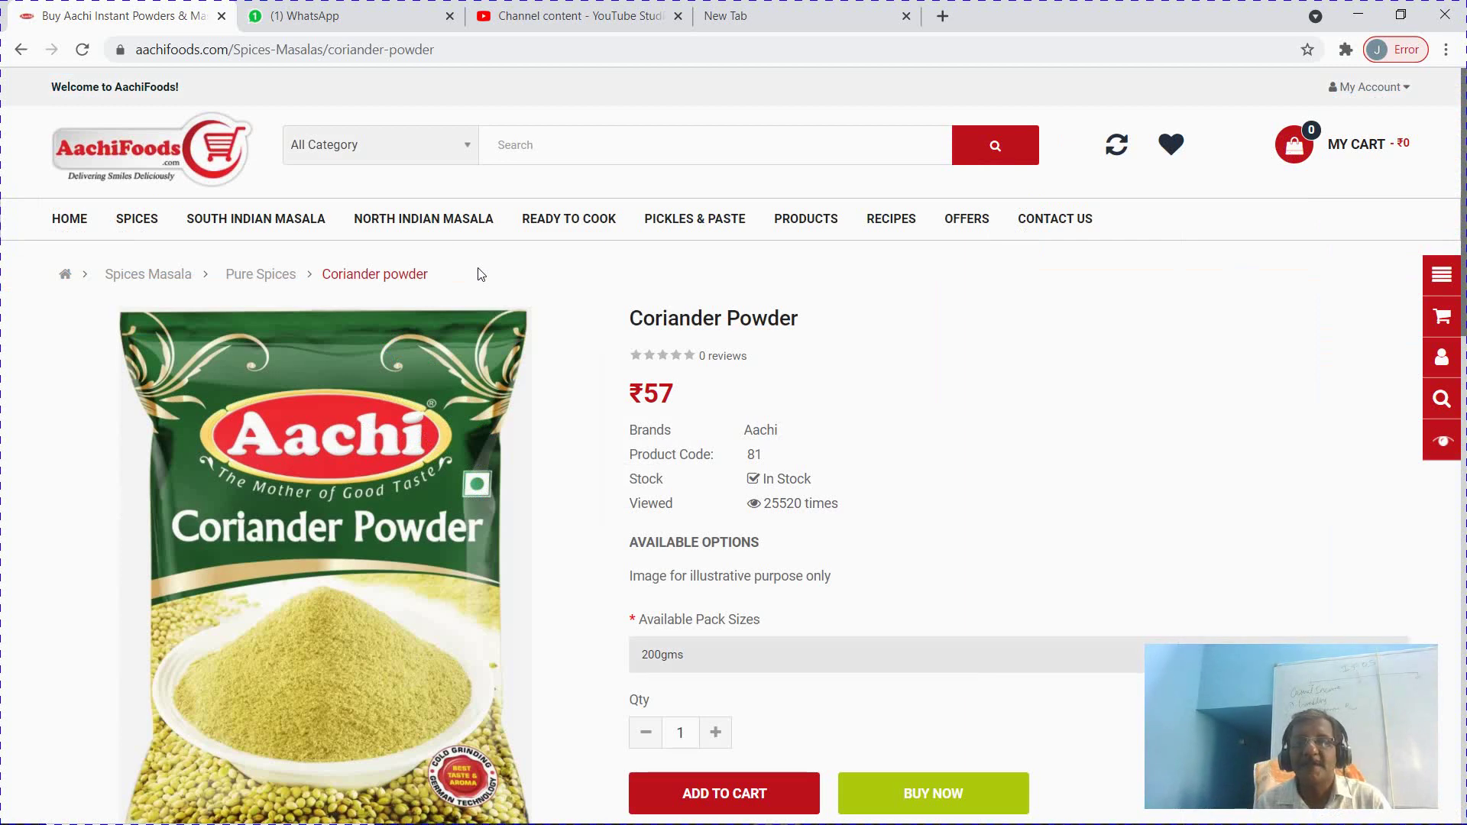
pyautogui.hotkey('alt', 'Tab')
pyautogui.write('Receipies')
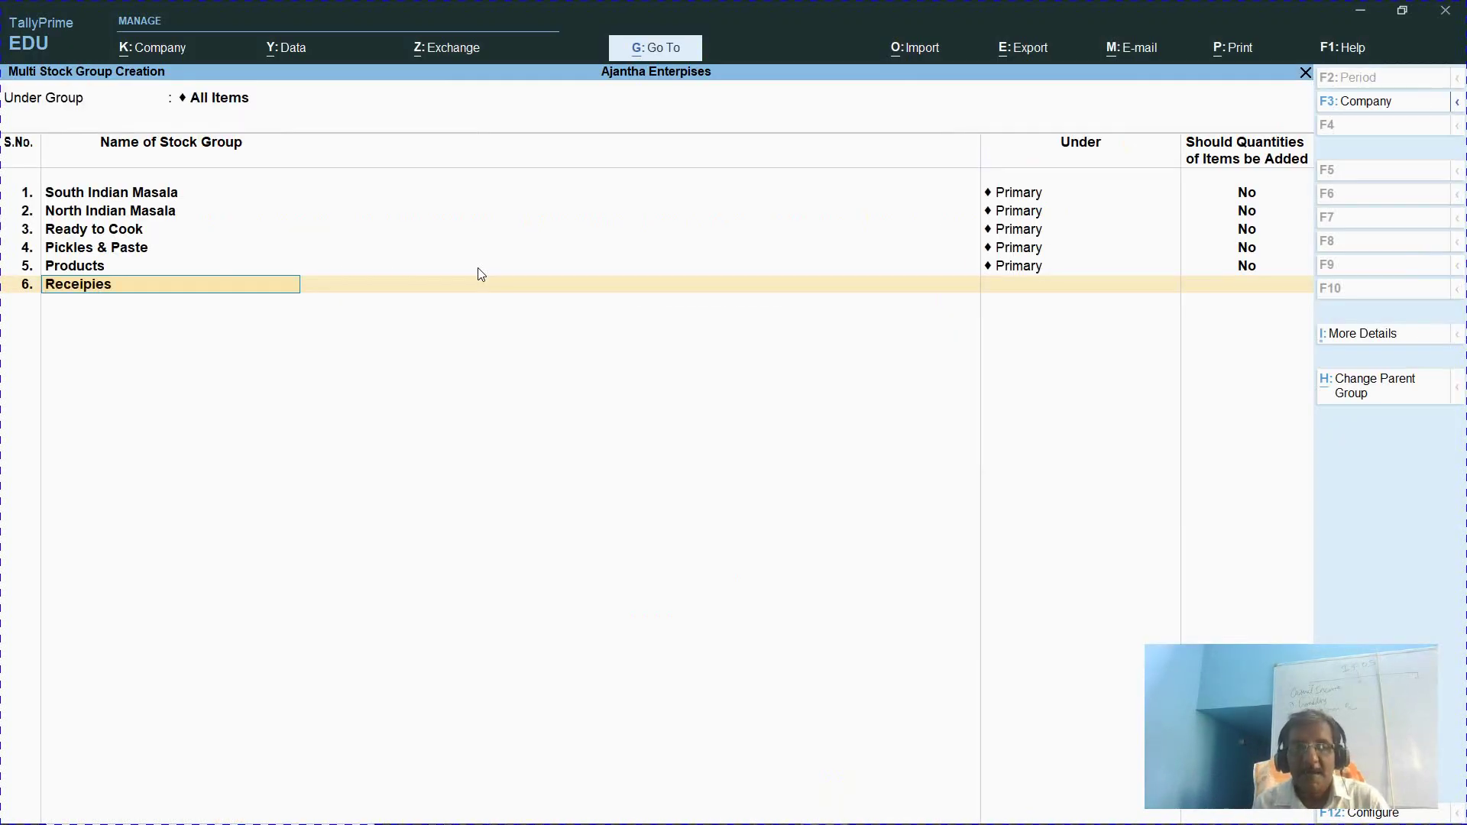
pyautogui.press('Return')
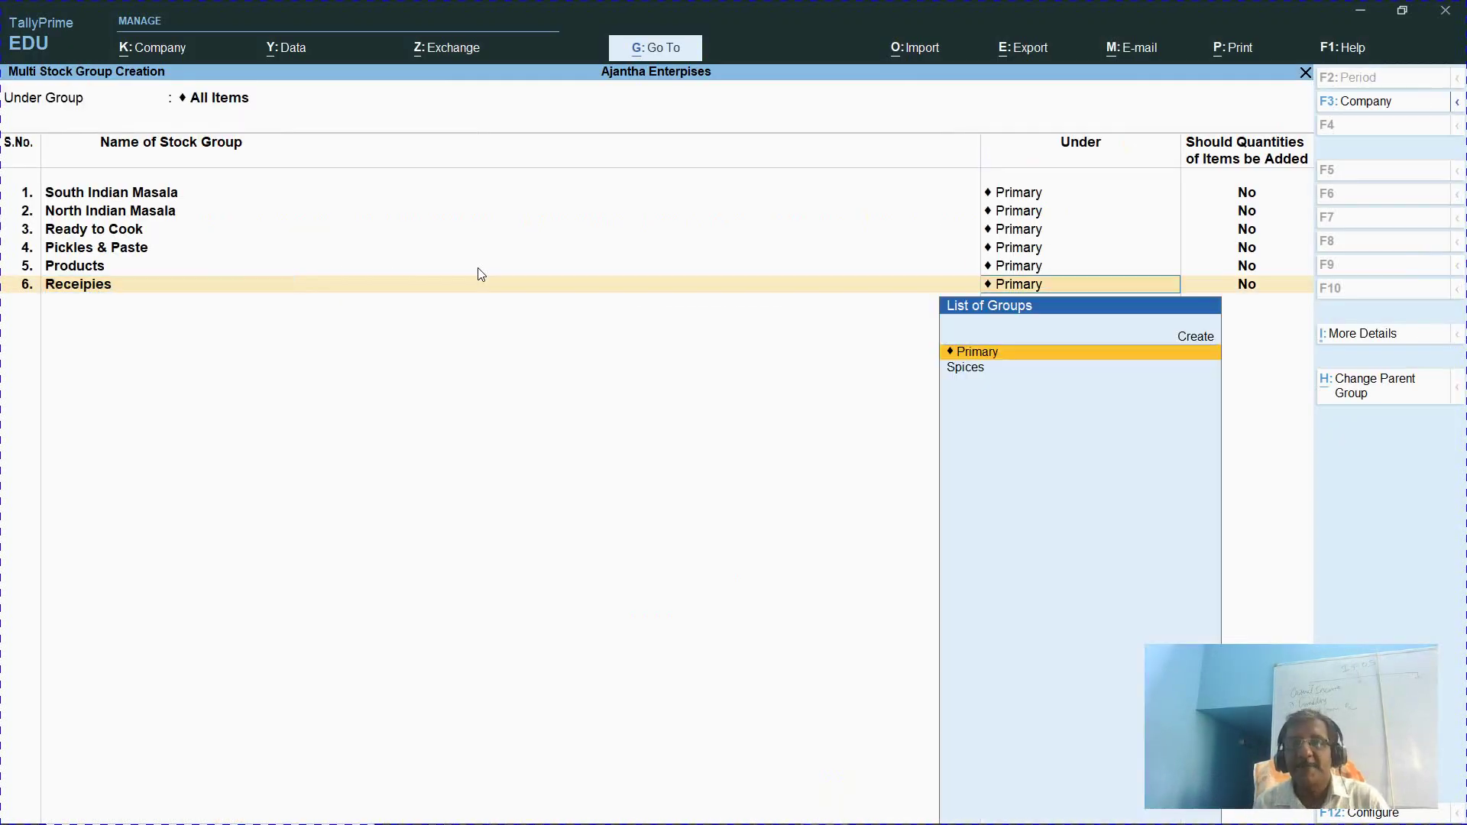
pyautogui.press('Return')
pyautogui.press('Return')
pyautogui.hotkey('alt', 'Tab')
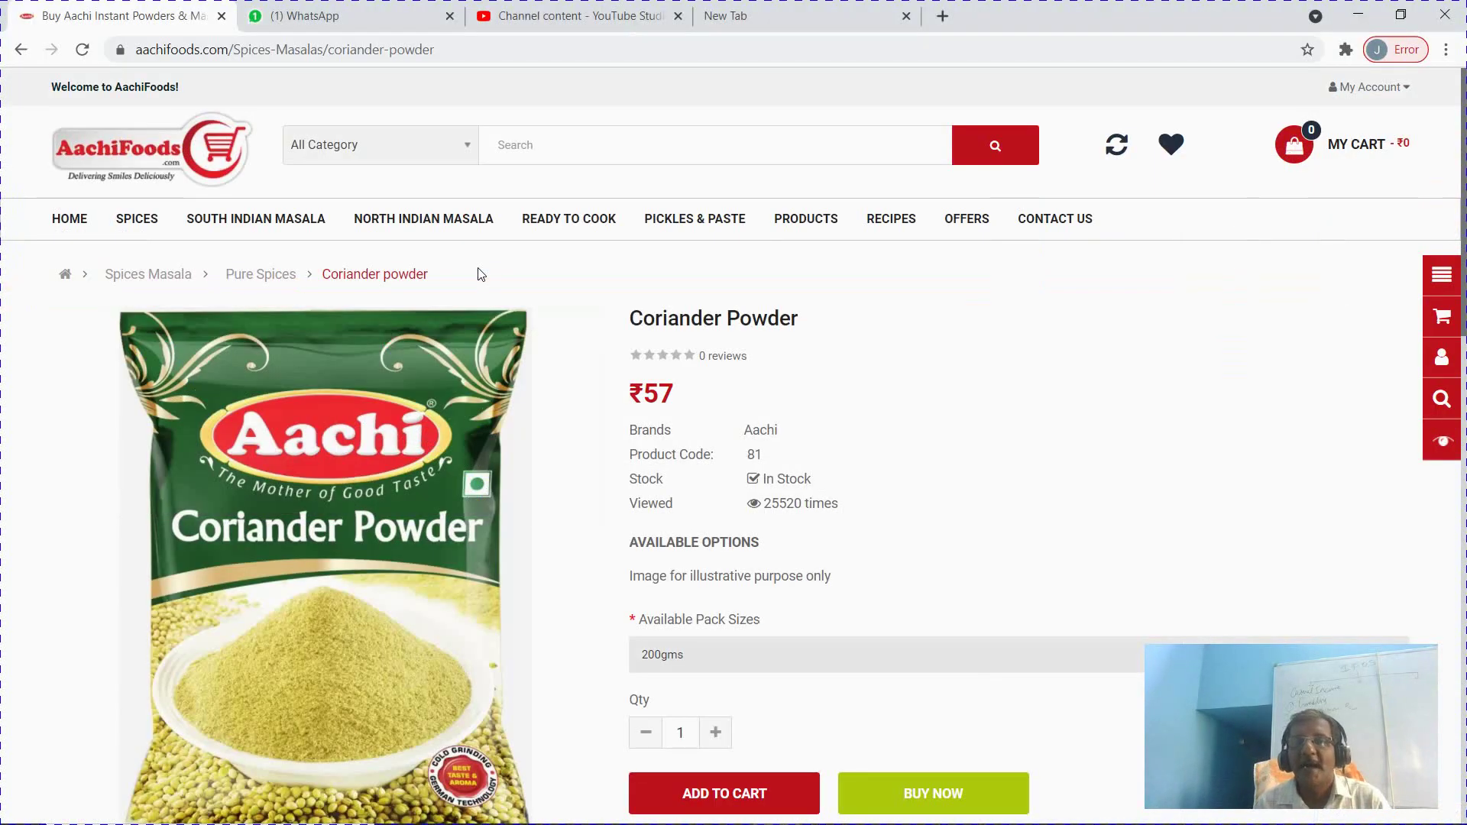
pyautogui.hotkey('alt', 'Tab')
pyautogui.write('Offers')
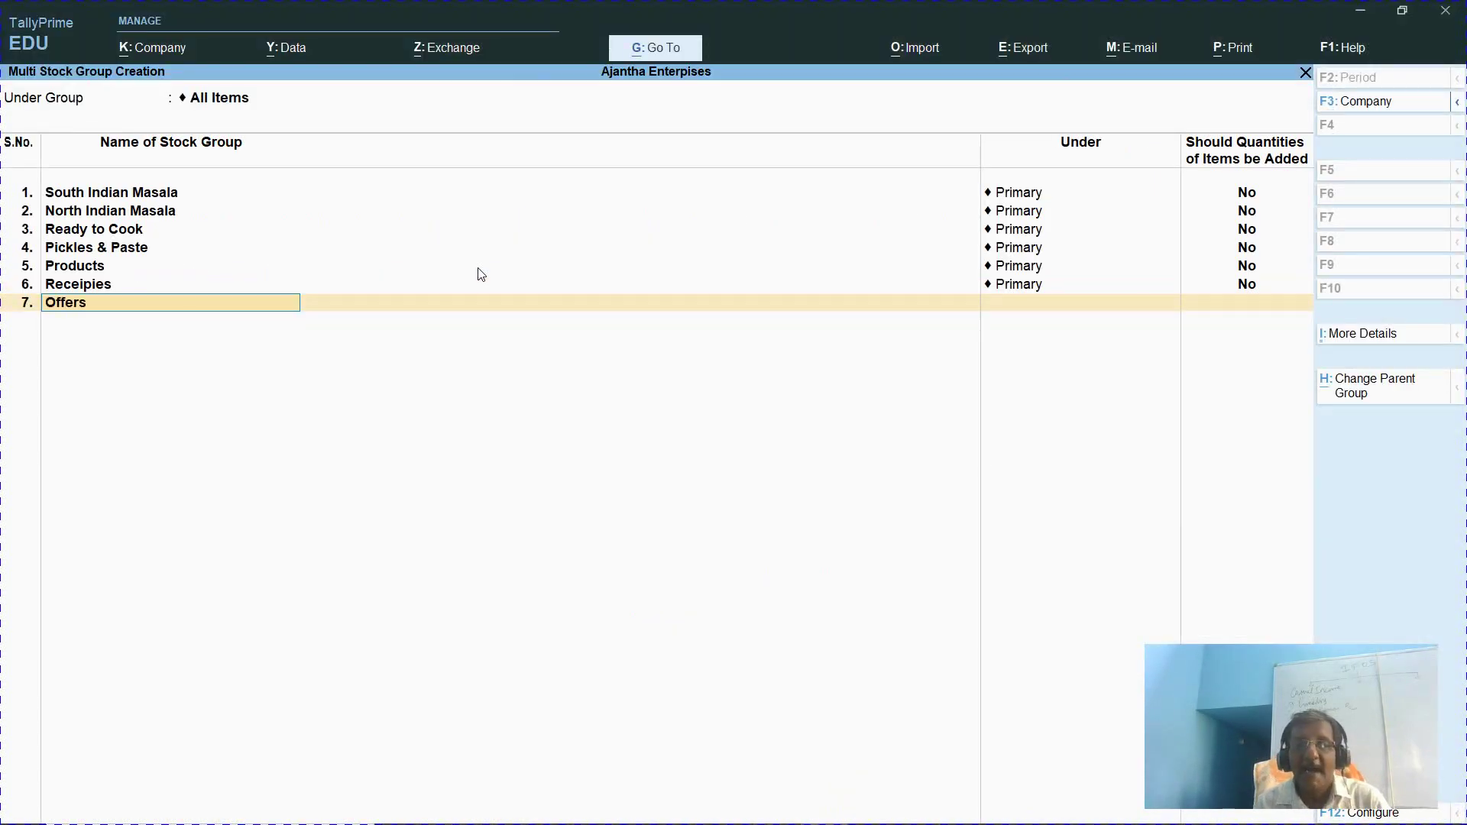
pyautogui.press('Return')
pyautogui.press('Return')
pyautogui.press('Return')
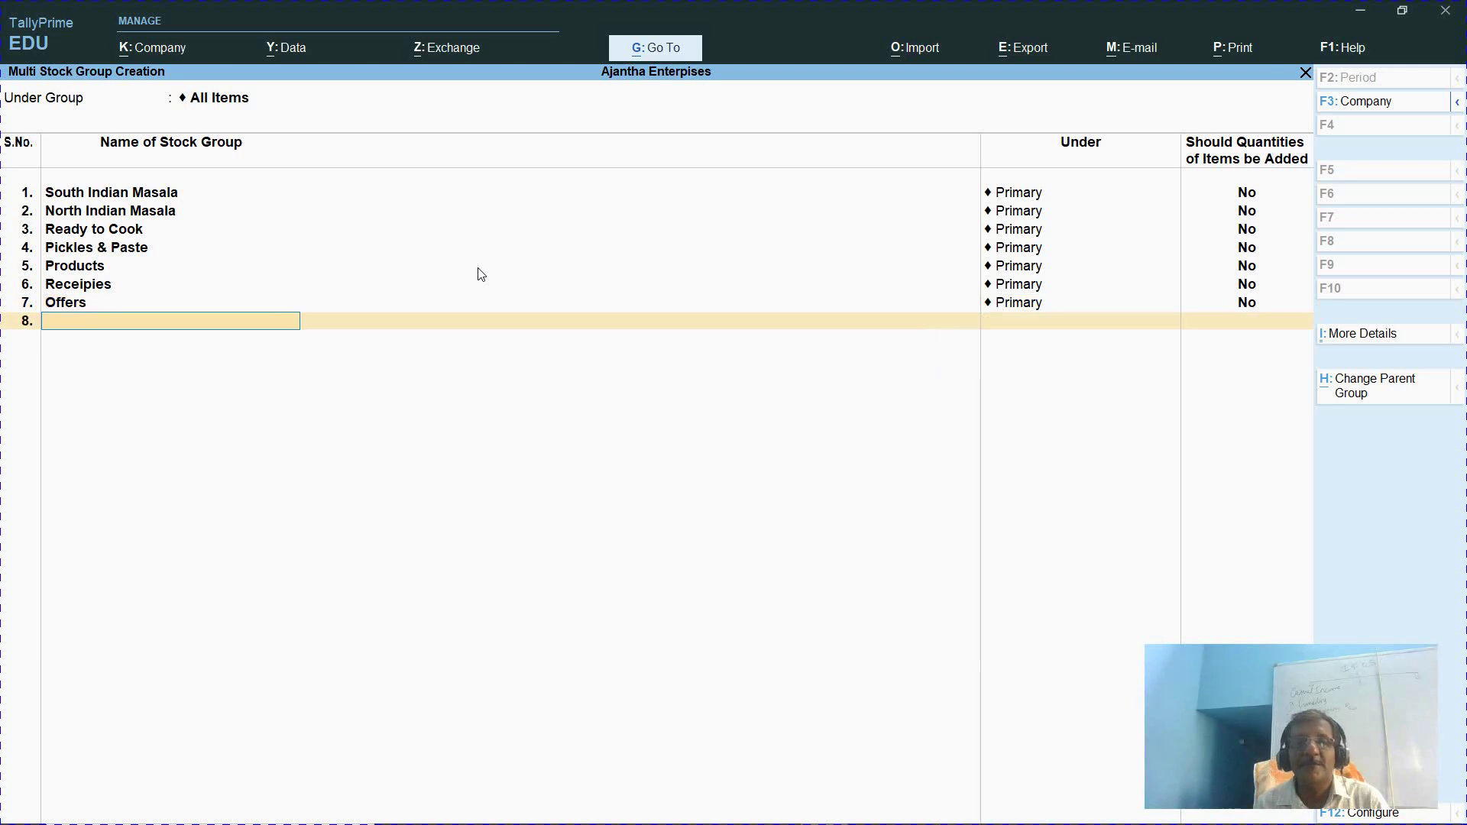
pyautogui.press('Return')
pyautogui.press('Return')
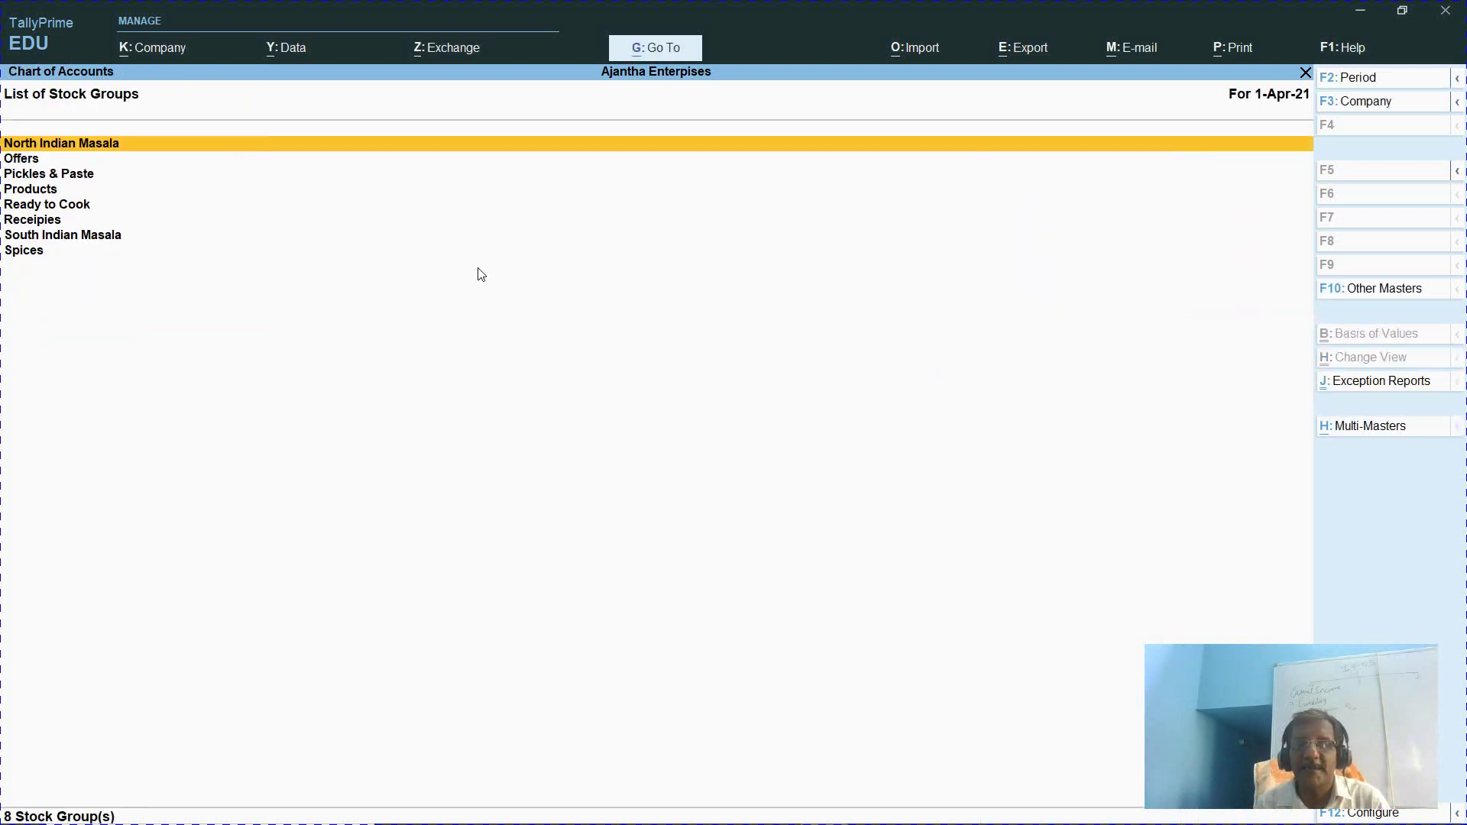
# Review the stock groups down to Spices, then start Multi Create for stock categories
pyautogui.press('Down')
pyautogui.press('Down')
pyautogui.press('Down')
pyautogui.press('Down')
pyautogui.press('Down')
pyautogui.press('Down')
pyautogui.press('Down')
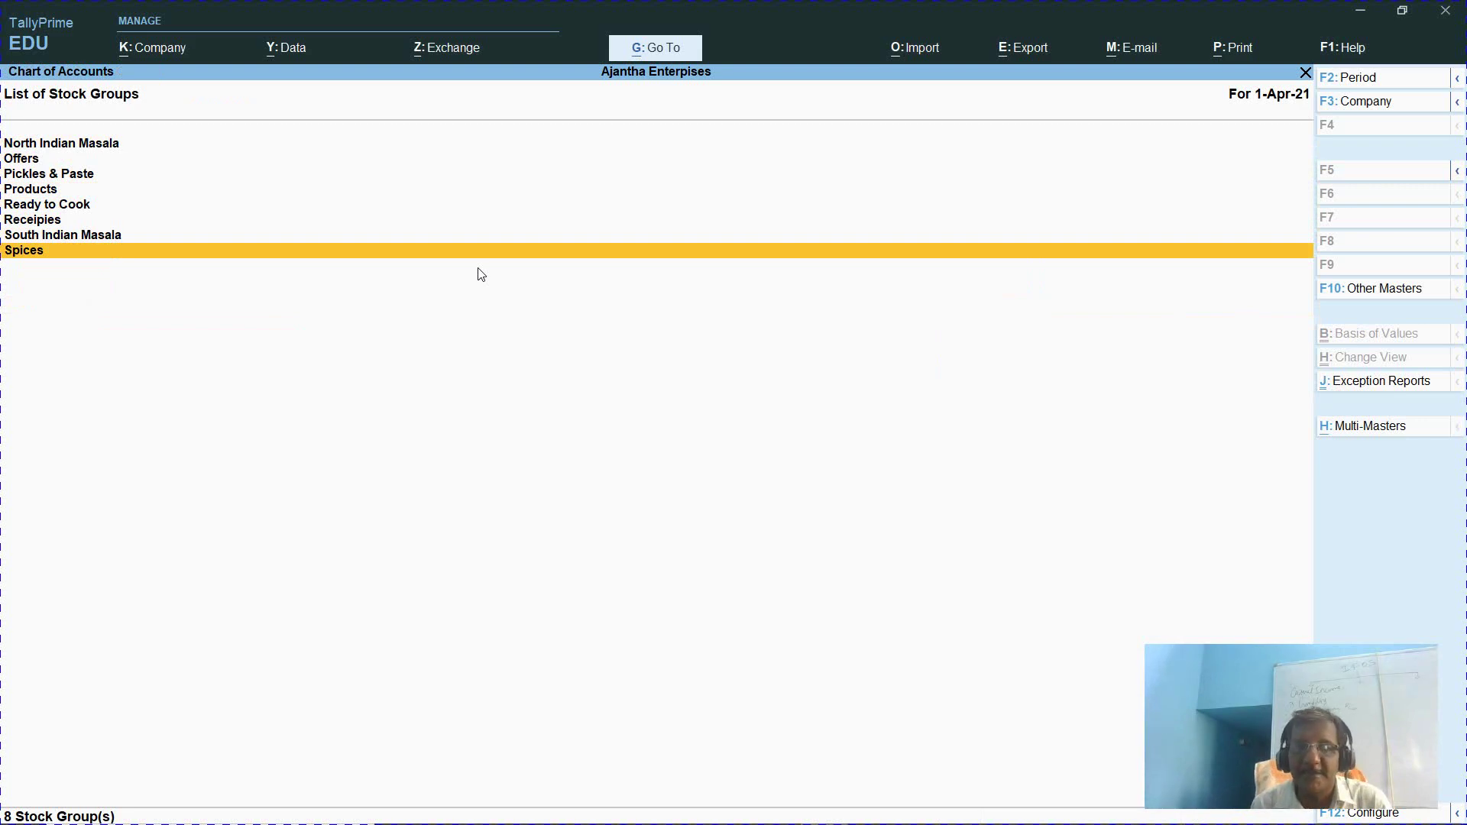
pyautogui.press('Escape')
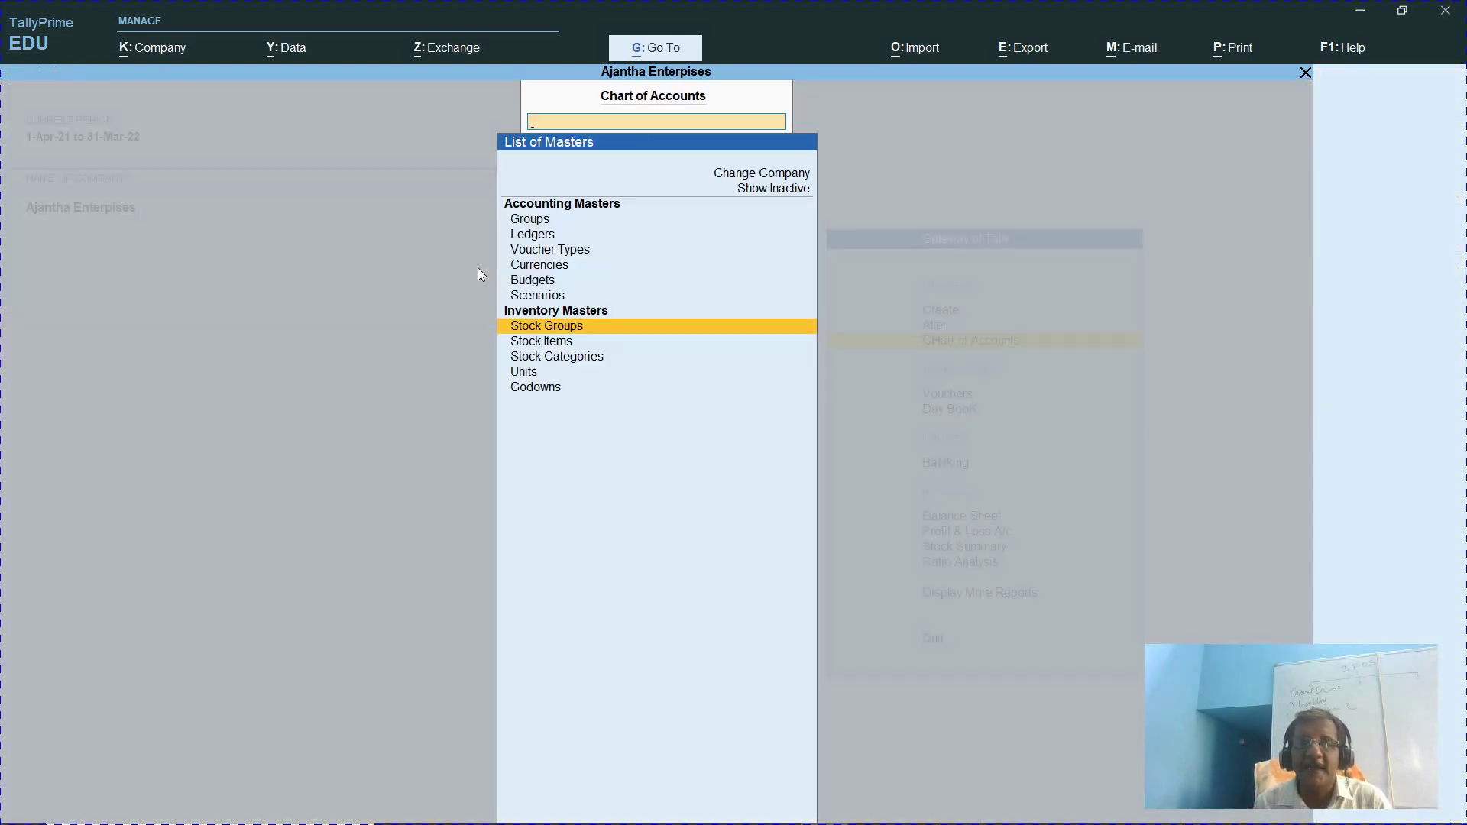
pyautogui.press('Down')
pyautogui.press('Down')
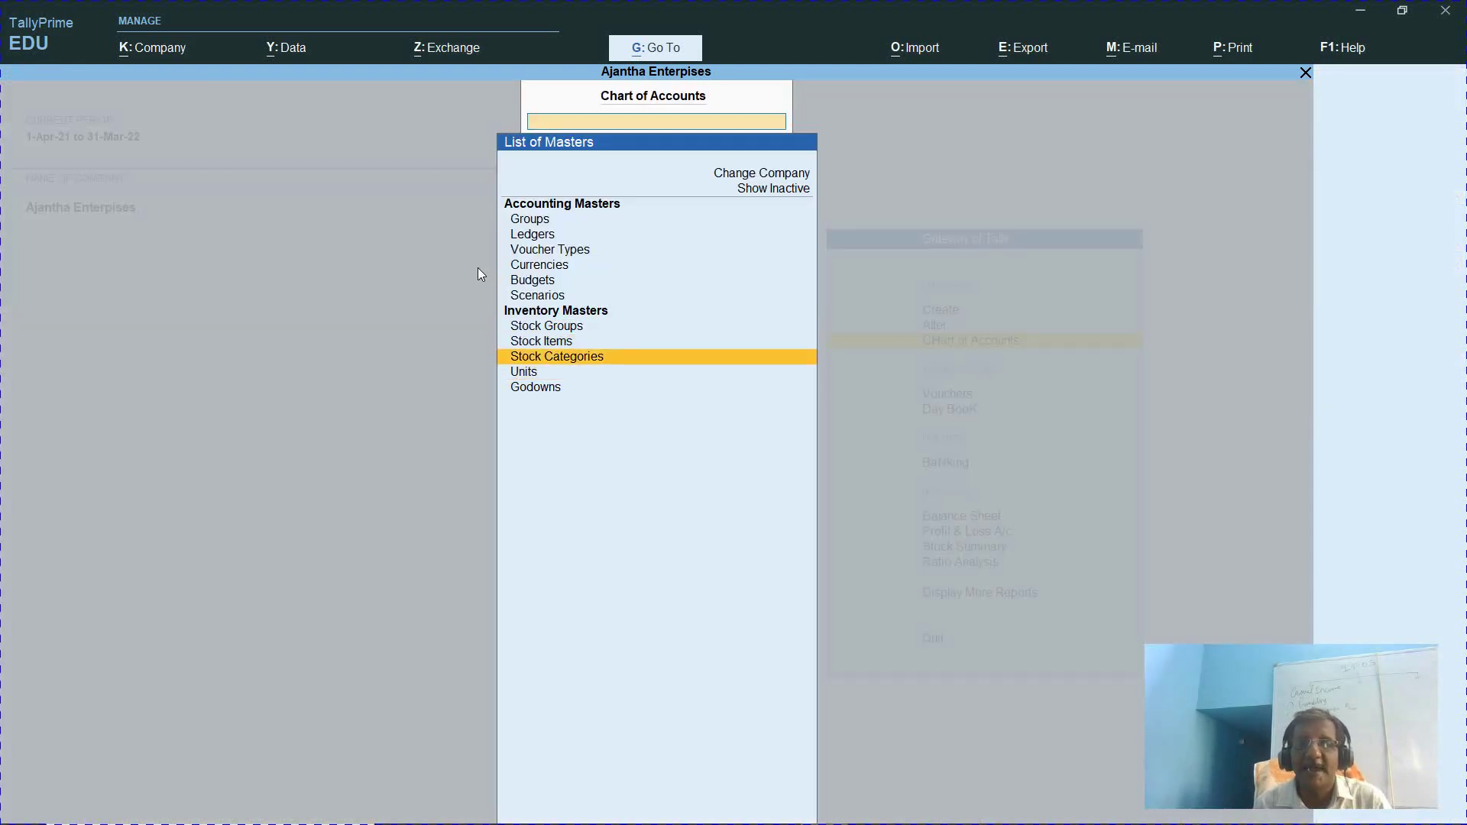
pyautogui.press('Return')
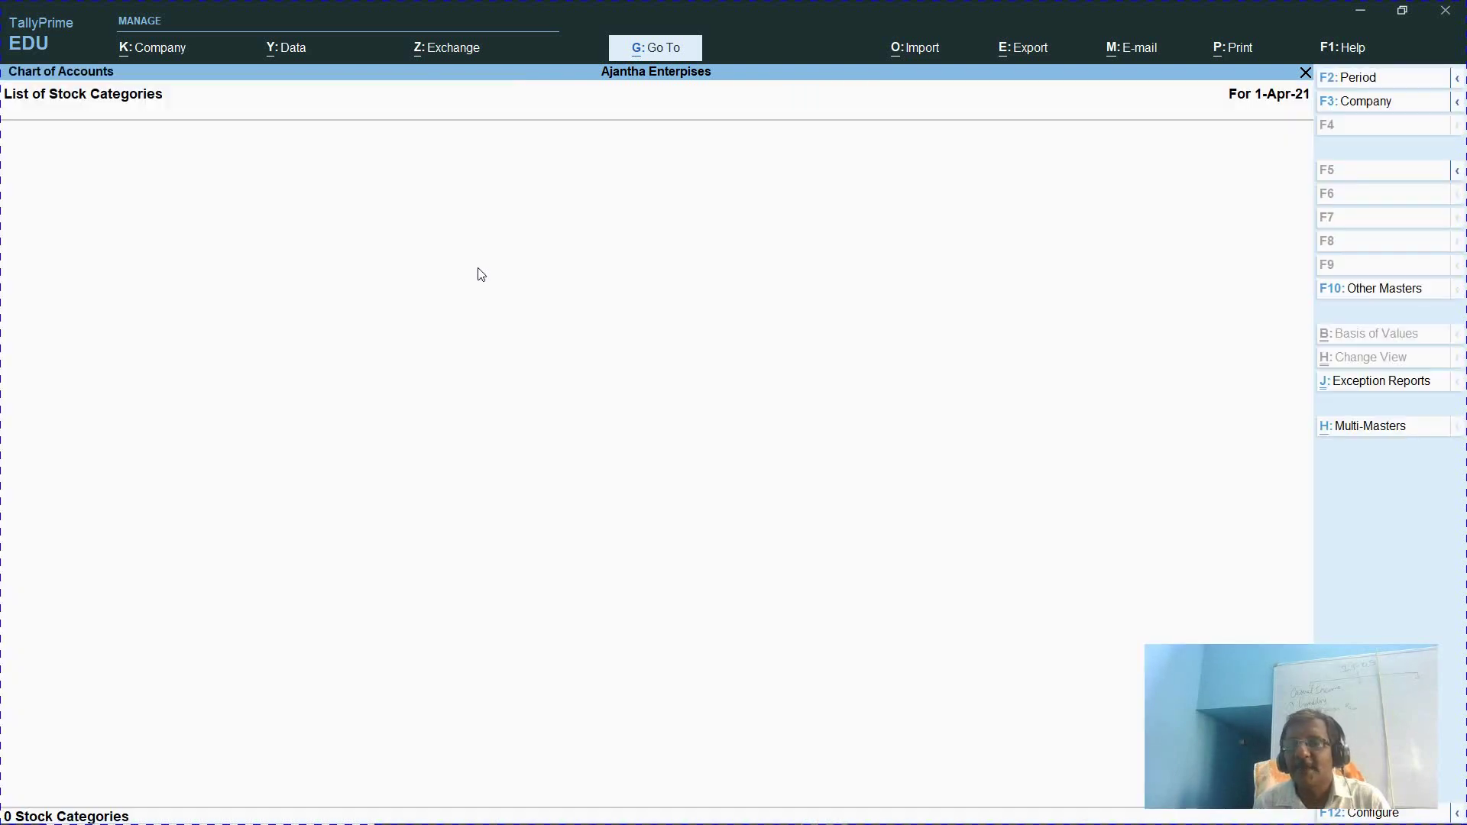
pyautogui.click(1373, 434)
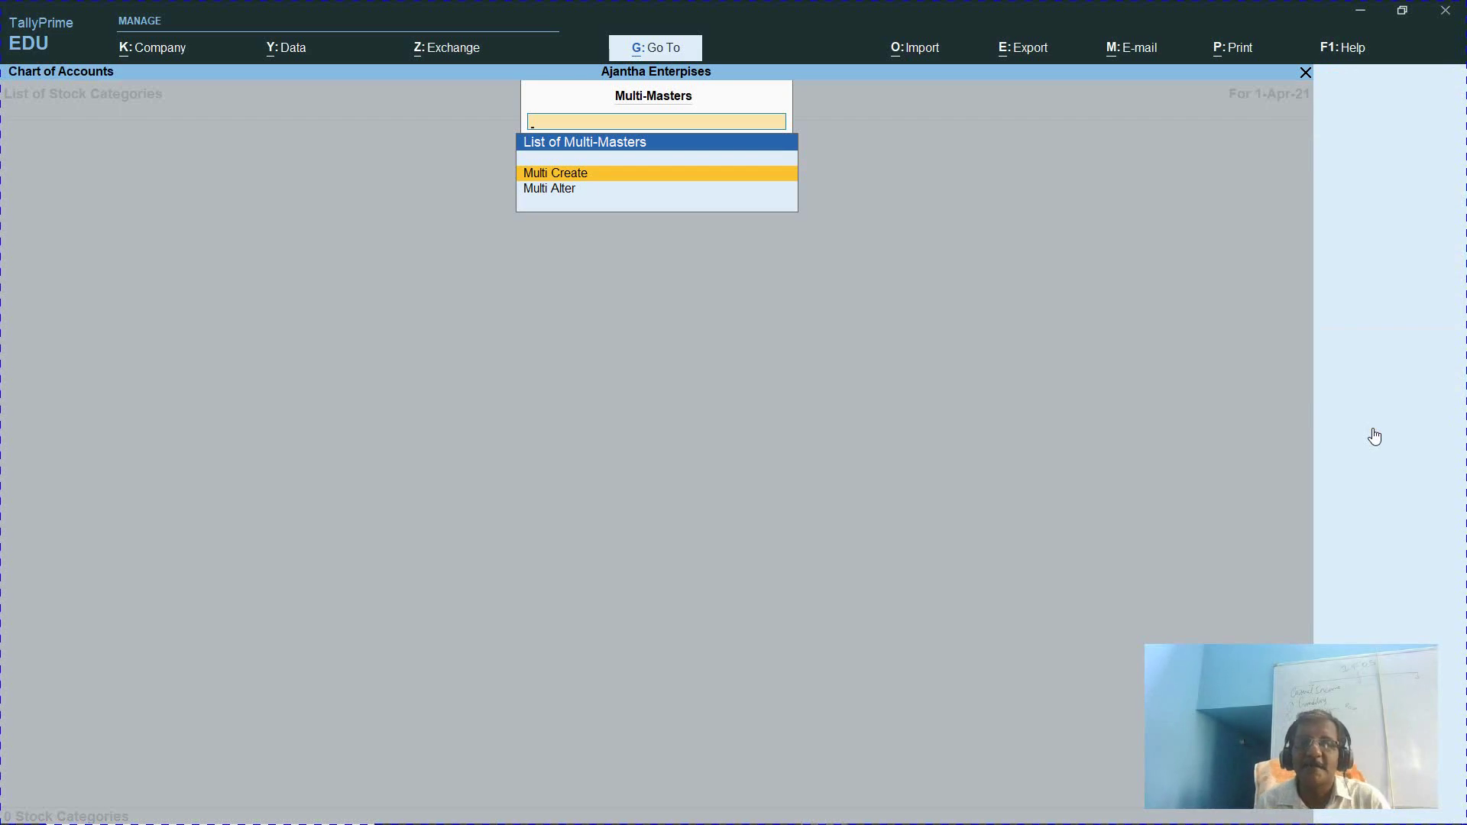
pyautogui.press('Return')
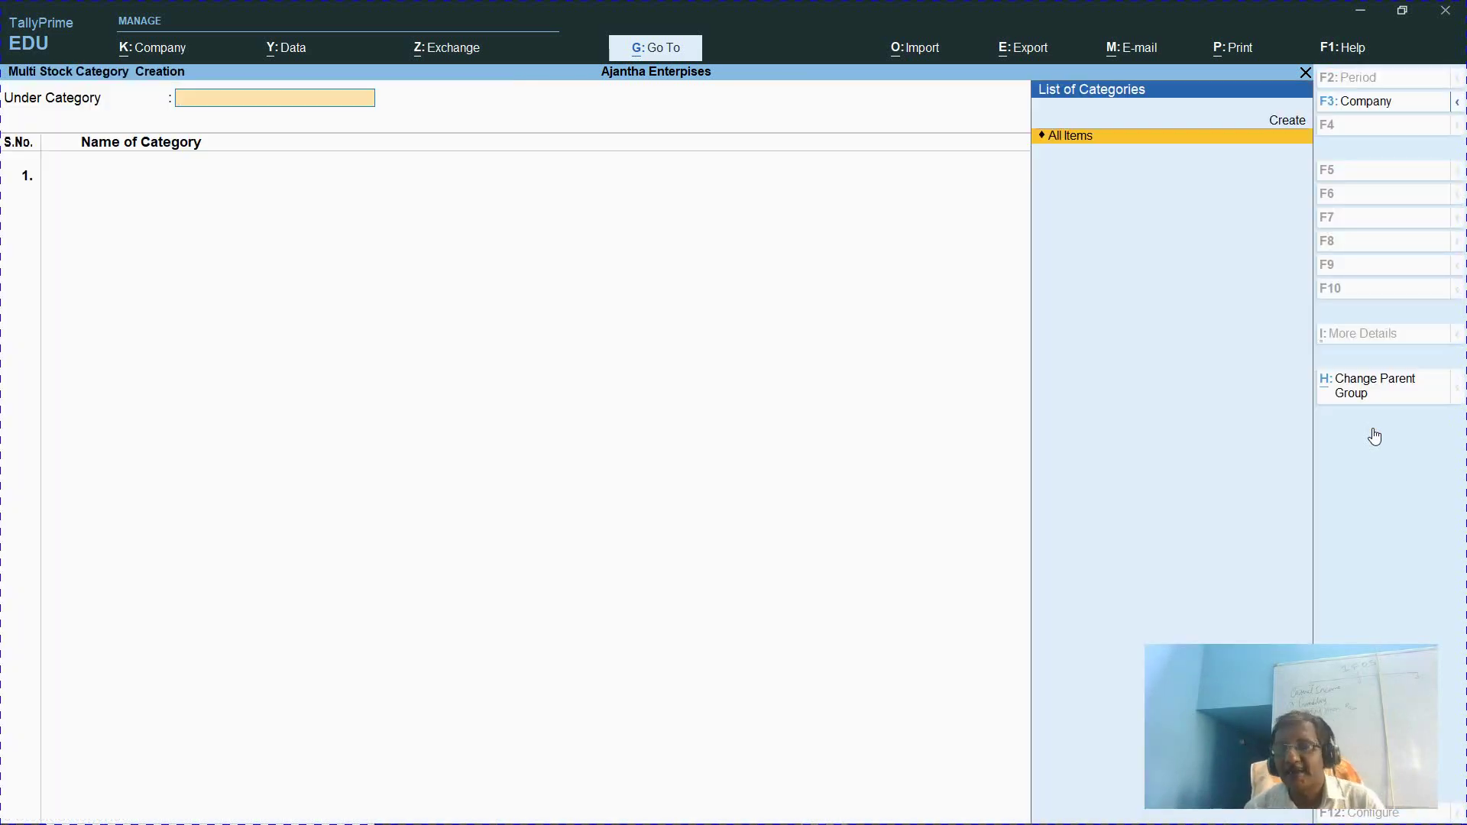
# Reopen Stock Categories from Chart of Accounts and start Multi Create with All Items as parent
pyautogui.press('Escape')
pyautogui.press('Escape')
pyautogui.press('Escape')
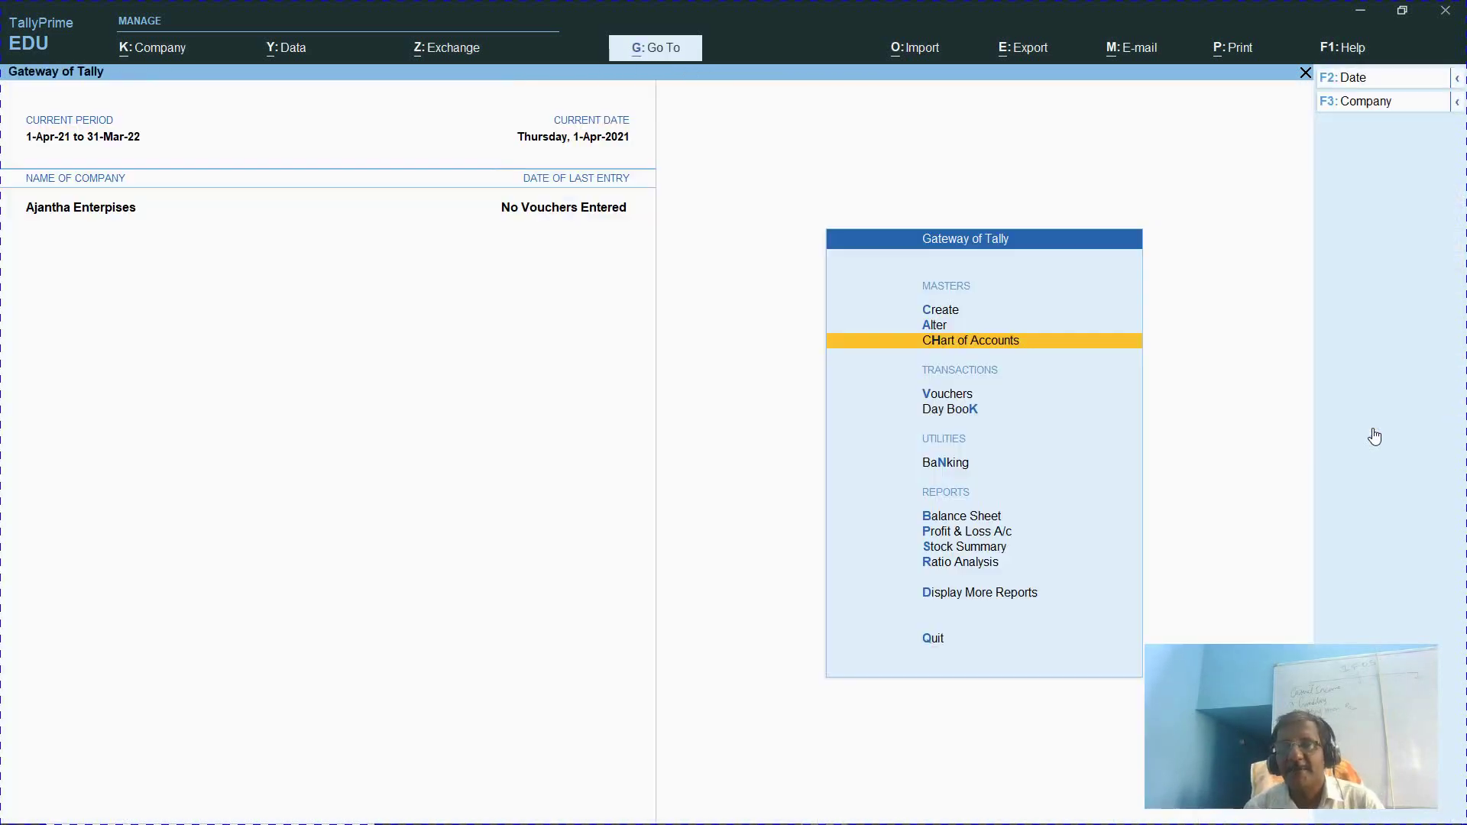
pyautogui.press('Up')
pyautogui.press('Up')
pyautogui.press('Down')
pyautogui.press('Down')
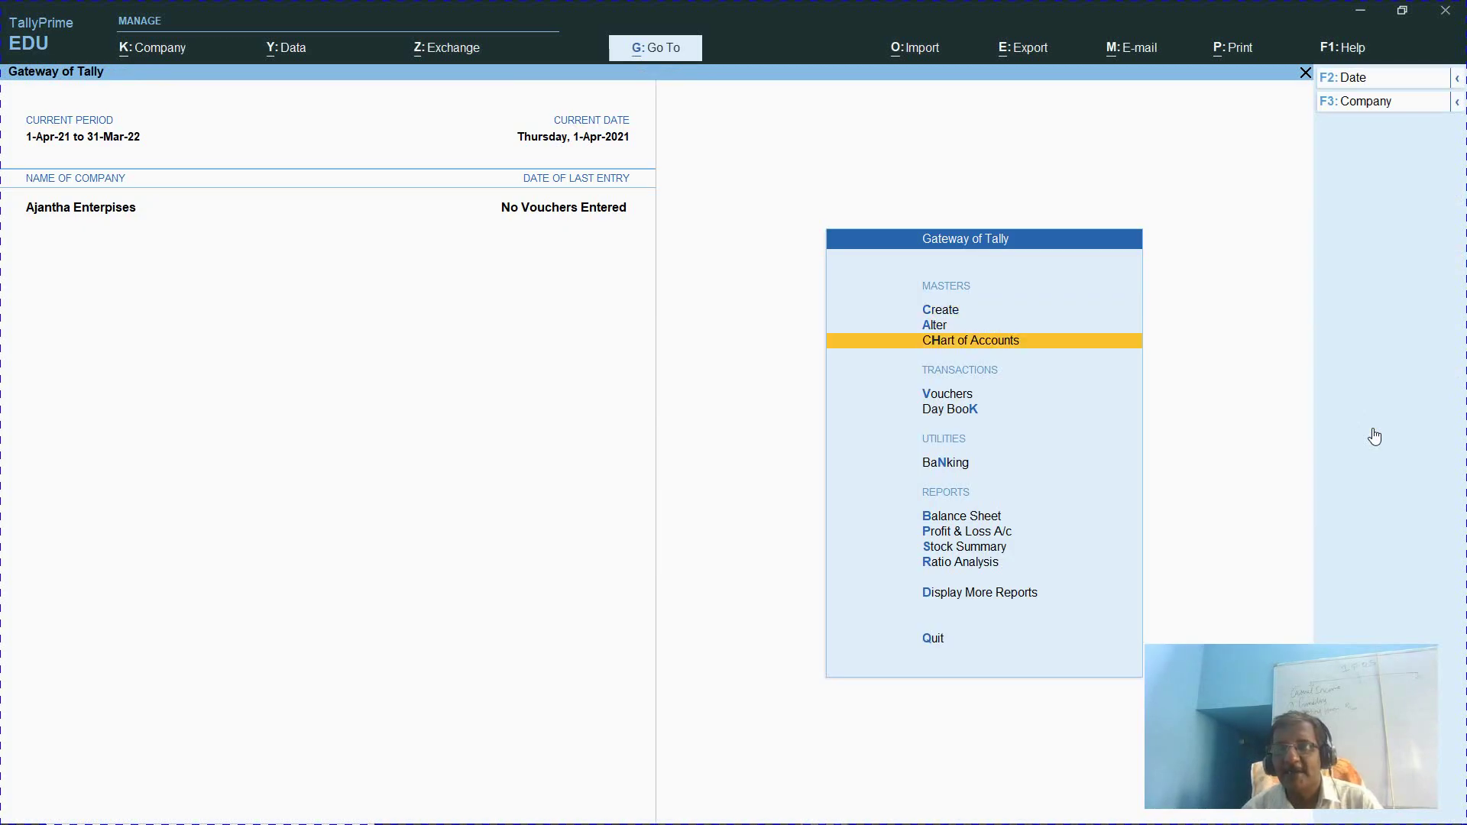
pyautogui.press('Return')
pyautogui.press('Down')
pyautogui.press('Down')
pyautogui.press('Down')
pyautogui.press('Down')
pyautogui.press('Down')
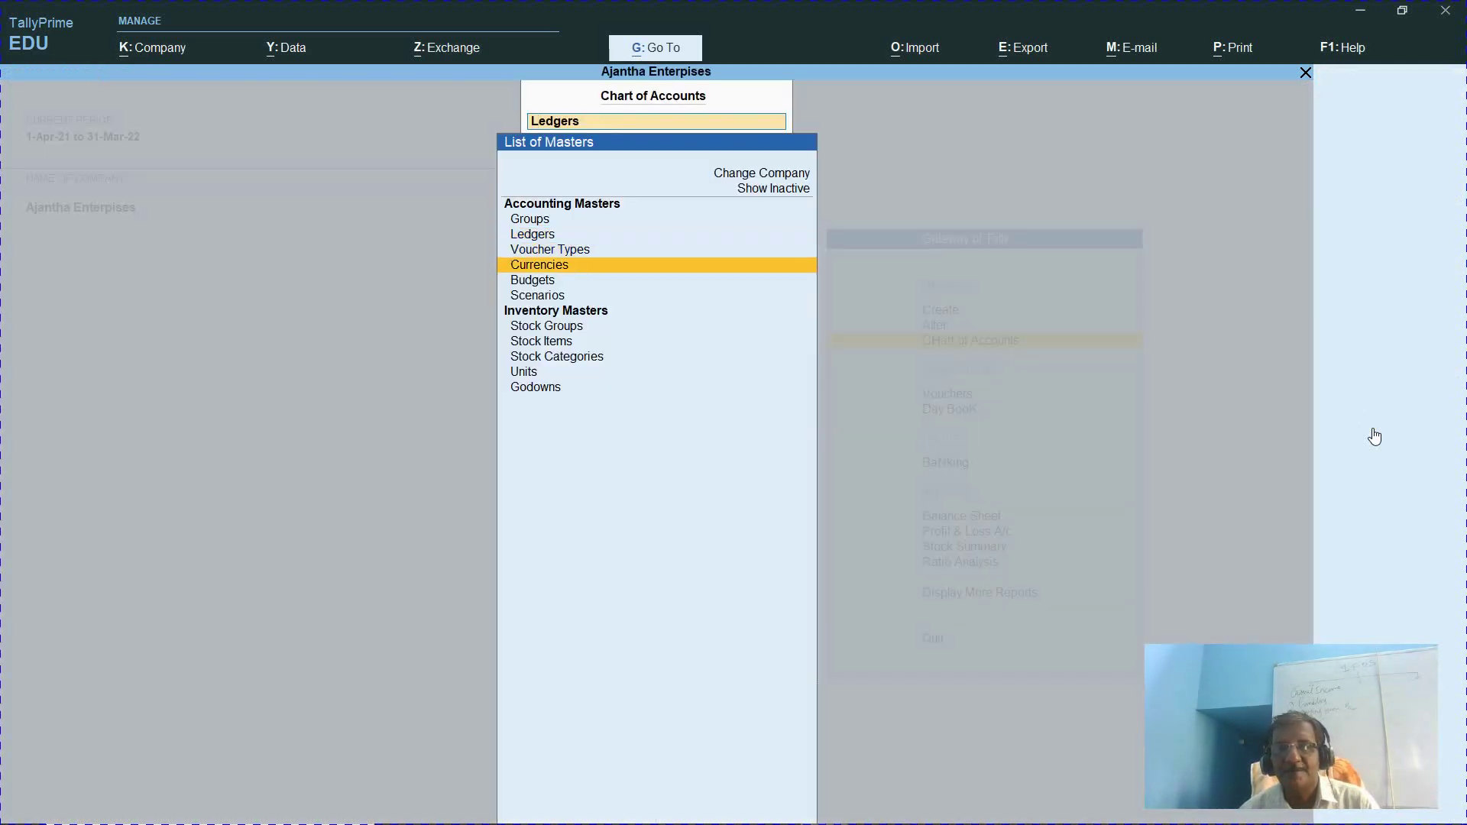
pyautogui.press('Down')
pyautogui.press('Down')
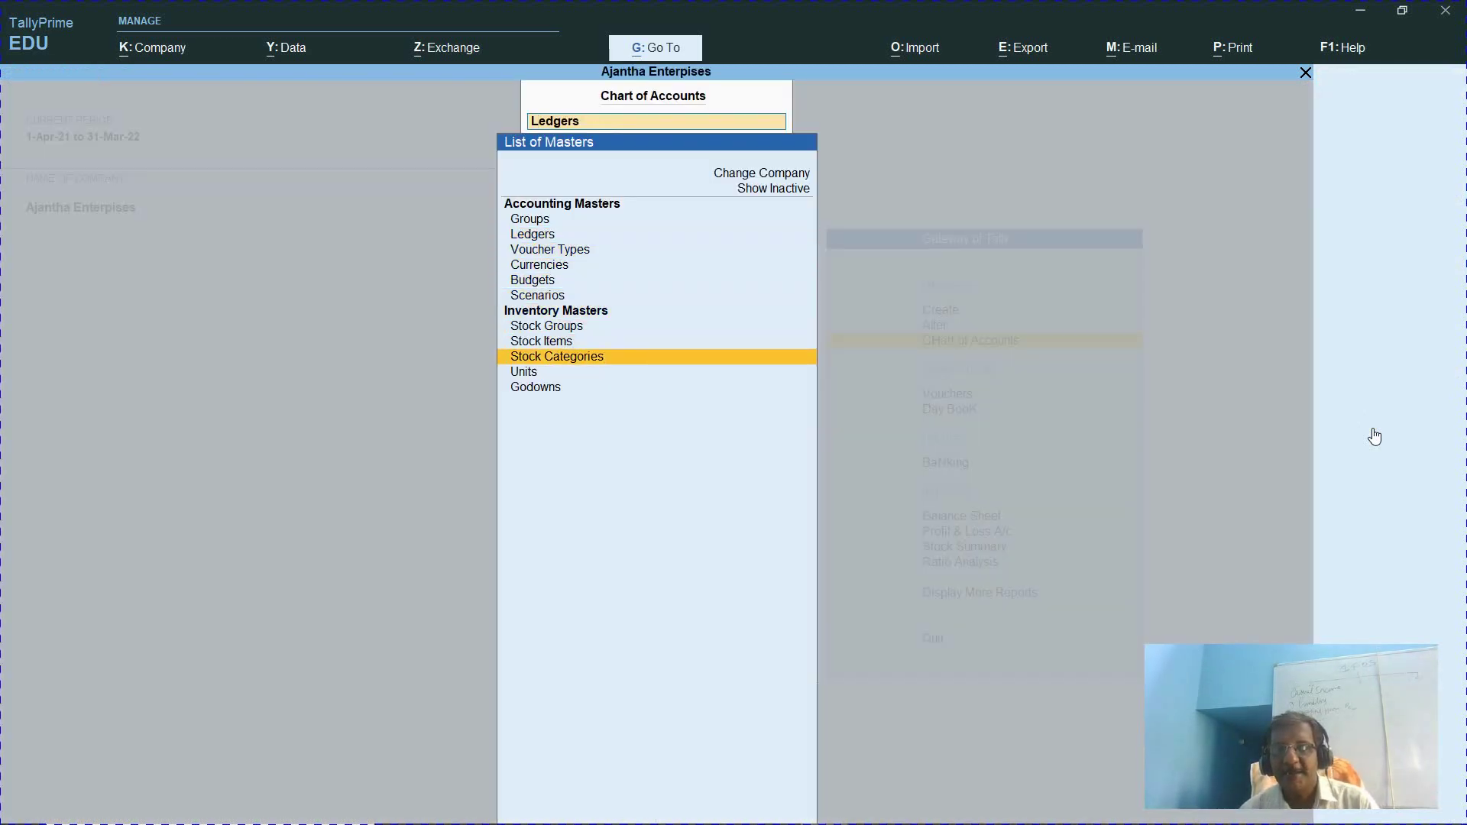
pyautogui.press('Return')
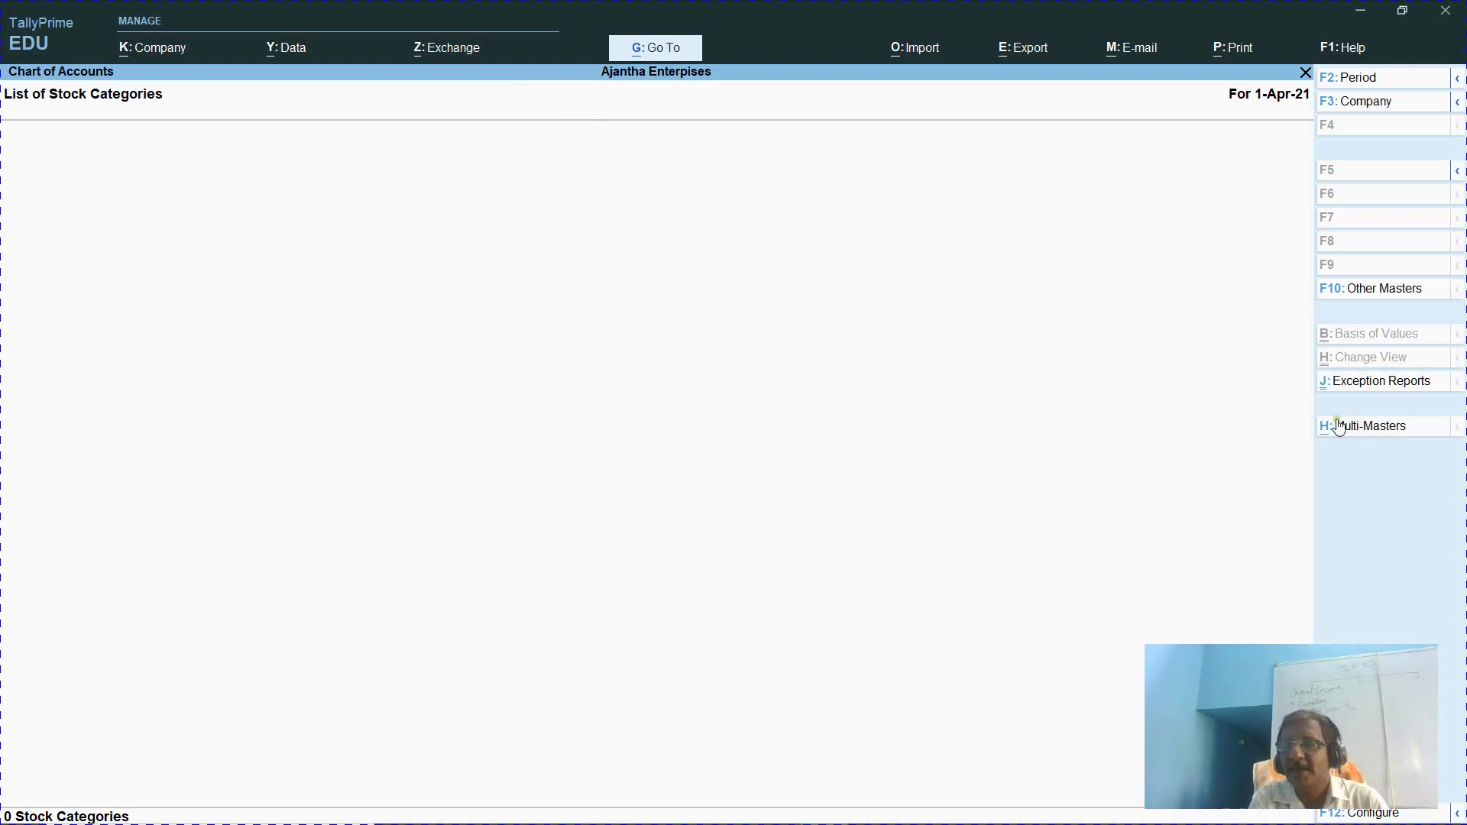
pyautogui.click(1335, 428)
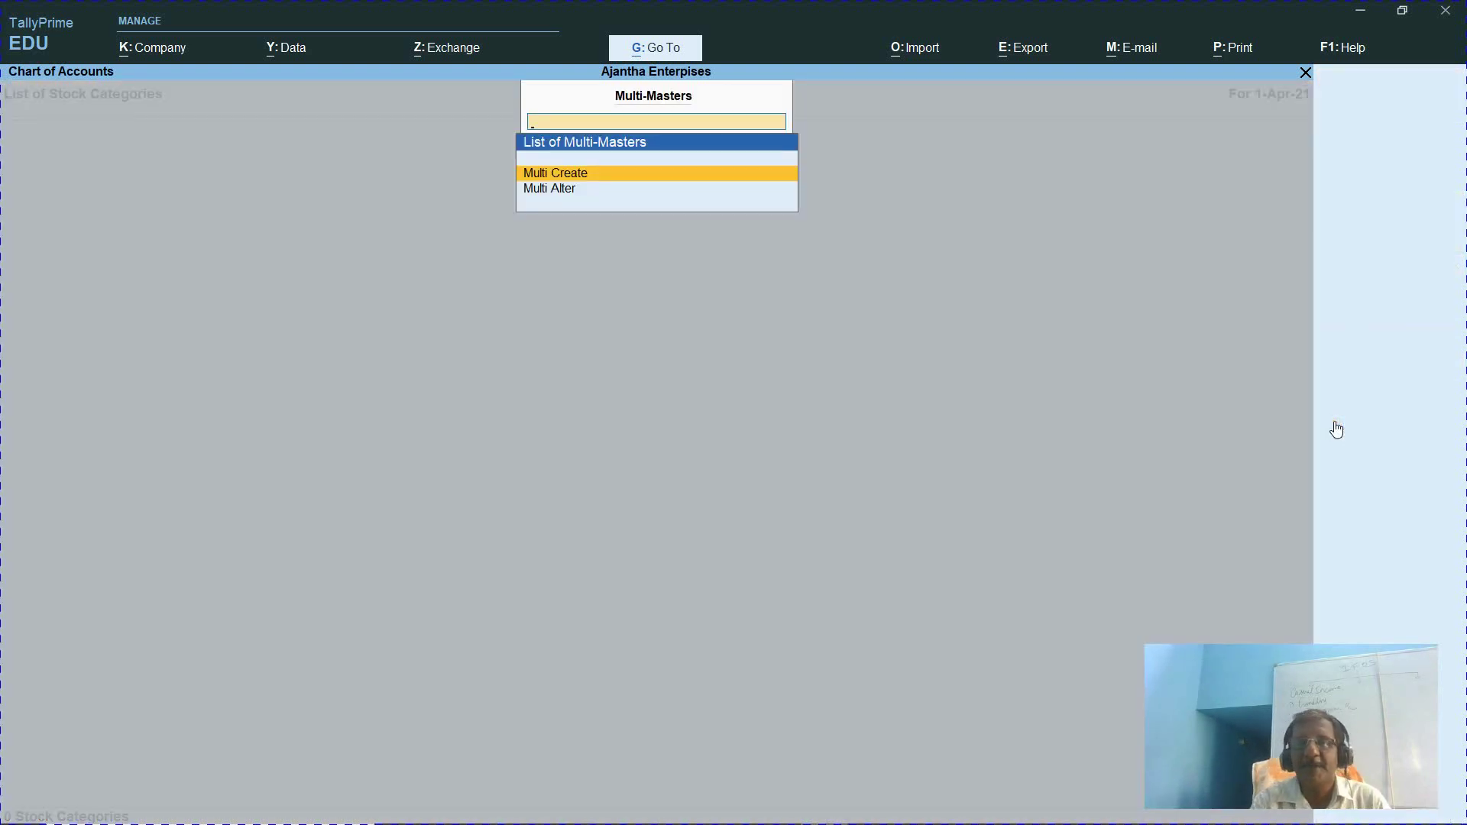
pyautogui.press('Return')
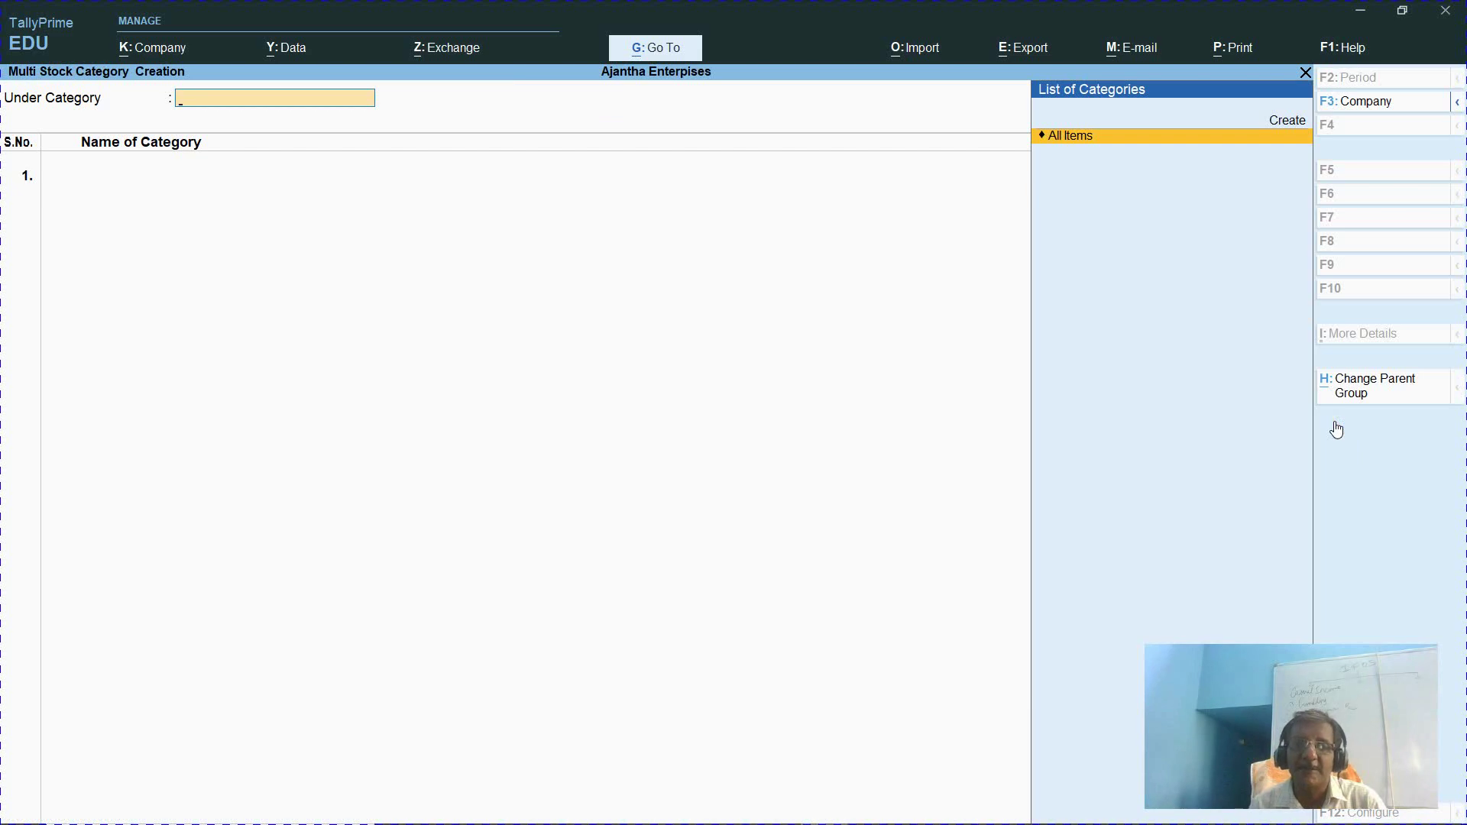
pyautogui.press('Return')
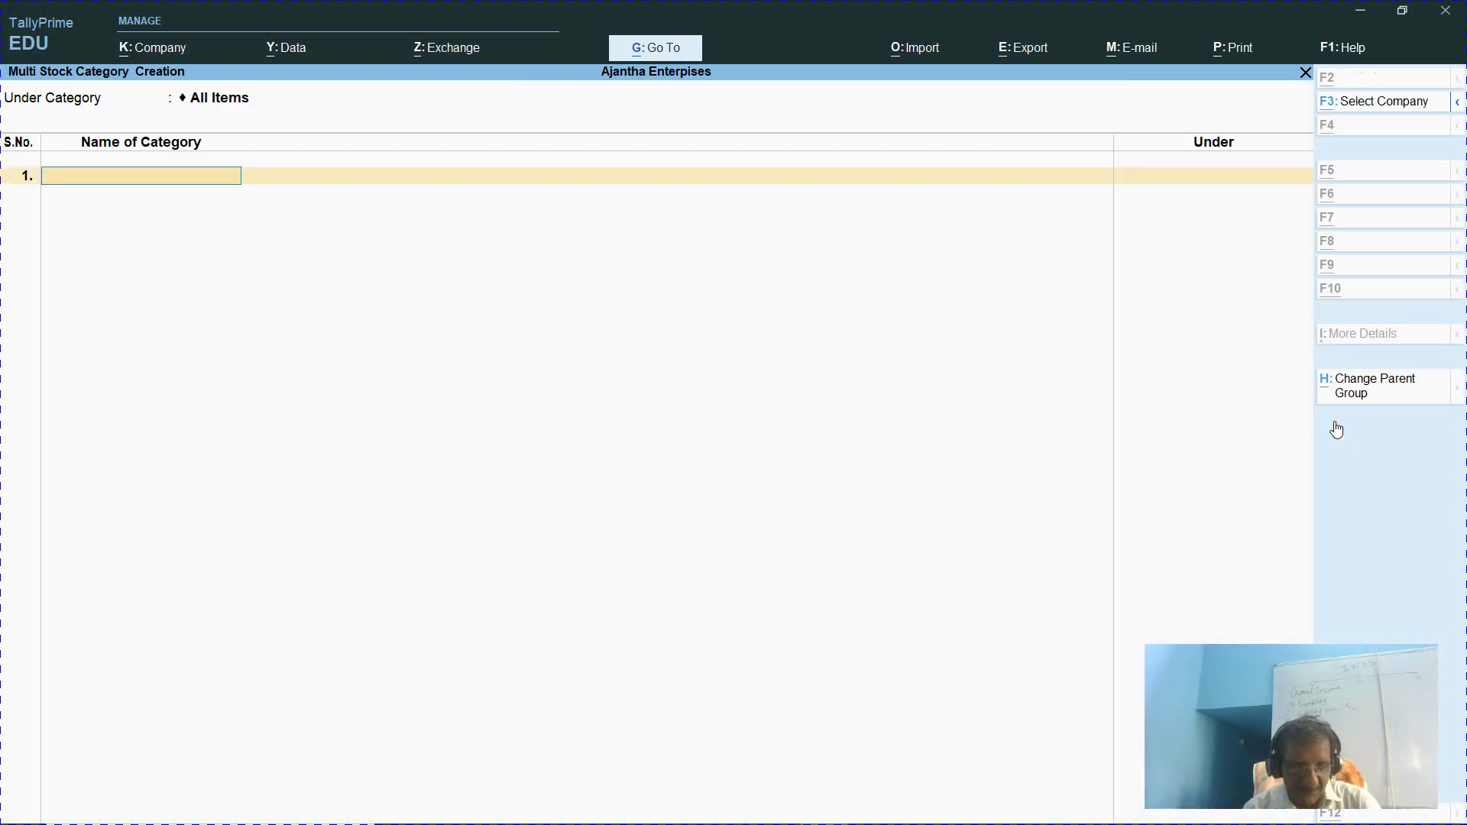
pyautogui.hotkey('alt', 'Tab')
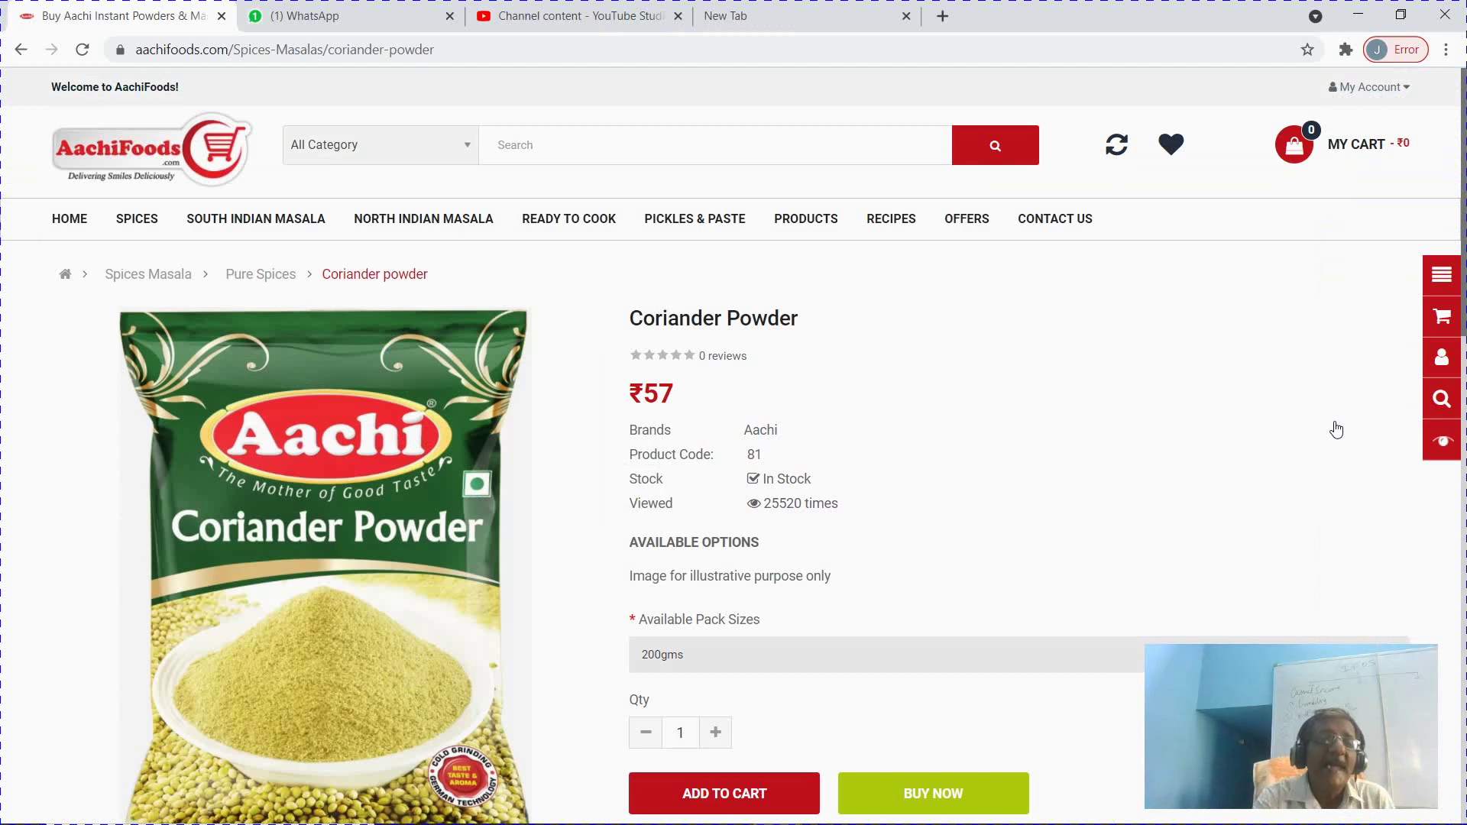
# Check the seven Pure Spices powders under the AachiFoods SPICES menu, then return to TallyPrime
pyautogui.moveTo(138, 222)
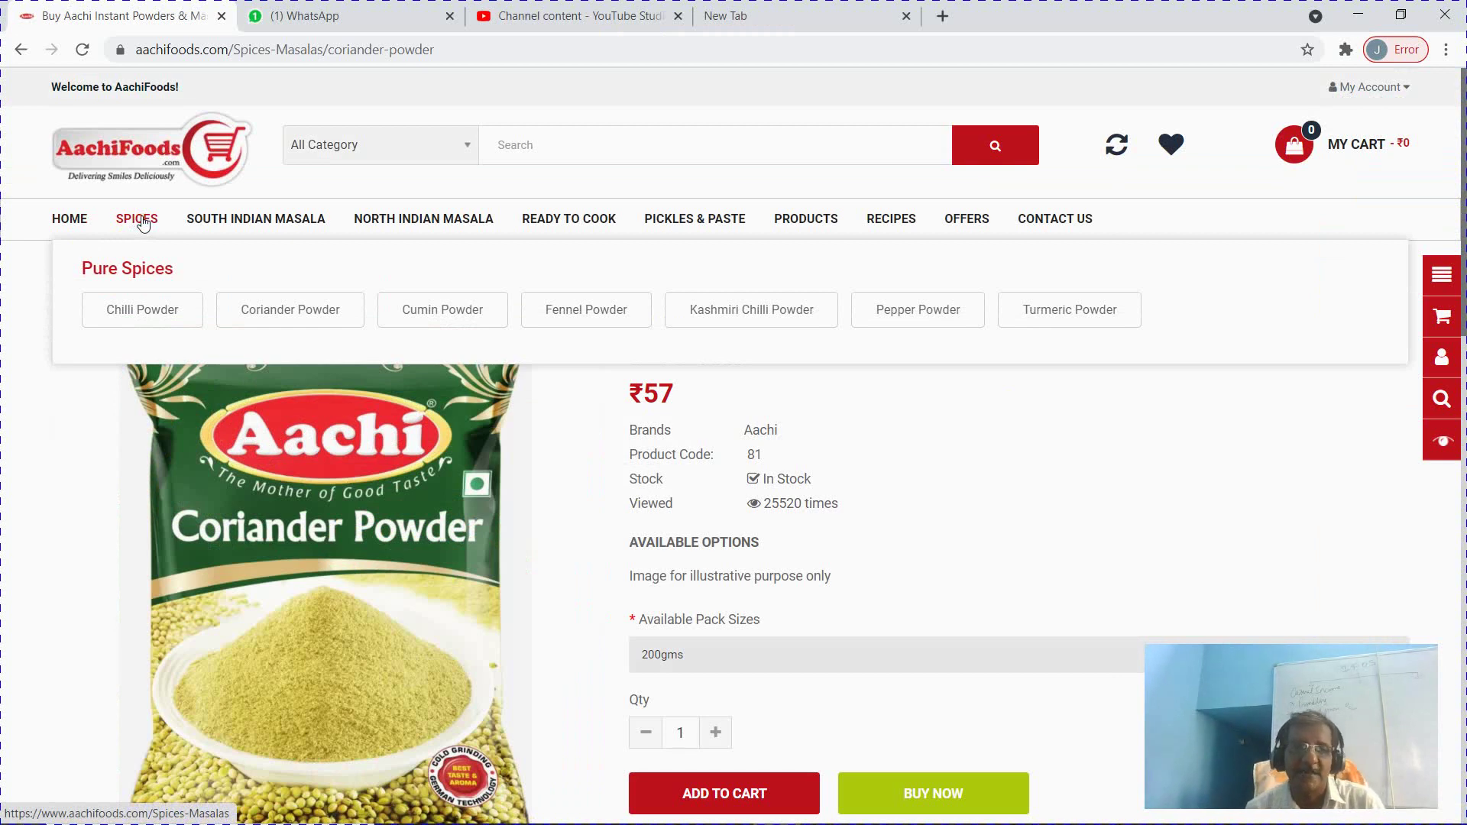
pyautogui.hotkey('alt', 'Tab')
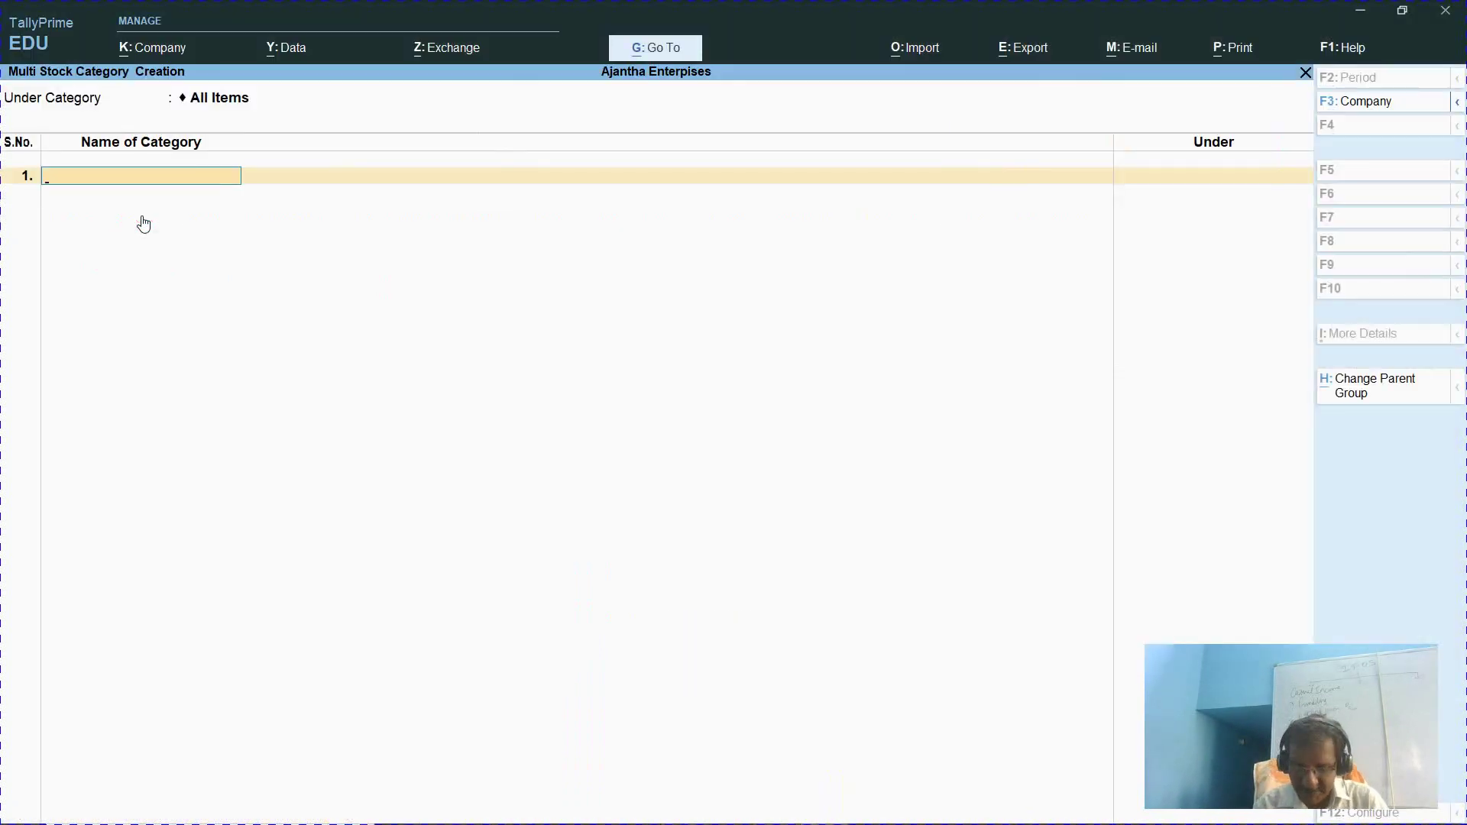
# Add Pure Spices under Primary and check the next category names on AachiFoods
pyautogui.write('Pure Spice')
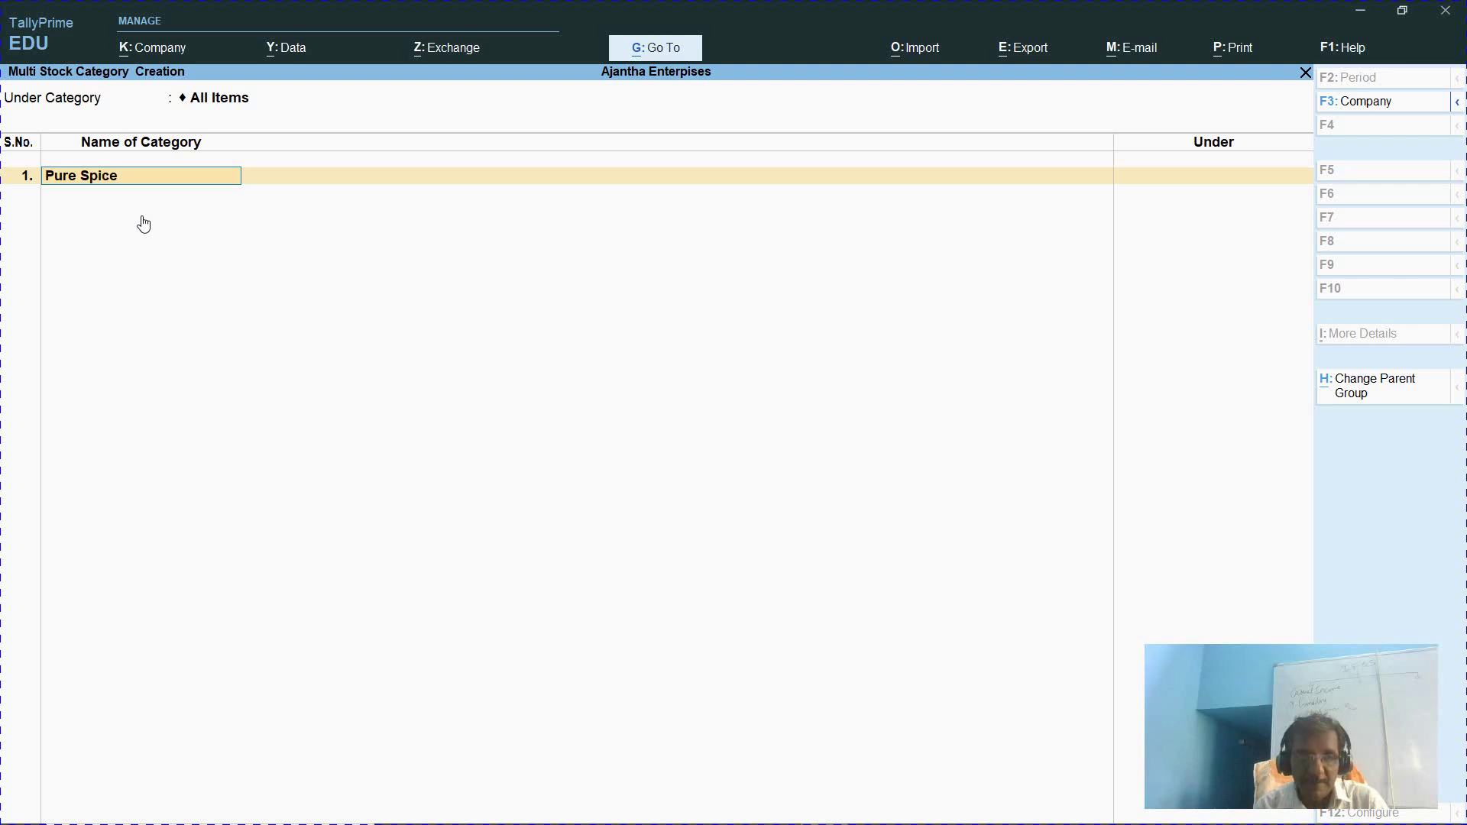
pyautogui.write('s')
pyautogui.press('Return')
pyautogui.press('Return')
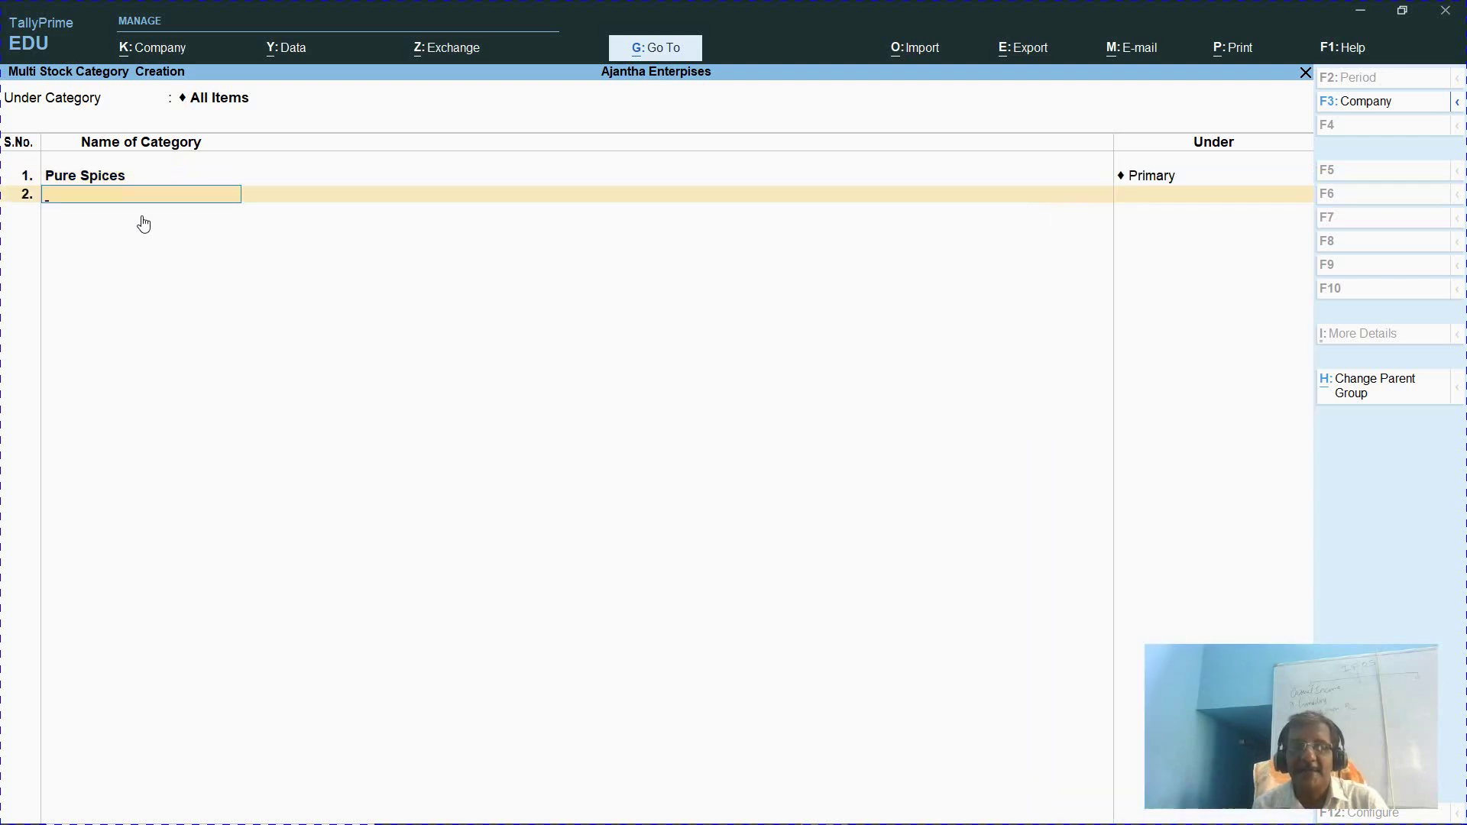
pyautogui.hotkey('alt', 'Tab')
pyautogui.moveTo(218, 226)
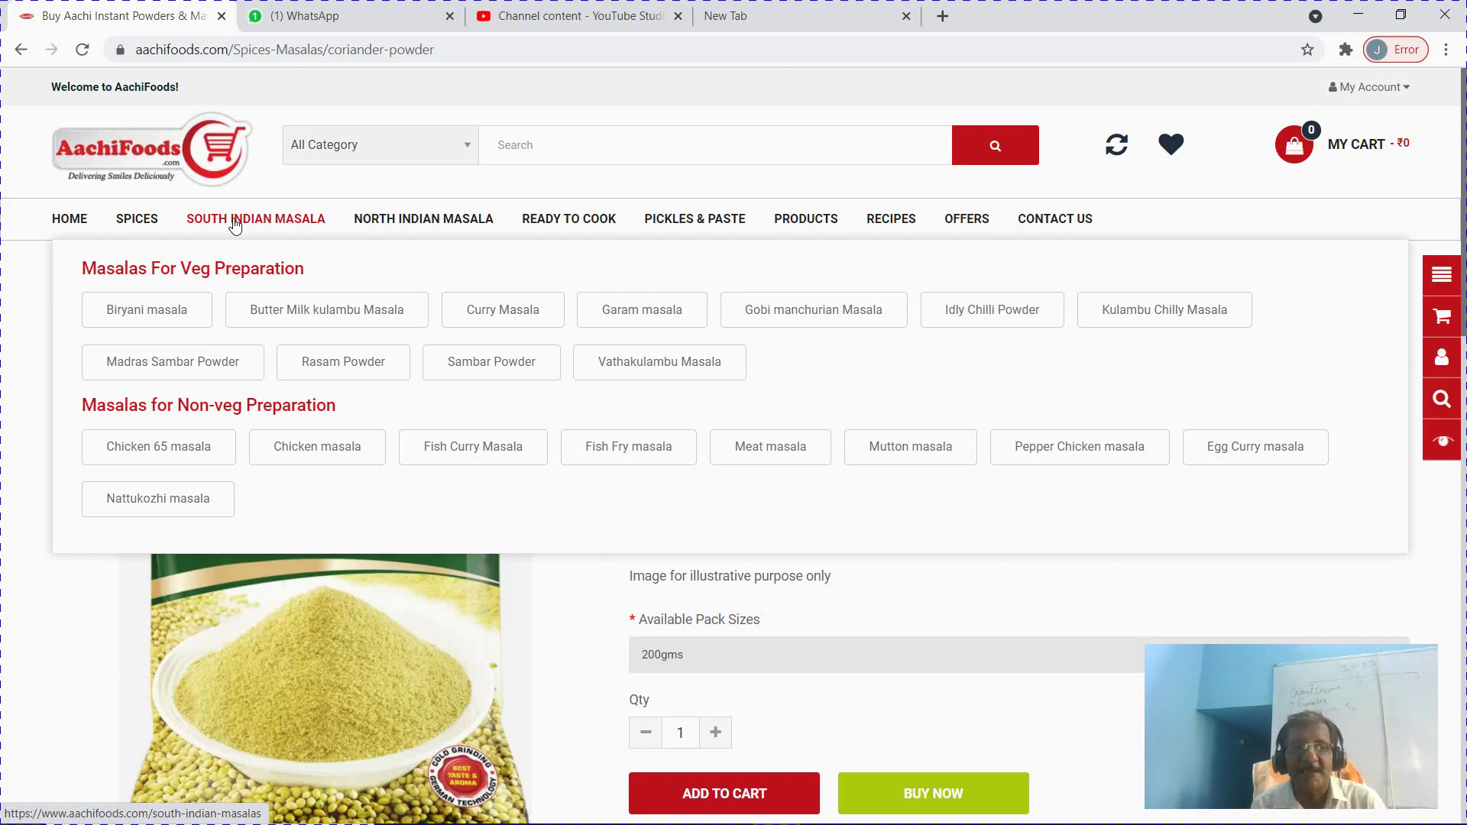
pyautogui.hotkey('alt', 'Tab')
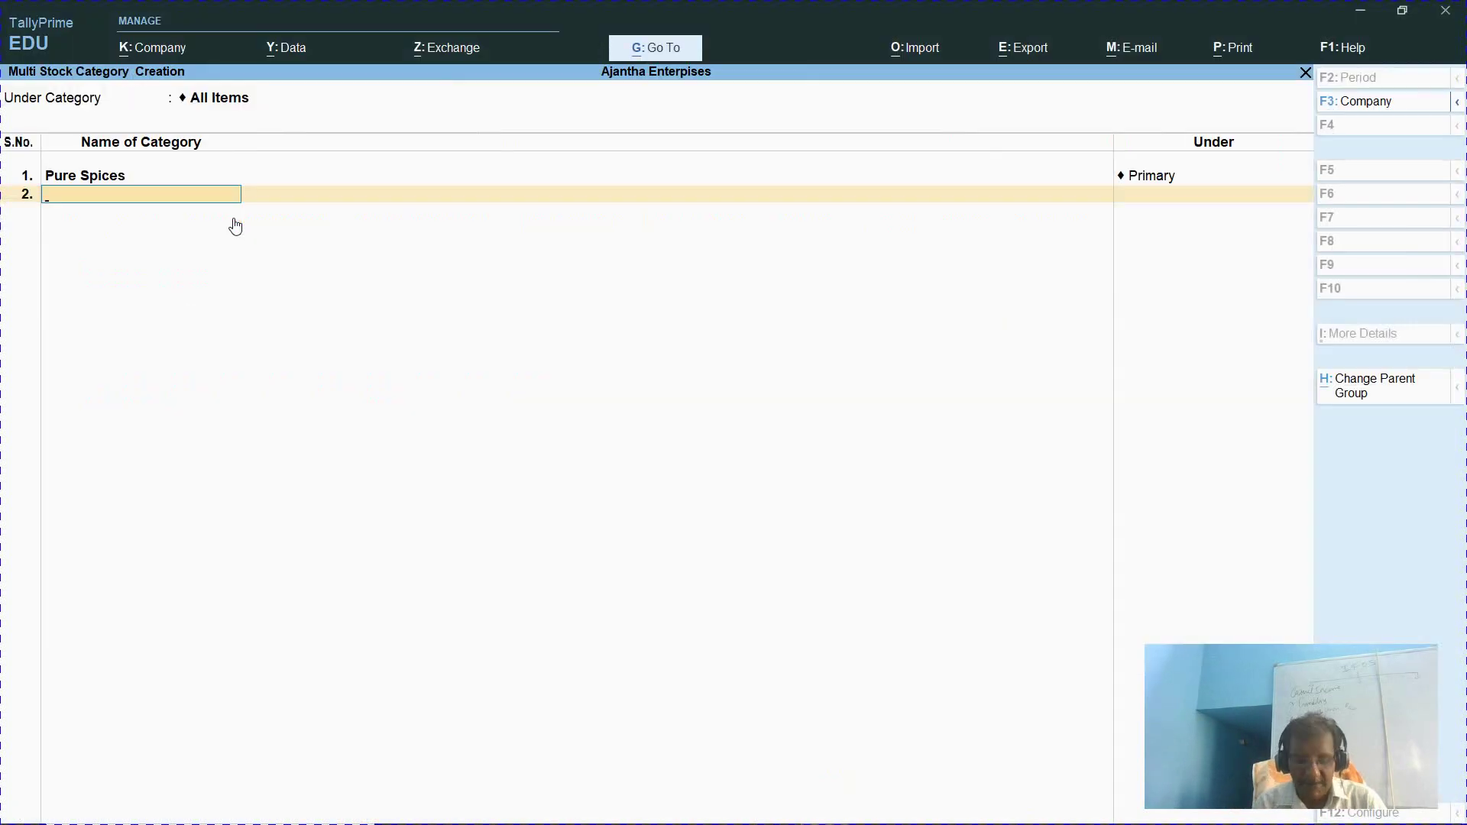
# Add South Indian Veg Masala and South Indian Non Veg Masala under Primary
pyautogui.write('South Ind')
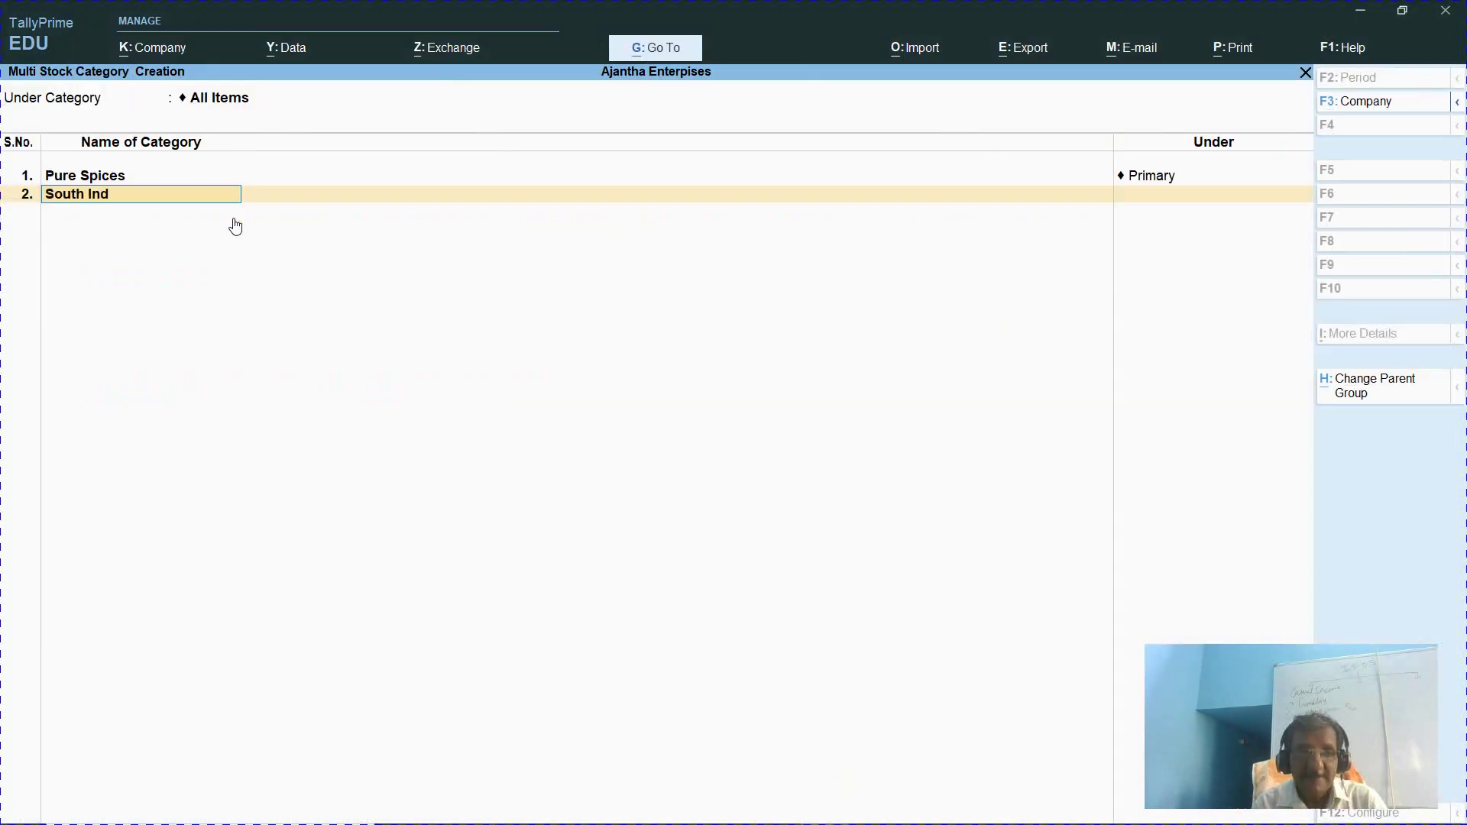
pyautogui.write('ian Veg')
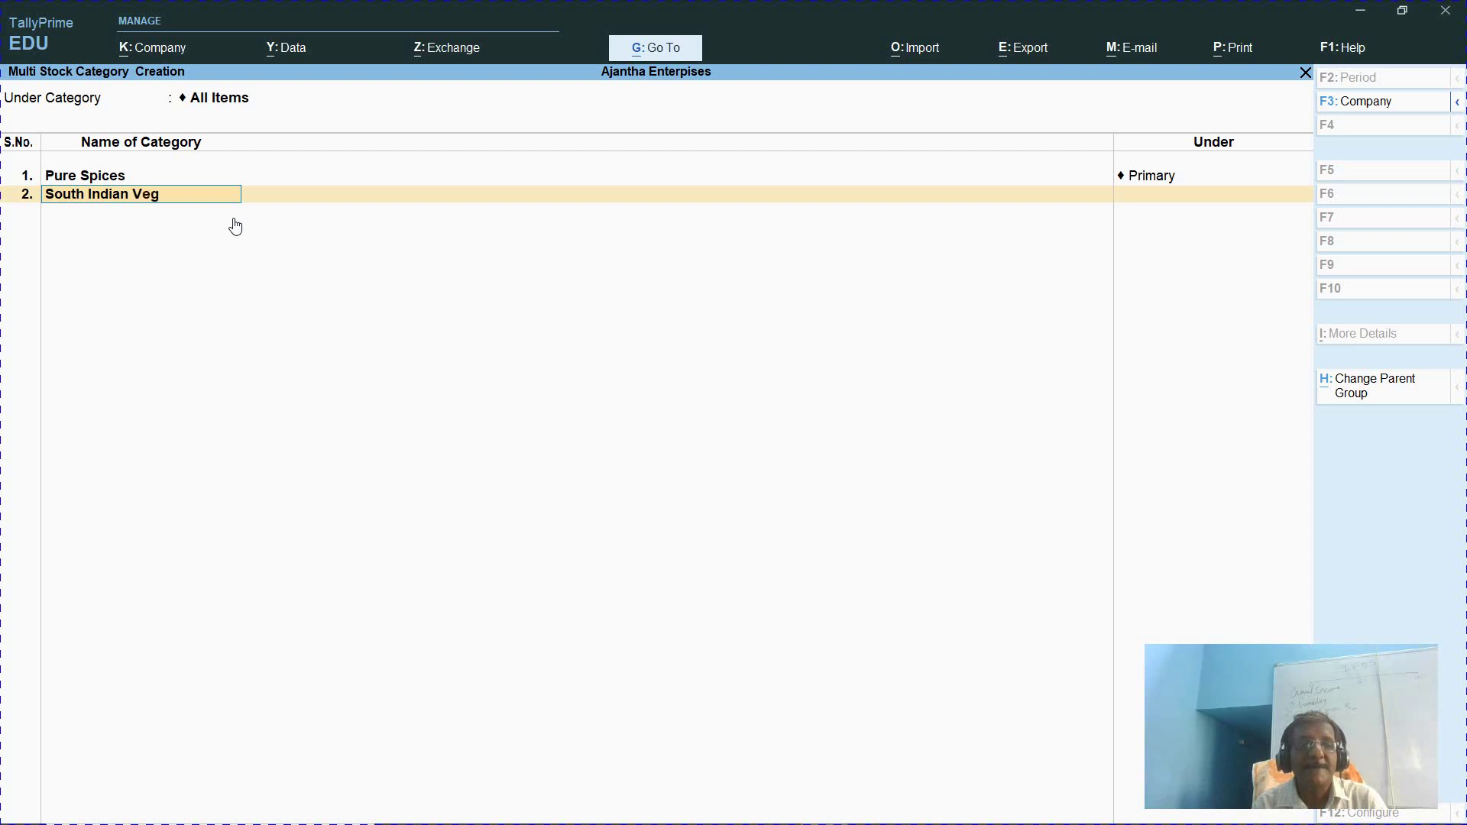
pyautogui.write(' Masala')
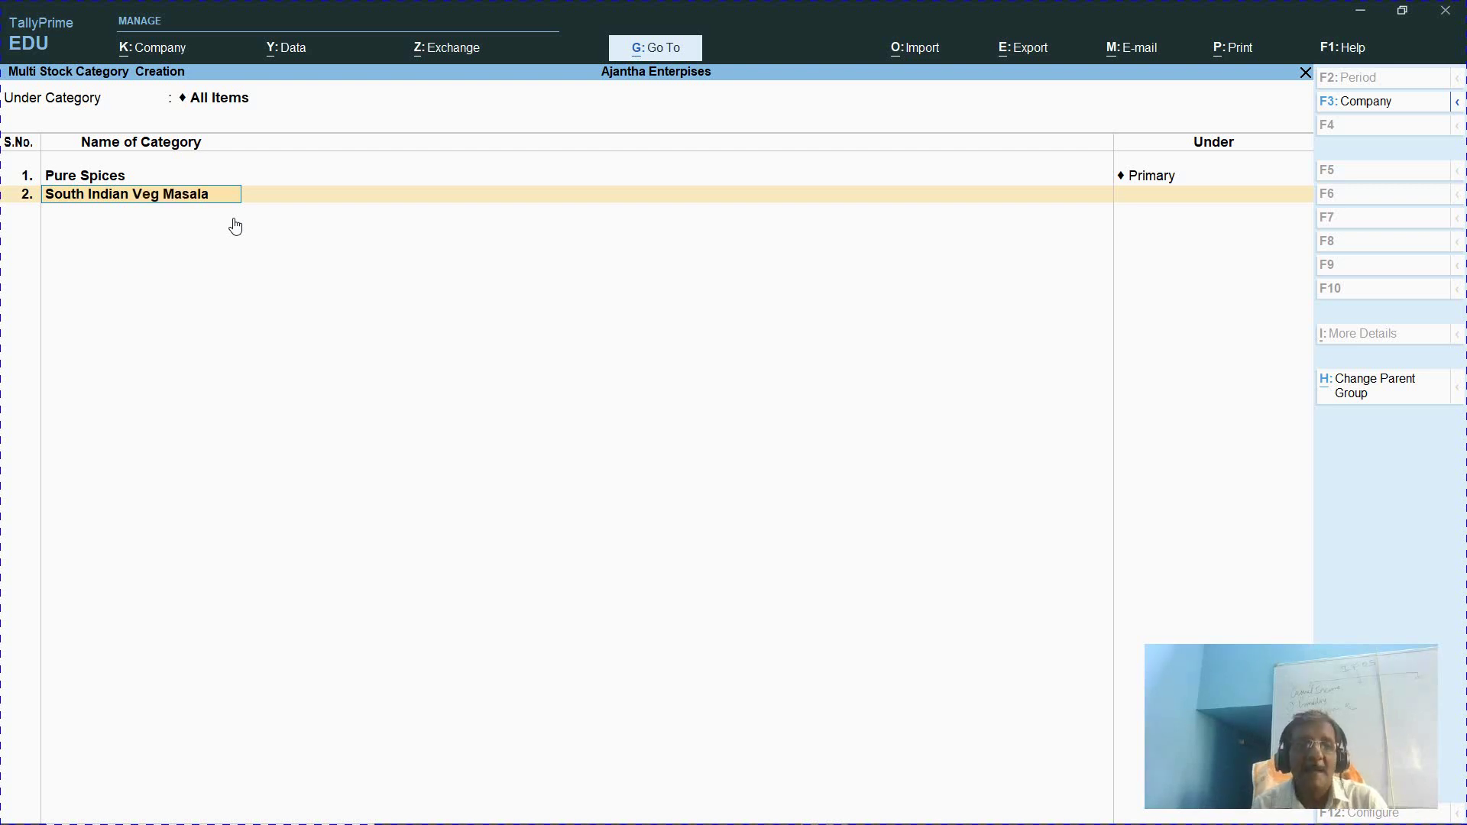
pyautogui.press('Return')
pyautogui.press('Return')
pyautogui.write('Sout')
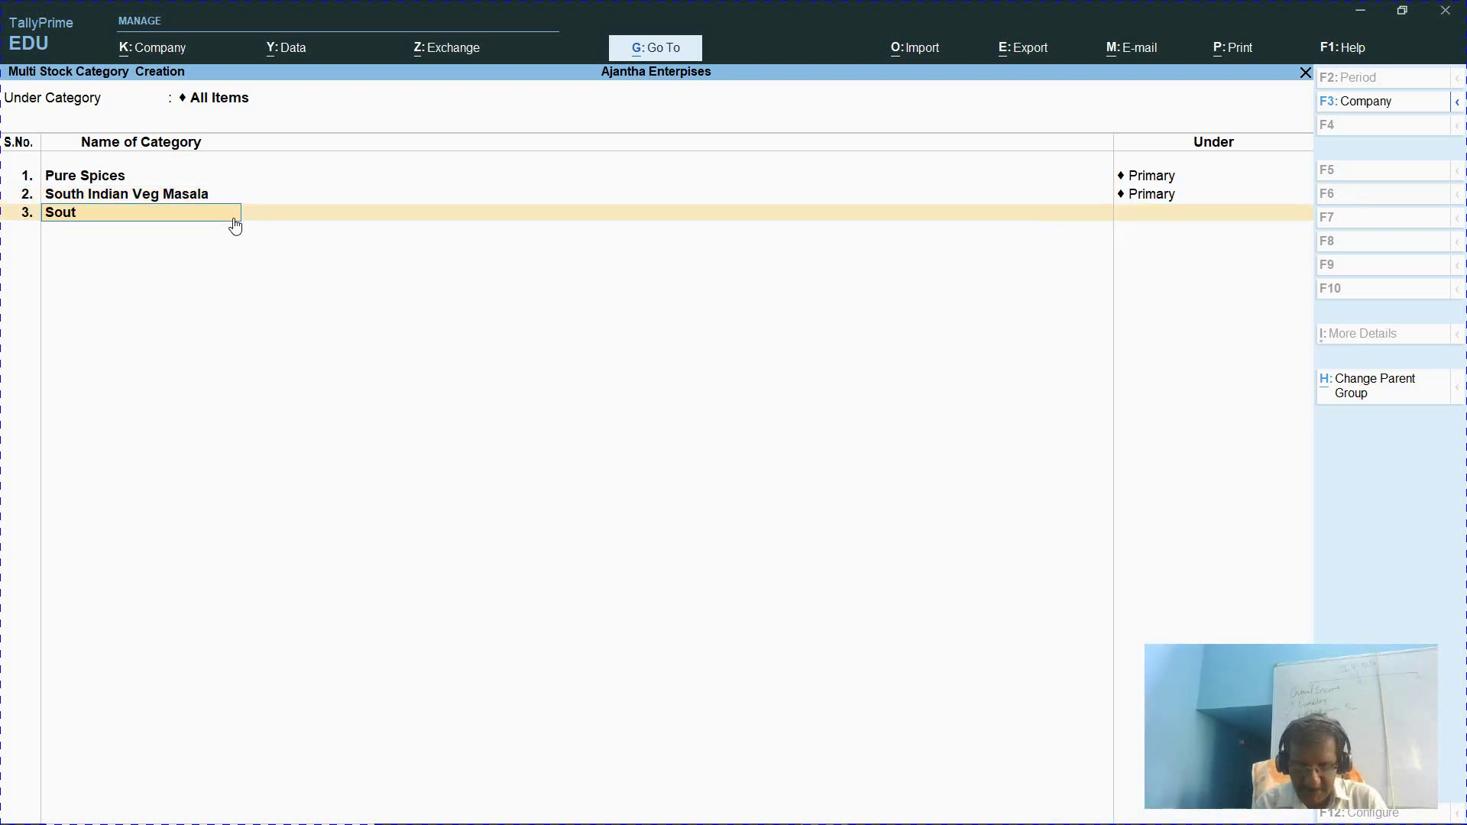
pyautogui.write('h Indian Non Vefg')
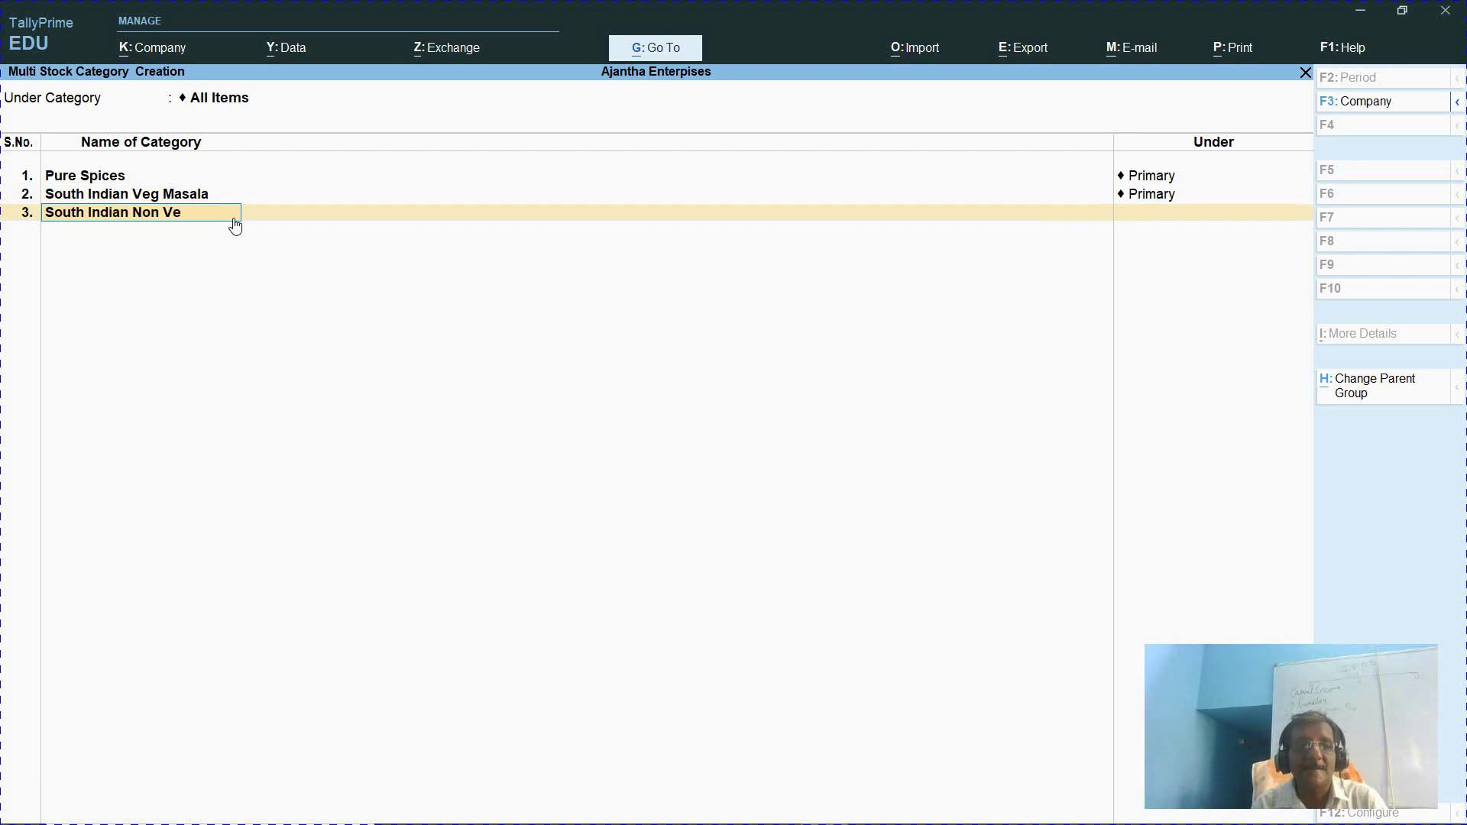
pyautogui.press('BackSpace')
pyautogui.press('BackSpace')
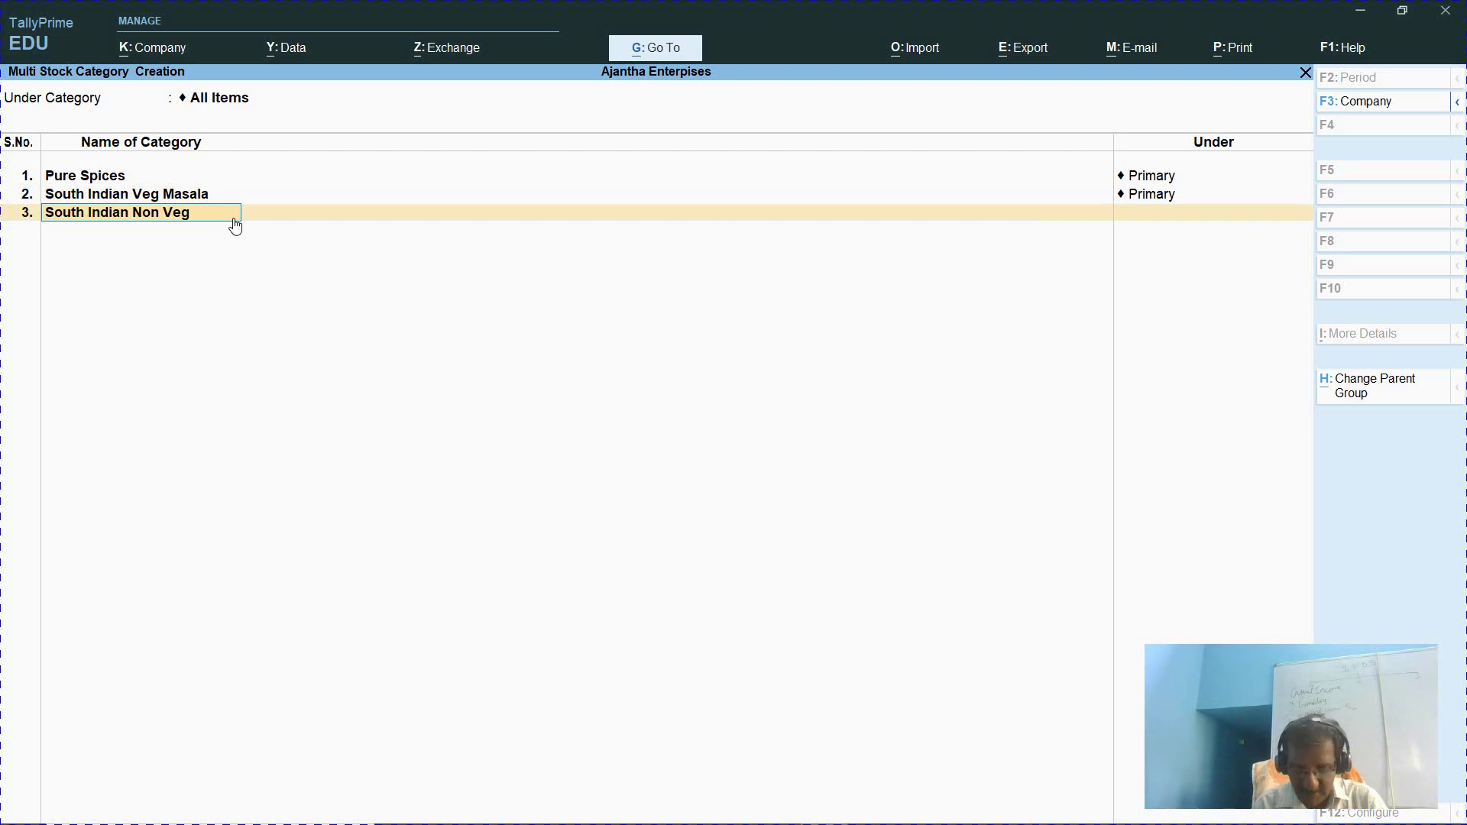
pyautogui.write('Masala')
pyautogui.press('Return')
pyautogui.press('Return')
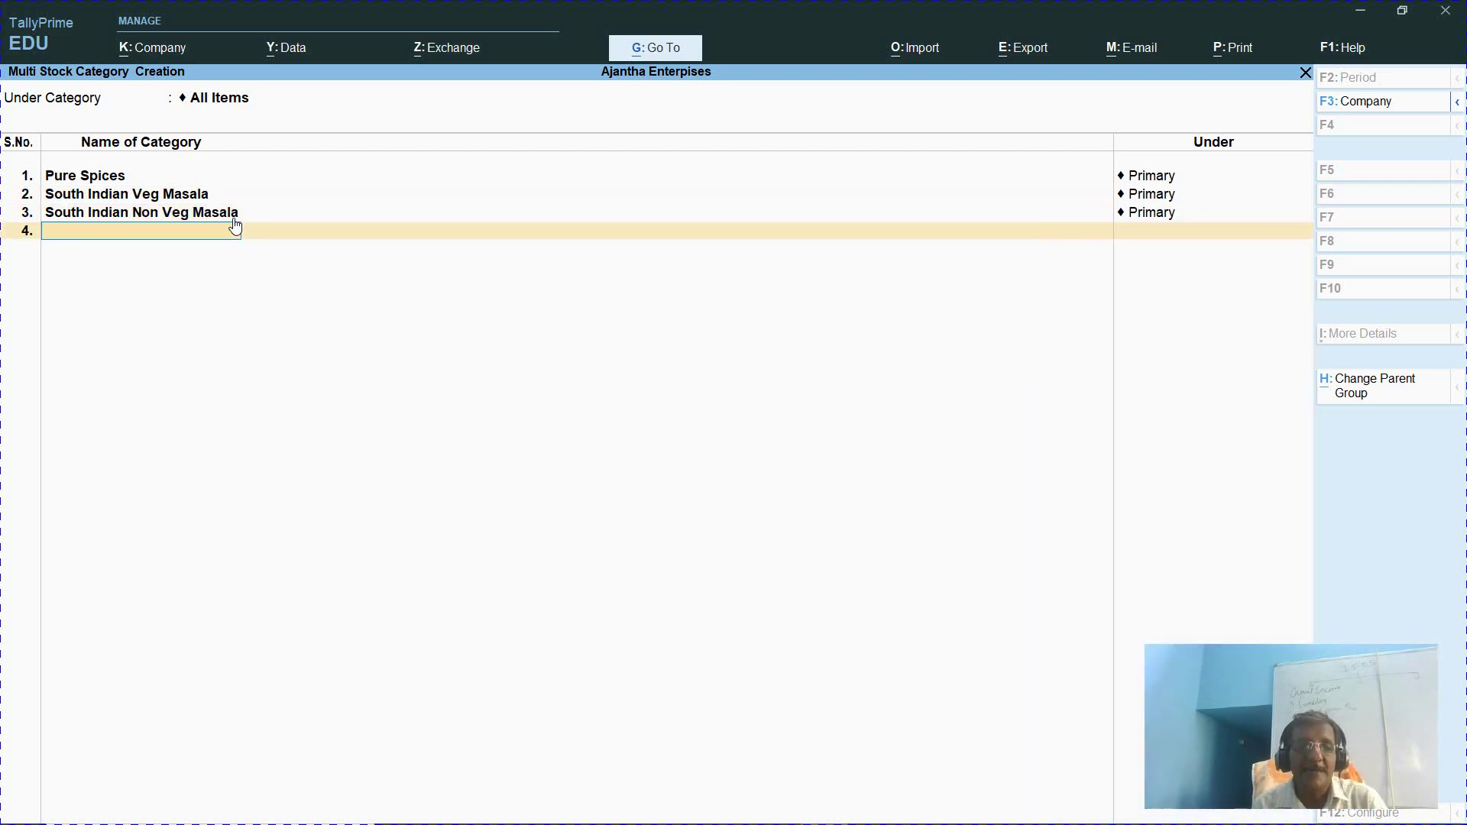
# Add North Indian Veg Masala and North Indian Non Veg Masala under Primary
pyautogui.write('Sount')
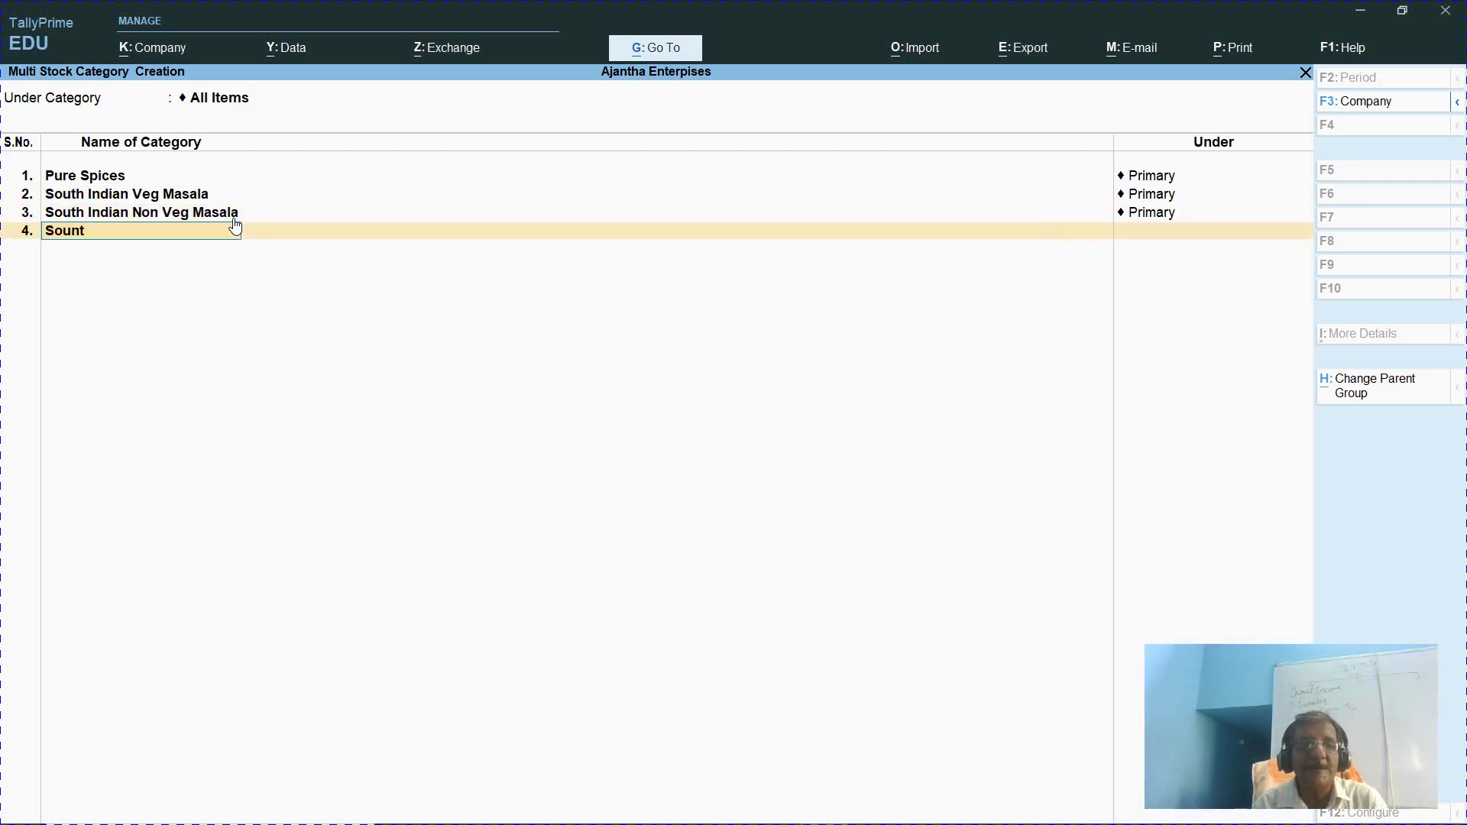
pyautogui.write(' Indian Ve')
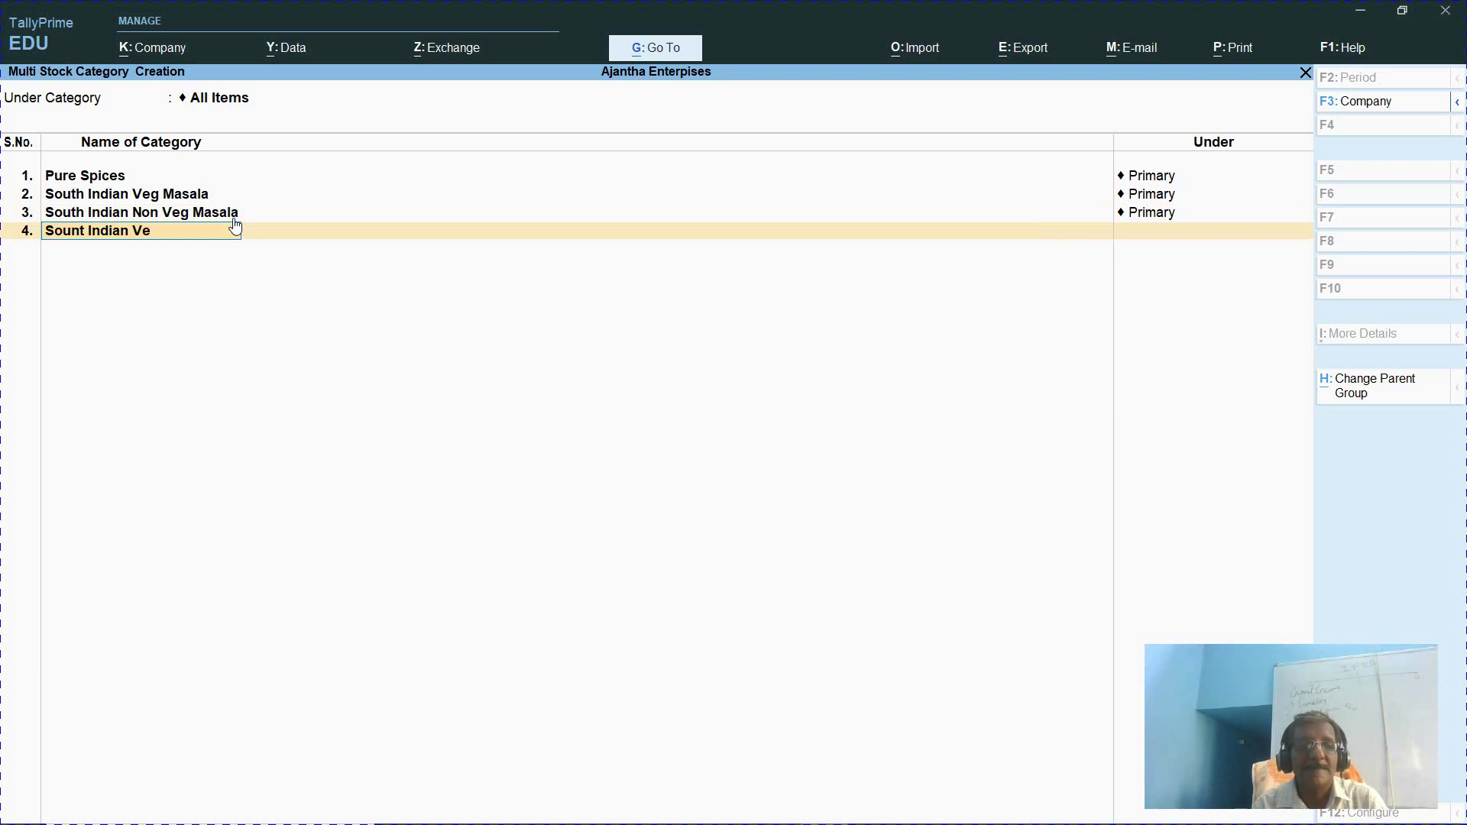
pyautogui.press('BackSpace')
pyautogui.press('BackSpace')
pyautogui.press('BackSpace')
pyautogui.press('BackSpace')
pyautogui.press('BackSpace')
pyautogui.press('BackSpace')
pyautogui.press('BackSpace')
pyautogui.press('BackSpace')
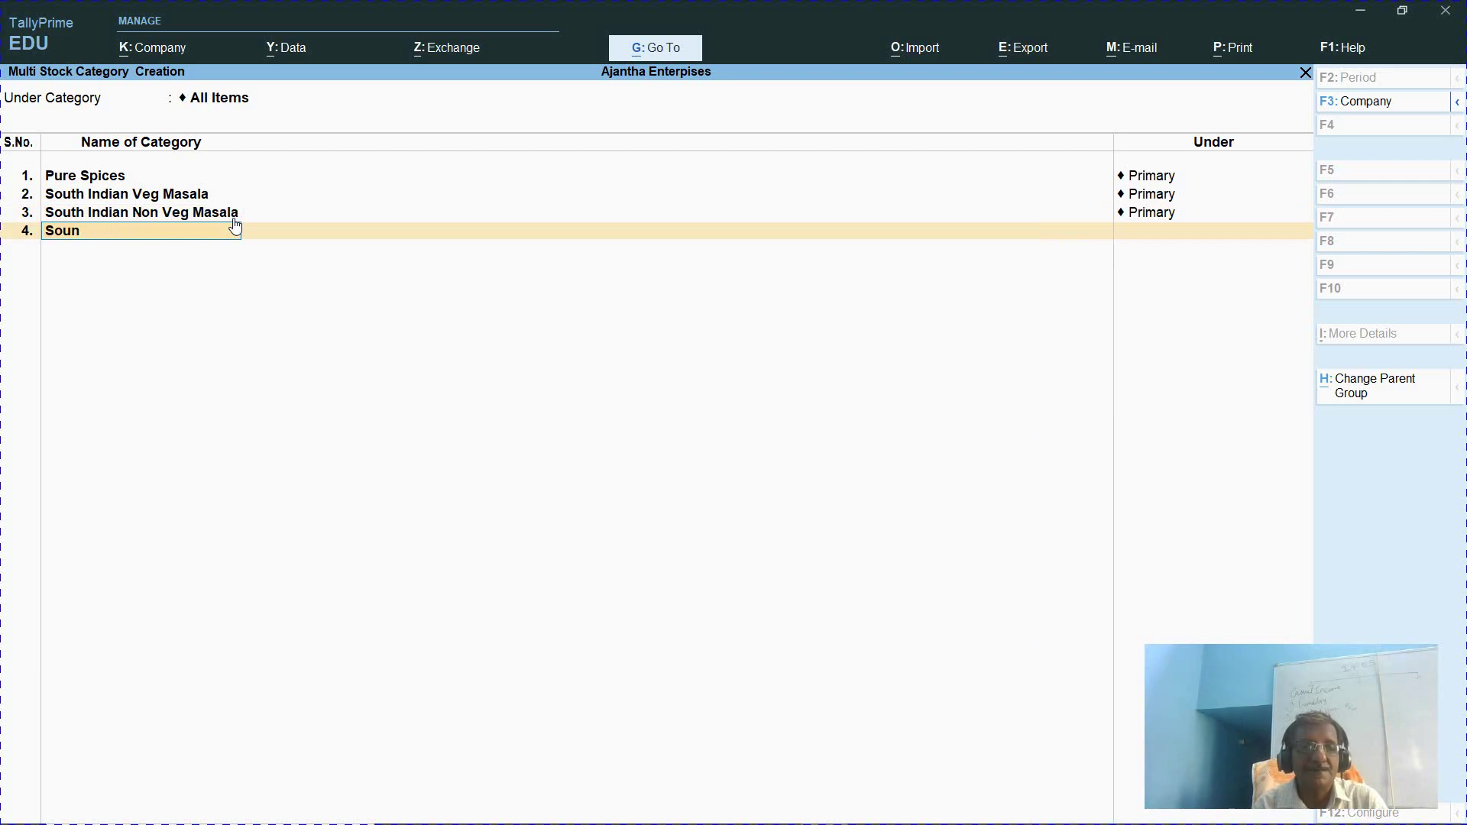
pyautogui.press('BackSpace')
pyautogui.press('BackSpace')
pyautogui.press('BackSpace')
pyautogui.press('BackSpace')
pyautogui.write('No')
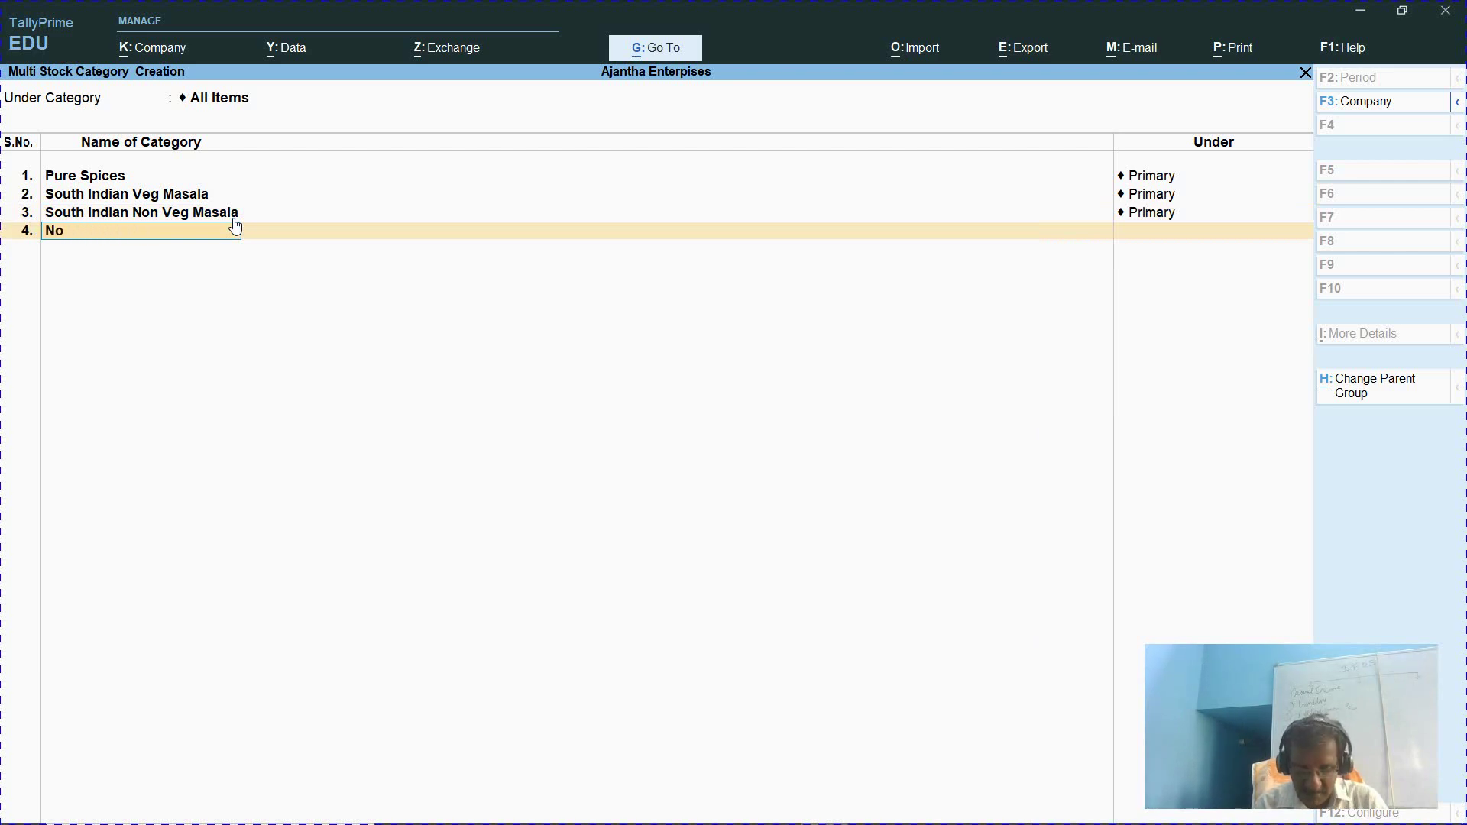
pyautogui.write('rth Indian')
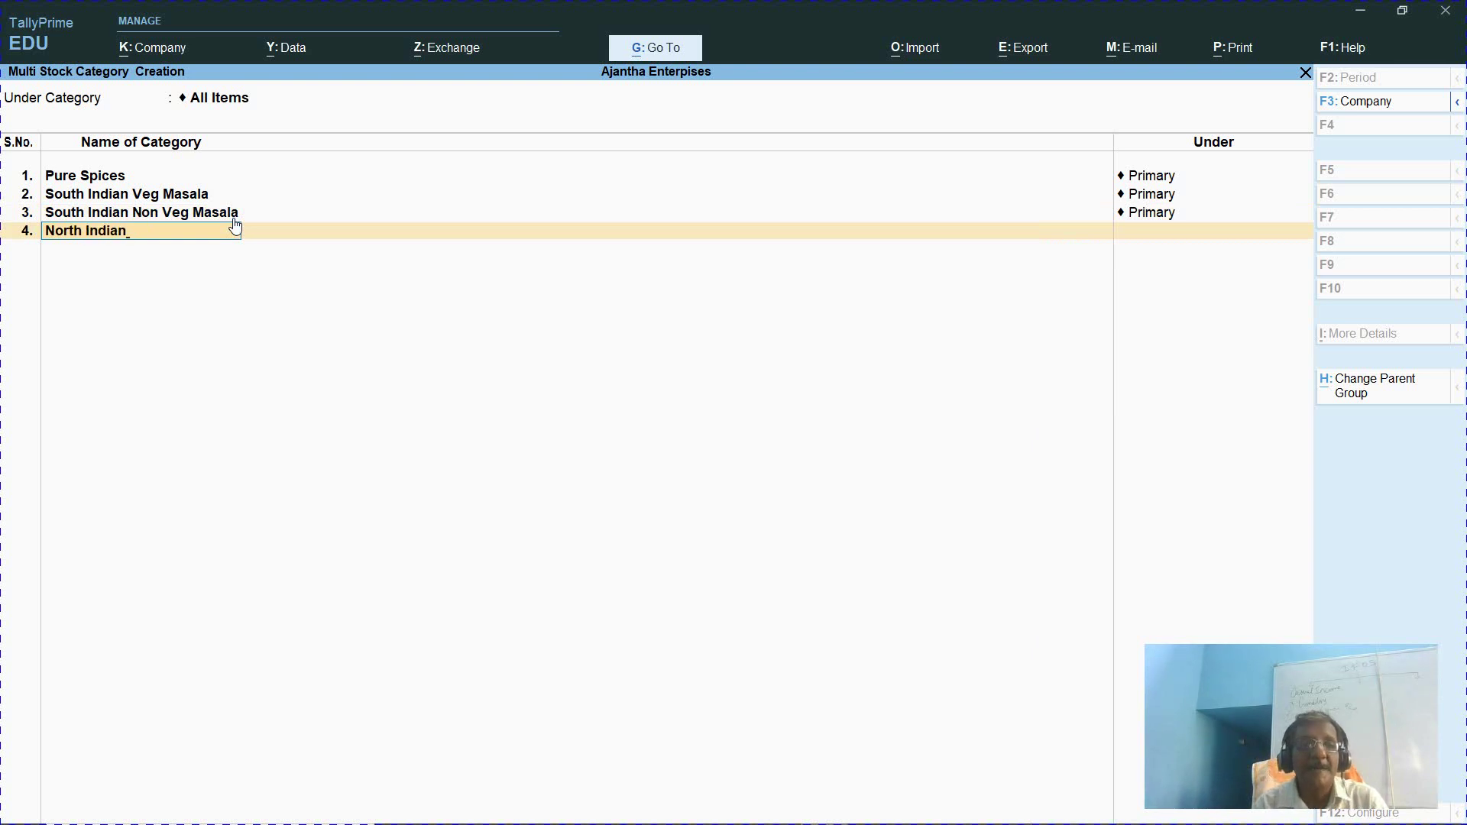
pyautogui.write(' Veg Maas')
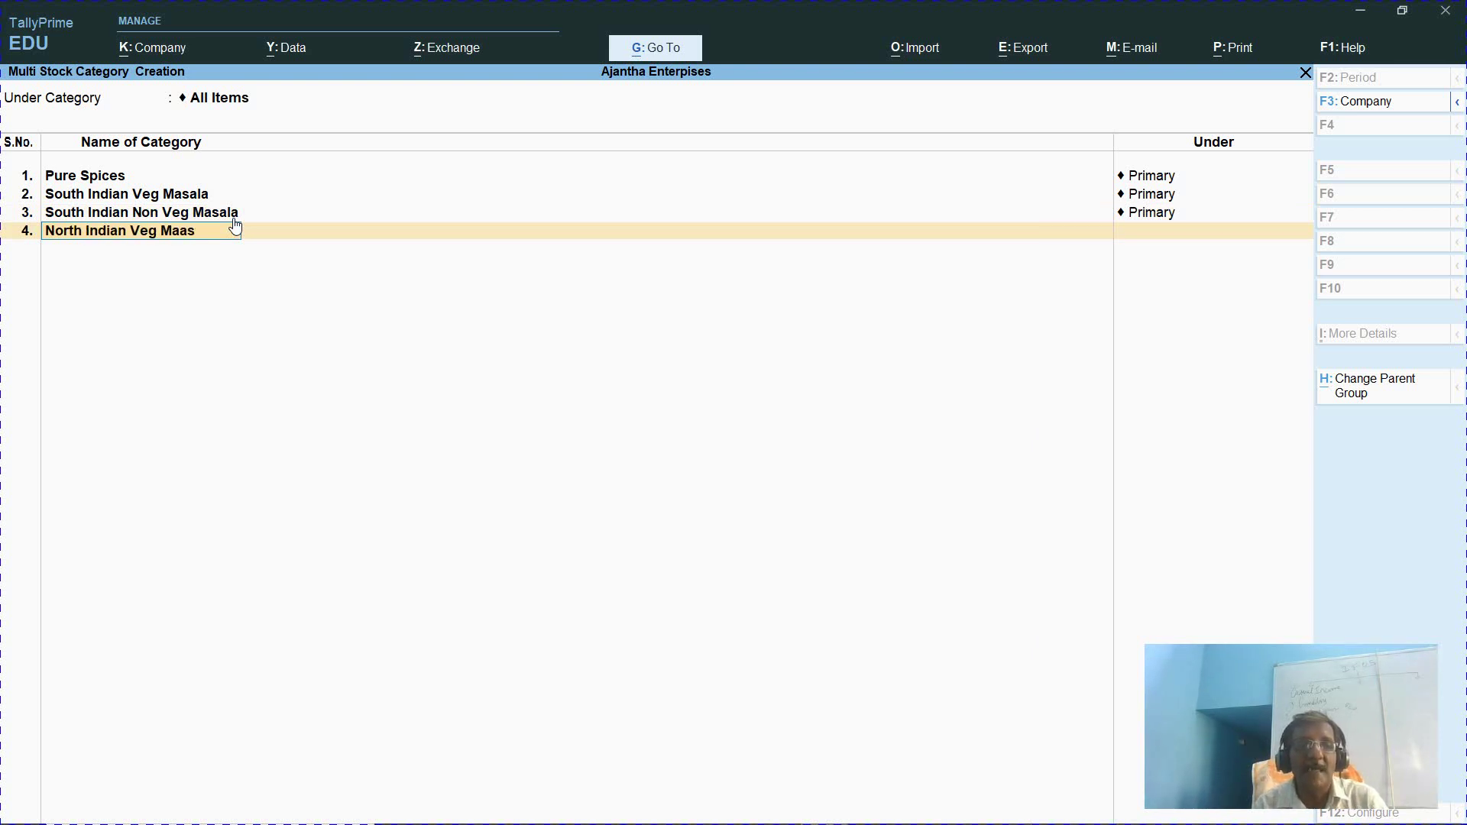
pyautogui.press('BackSpace')
pyautogui.press('BackSpace')
pyautogui.write('salka')
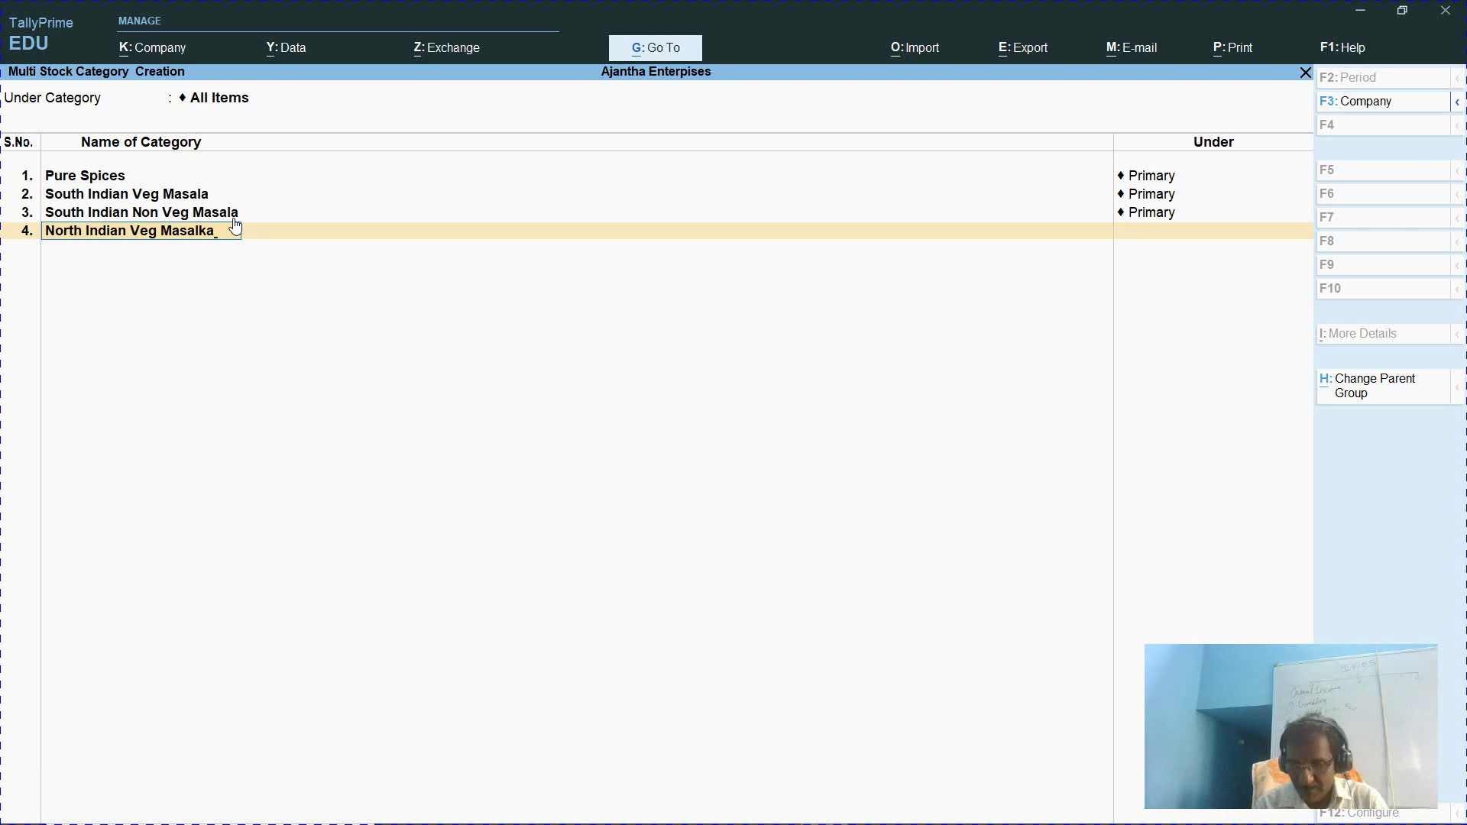
pyautogui.press('Return')
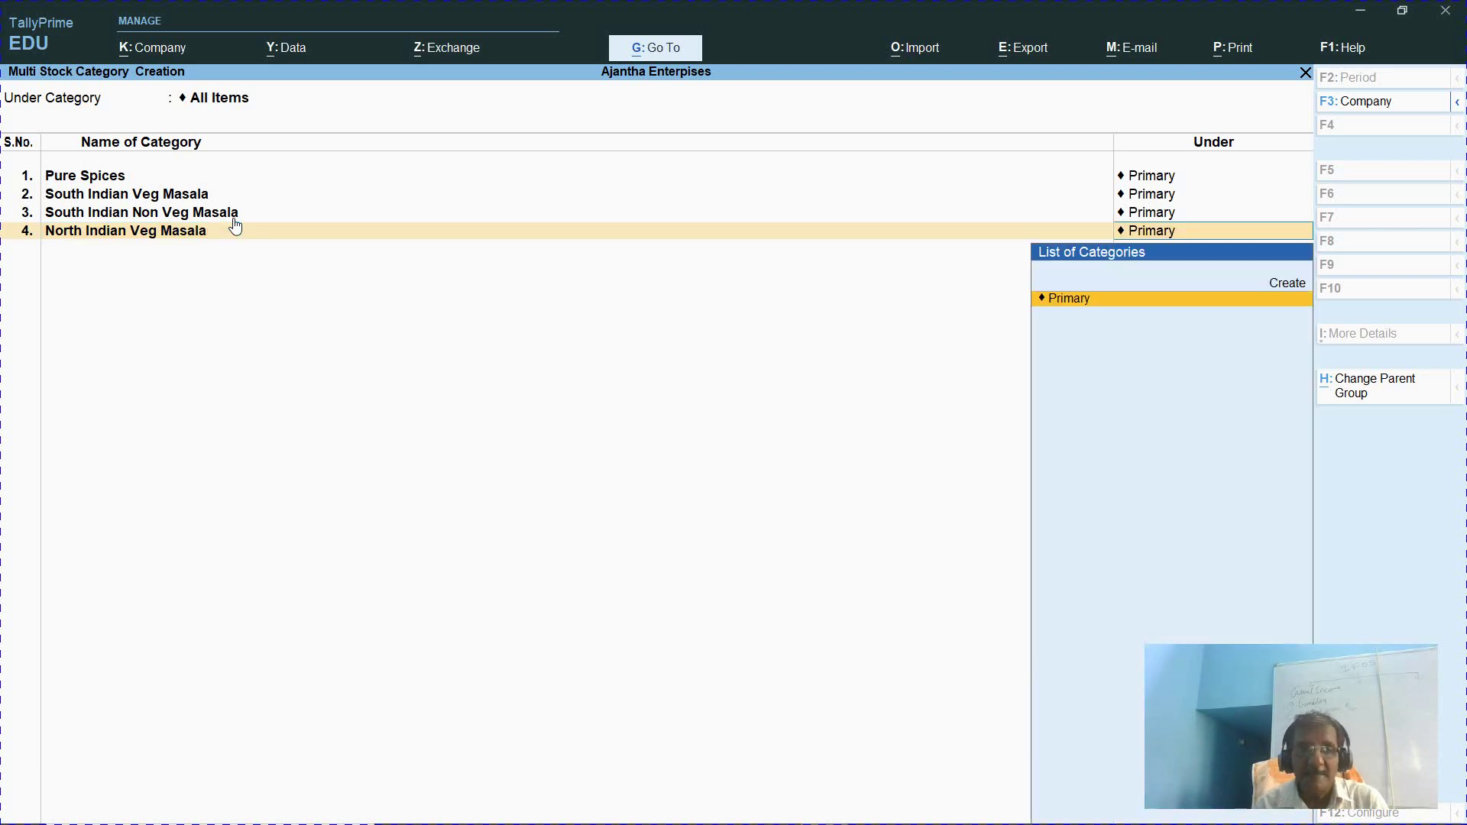
pyautogui.press('Return')
pyautogui.write('North')
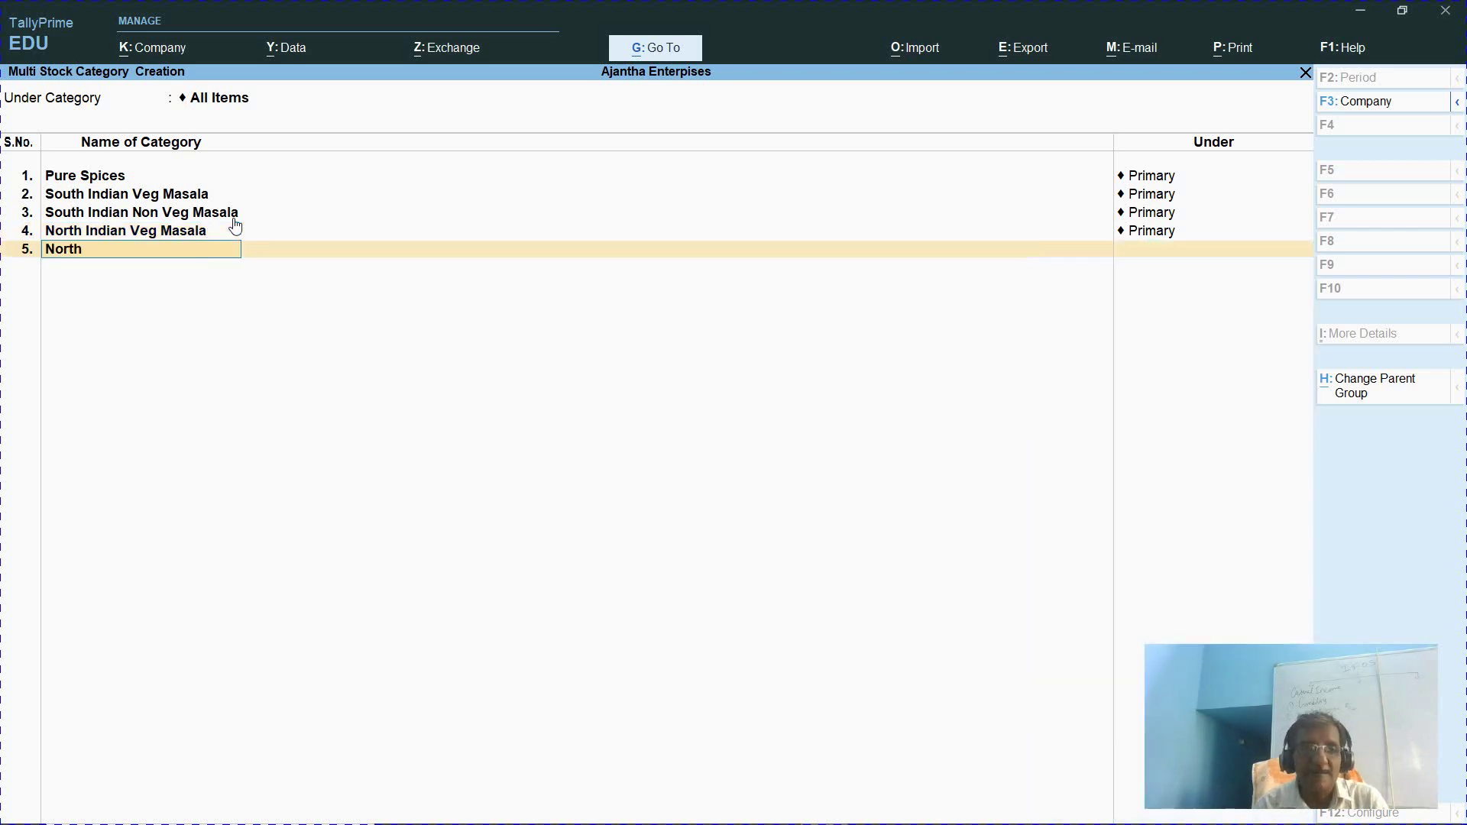
pyautogui.write(' Indina')
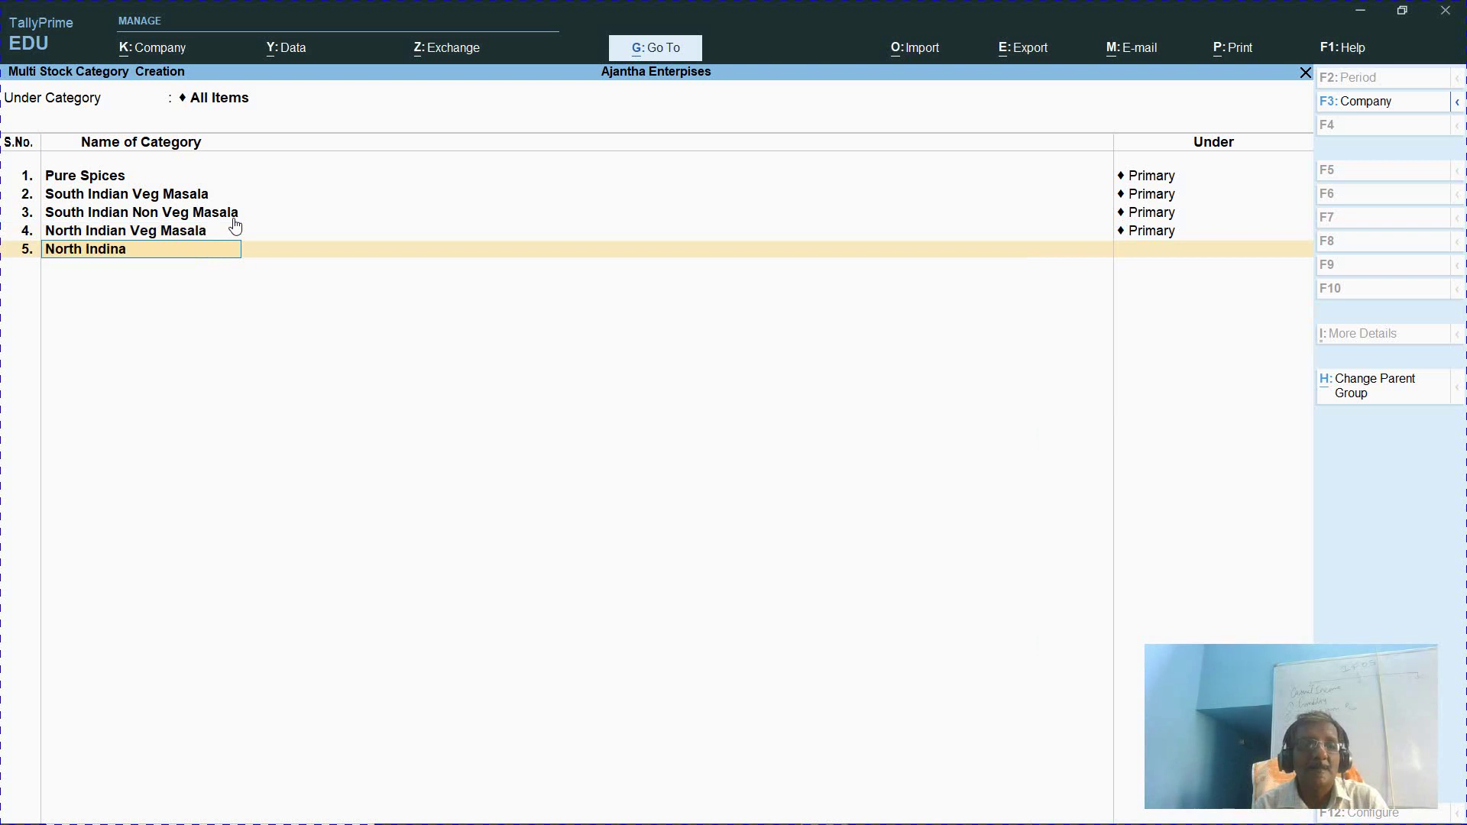
pyautogui.write('n Non Veg Masala')
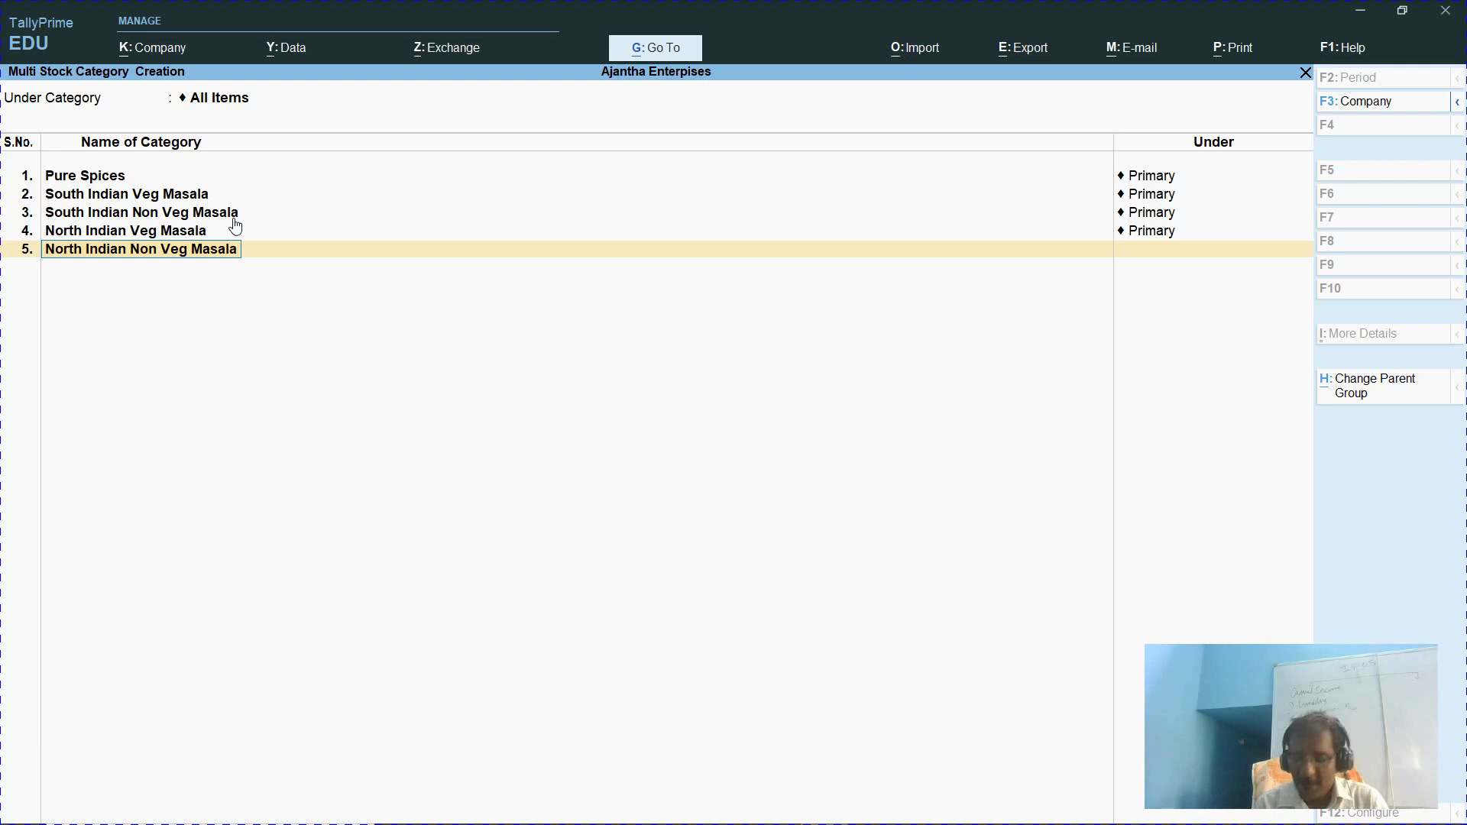
pyautogui.press('Return')
pyautogui.press('Return')
pyautogui.hotkey('alt', 'Tab')
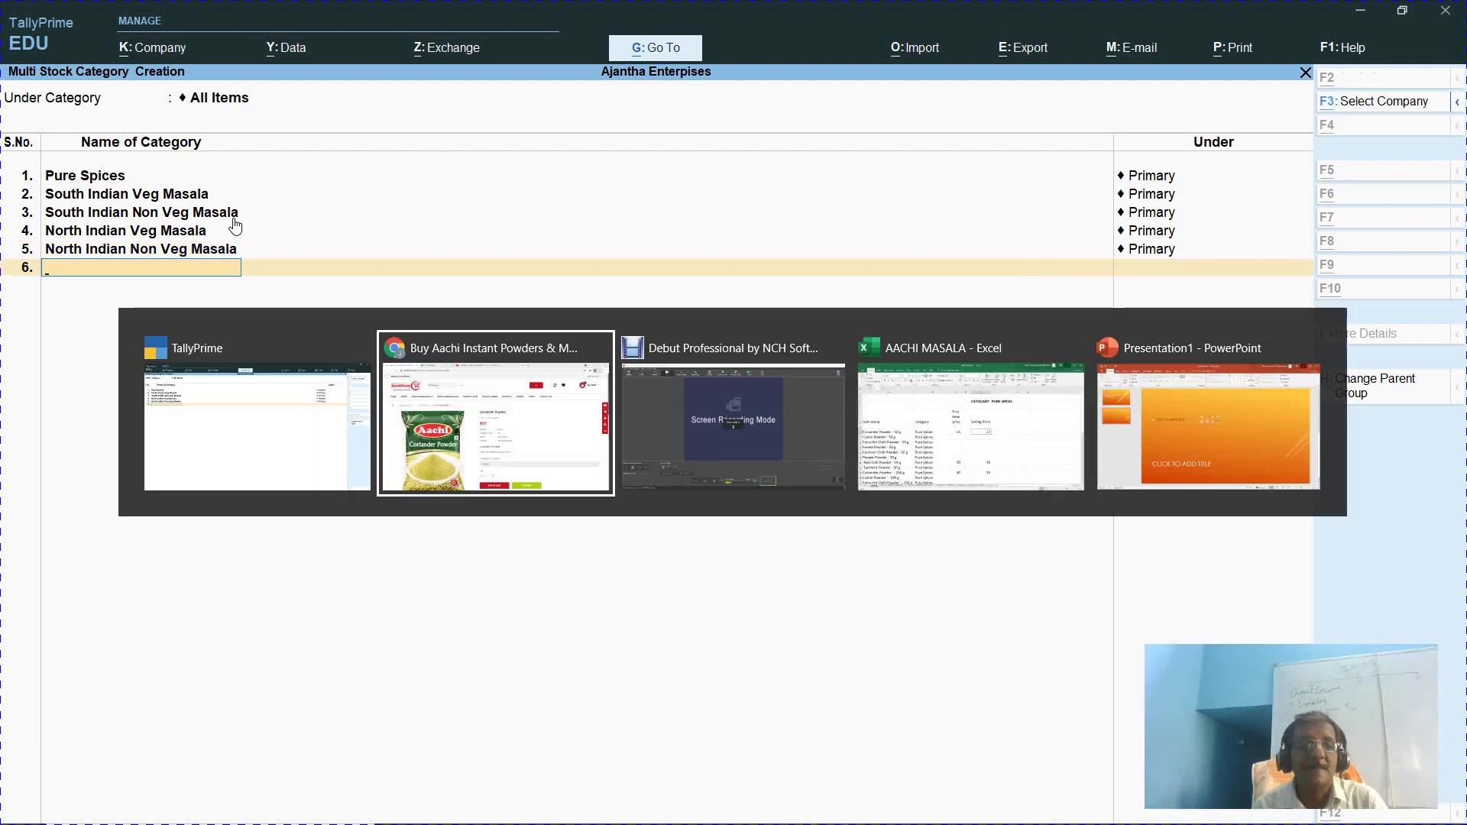
pyautogui.moveTo(428, 221)
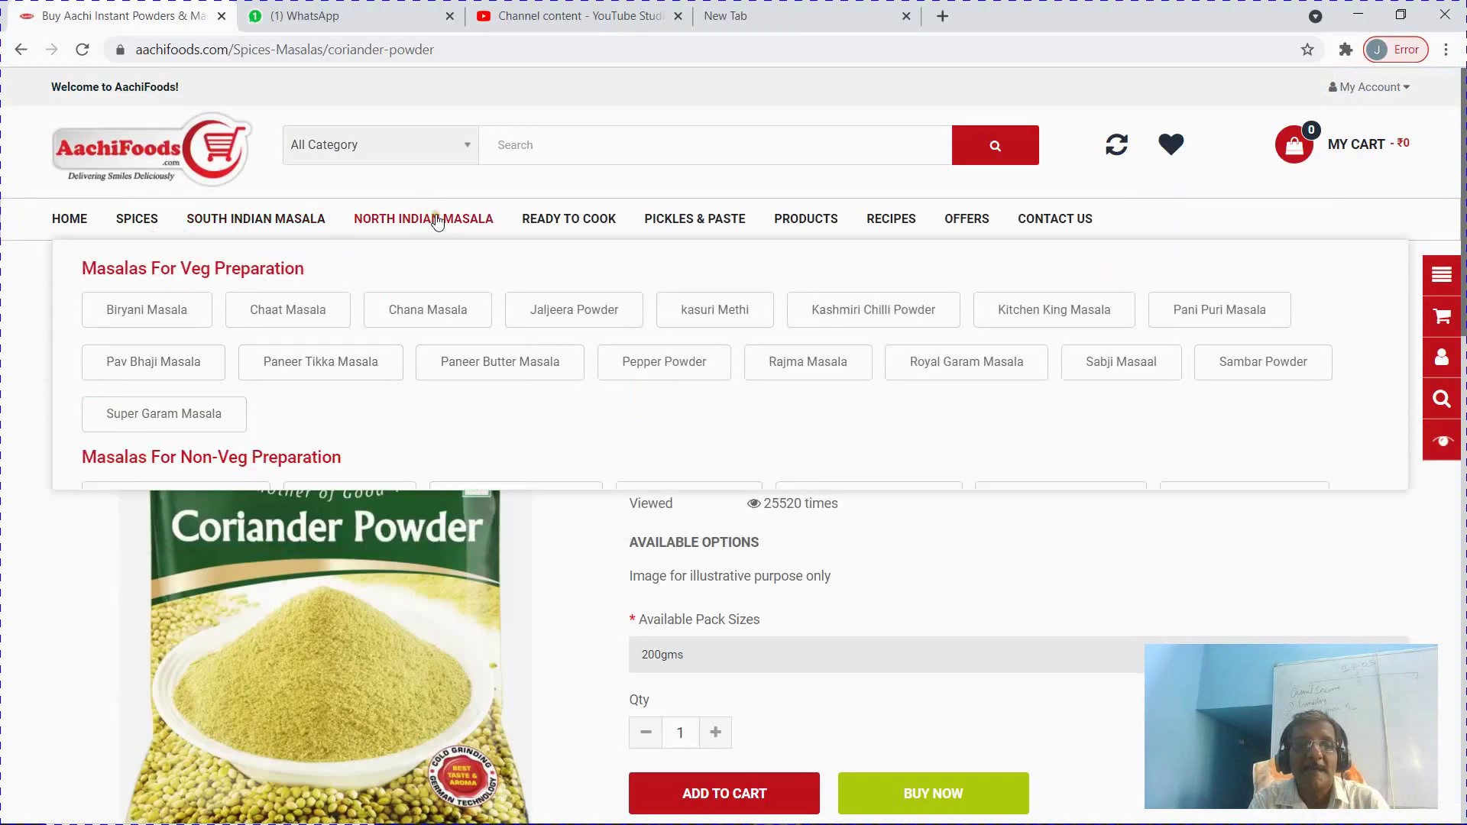
pyautogui.moveTo(578, 221)
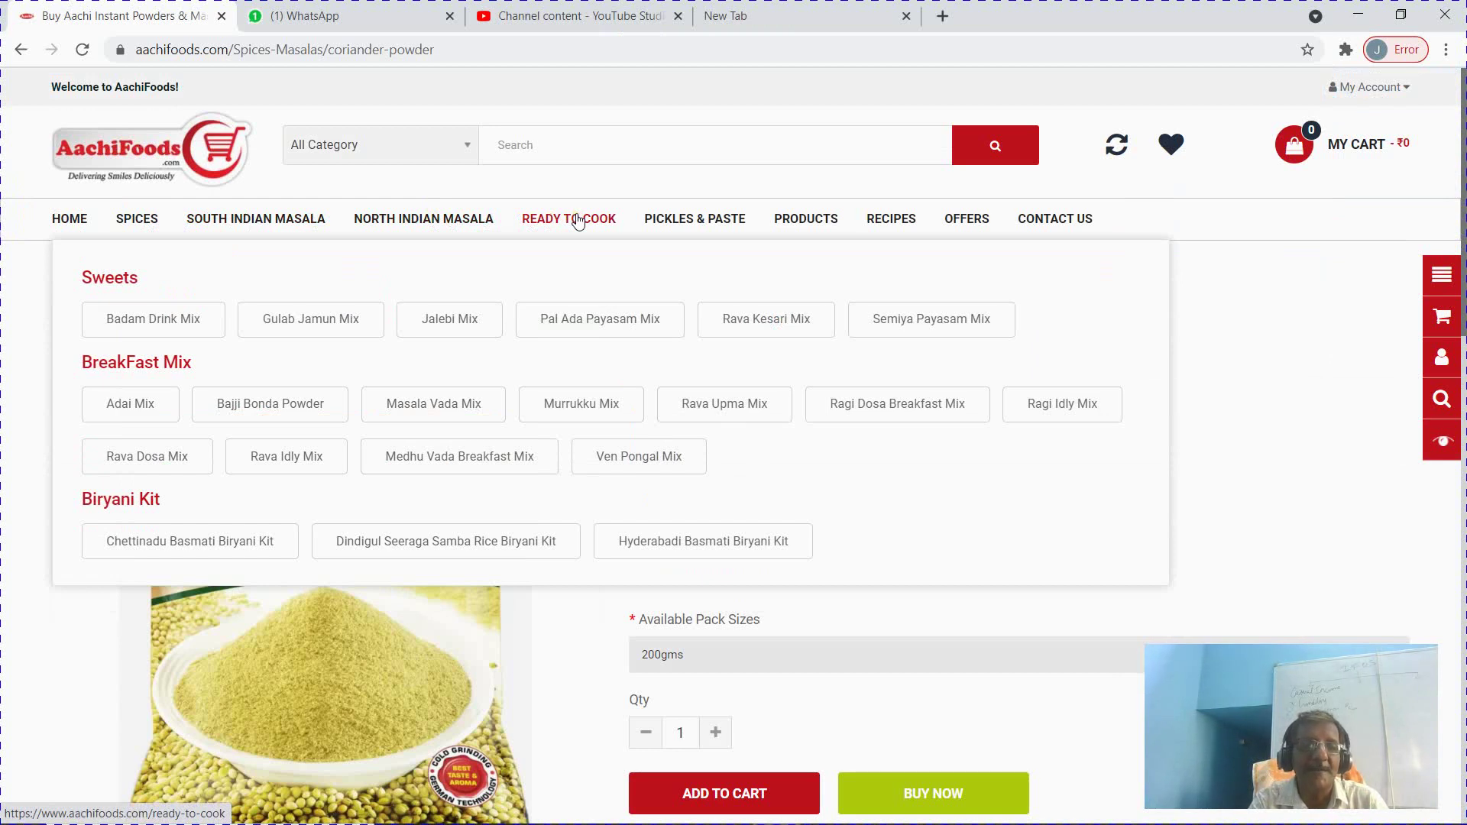
pyautogui.hotkey('alt', 'Tab')
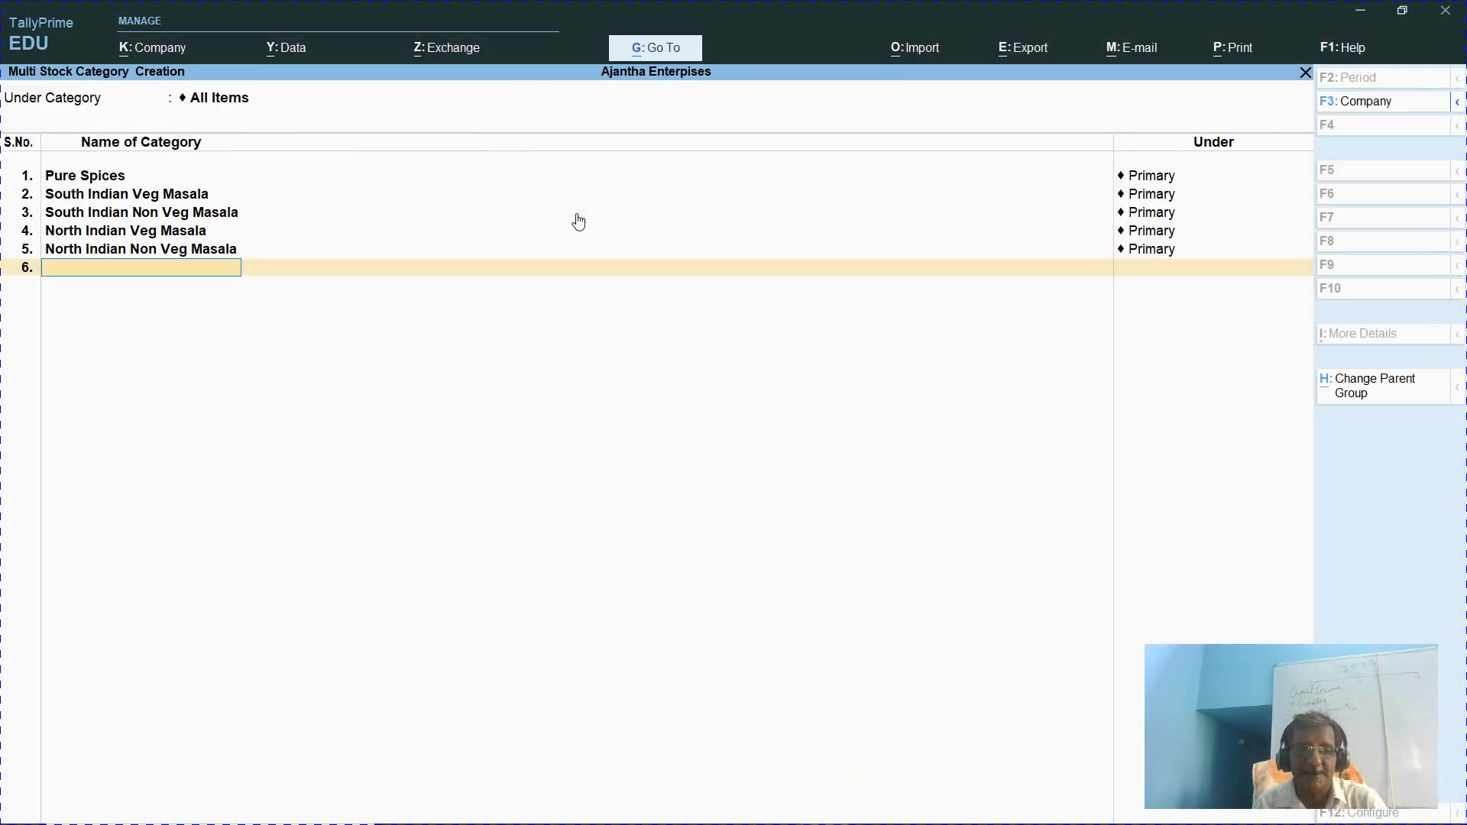
# Add the Sweet, Break Fast Mix and Briyani Kit categories under Primary
pyautogui.write('Sweet')
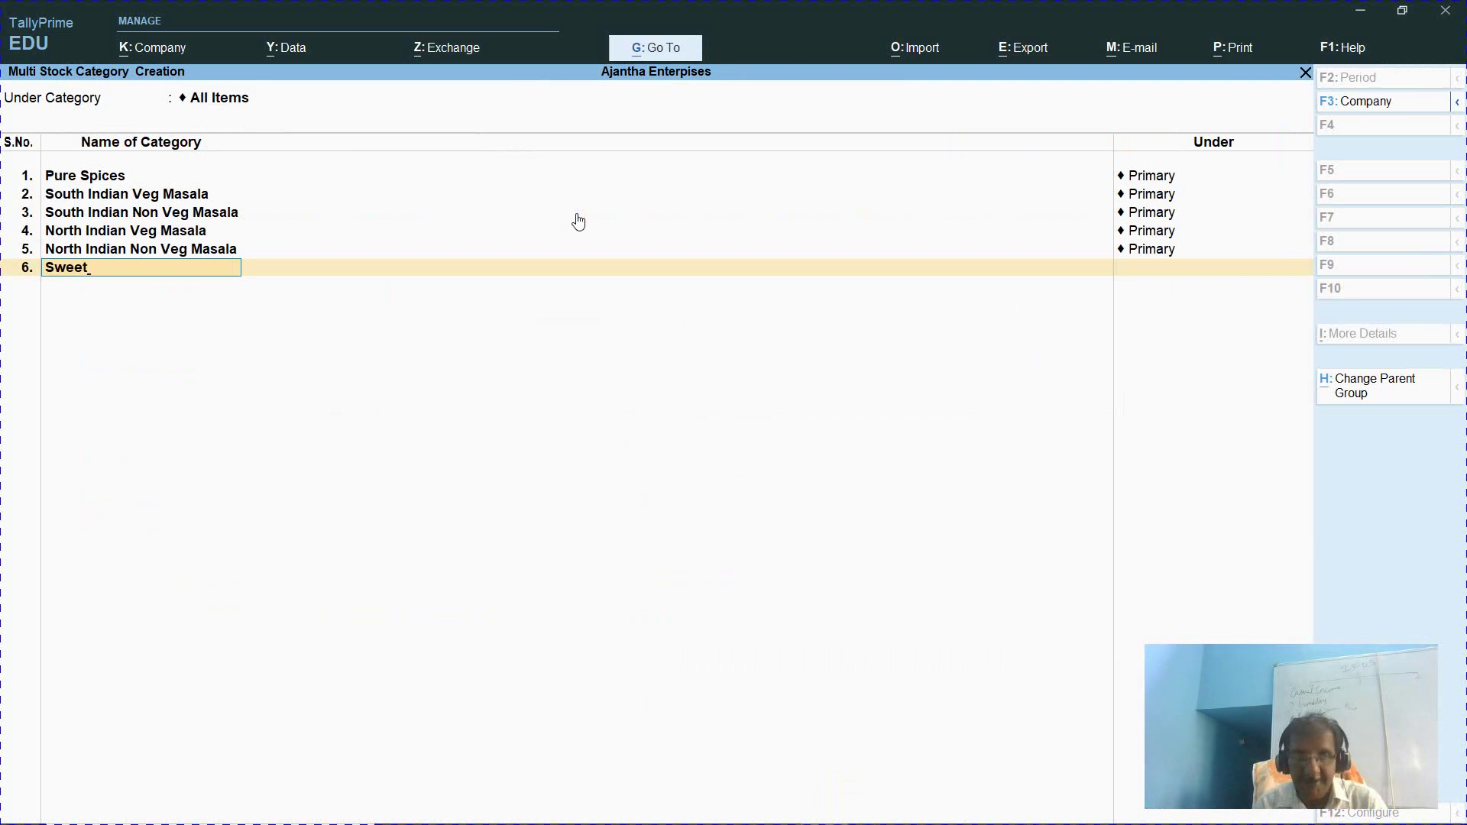
pyautogui.press('Return')
pyautogui.press('Return')
pyautogui.write('Breakj')
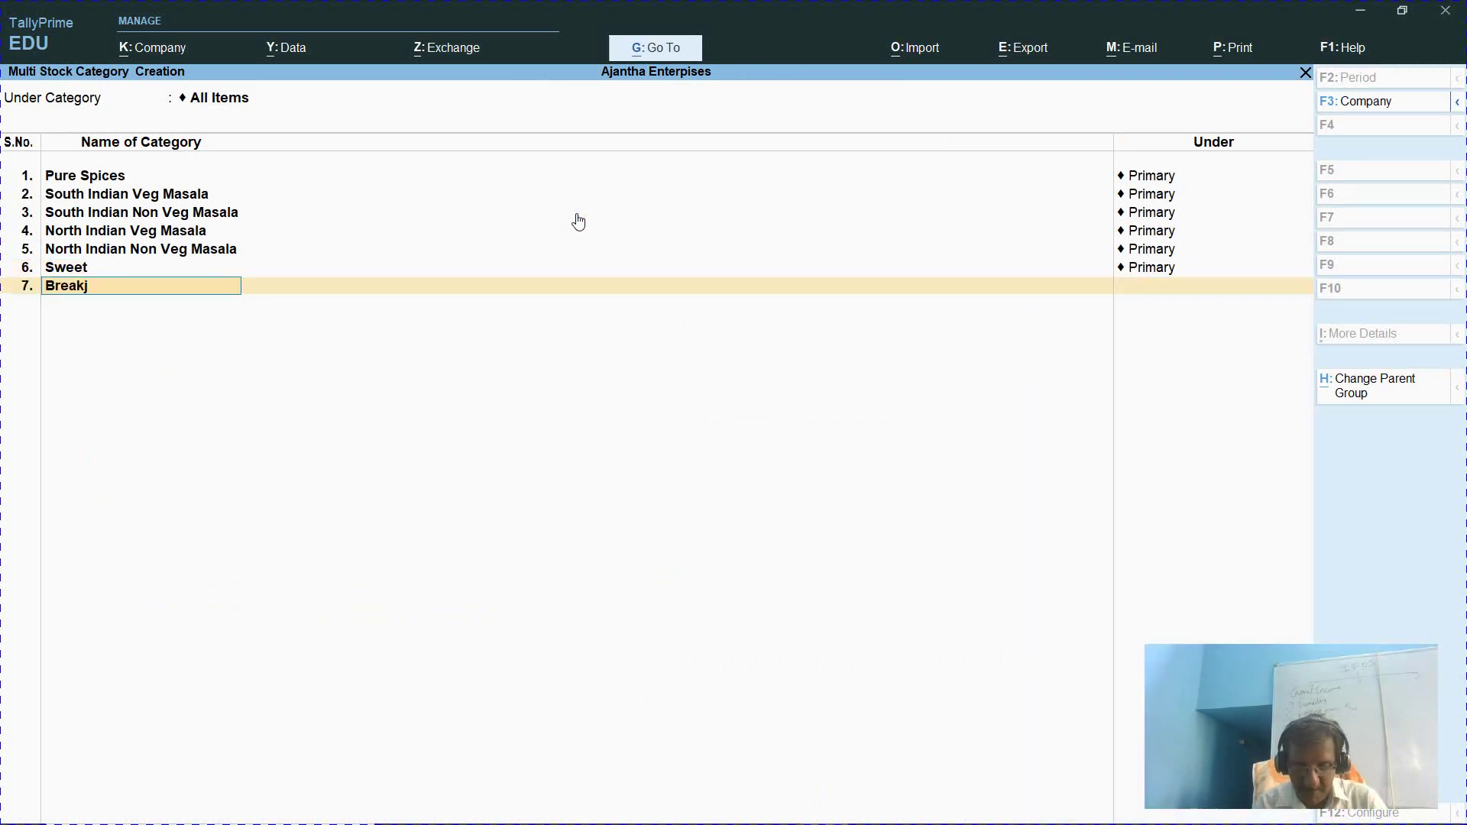
pyautogui.press('BackSpace')
pyautogui.write('Fast')
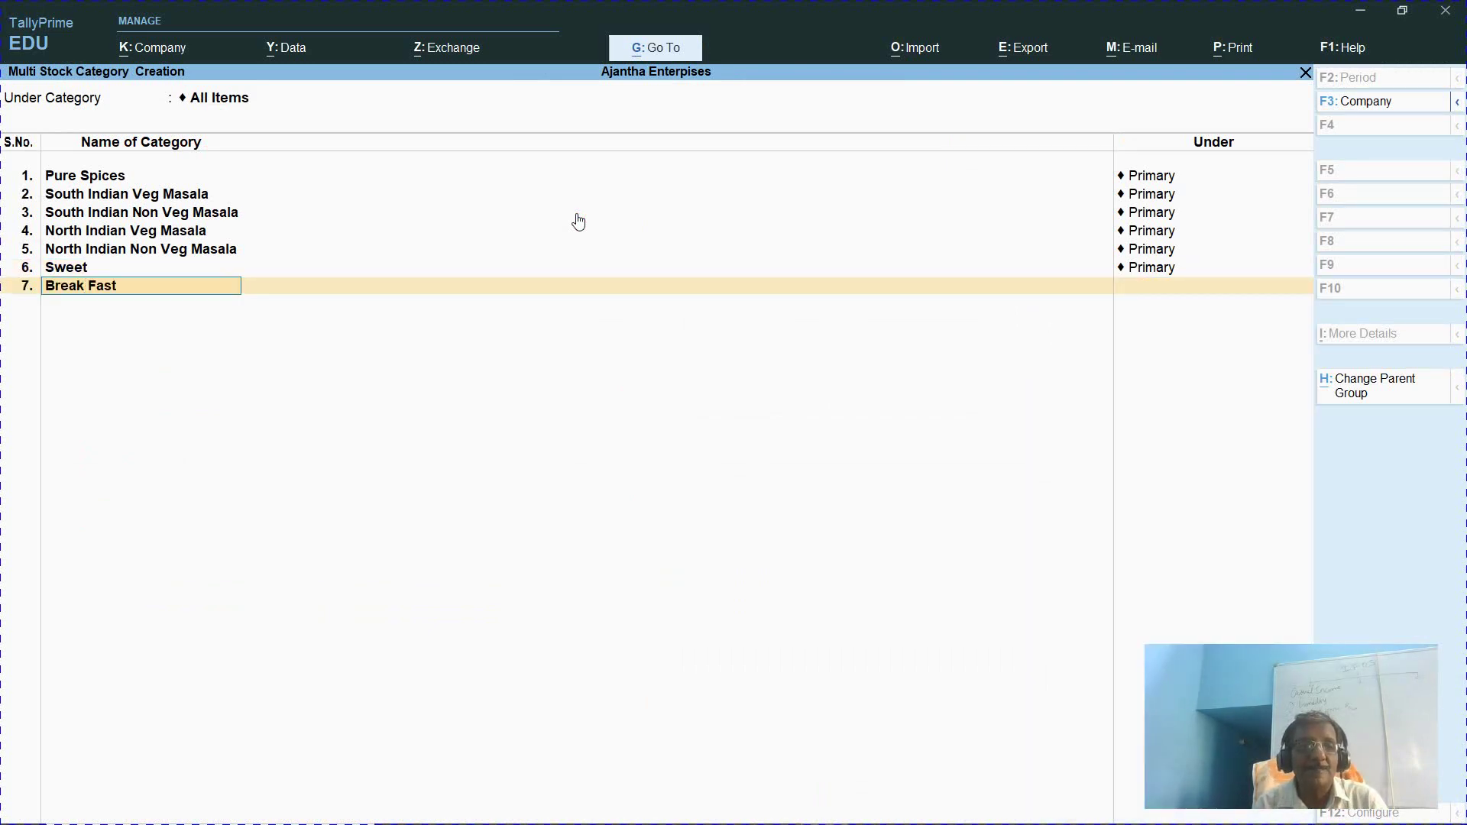
pyautogui.write(' Mix')
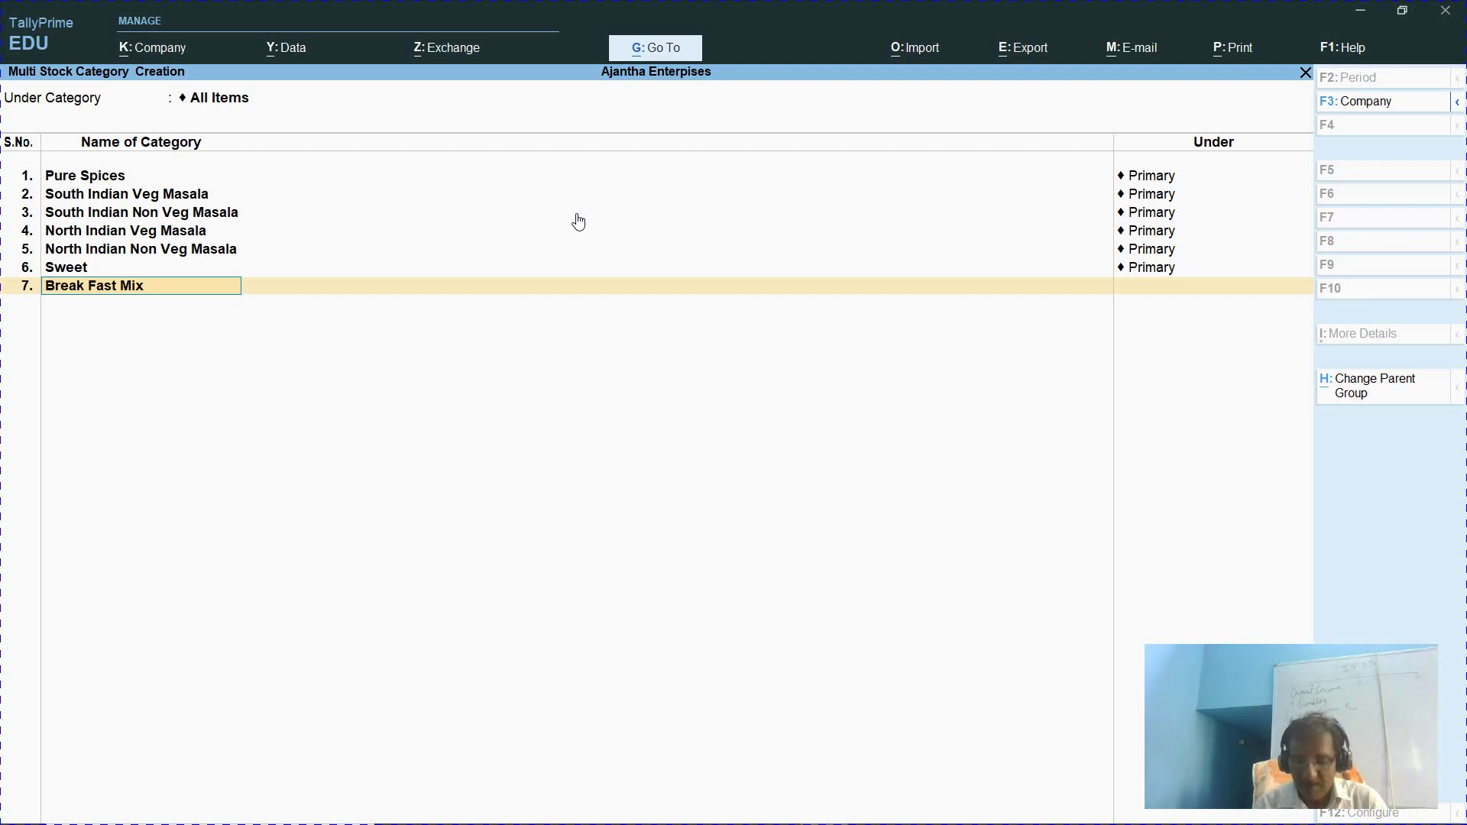
pyautogui.press('Return')
pyautogui.press('Return')
pyautogui.write('Briyani Kit')
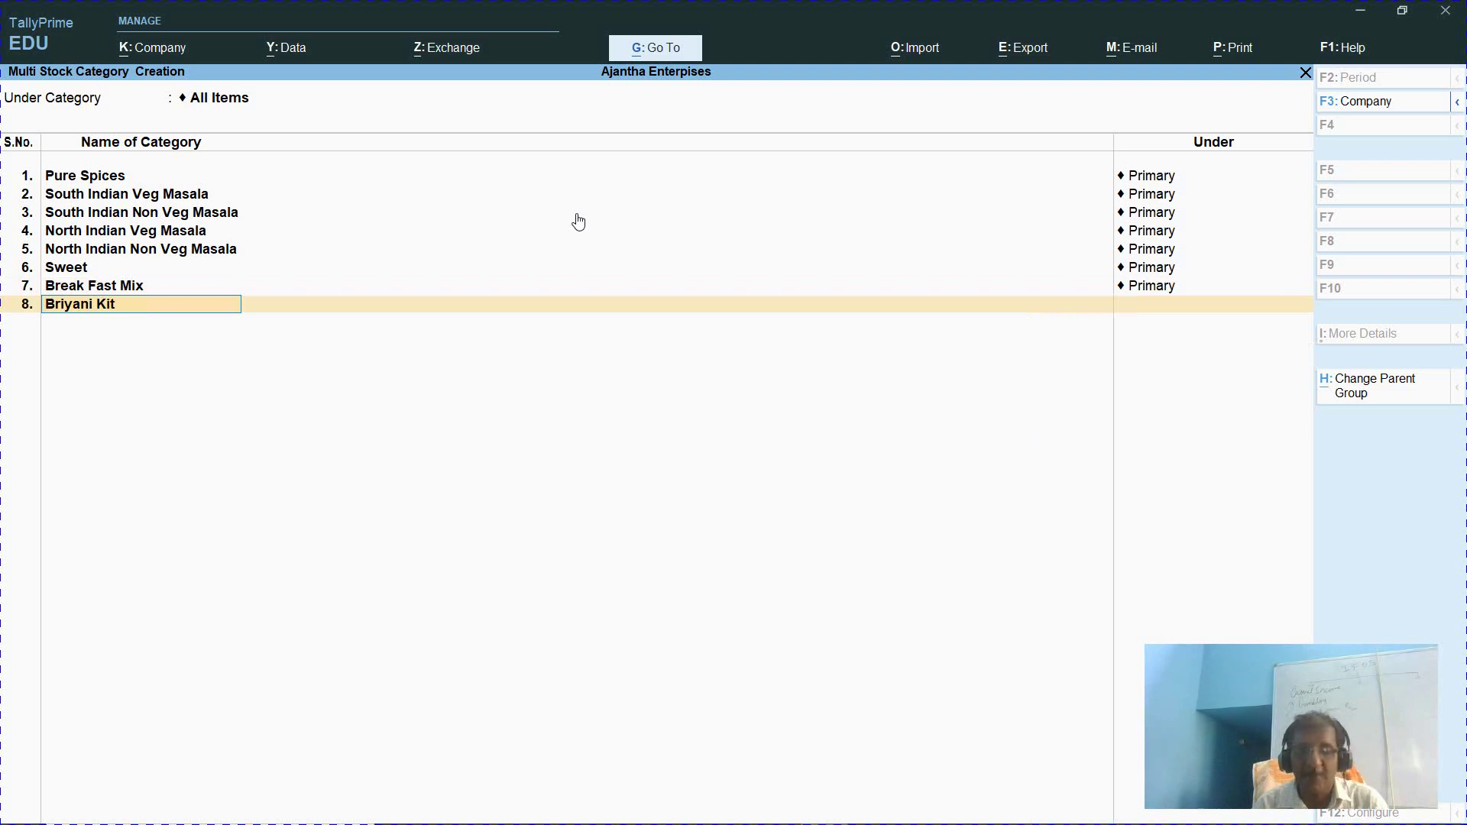
pyautogui.press('Return')
pyautogui.press('Return')
# Check the website's category names, then add Pickles and Rice Paste under Primary
pyautogui.hotkey('alt', 'Tab')
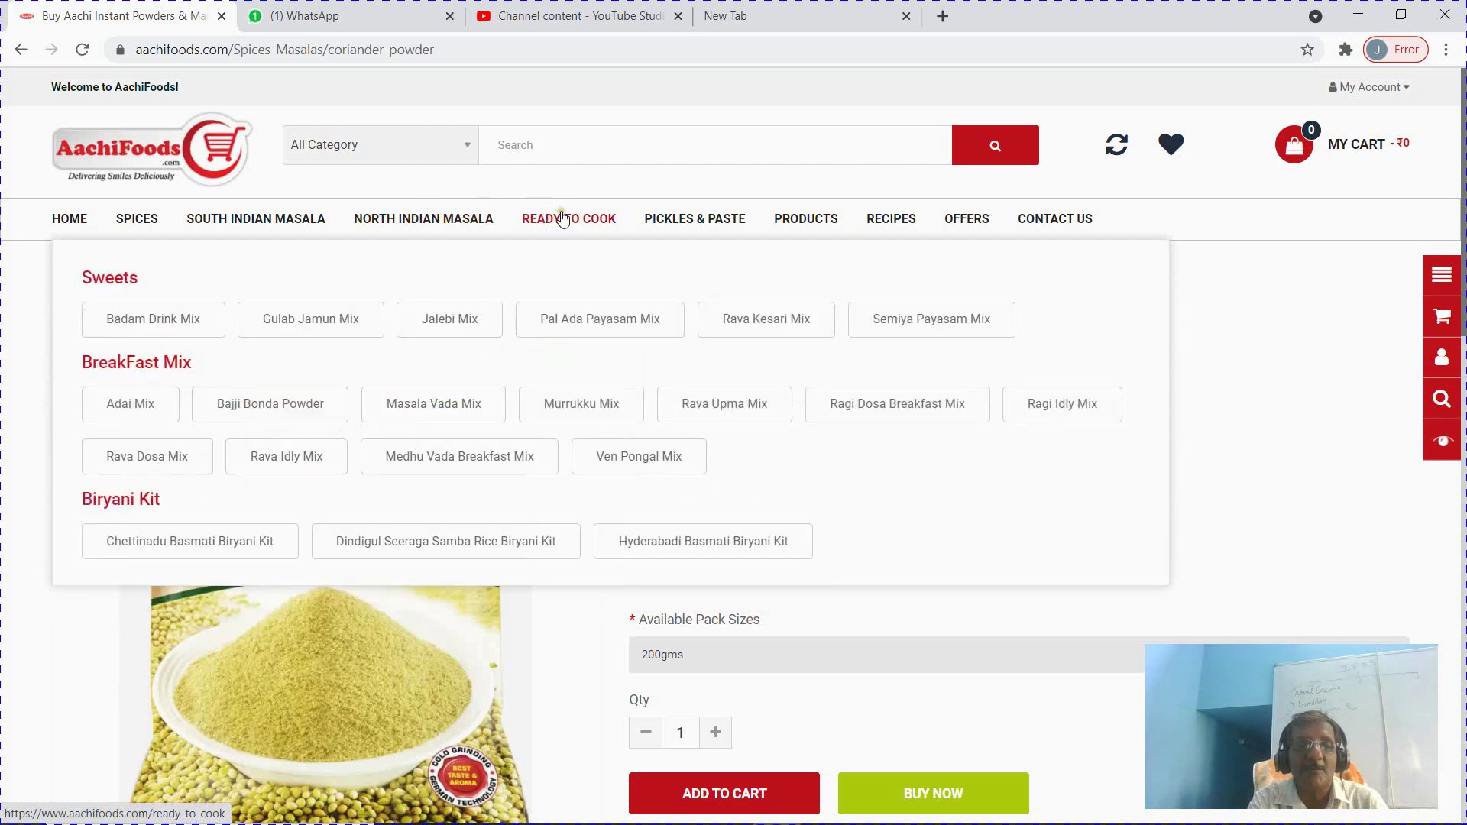
pyautogui.moveTo(694, 222)
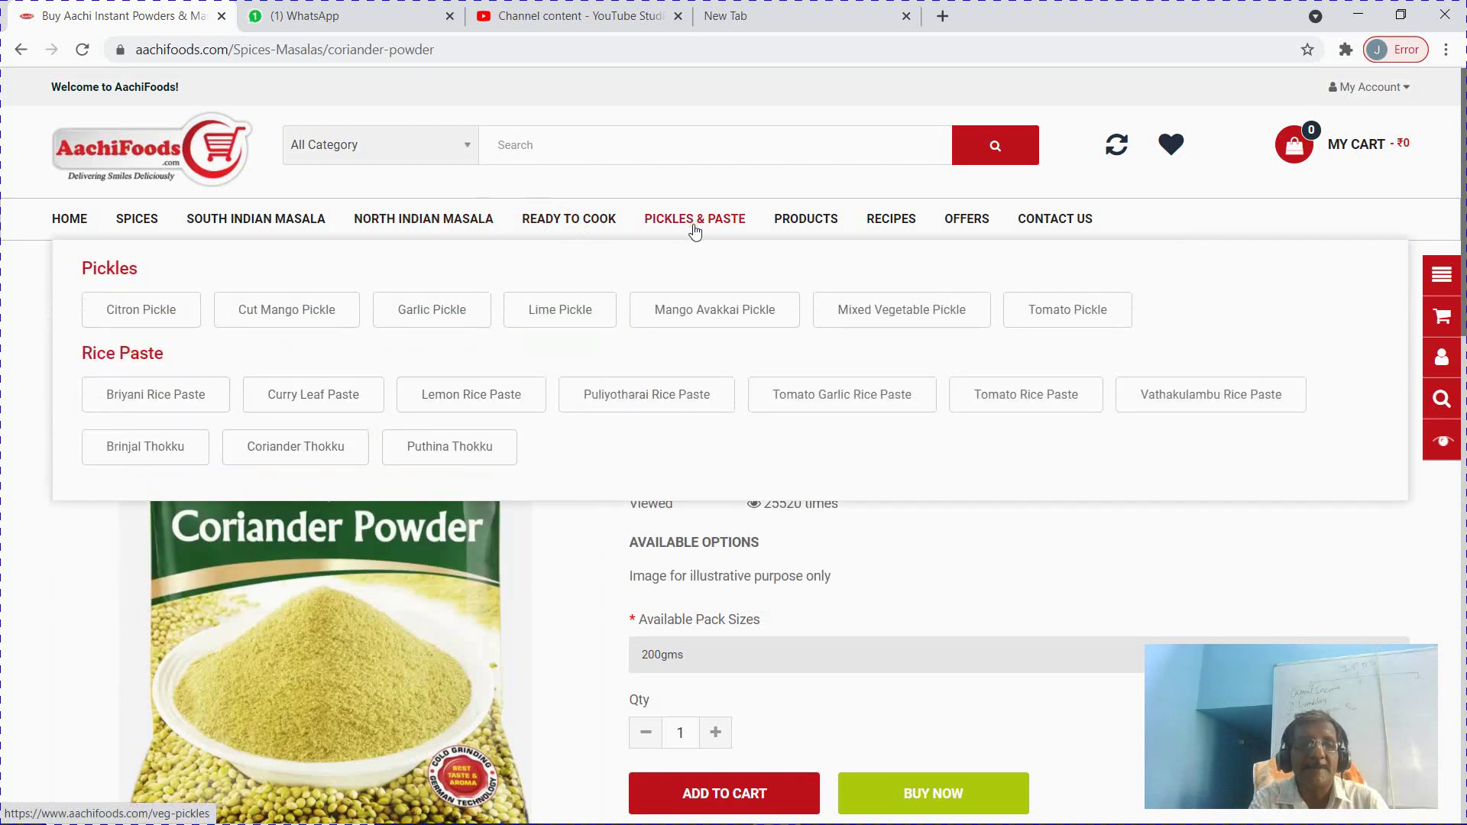
pyautogui.hotkey('alt', 'Tab')
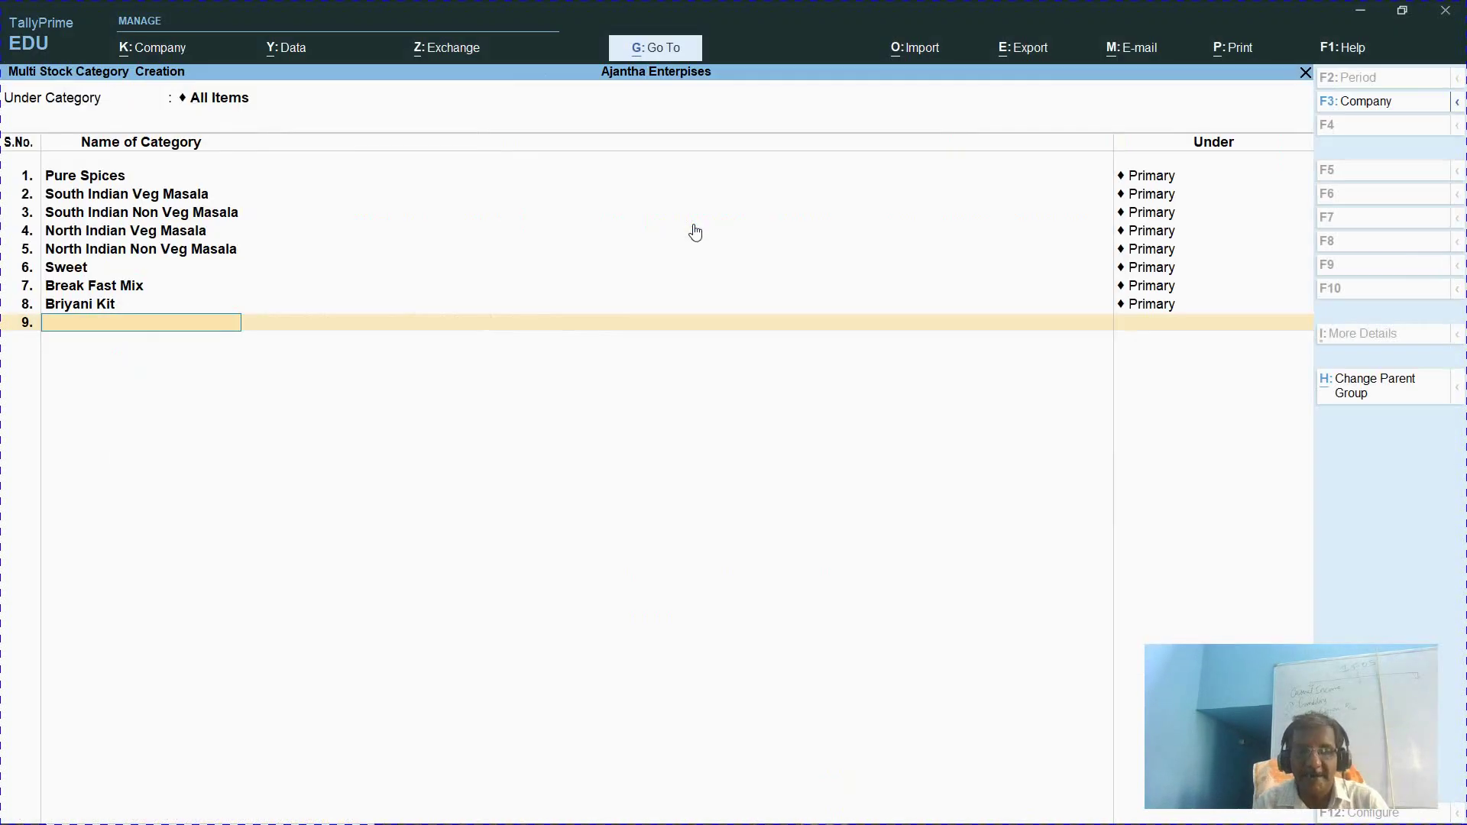
pyautogui.write('Pickles')
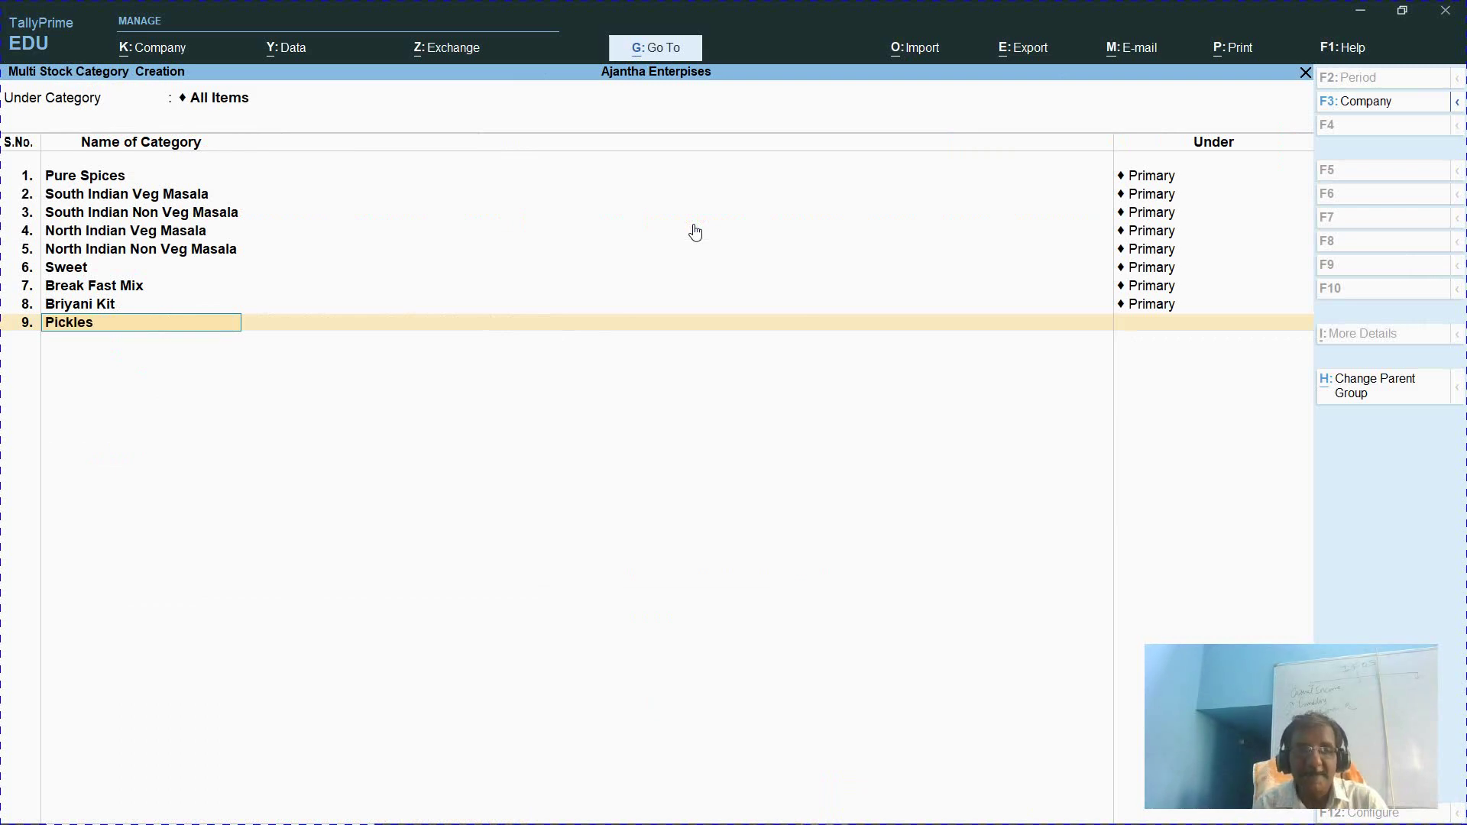
pyautogui.press('Return')
pyautogui.press('Return')
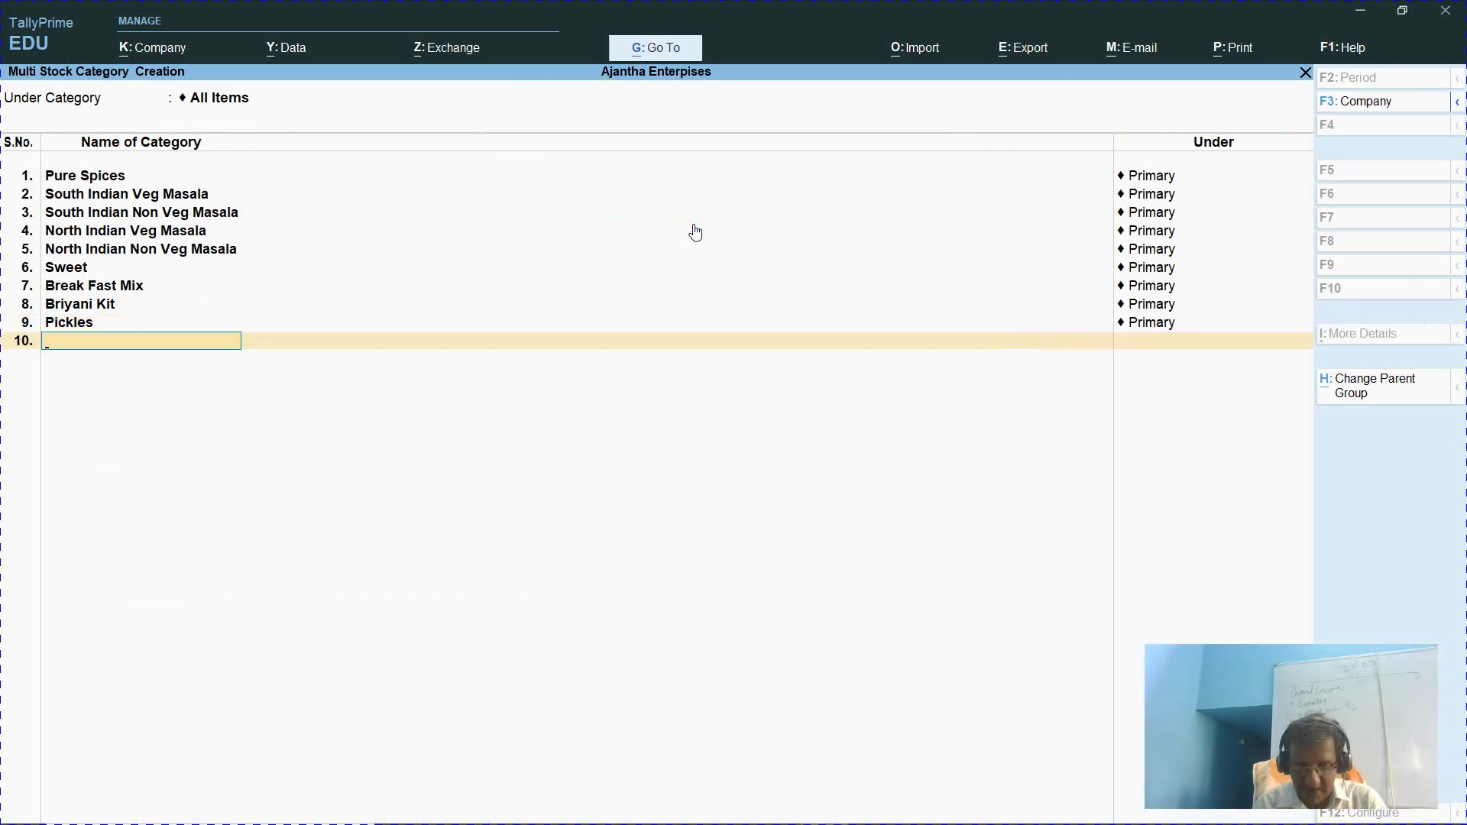
pyautogui.write('Rice Paste')
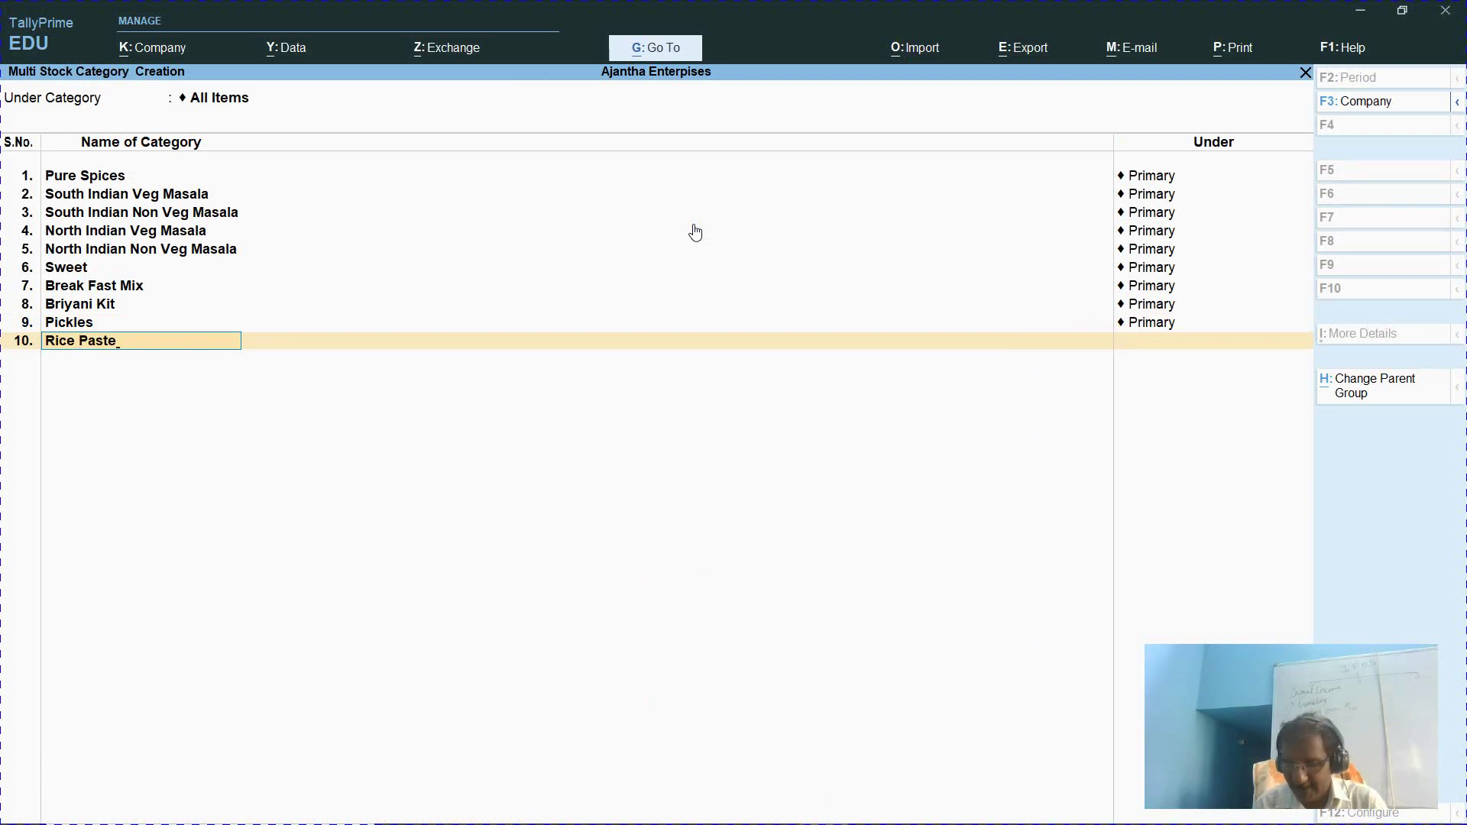
pyautogui.press('Return')
pyautogui.press('Return')
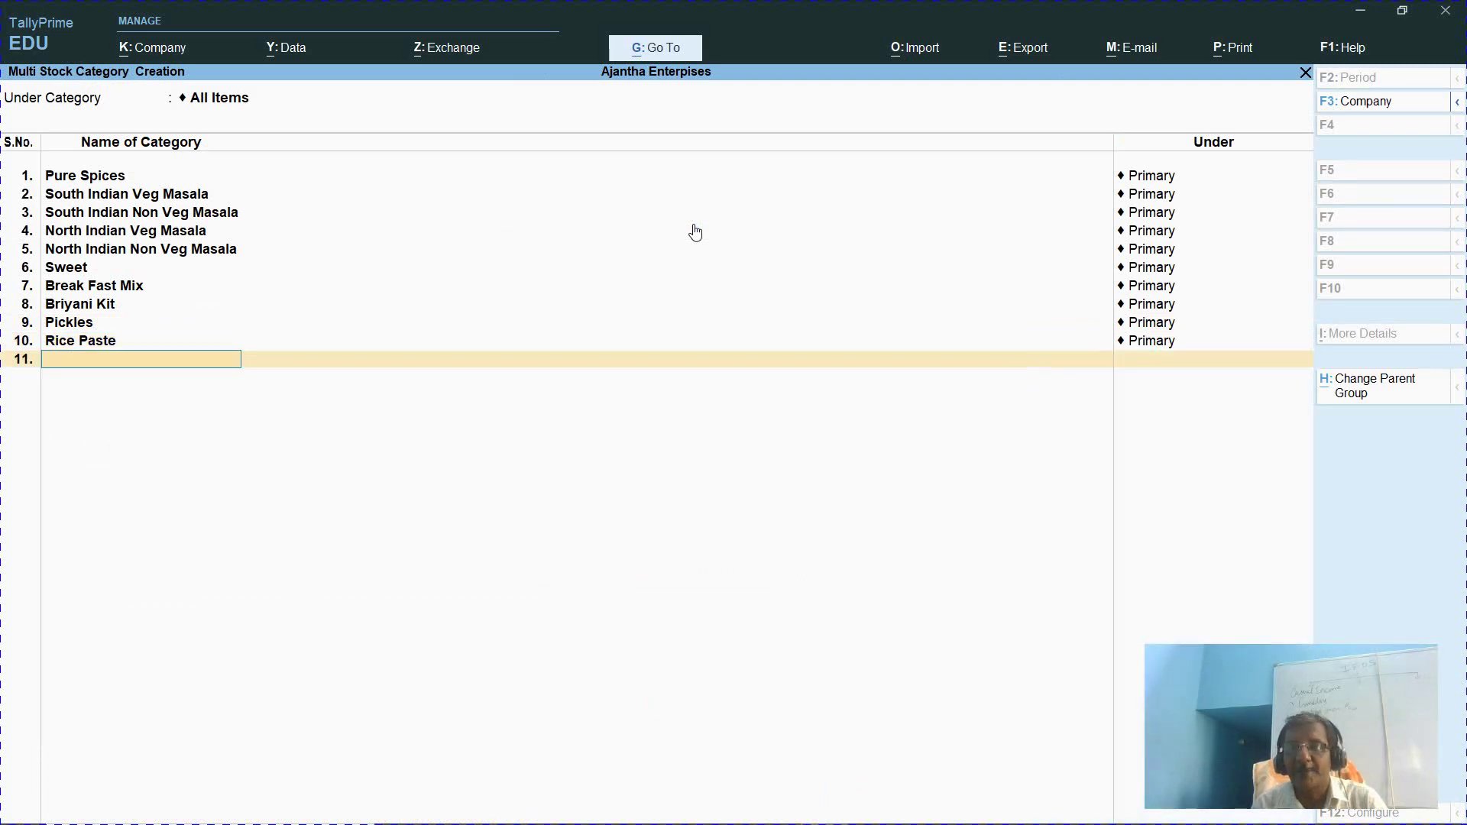
pyautogui.hotkey('alt', 'Tab')
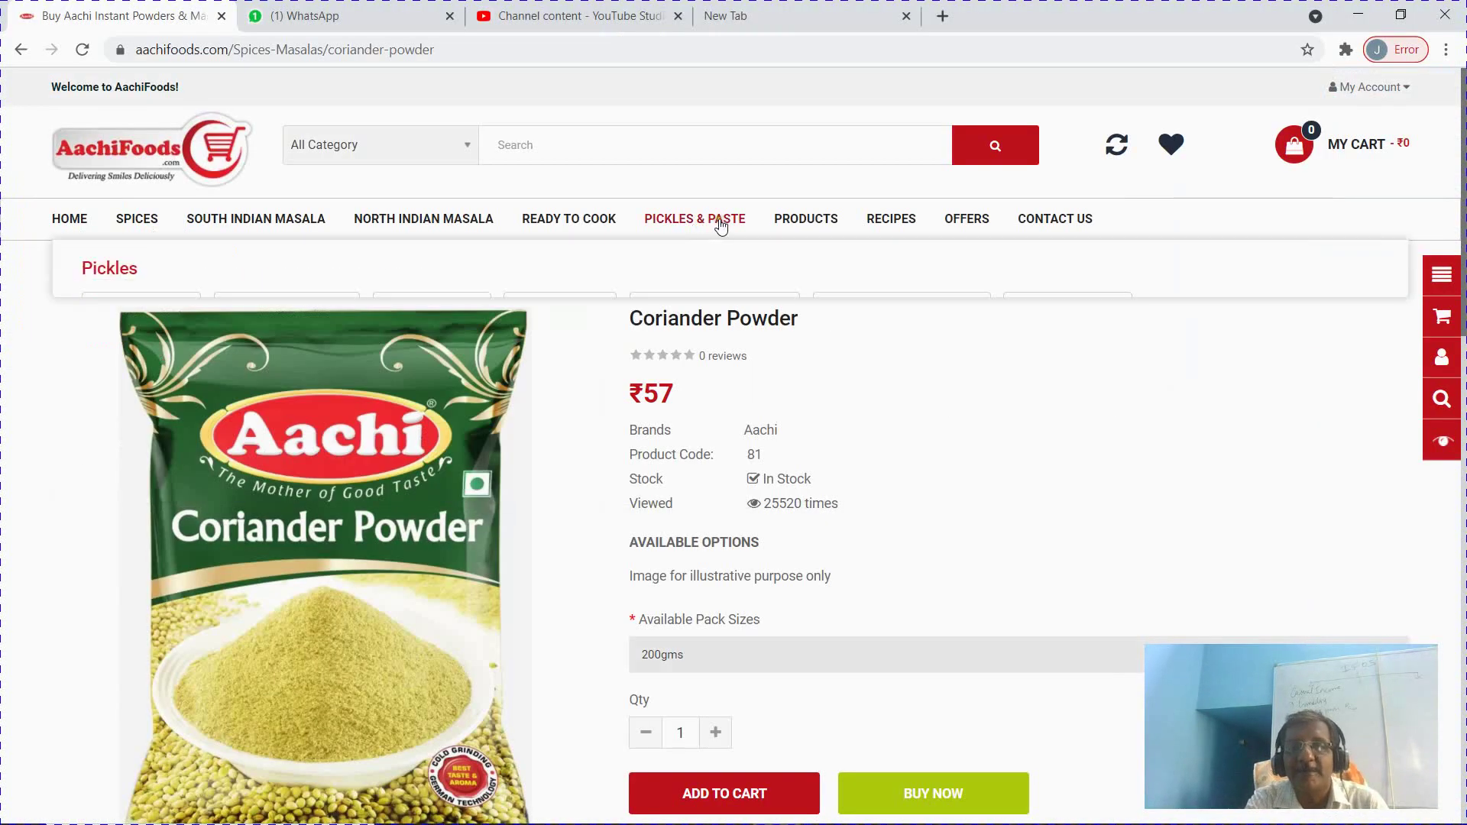
# Read the categories in the AachiFoods PRODUCTS dropdown and enter Special Products on row 11
pyautogui.moveTo(783, 222)
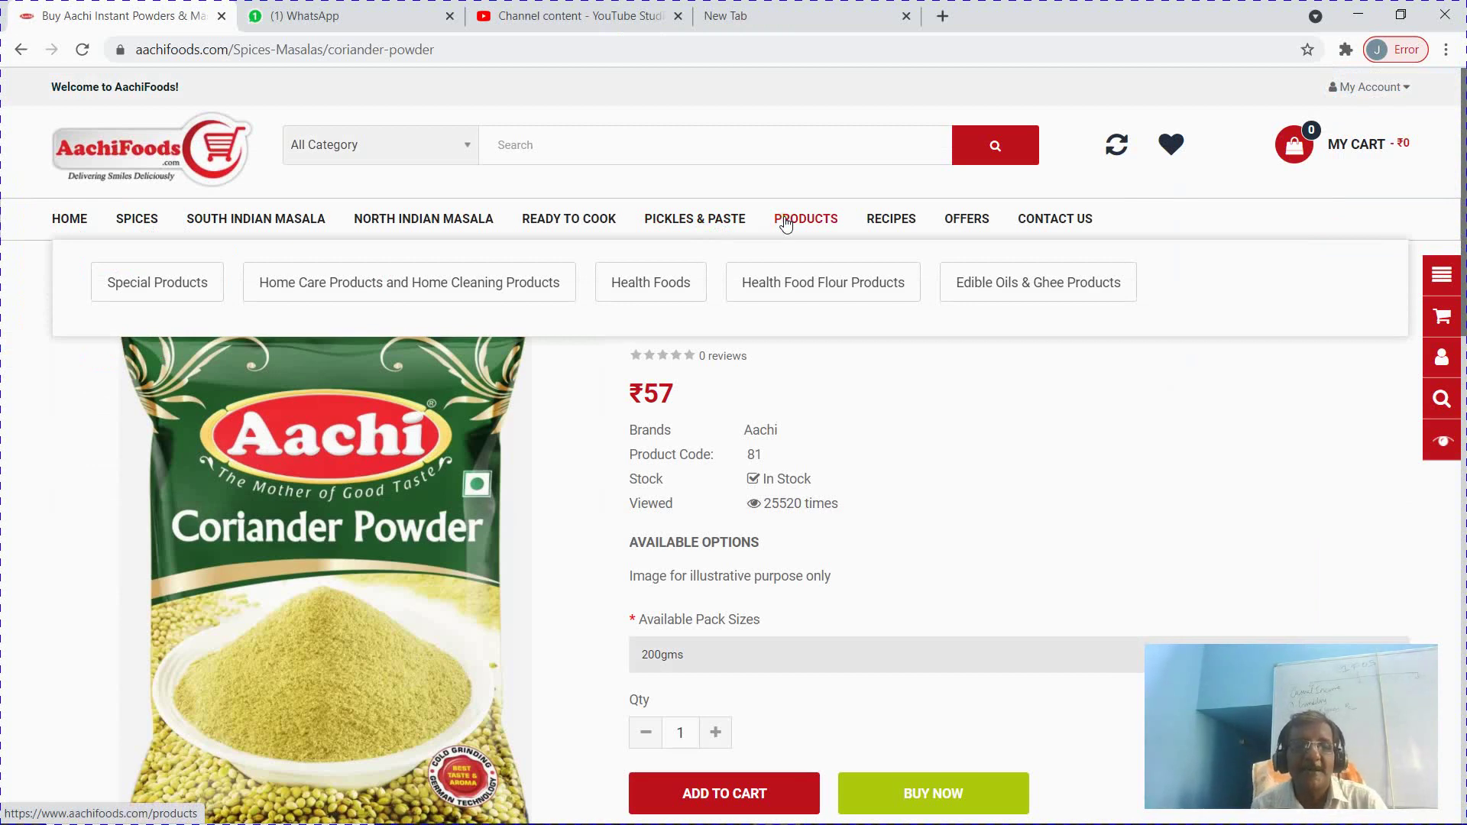
pyautogui.hotkey('alt', 'Tab')
pyautogui.write('Spe')
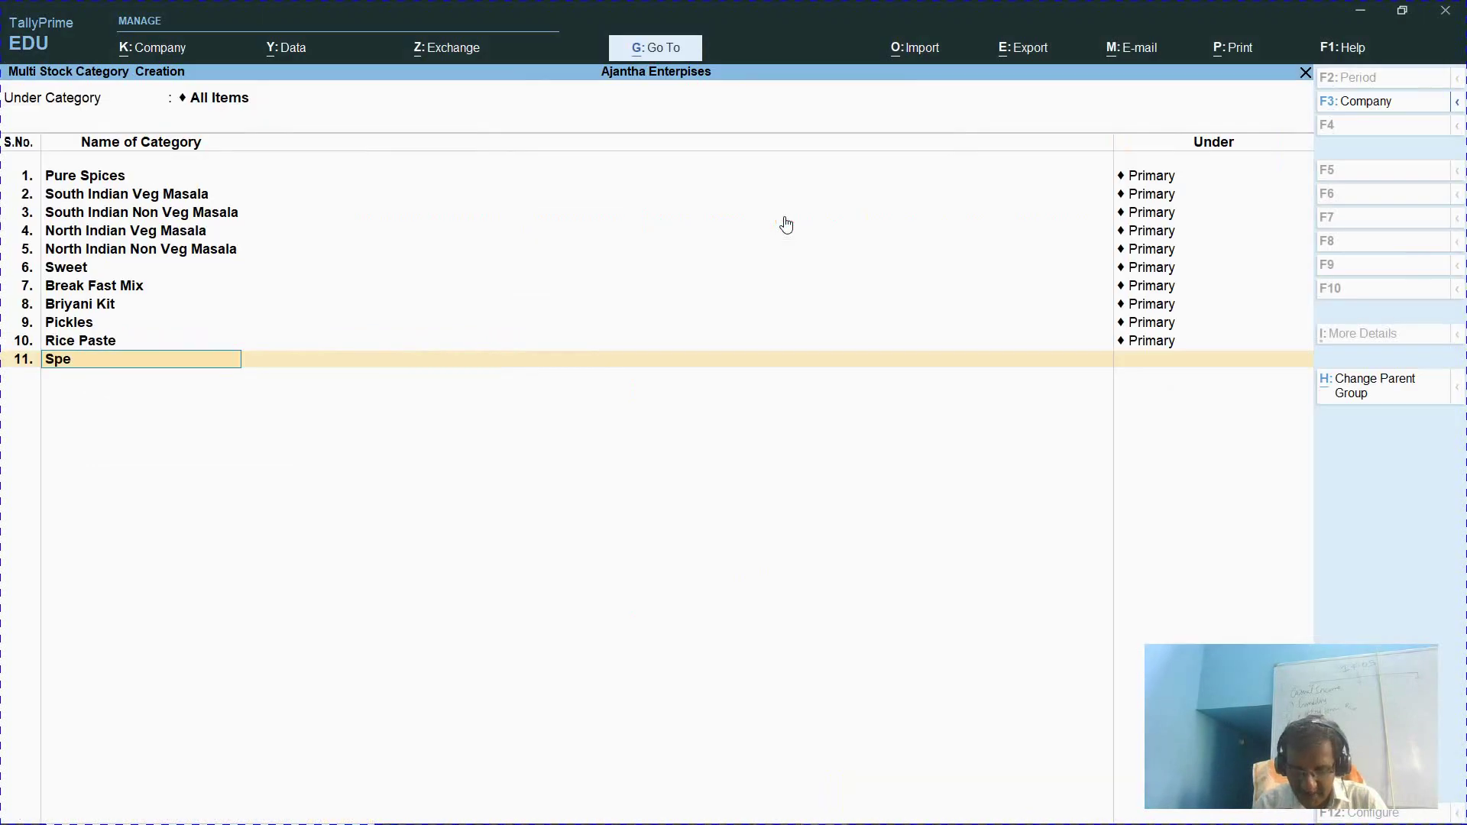
pyautogui.write('cial Products')
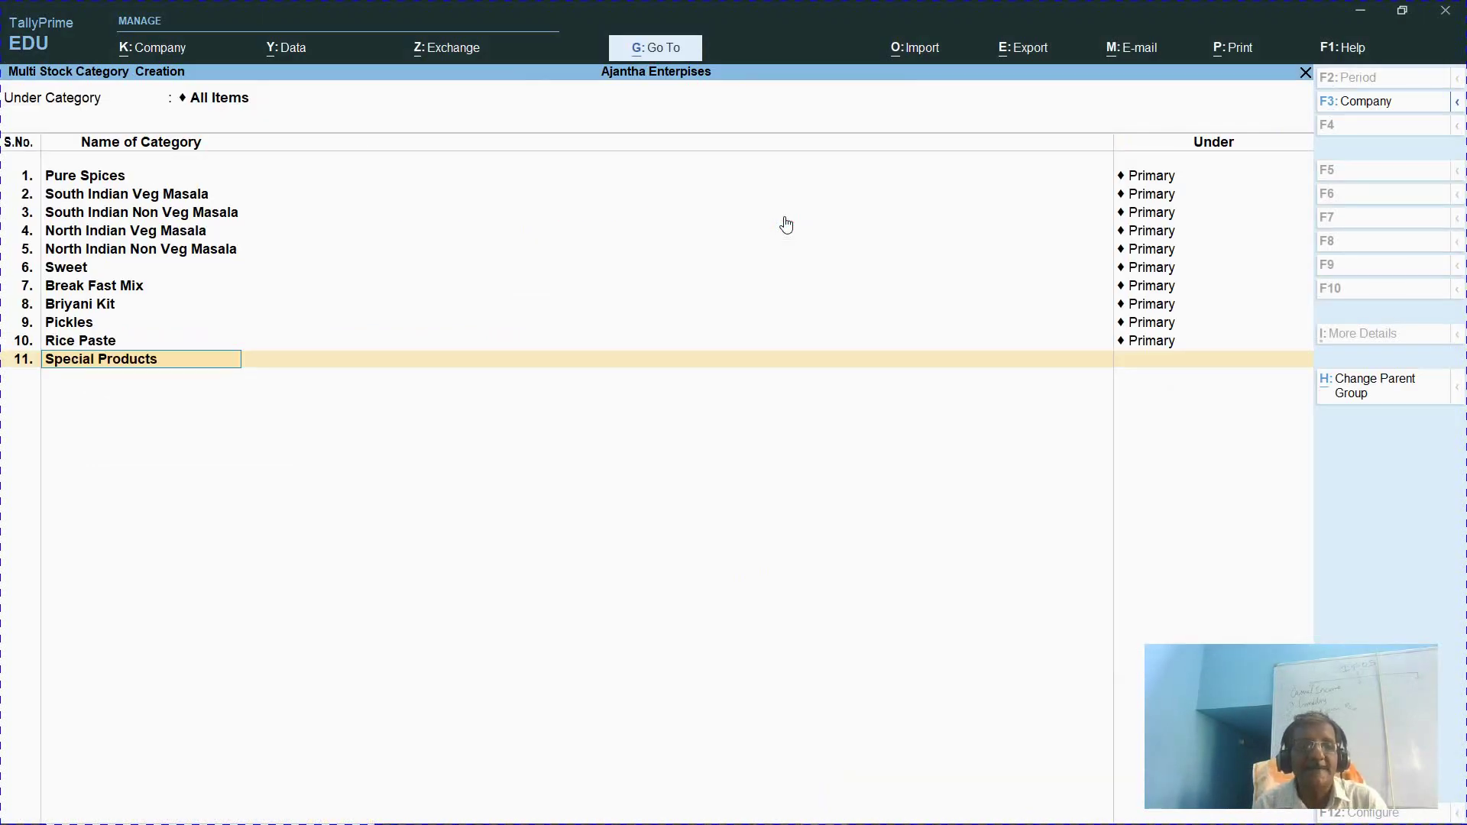
# File Special Products and Home care Products and Home Cleaning Products under Primary
pyautogui.press('Return')
pyautogui.press('Return')
pyautogui.hotkey('alt', 'Tab')
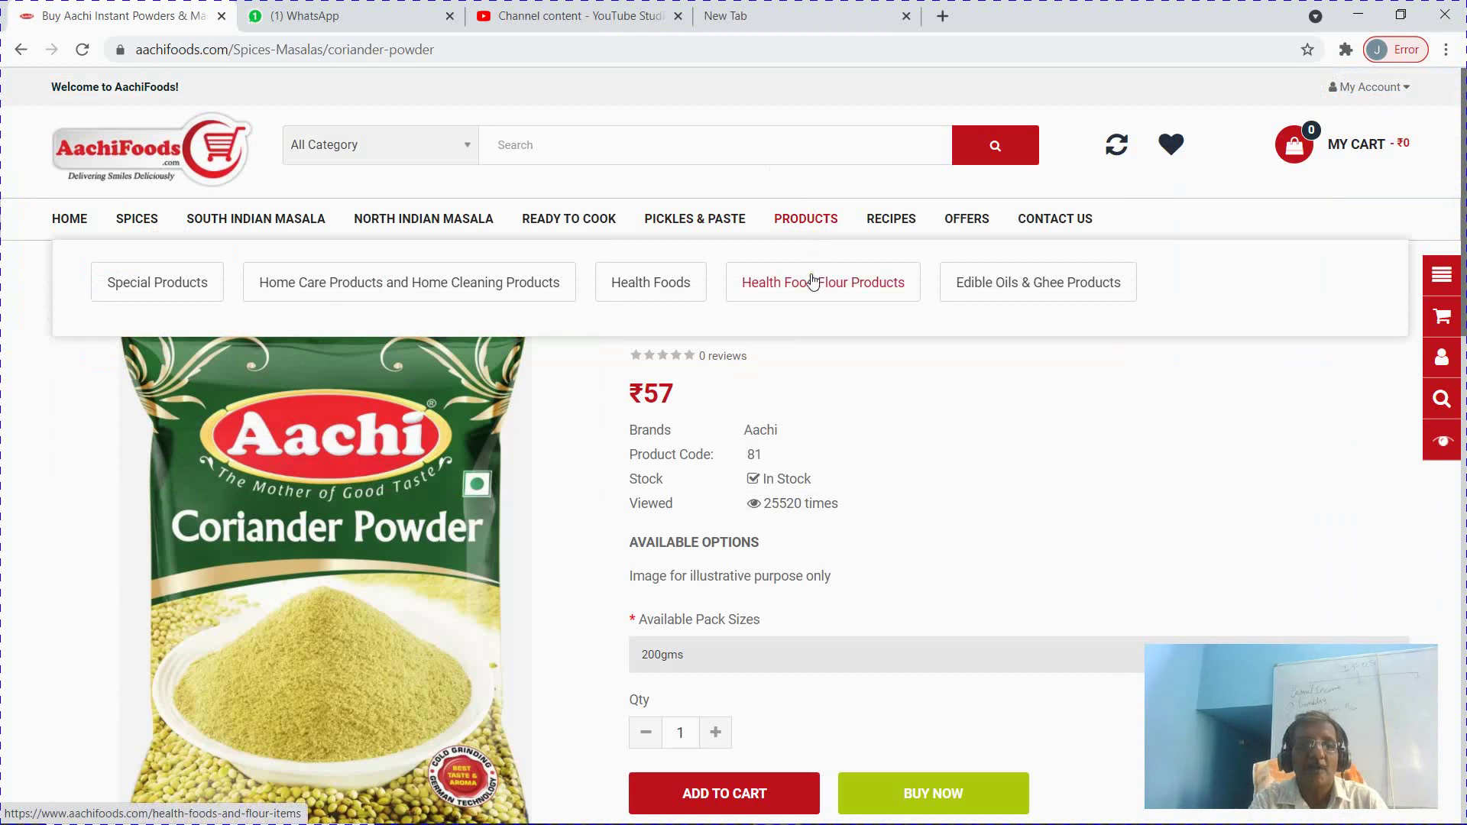
pyautogui.hotkey('alt', 'Tab')
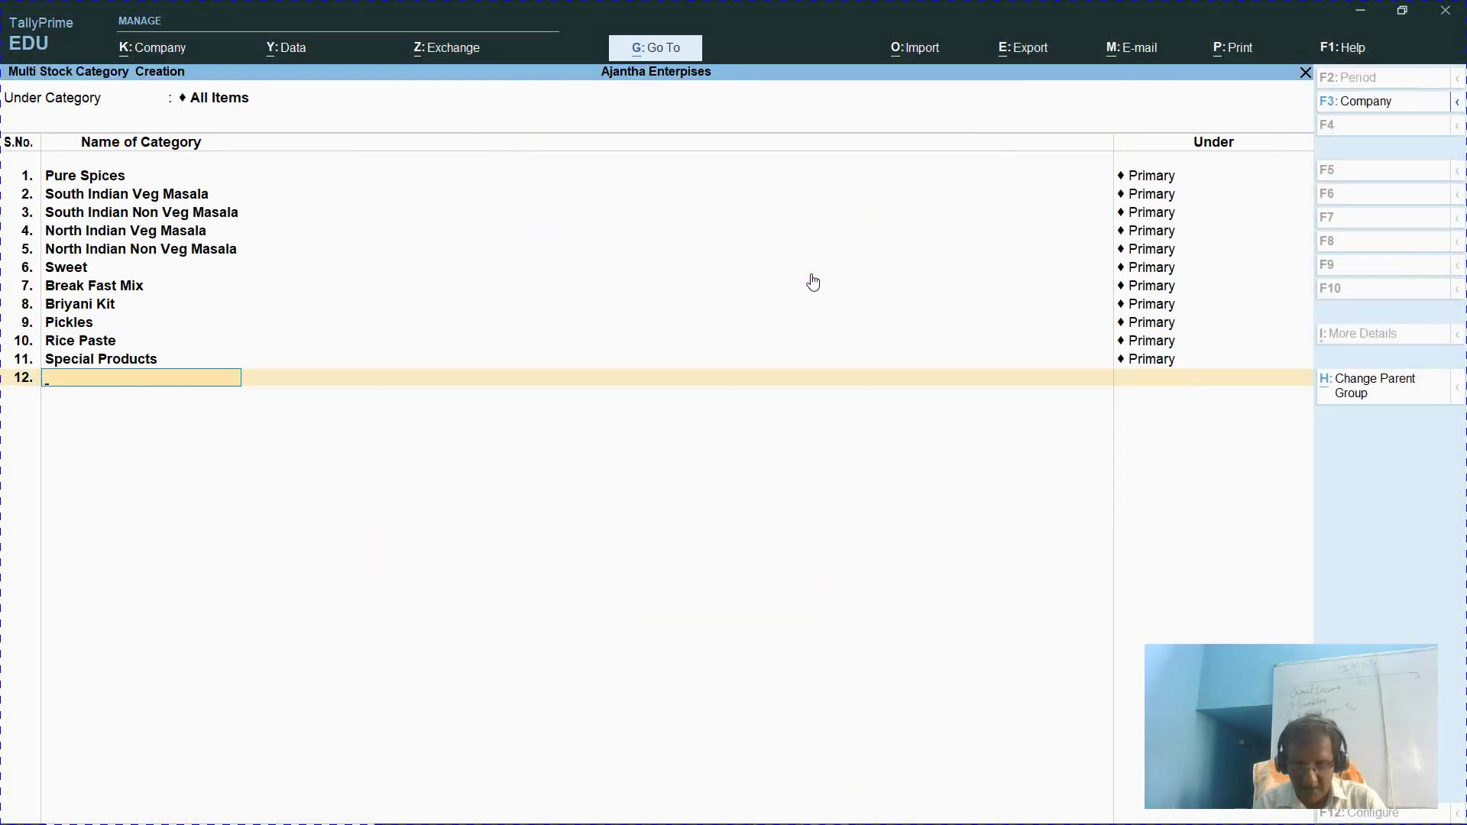
pyautogui.write('Home car')
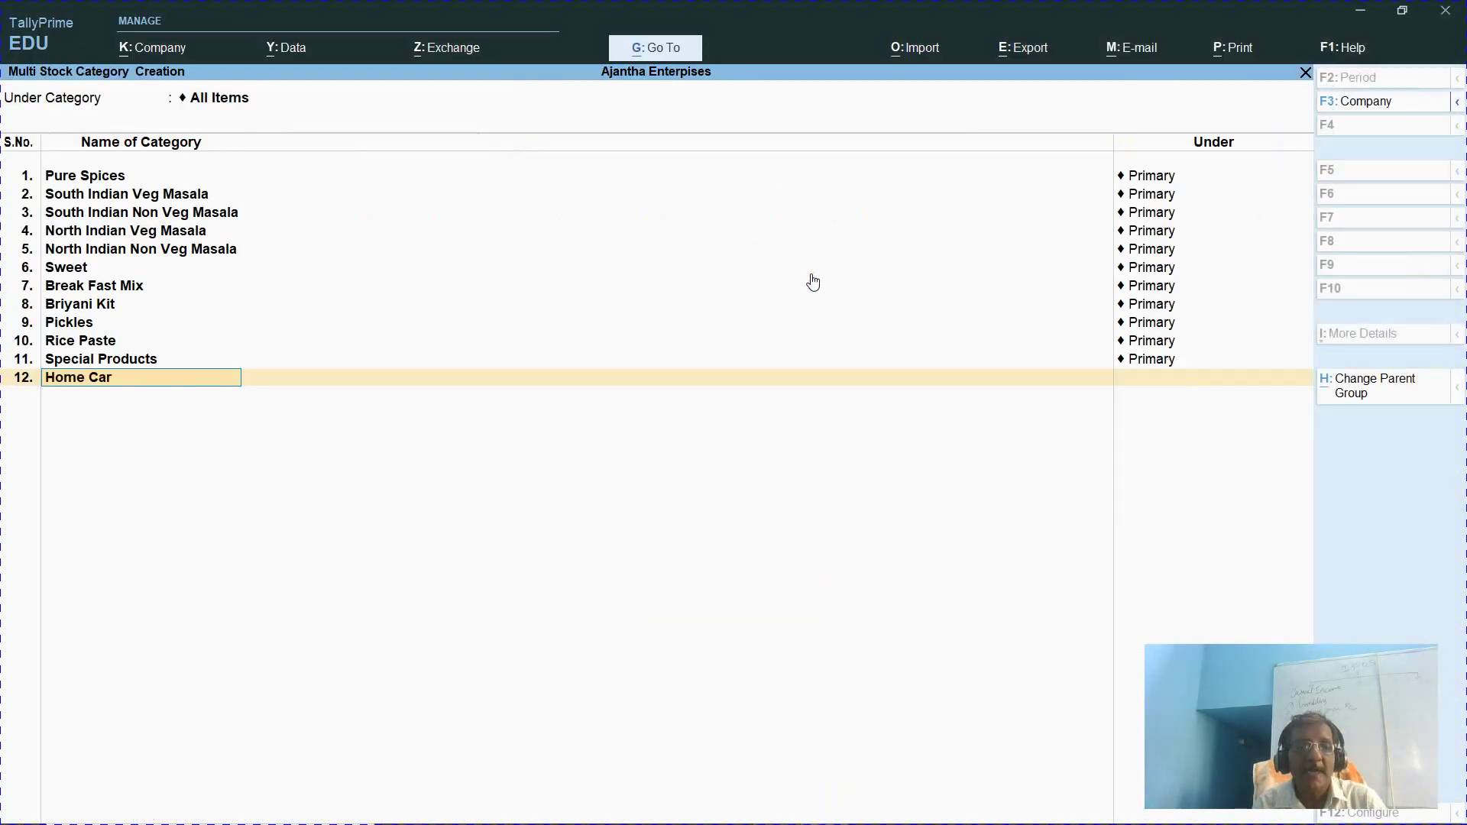
pyautogui.write('e Produ')
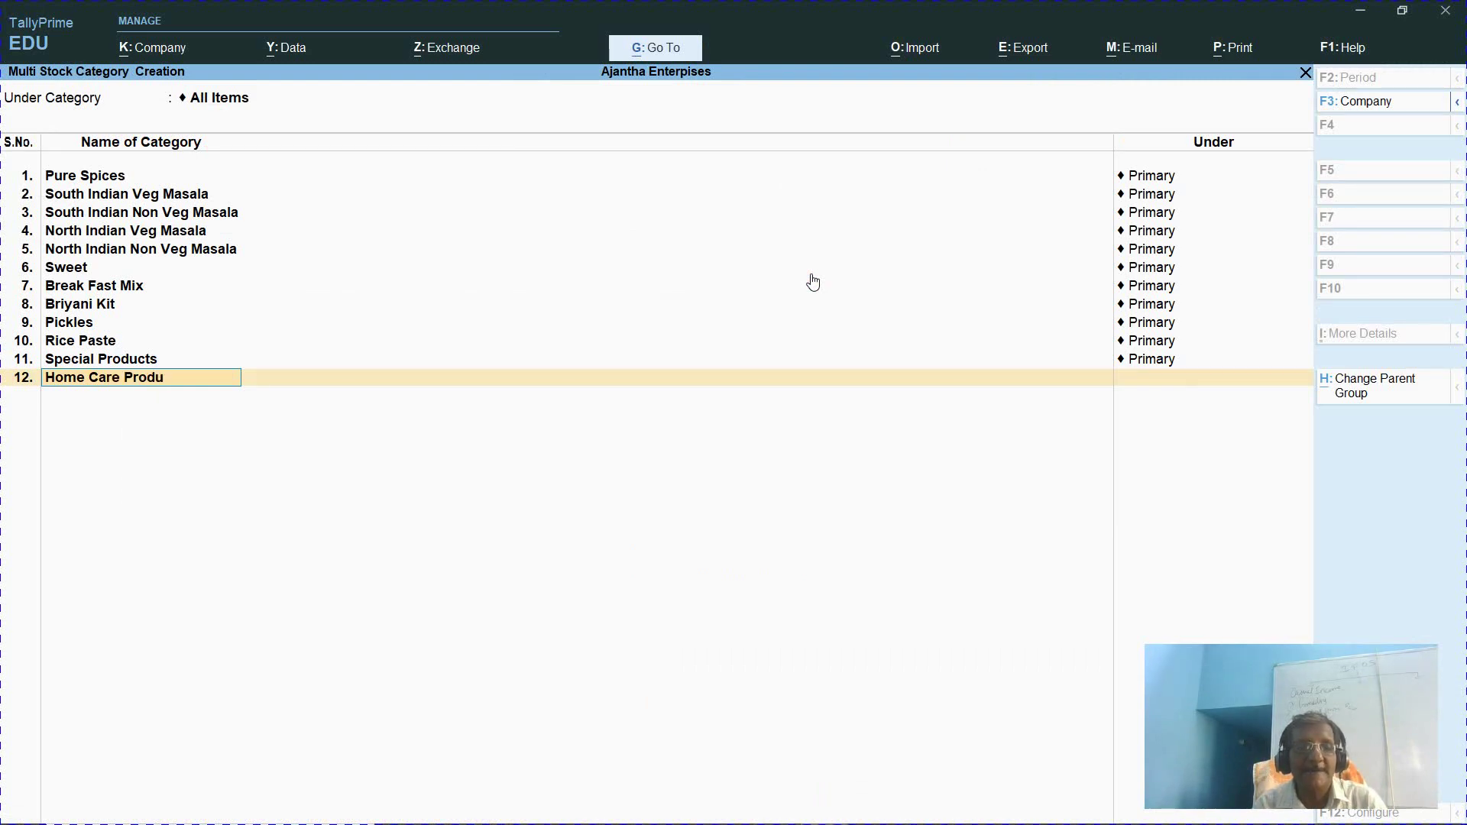
pyautogui.write('cts and')
pyautogui.hotkey('alt', 'Tab')
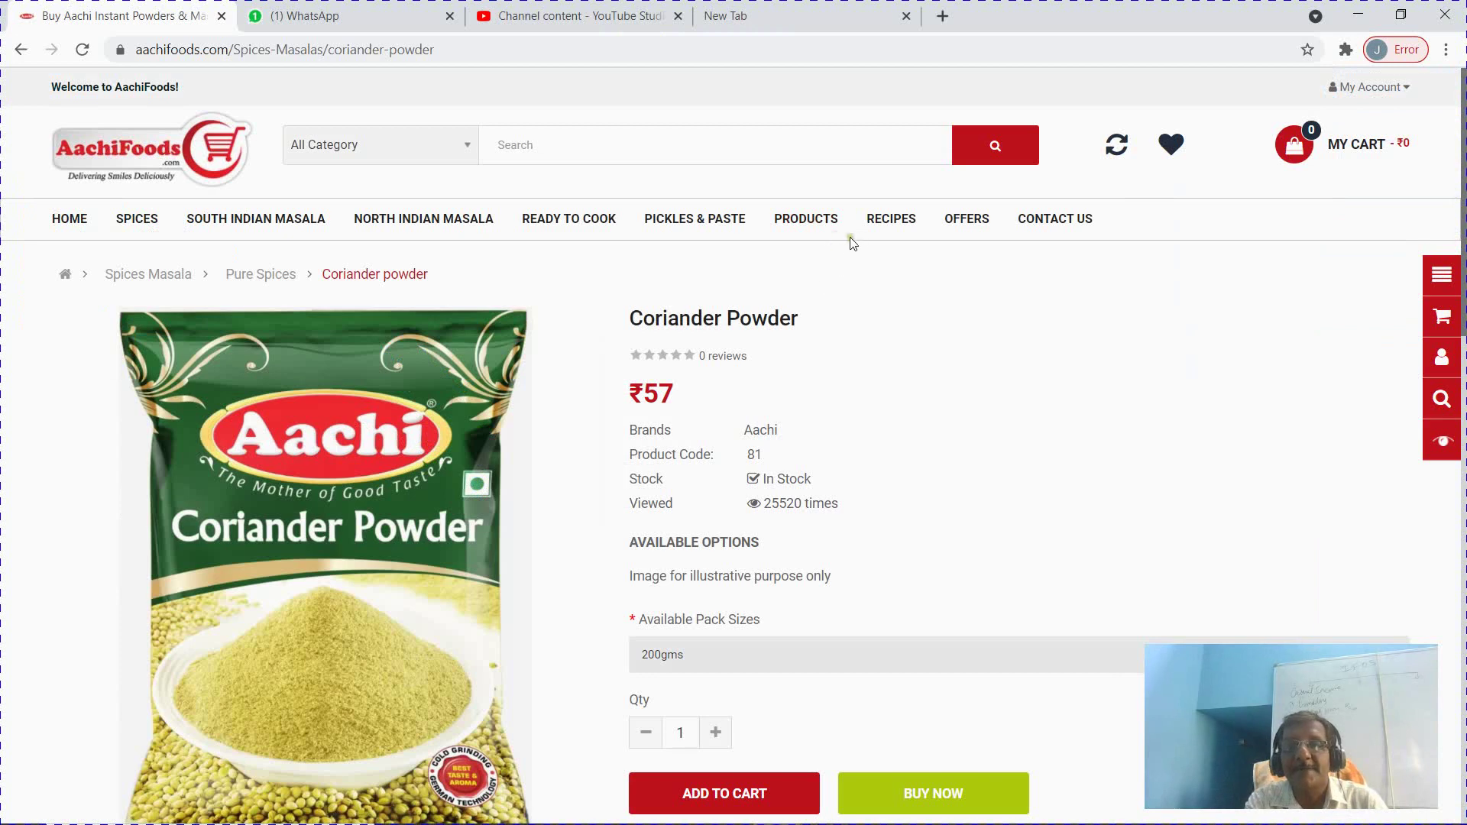
pyautogui.hotkey('alt', 'Tab')
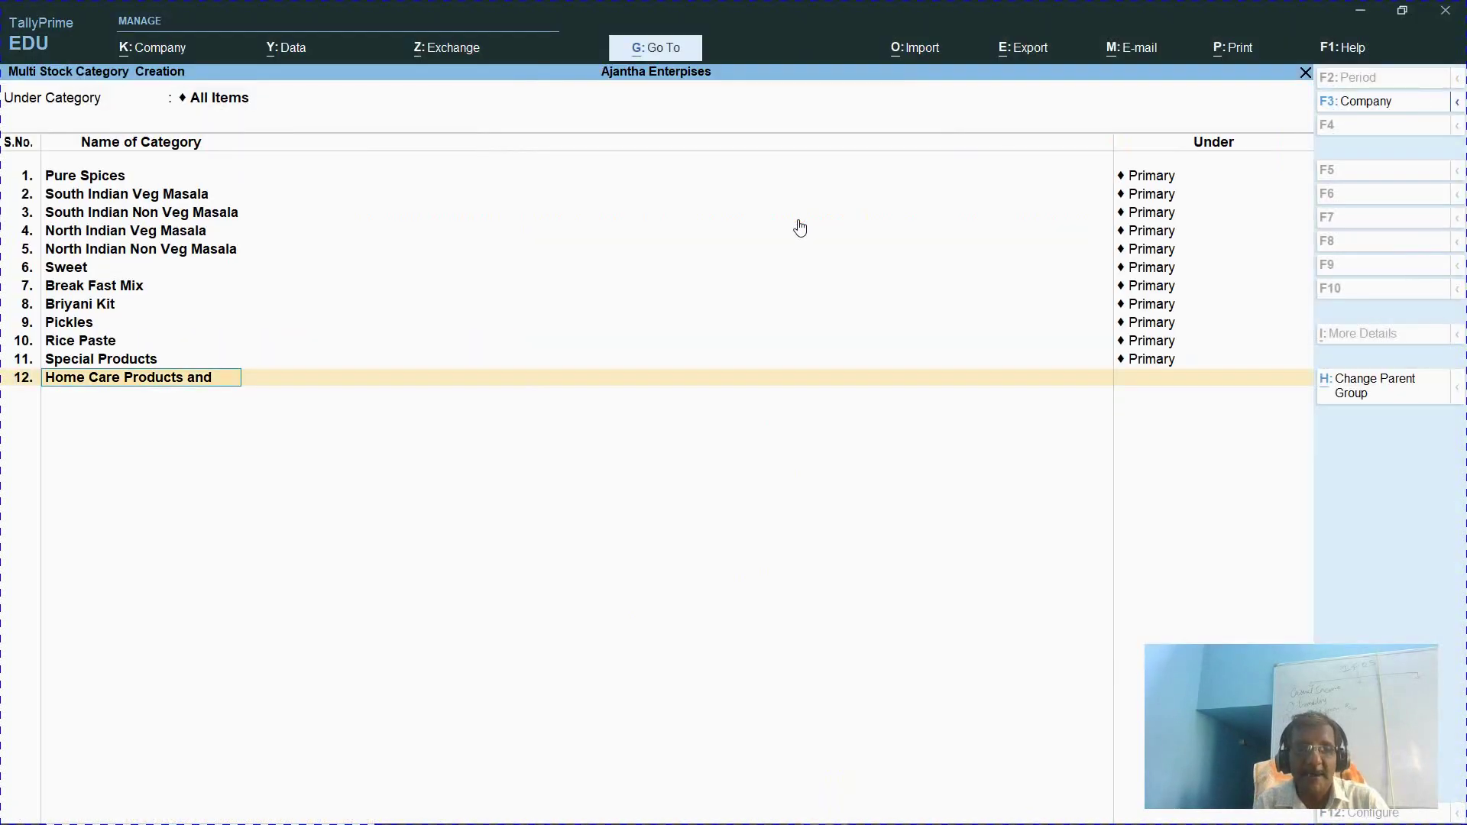
pyautogui.write('Home Clea')
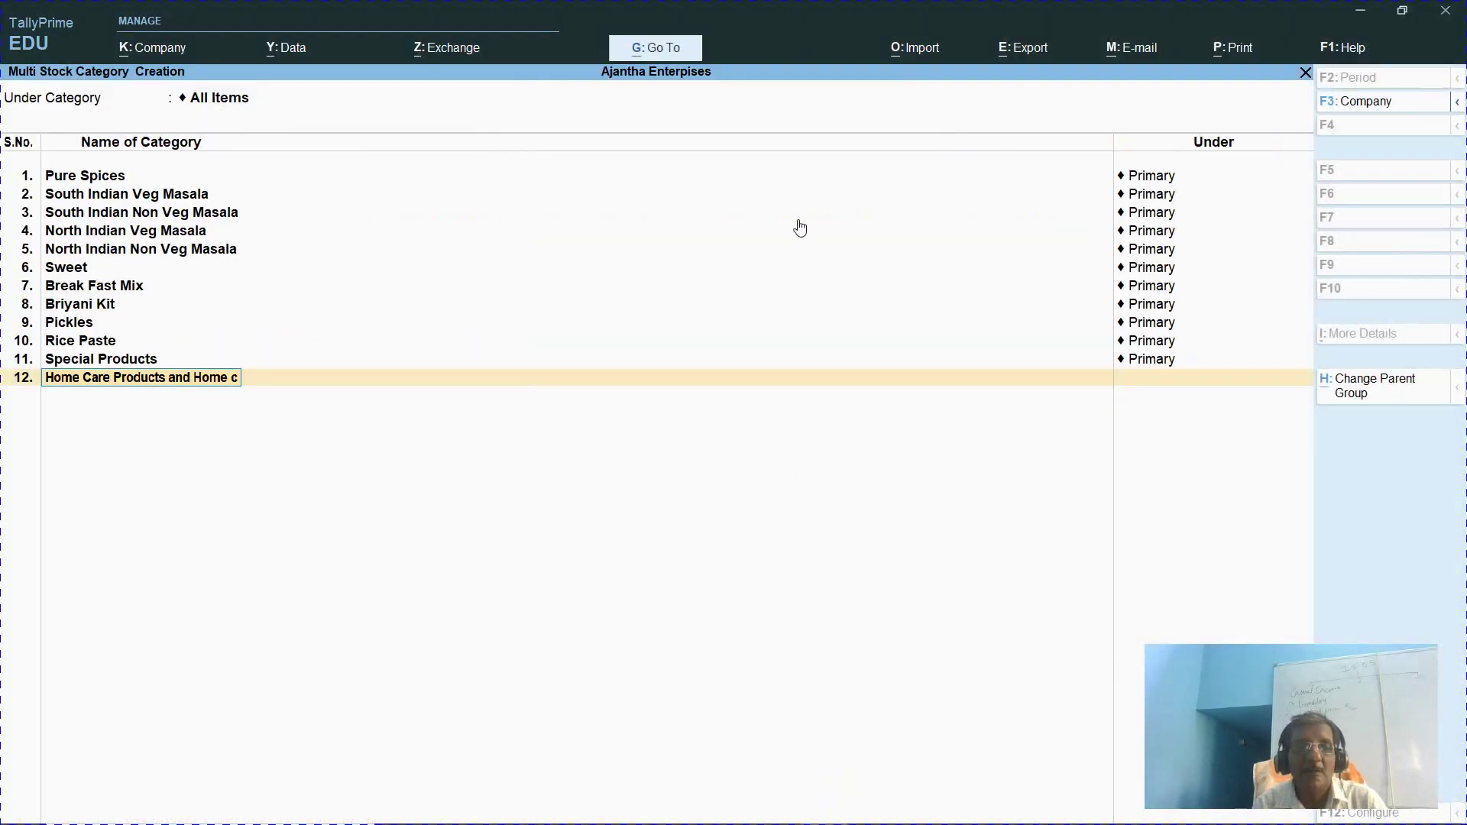
pyautogui.write('ning')
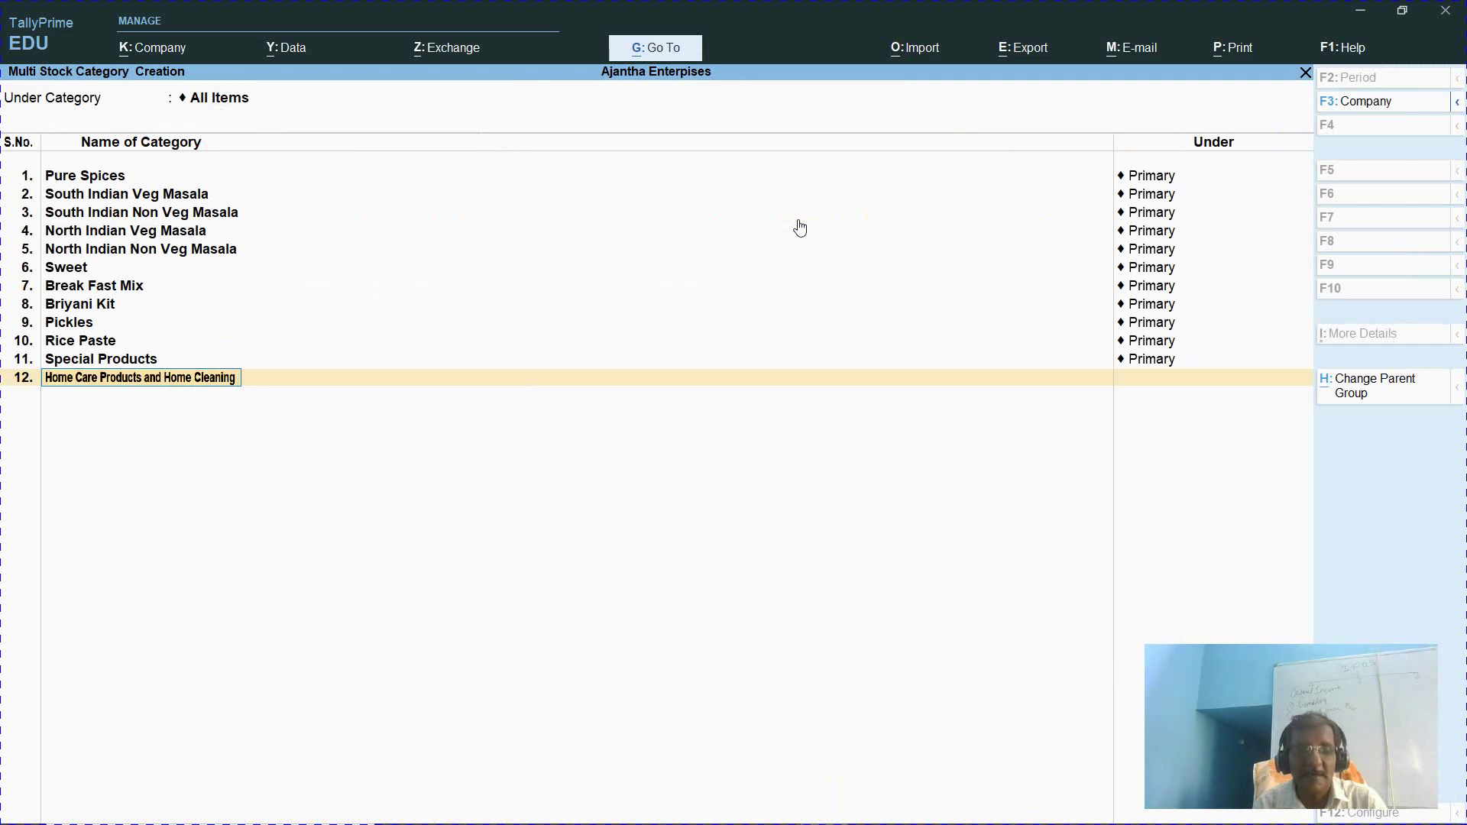
pyautogui.write(' Products')
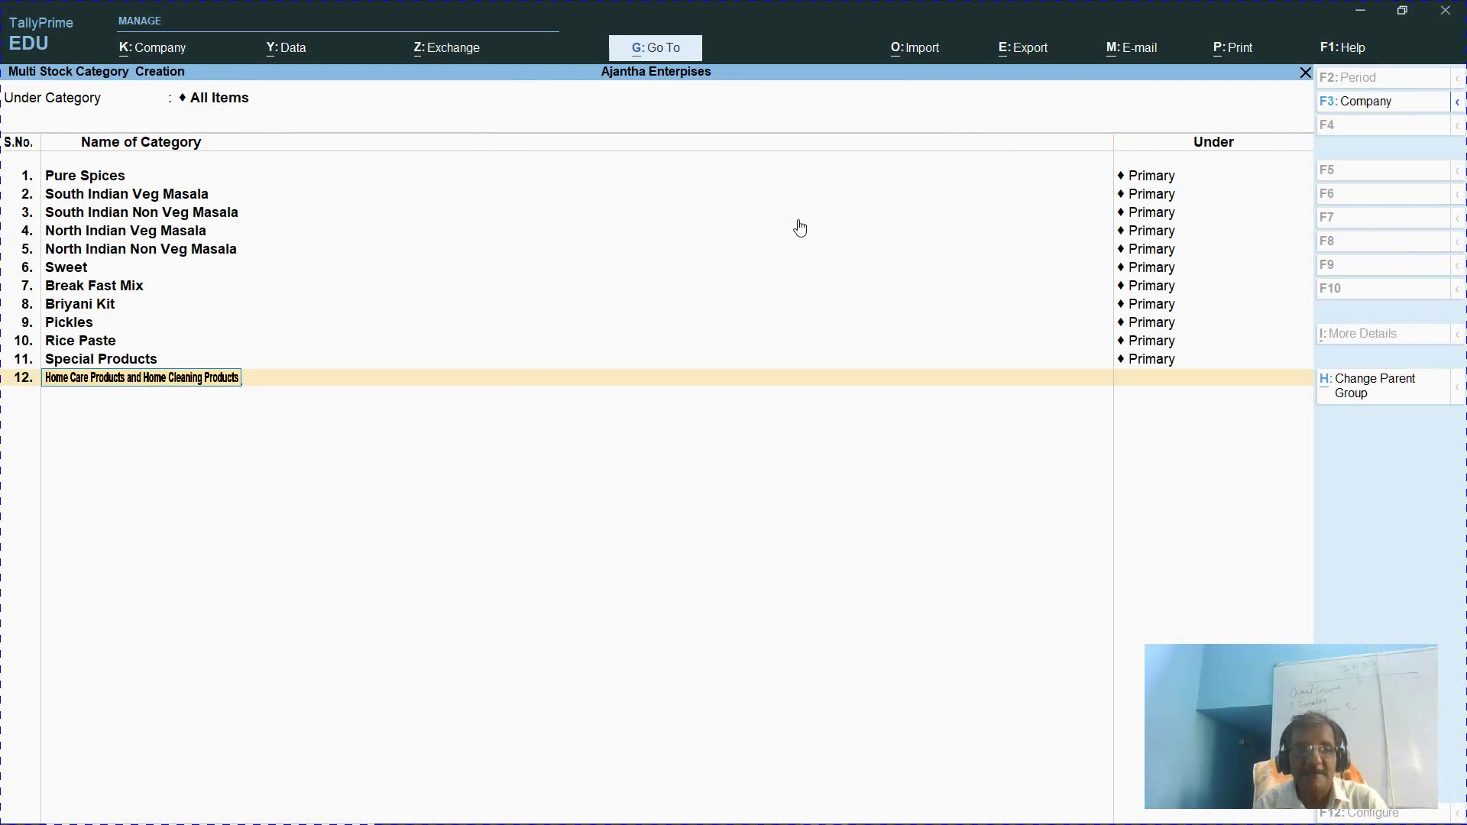
pyautogui.press('Return')
pyautogui.press('Return')
pyautogui.hotkey('alt', 'Tab')
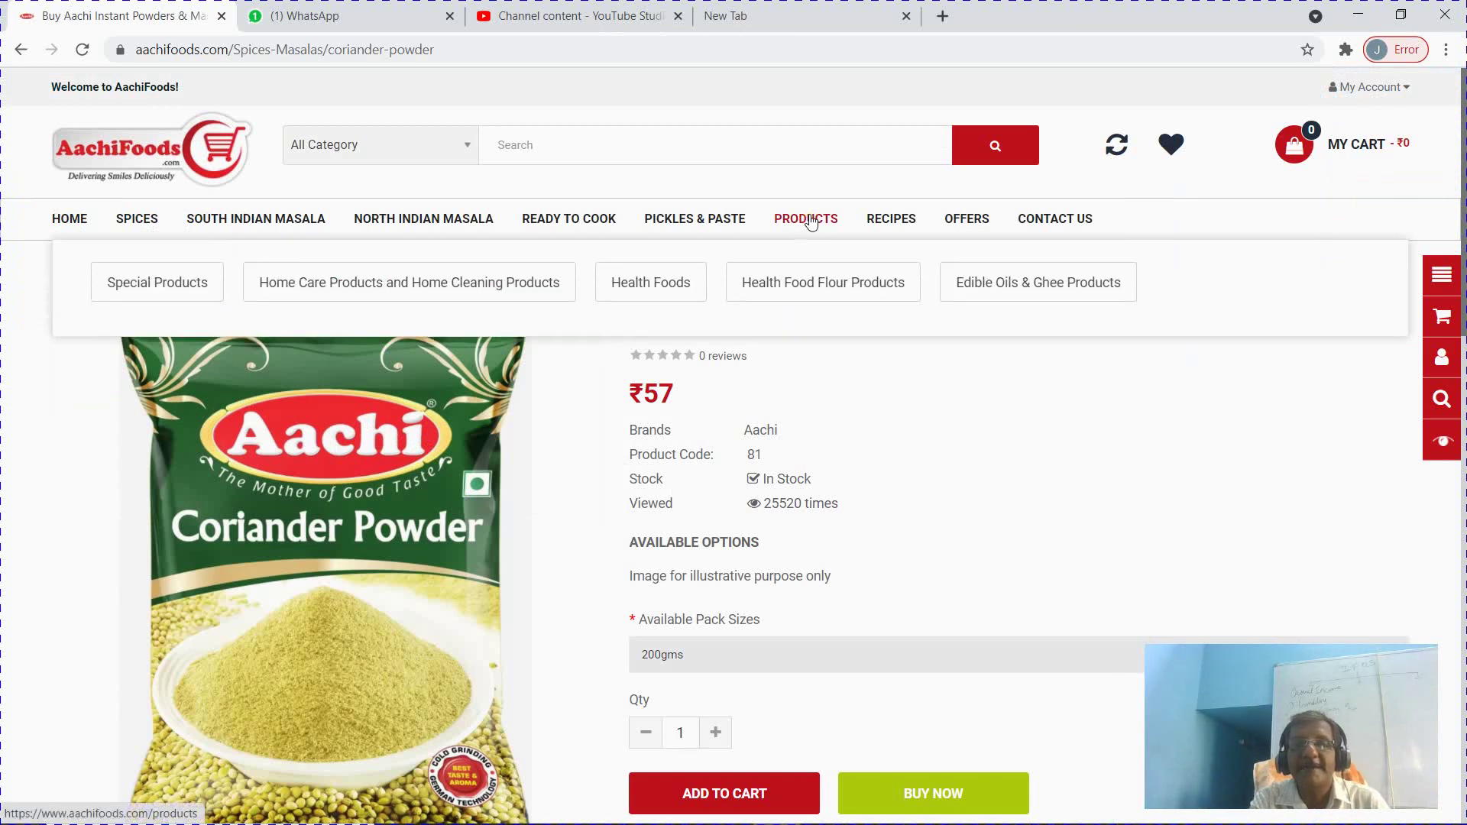
# Add the Health Food and Health Food Flour Products categories under Primary
pyautogui.hotkey('alt', 'Tab')
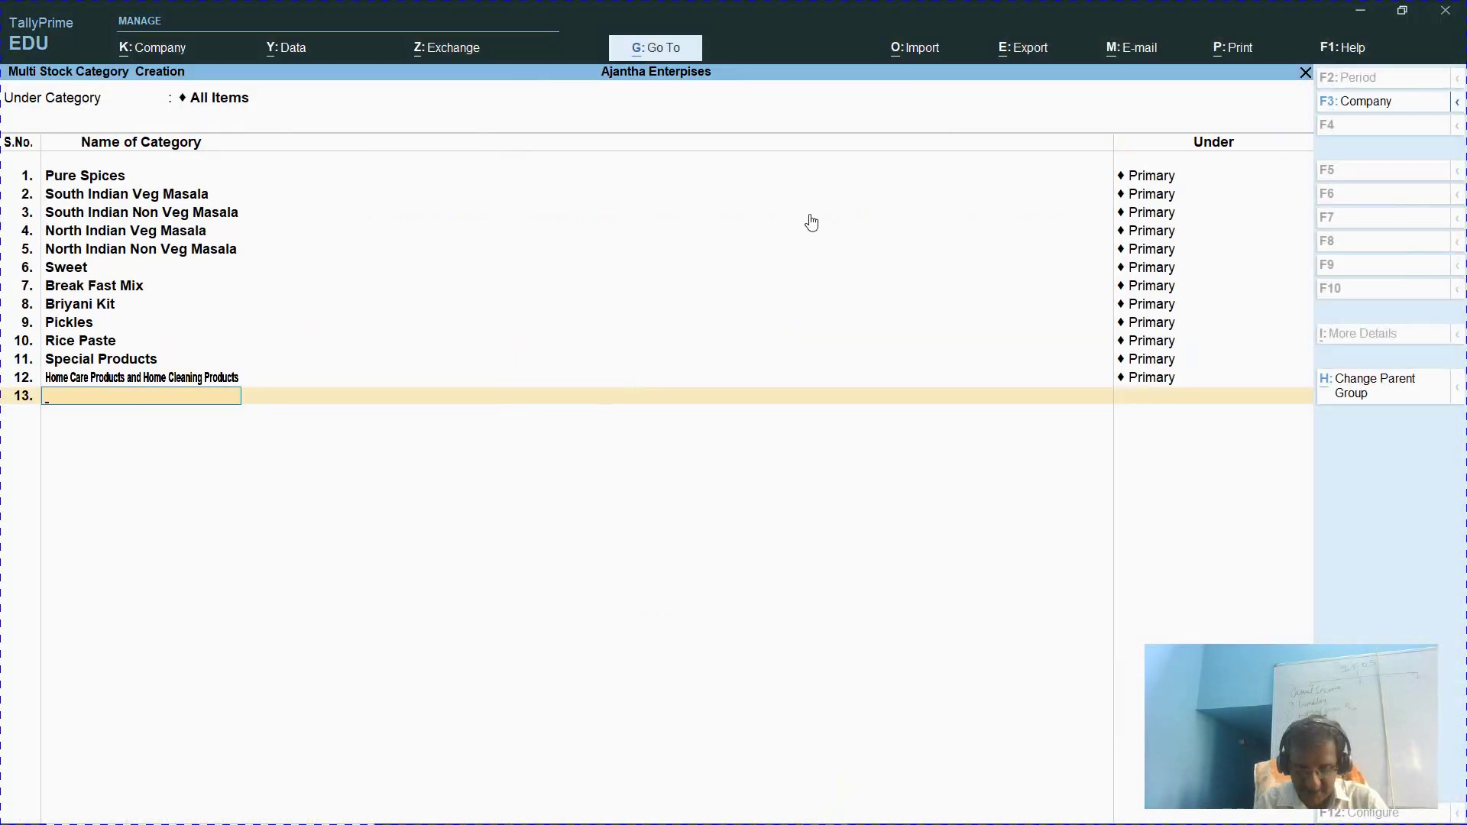
pyautogui.write('Healt')
pyautogui.write('h foo')
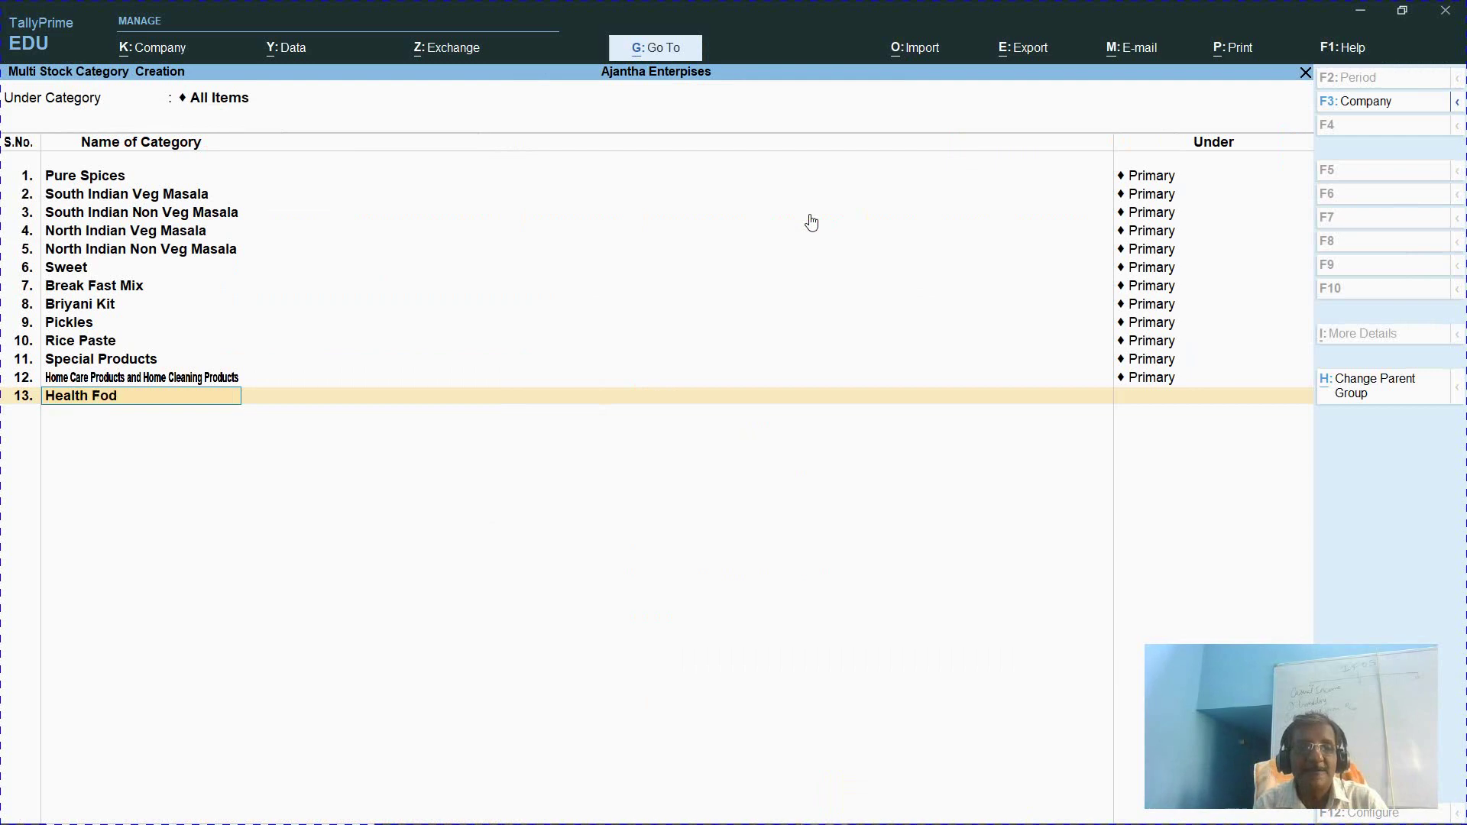
pyautogui.press('BackSpace')
pyautogui.write('od')
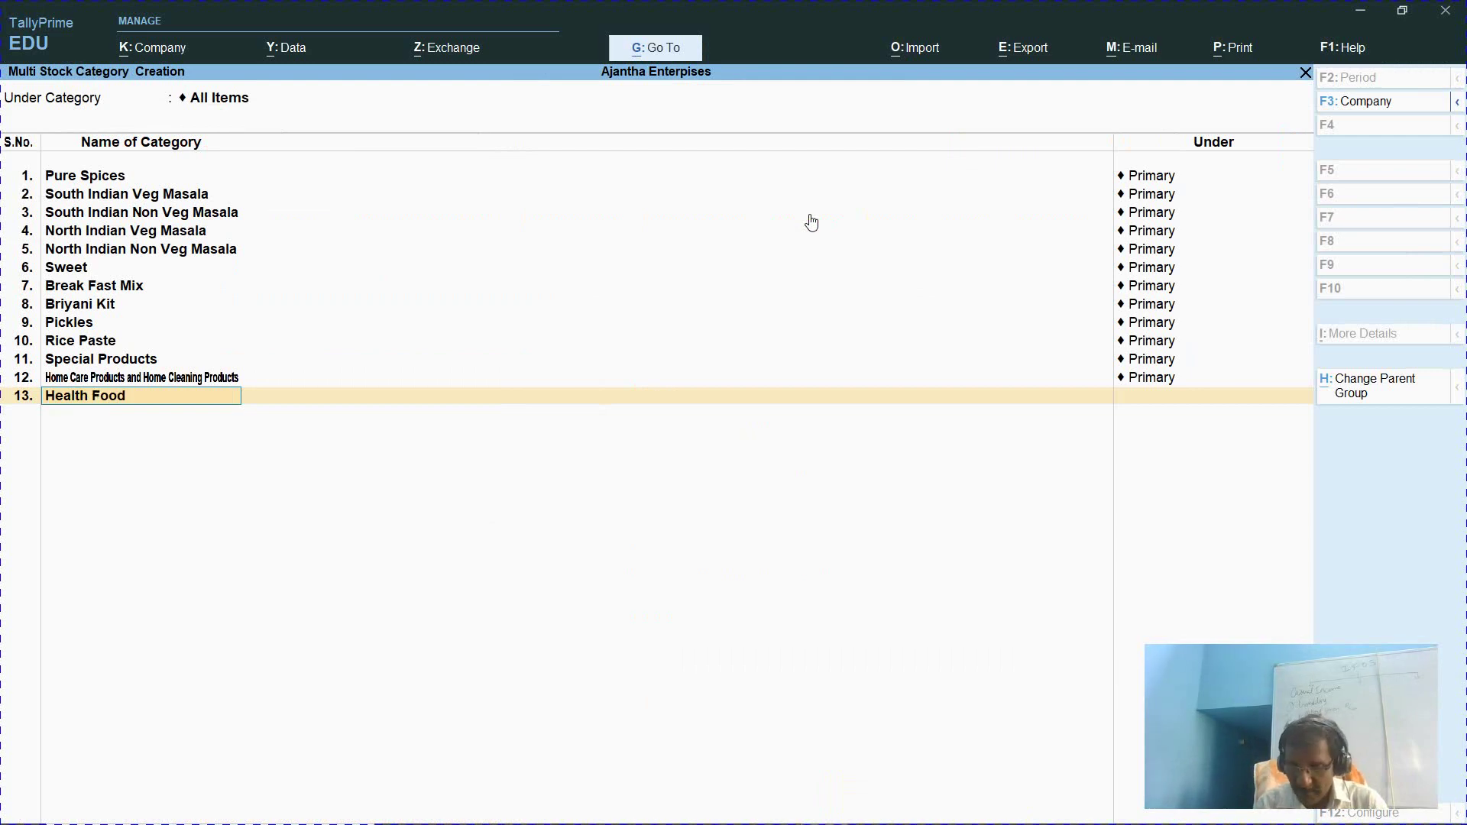
pyautogui.press('Return')
pyautogui.press('Return')
pyautogui.write('Heal')
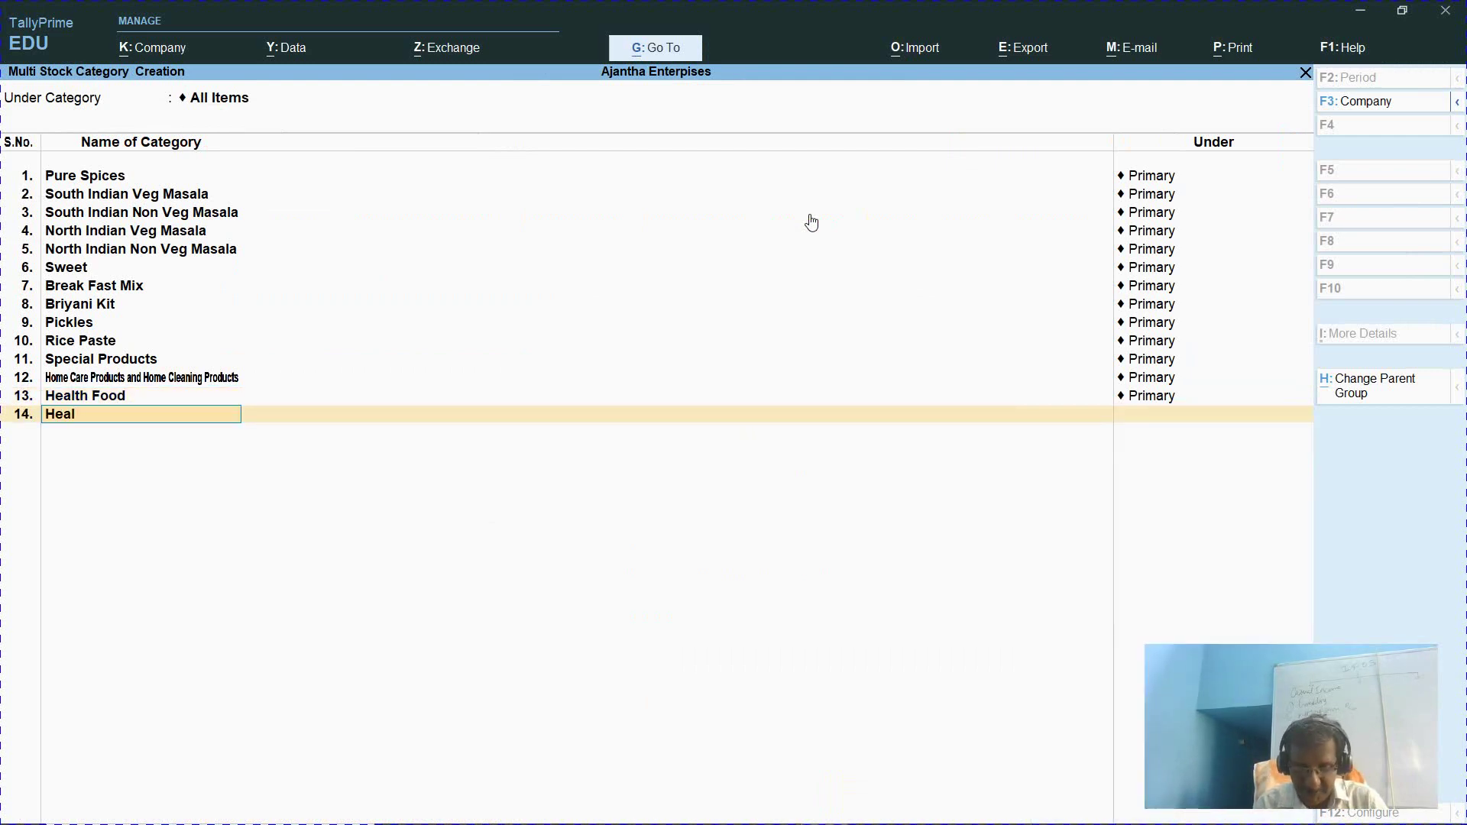
pyautogui.write('th Food flour')
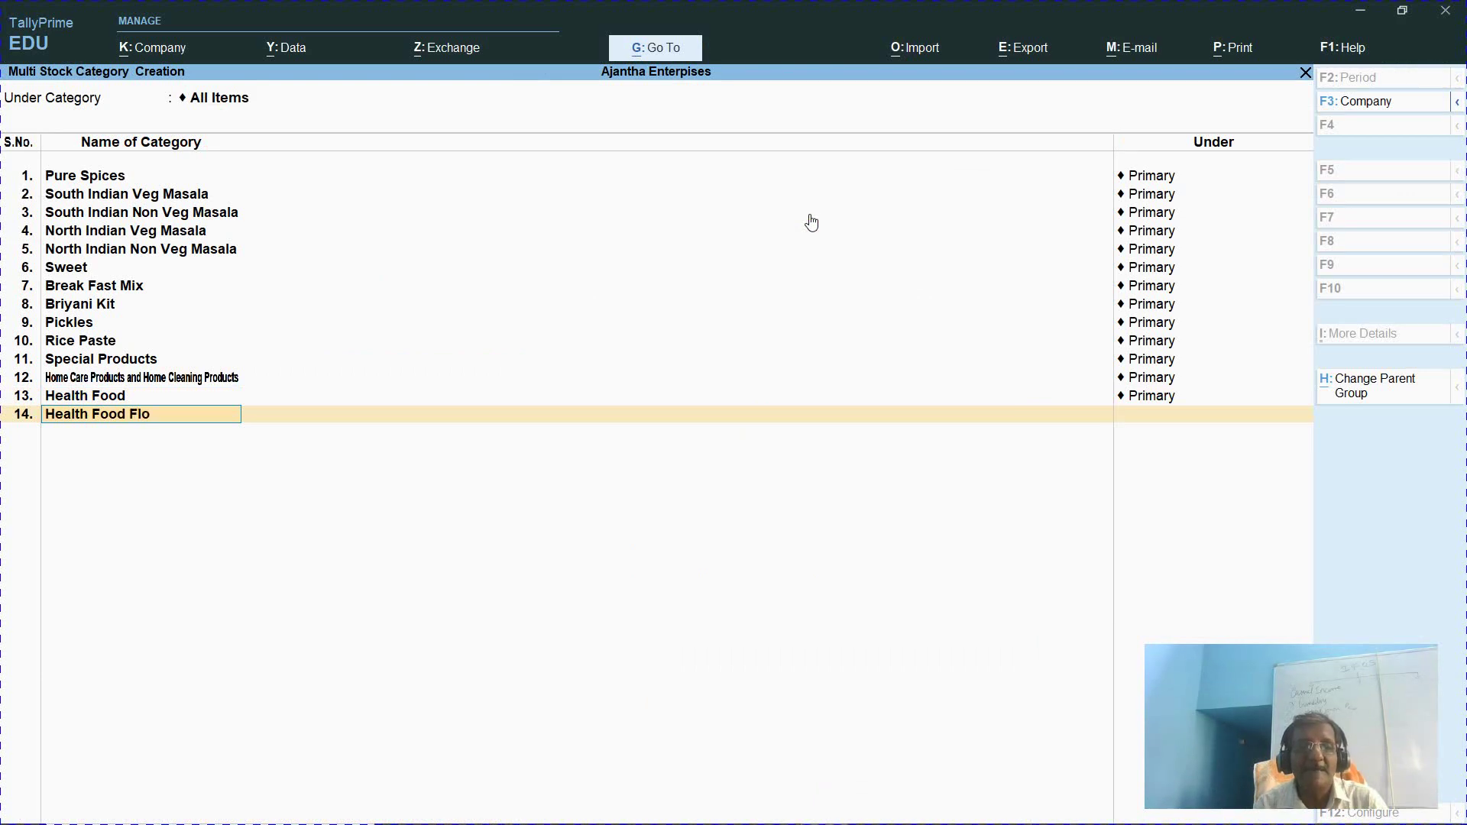
pyautogui.write(' Prou')
pyautogui.press('BackSpace')
pyautogui.write('ducts')
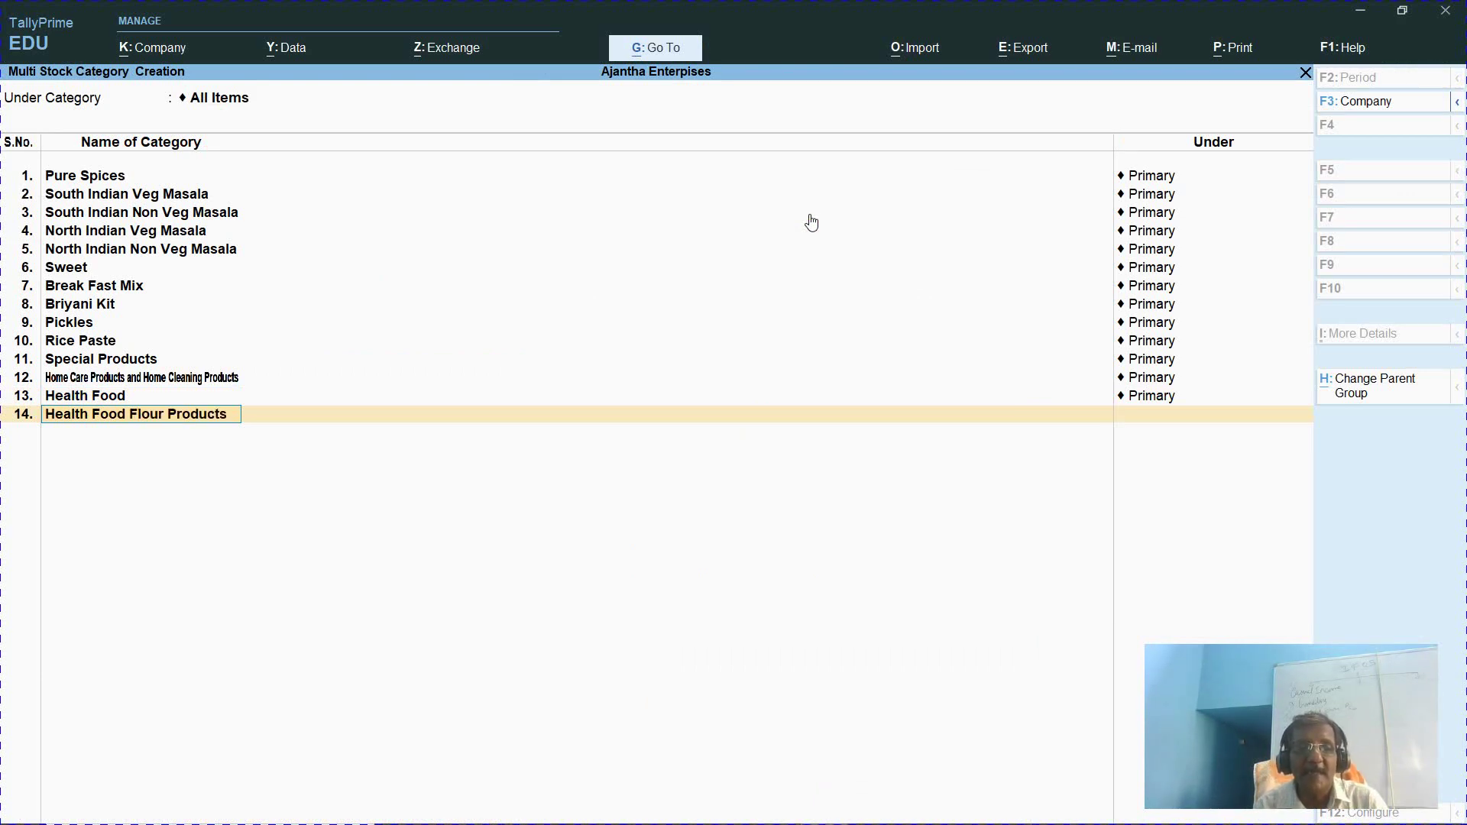
pyautogui.press('Return')
pyautogui.press('Return')
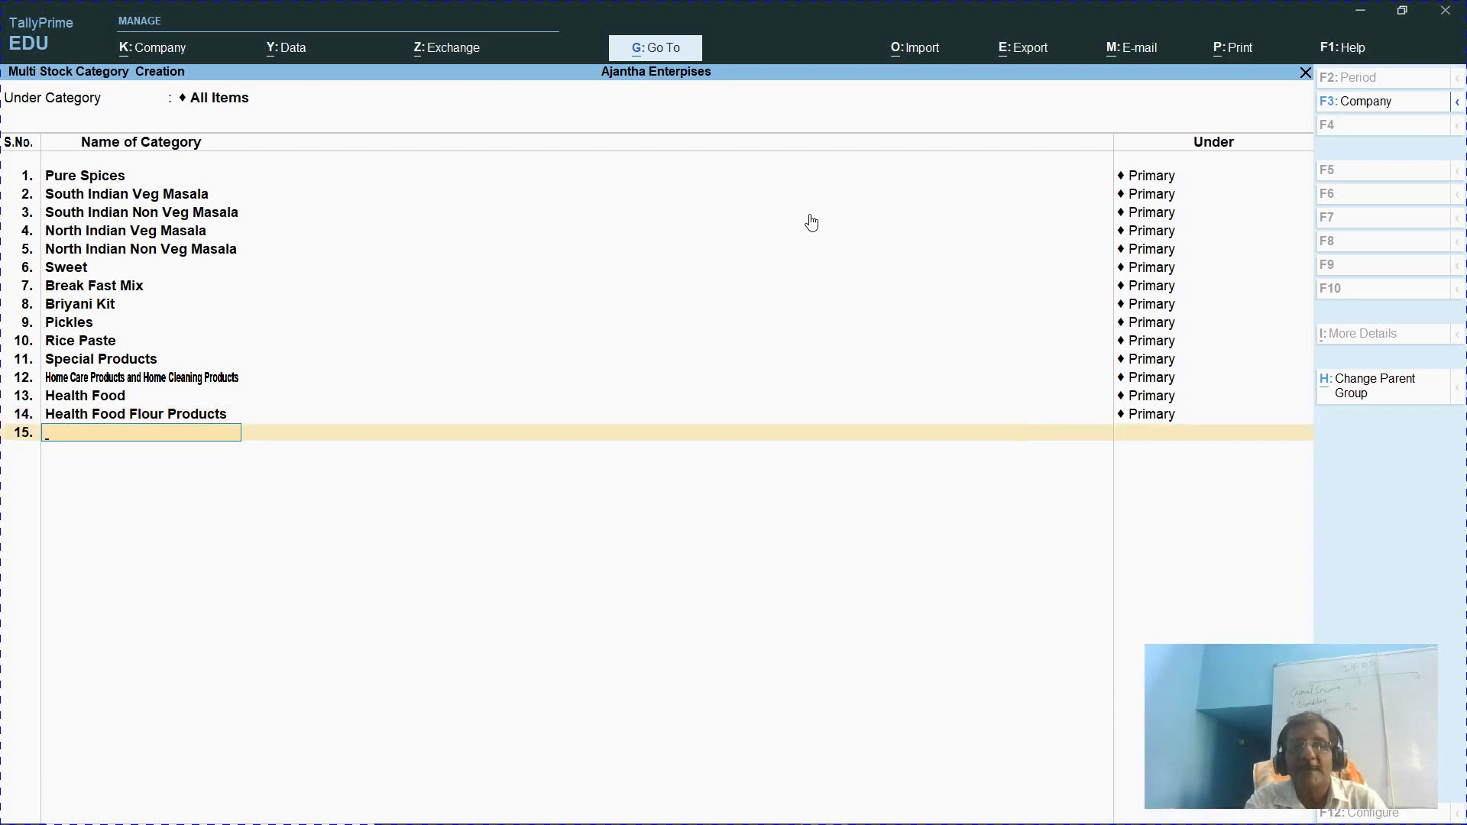
# Check the website, then enter Edible Oil & Ghee Products on row 15
pyautogui.hotkey('alt', 'Tab')
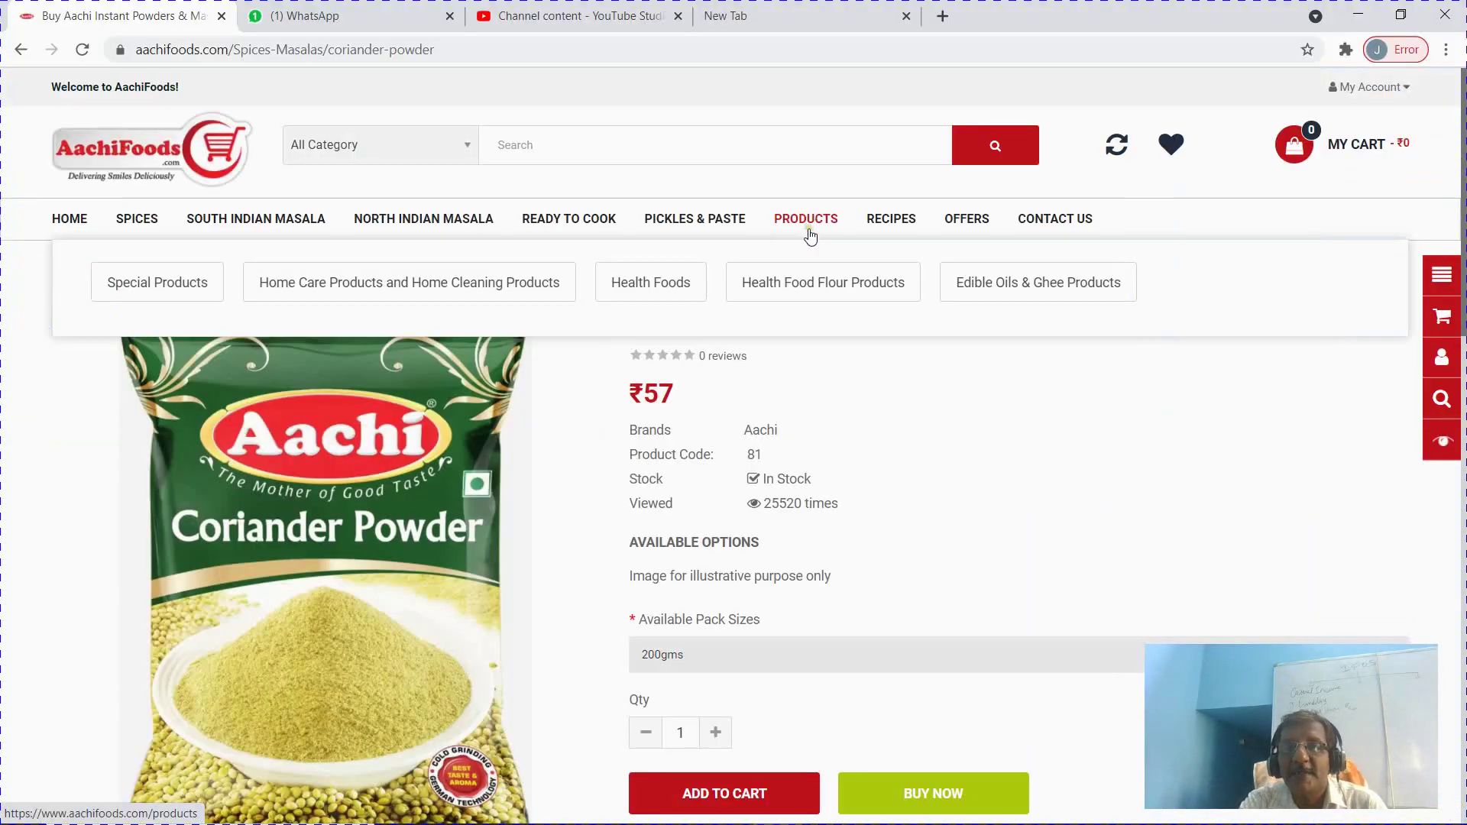
pyautogui.hotkey('alt', 'Tab')
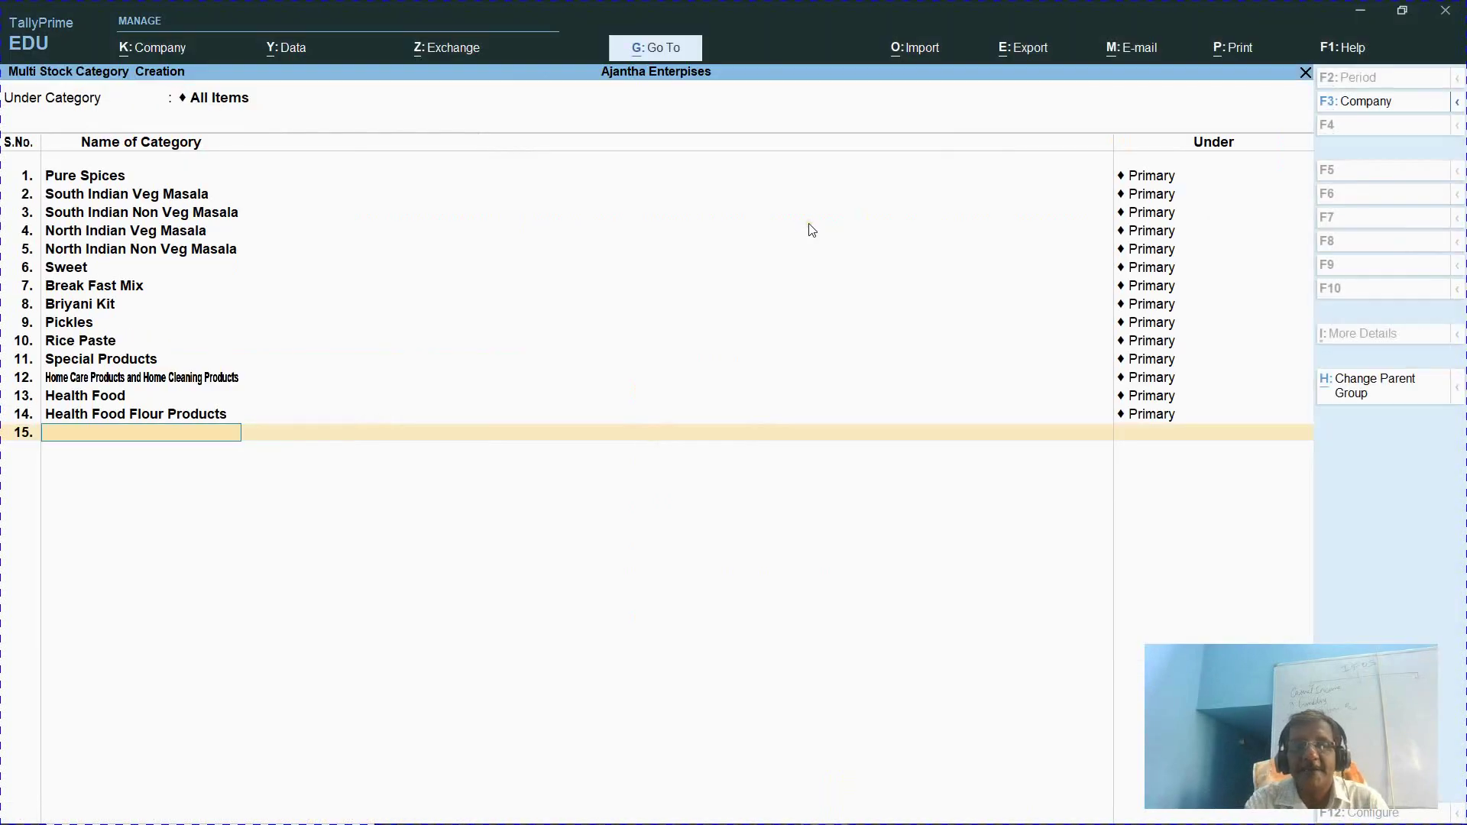
pyautogui.write('Edible')
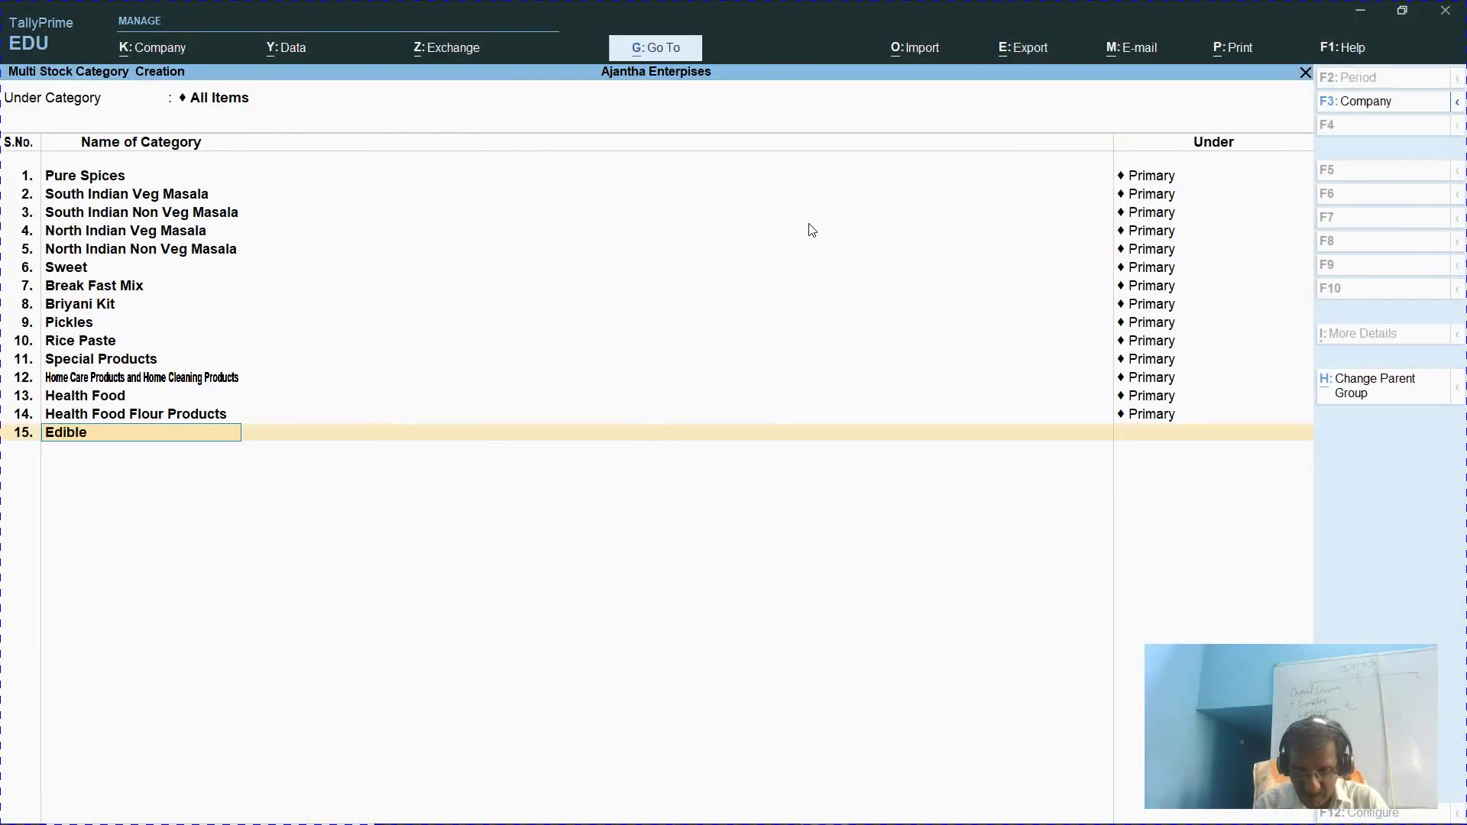
pyautogui.write(' oil & Gr')
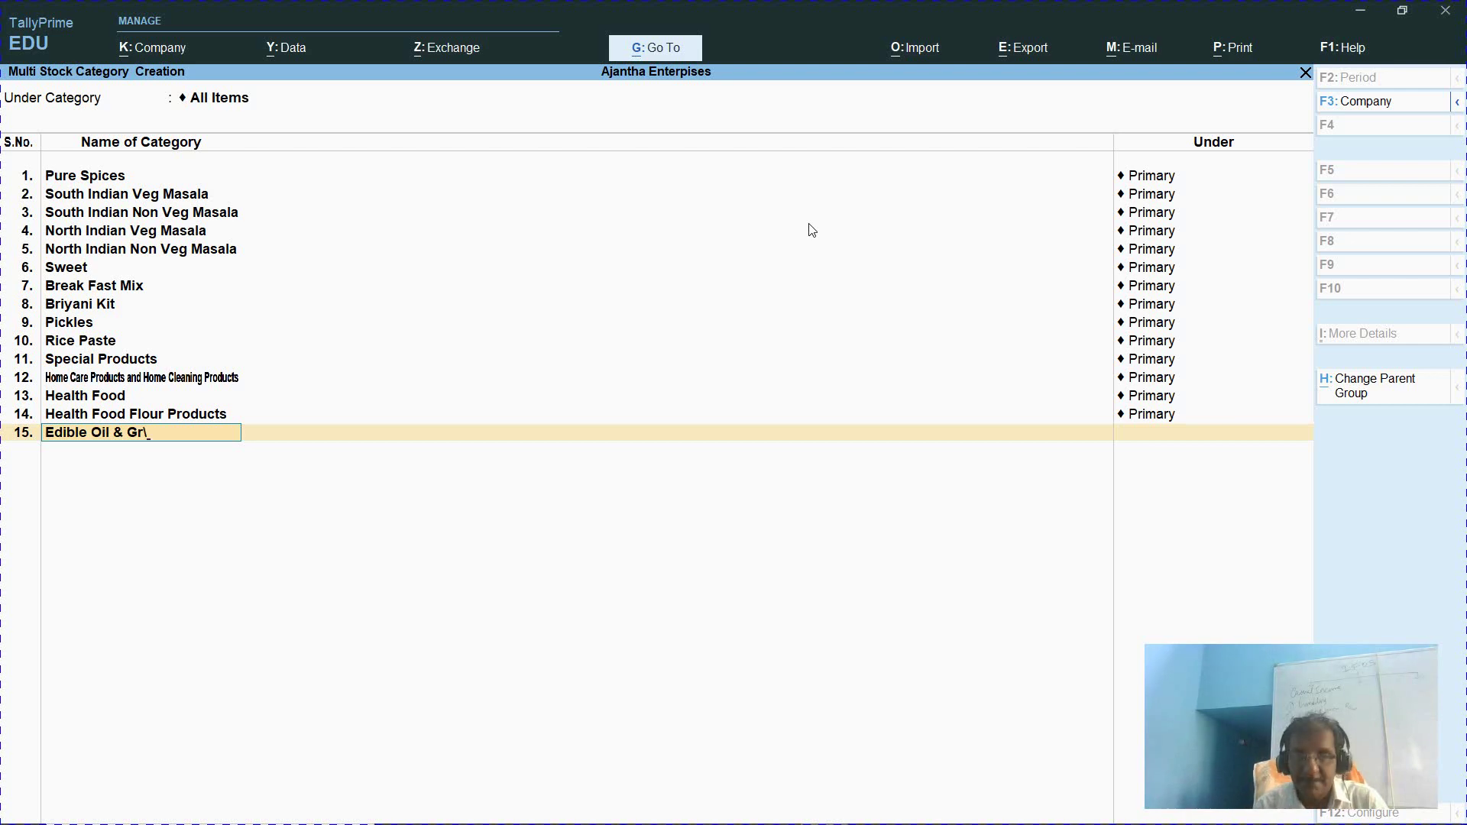
pyautogui.write('hee')
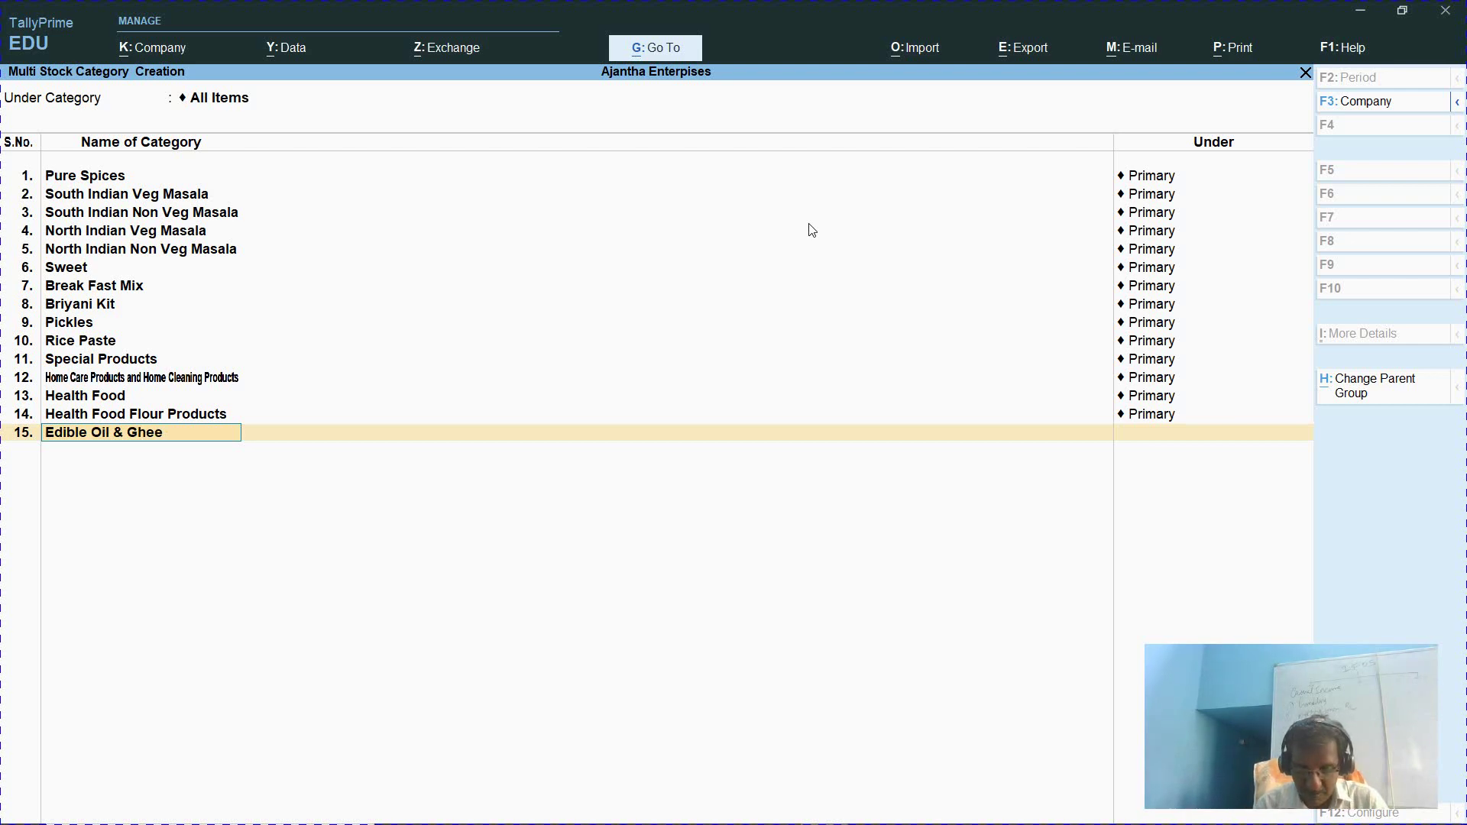
pyautogui.write(' Products')
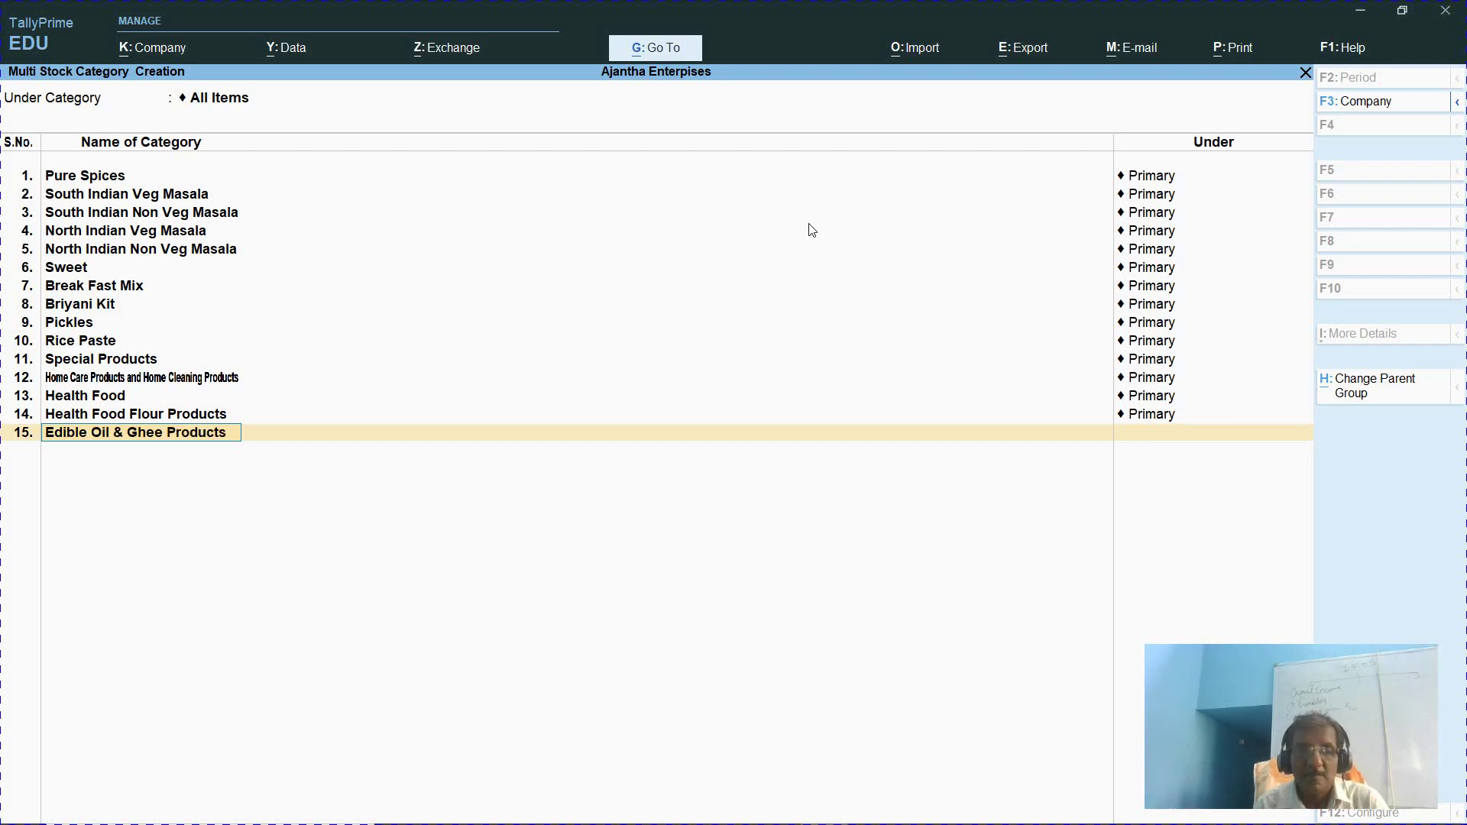
pyautogui.press('Return')
pyautogui.press('Return')
# File Edible Oil & Ghee Products under Primary and view the AachiFoods Spices Masala listing with prices
pyautogui.hotkey('alt', 'Tab')
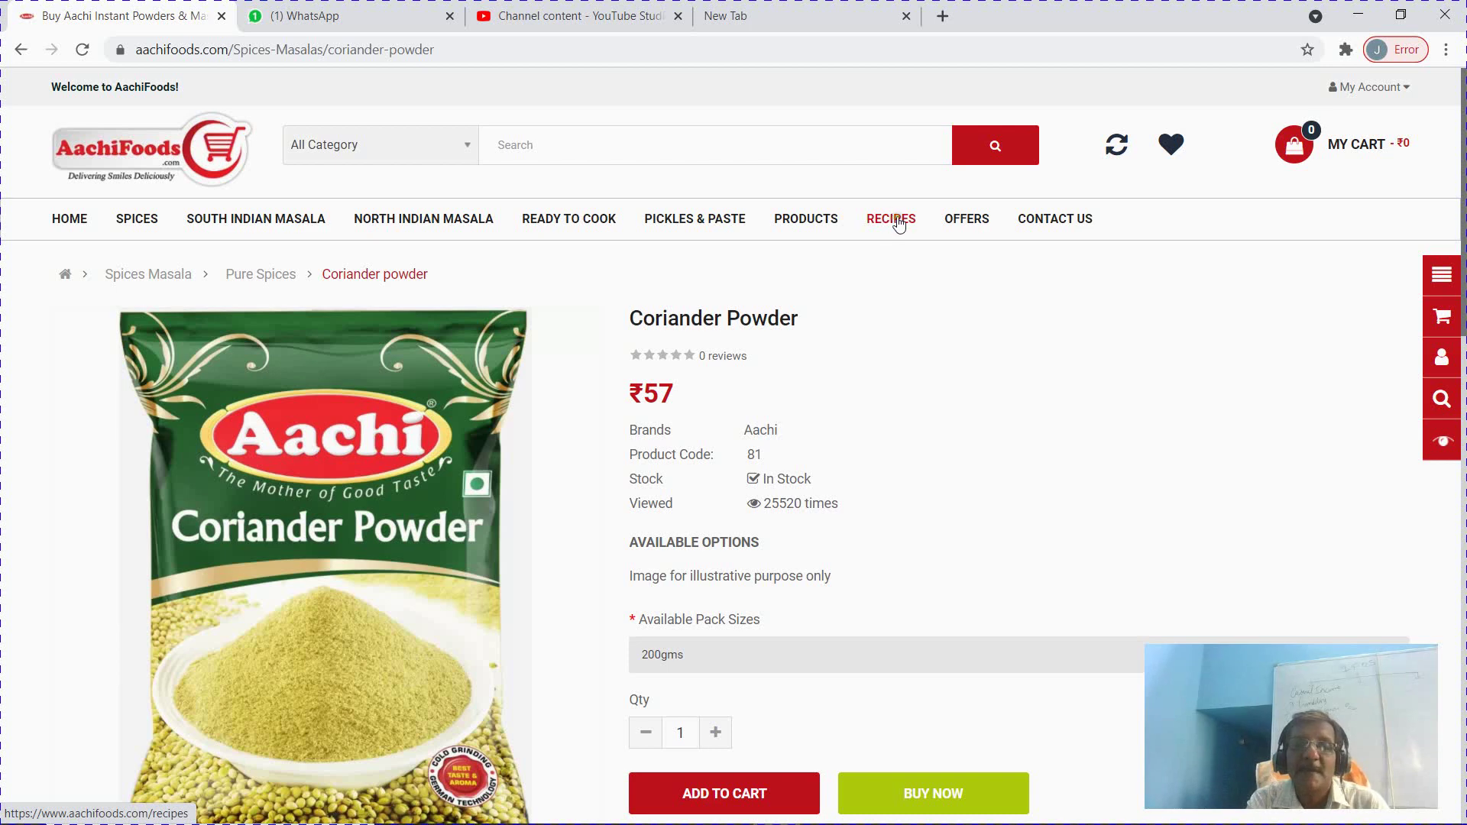
pyautogui.click(899, 223)
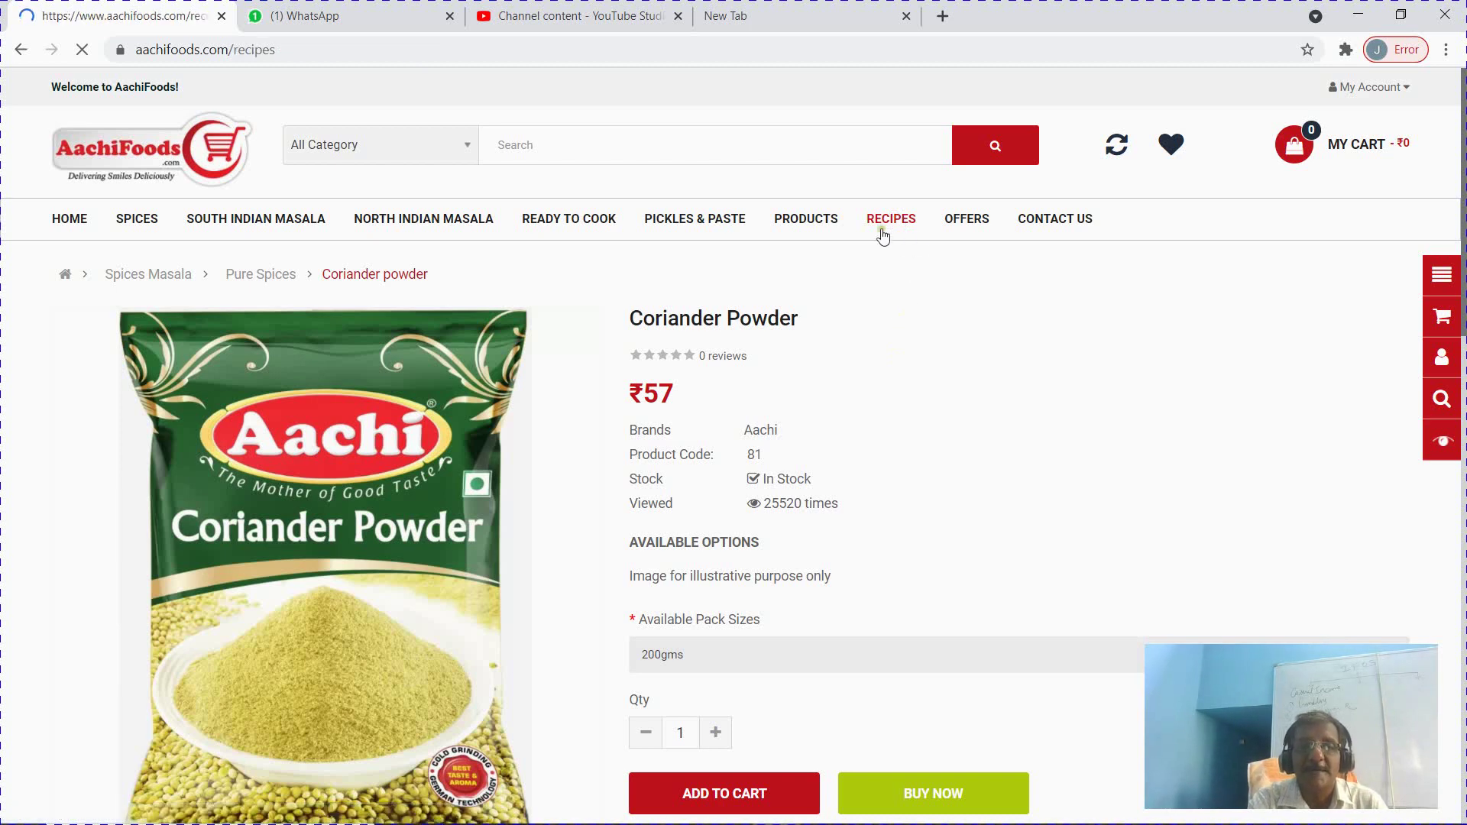
pyautogui.press('alt')
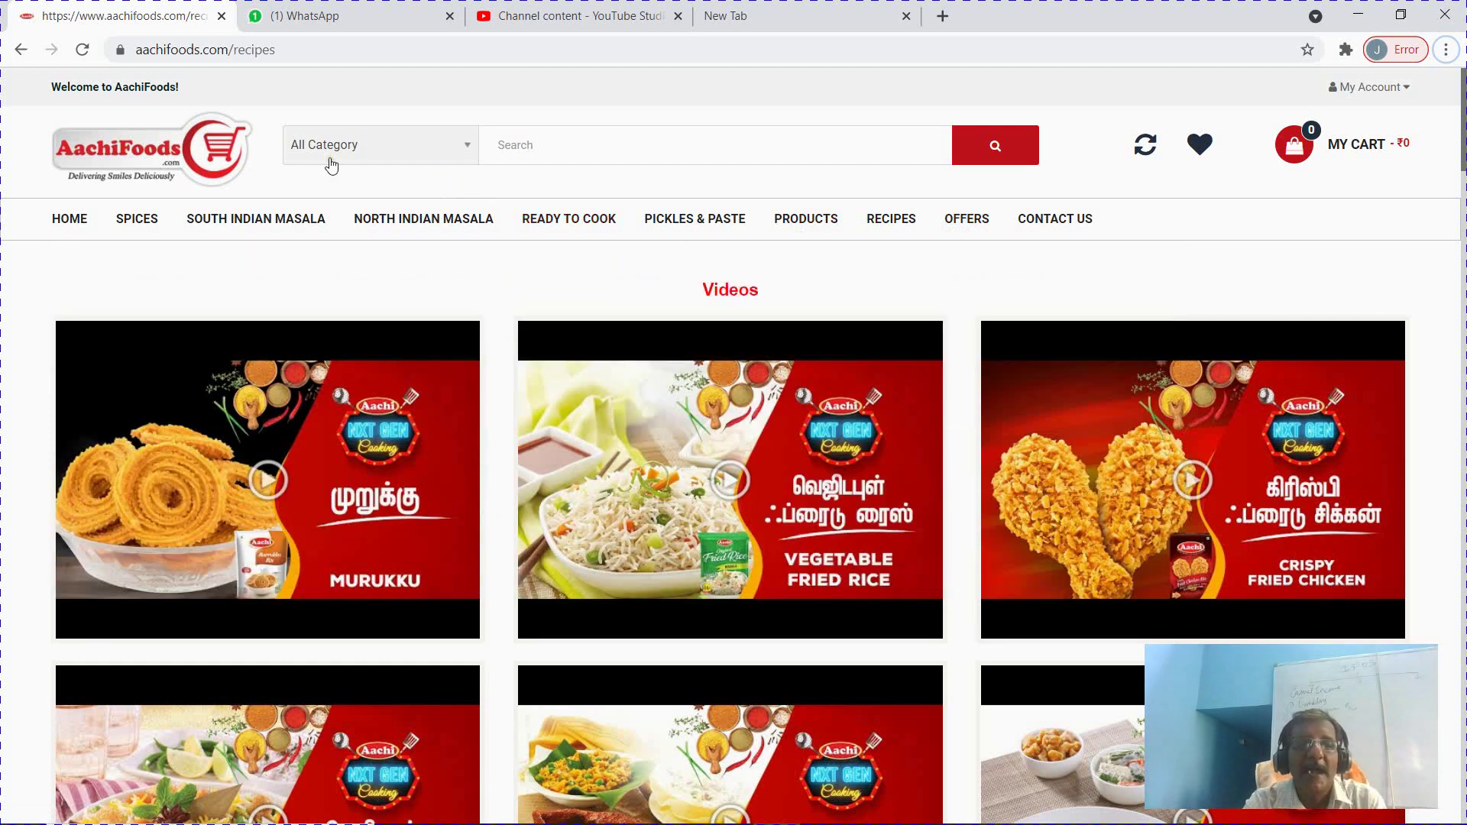
pyautogui.moveTo(141, 220)
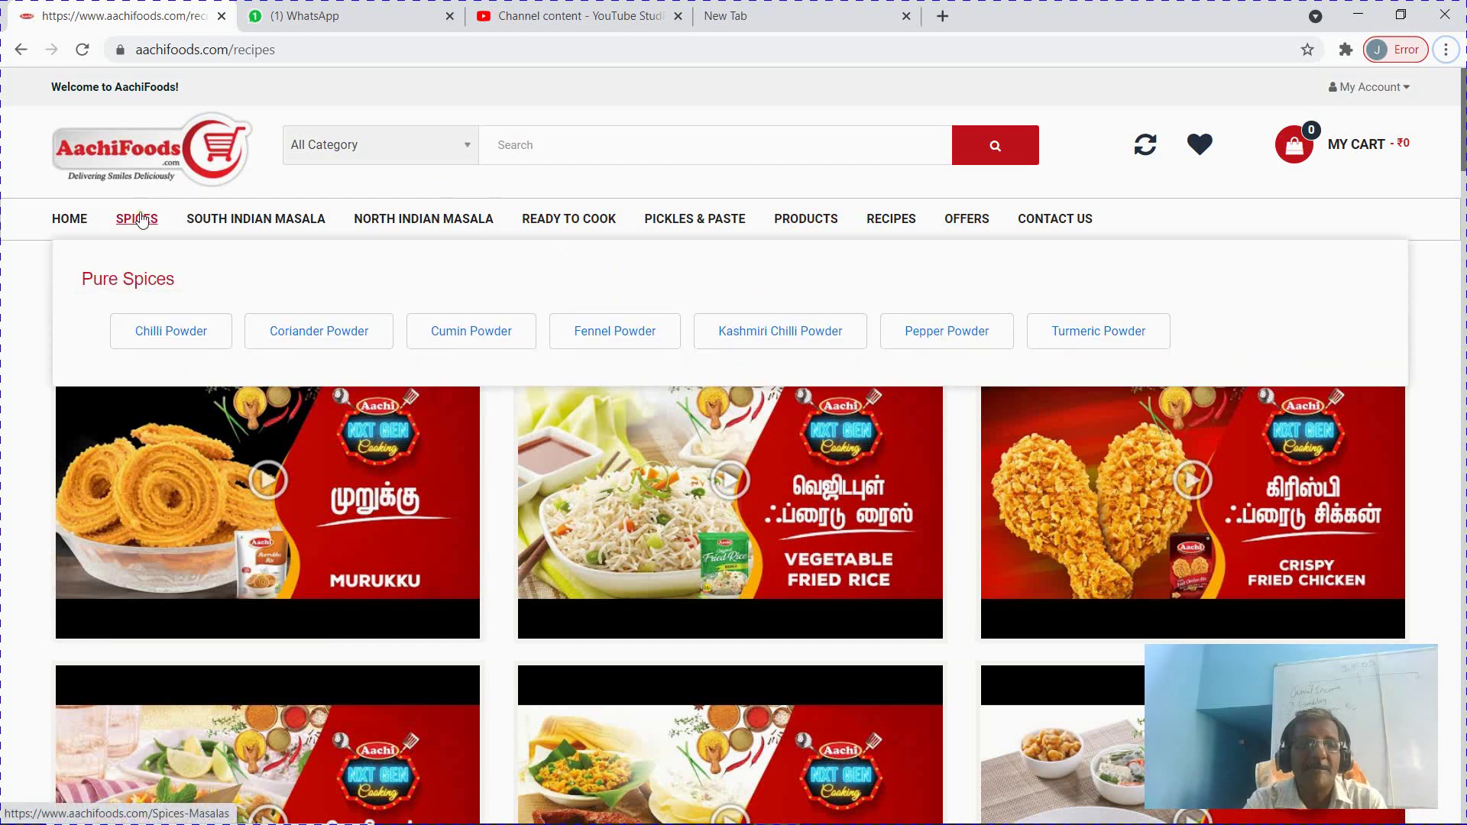
pyautogui.click(142, 221)
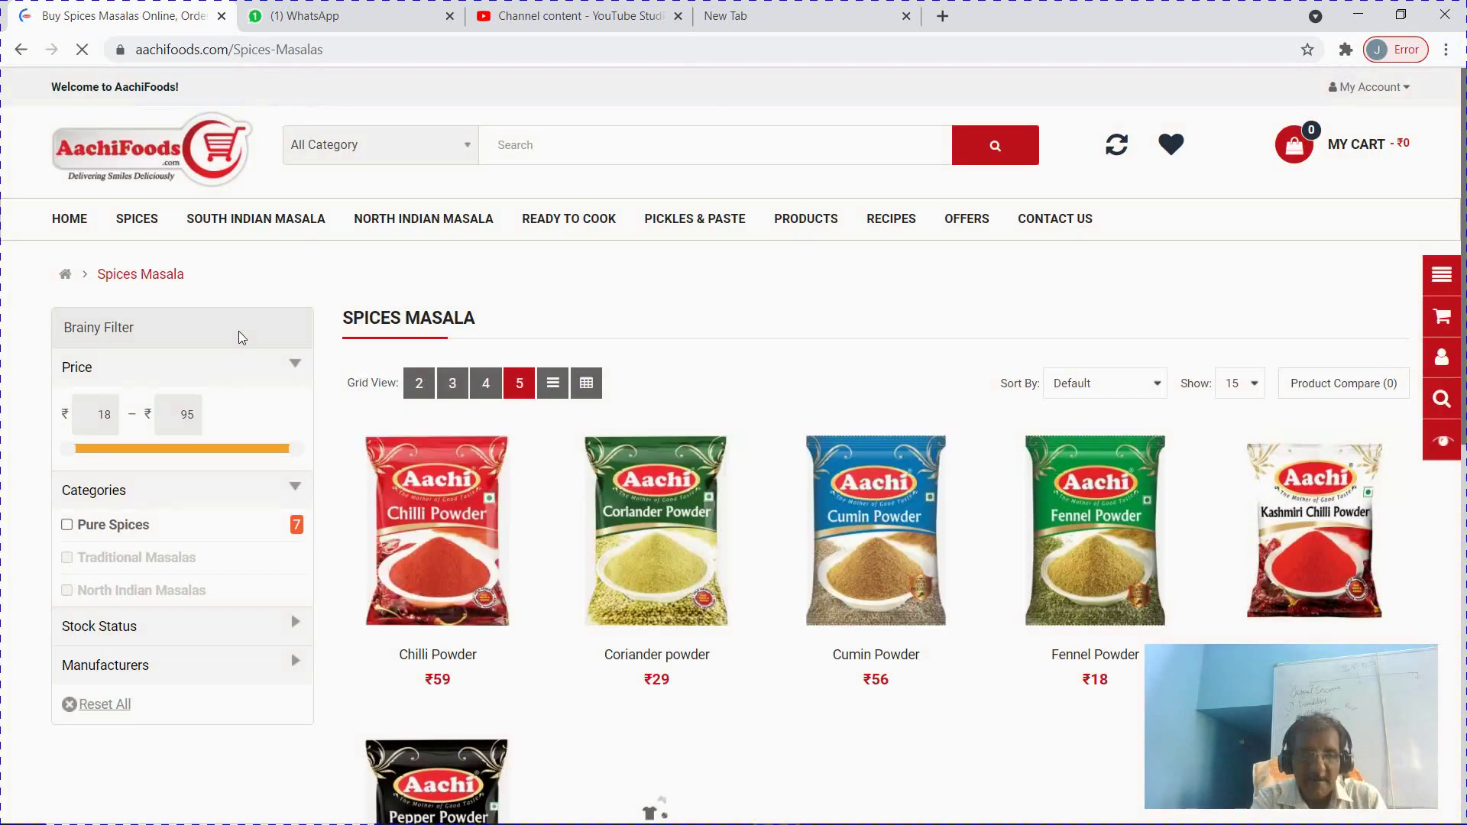
pyautogui.hotkey('alt', 'Tab')
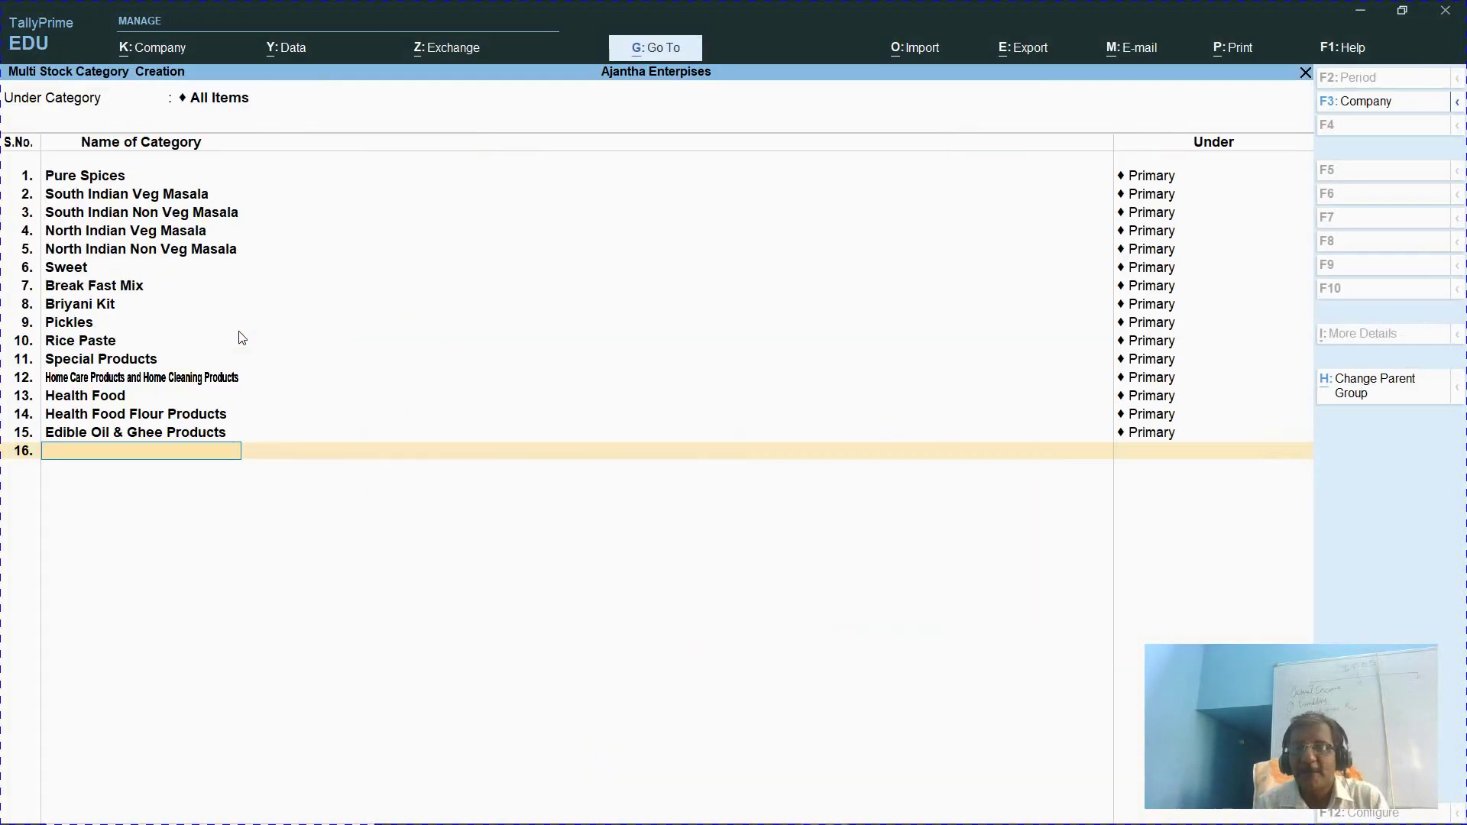
# Save the category entries, confirm all 15 categories, glance at the units list and return to the Gateway
pyautogui.press('Return')
pyautogui.press('Return')
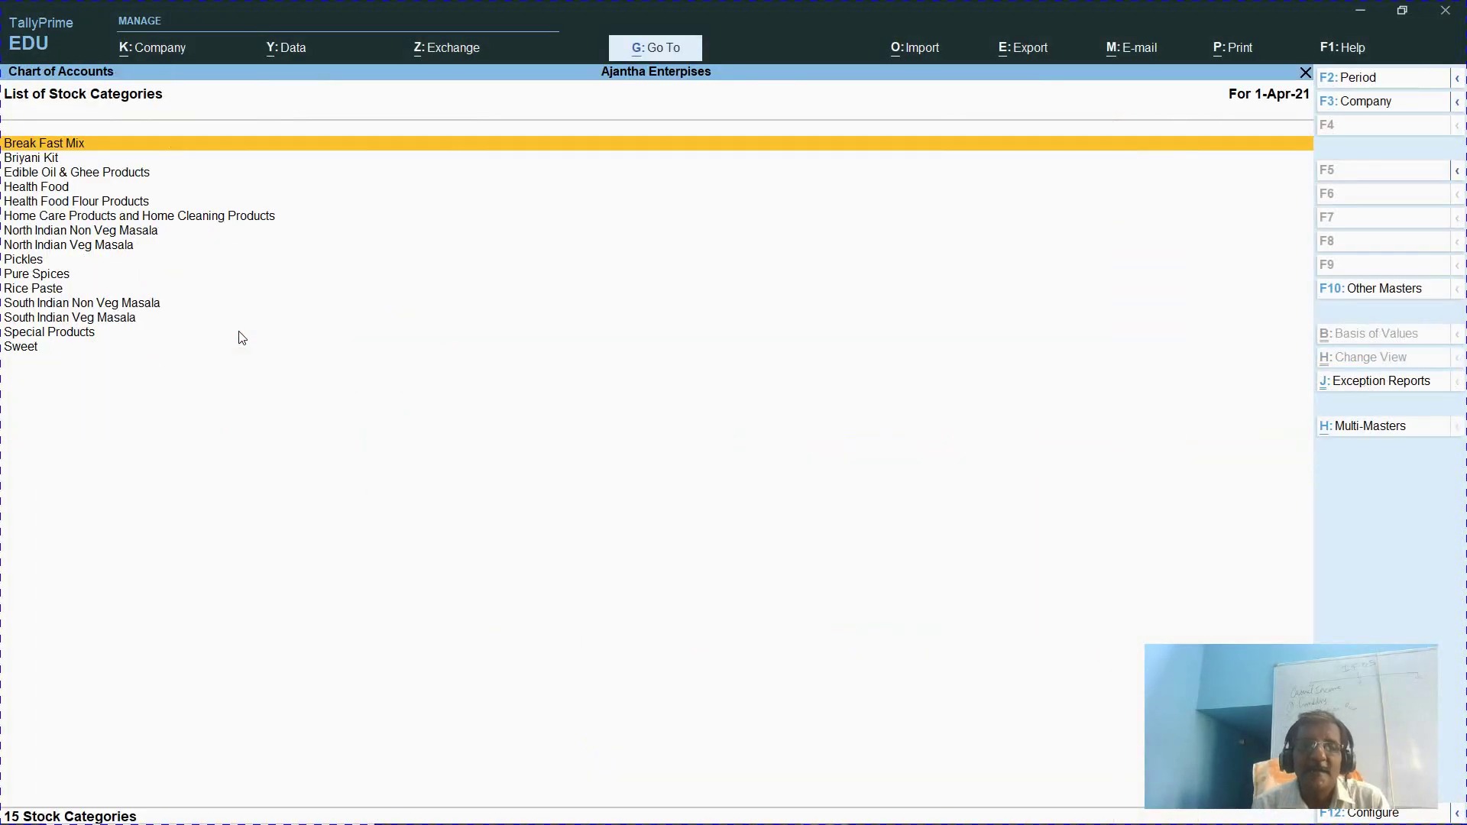
pyautogui.press('Escape')
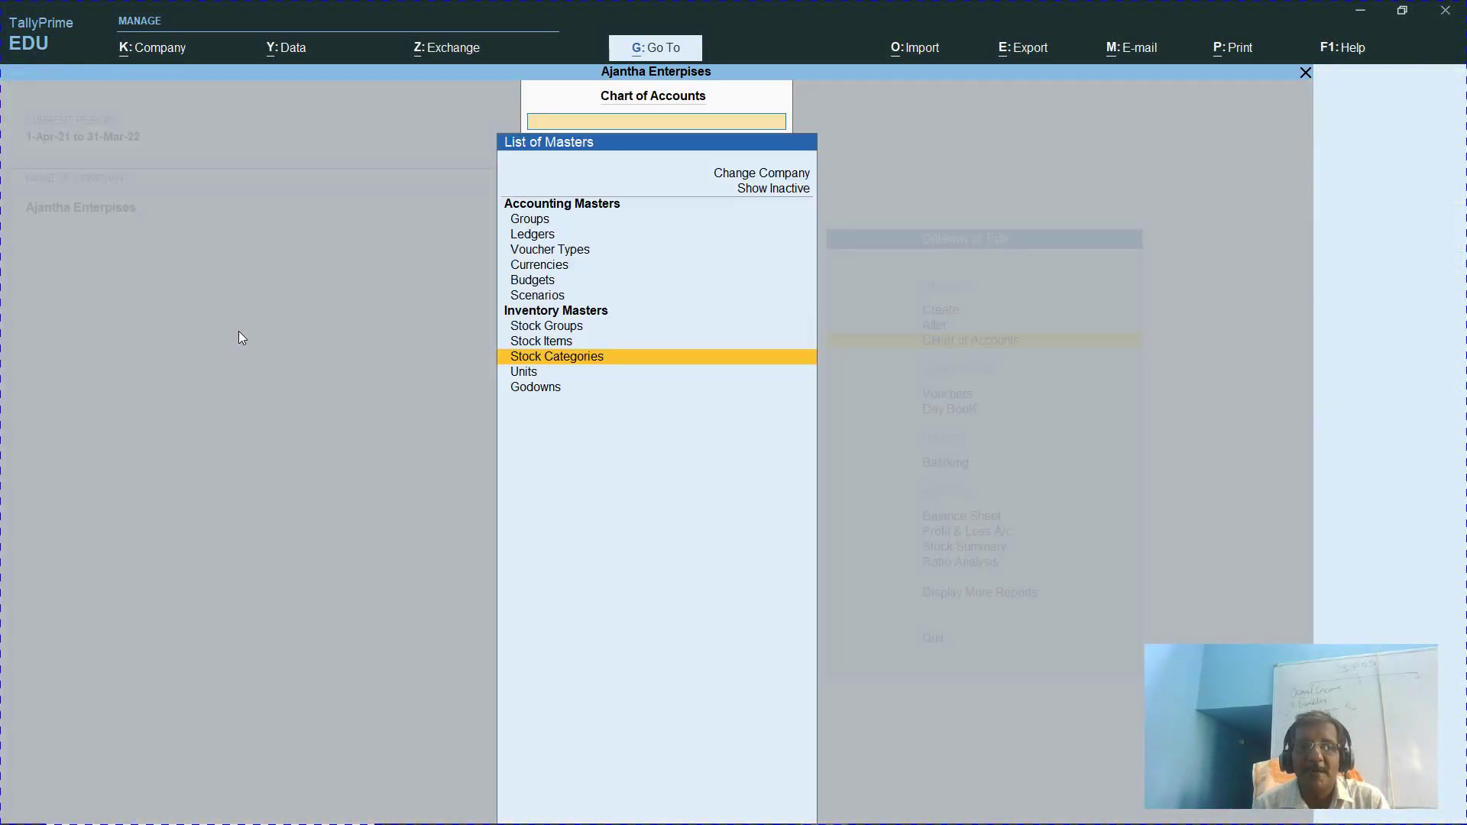
pyautogui.press('Down')
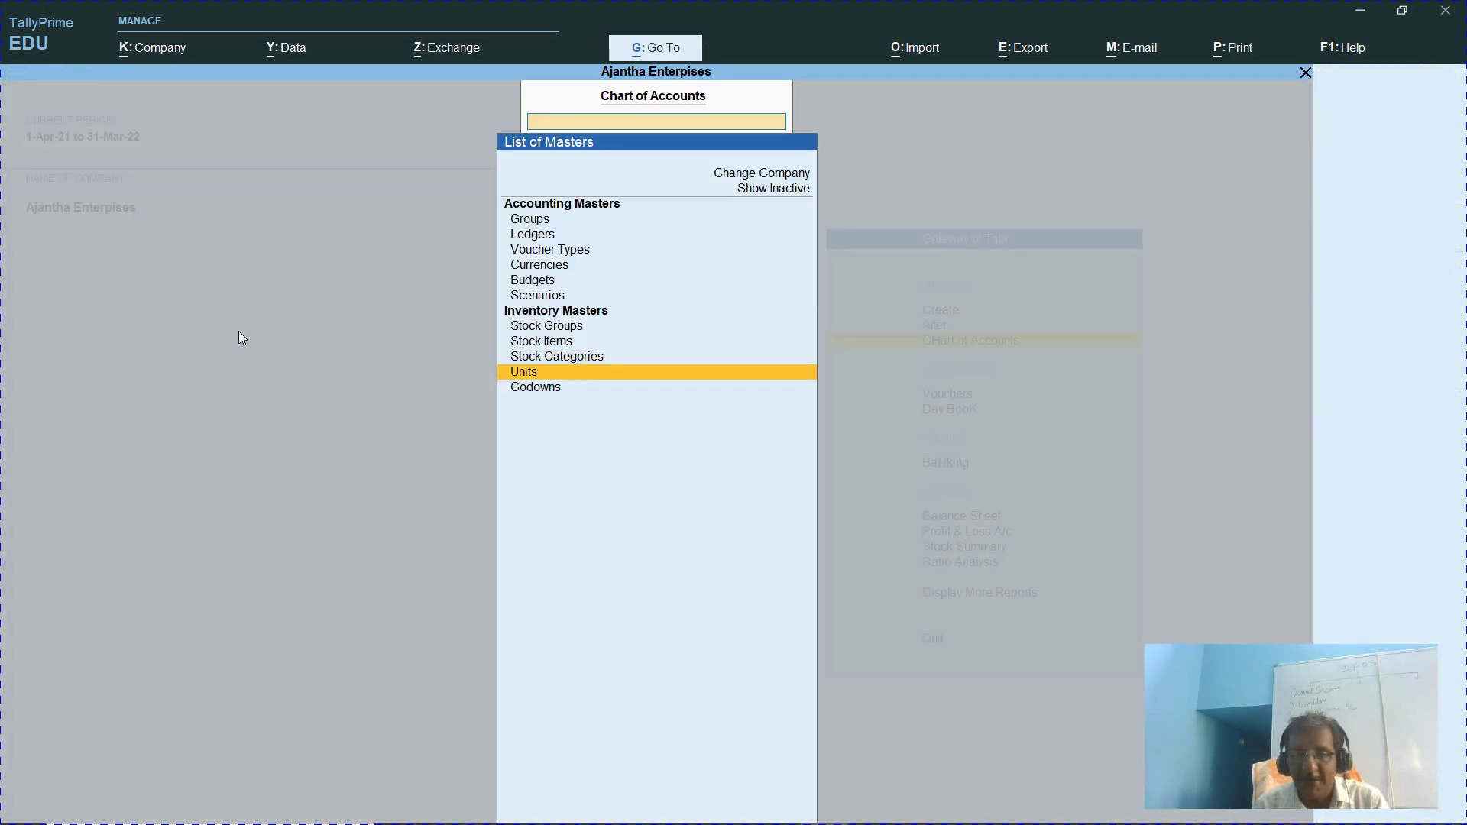
pyautogui.press('Return')
pyautogui.press('Escape')
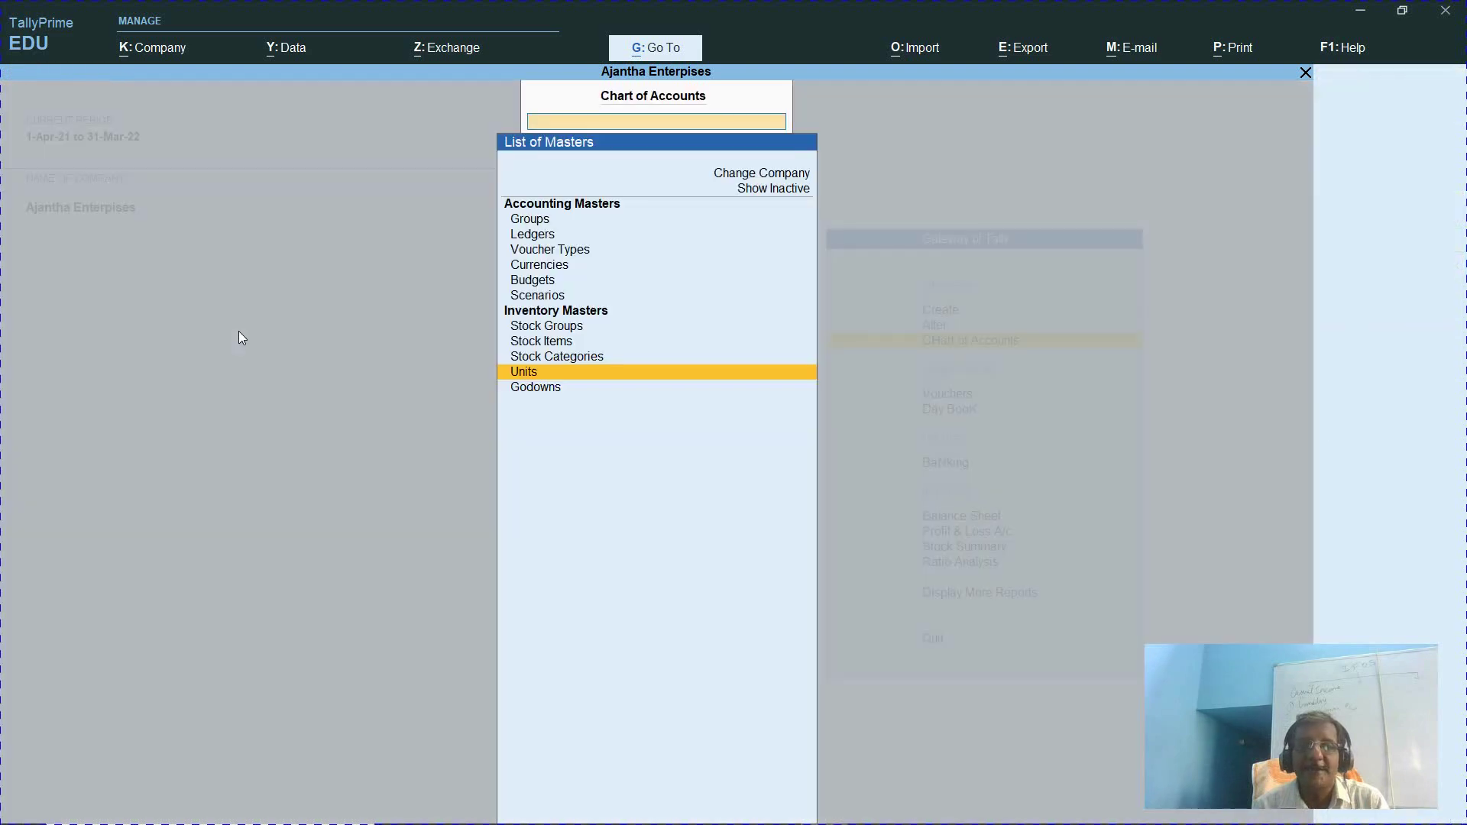
pyautogui.press('Escape')
pyautogui.press('Escape')
# Start creating a new unit of measure from the Create masters list
pyautogui.press('n')
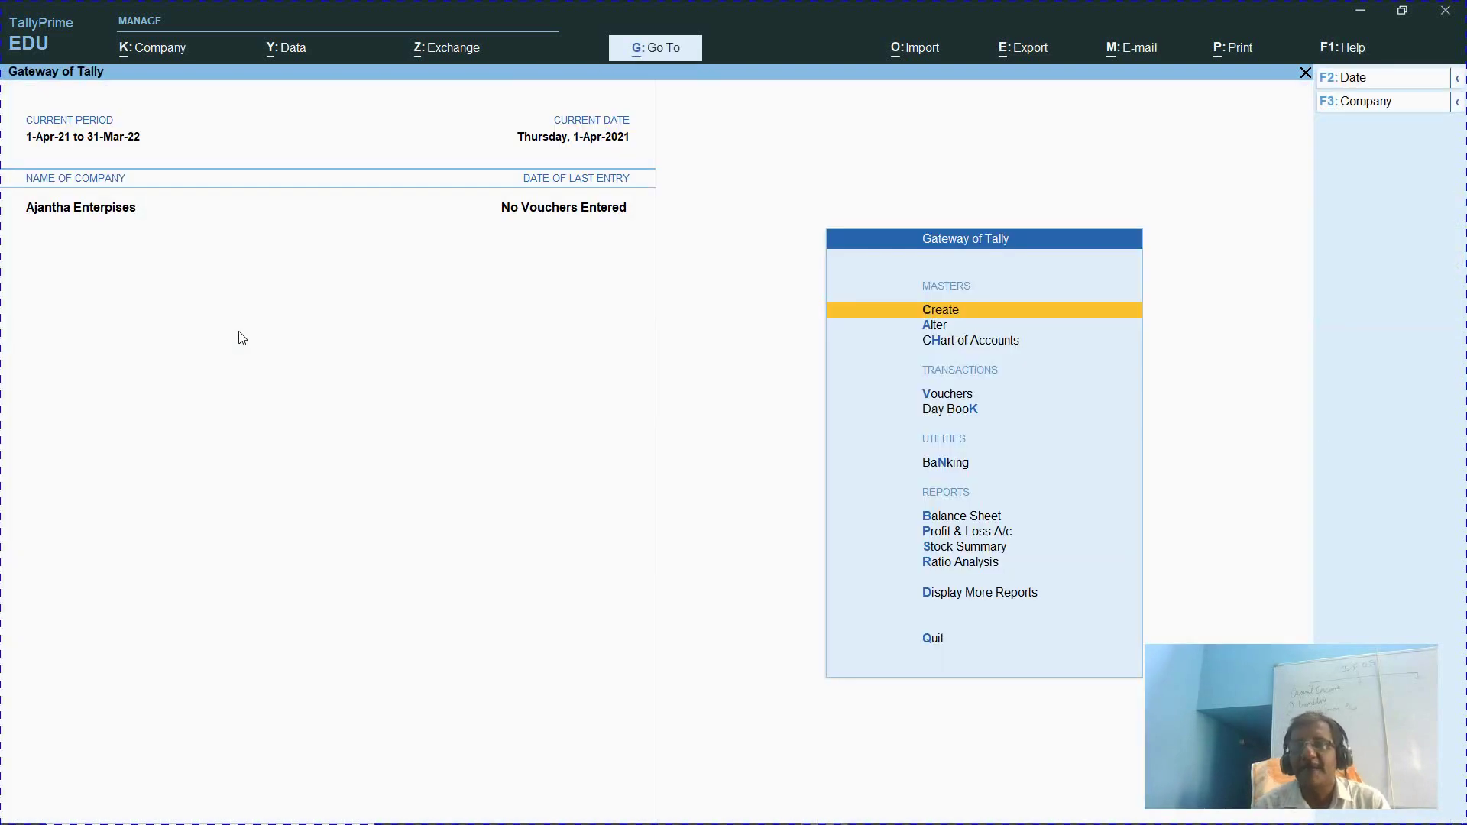
pyautogui.press('Return')
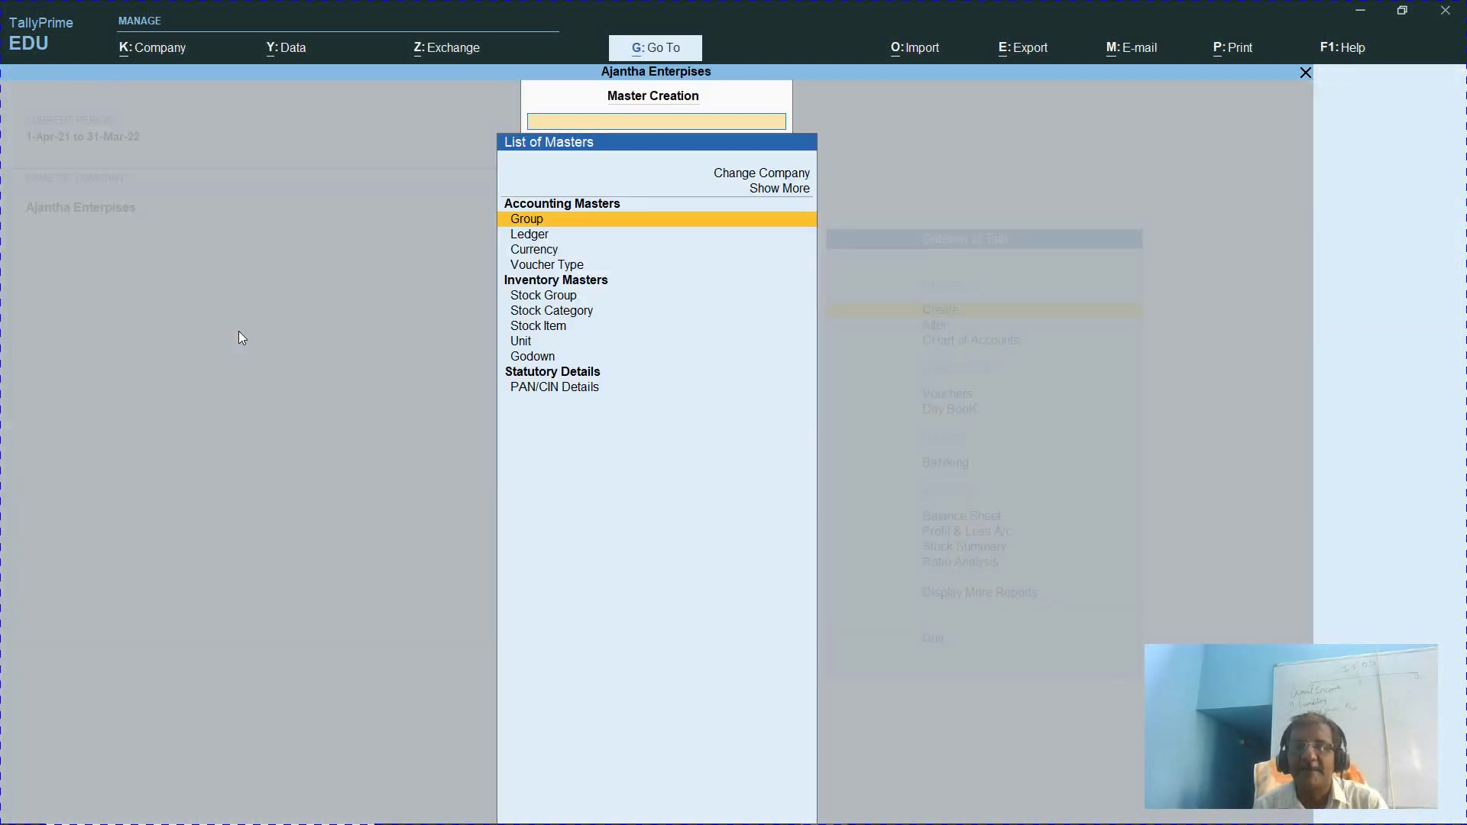
pyautogui.press('Down')
pyautogui.press('Down')
pyautogui.press('Down')
pyautogui.press('Down')
pyautogui.press('Down')
pyautogui.press('Down')
pyautogui.press('Down')
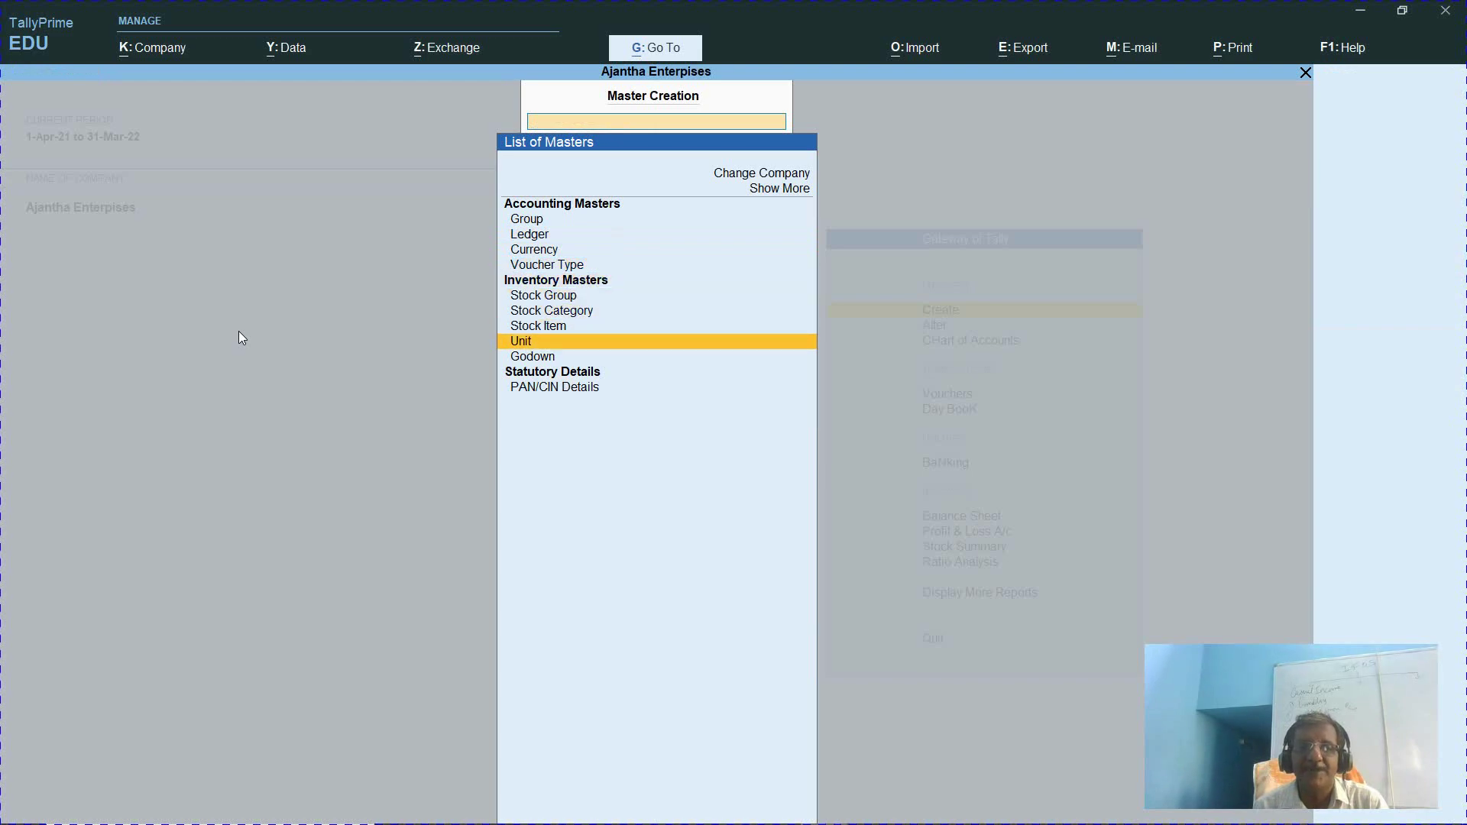
pyautogui.press('Return')
# Create the simple unit nos. with formal name Numbers and 0 decimal places
pyautogui.write('n')
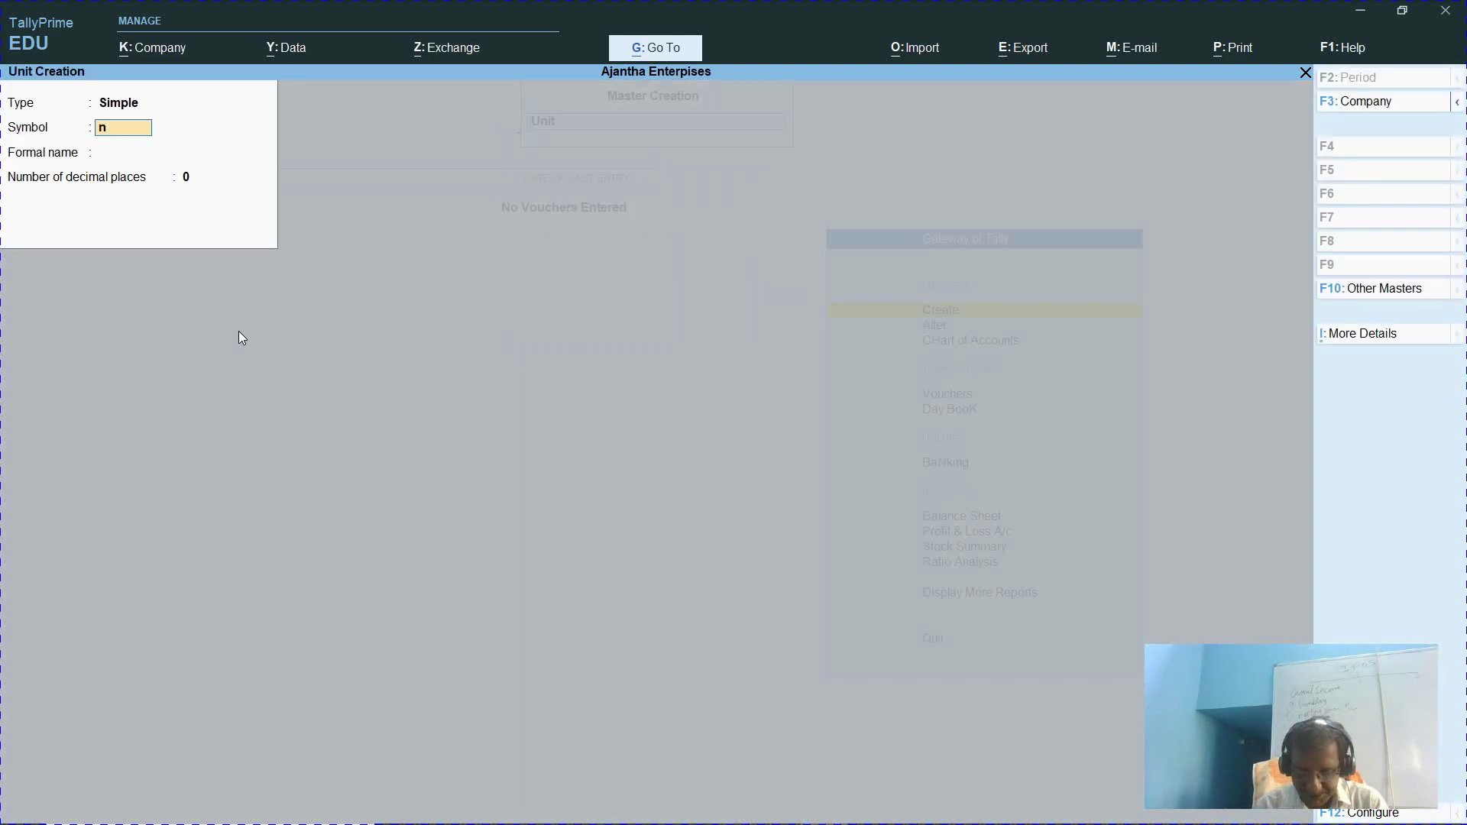
pyautogui.write('os.')
pyautogui.press('Return')
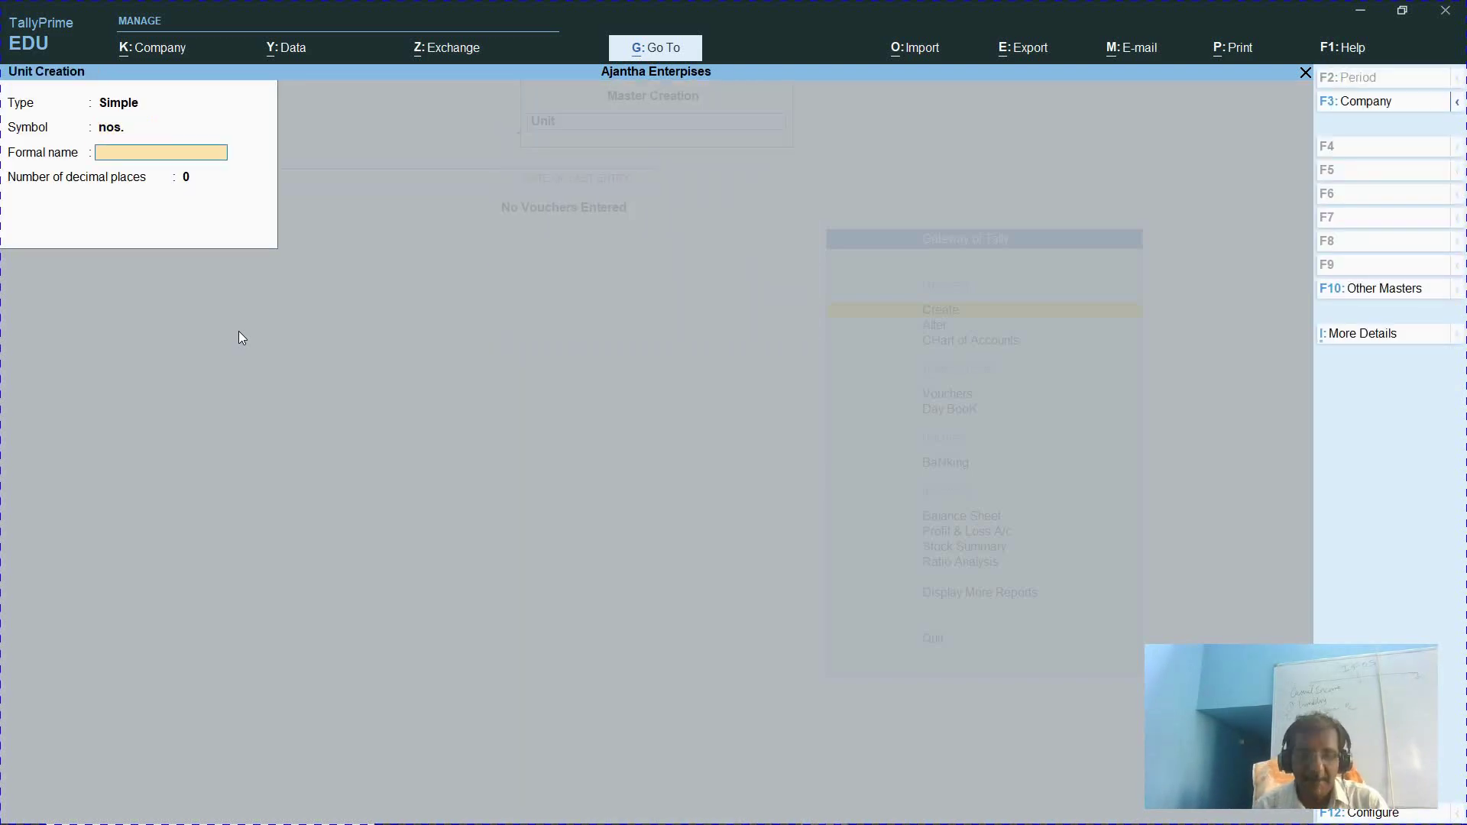
pyautogui.write('Numbers')
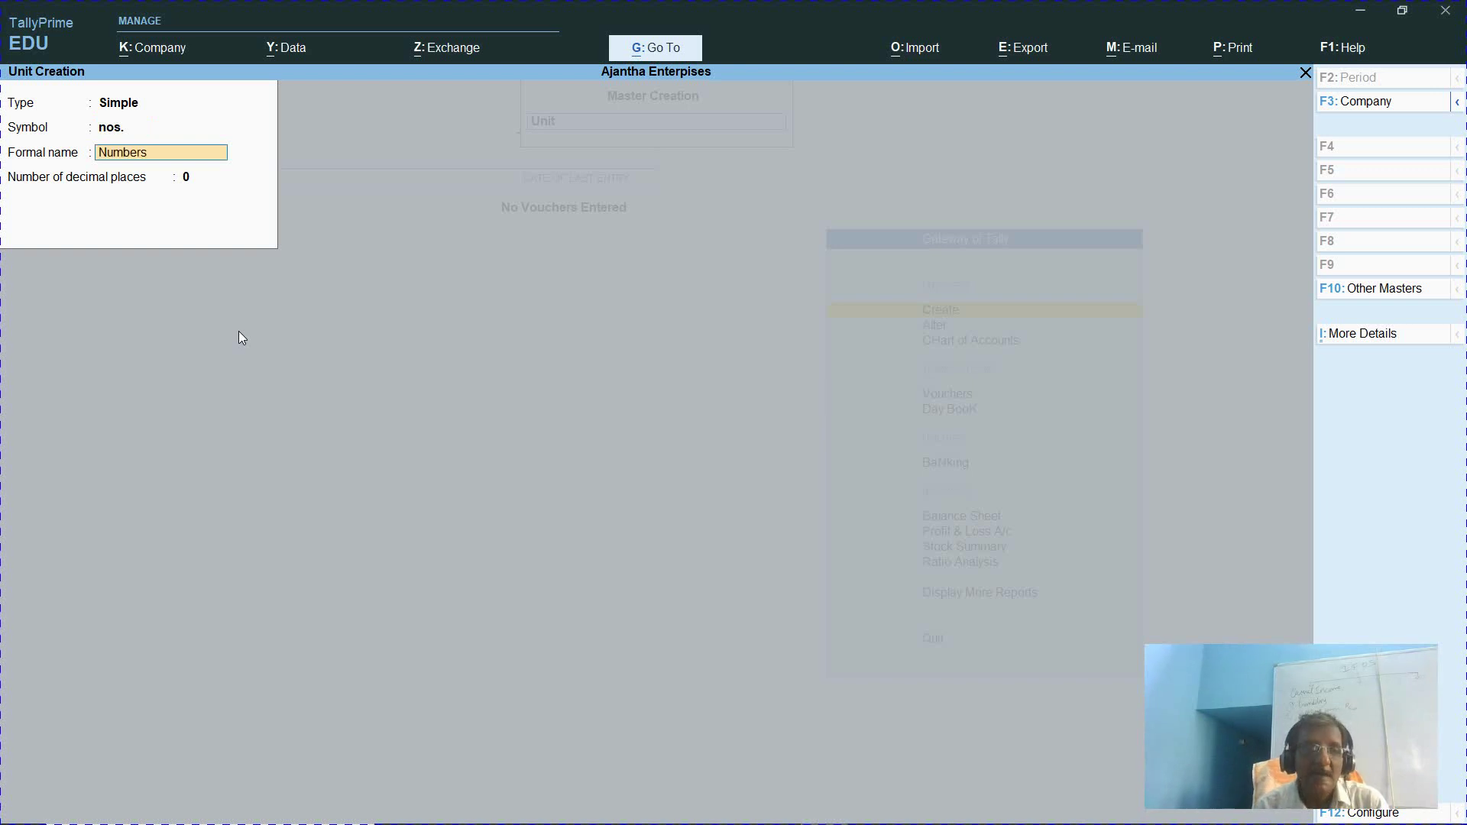
pyautogui.press('Return')
pyautogui.press('Return')
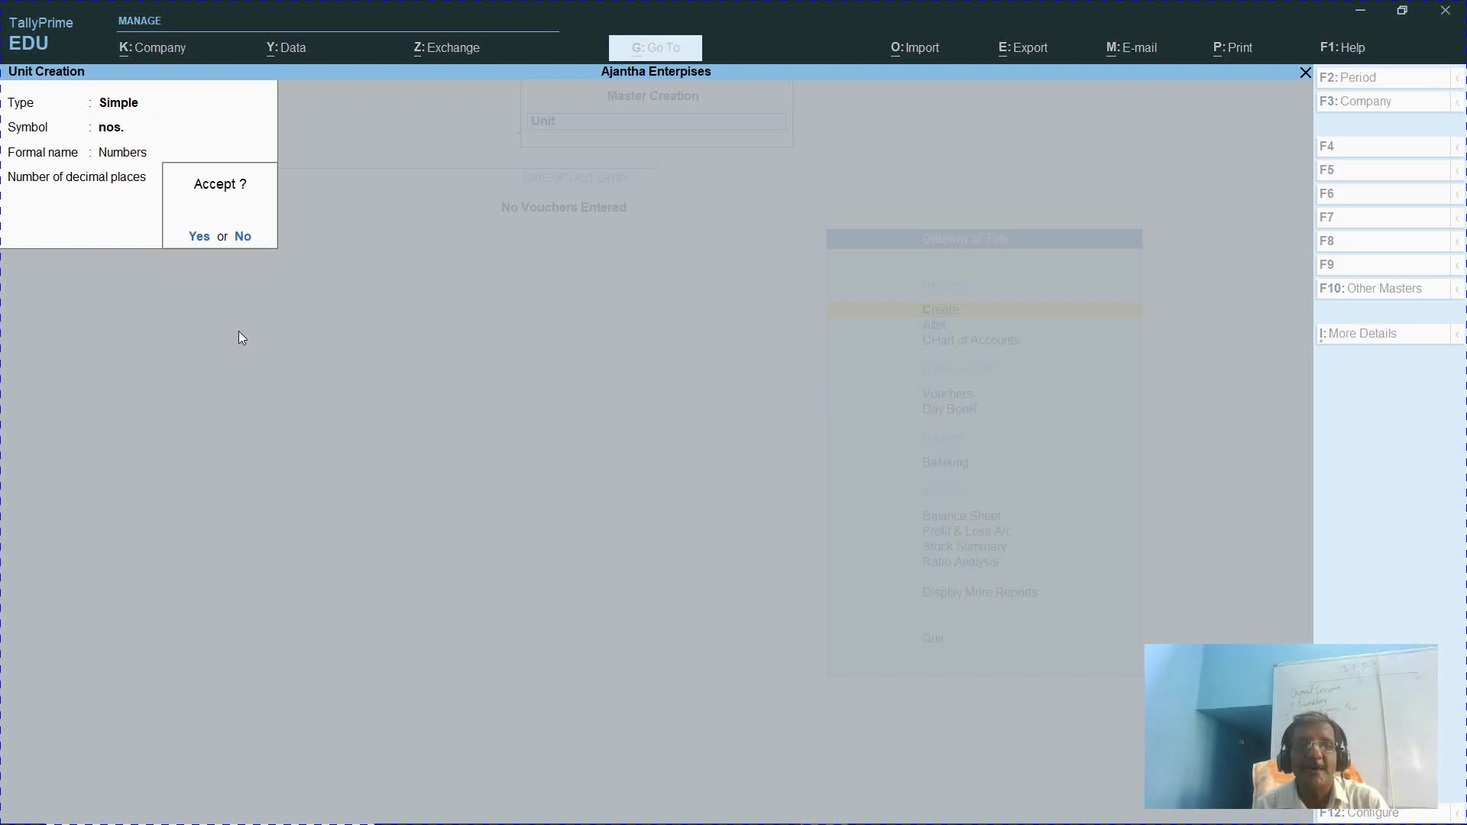
pyautogui.press('Return')
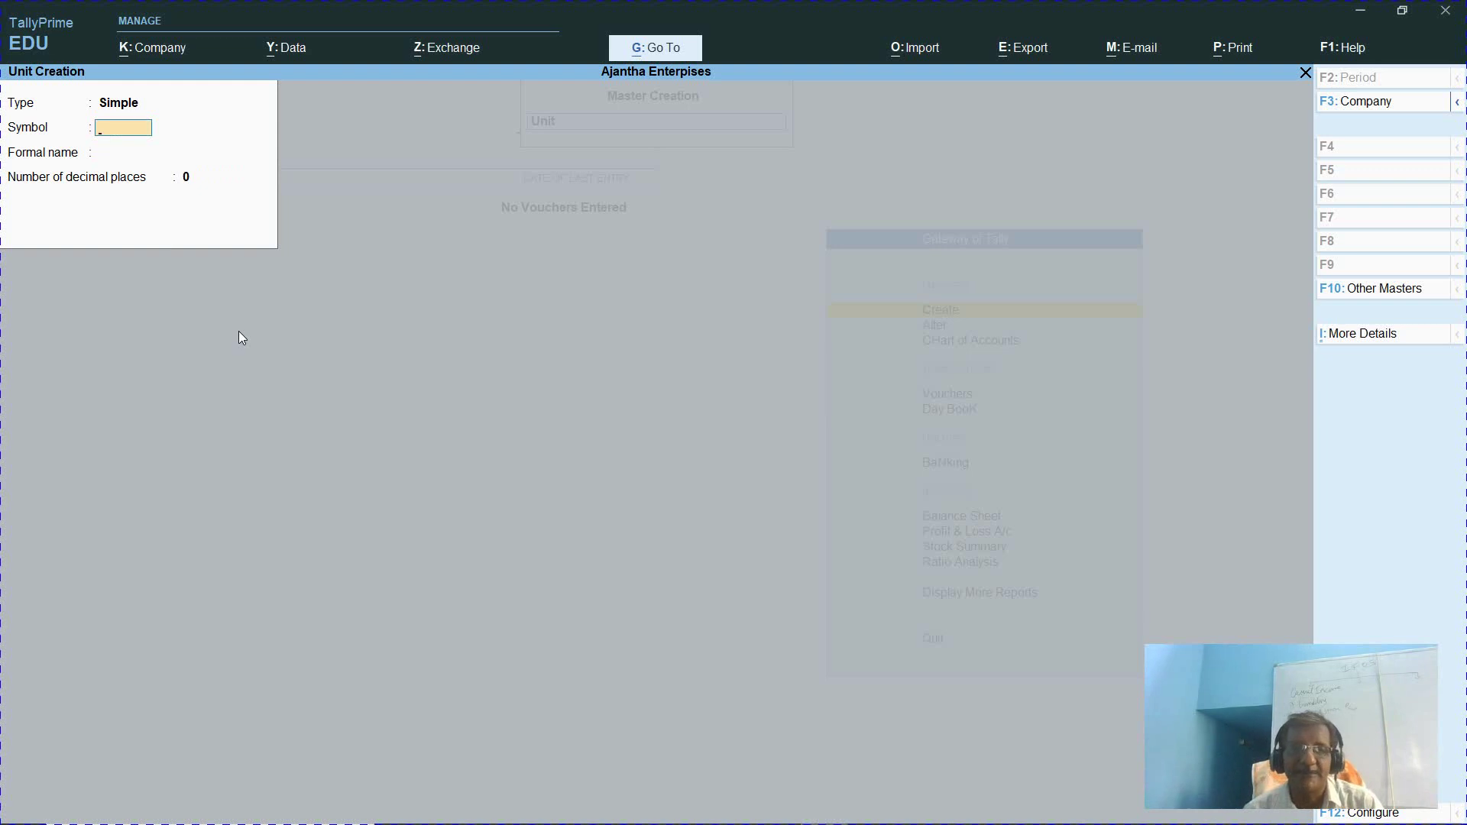
# Leave unit creation and open a blank Stock Item Creation form
pyautogui.press('Escape')
pyautogui.press('Return')
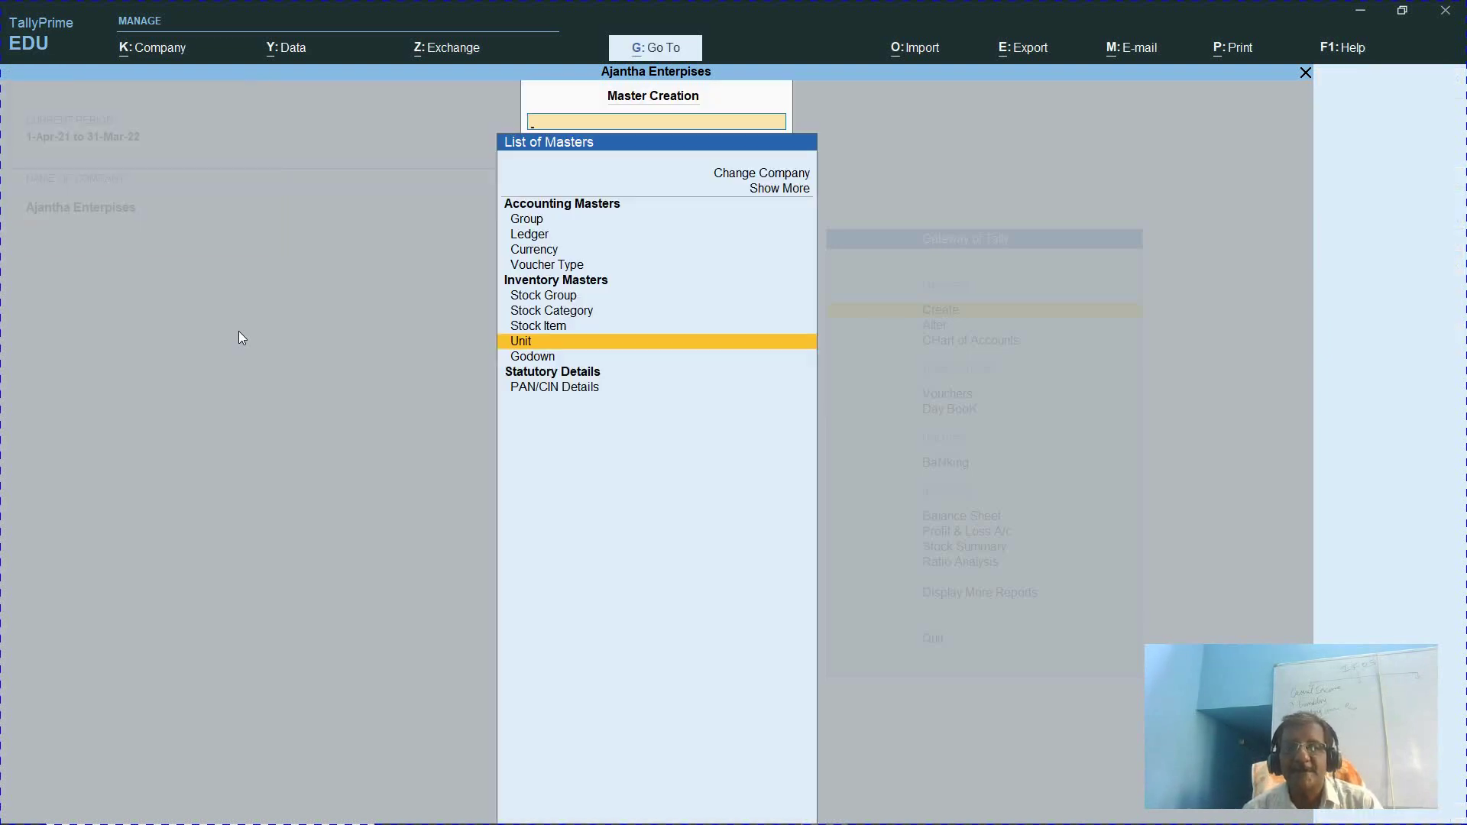
pyautogui.press('Up')
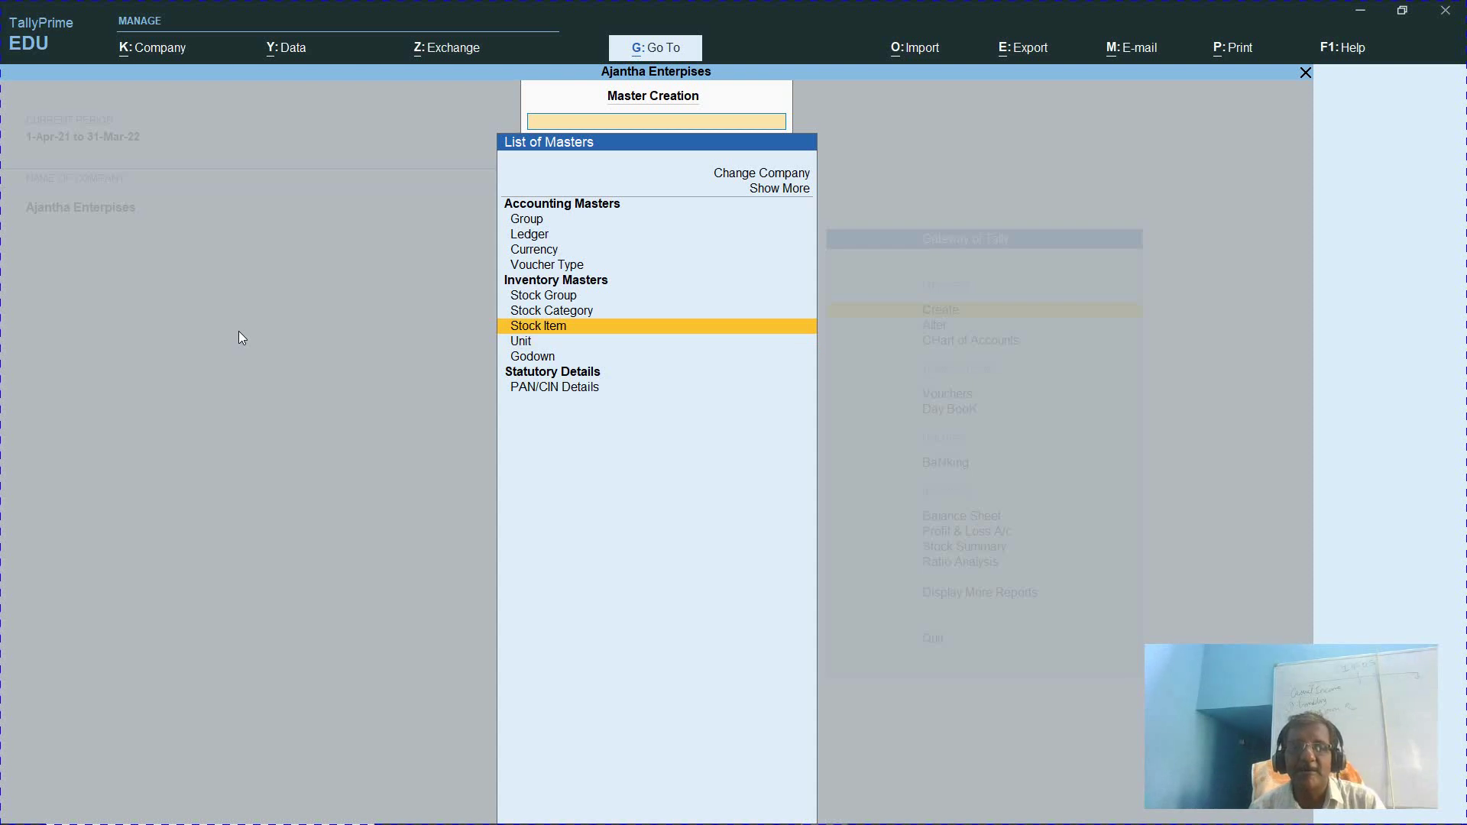
pyautogui.press('Escape')
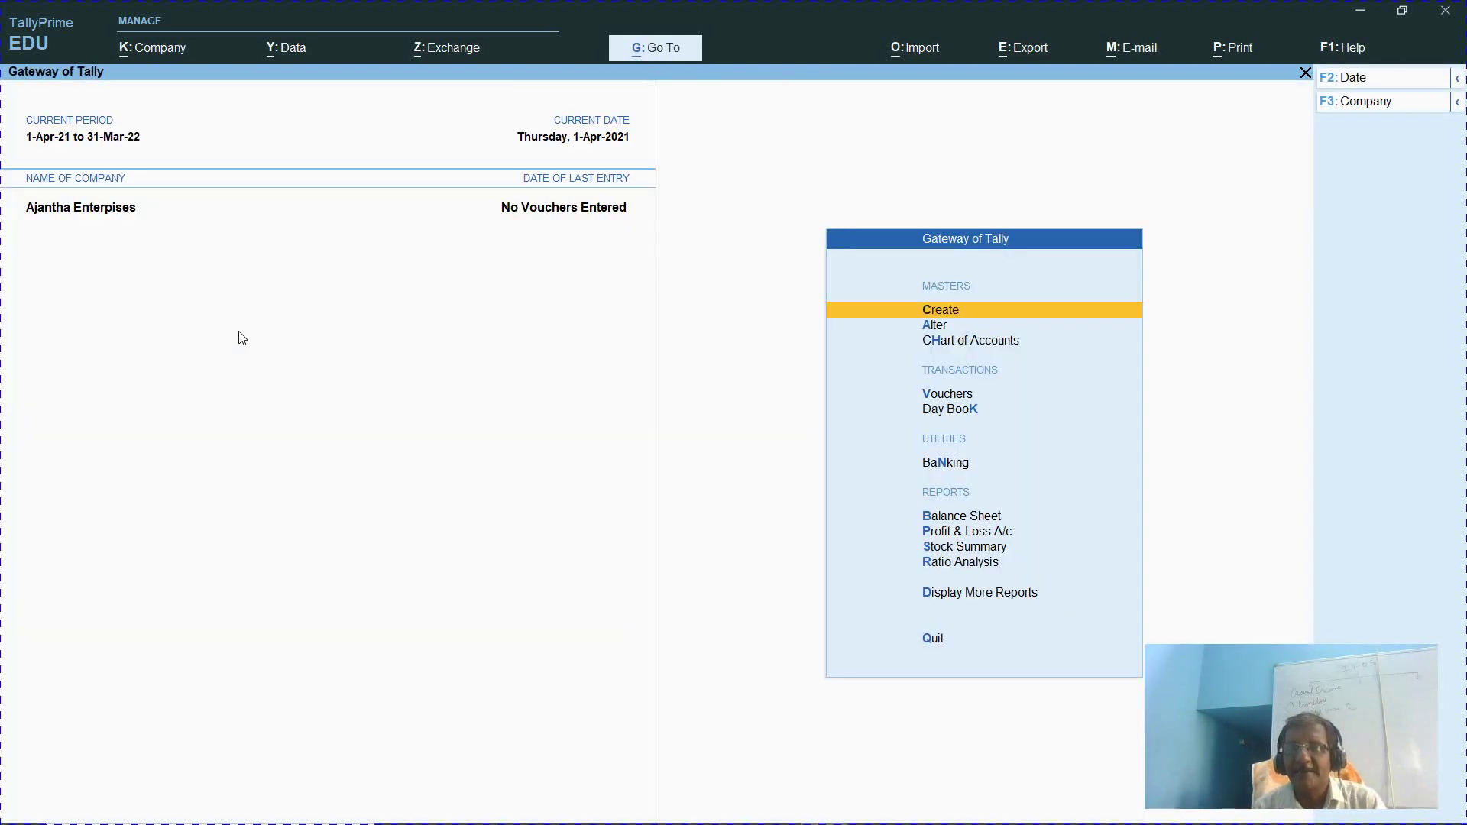
pyautogui.press('Return')
pyautogui.press('Down')
pyautogui.press('Down')
pyautogui.press('Down')
pyautogui.press('Down')
pyautogui.press('Down')
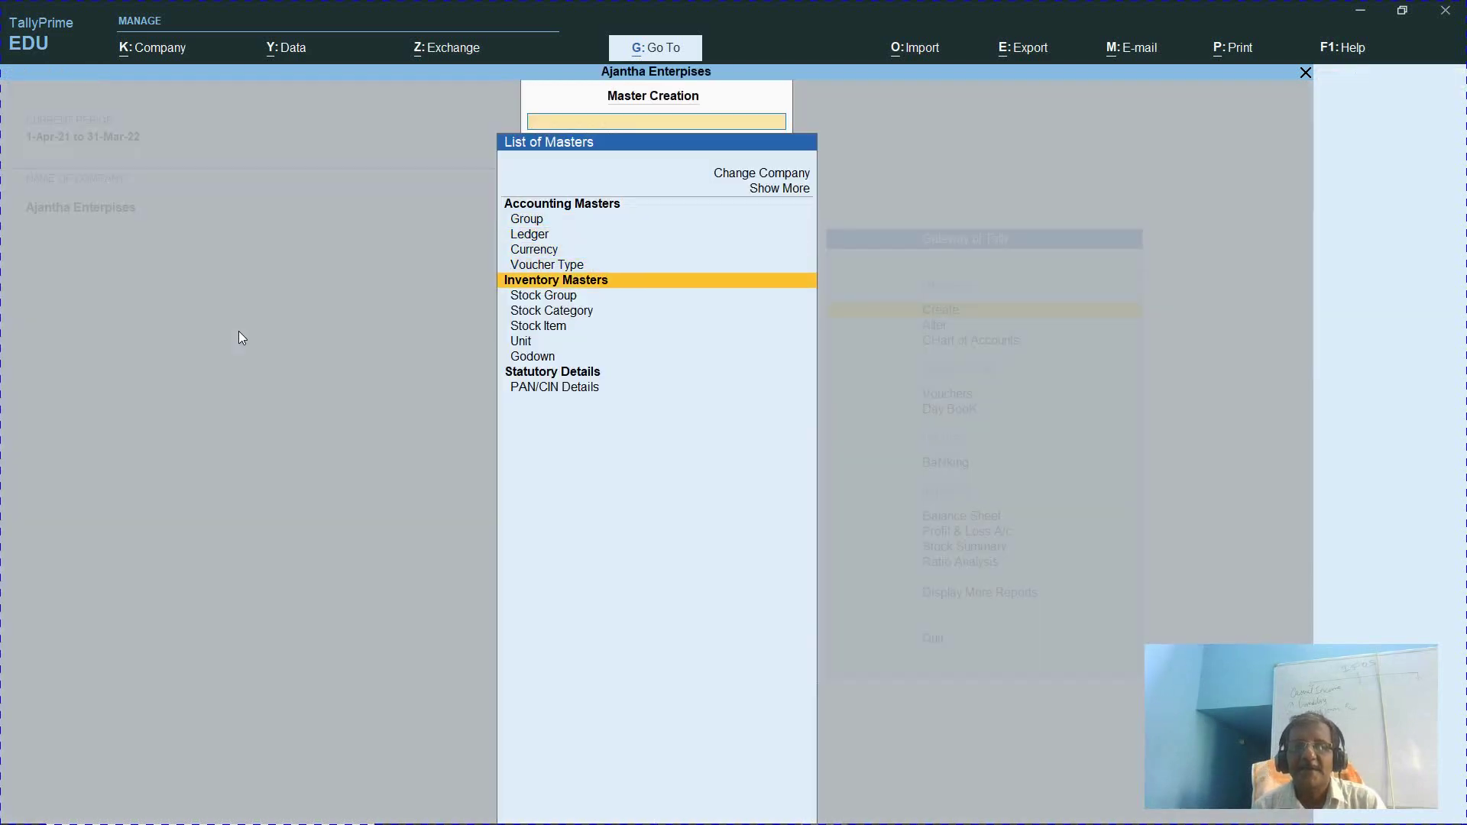
pyautogui.press('Down')
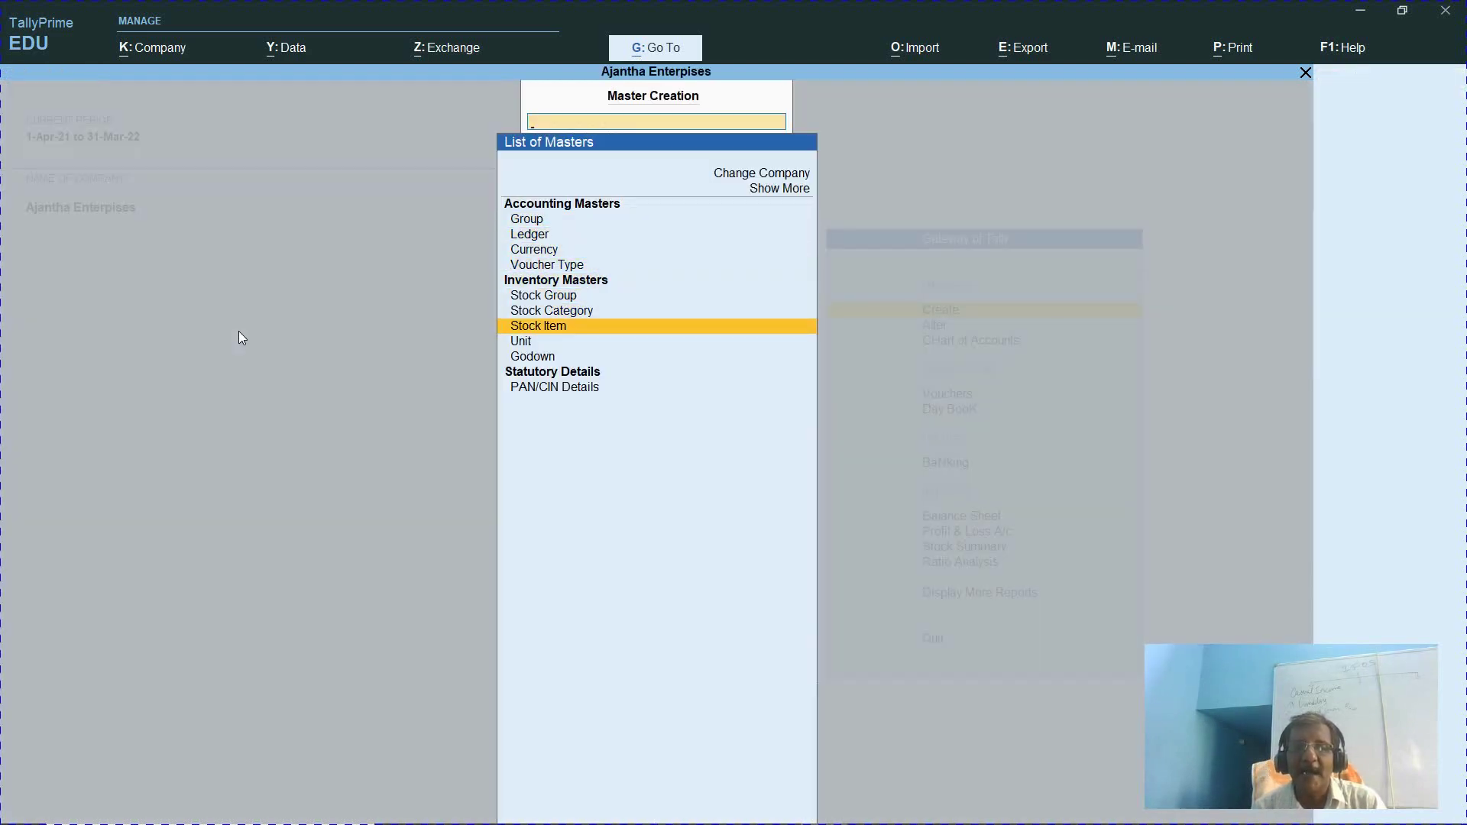
pyautogui.press('Return')
pyautogui.hotkey('alt', 'Tab')
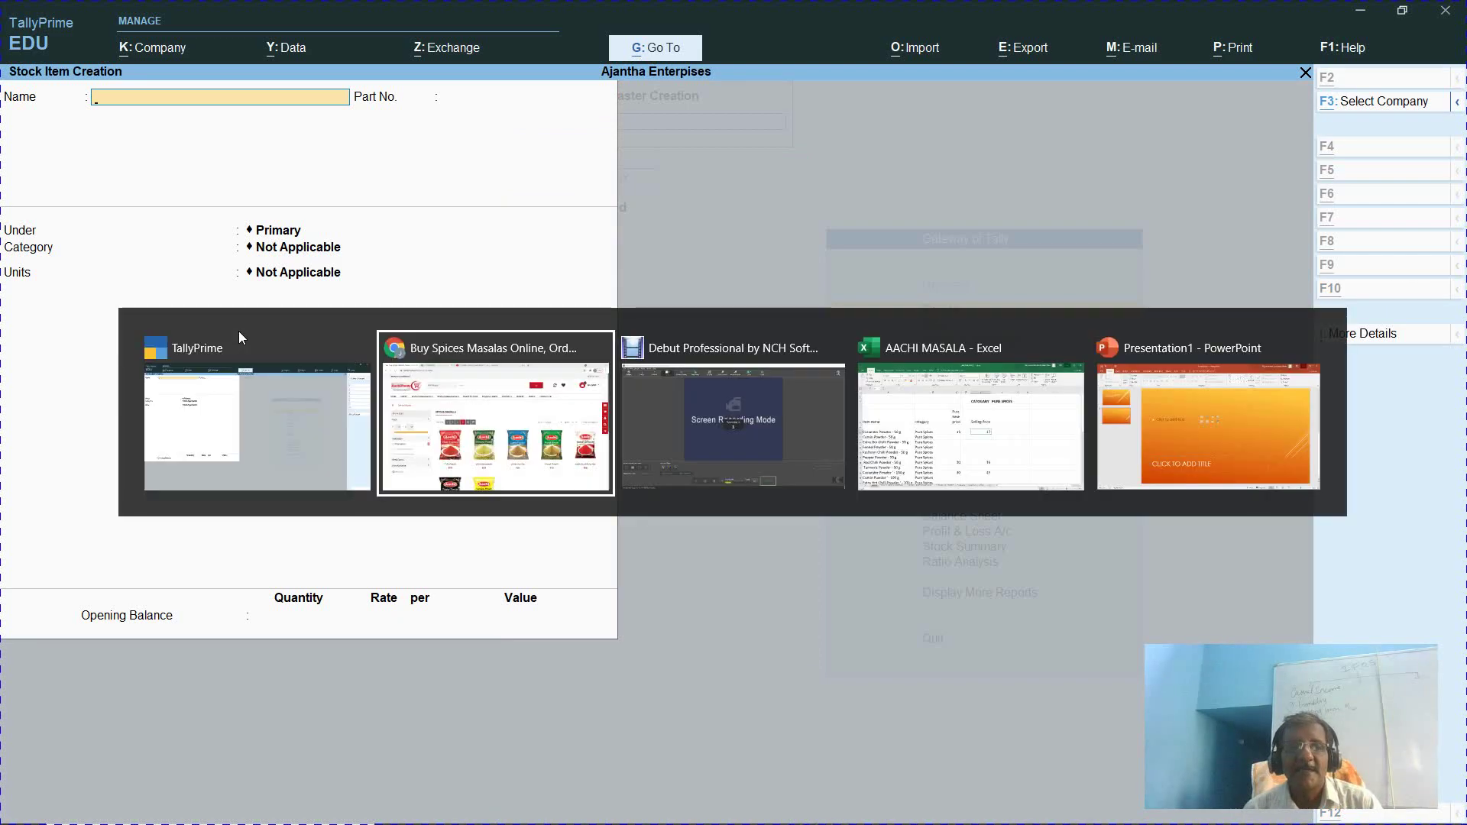
# View the ₹59 Chilli Powder product and its 100gms, 200gms and 500gms pack sizes
pyautogui.moveTo(141, 225)
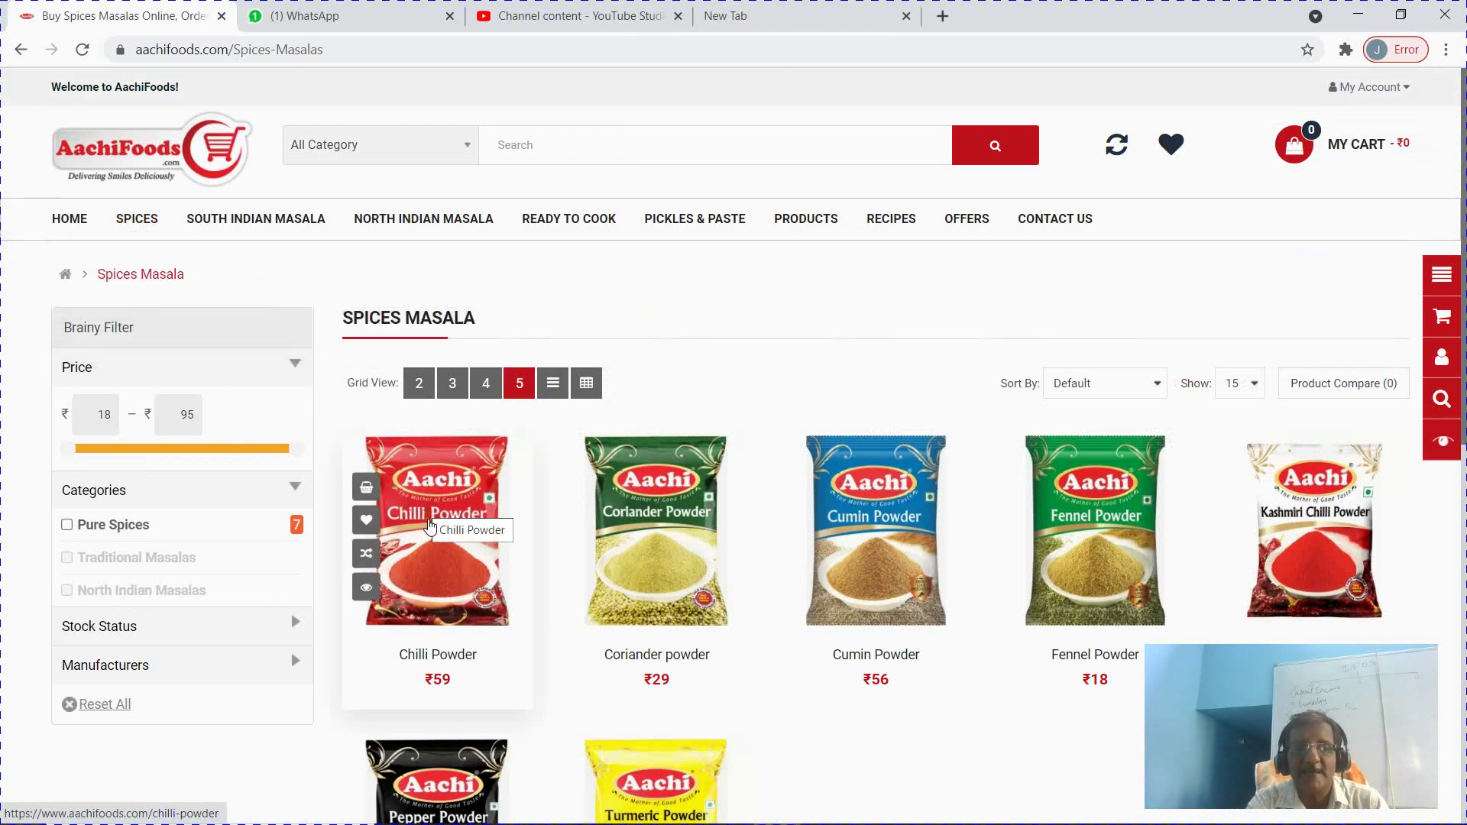
pyautogui.click(430, 526)
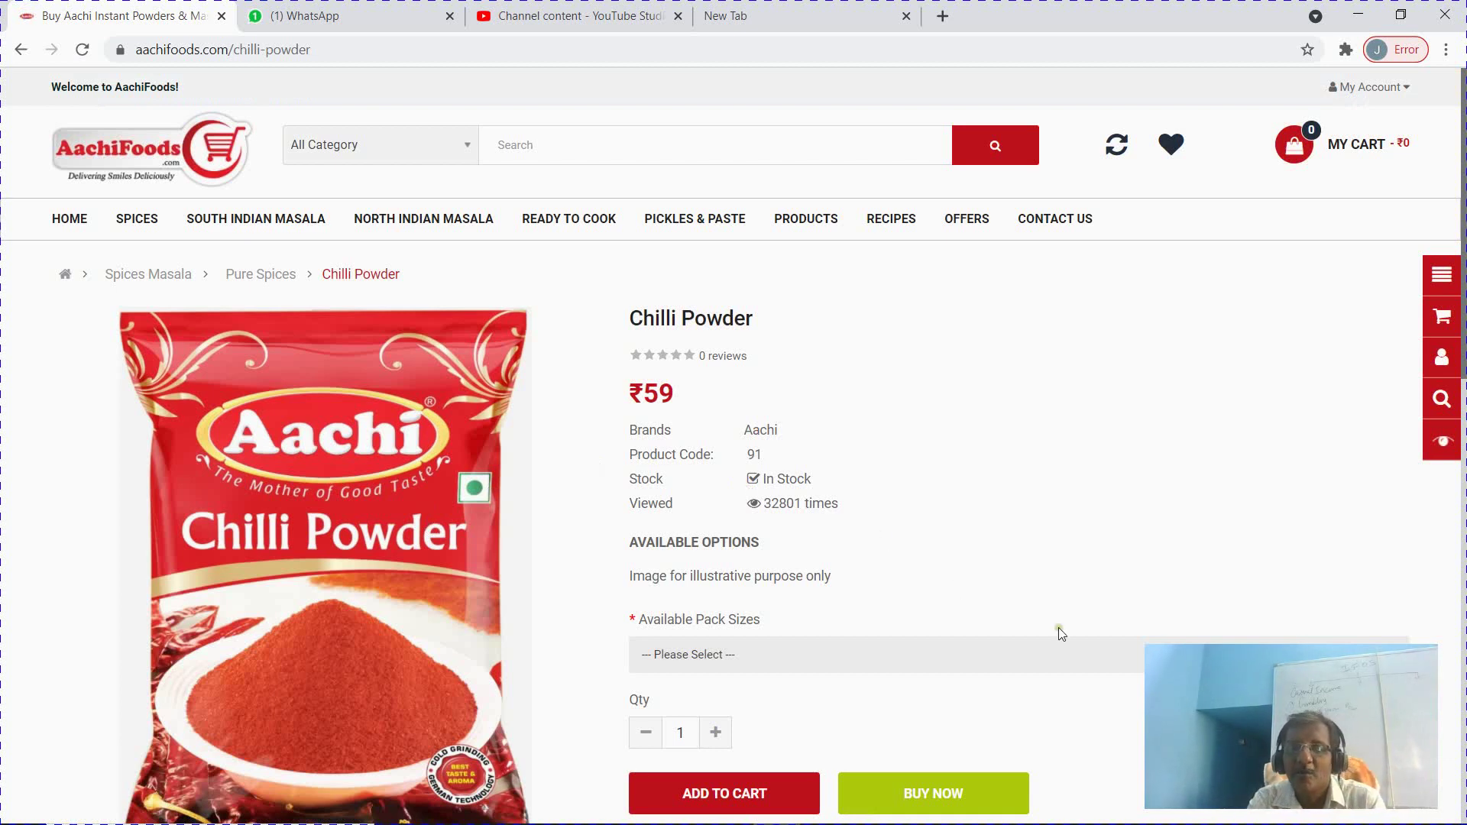
pyautogui.click(1052, 653)
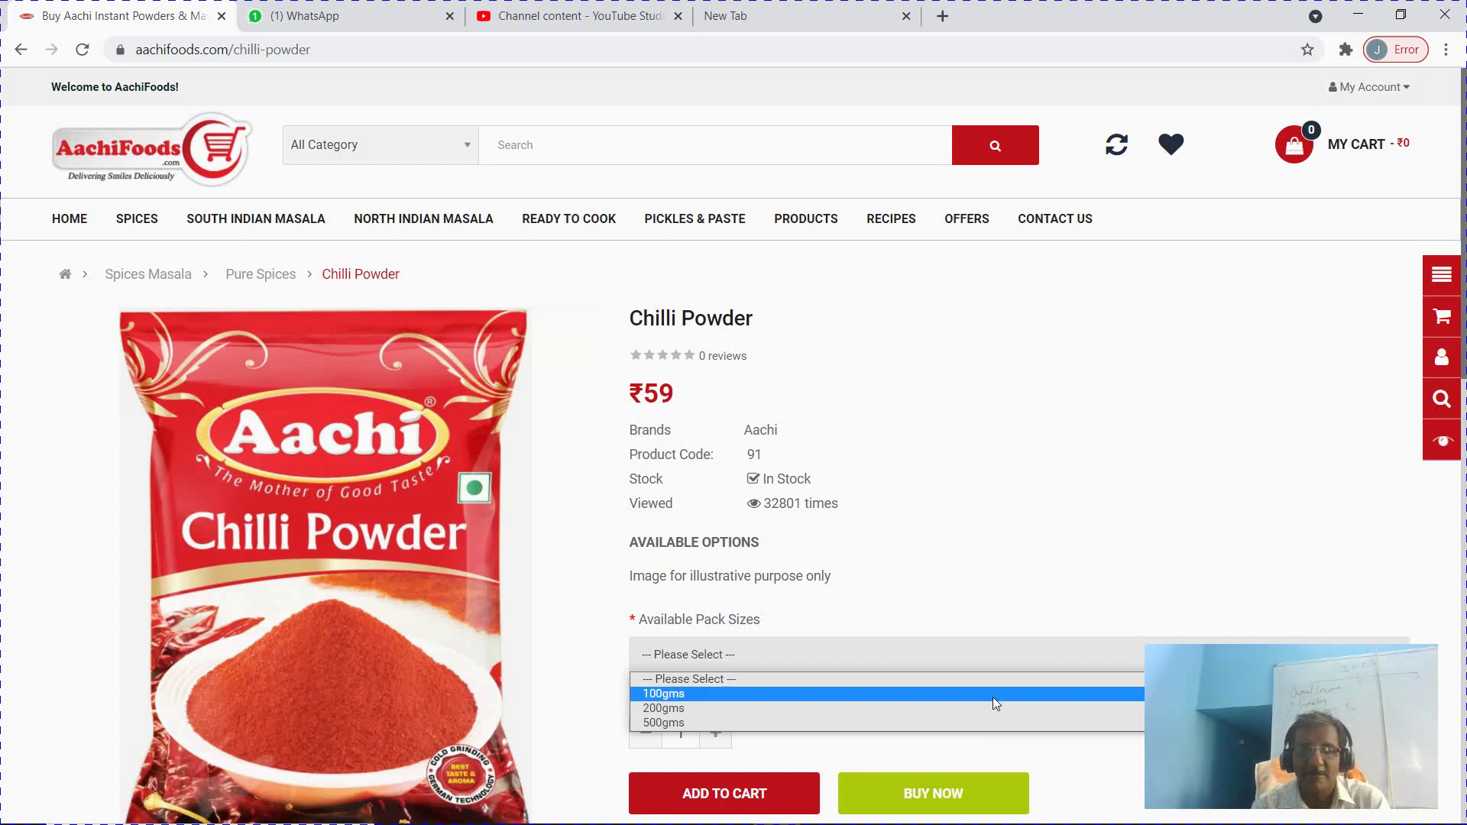
# Name the stock item Chilli Powder - 100g and give it part number 101
pyautogui.hotkey('alt', 'Tab')
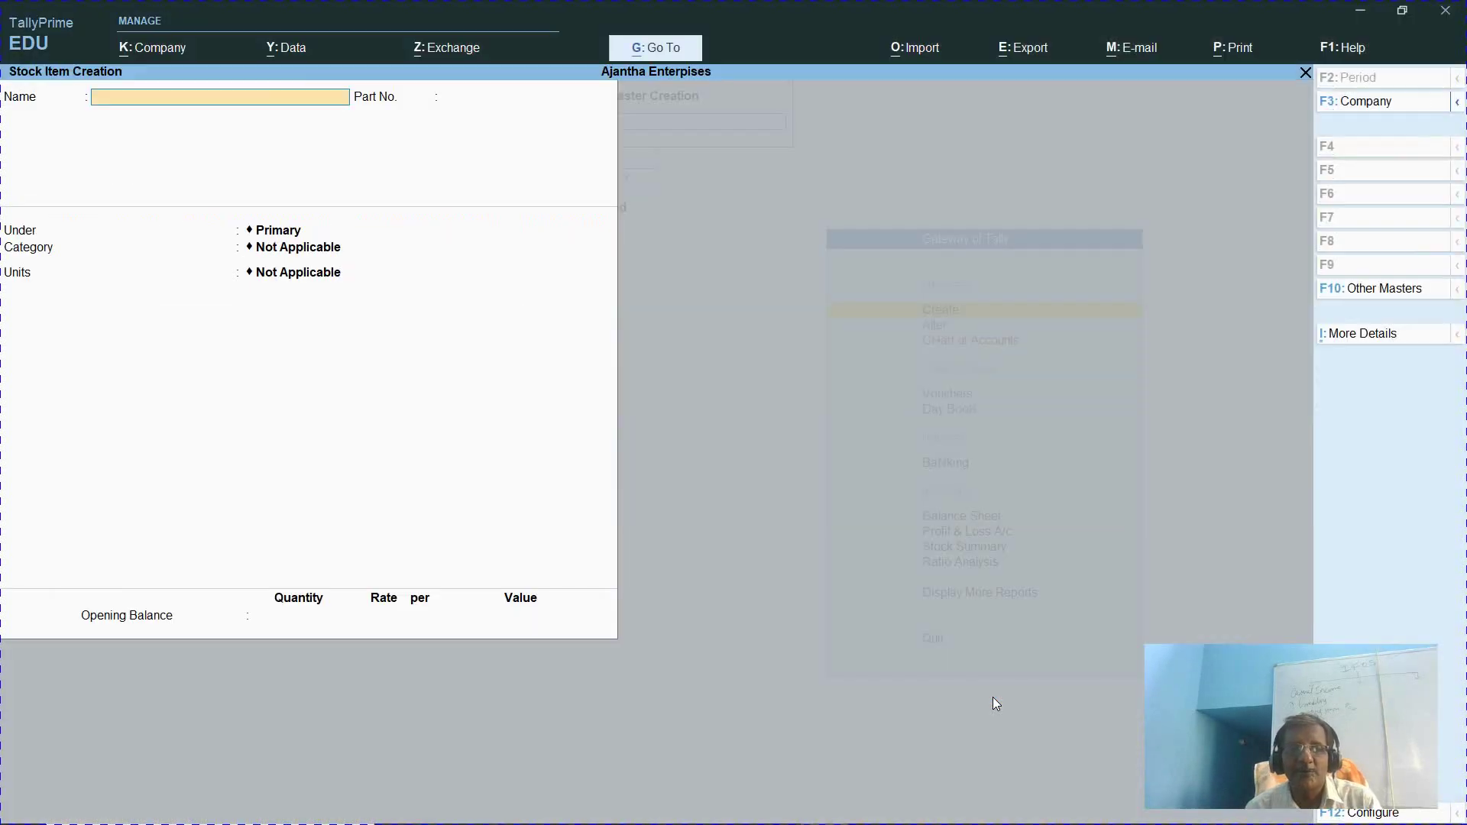
pyautogui.write('Aac')
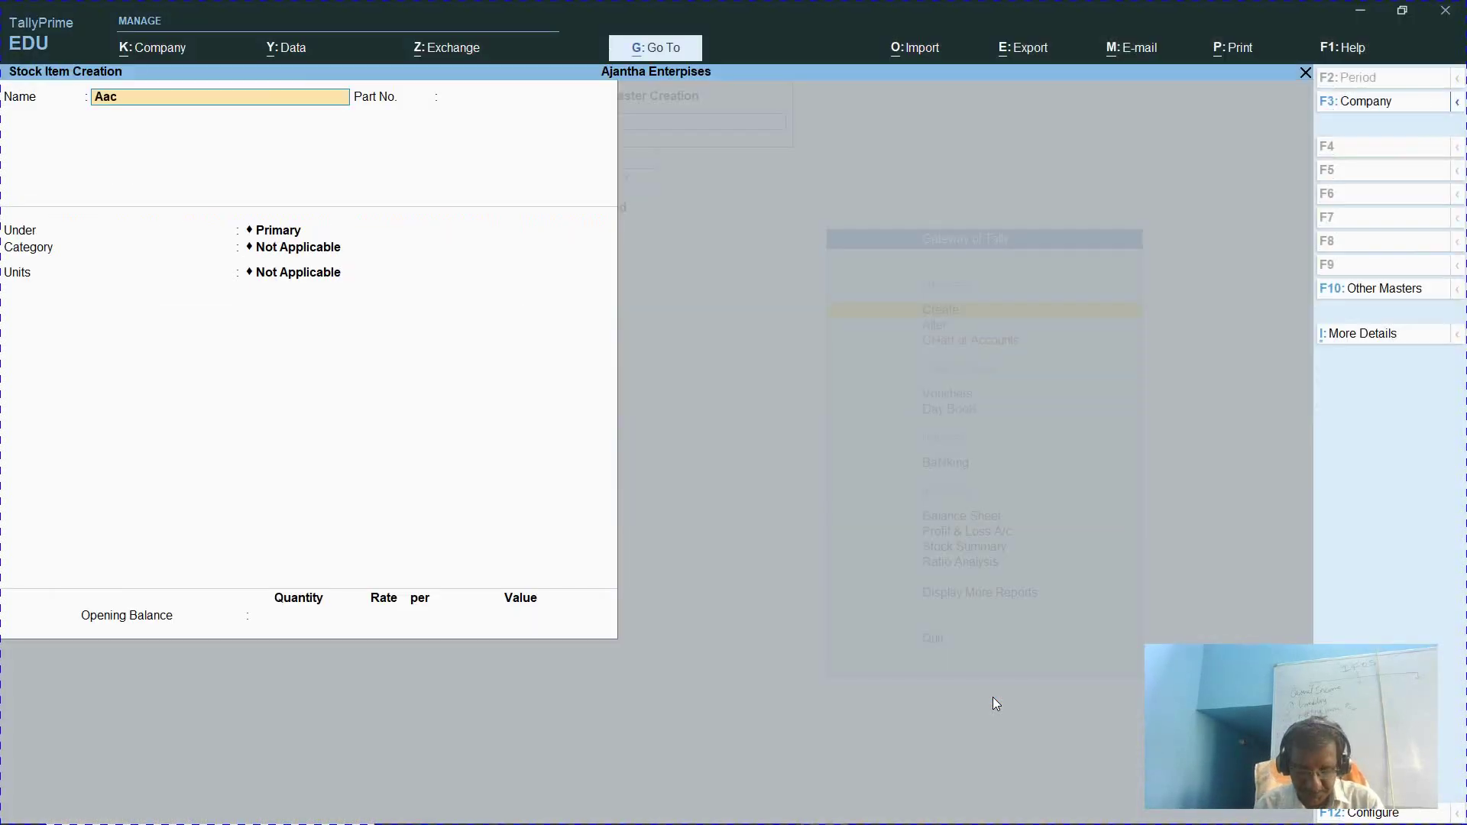
pyautogui.write('hi Powder -')
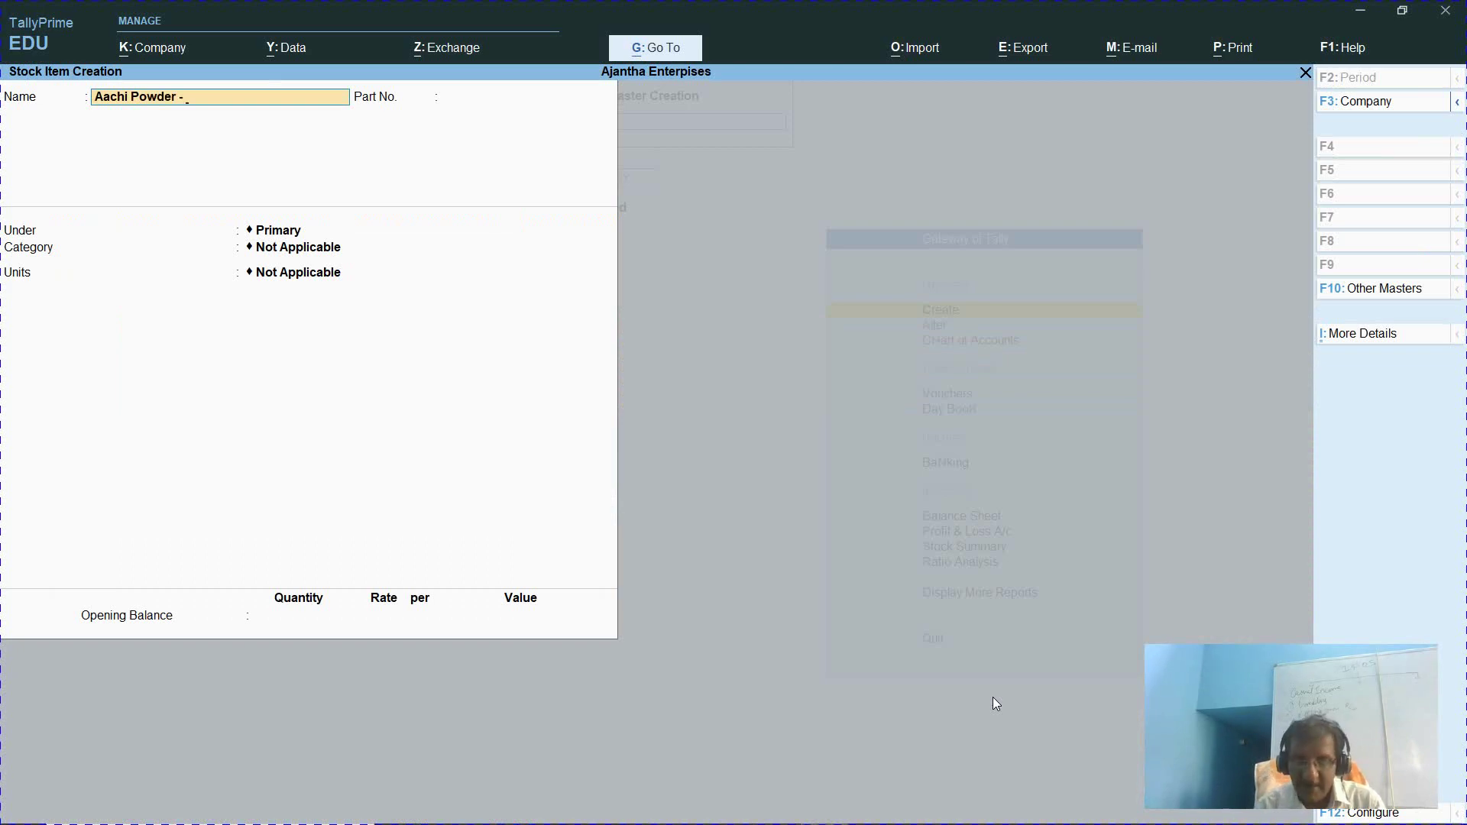
pyautogui.press('BackSpace')
pyautogui.press('BackSpace')
pyautogui.press('BackSpace')
pyautogui.press('BackSpace')
pyautogui.press('BackSpace')
pyautogui.press('BackSpace')
pyautogui.press('BackSpace')
pyautogui.press('BackSpace')
pyautogui.press('BackSpace')
pyautogui.press('BackSpace')
pyautogui.press('BackSpace')
pyautogui.press('BackSpace')
pyautogui.press('BackSpace')
pyautogui.press('BackSpace')
pyautogui.write('Chilli')
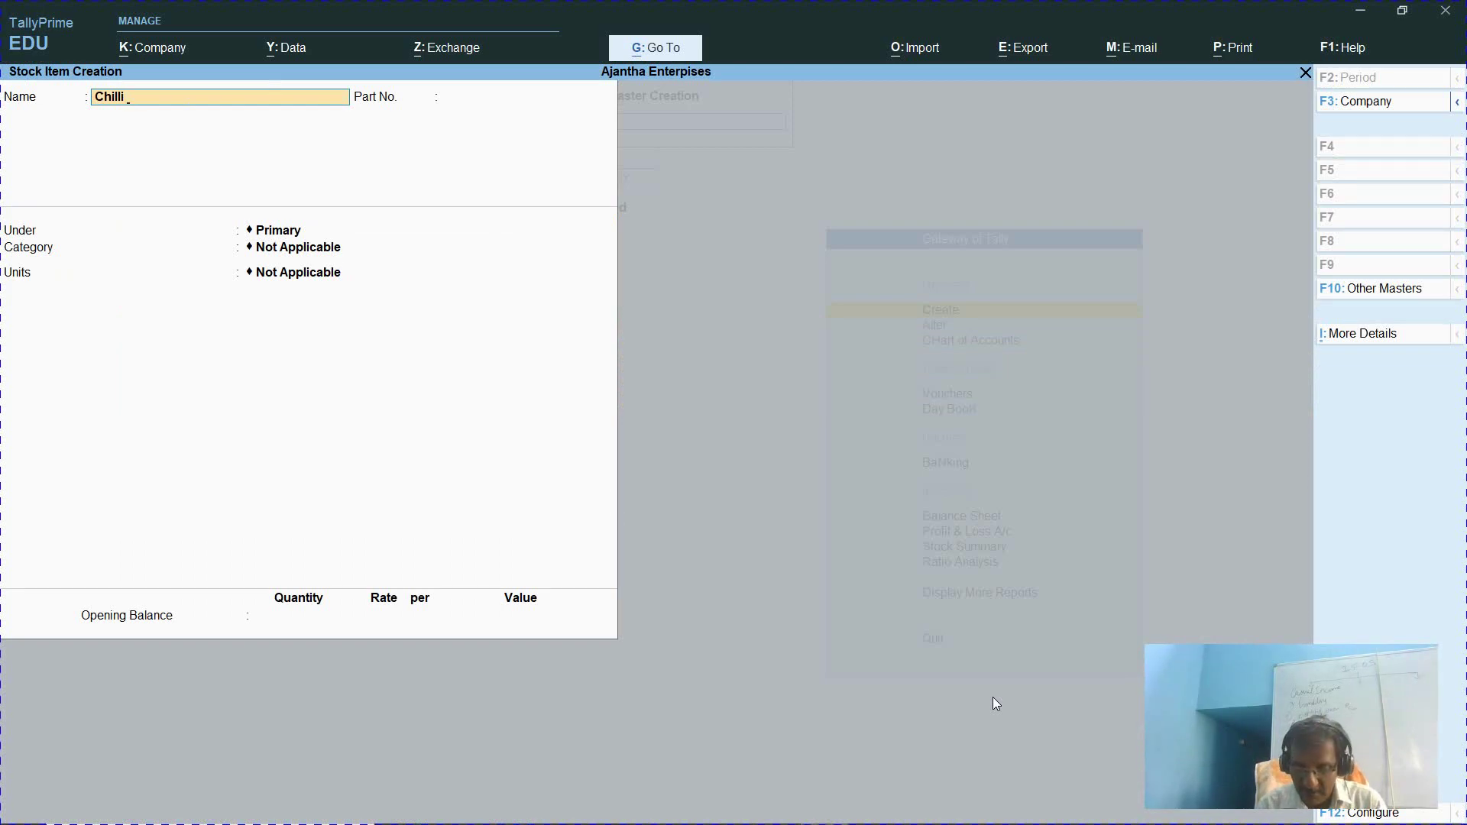
pyautogui.write('nPowder')
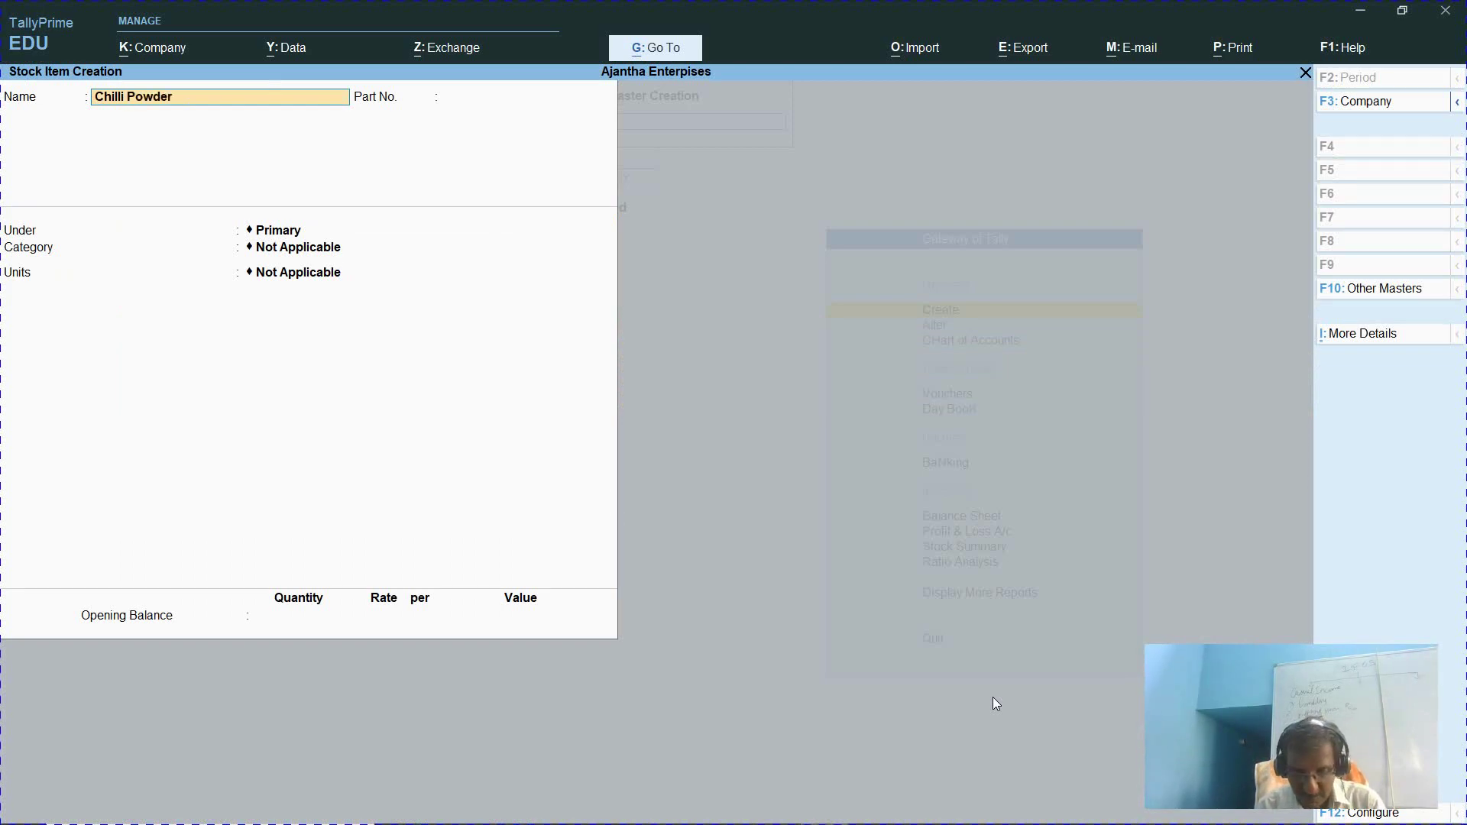
pyautogui.write(' - 100g')
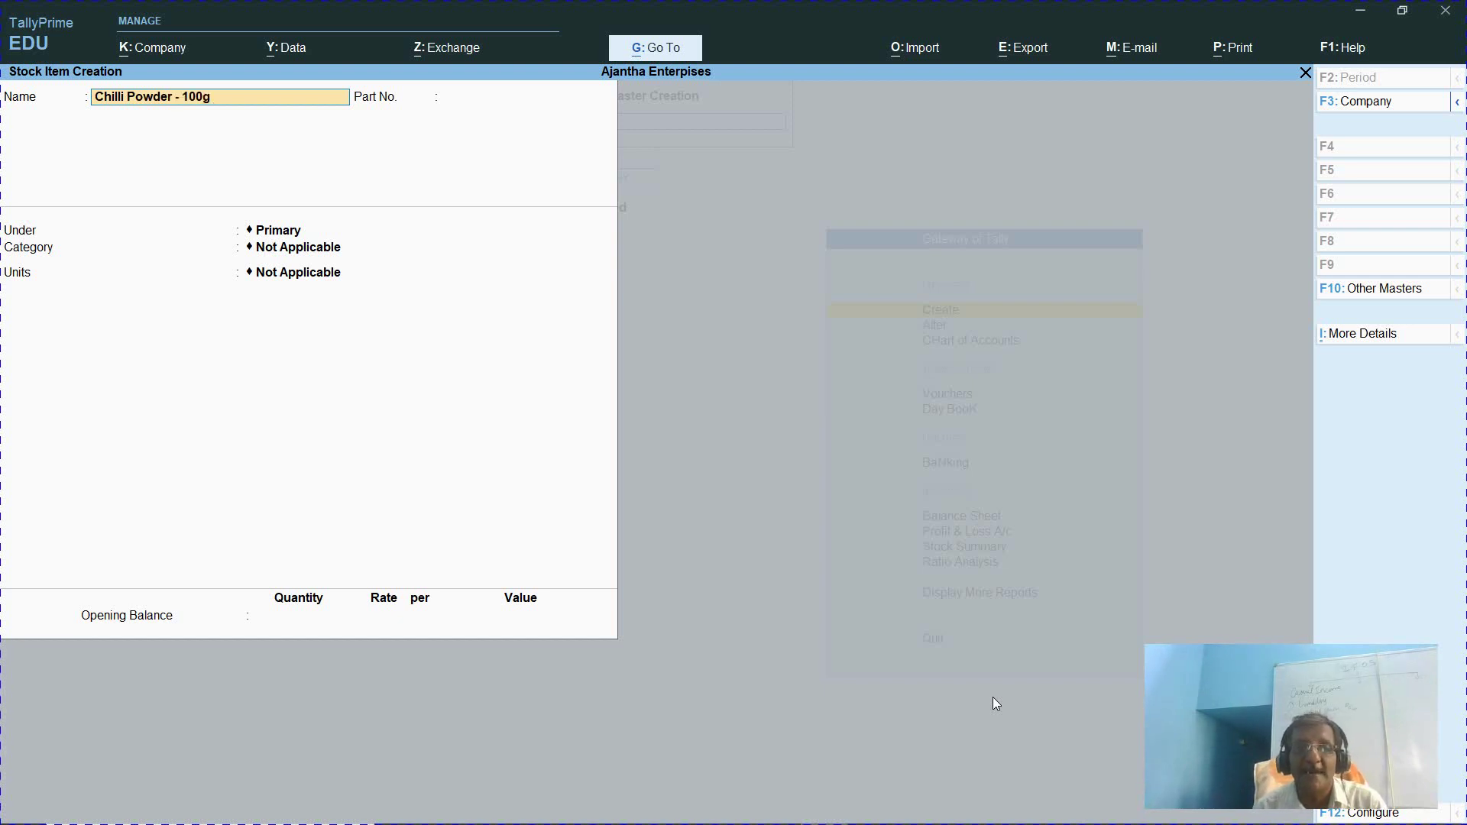
pyautogui.press('Return')
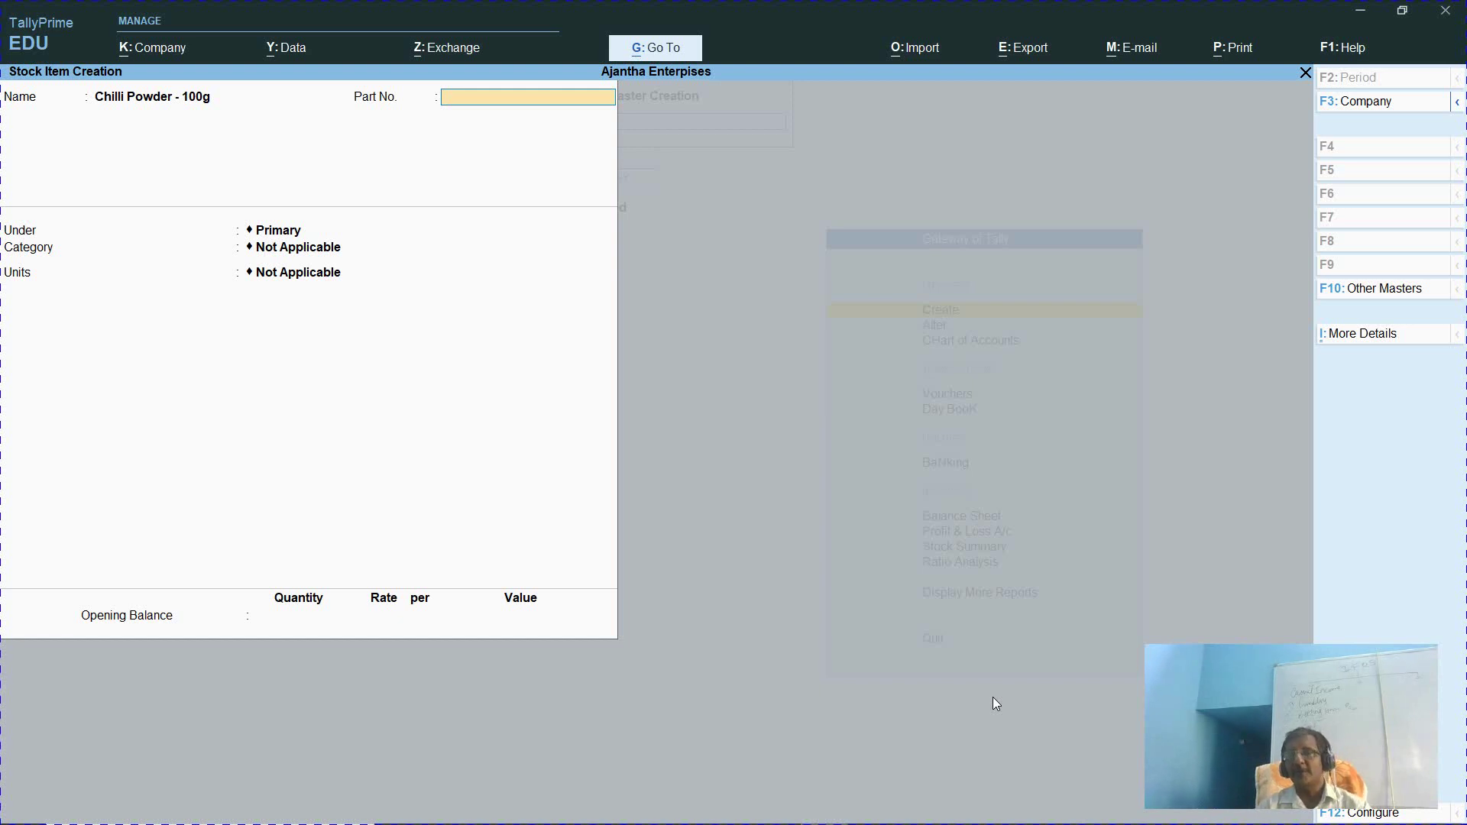
pyautogui.write('101')
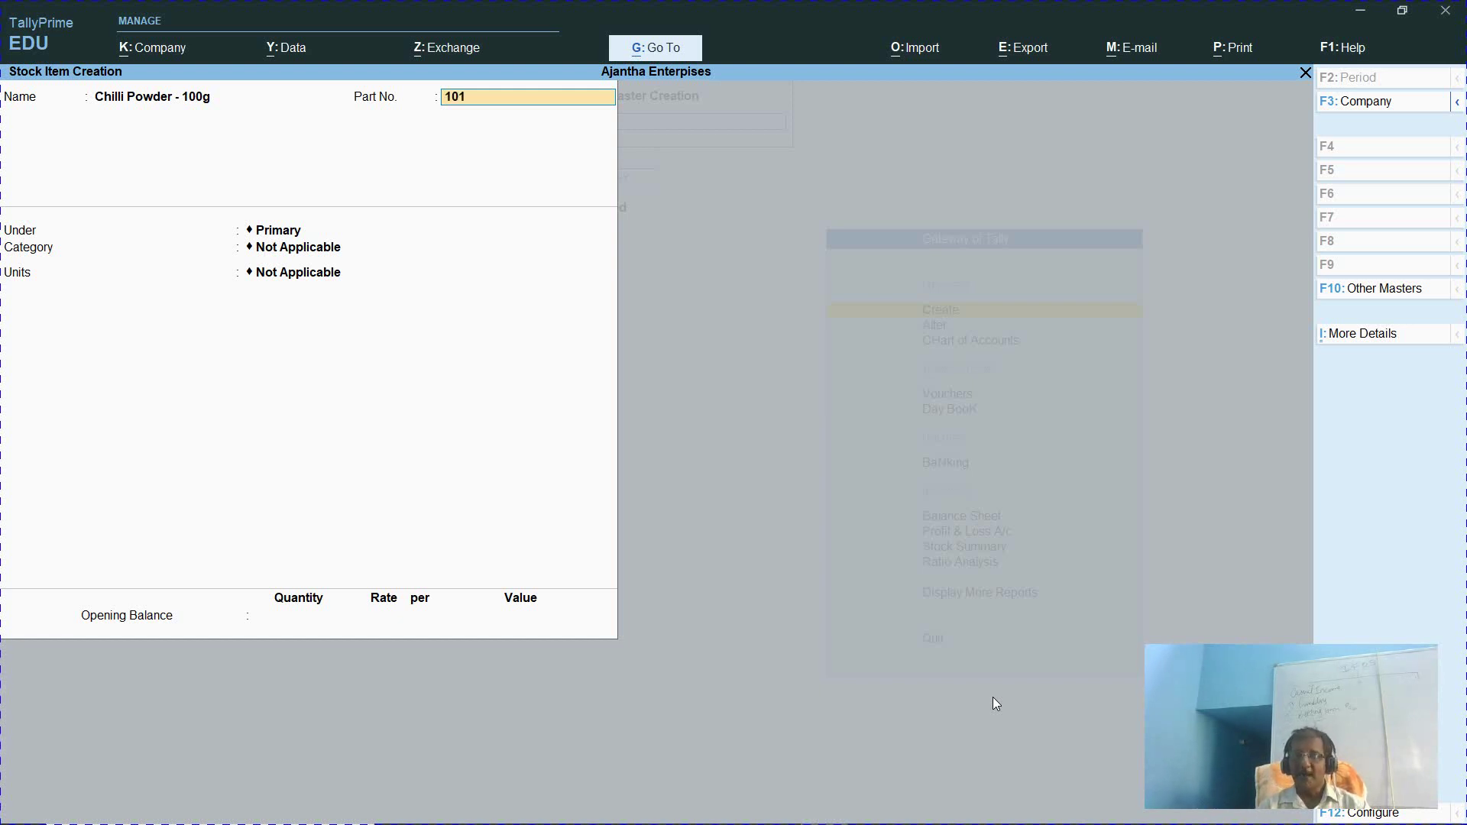
pyautogui.press('Return')
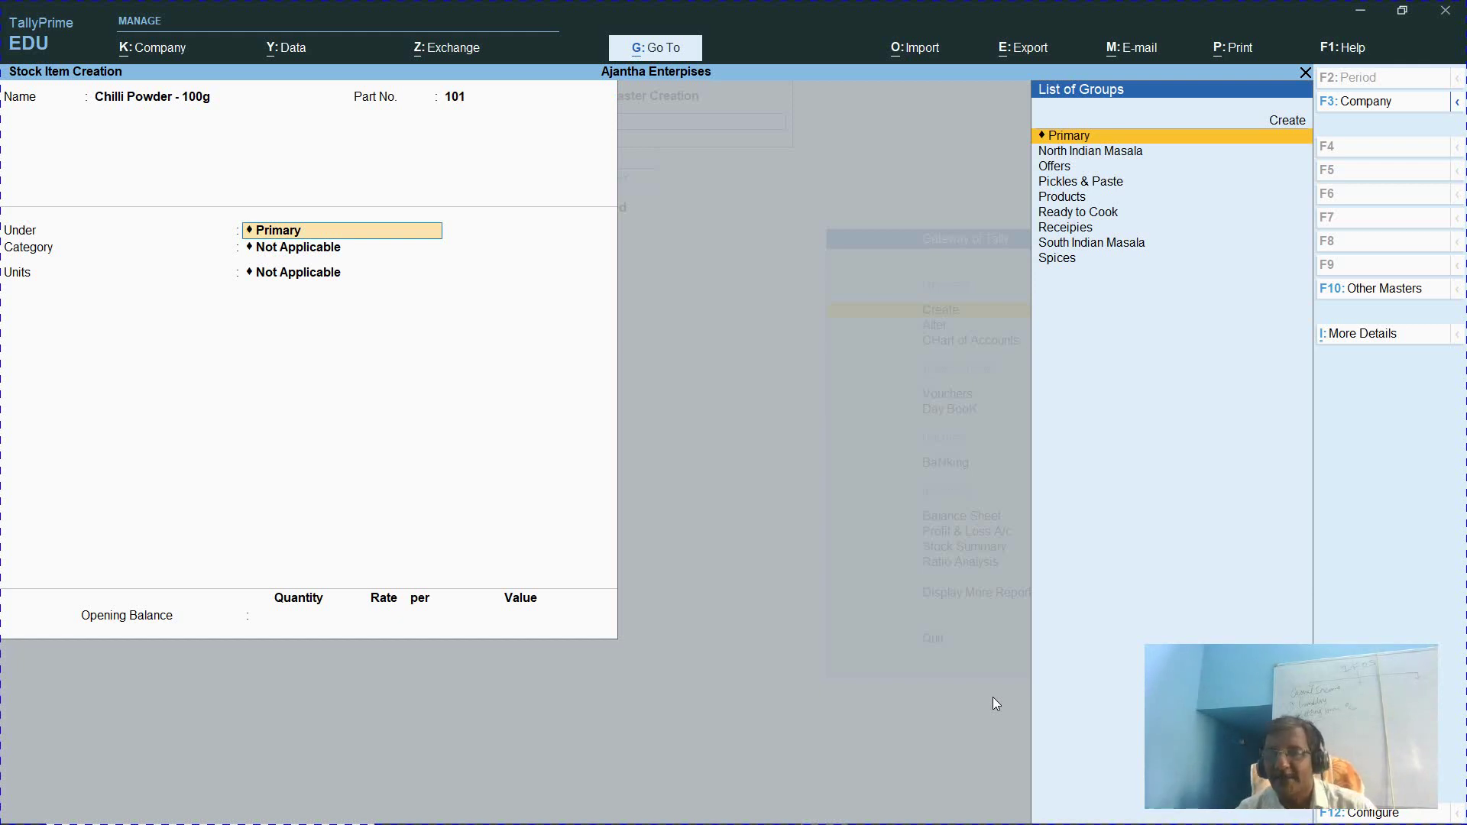
# Move the group choice down toward Spices and check the browser product page
pyautogui.press('Down')
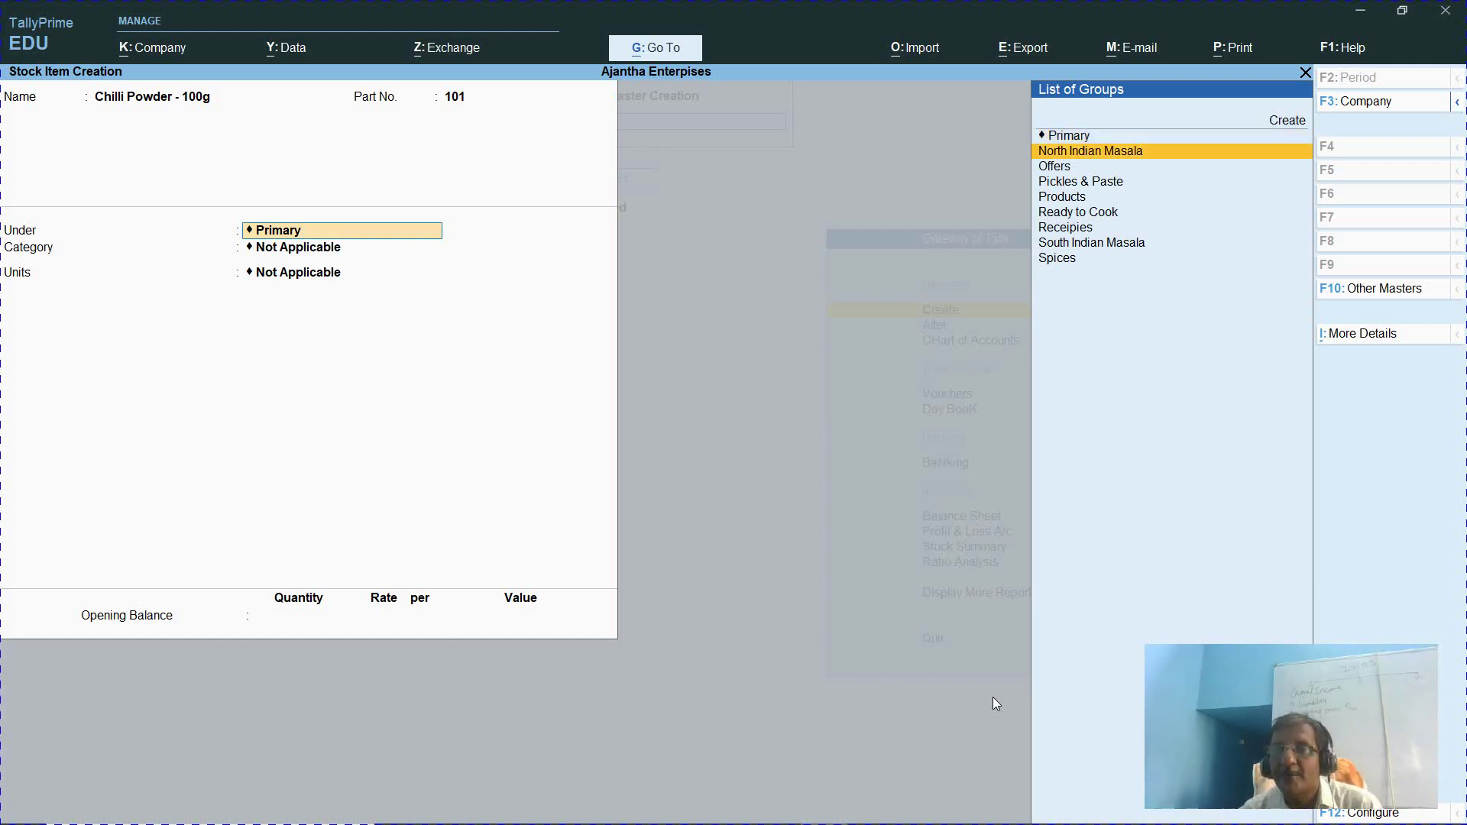
pyautogui.press('Down')
pyautogui.press('Down')
pyautogui.press('Down')
pyautogui.press('Down')
pyautogui.press('Down')
pyautogui.press('Down')
pyautogui.press('Down')
pyautogui.hotkey('alt', 'Tab')
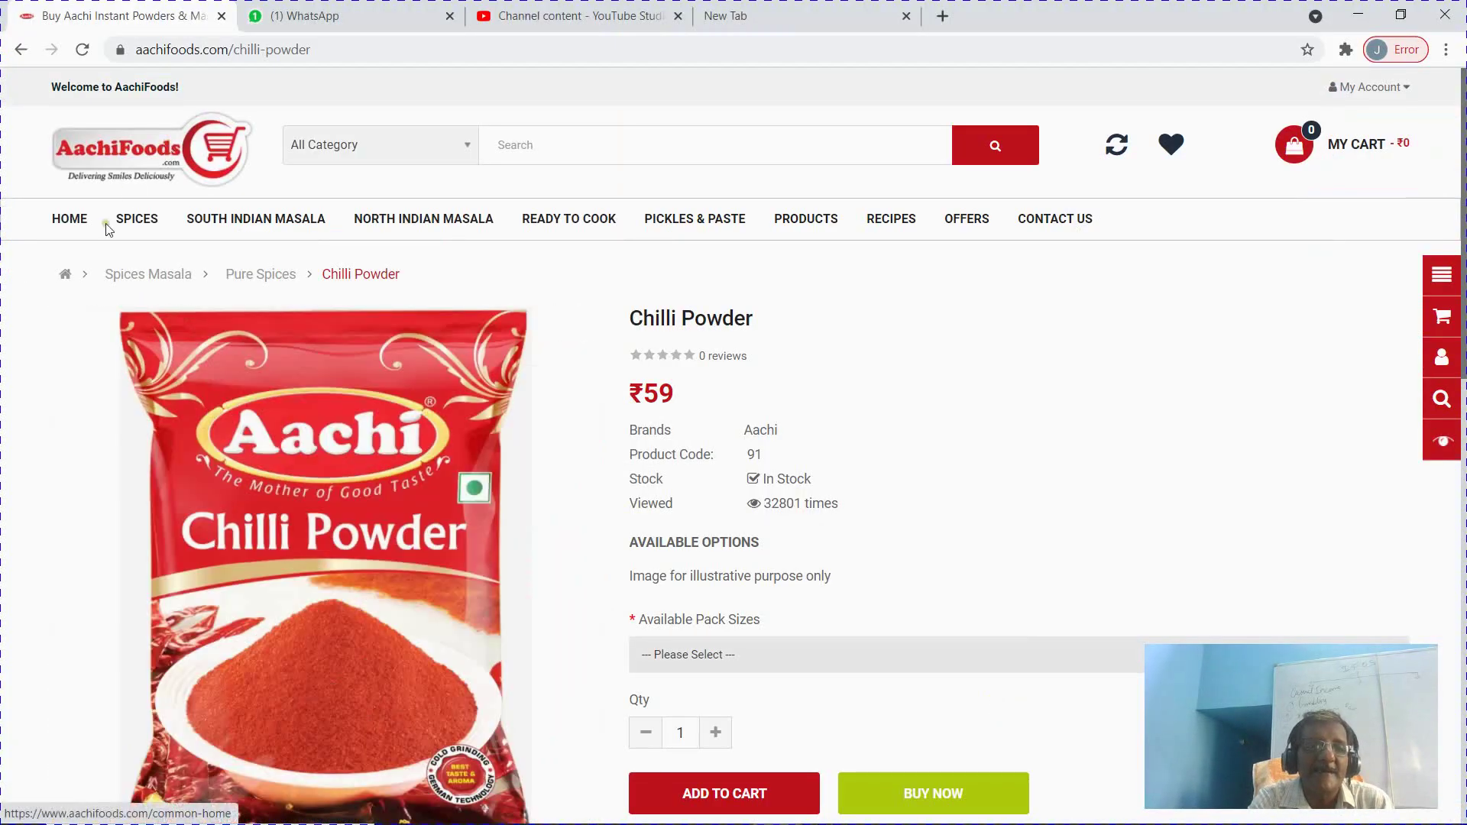
pyautogui.moveTo(138, 218)
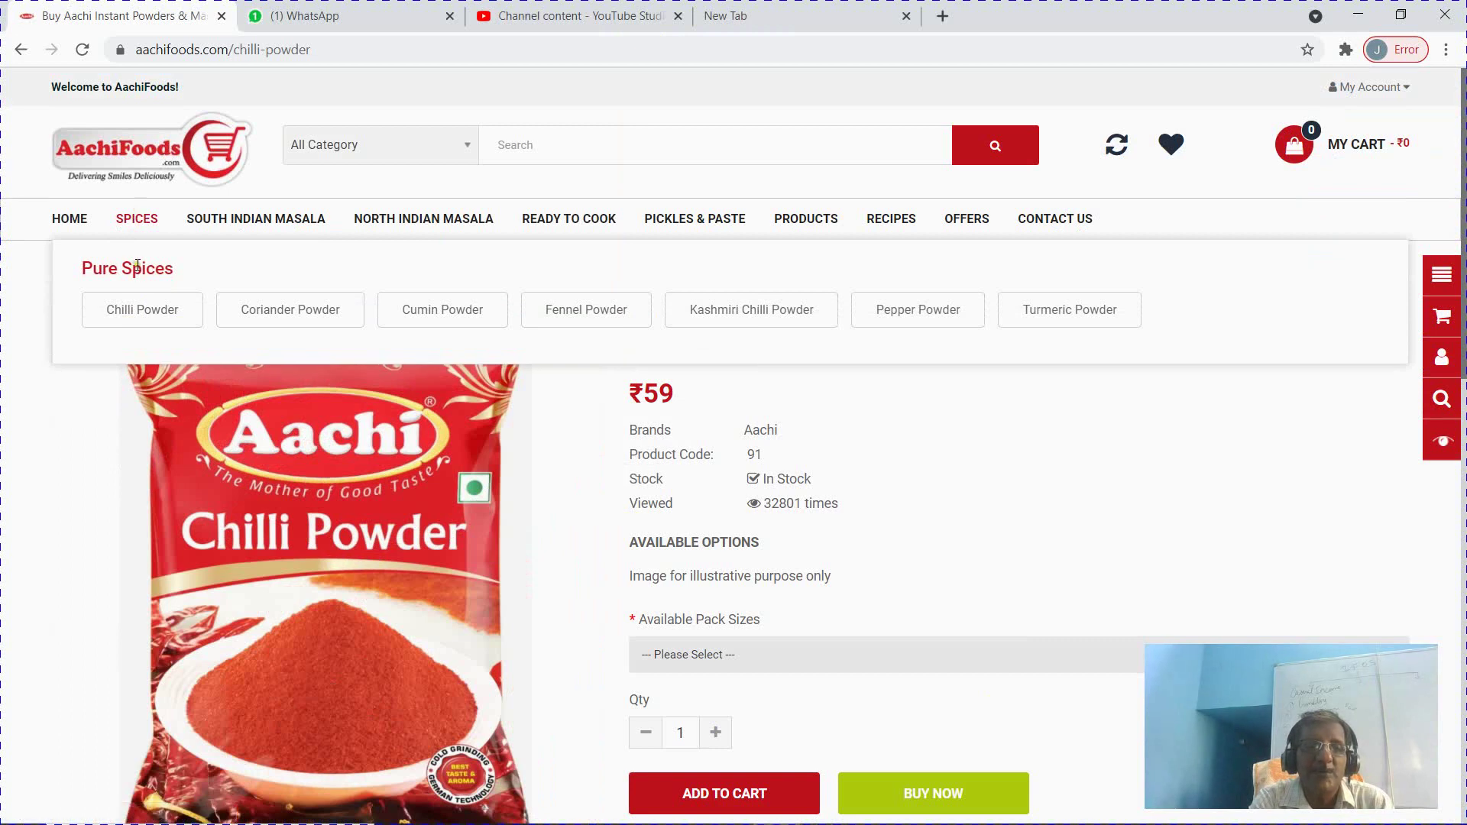
pyautogui.hotkey('alt', 'Tab')
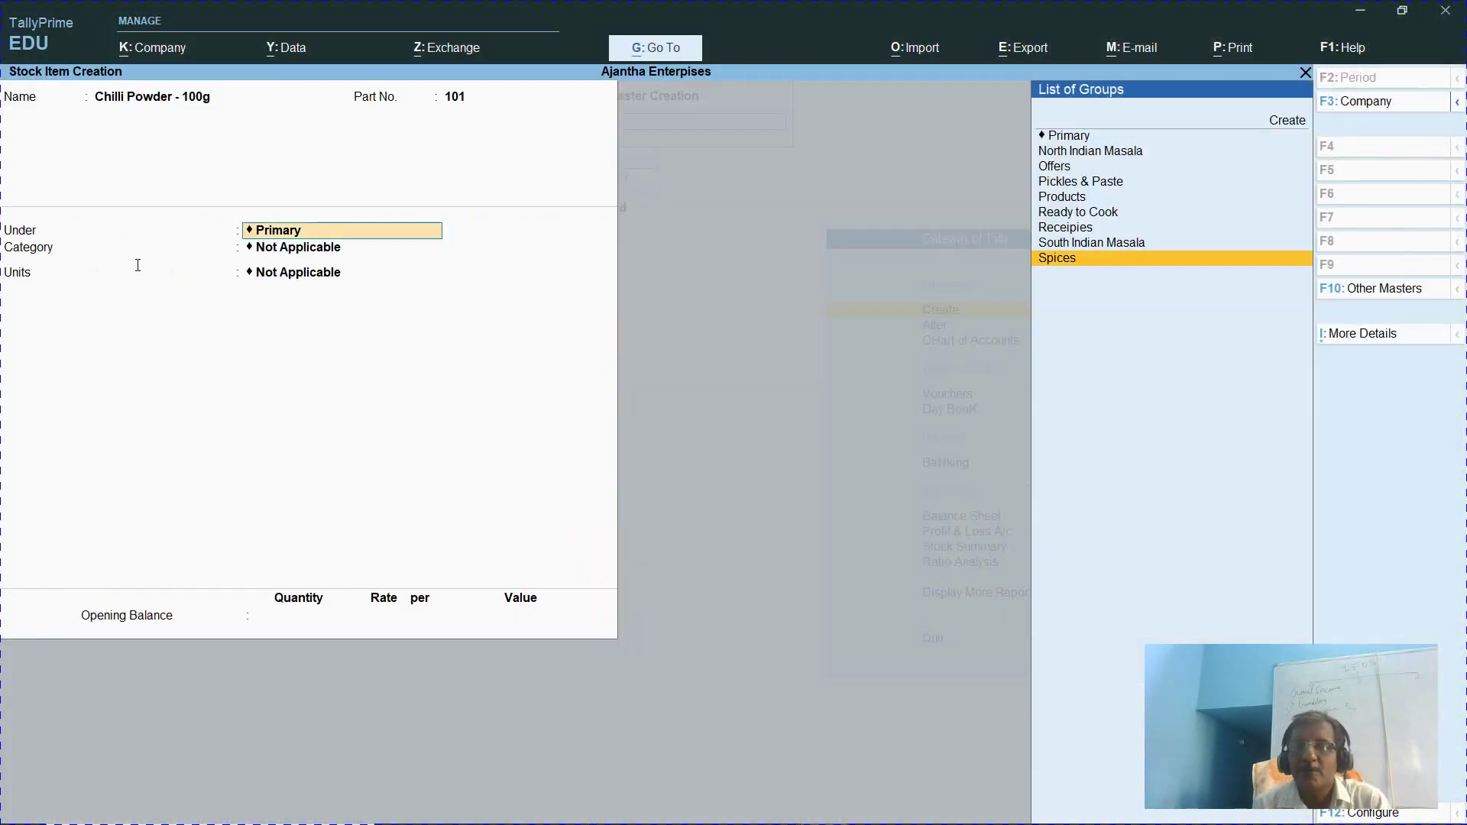
# Set the group to Spices, category to Pure Spices and unit to nos., and enable standard rates
pyautogui.press('Return')
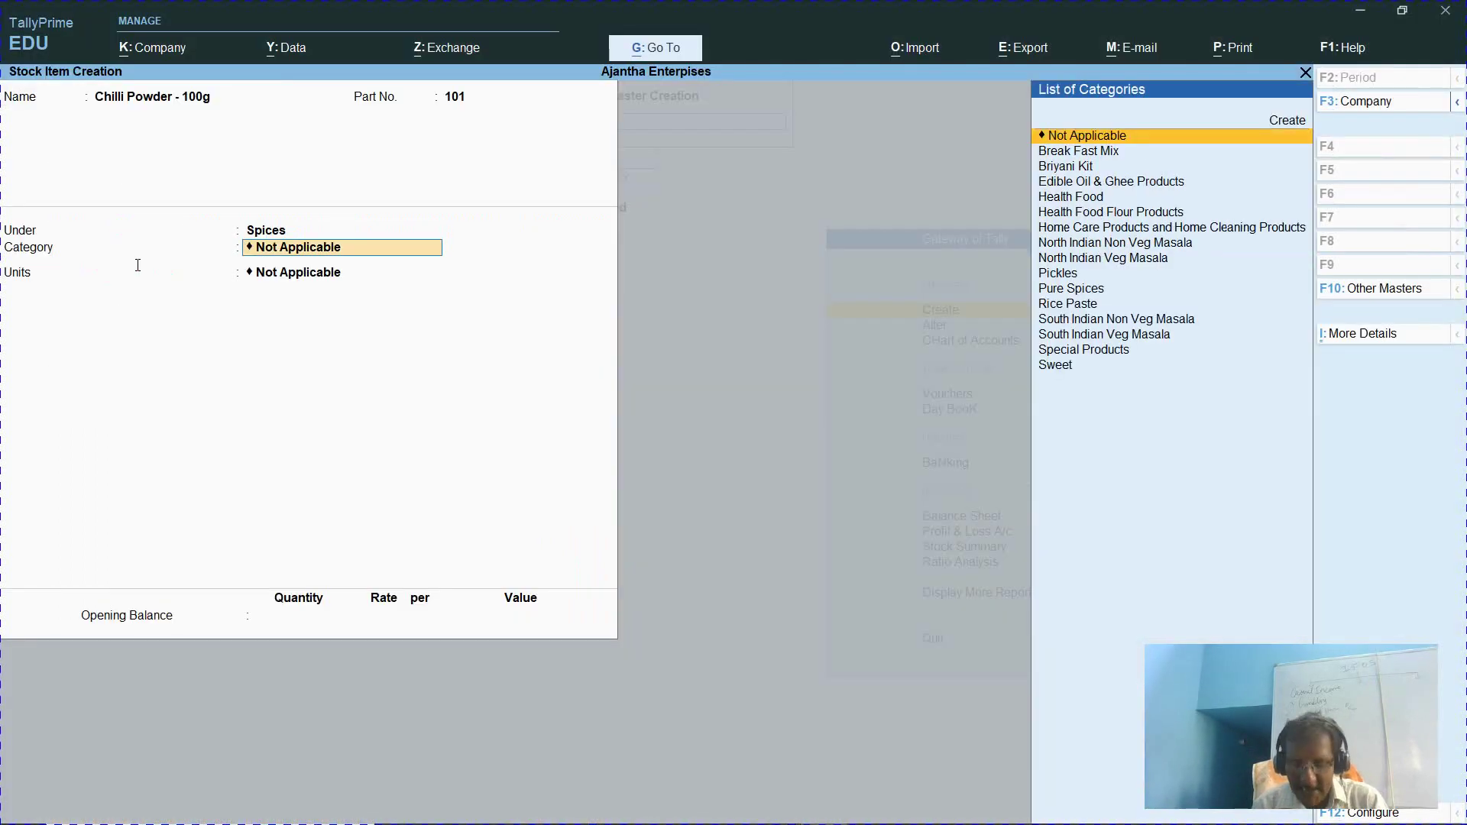
pyautogui.write('Pure')
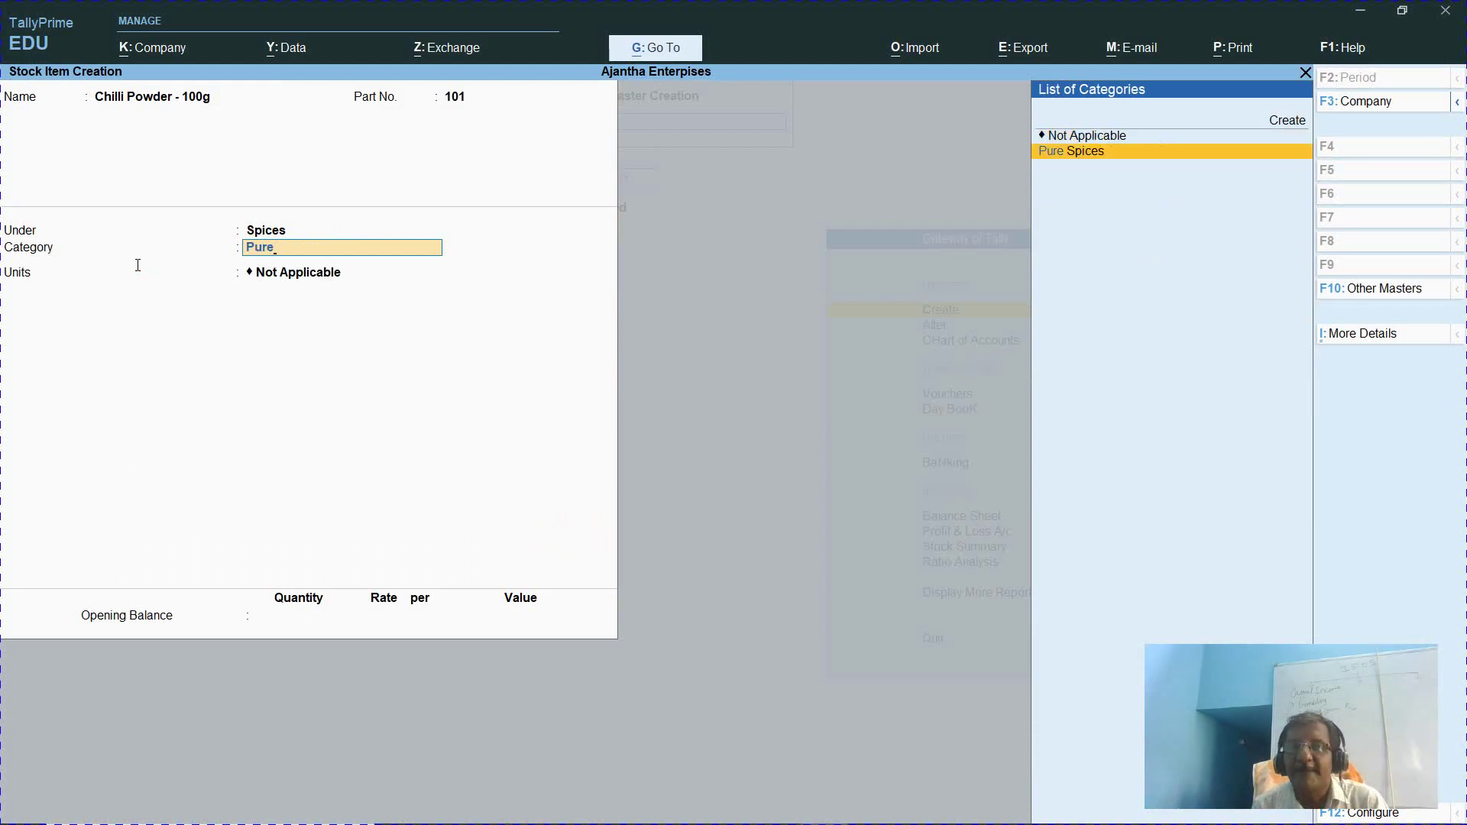
pyautogui.press('Return')
pyautogui.press('Down')
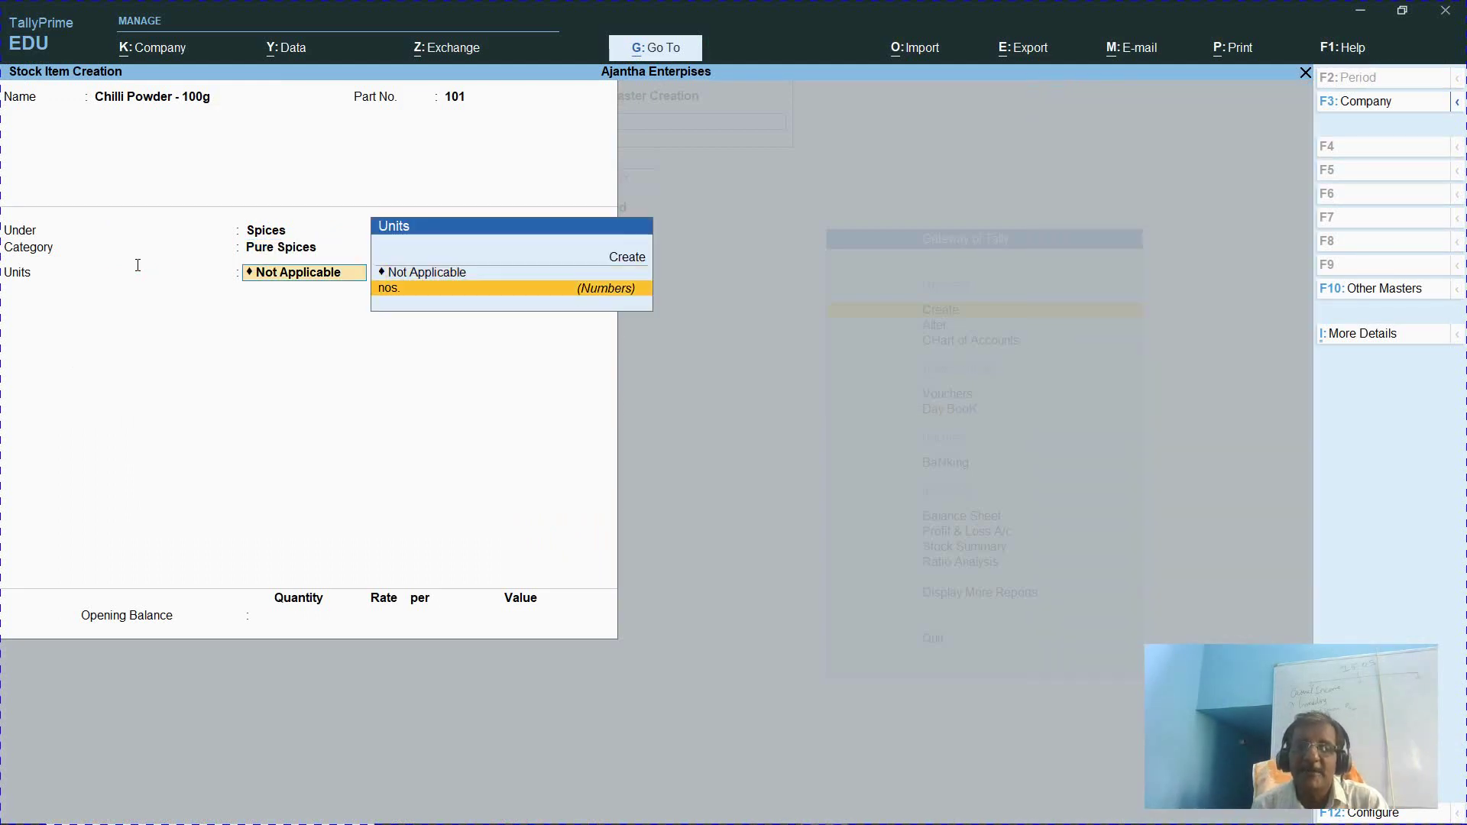
pyautogui.press('Return')
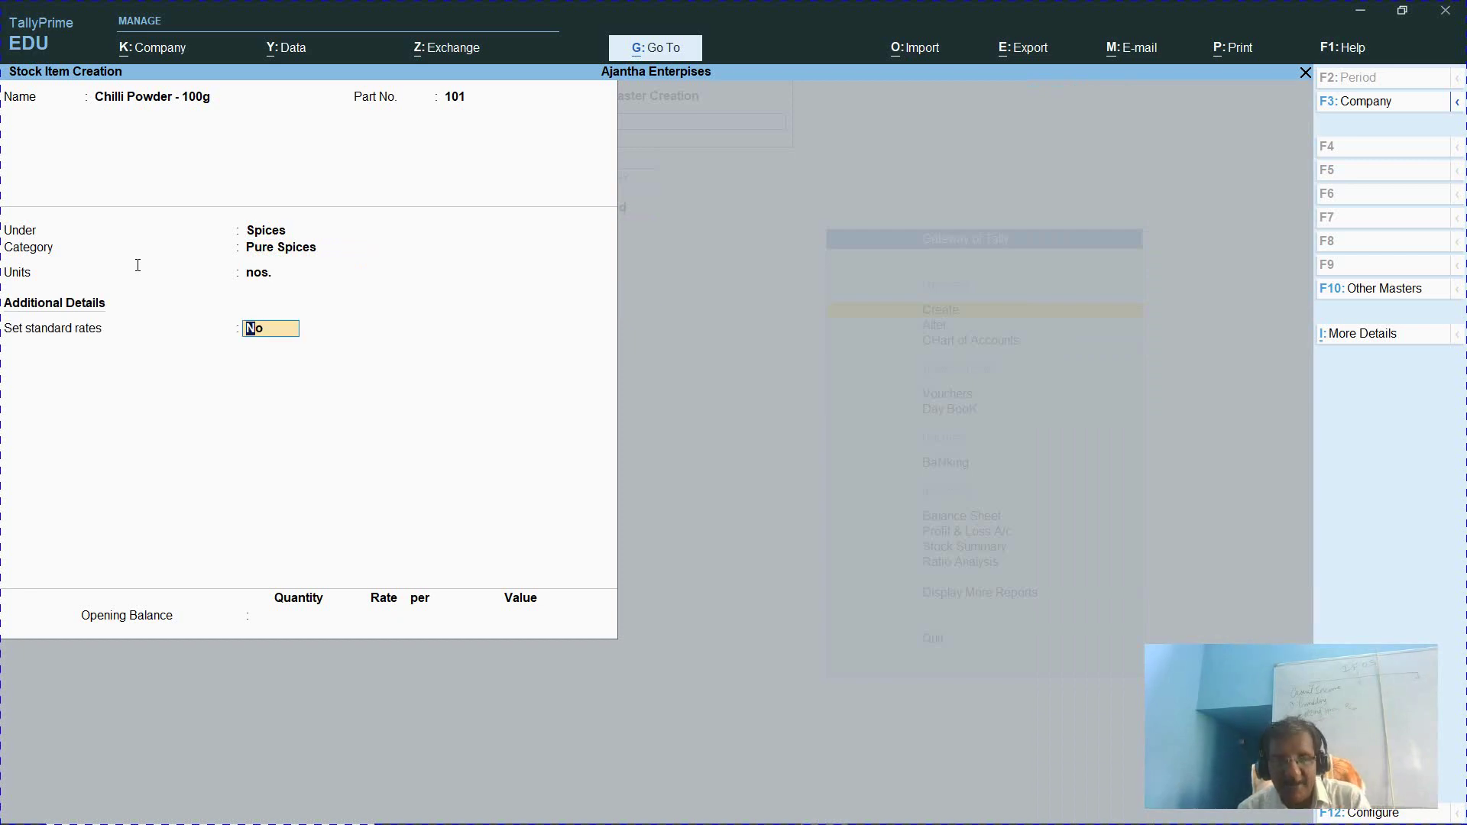
pyautogui.write('y')
pyautogui.press('Return')
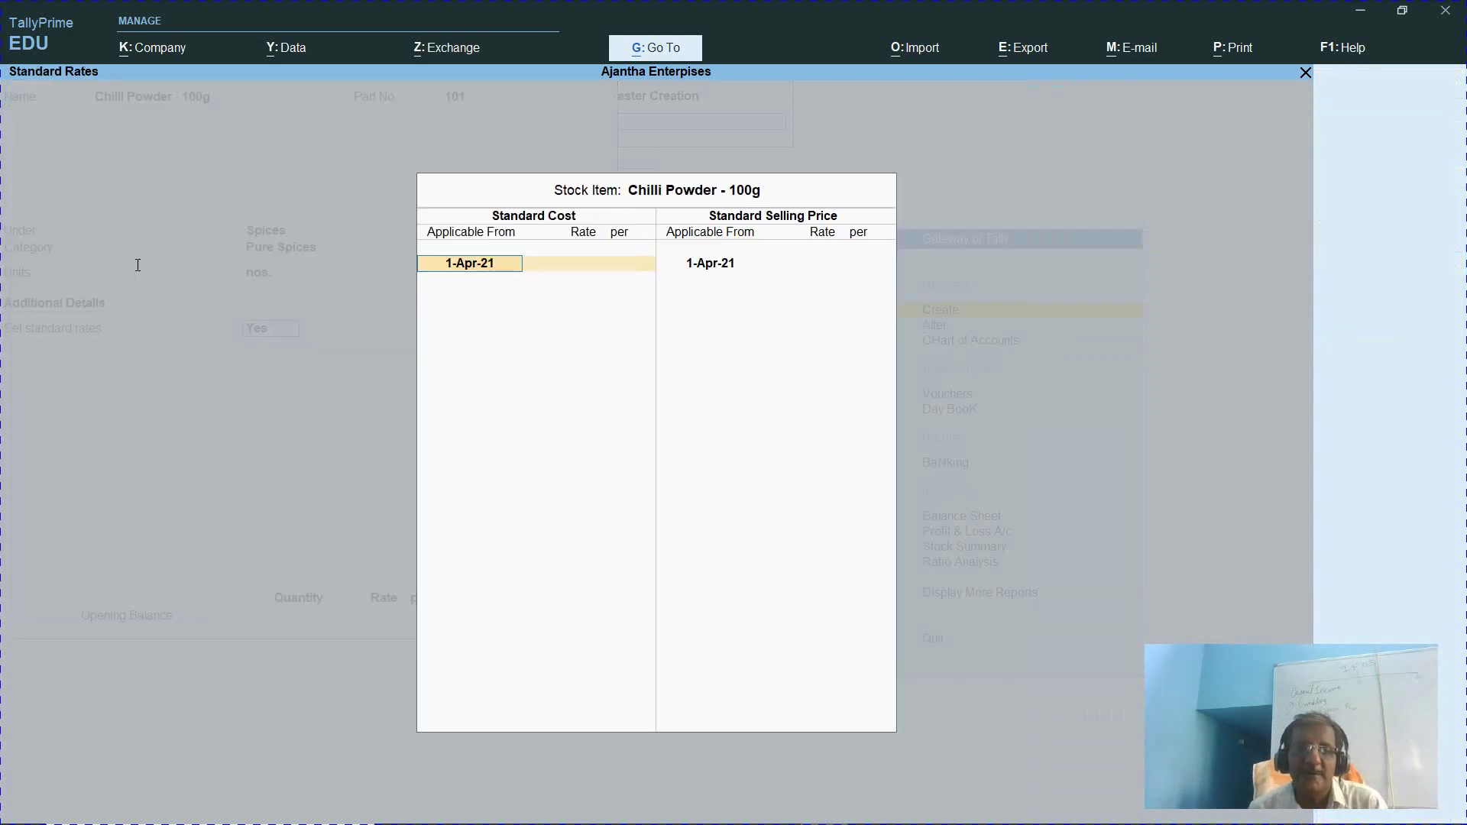
pyautogui.press('Return')
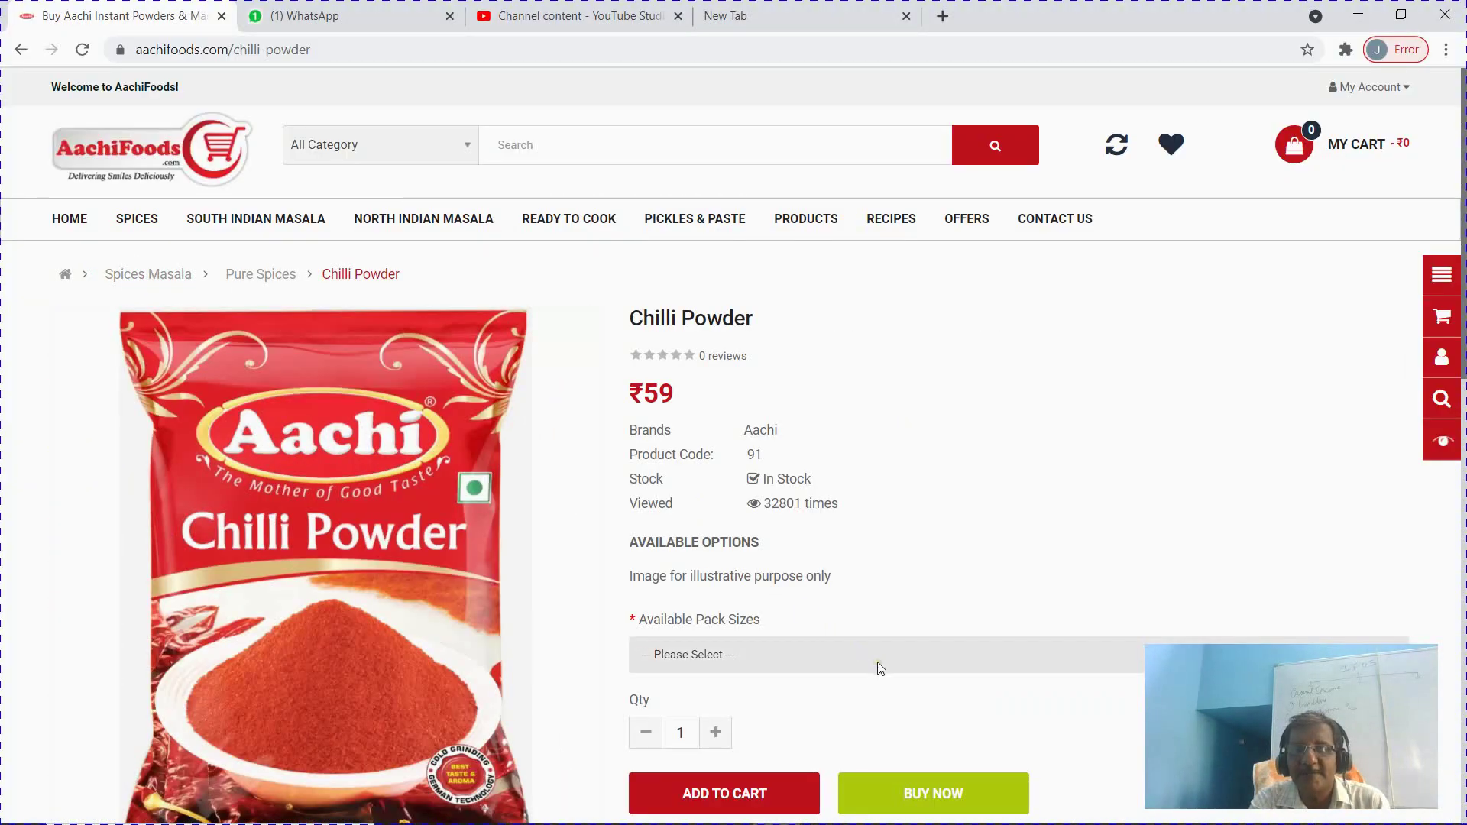
# Select the 100gms Chilli Powder pack on AachiFoods to see its ₹59 price
pyautogui.click(877, 661)
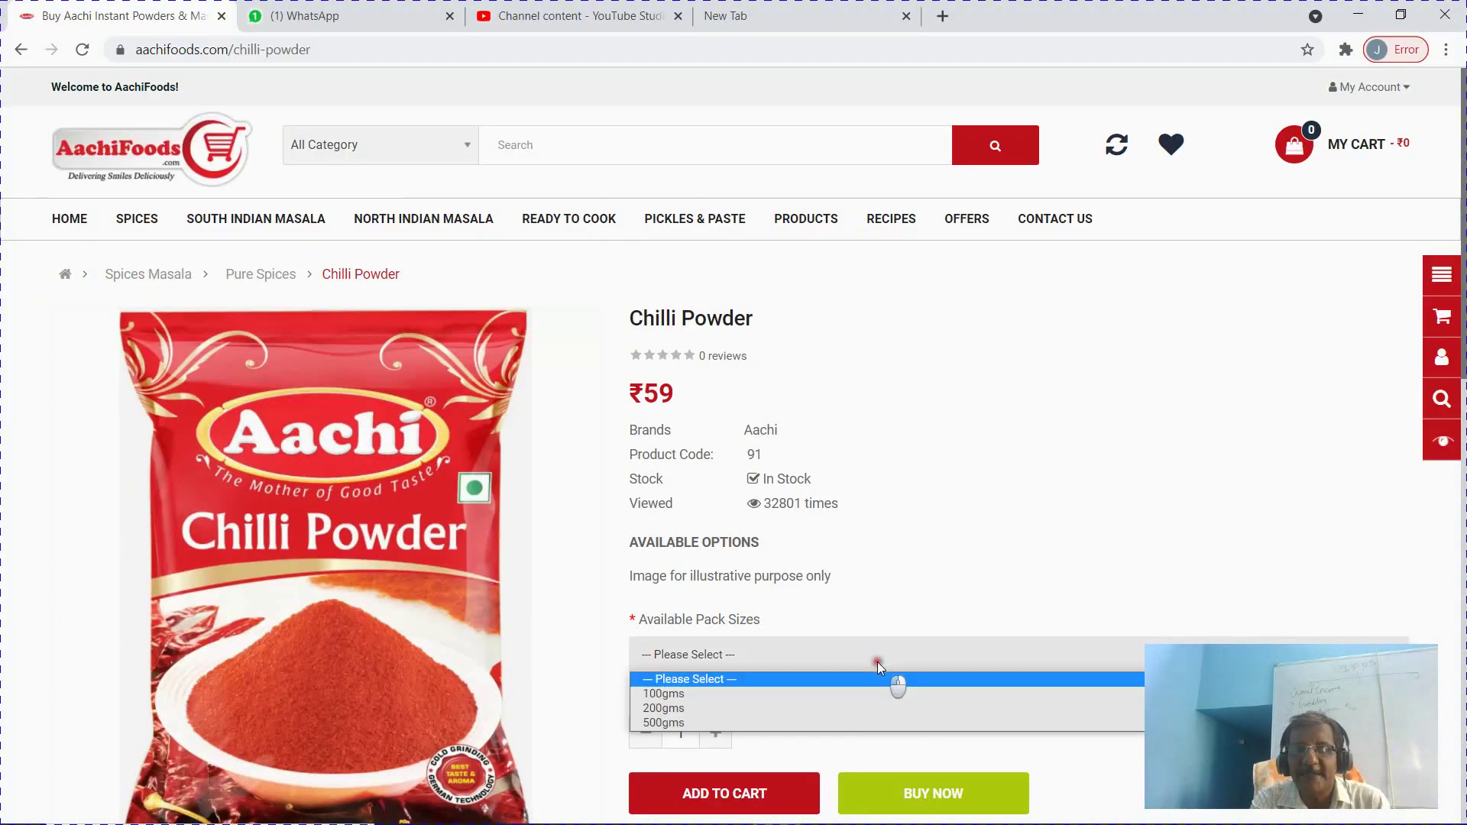
pyautogui.click(850, 695)
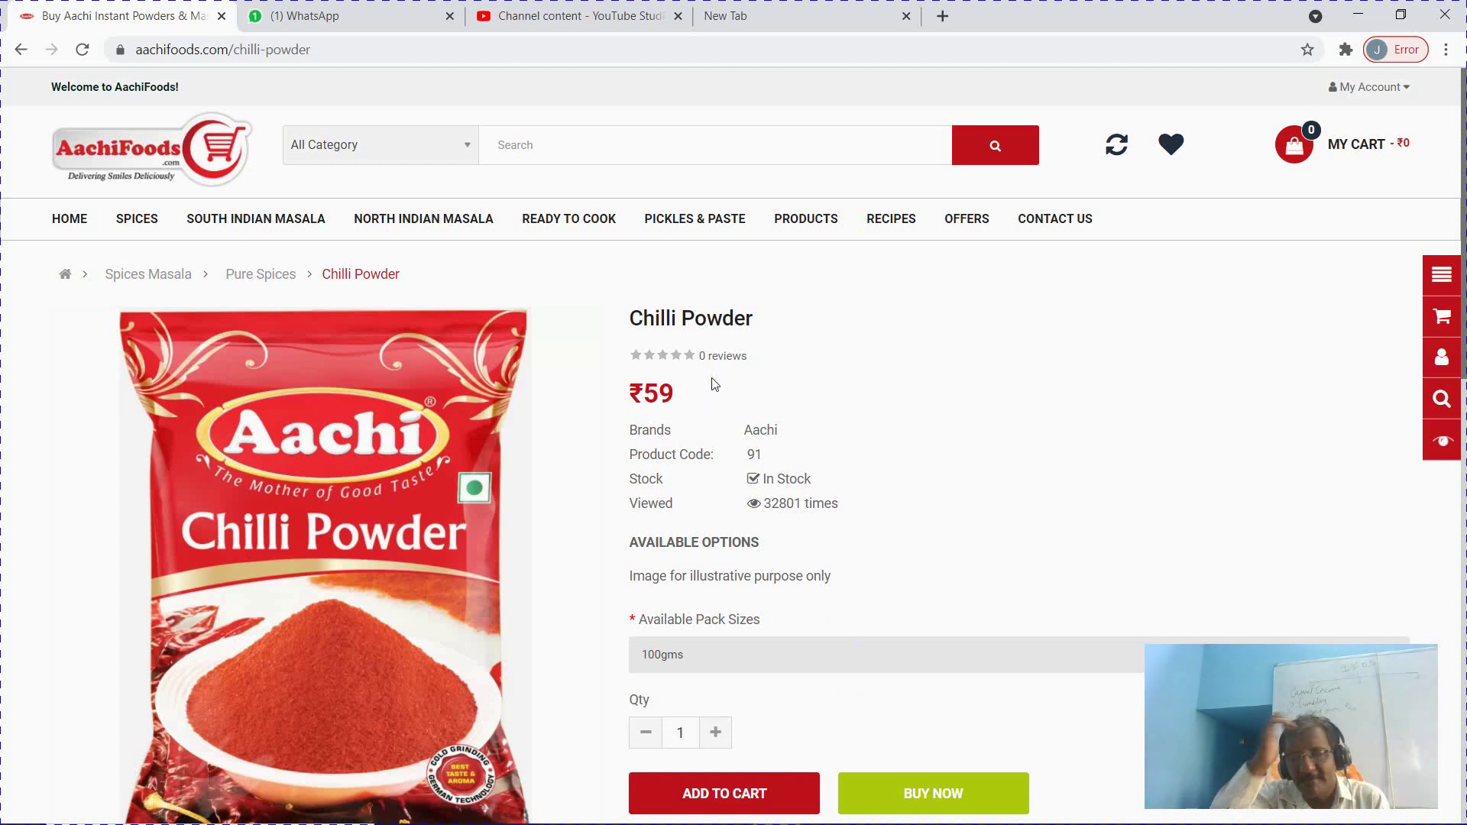
pyautogui.hotkey('alt', 'Tab')
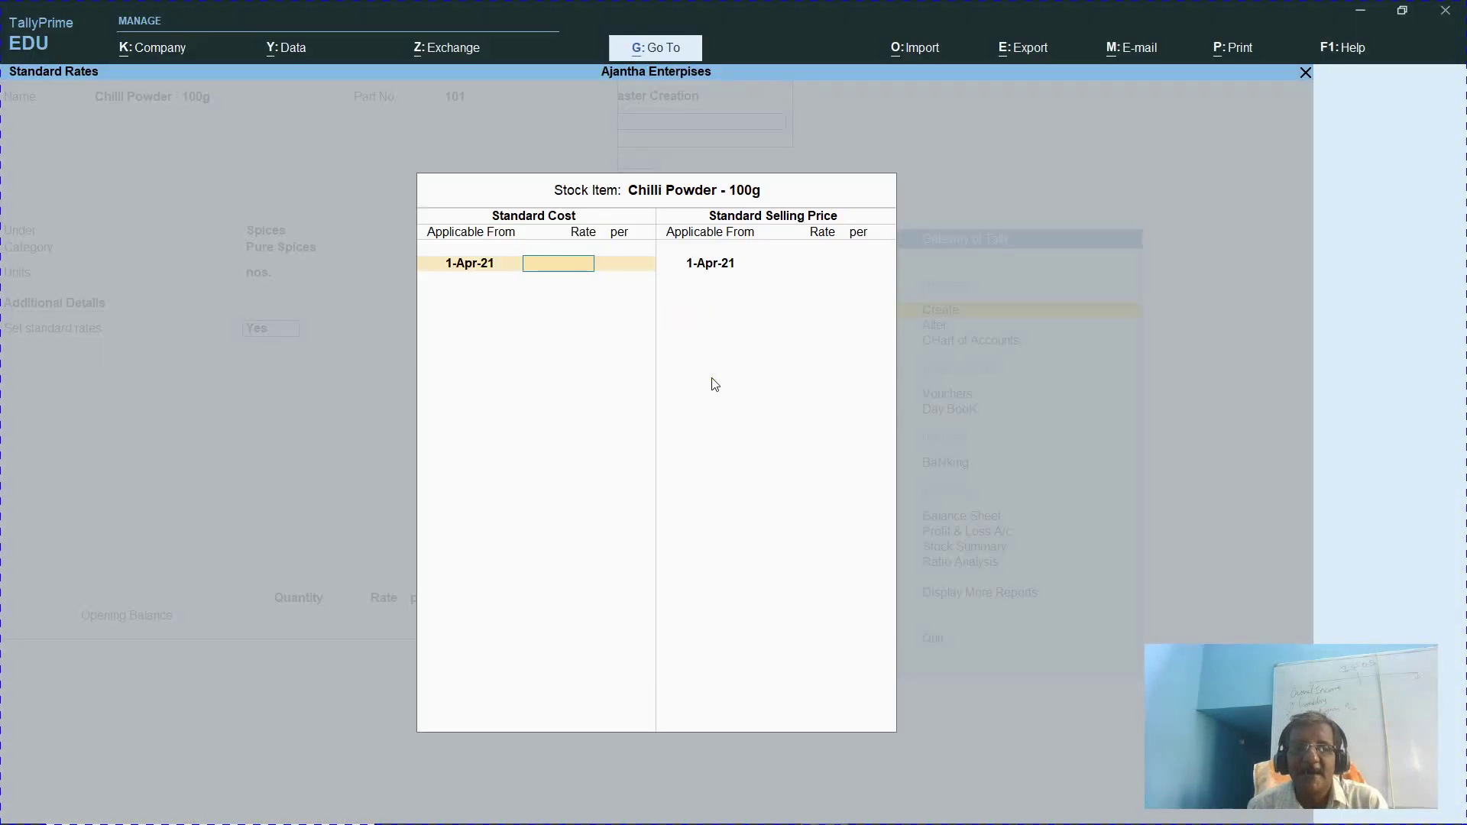
# Enter a standard cost of 59 per nos. and call up the Calculator with Ctrl+N
pyautogui.write('59')
pyautogui.press('Return')
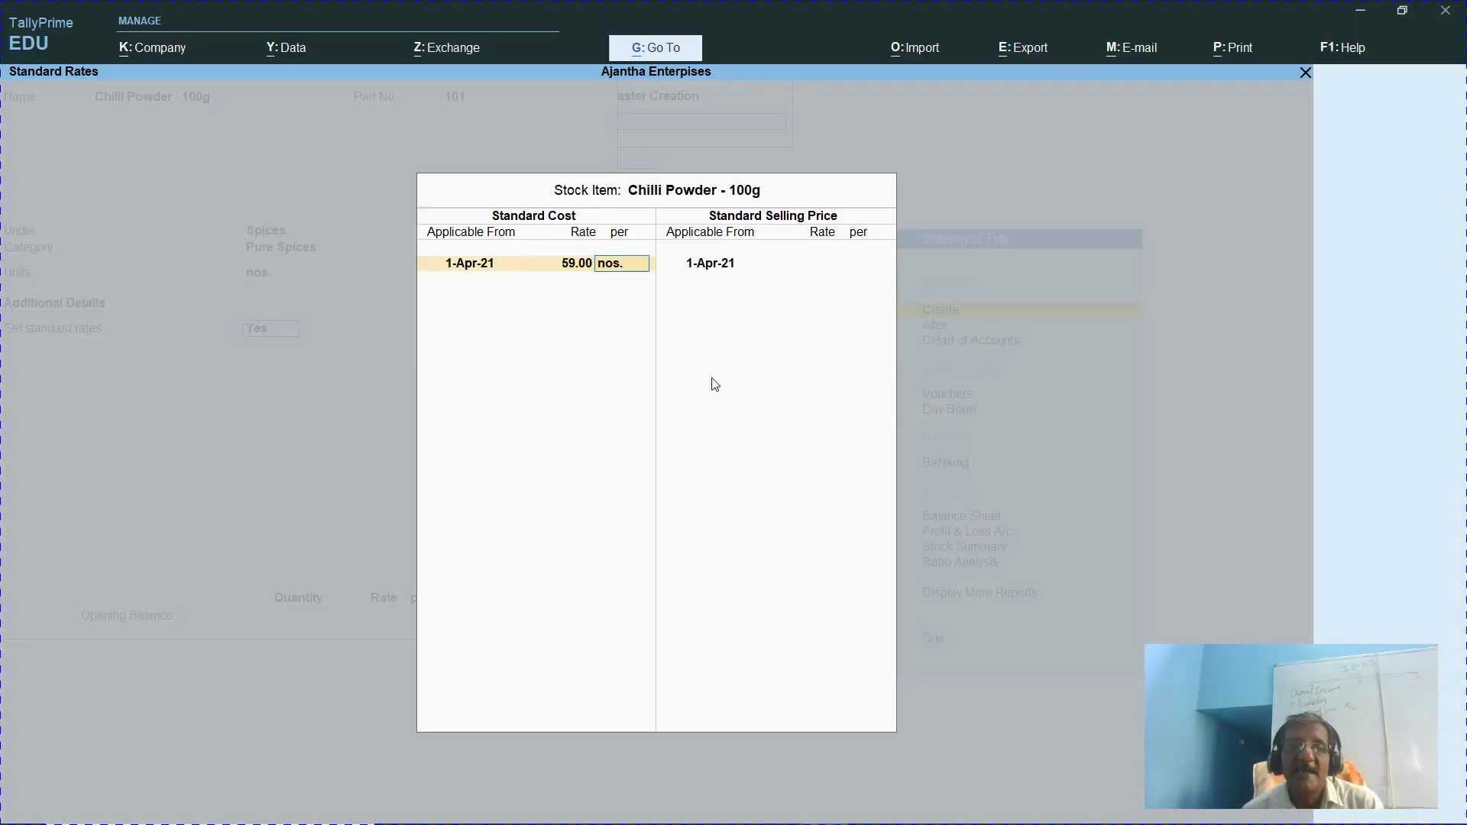
pyautogui.press('Return')
pyautogui.press('Return')
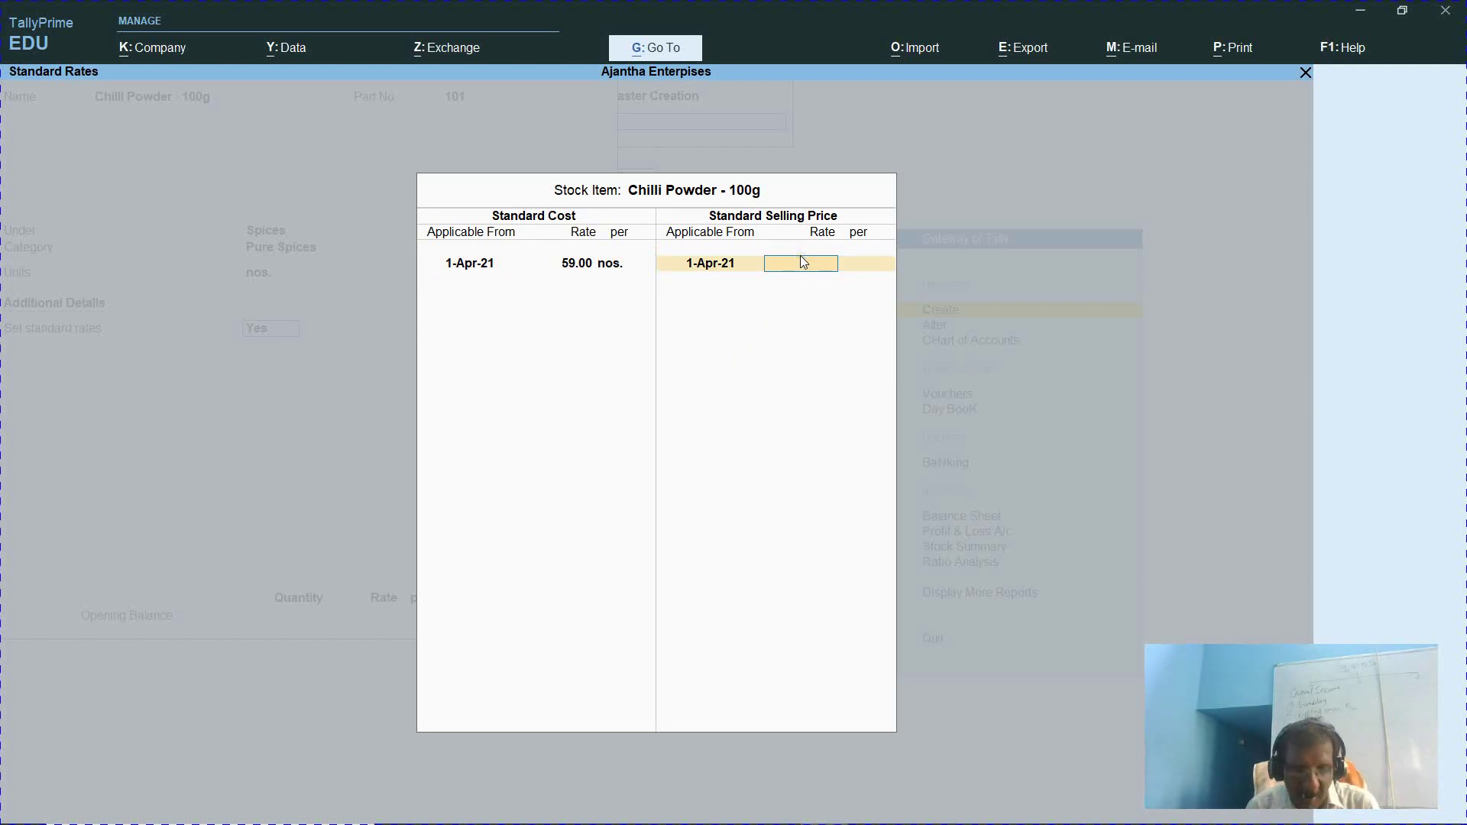
pyautogui.hotkey('ctrl', 'n')
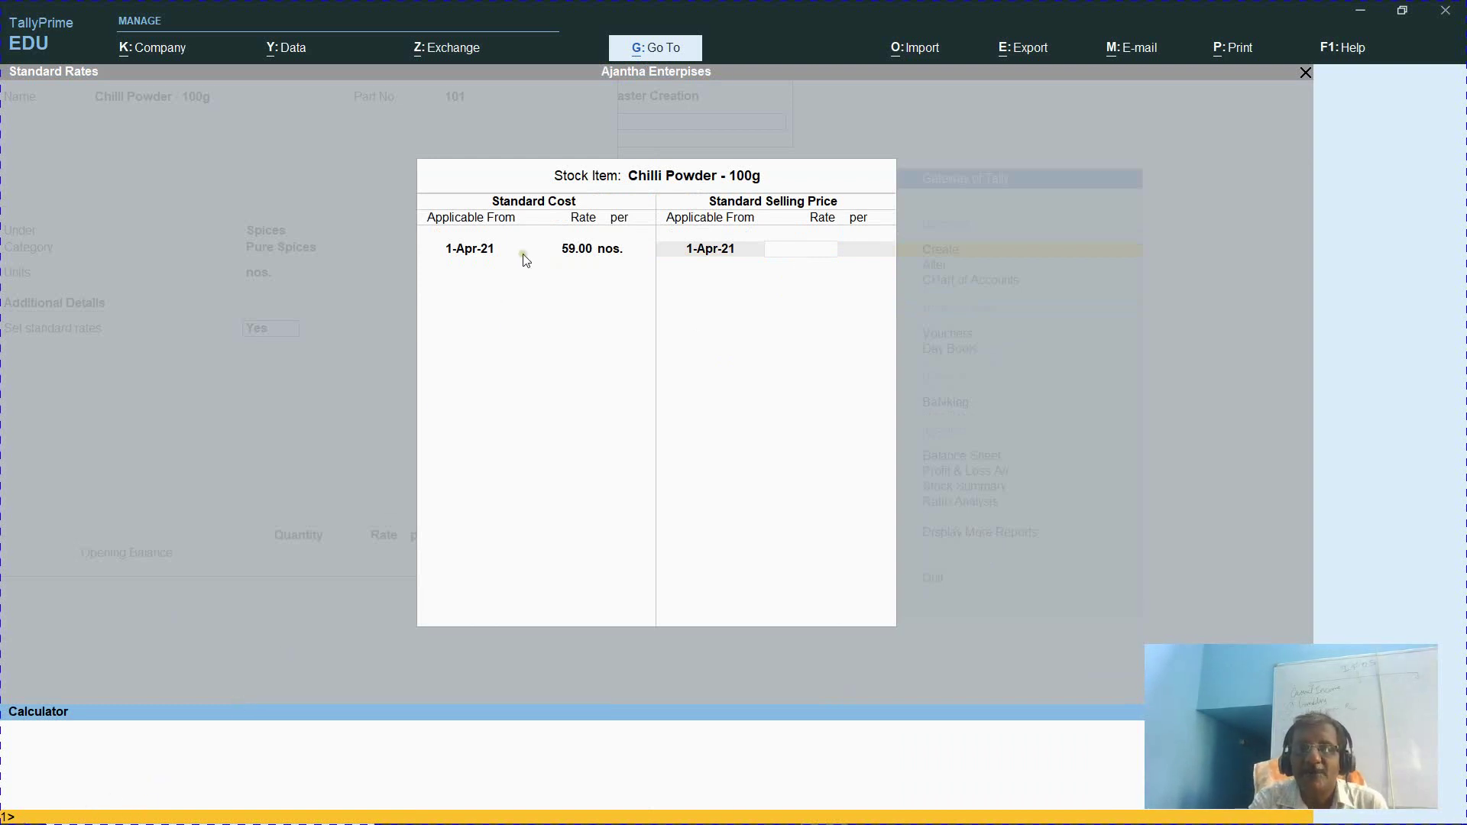
# Calculate 59*120% and fill 70.80 into the Selling Price Rate
pyautogui.click(369, 652)
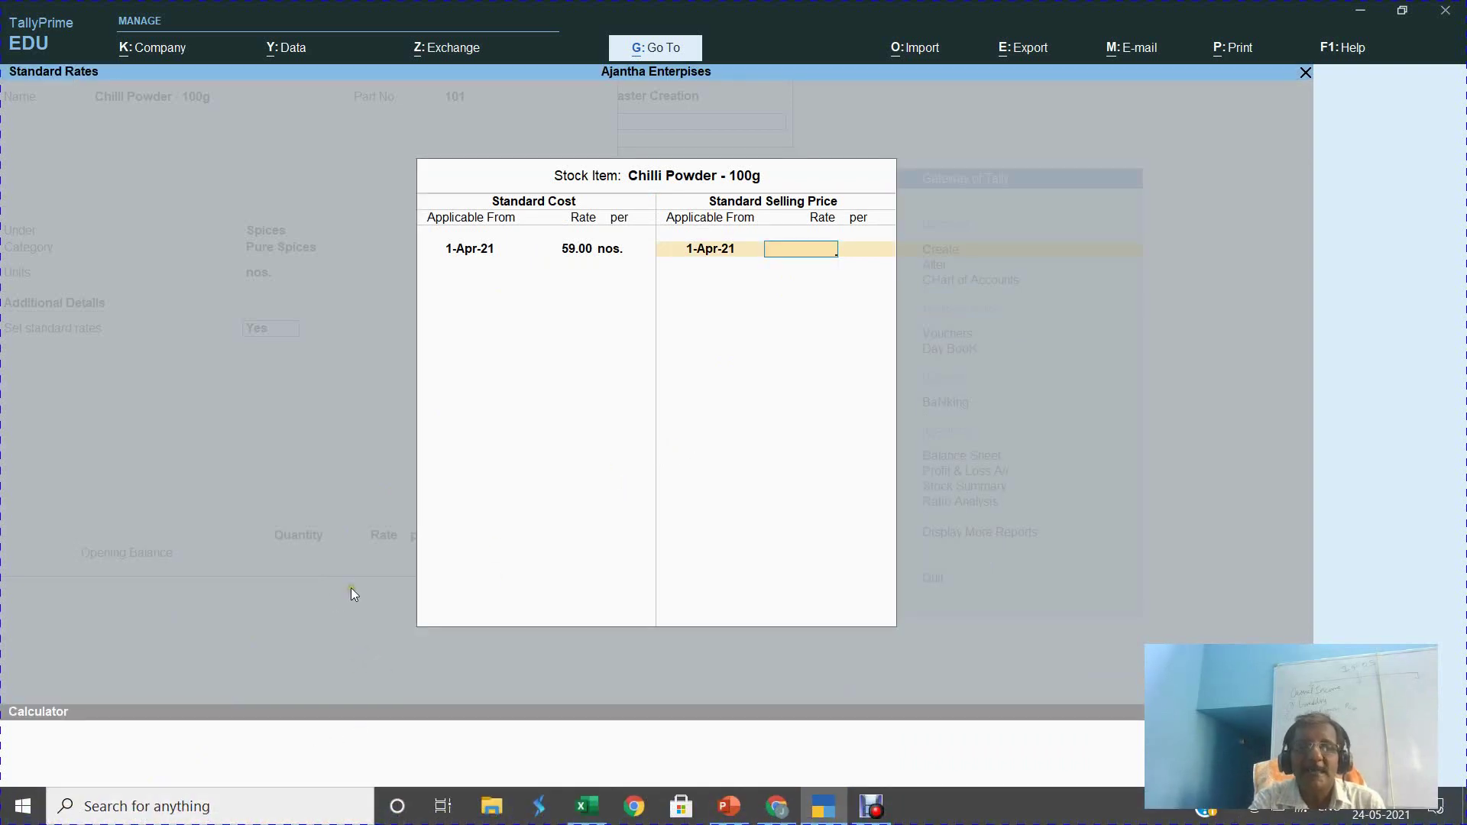
pyautogui.hotkey('ctrl', 'n')
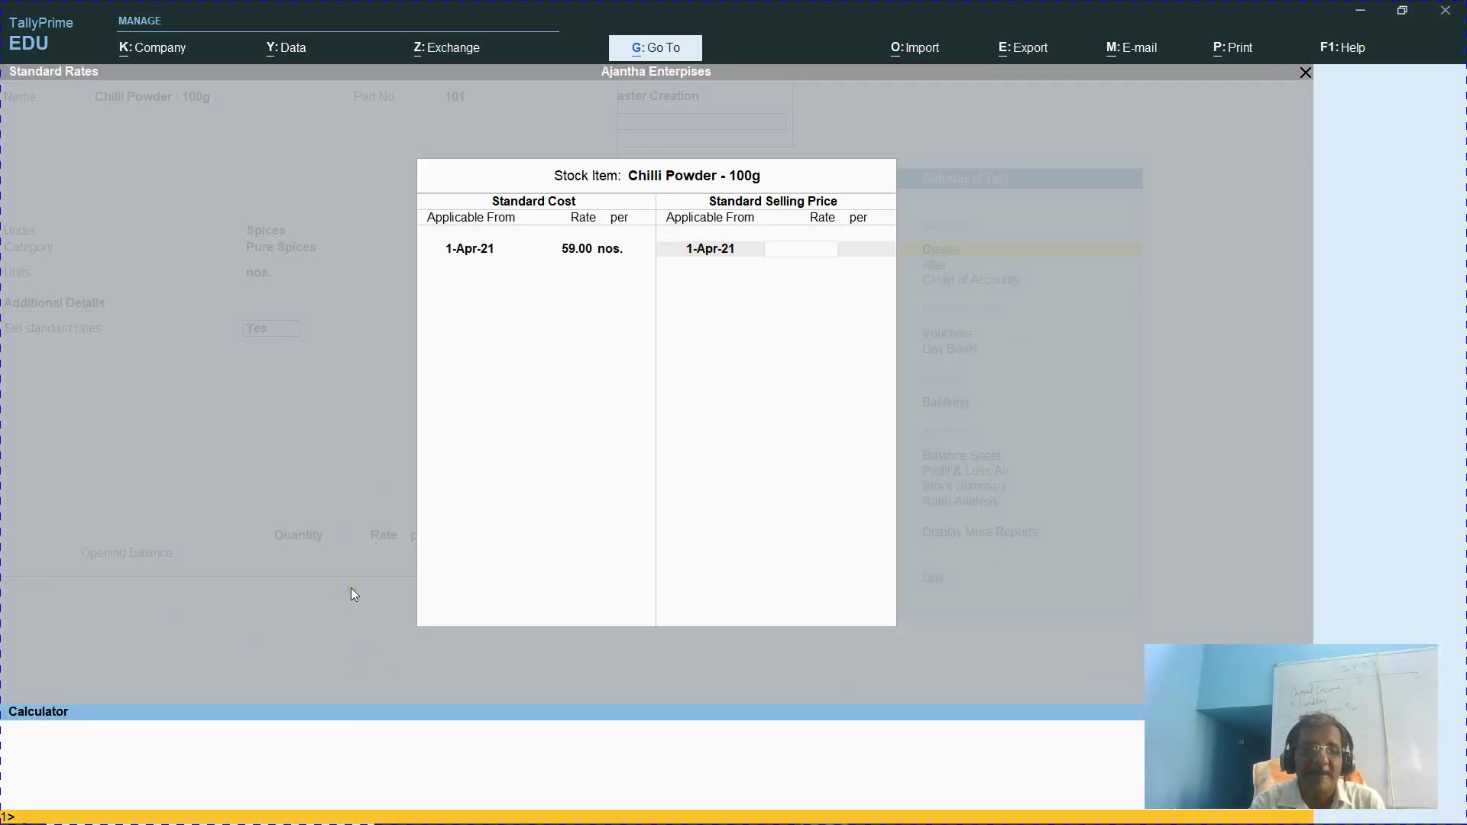
pyautogui.write('59')
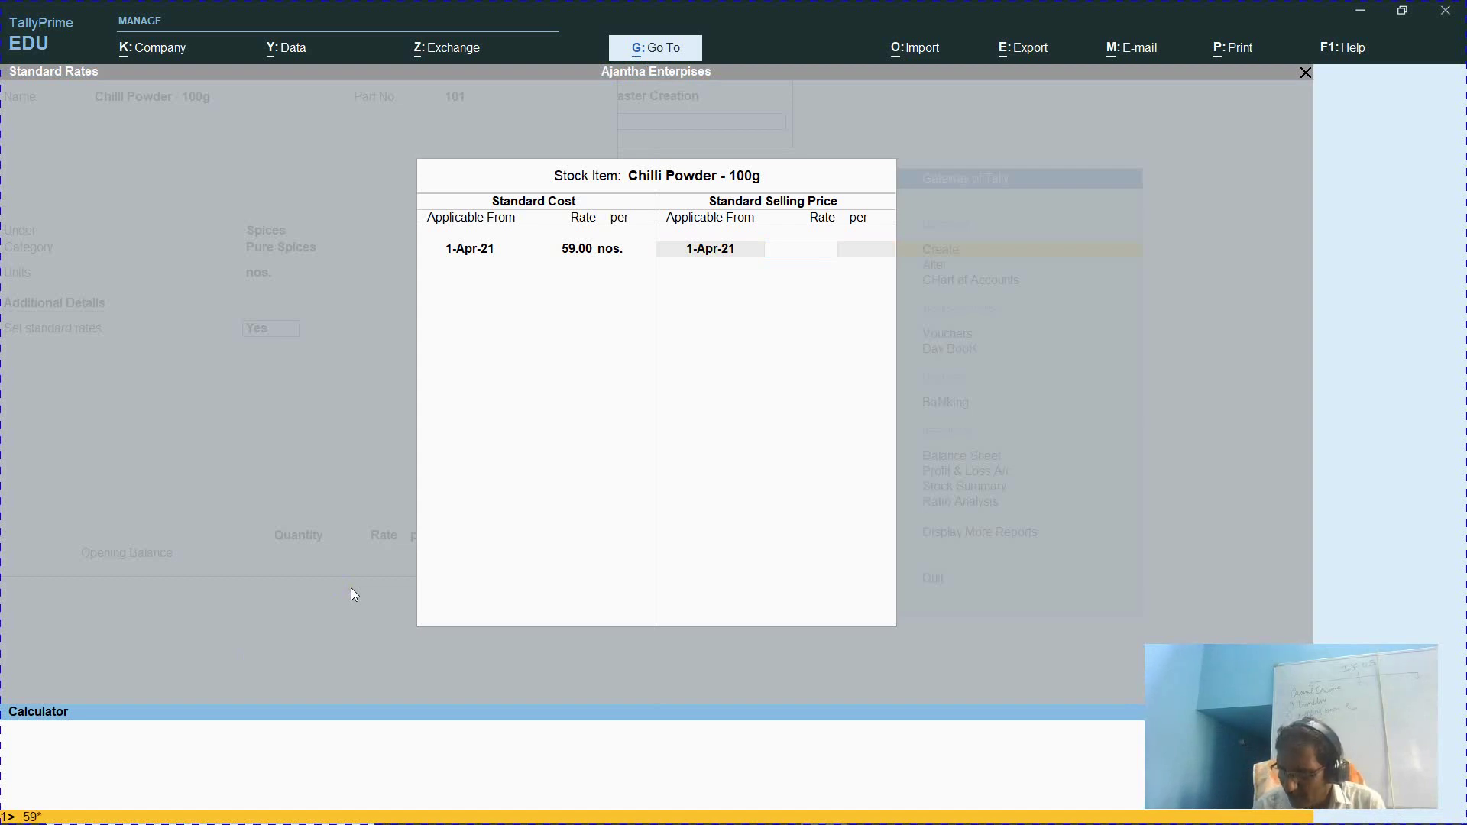
pyautogui.write('*120%')
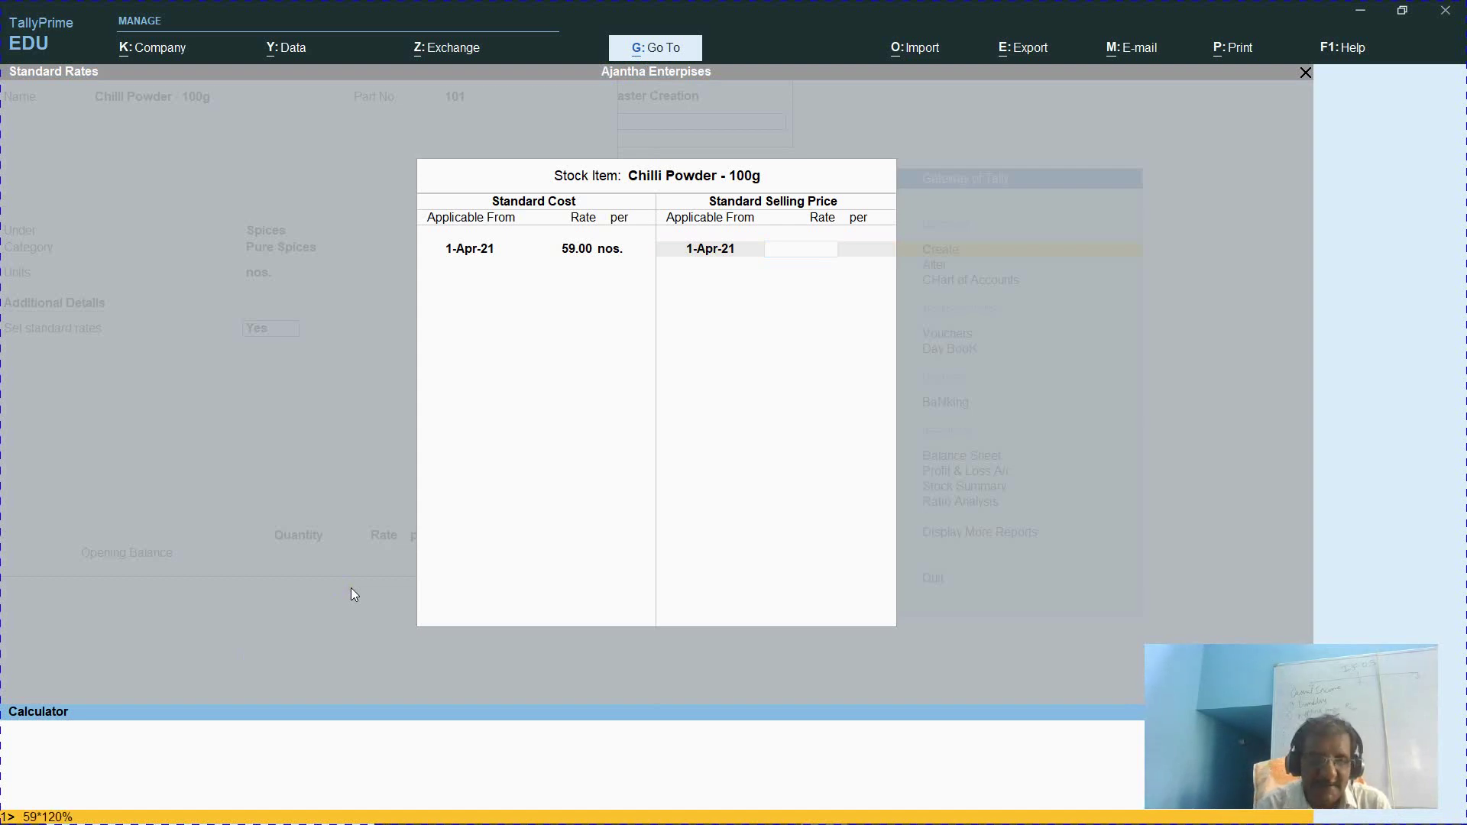
pyautogui.press('Return')
pyautogui.hotkey('ctrl', 'm')
pyautogui.press('Return')
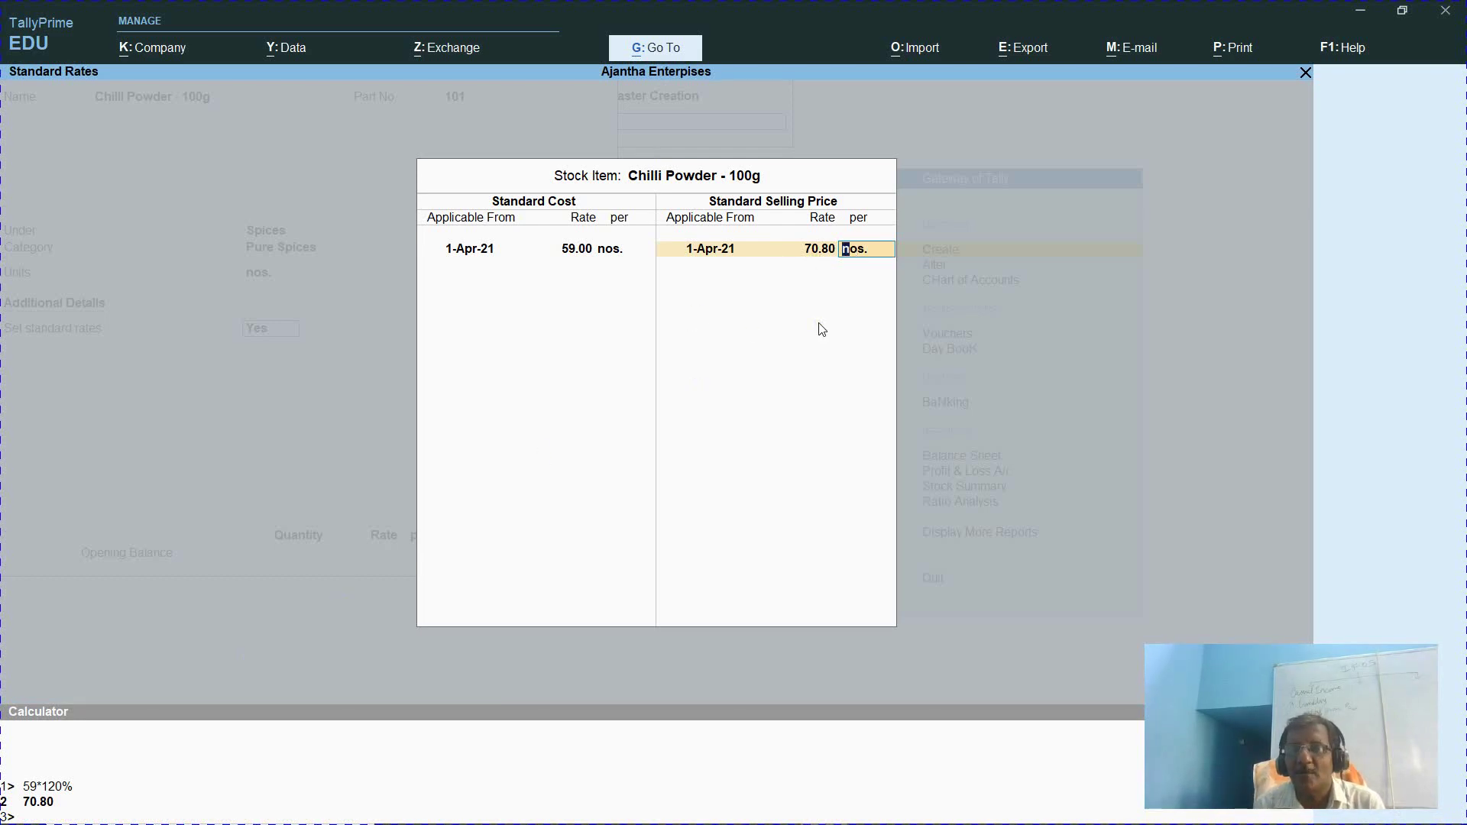
pyautogui.press('BackSpace')
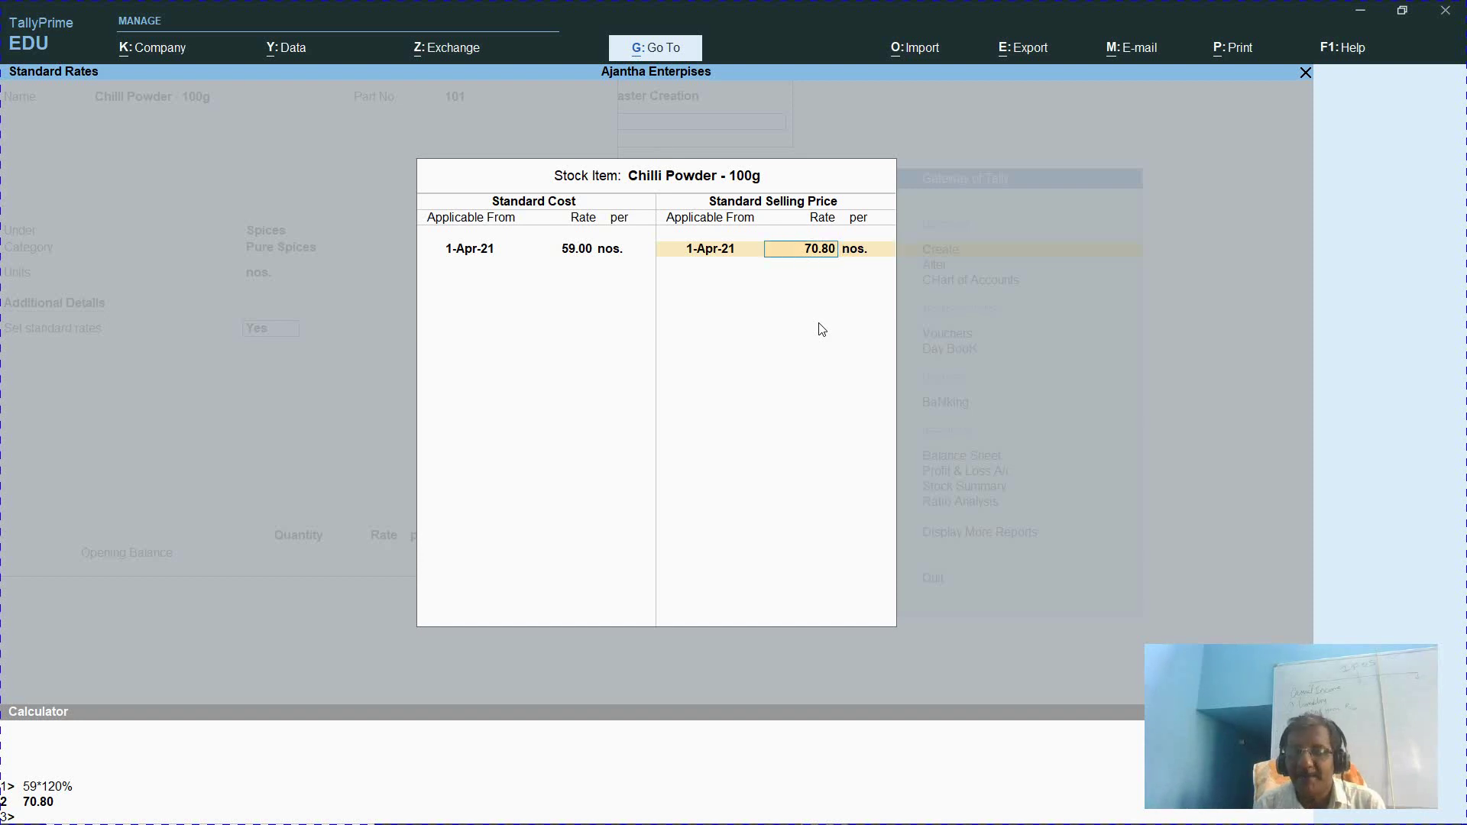
# Accept the 70.80 selling price and save the Chilli Powder - 100g item
pyautogui.press('Return')
pyautogui.press('Return')
pyautogui.press('Return')
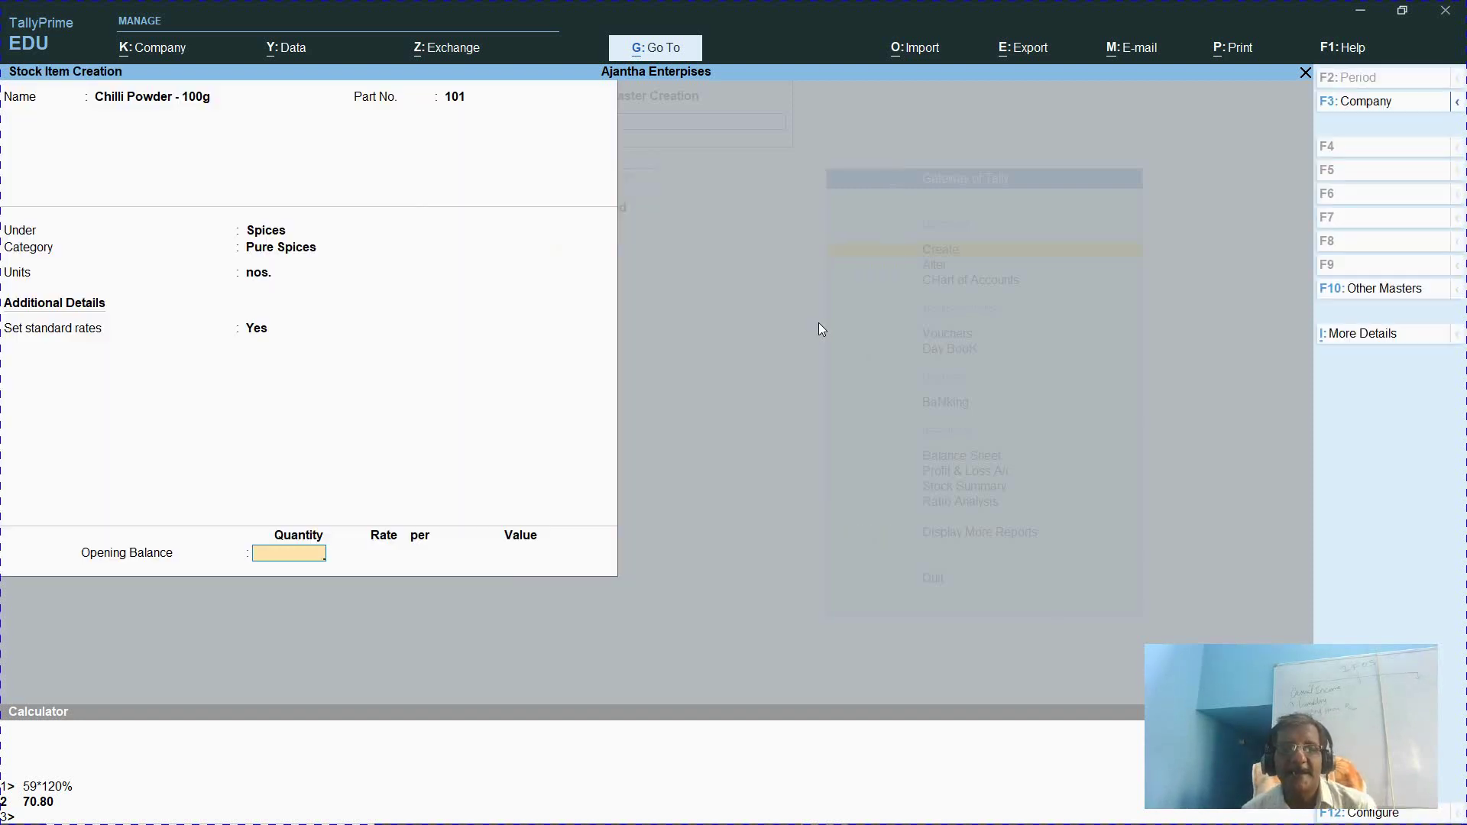
pyautogui.press('Return')
pyautogui.press('y')
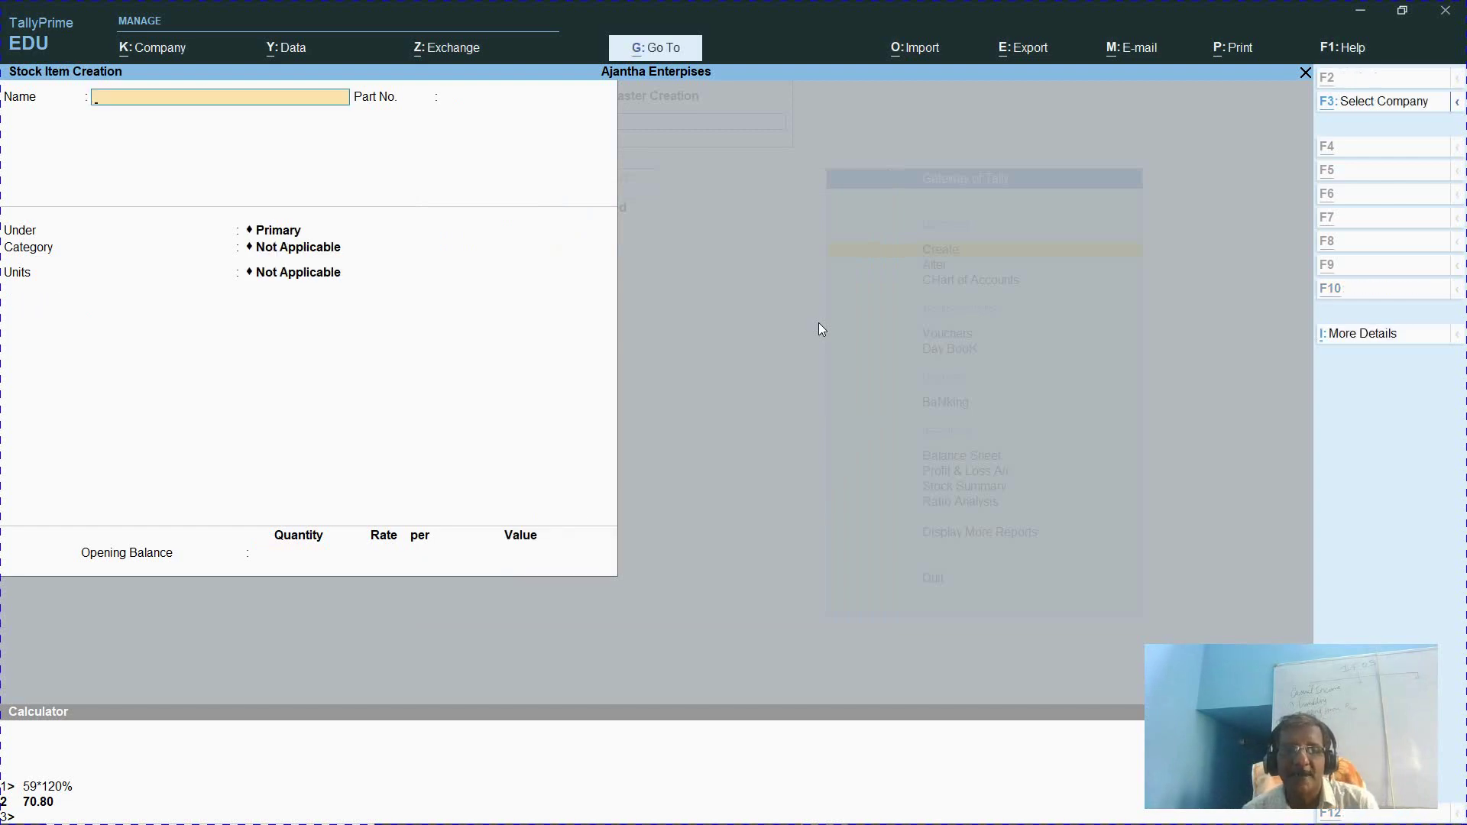
pyautogui.hotkey('alt', 'Tab')
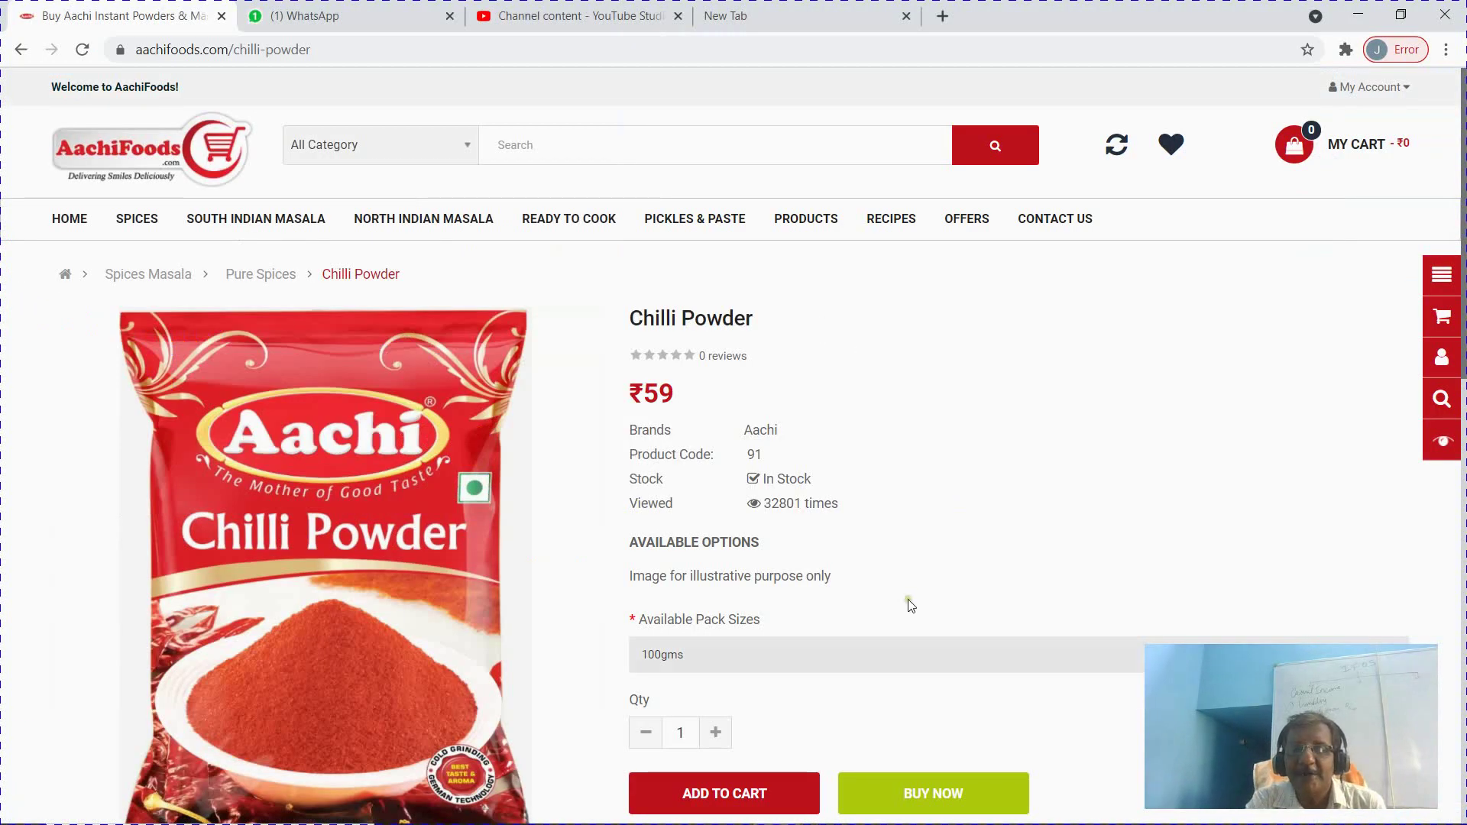
# Look up the ₹117 price of the 200gms pack and begin the next item name 'Chilli Powder'
pyautogui.click(879, 663)
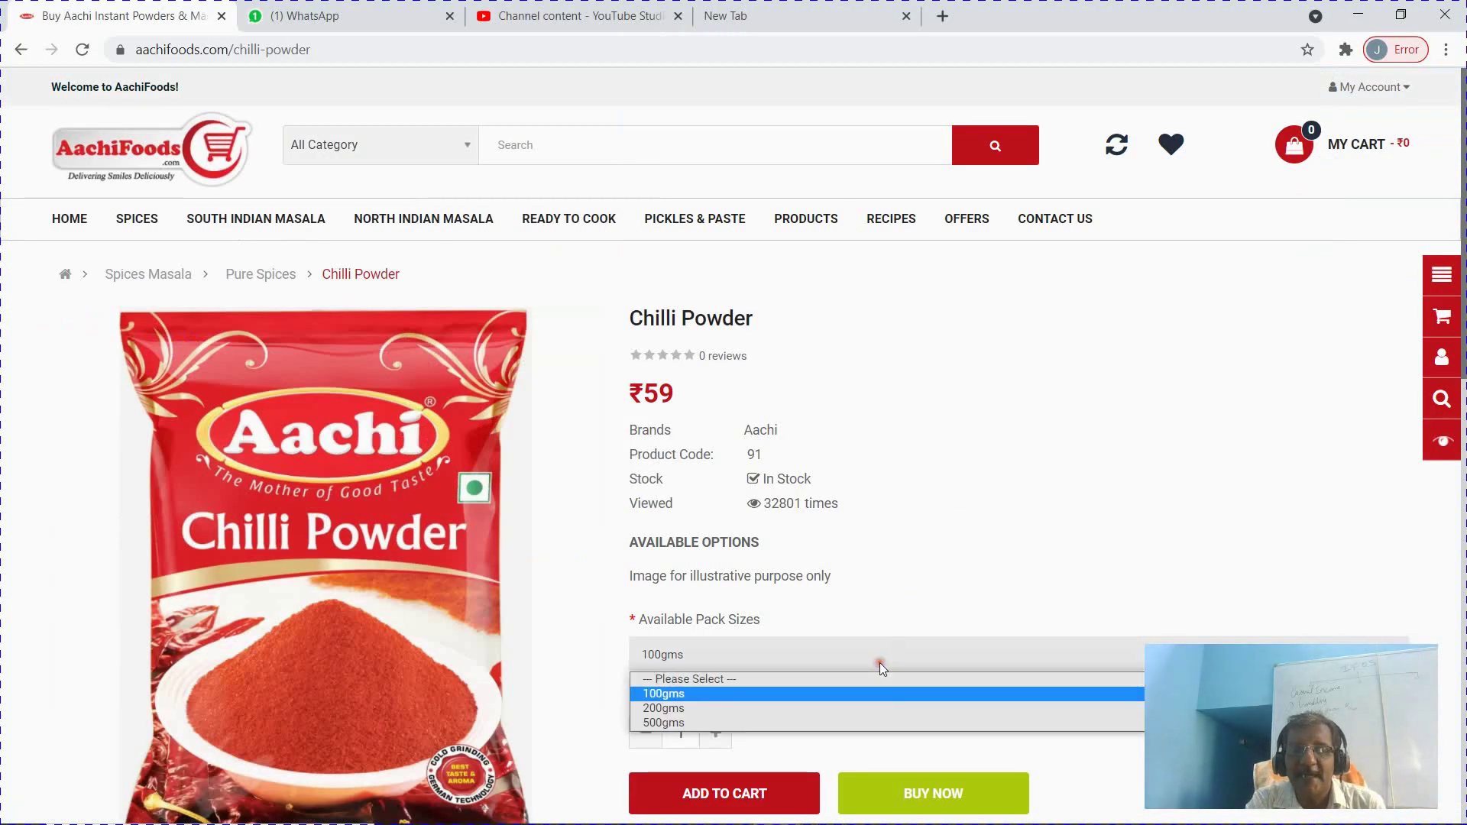
pyautogui.click(841, 710)
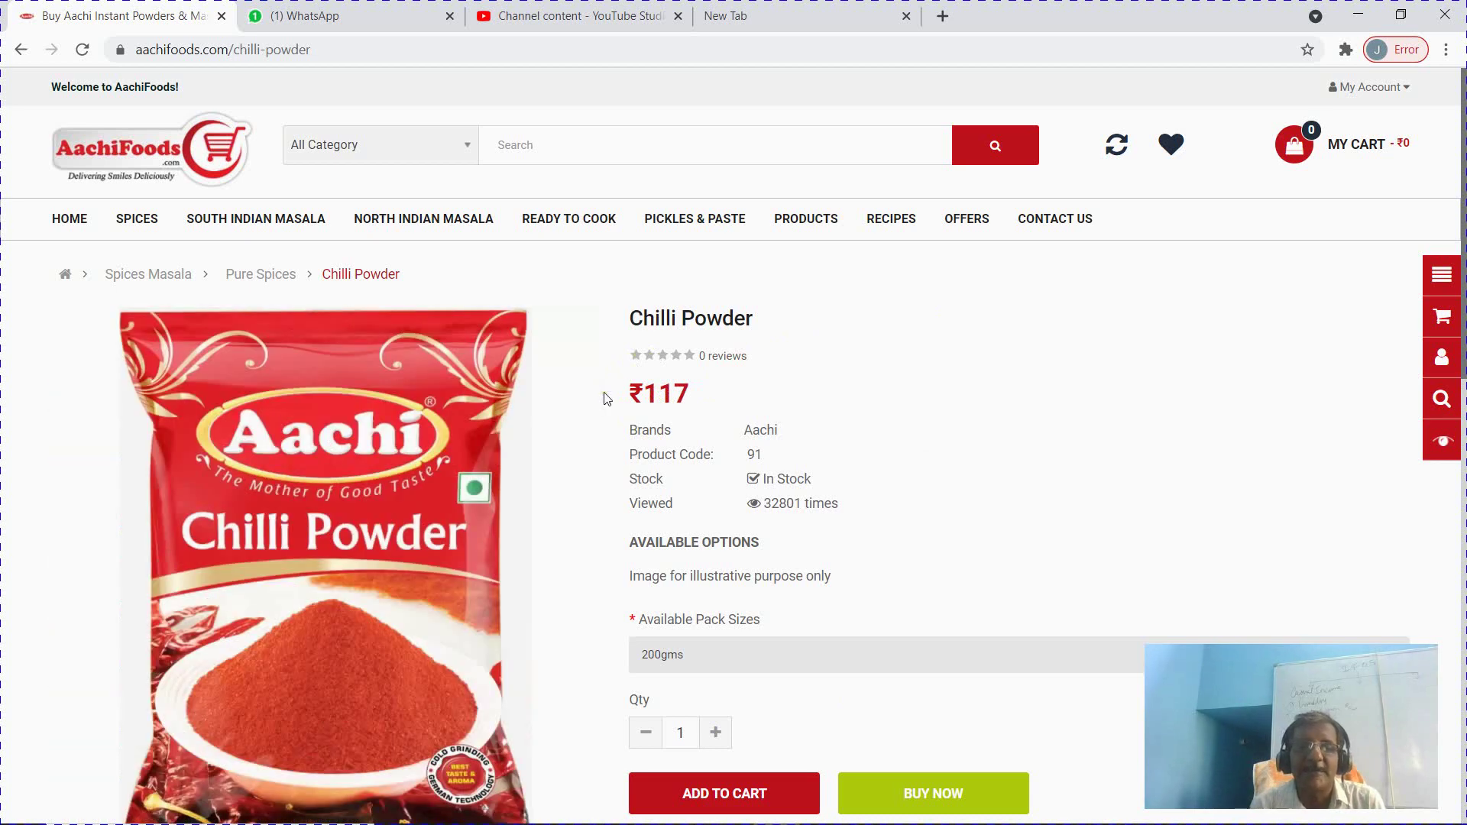
pyautogui.hotkey('alt', 'Tab')
pyautogui.write('Ch')
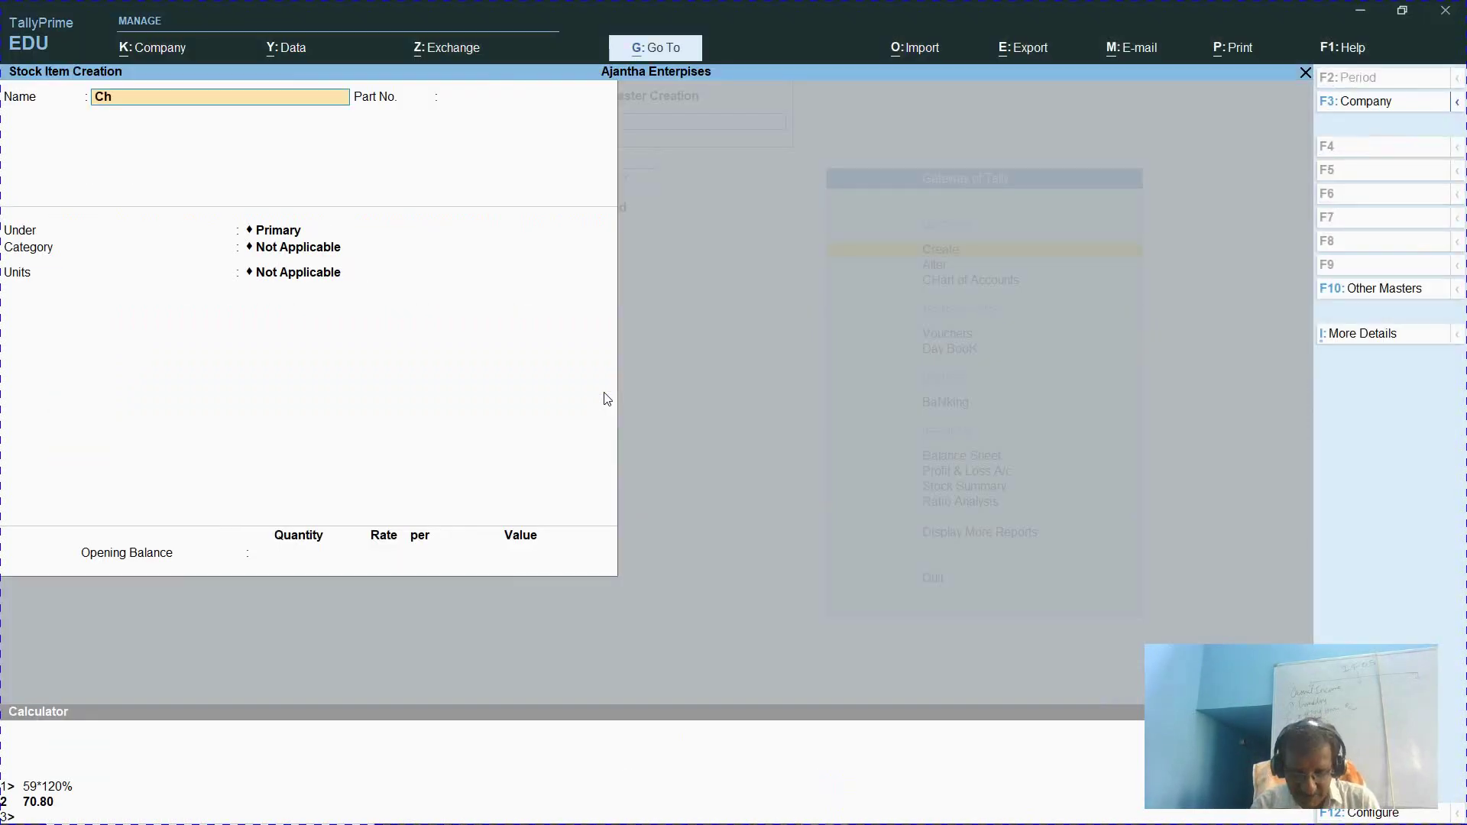
pyautogui.write('illi Powder')
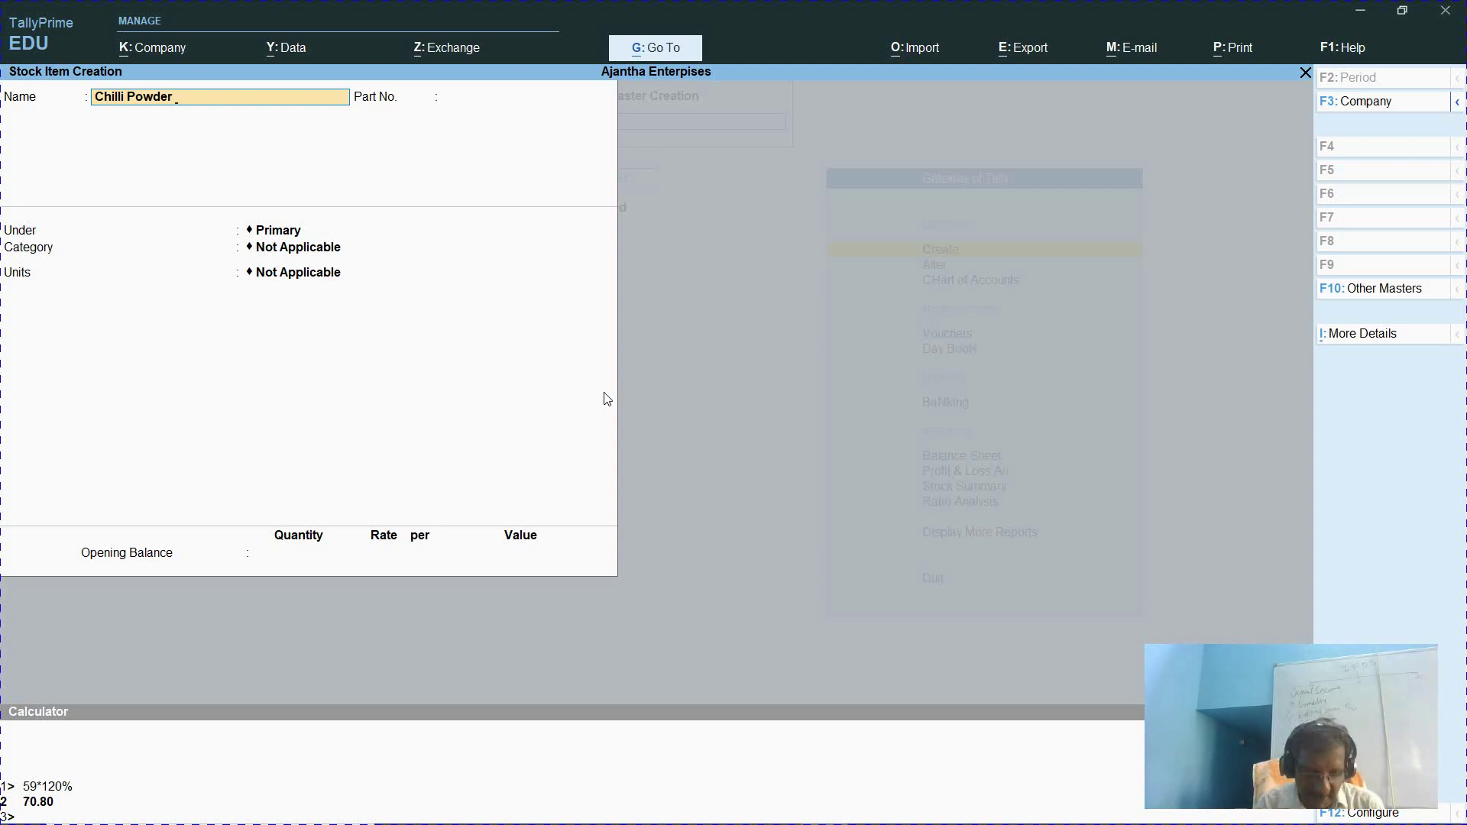
# Complete the name Chilli Powder - 200g and enter part number 102
pyautogui.press('ctrl')
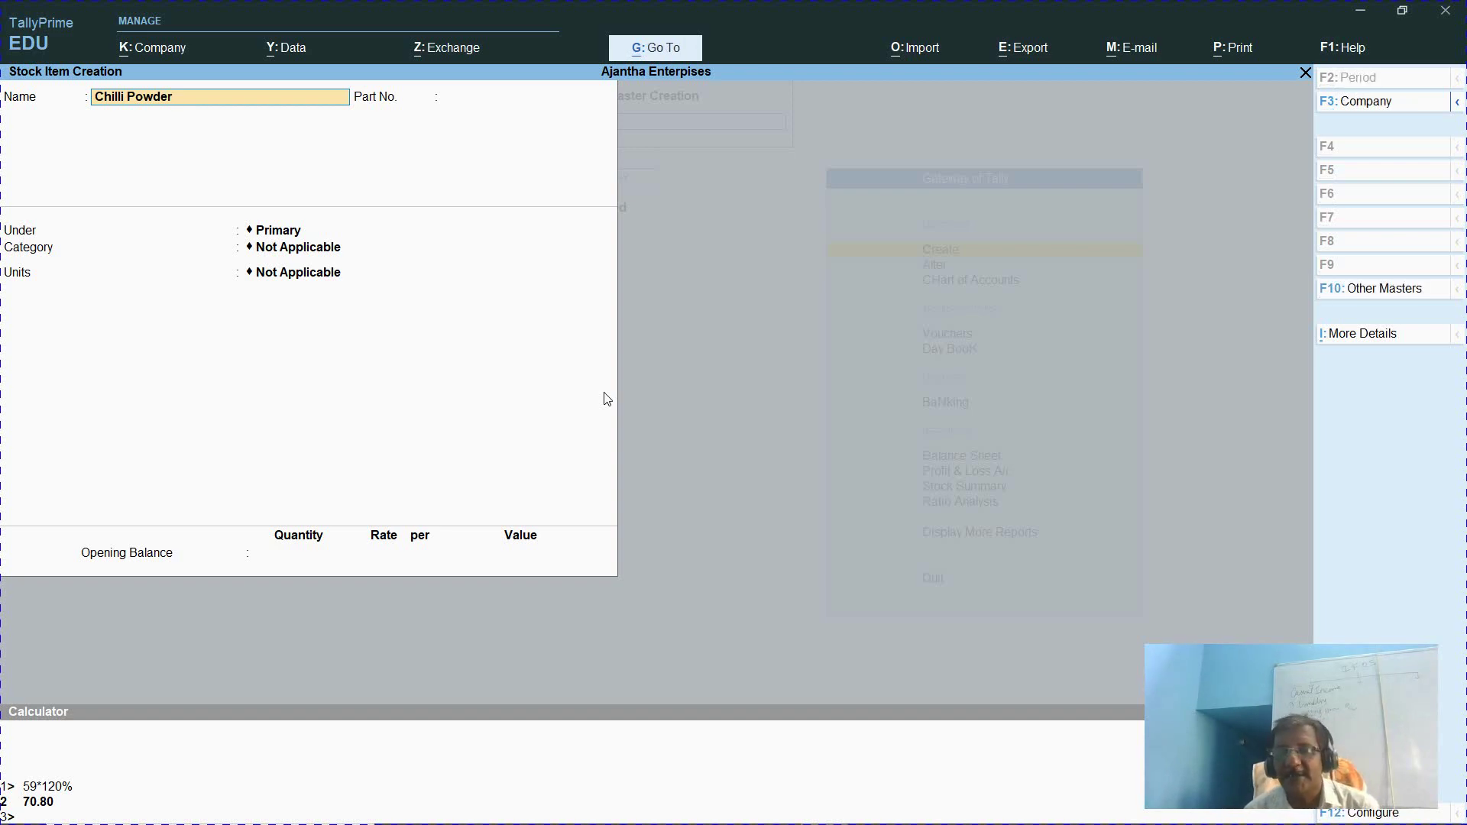
pyautogui.press('ctrl')
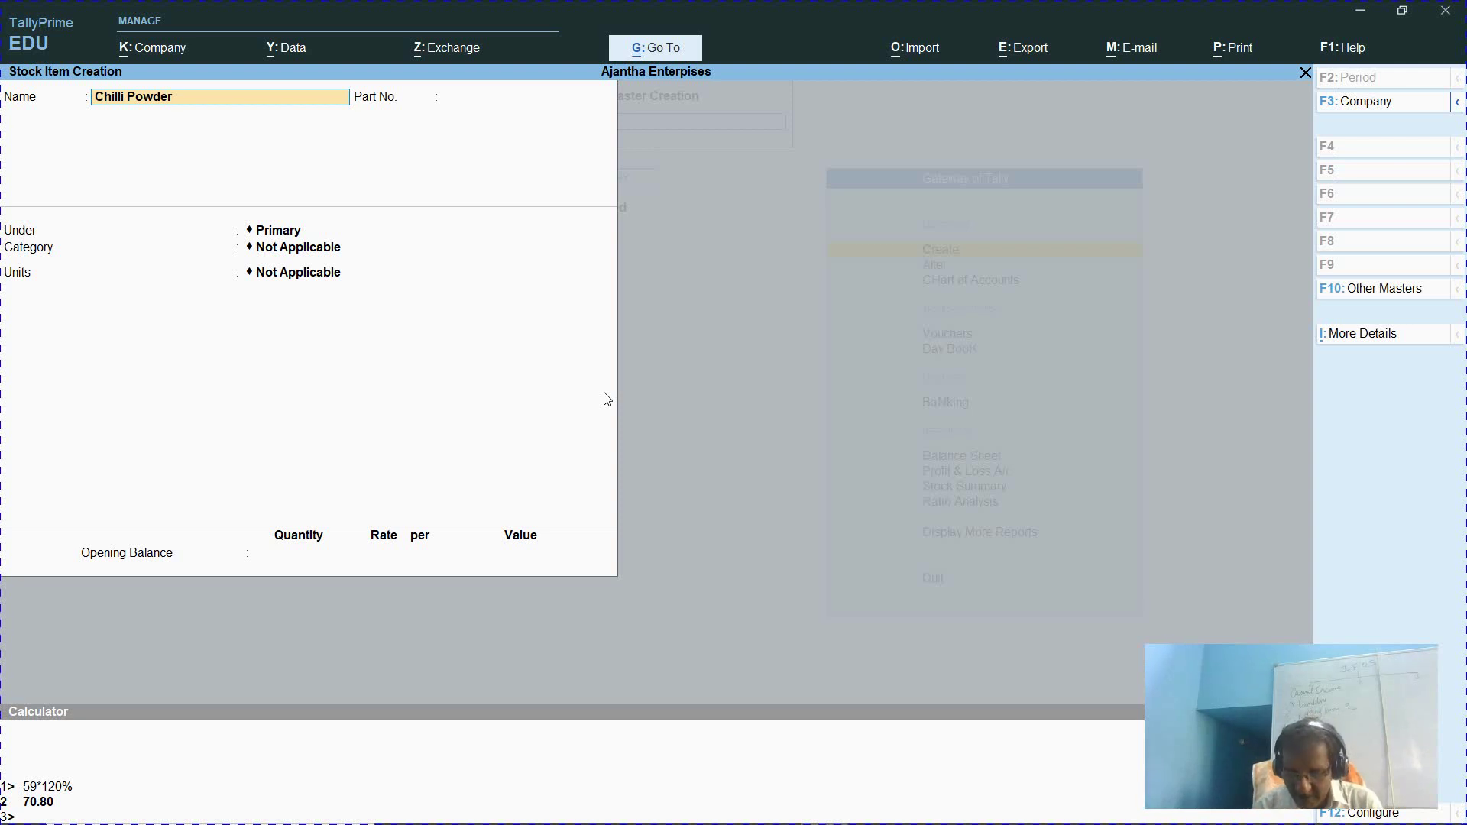
pyautogui.write('200g')
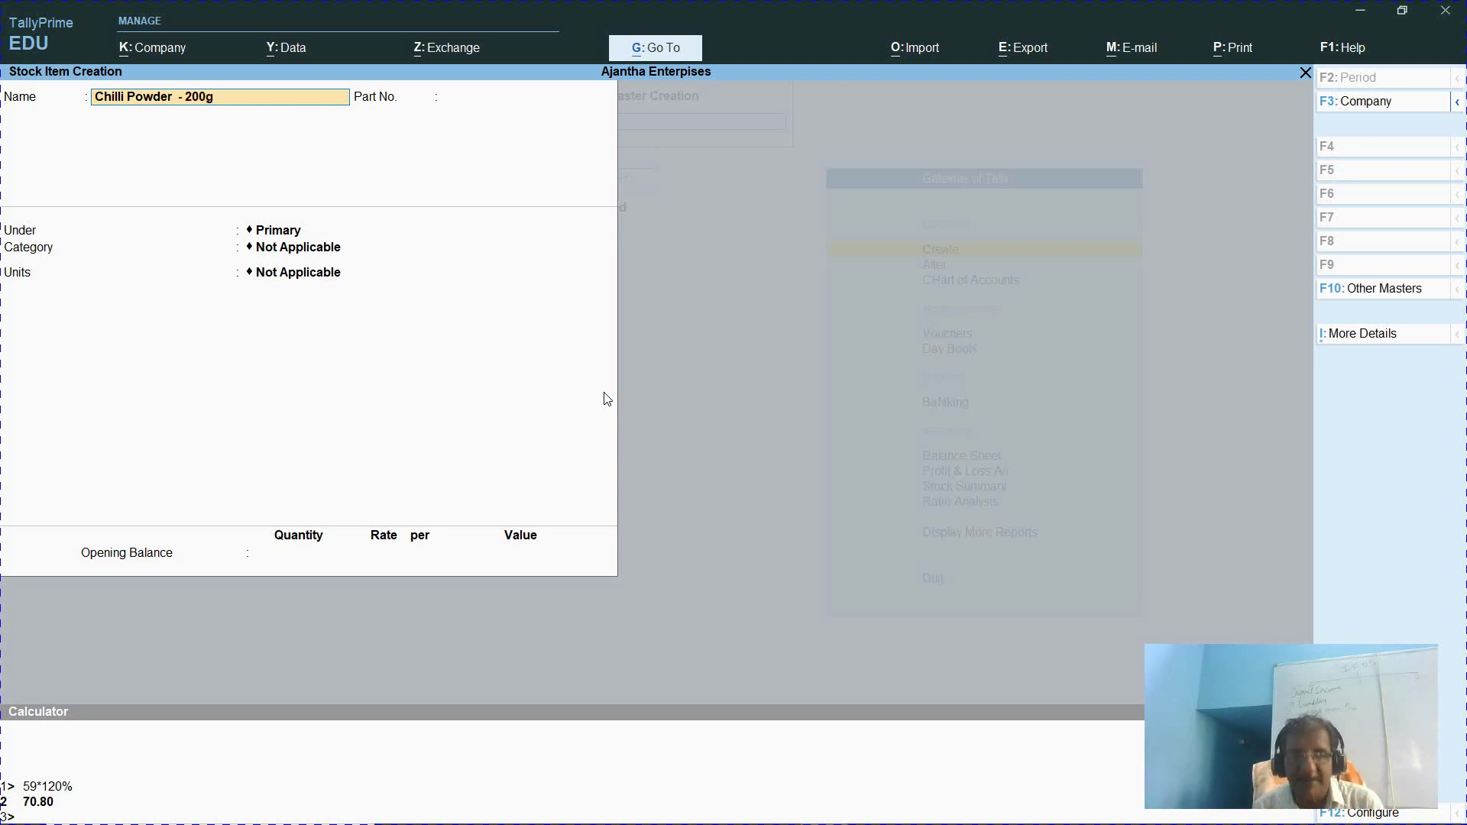
pyautogui.press('Return')
pyautogui.write('10')
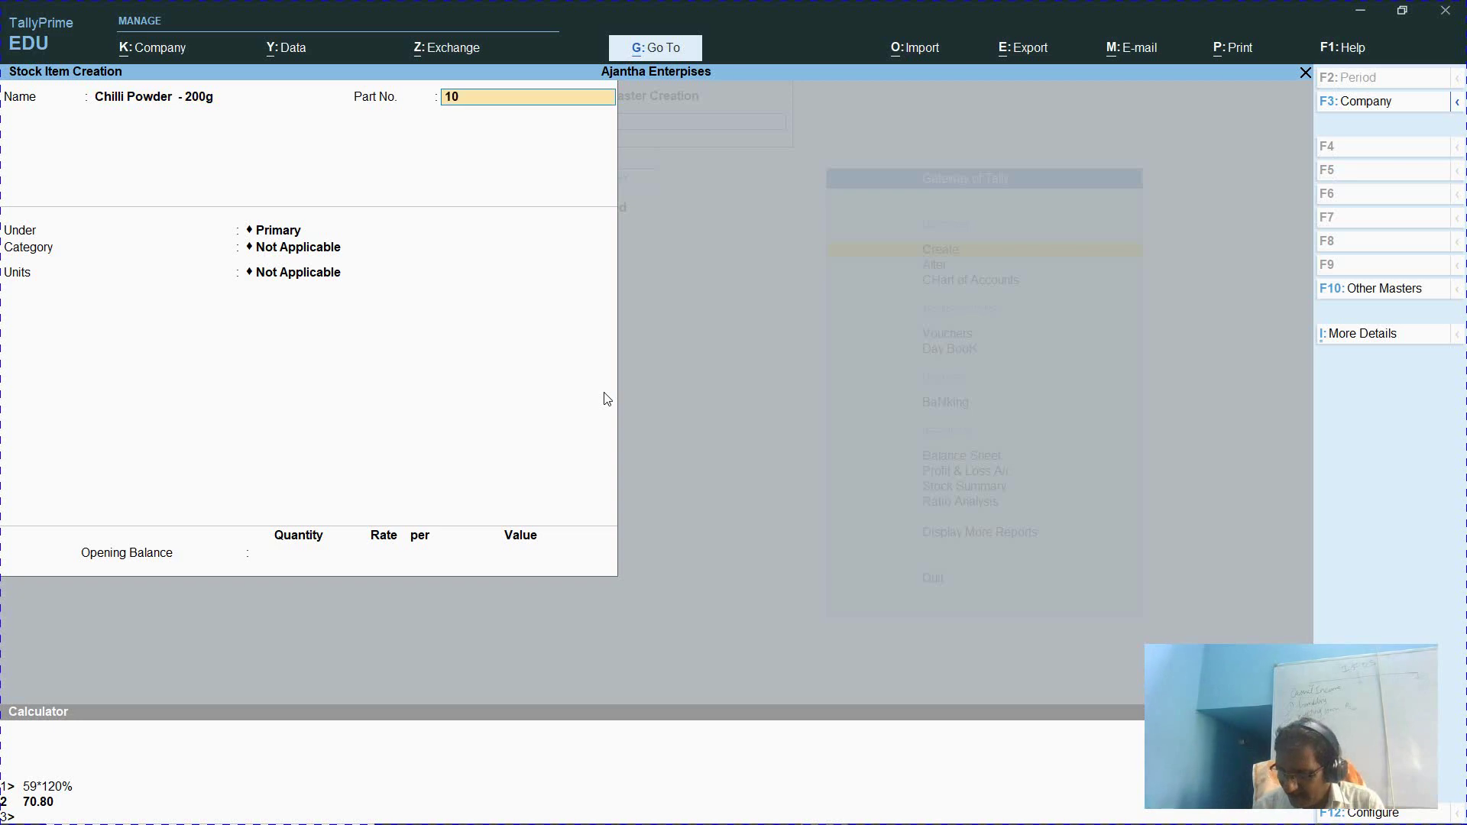
pyautogui.press('Return')
# File it under Spices, category Pure Spices, unit nos., with standard rates enabled
pyautogui.press('Down')
pyautogui.press('Down')
pyautogui.press('Down')
pyautogui.press('Down')
pyautogui.press('Down')
pyautogui.press('Down')
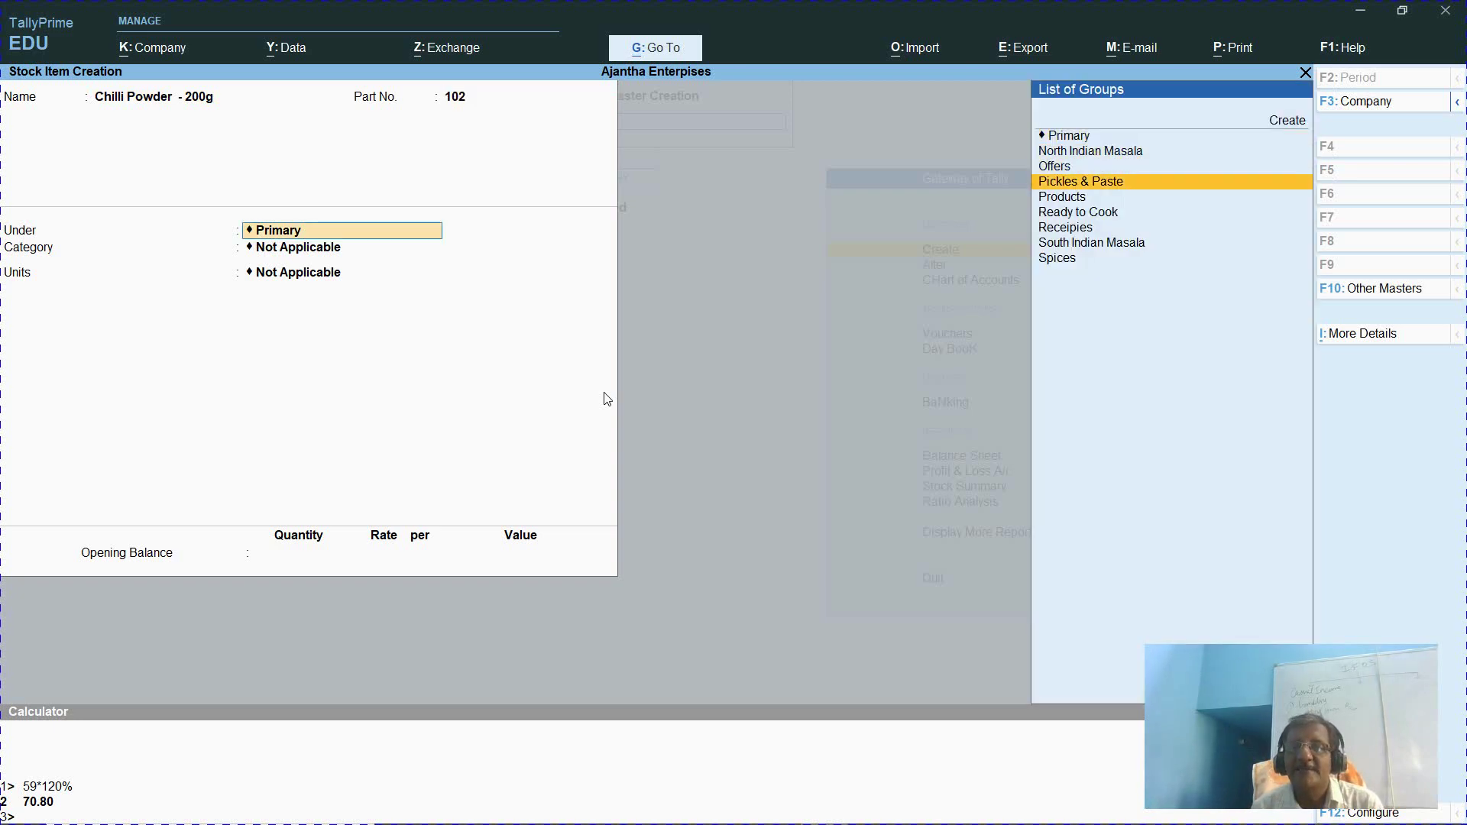
pyautogui.press('Down')
pyautogui.press('Down')
pyautogui.press('Return')
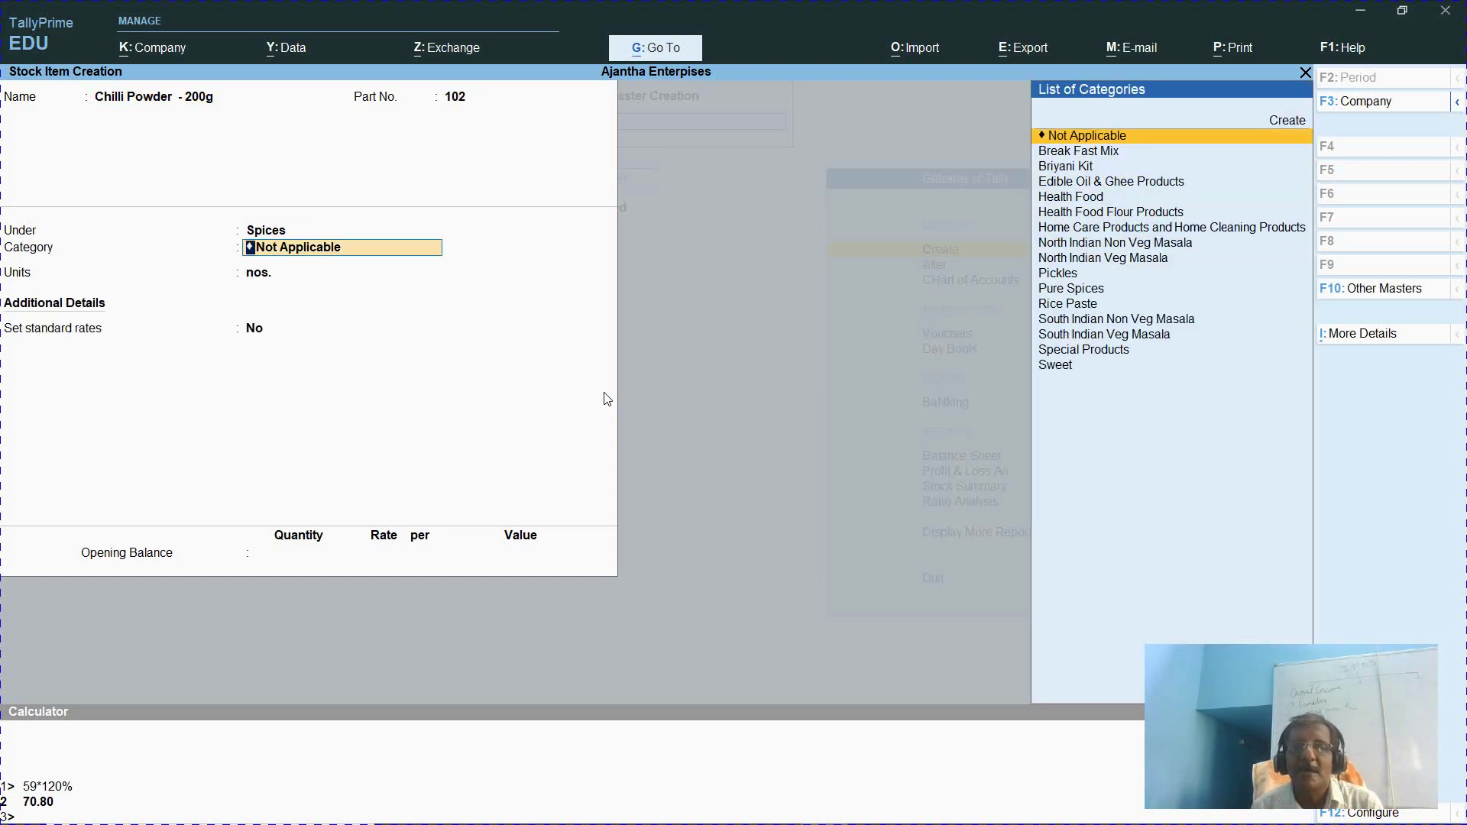
pyautogui.write('Pures')
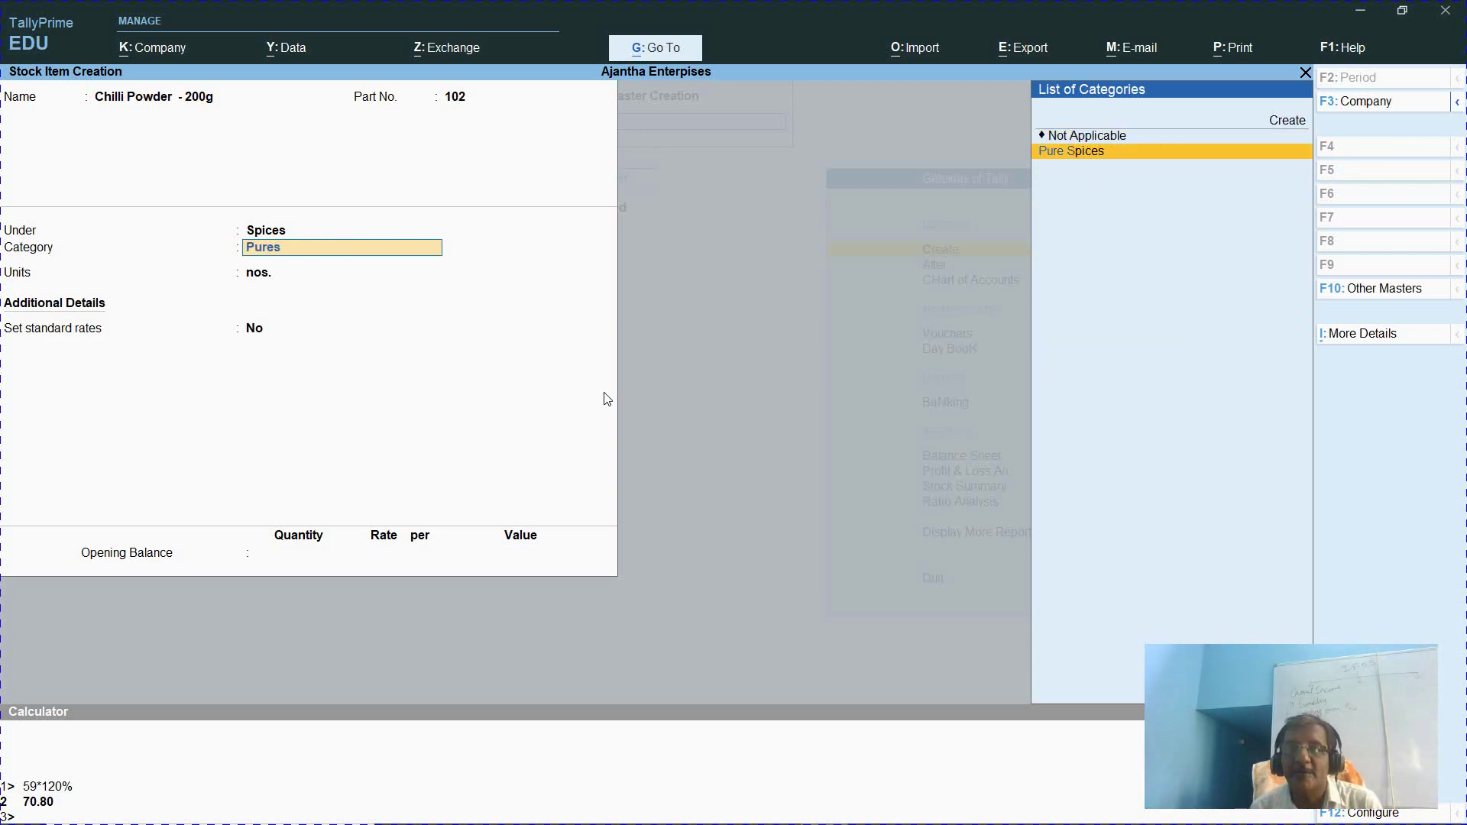
pyautogui.press('Return')
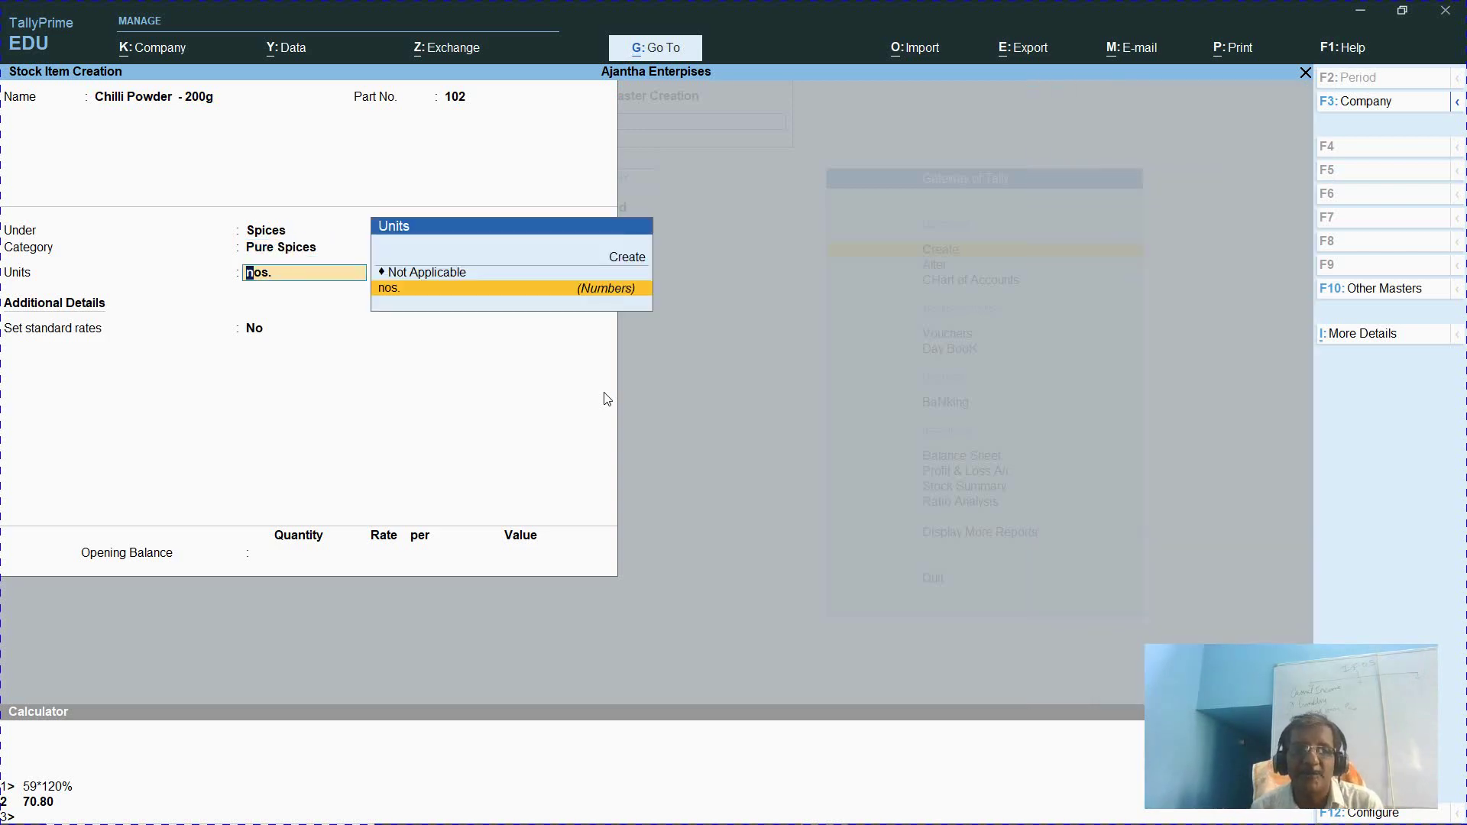
pyautogui.press('Return')
pyautogui.write('y')
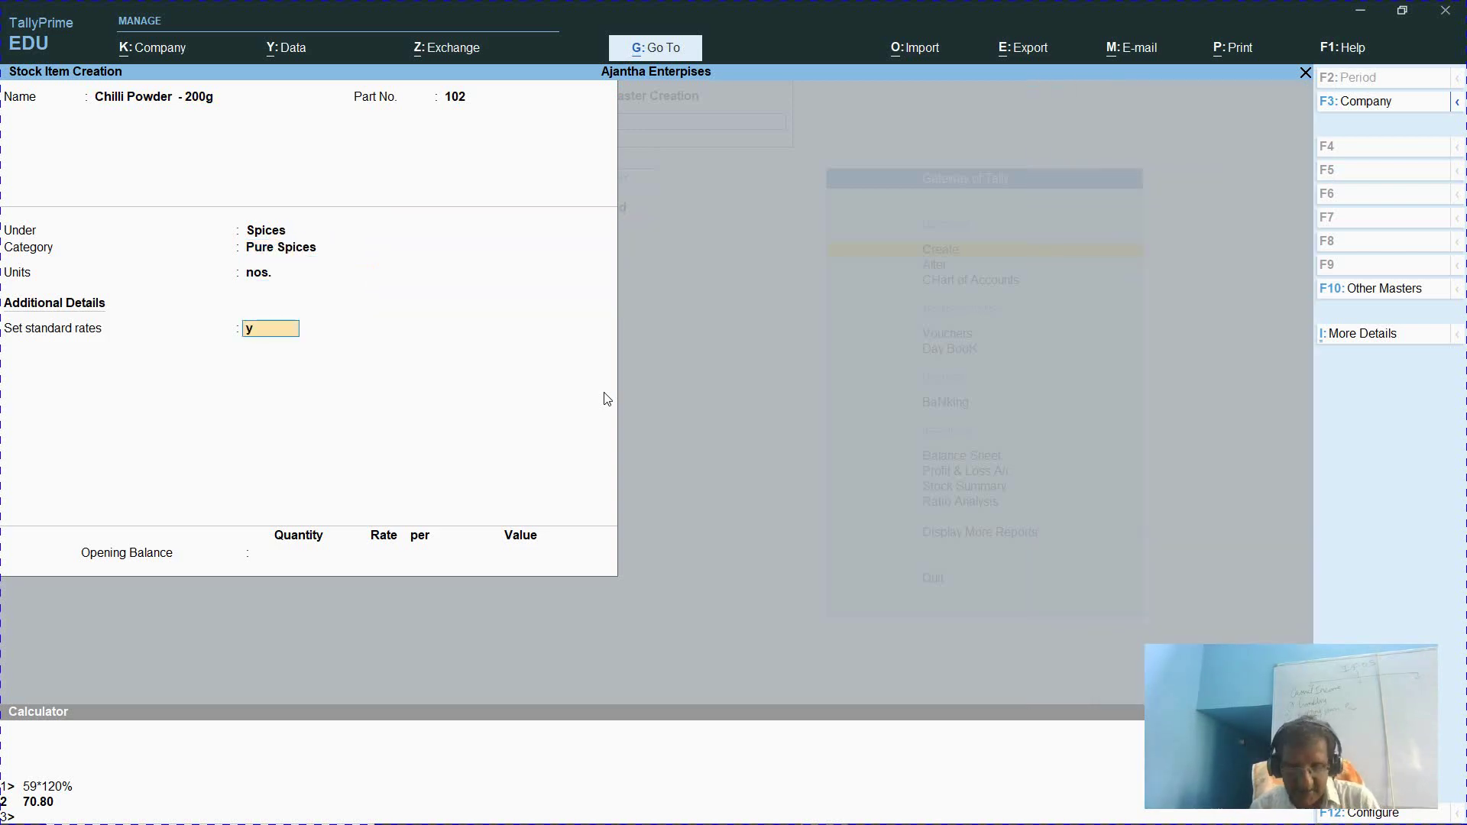
pyautogui.press('Return')
pyautogui.press('Return')
# Enter a standard cost of 117 and try a calculator selling rate (mistyped 117*1250%)
pyautogui.write('117')
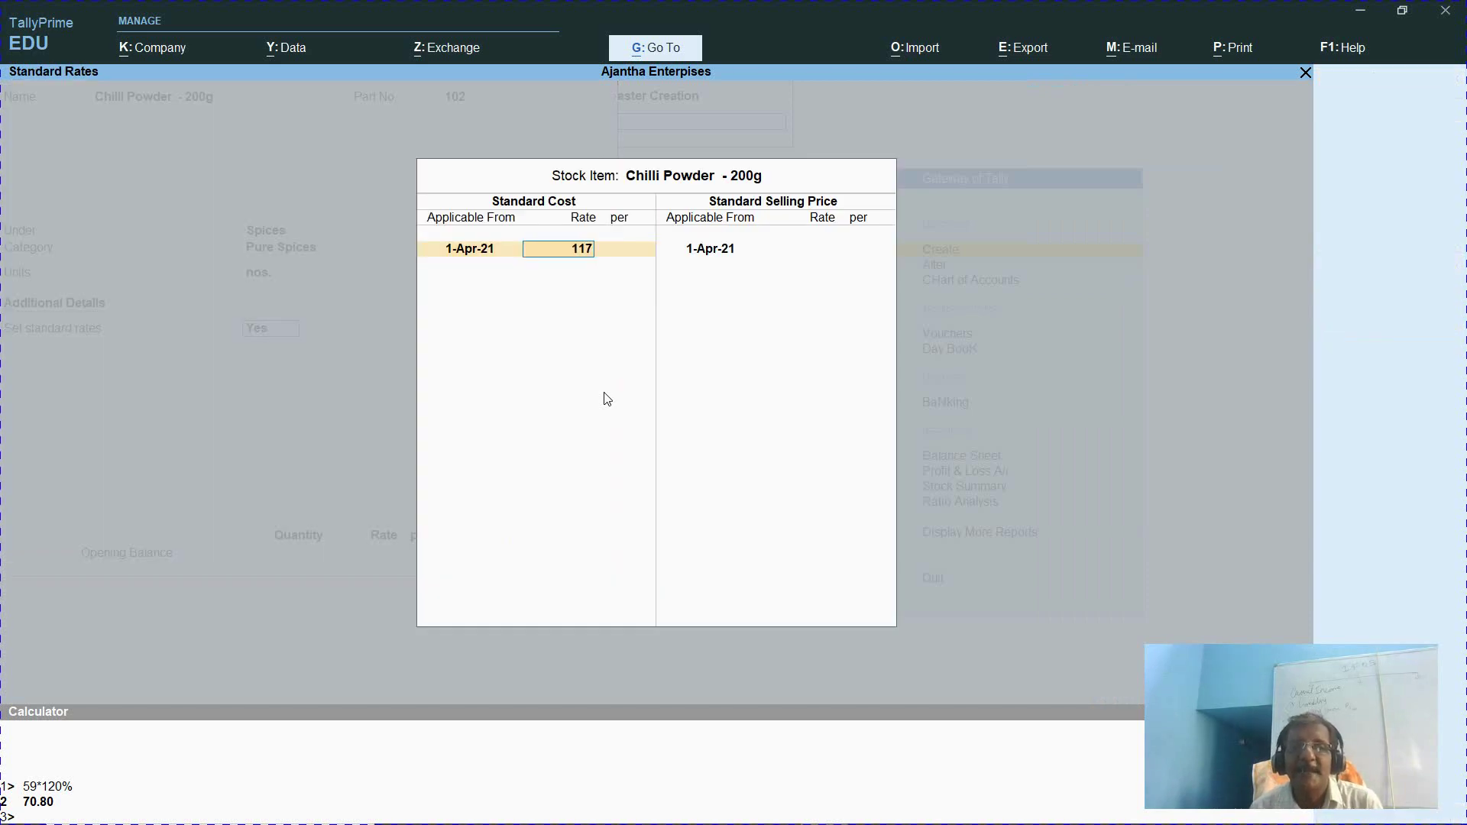
pyautogui.press('Return')
pyautogui.press('Return')
pyautogui.press('Return')
pyautogui.press('Return')
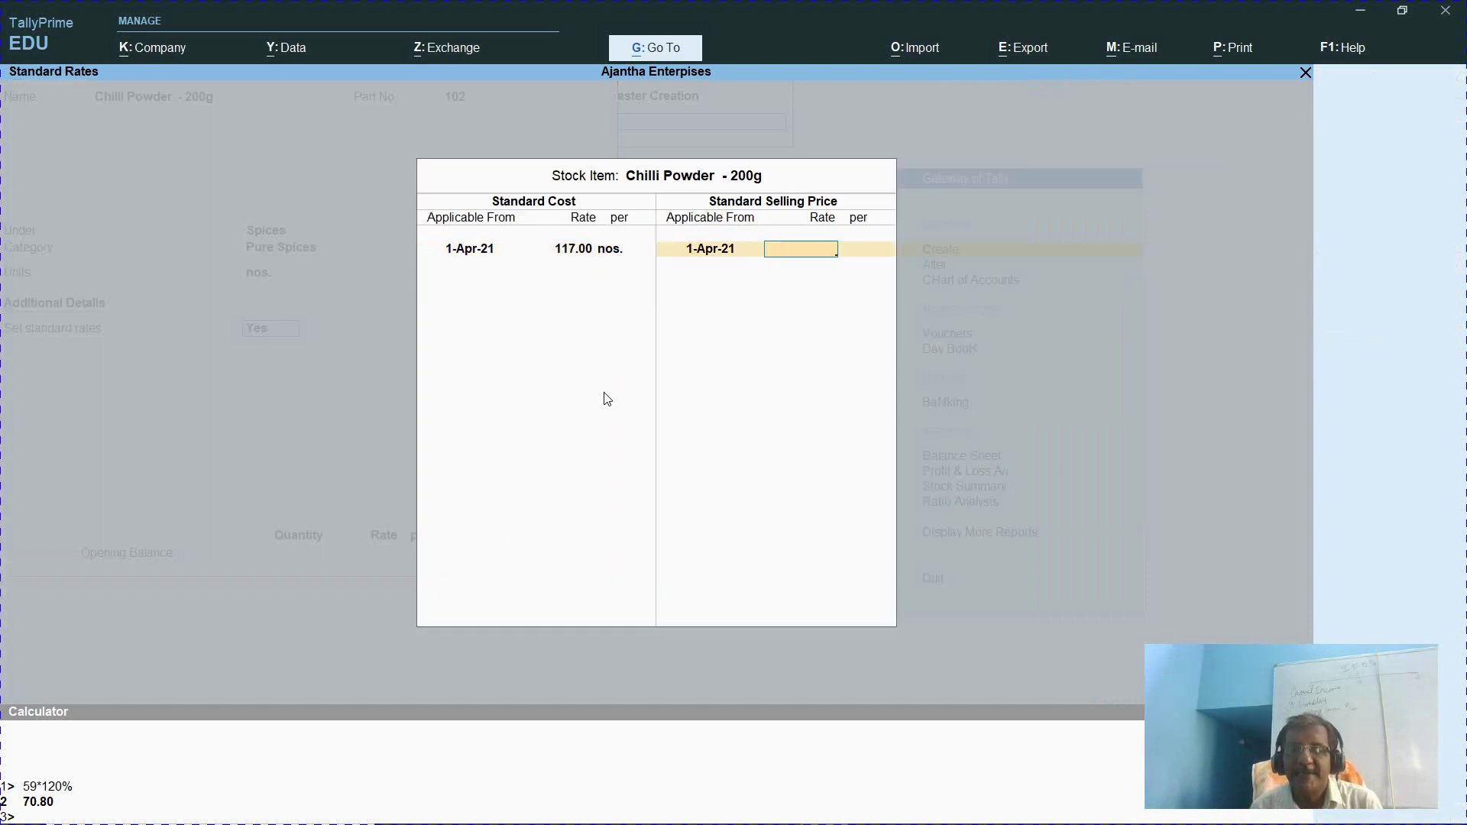
pyautogui.hotkey('ctrl', 'n')
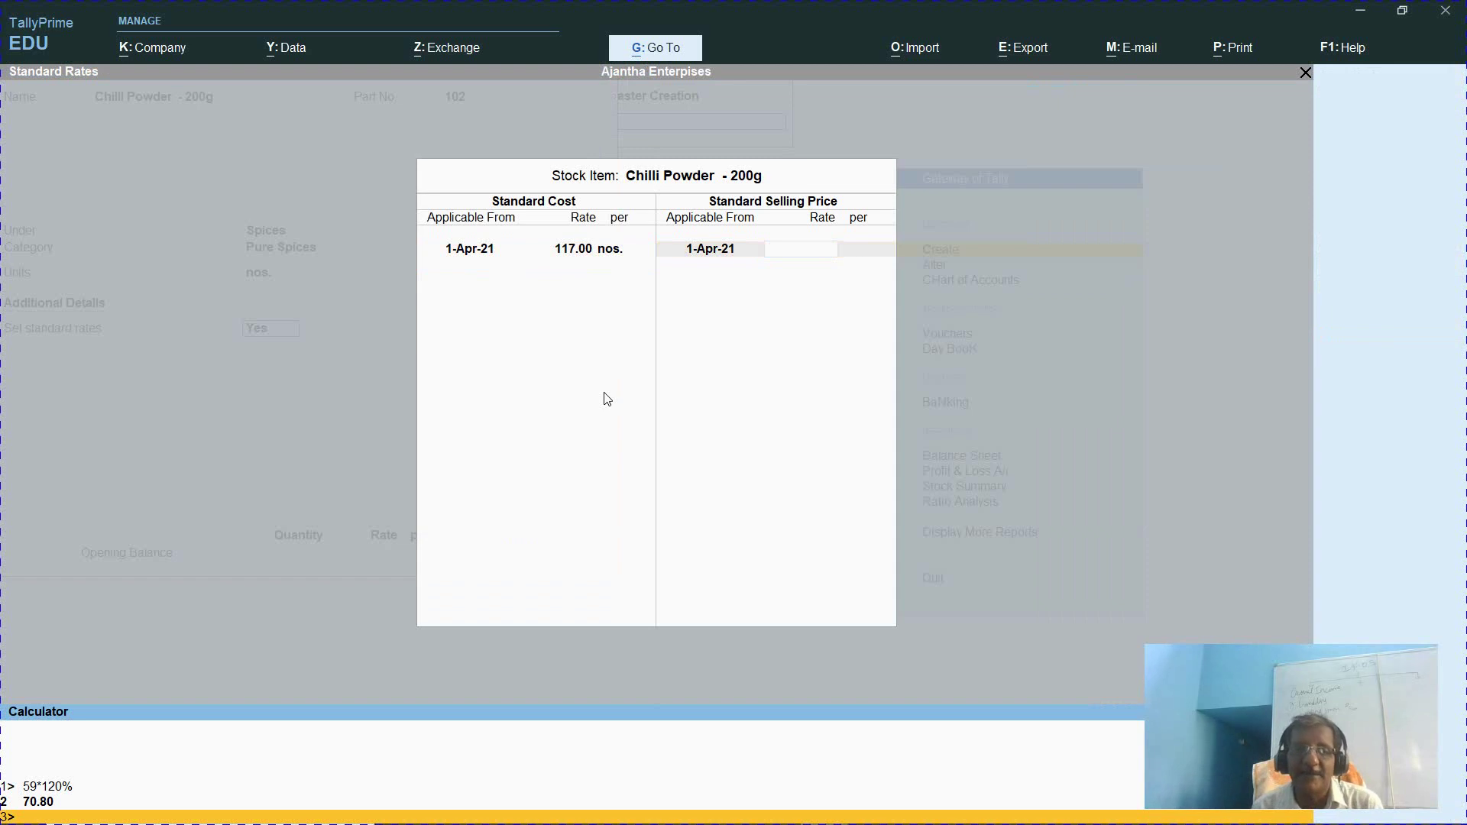
pyautogui.write('117*1')
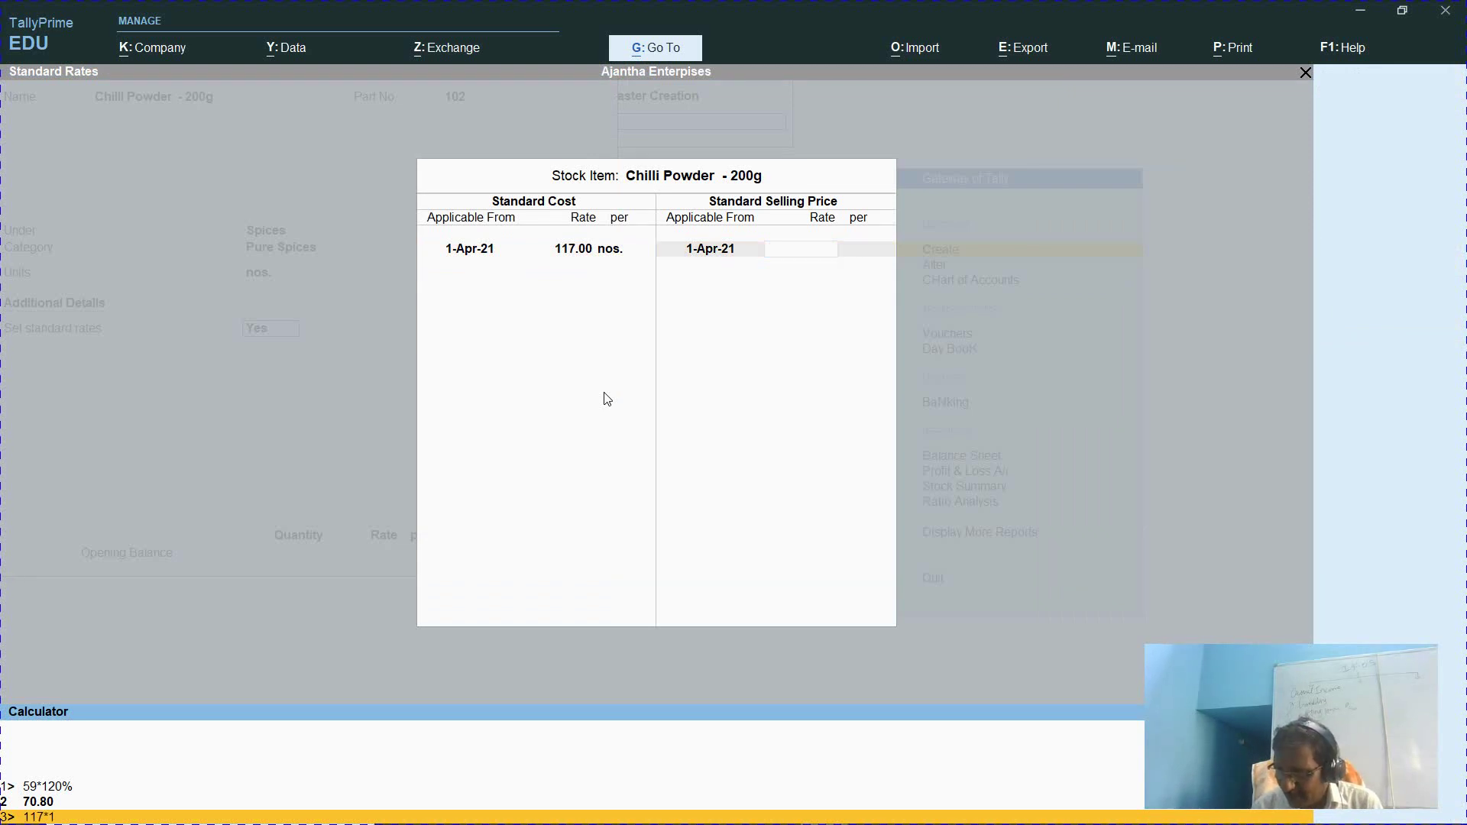
pyautogui.write('250%')
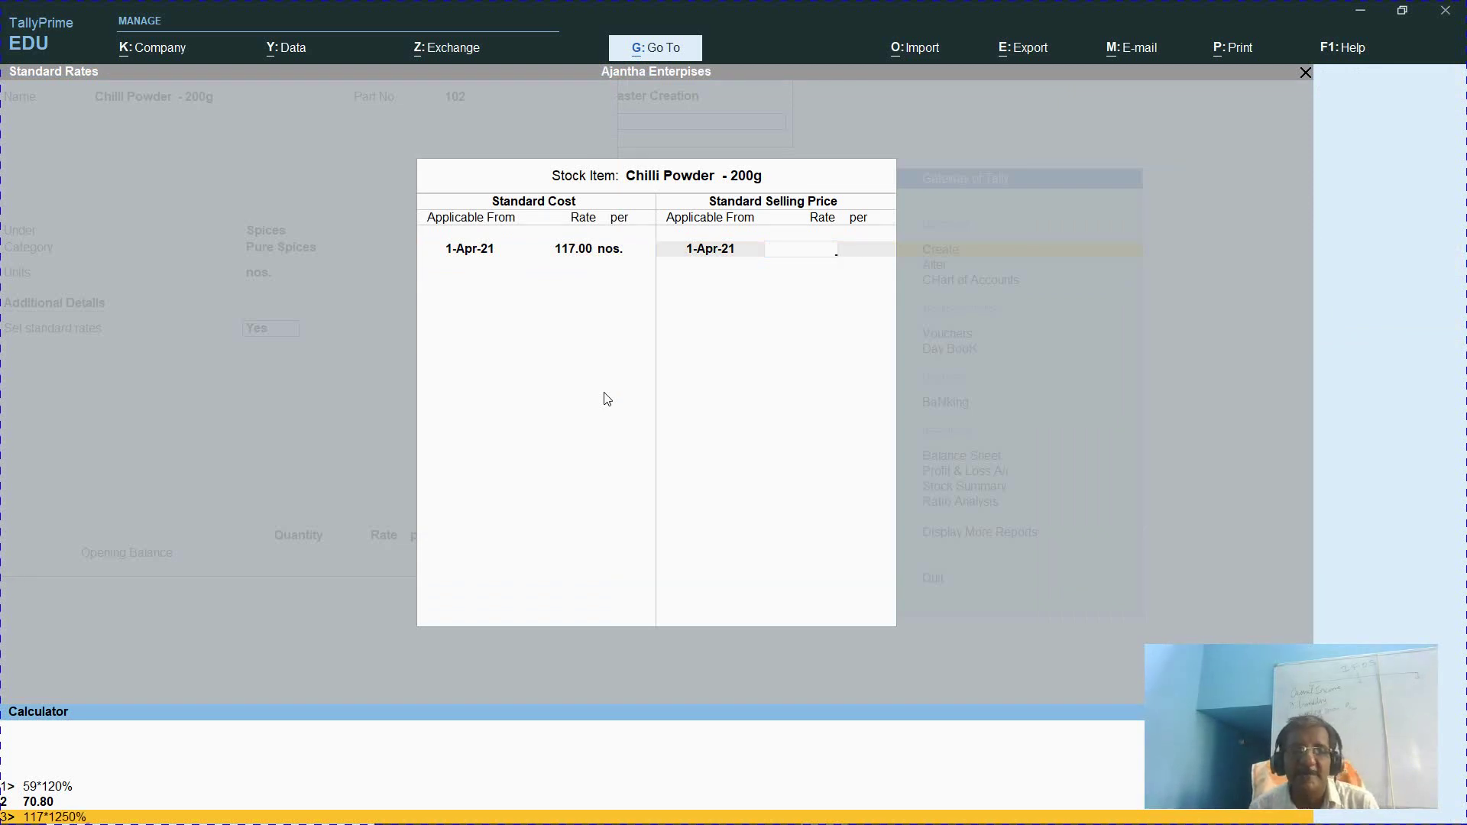
pyautogui.press('Return')
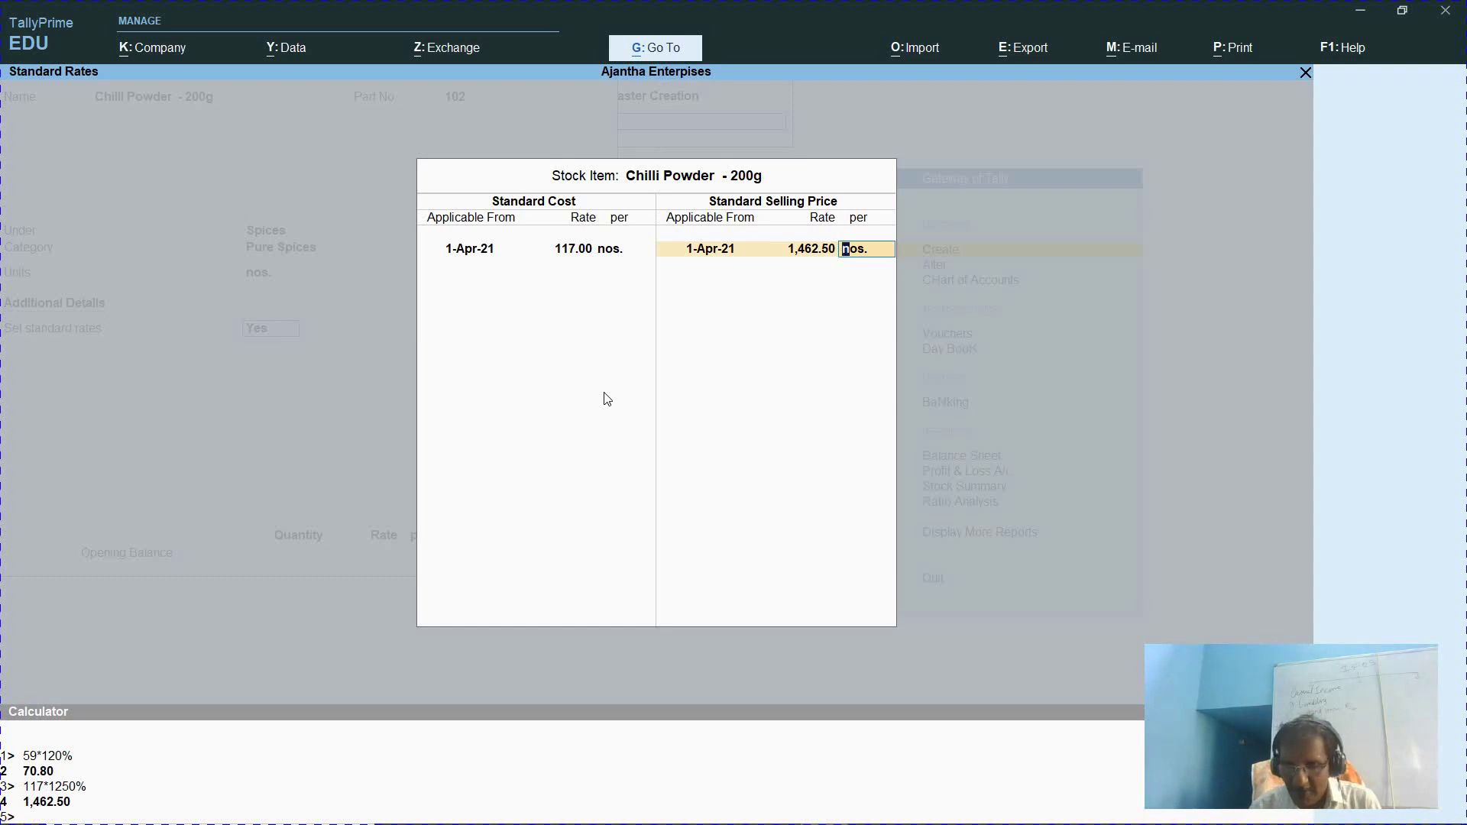
pyautogui.press('BackSpace')
# Recalculate 117*120% and set the standard selling price to 140
pyautogui.hotkey('ctrl', 'n')
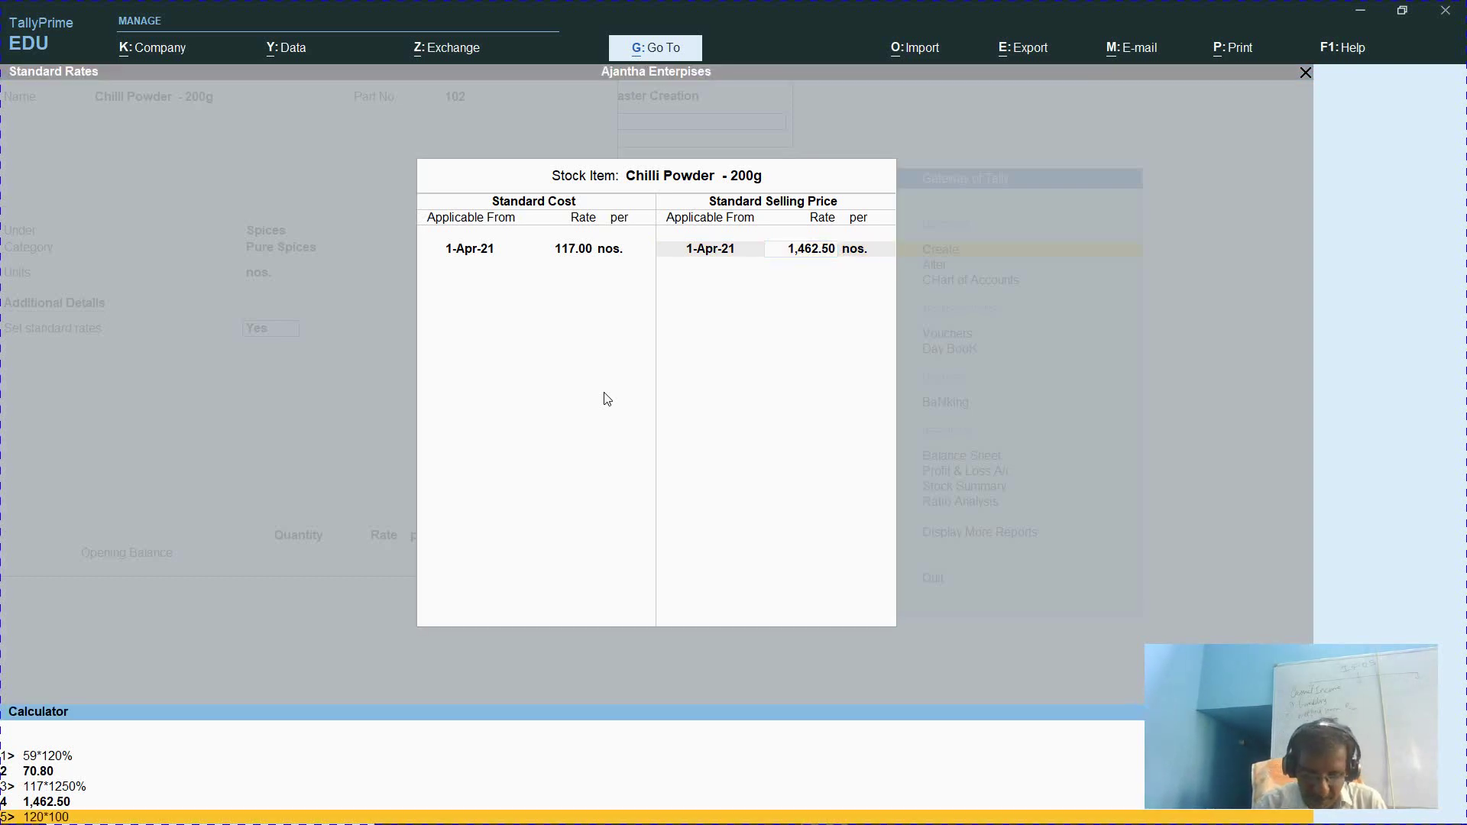
pyautogui.press('BackSpace')
pyautogui.press('BackSpace')
pyautogui.press('BackSpace')
pyautogui.press('BackSpace')
pyautogui.press('BackSpace')
pyautogui.press('BackSpace')
pyautogui.press('BackSpace')
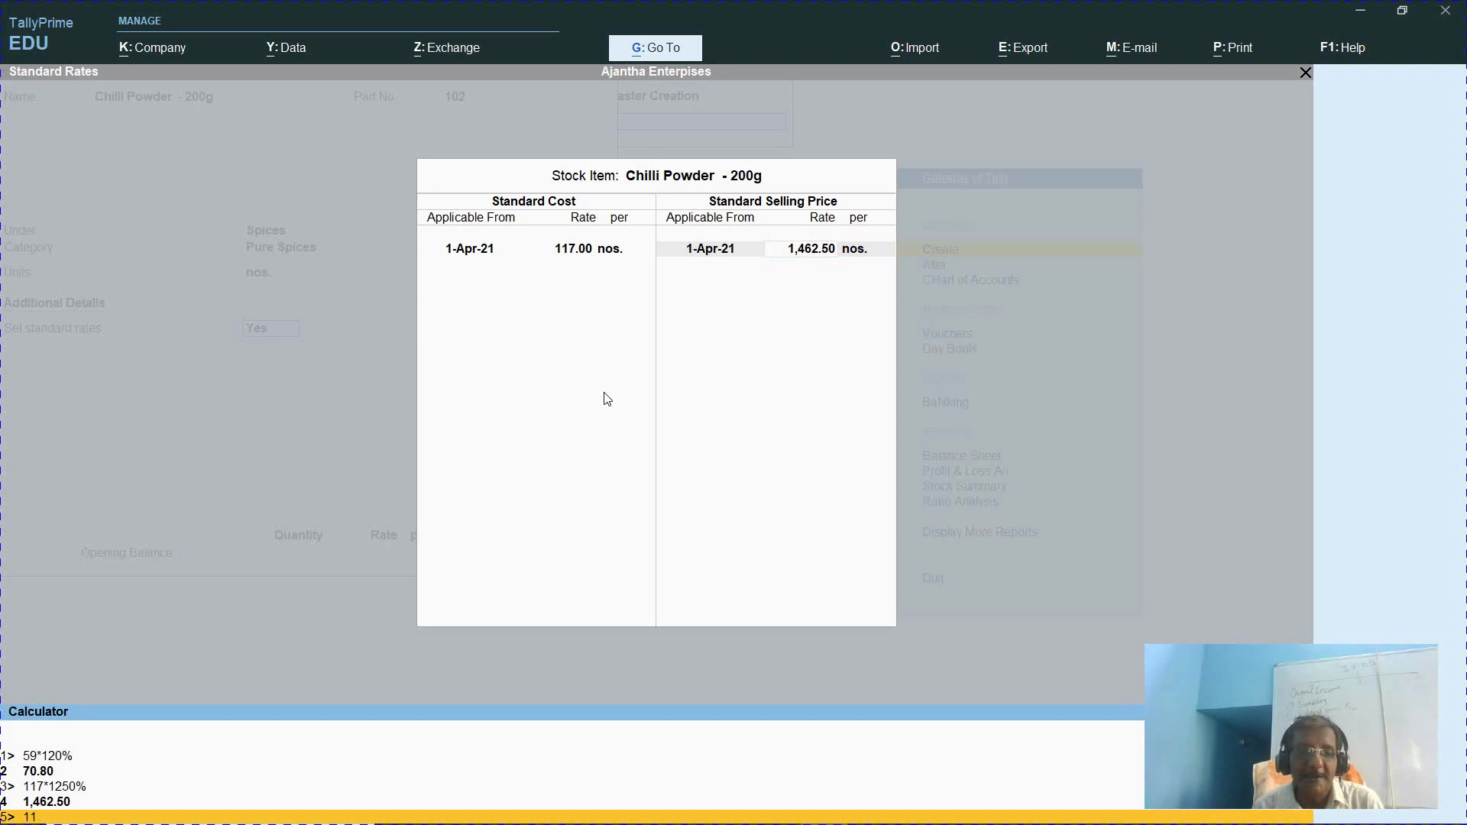
pyautogui.write('117*')
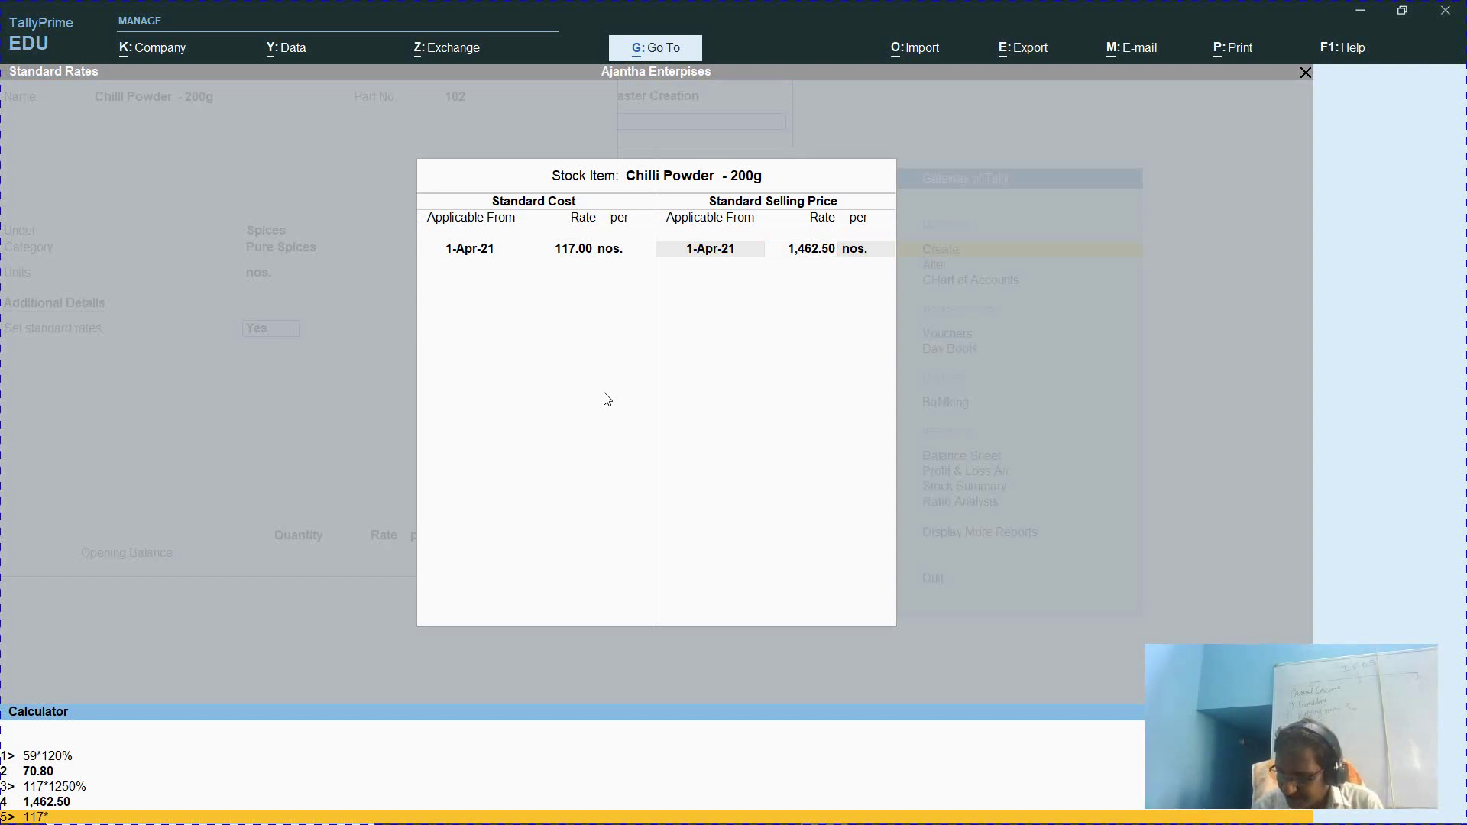
pyautogui.write('120%')
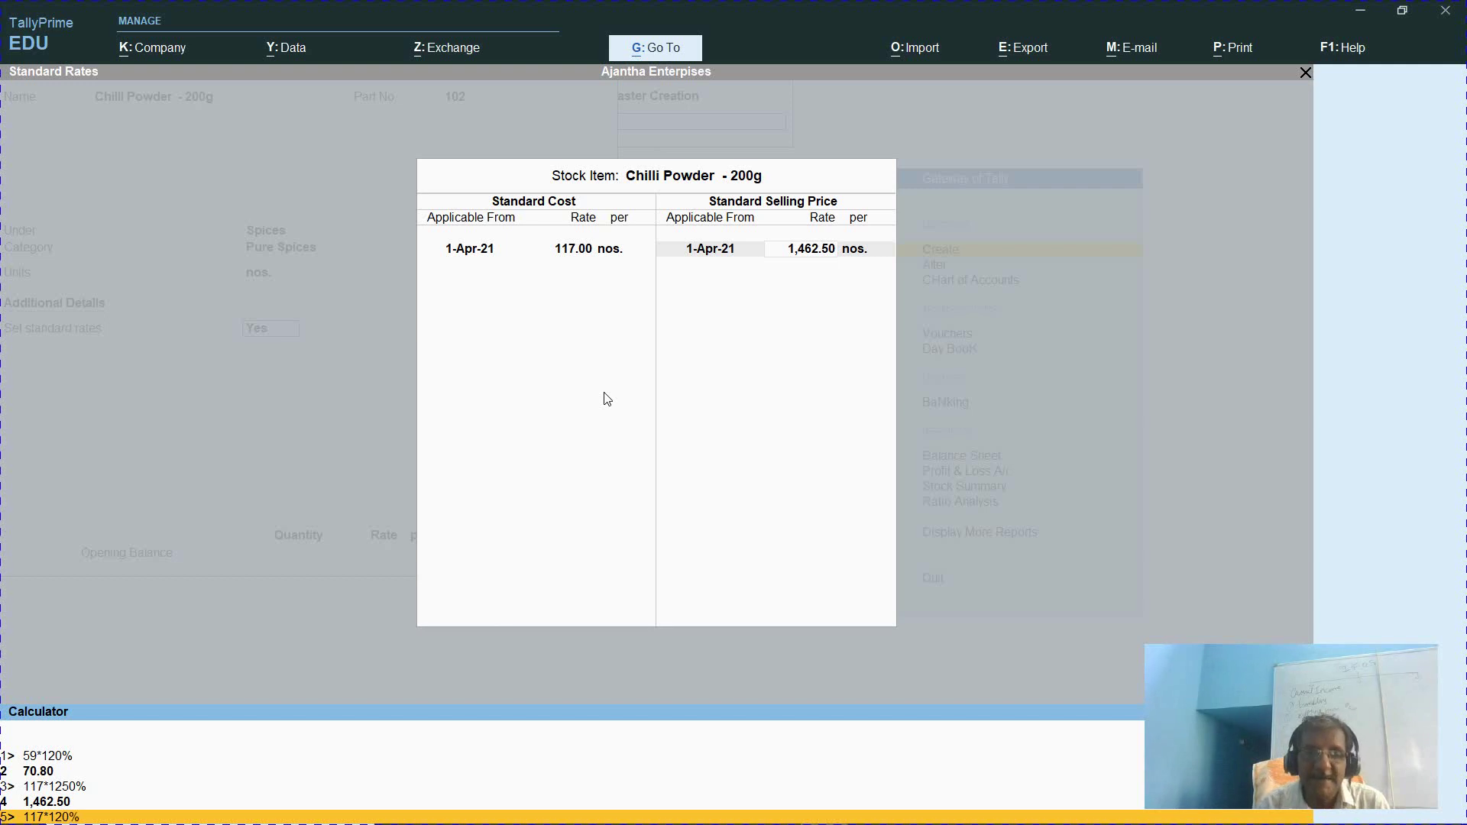
pyautogui.press('Return')
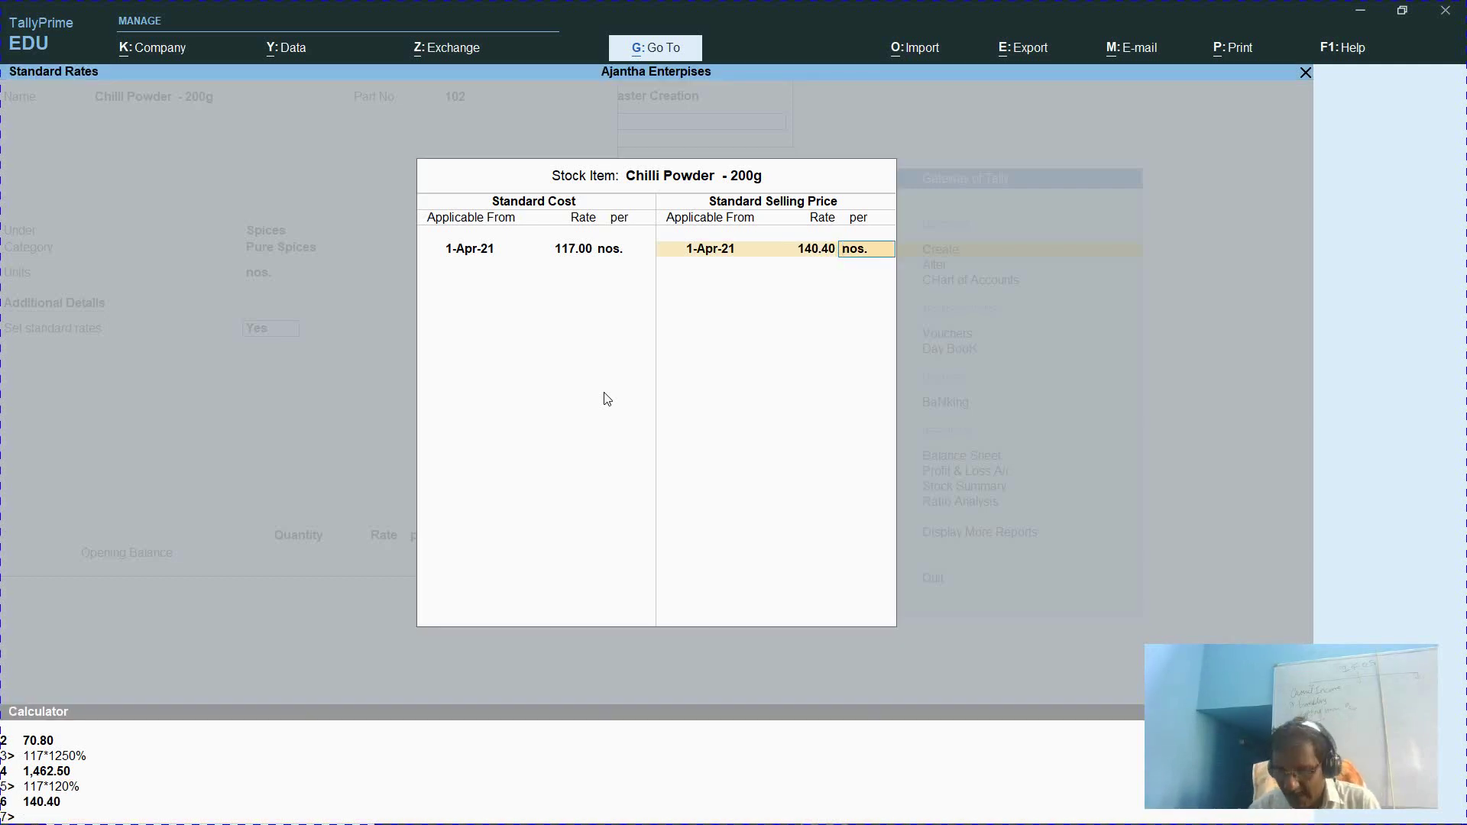
pyautogui.press('BackSpace')
pyautogui.write('140')
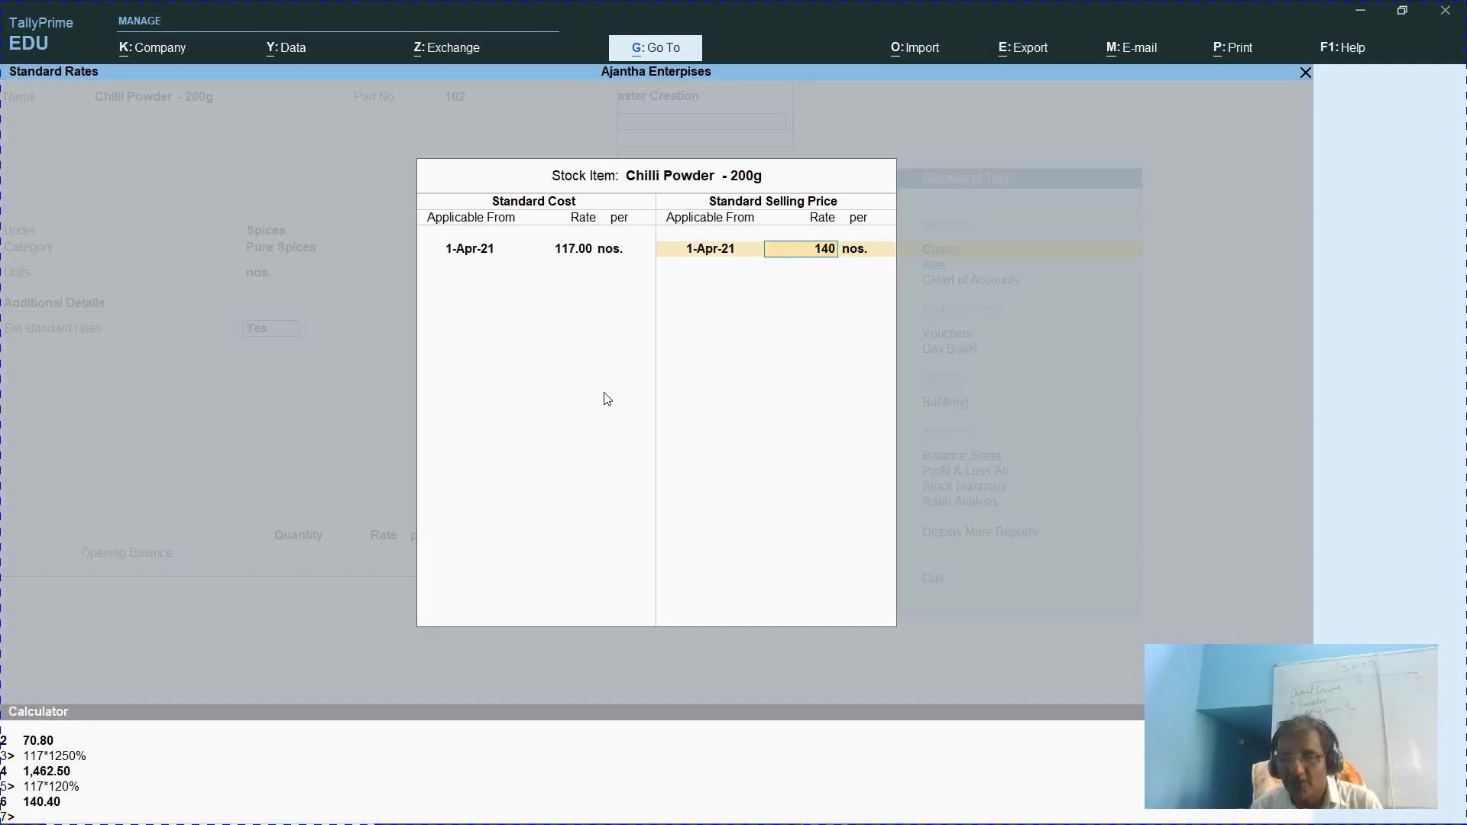
pyautogui.press('Return')
pyautogui.press('Return')
pyautogui.press('Return')
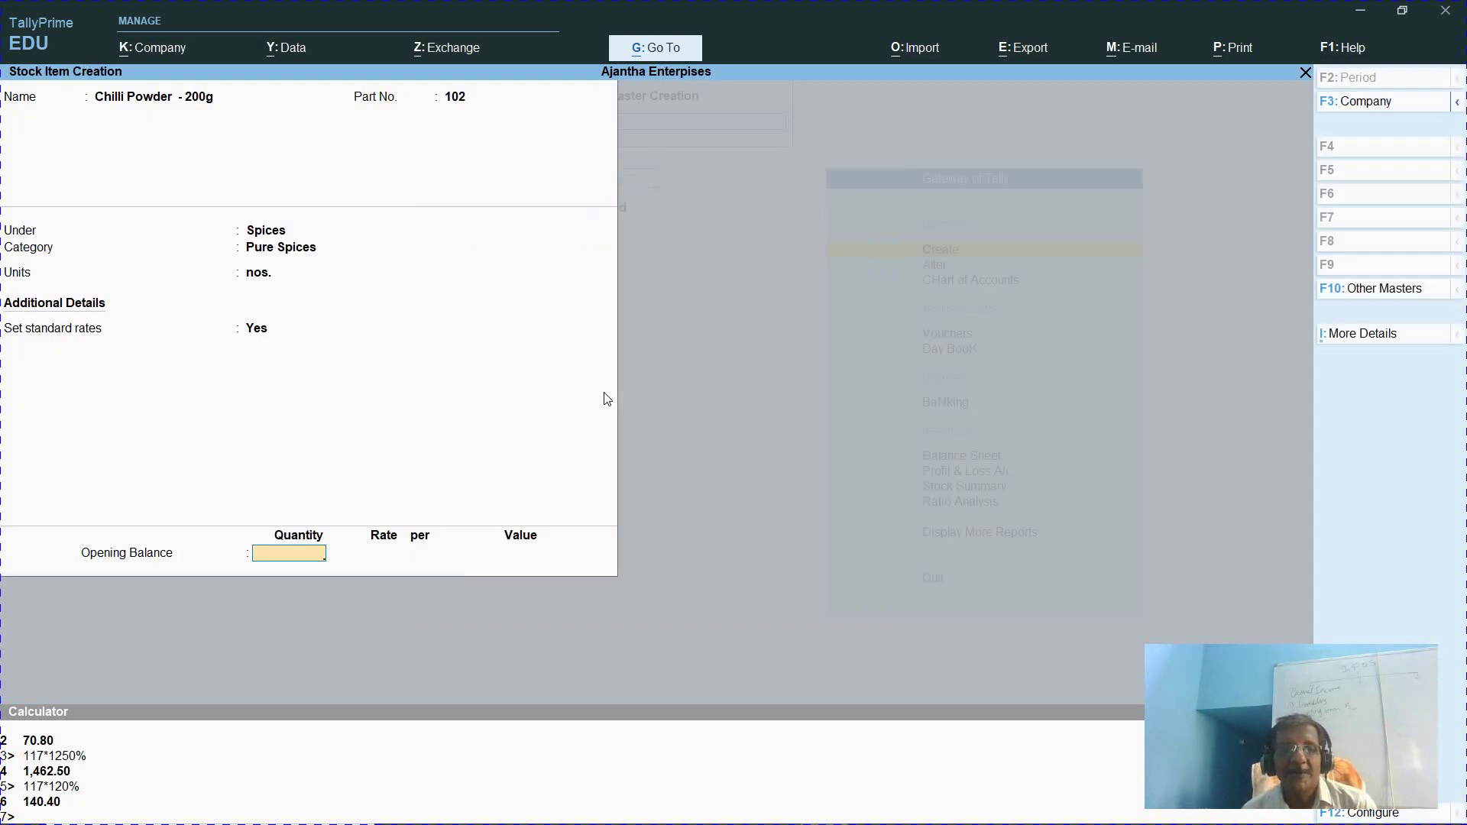
# Save the 200g item and start 'chilli powder - 500 g' with part number 103
pyautogui.press('Return')
pyautogui.press('Return')
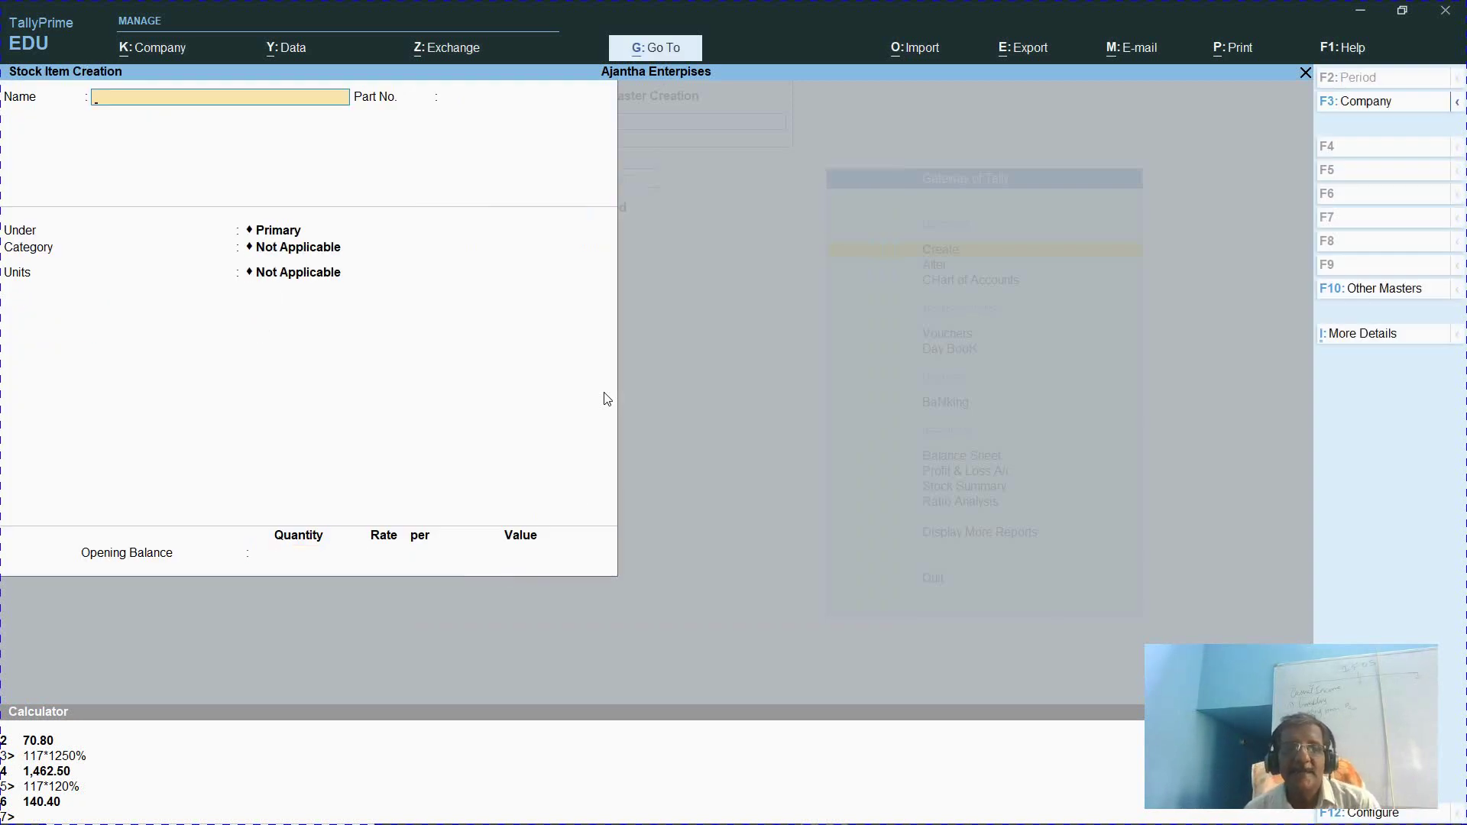
pyautogui.write('chilli powder')
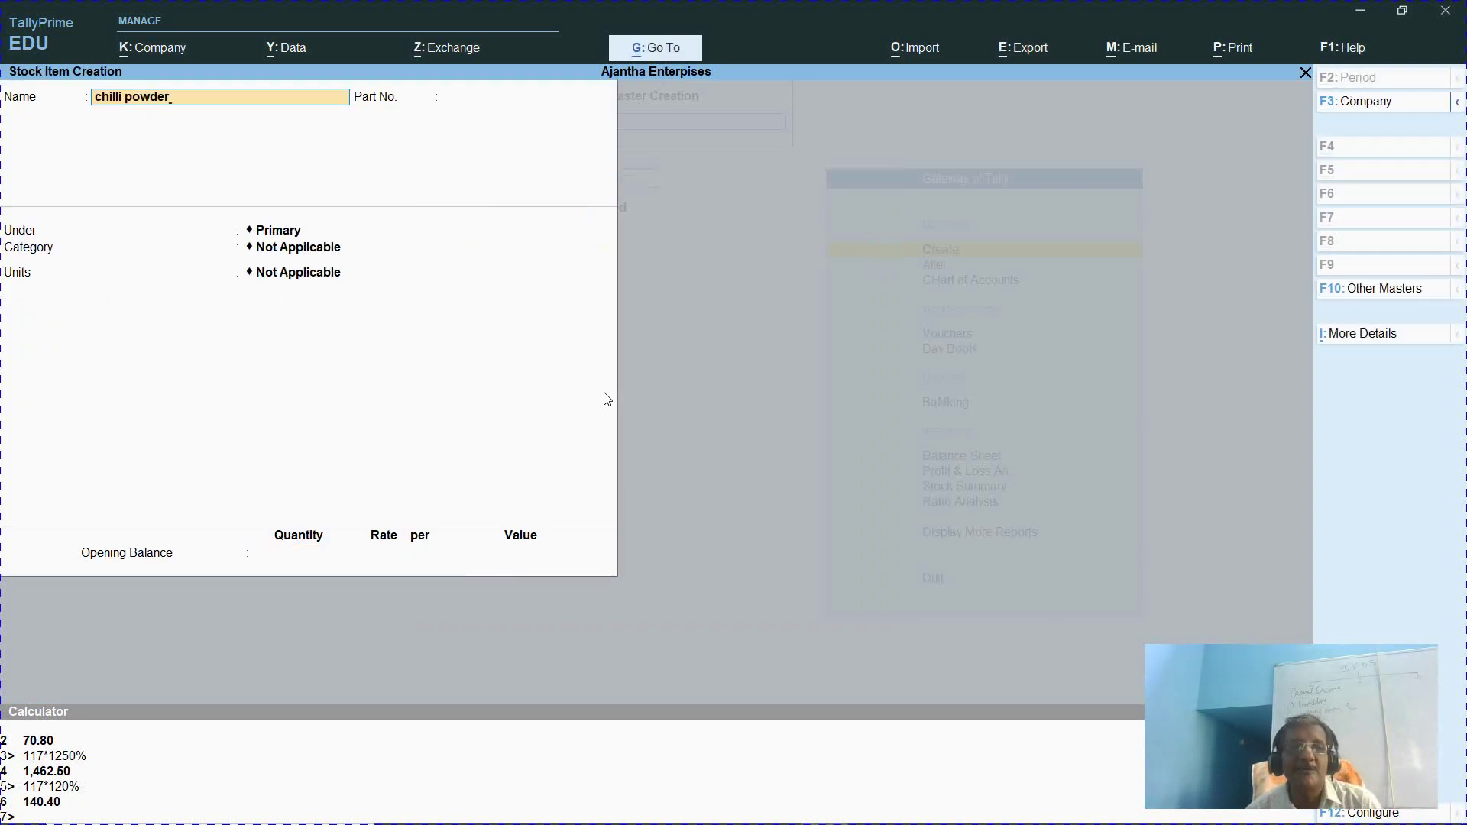
pyautogui.write(' -')
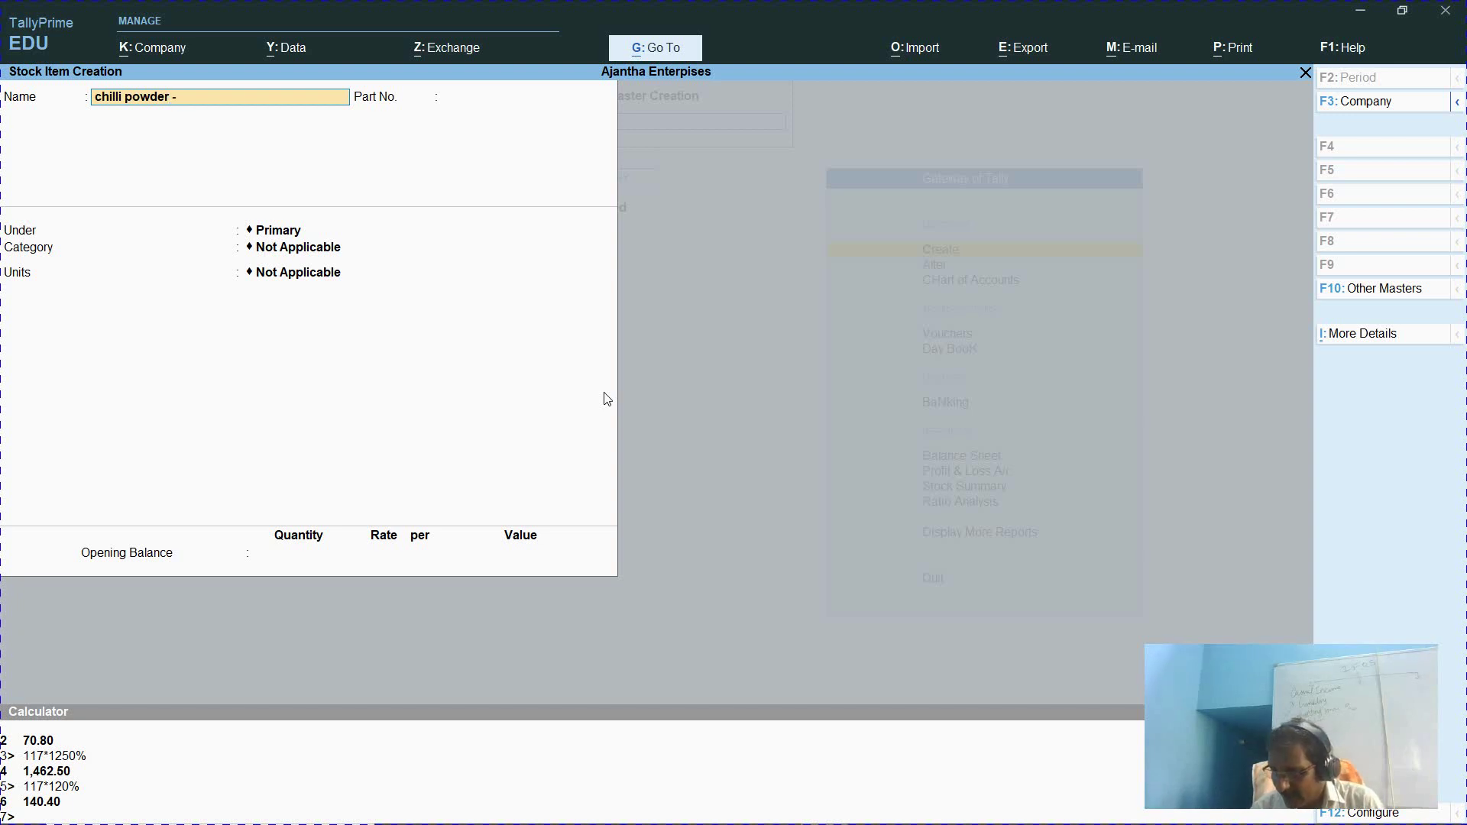
pyautogui.write(' 500 g')
pyautogui.press('Return')
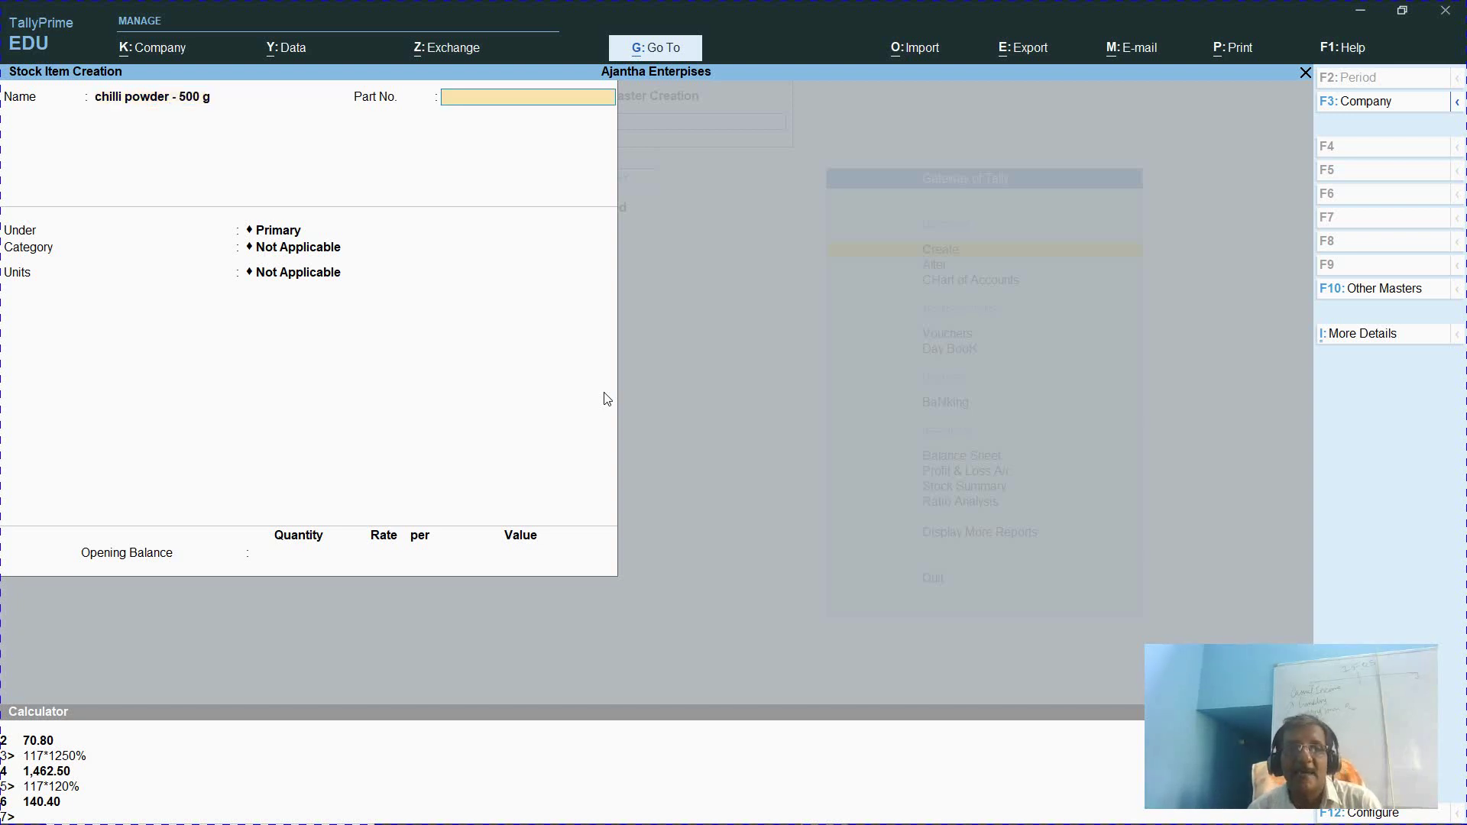
pyautogui.write('103')
pyautogui.press('Return')
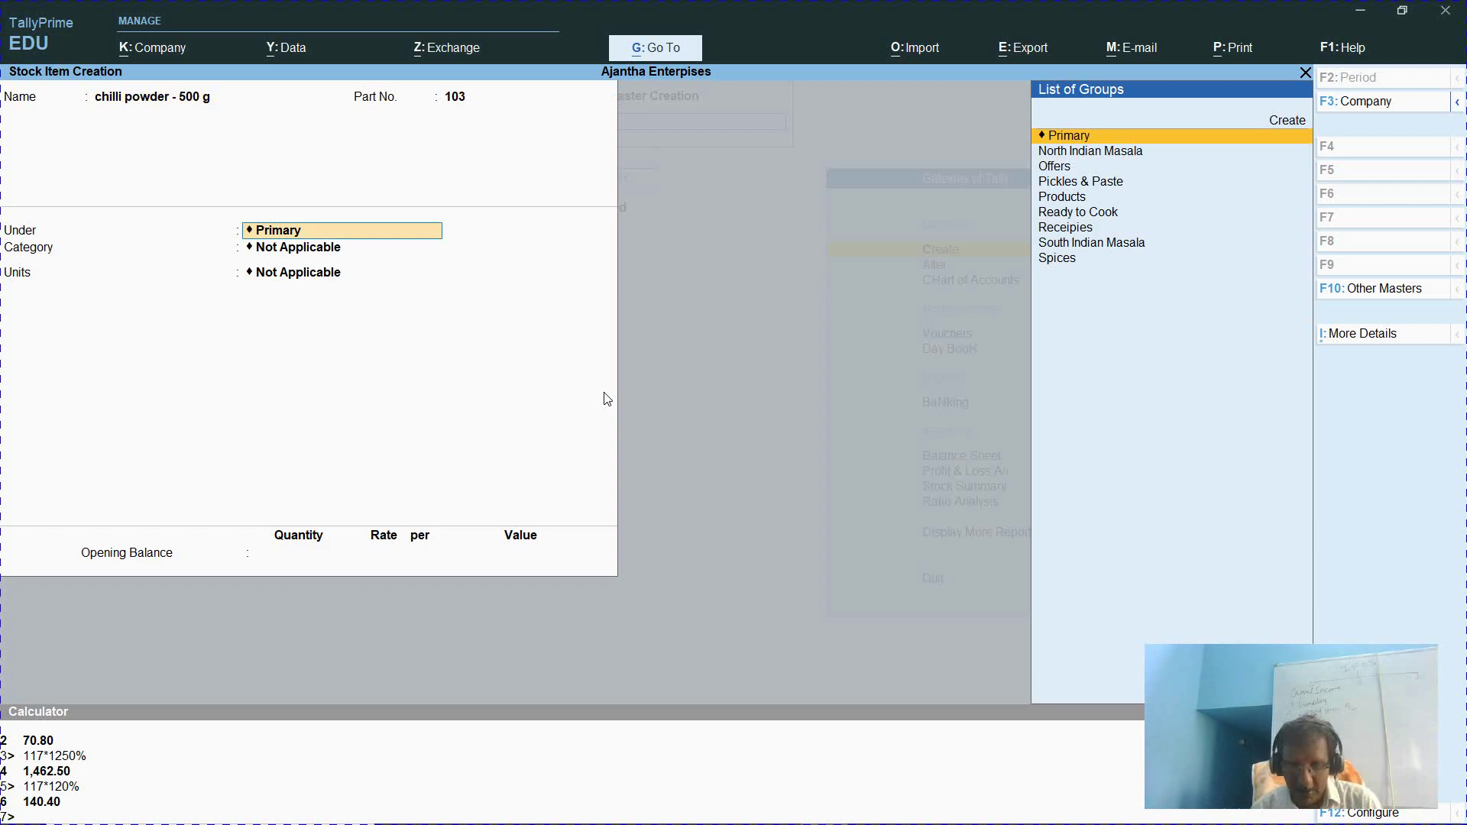
# Assign group Spices, category Pure Spices, unit nos., and enable standard rates
pyautogui.write('Spi')
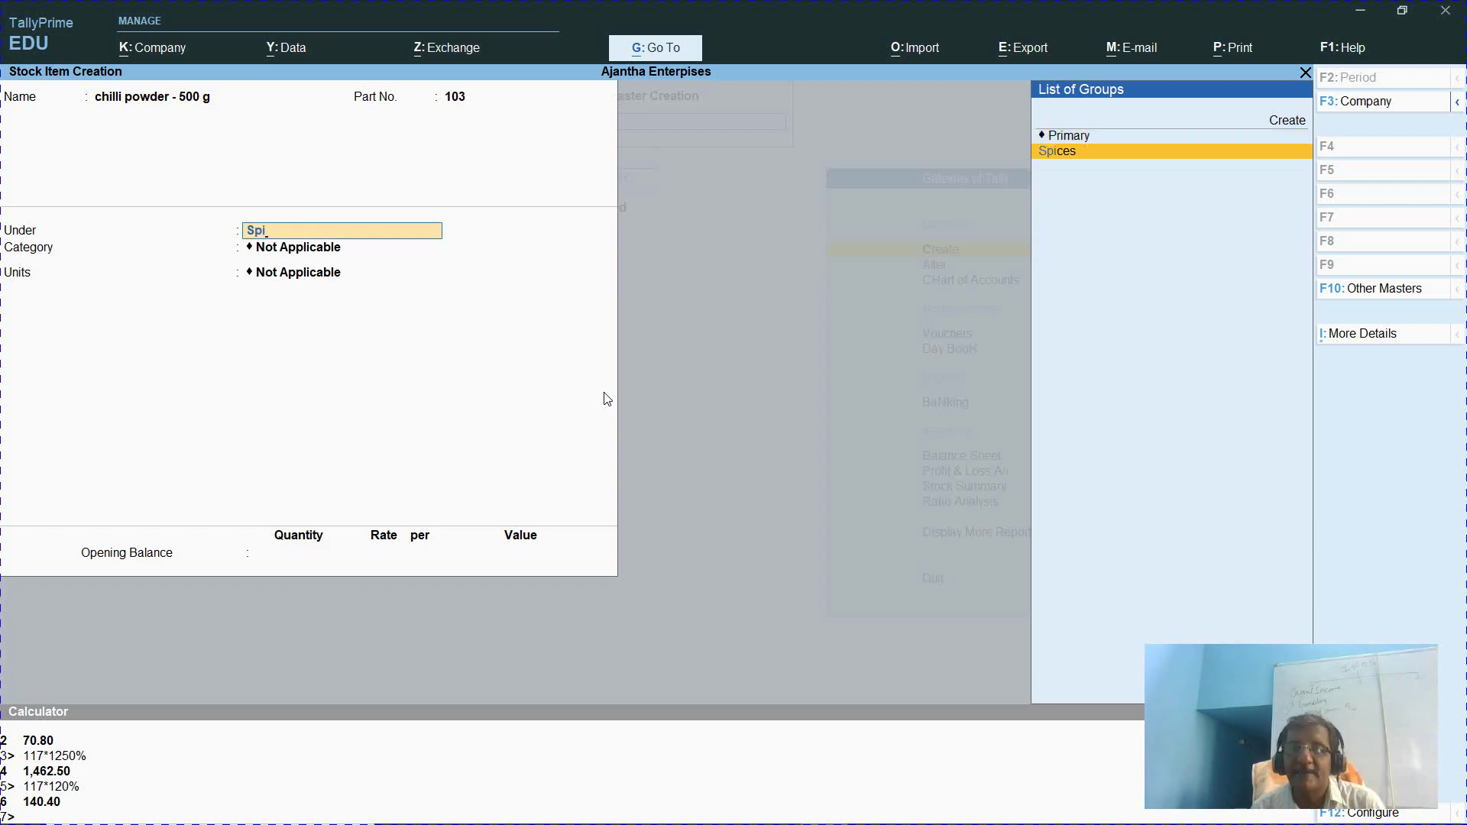
pyautogui.press('Return')
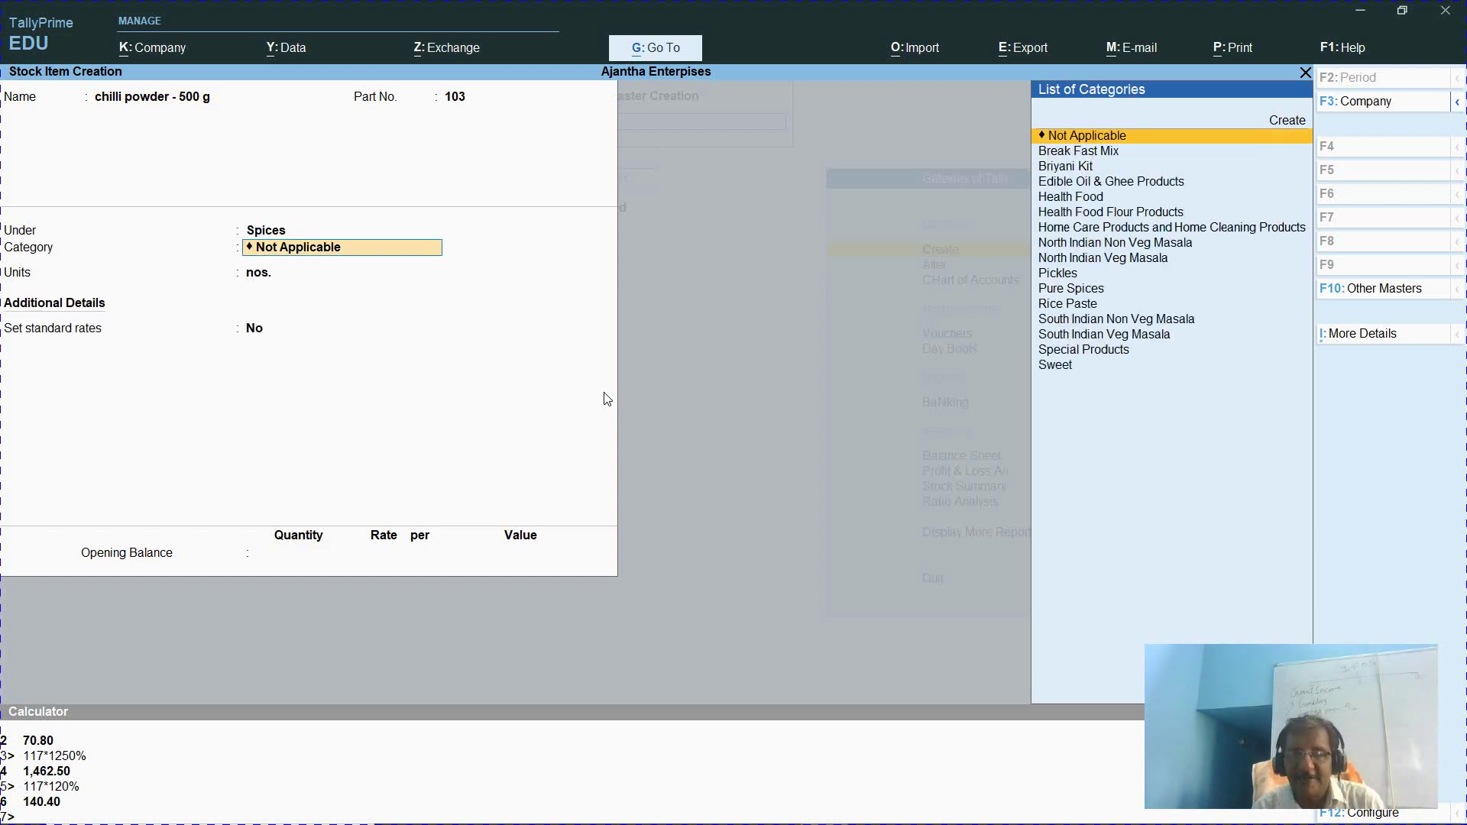
pyautogui.write('Pu')
pyautogui.press('Return')
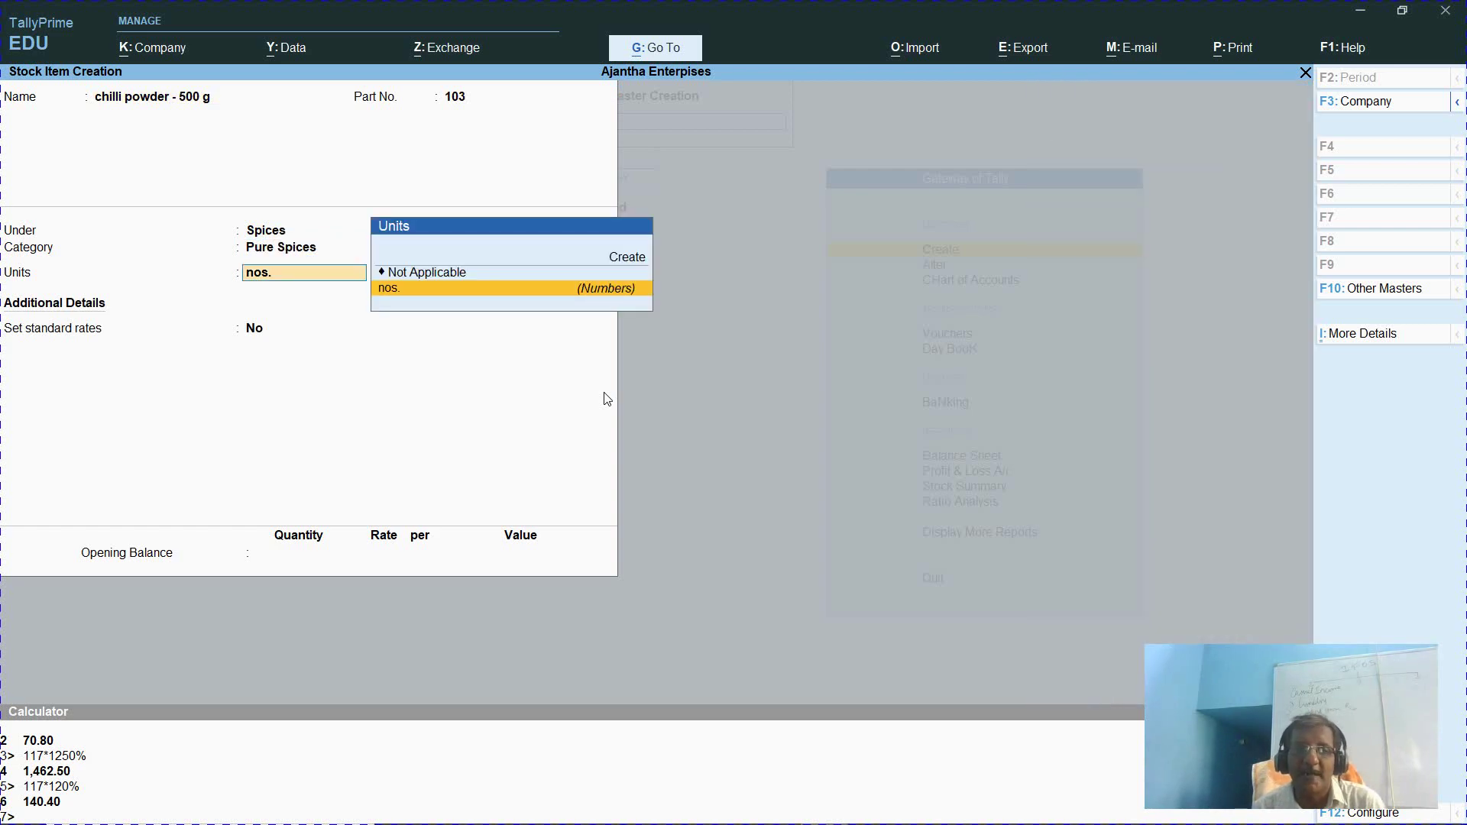
pyautogui.press('Return')
pyautogui.write('y')
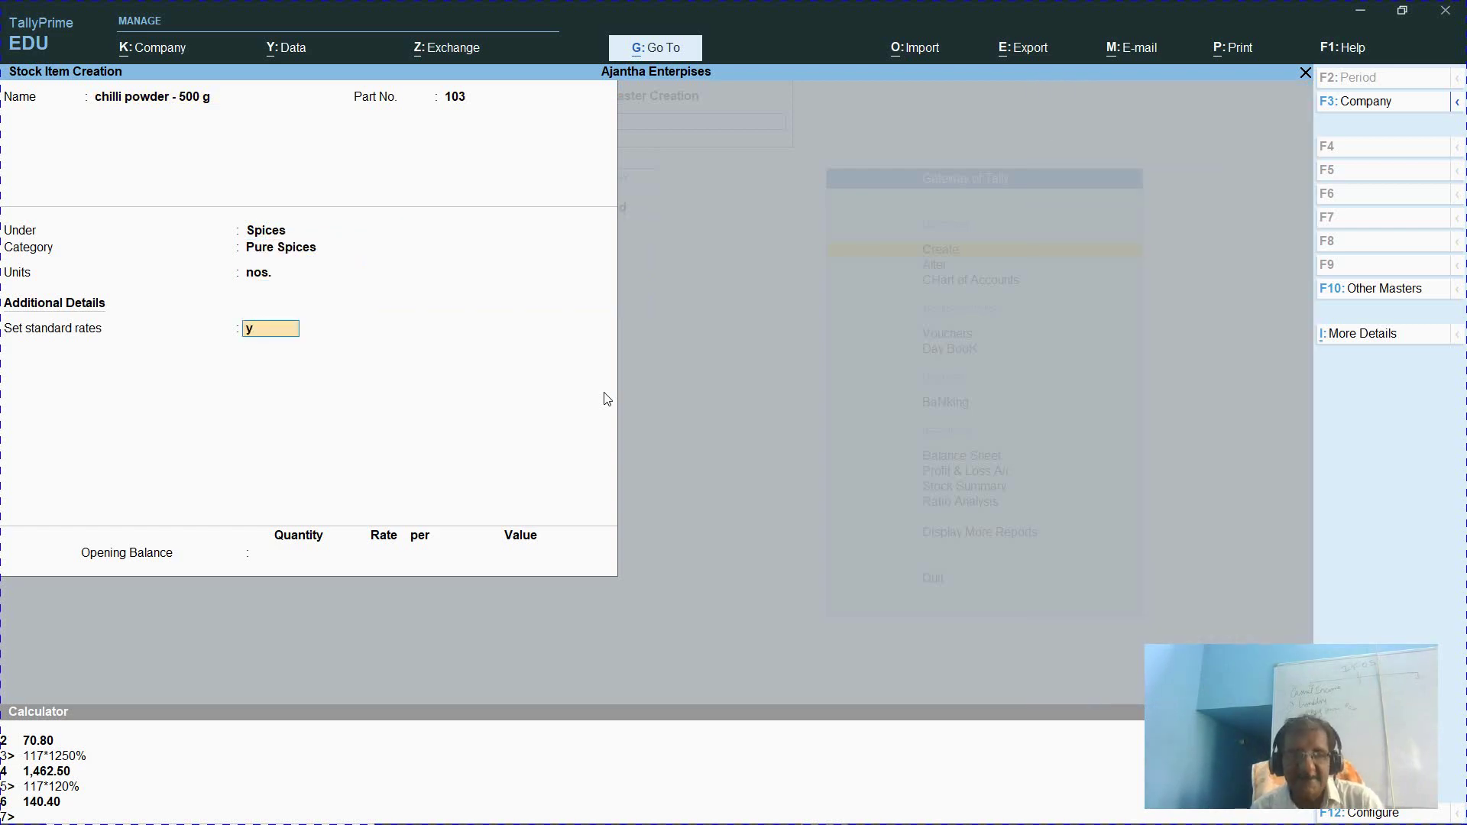
pyautogui.press('Return')
pyautogui.hotkey('alt', 'Tab')
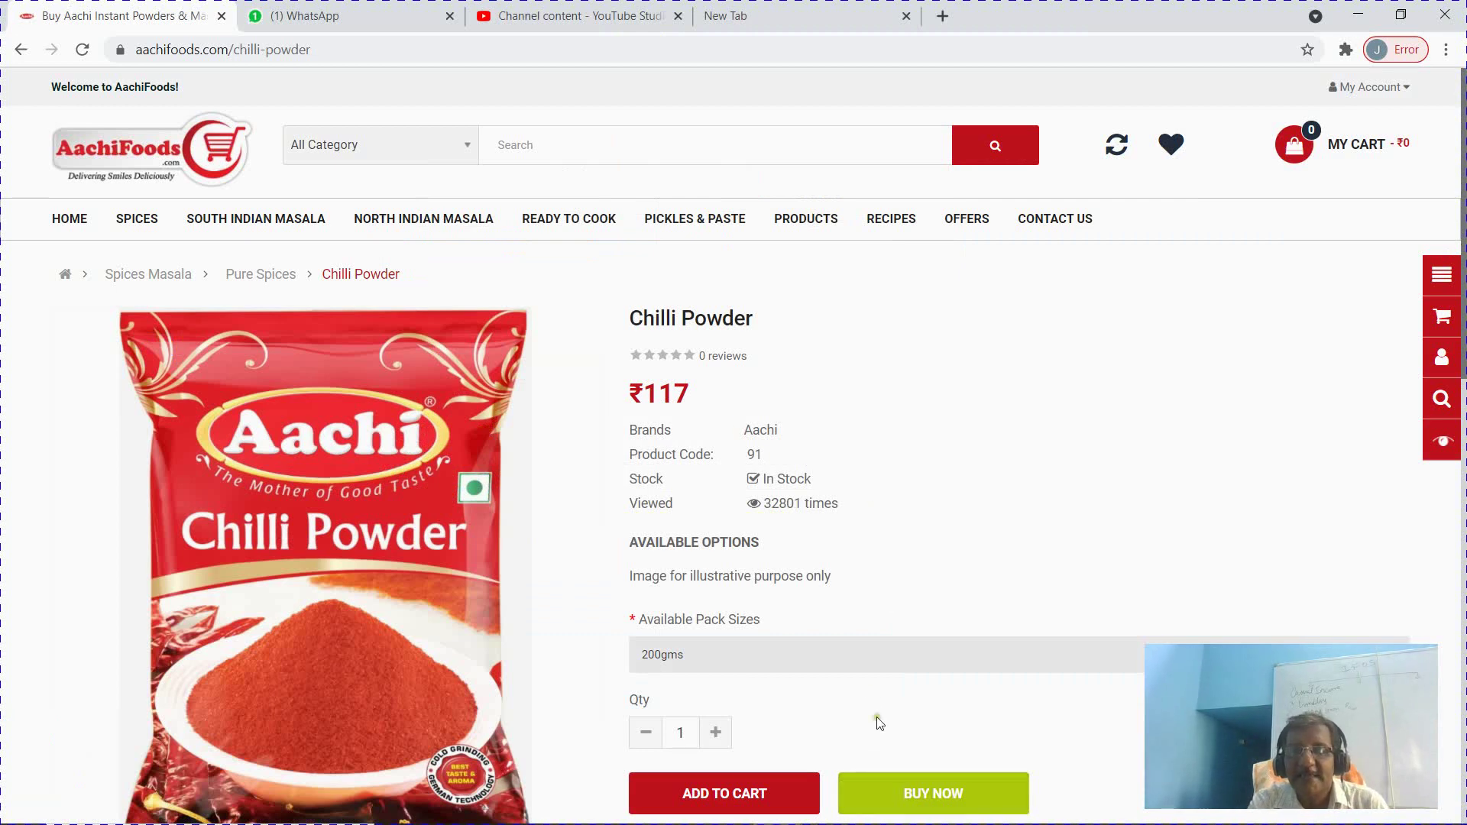
# Select the 500gms Chilli Powder pack on AachiFoods to see its ₹270 price
pyautogui.click(886, 652)
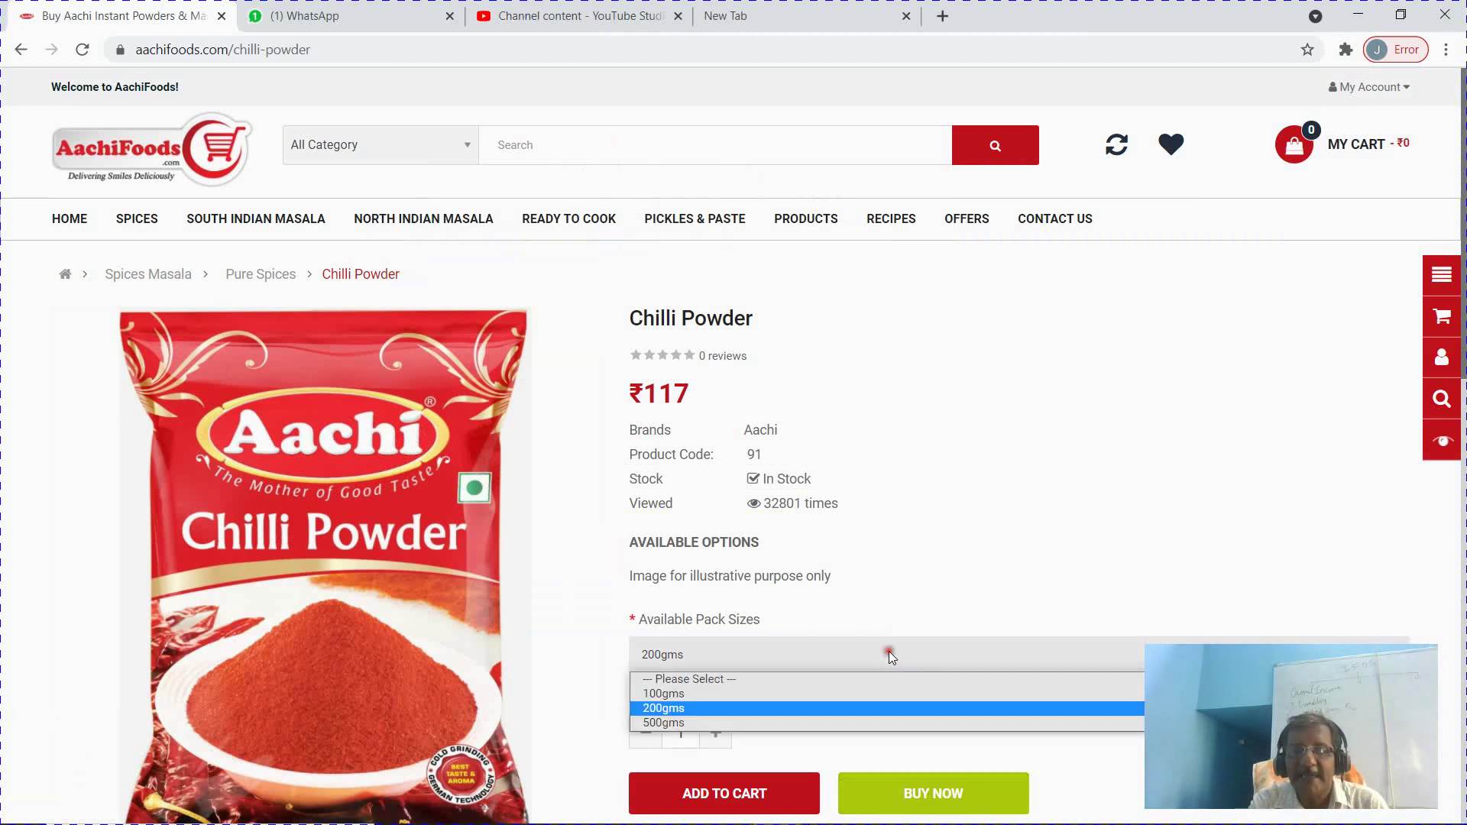
pyautogui.click(826, 722)
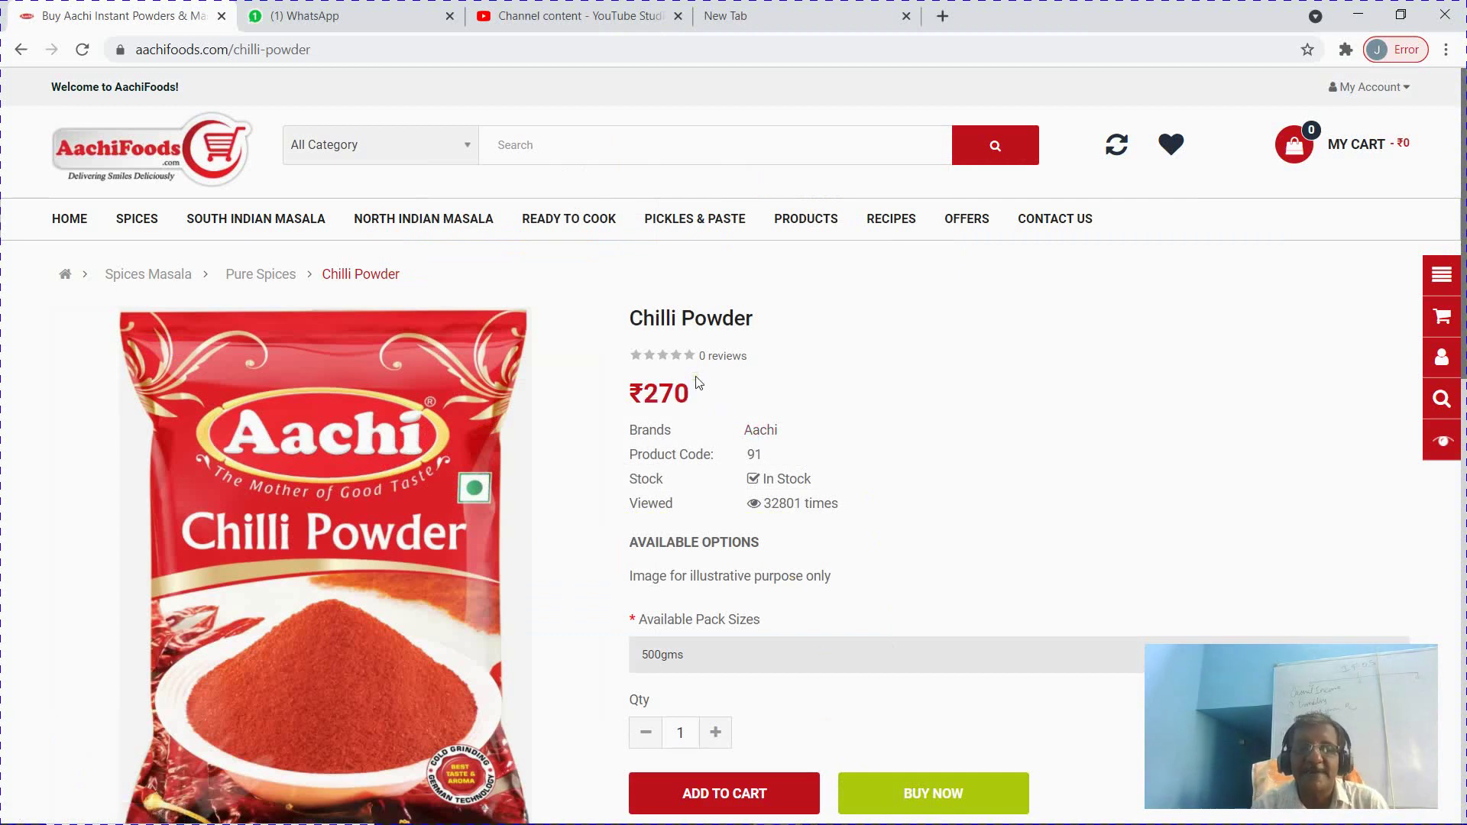
pyautogui.hotkey('alt', 'Tab')
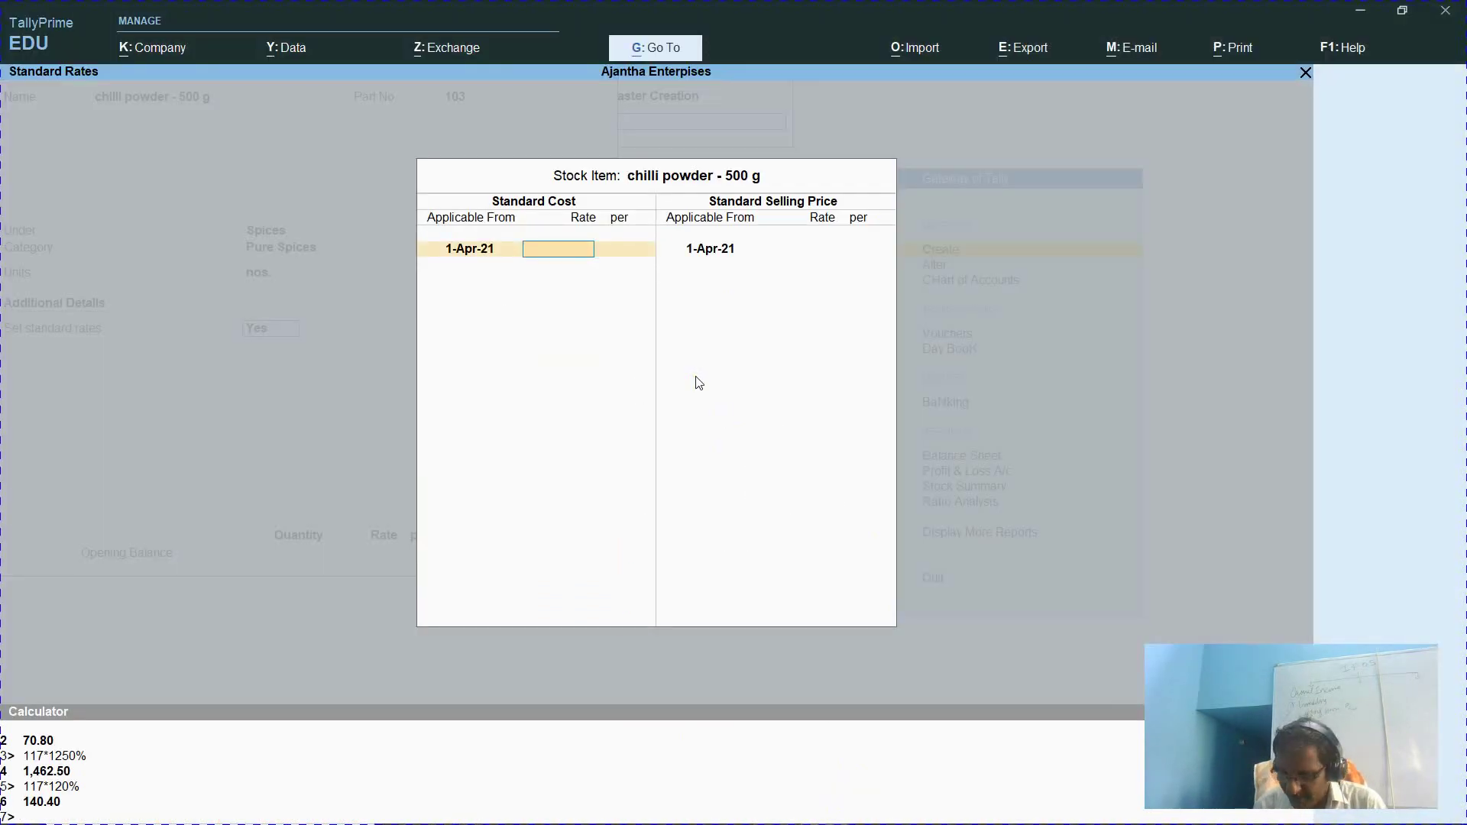
# Enter a standard cost of 270 from 1-Apr-21 and calculate 270*120% (324) for the selling rate
pyautogui.write('270')
pyautogui.press('Return')
pyautogui.press('Return')
pyautogui.press('Return')
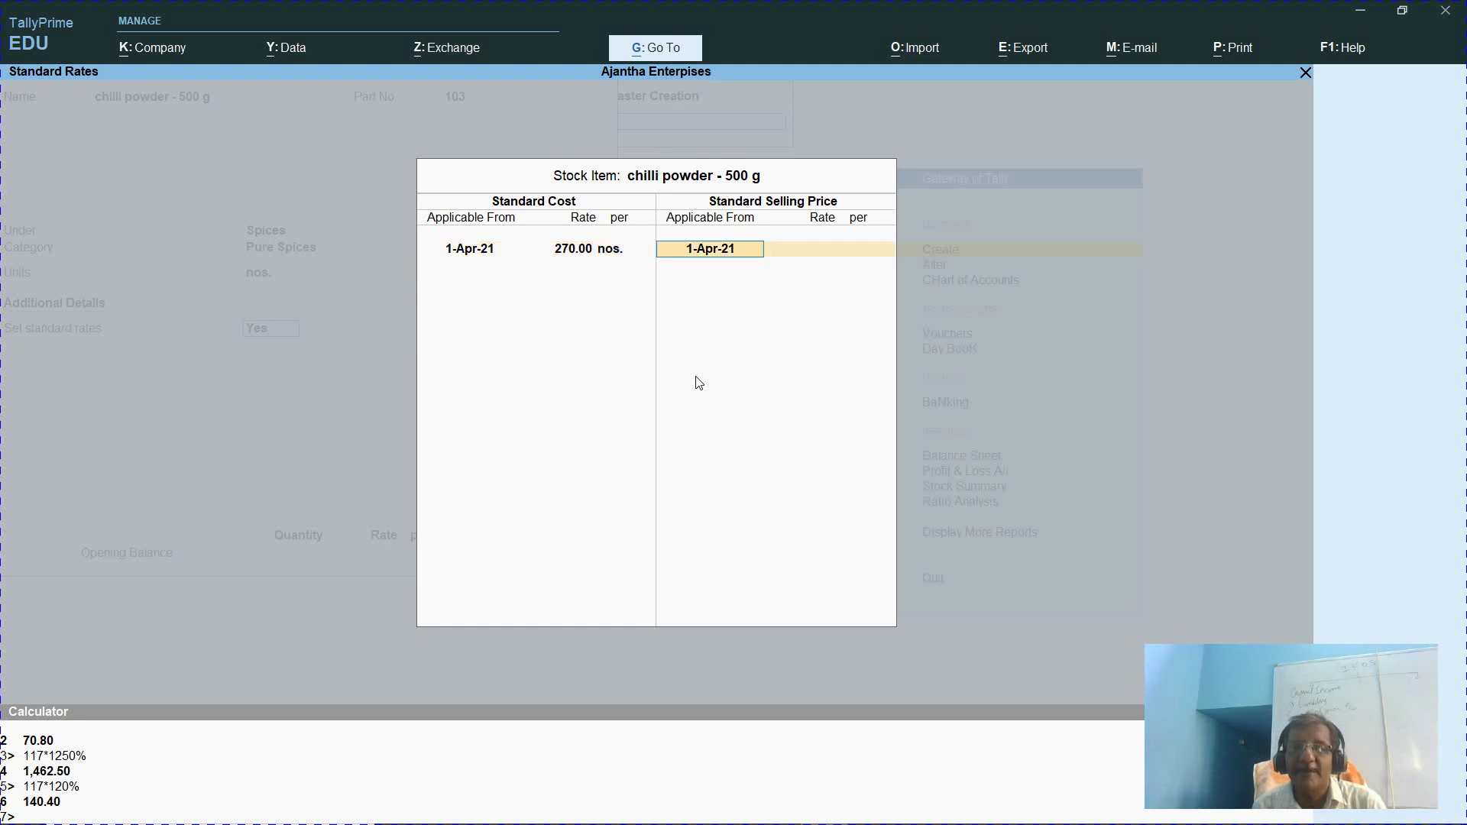
pyautogui.press('Return')
pyautogui.hotkey('ctrl', 'n')
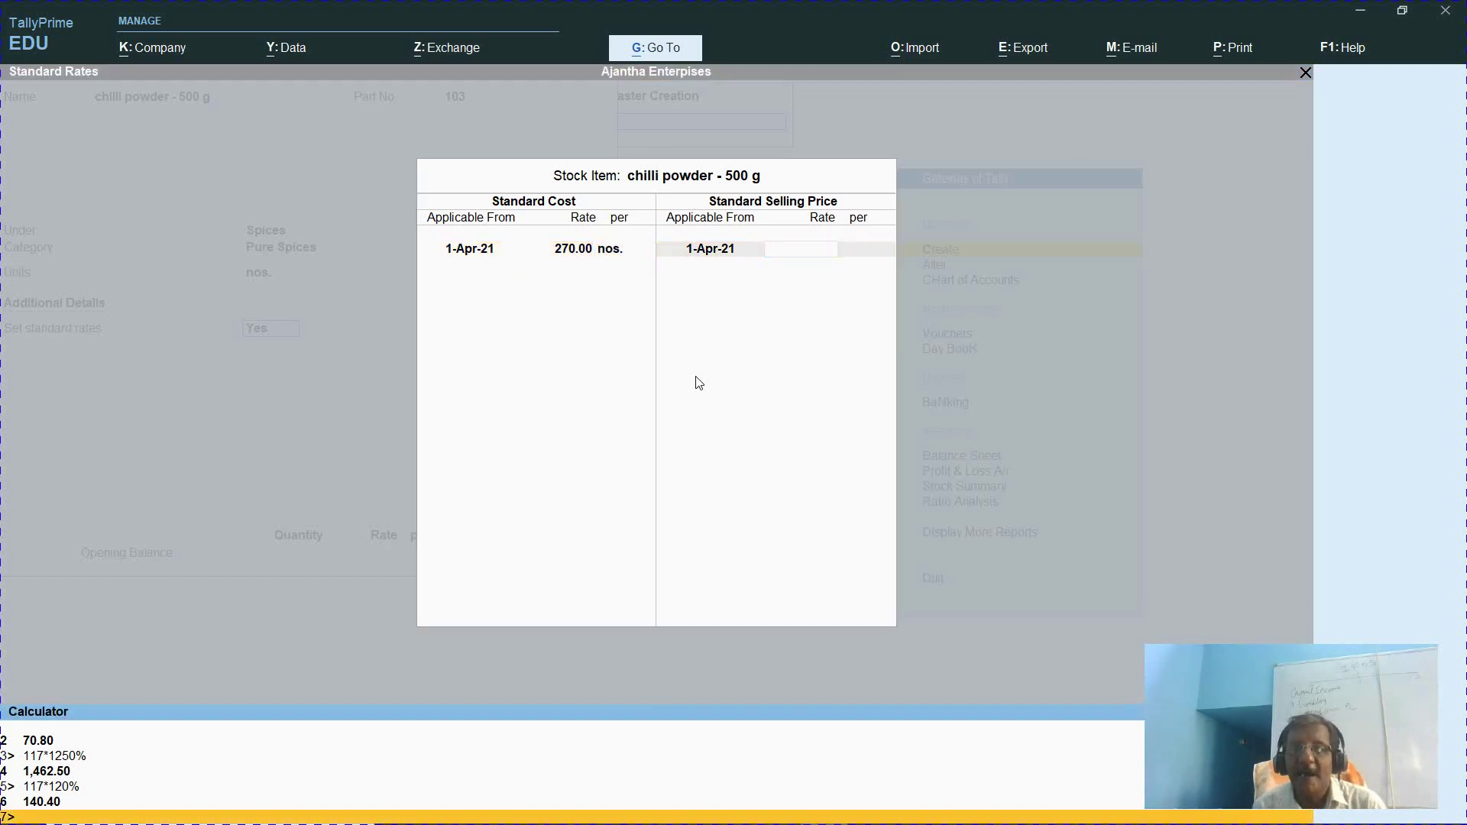
pyautogui.write('270*1')
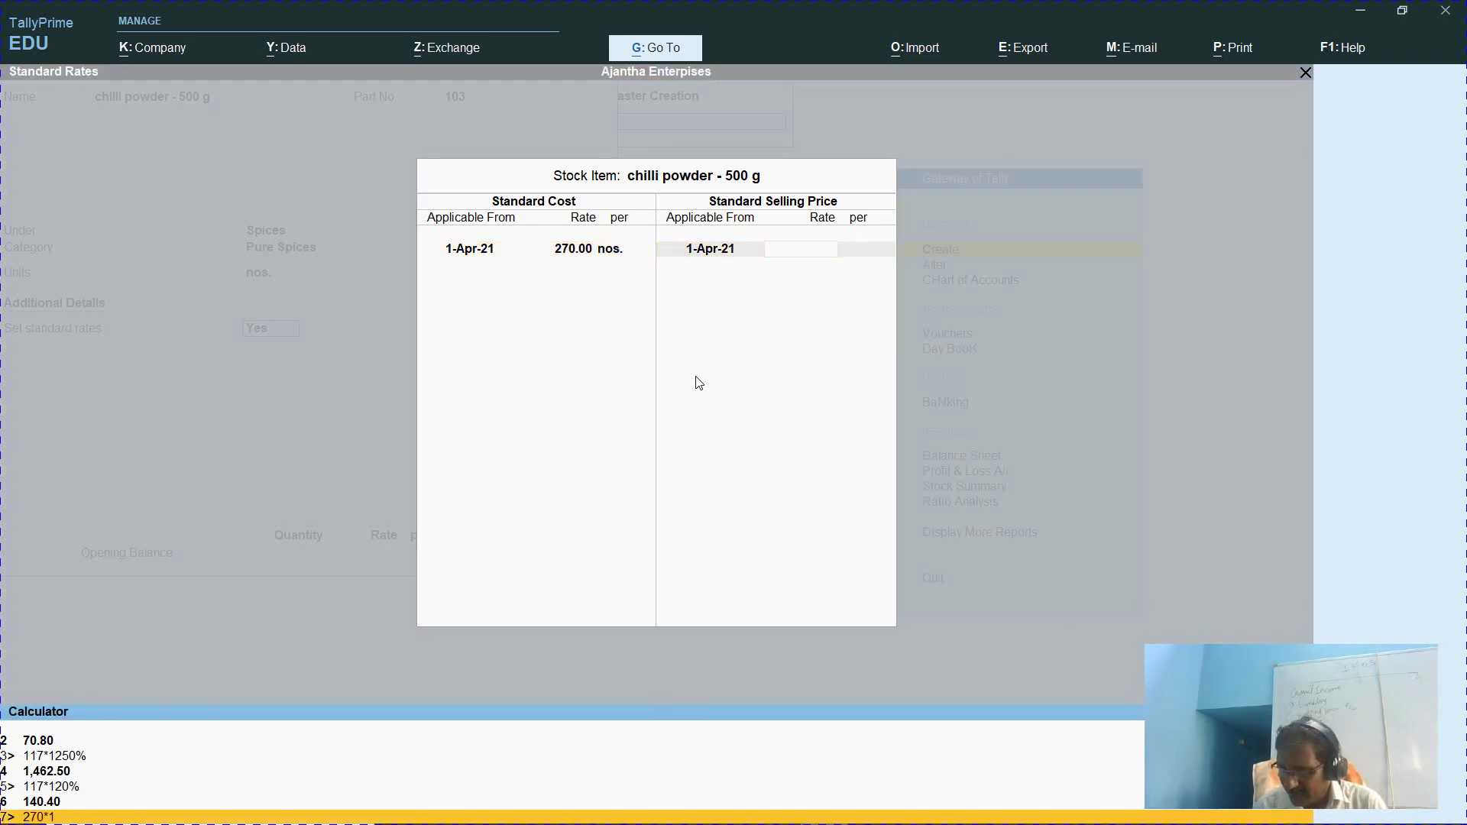
pyautogui.write('20%')
pyautogui.press('Return')
pyautogui.hotkey('ctrl', 'm')
pyautogui.press('Return')
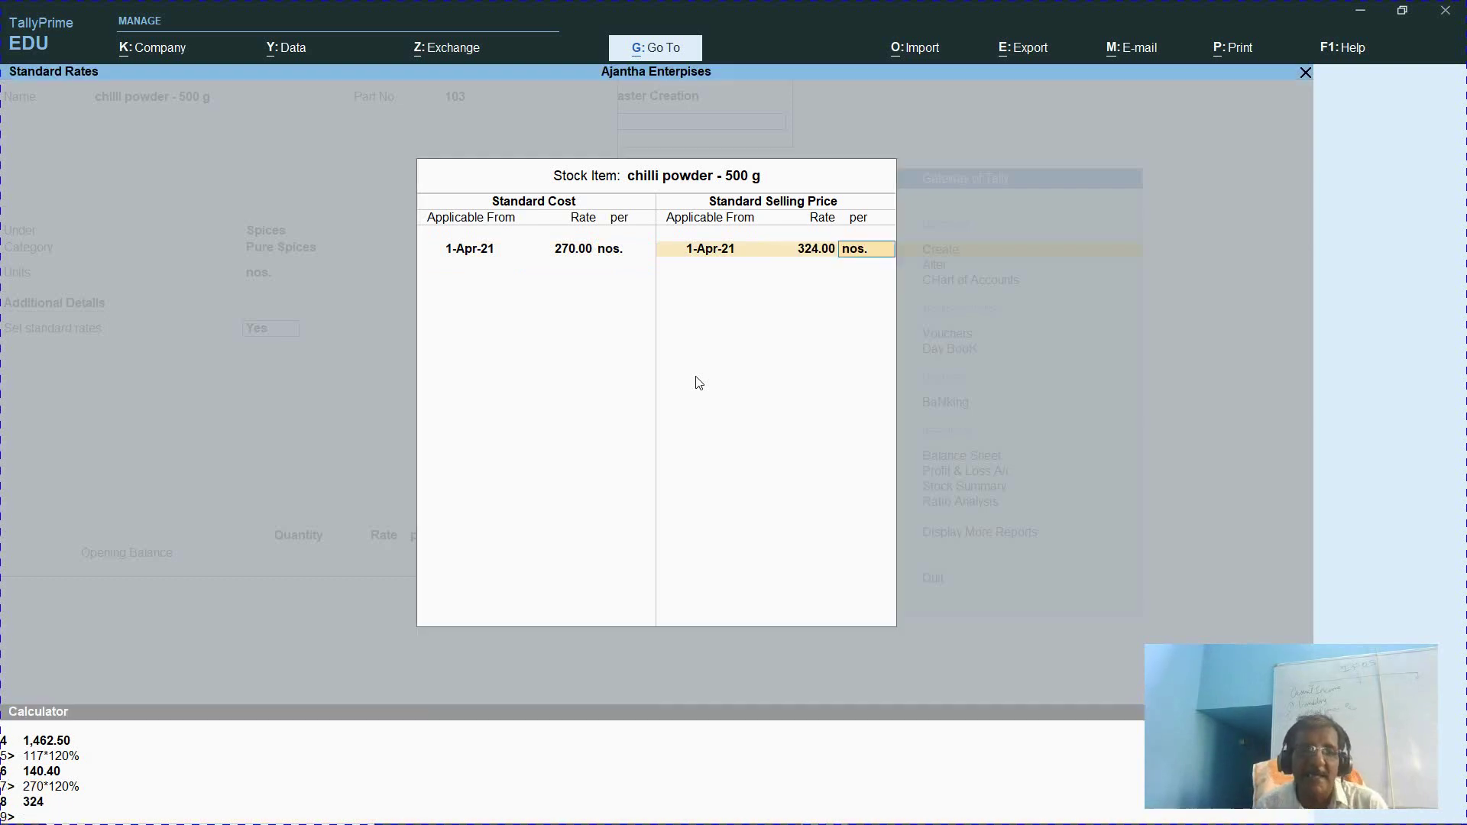
# Change the selling price to 325 per nos. and save the chilli powder - 500 g item
pyautogui.press('BackSpace')
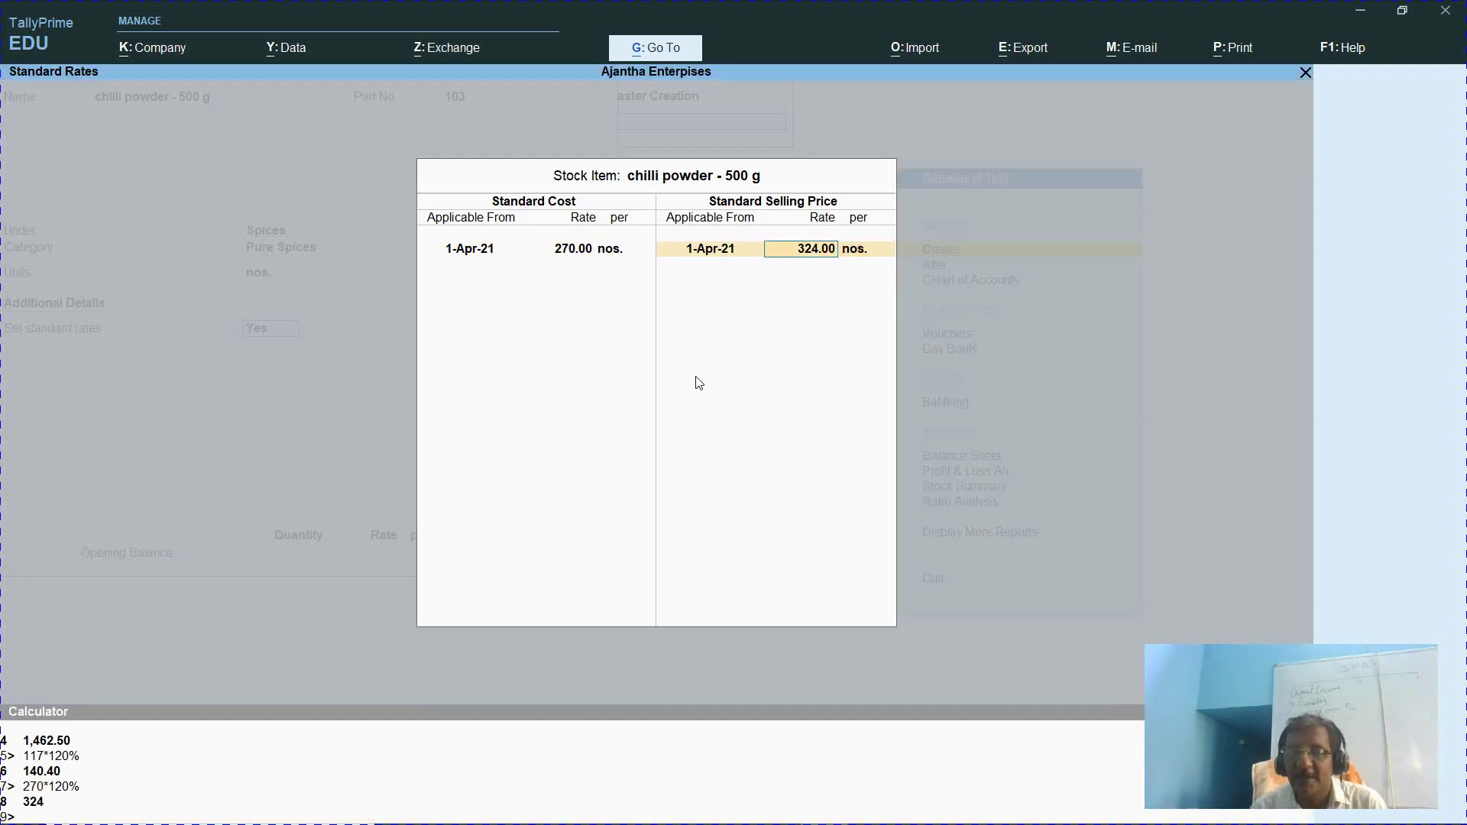
pyautogui.write('325')
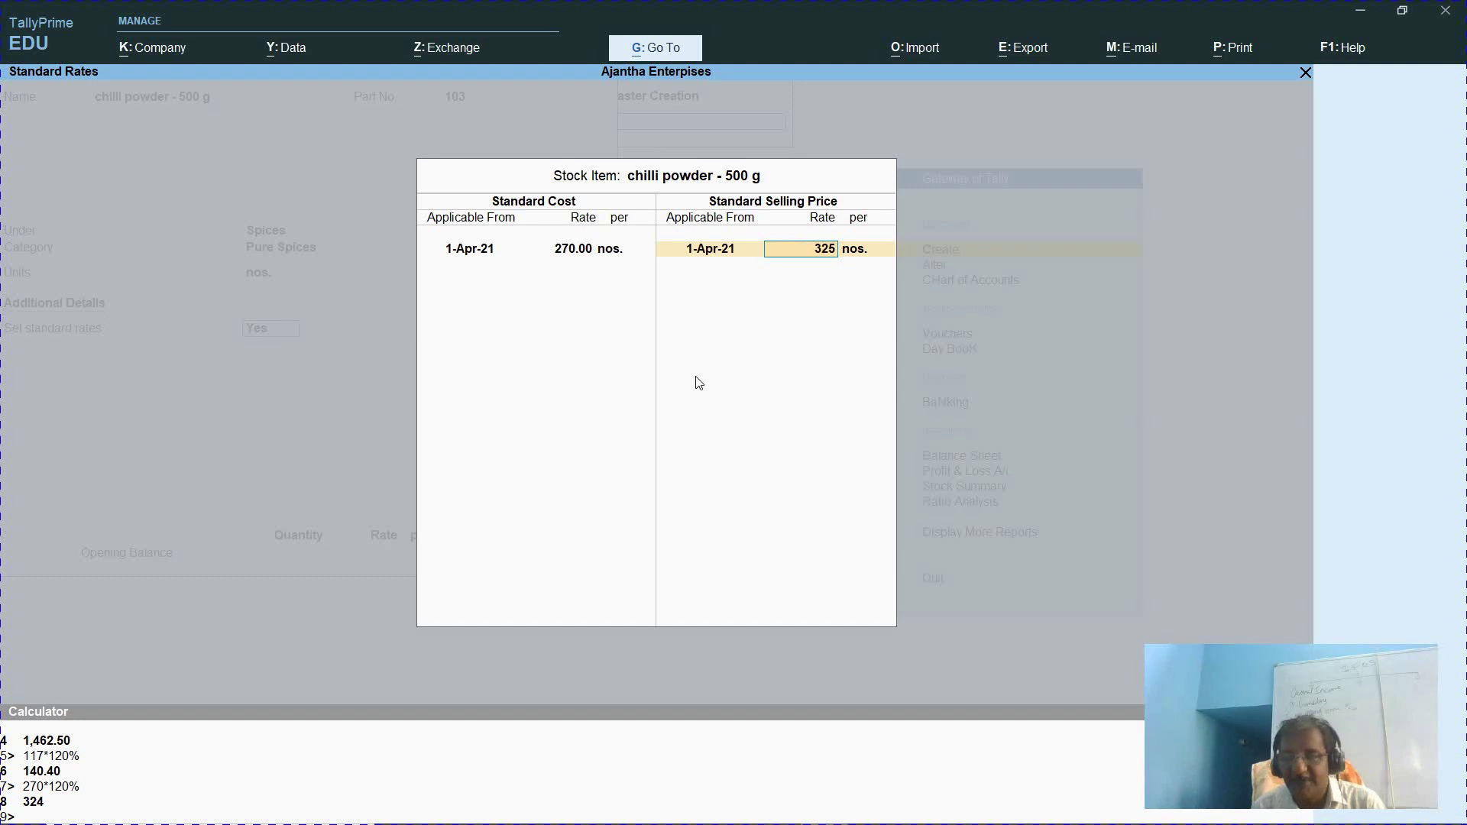
pyautogui.press('Return')
pyautogui.press('Return')
pyautogui.press('Return')
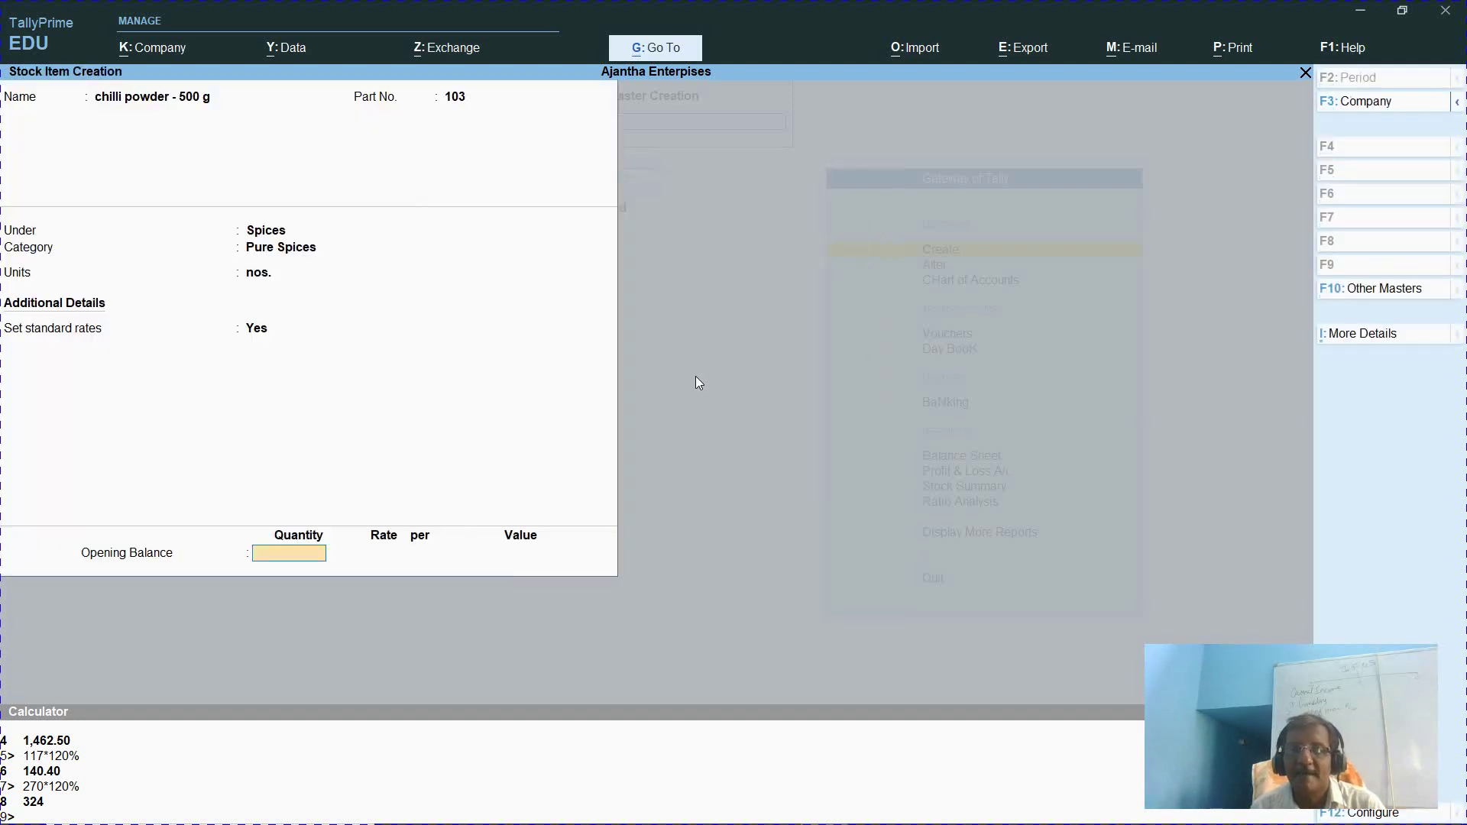
pyautogui.press('Return')
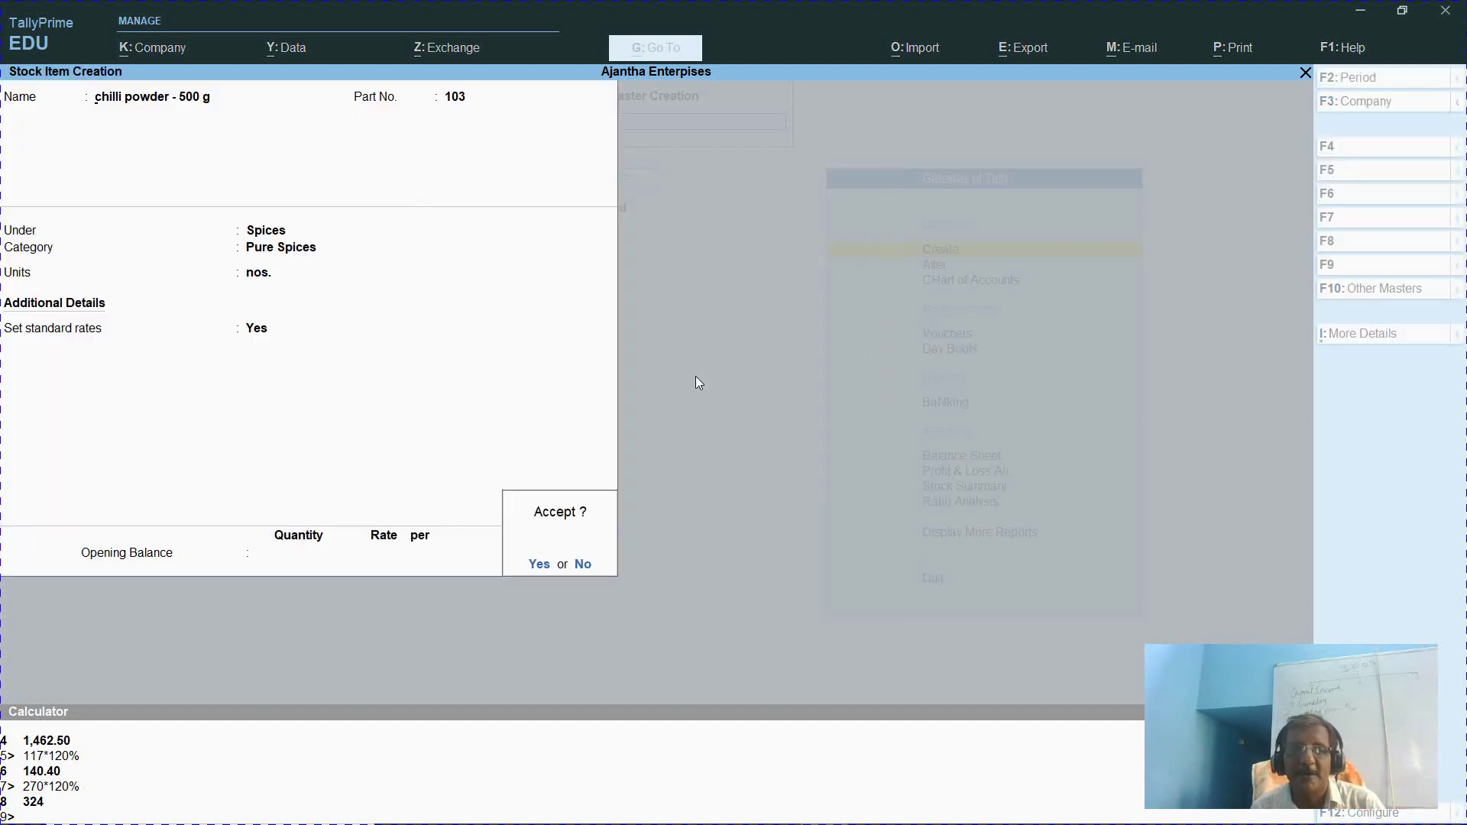
pyautogui.press('Return')
pyautogui.hotkey('alt', 'Tab')
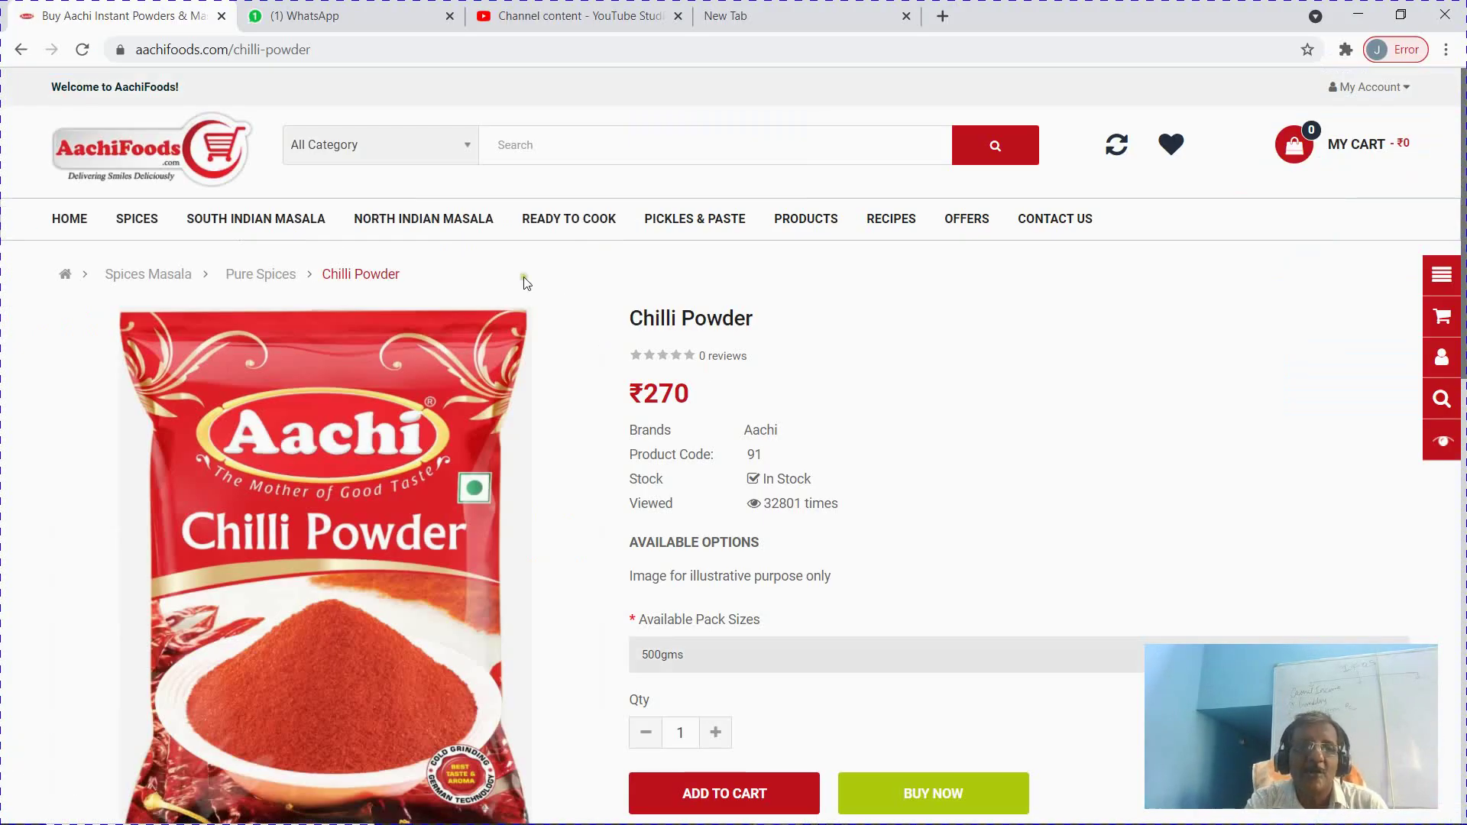
# Open the Coriander Powder product page under SPICES > Pure Spices on AachiFoods
pyautogui.moveTo(141, 222)
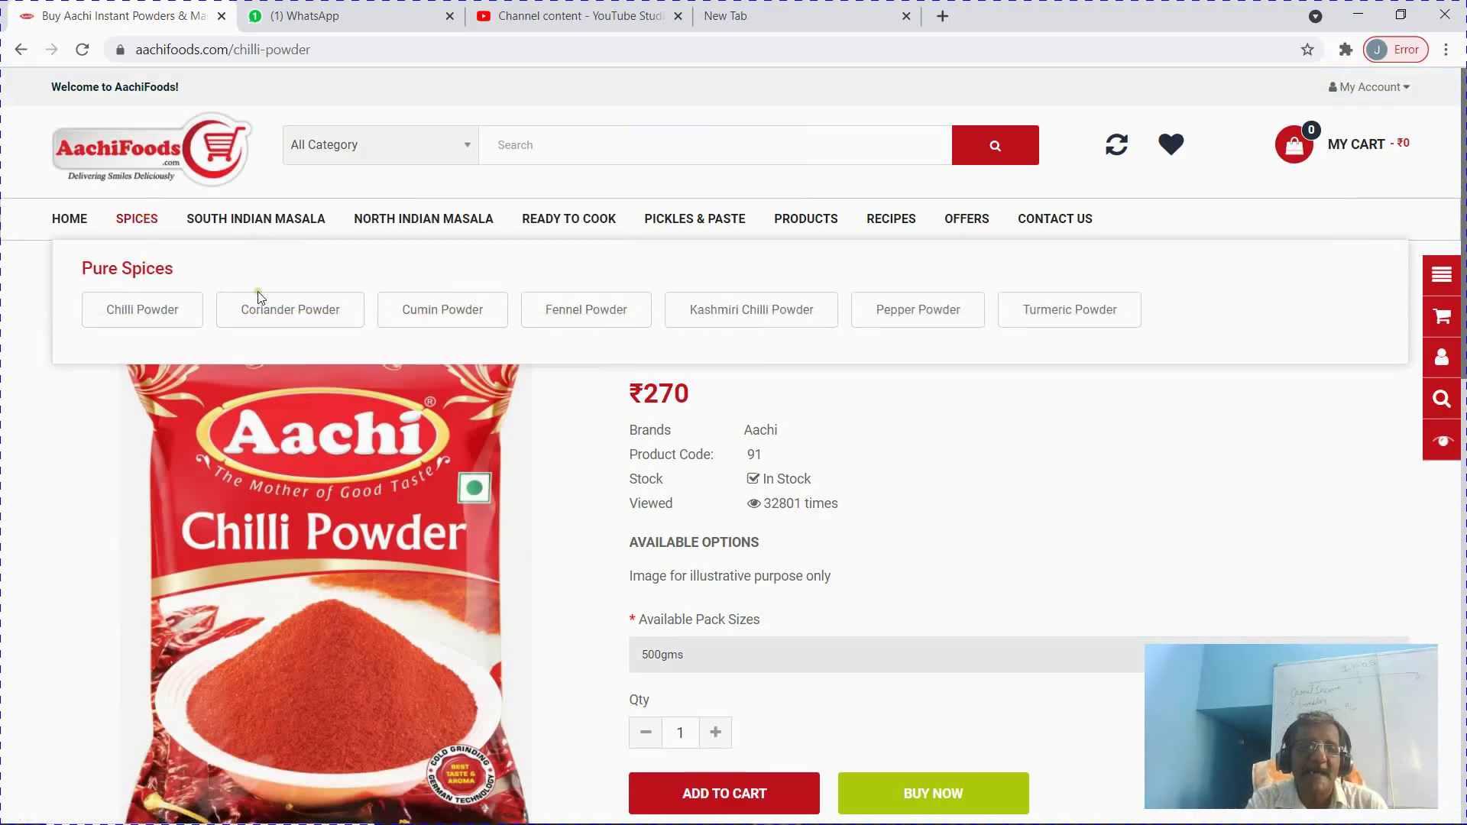
pyautogui.click(281, 316)
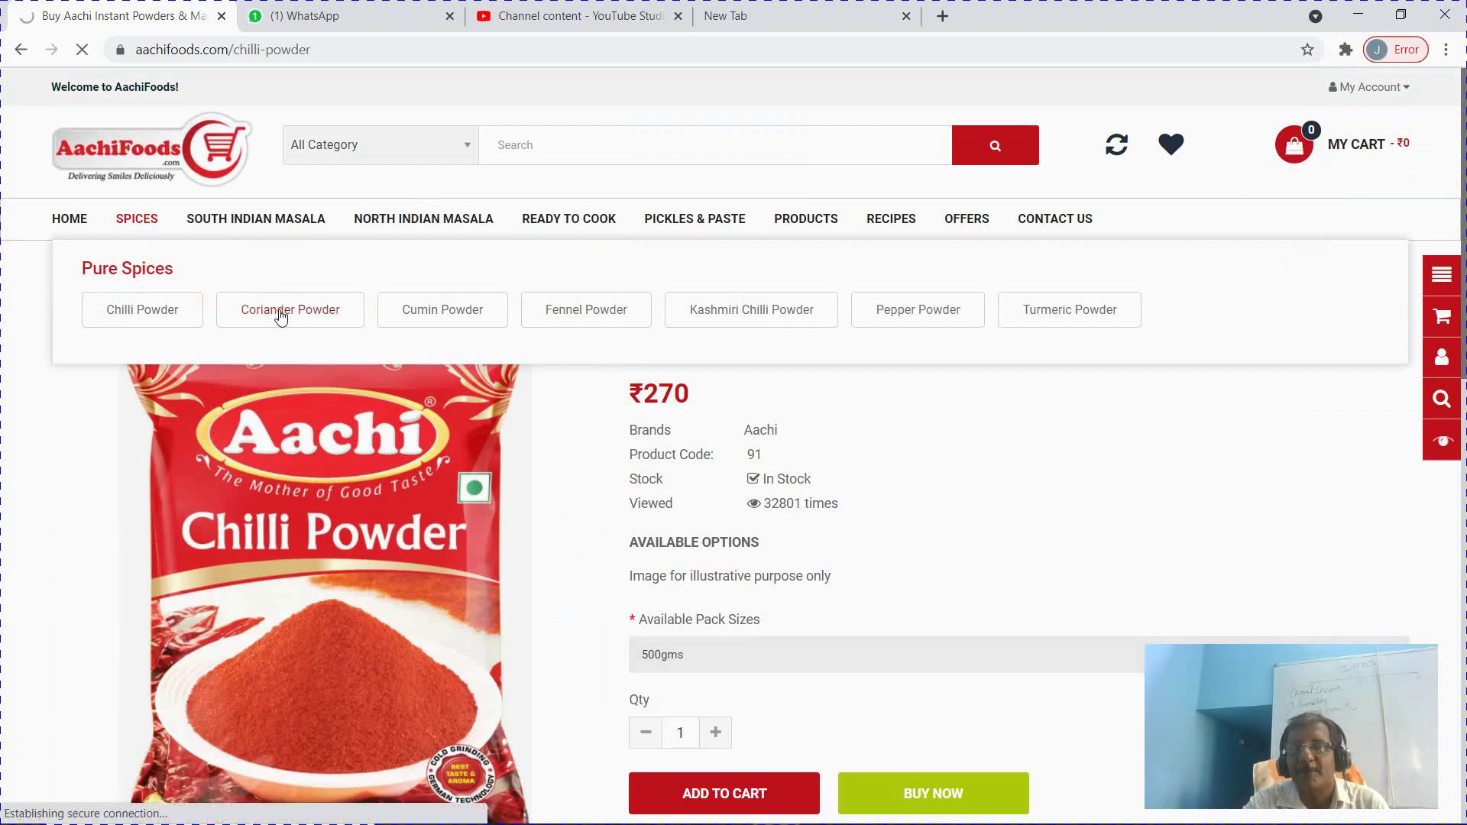
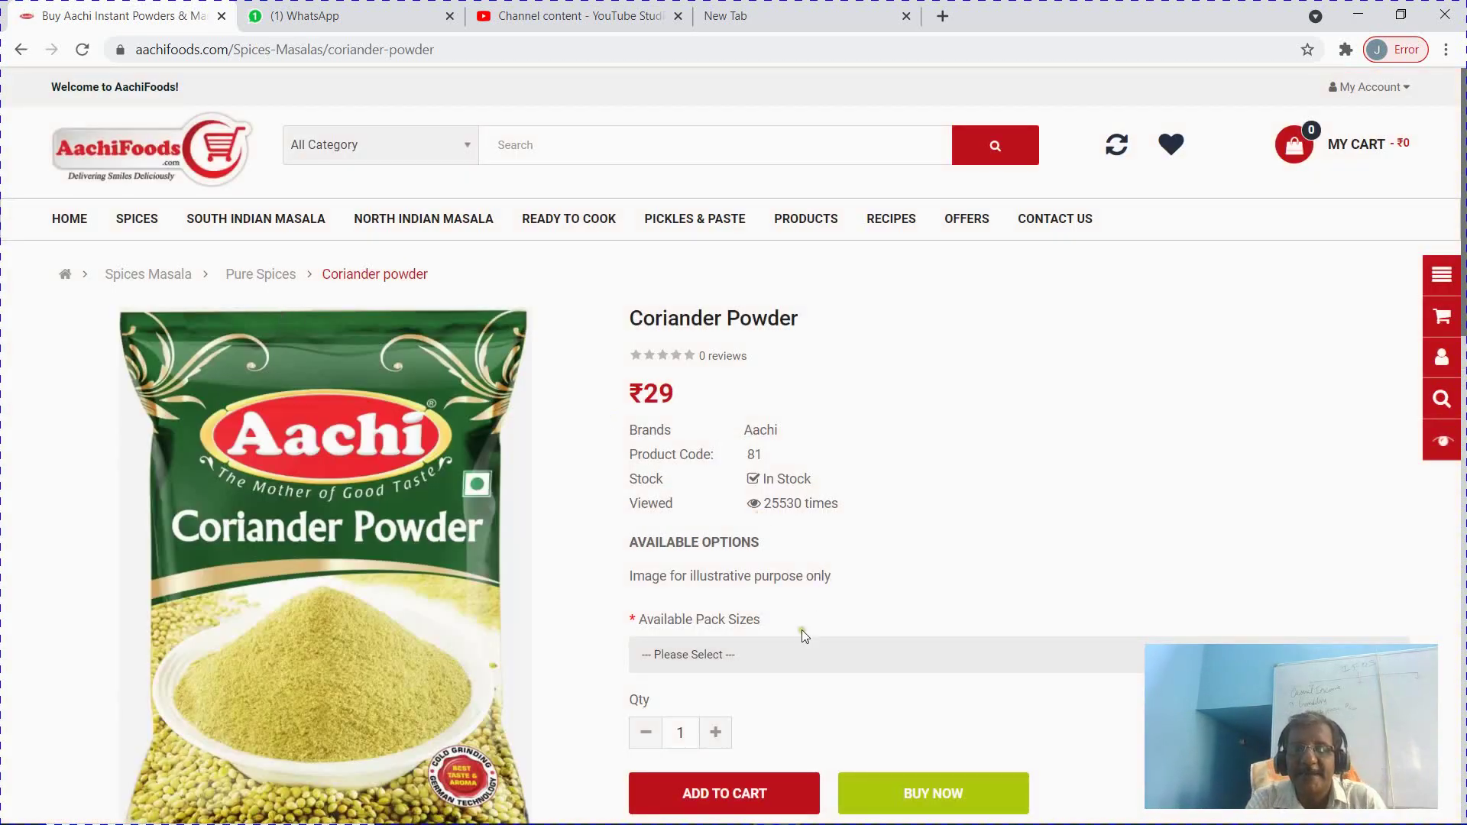
# Choose the 100gms Coriander Powder pack to confirm its ₹29 price, then return to TallyPrime
pyautogui.click(772, 657)
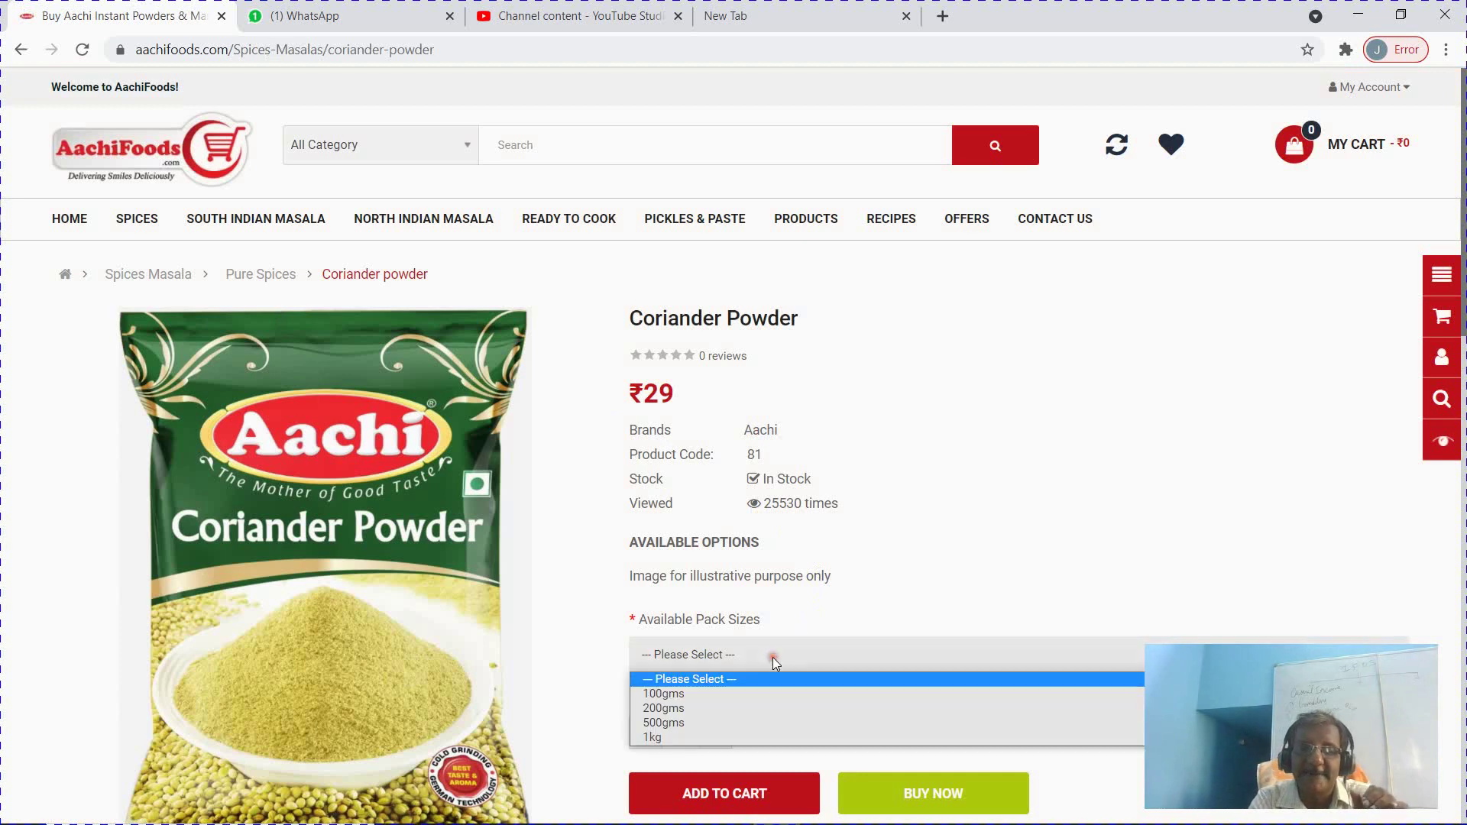
pyautogui.click(732, 695)
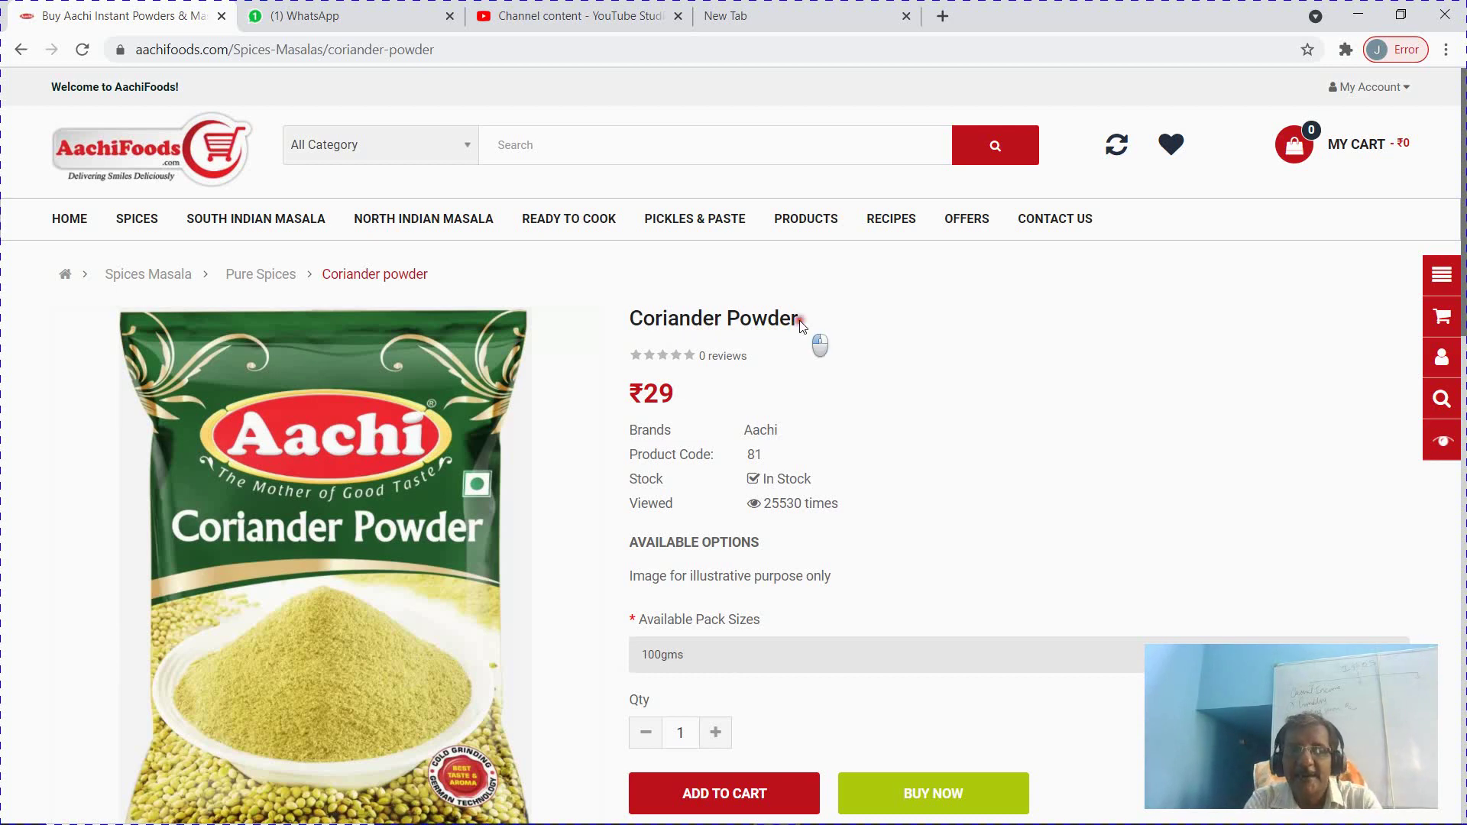
pyautogui.moveTo(811, 333); pyautogui.dragTo(592, 318)
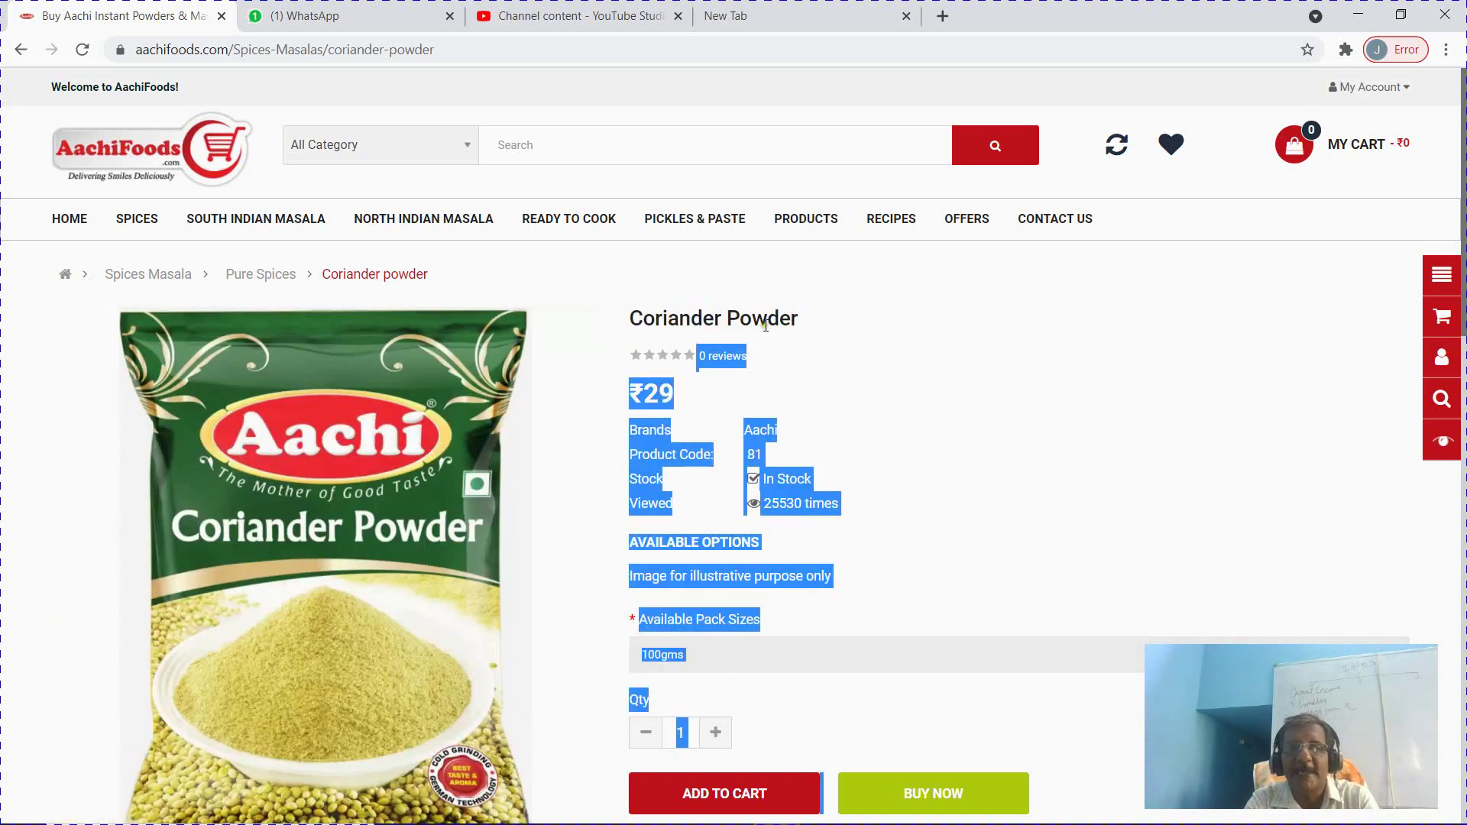
pyautogui.click(917, 354)
pyautogui.hotkey('alt', 'Tab')
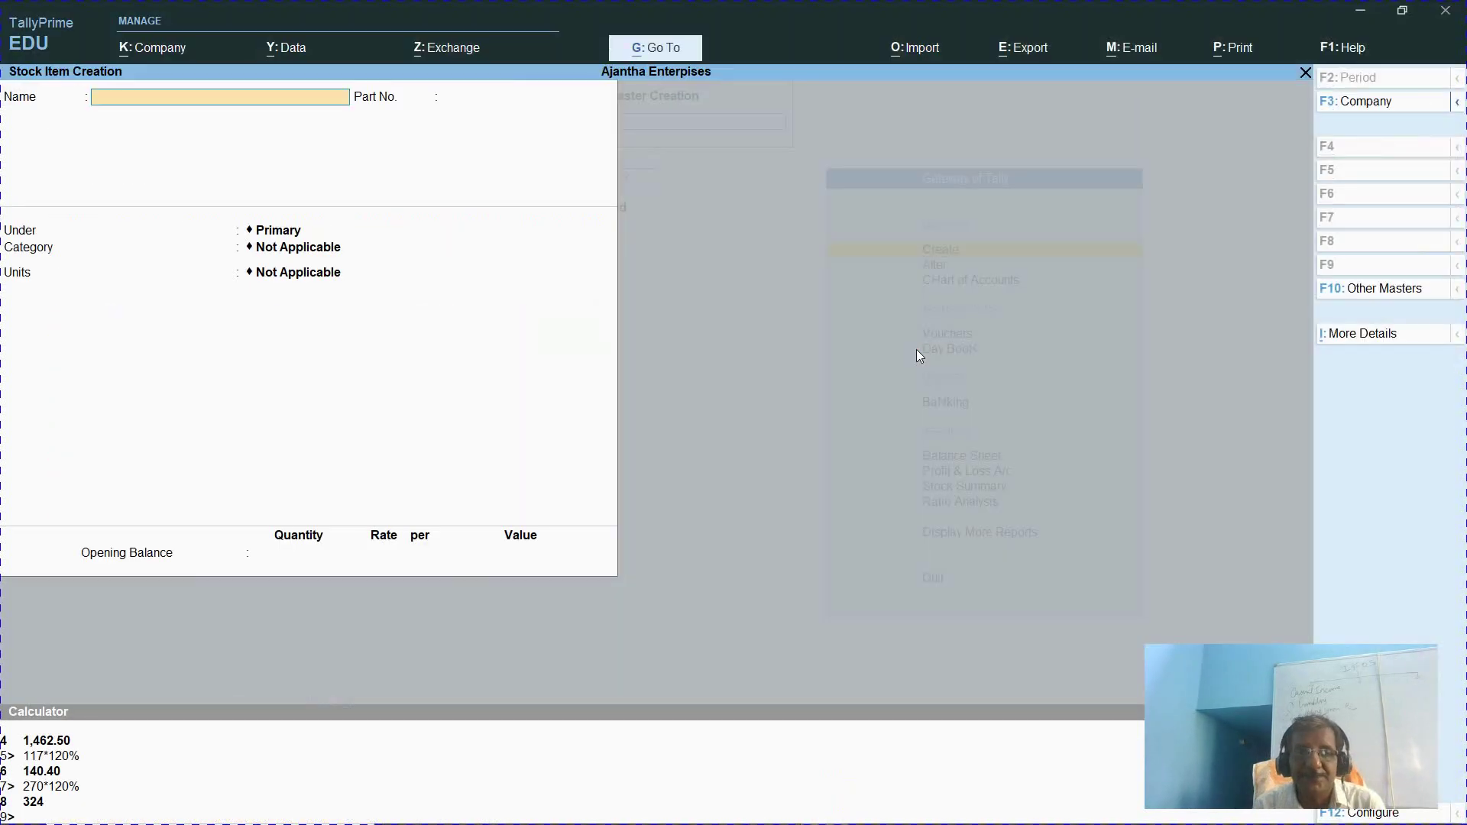
# Name the new stock item 'Coriander Powder - 100g' with part number 104
pyautogui.write('Corian')
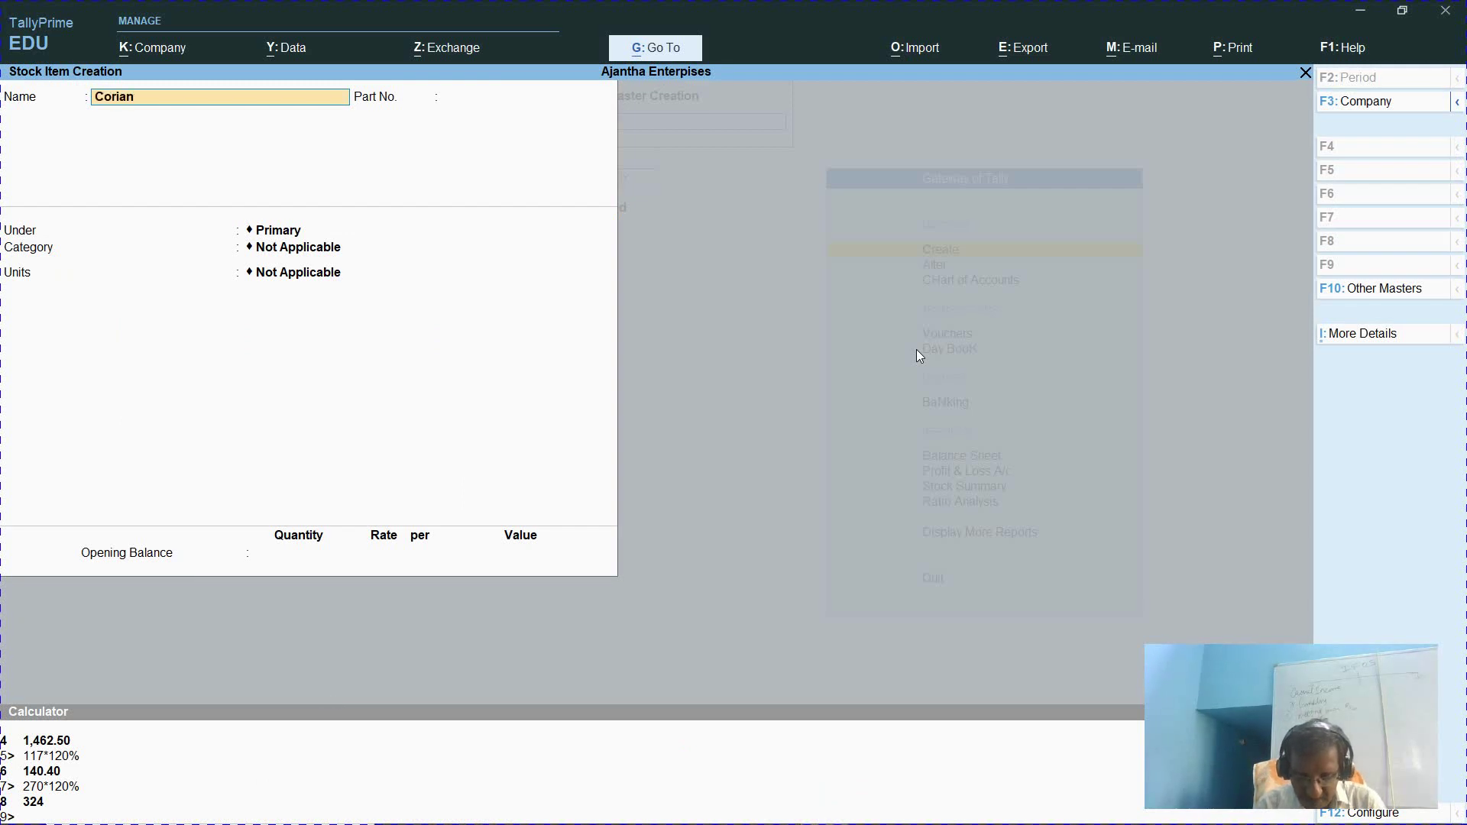
pyautogui.write('der Powe')
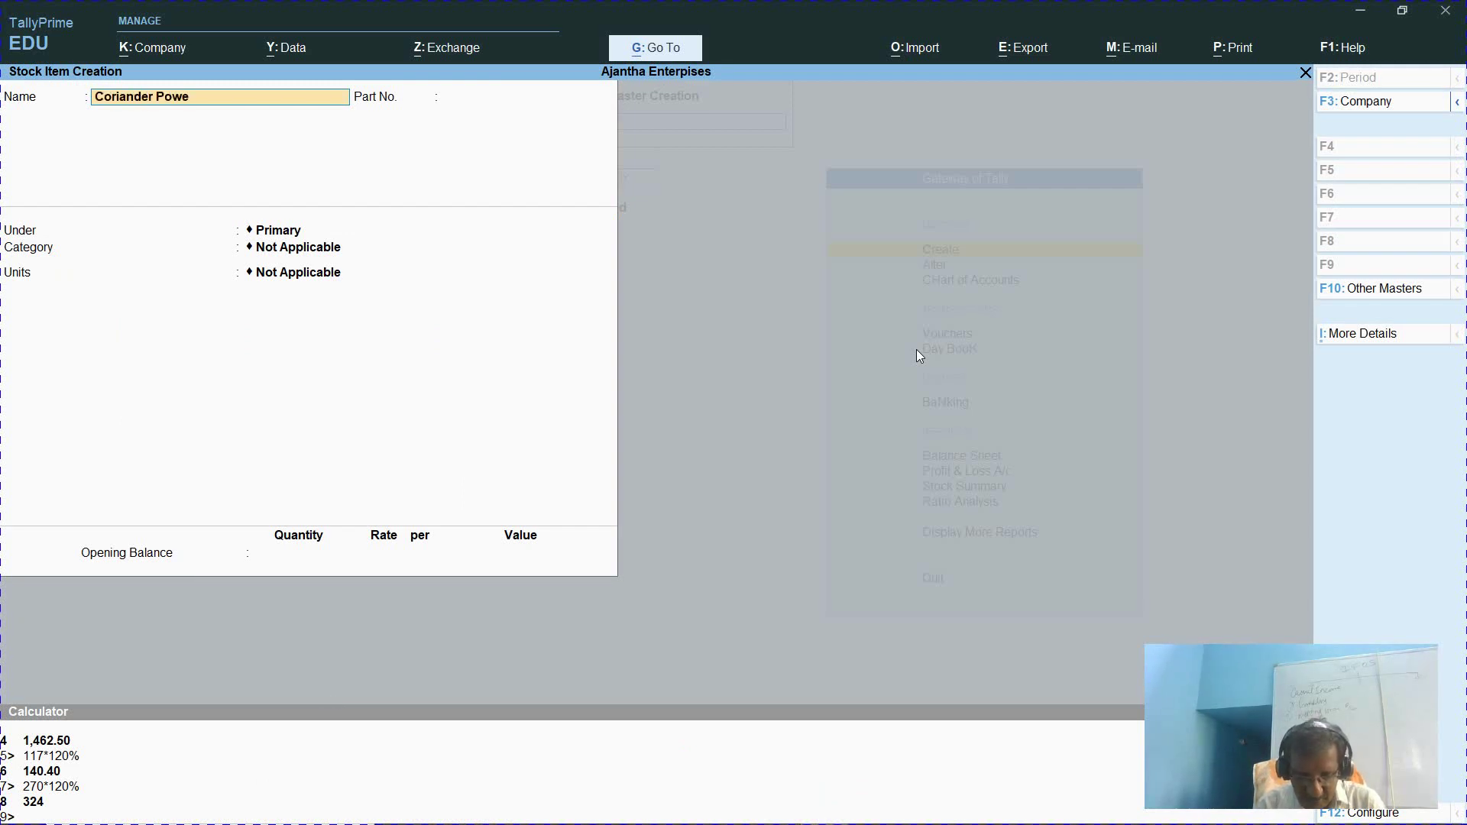
pyautogui.write('der')
pyautogui.press('ctrl')
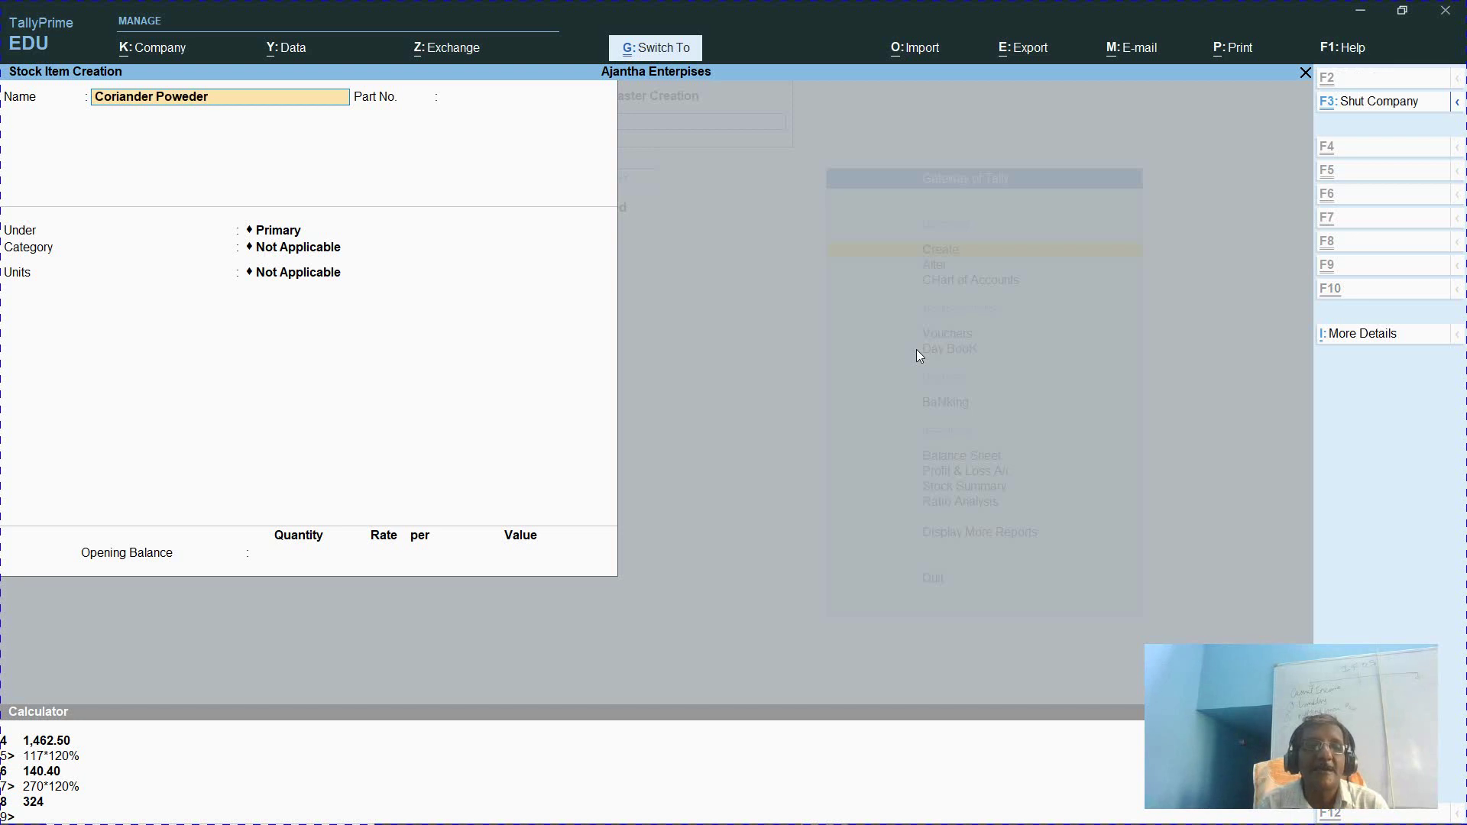
pyautogui.press('BackSpace')
pyautogui.press('BackSpace')
pyautogui.press('BackSpace')
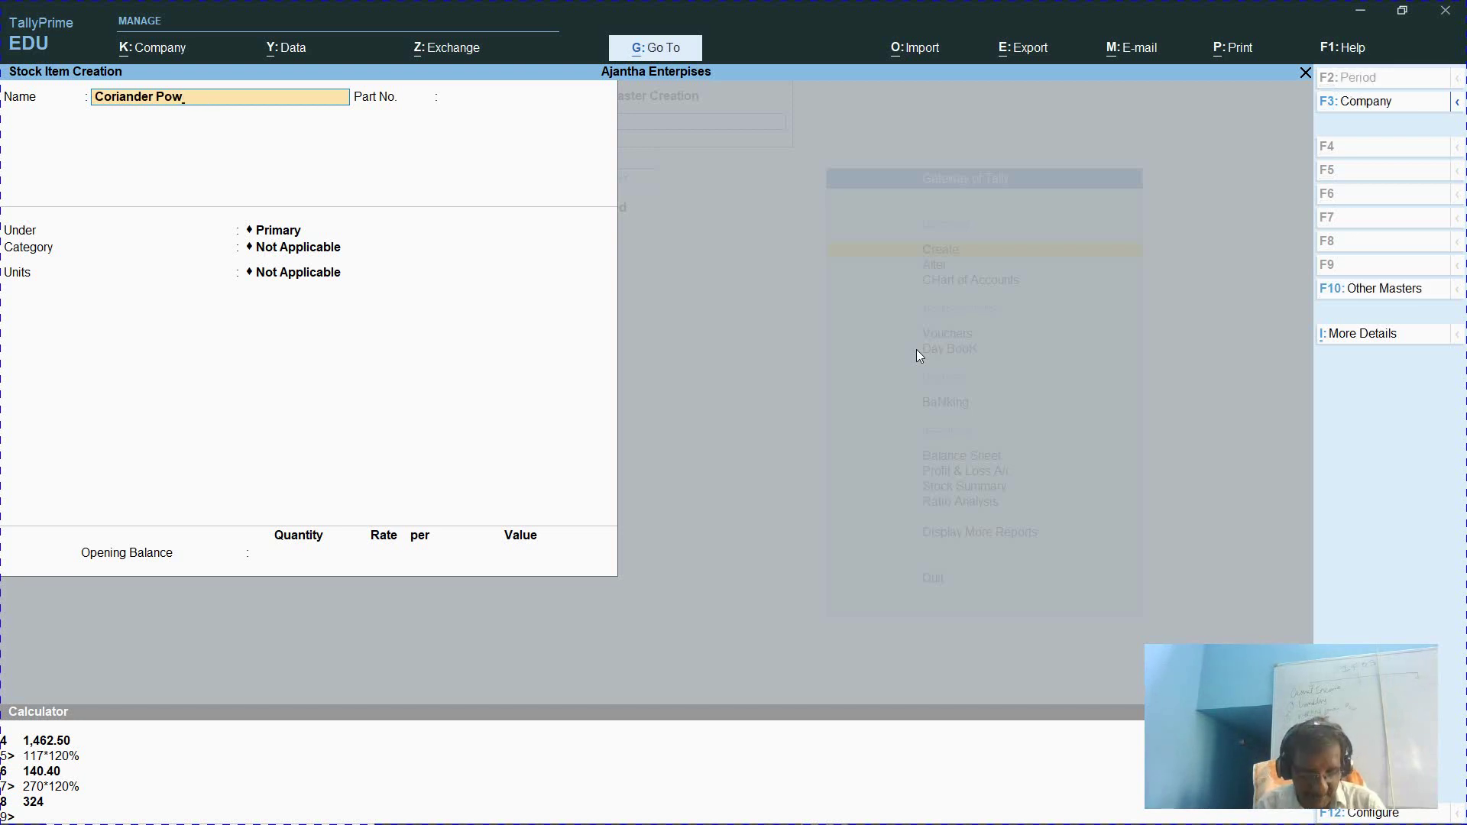
pyautogui.write('der')
pyautogui.press('ctrl')
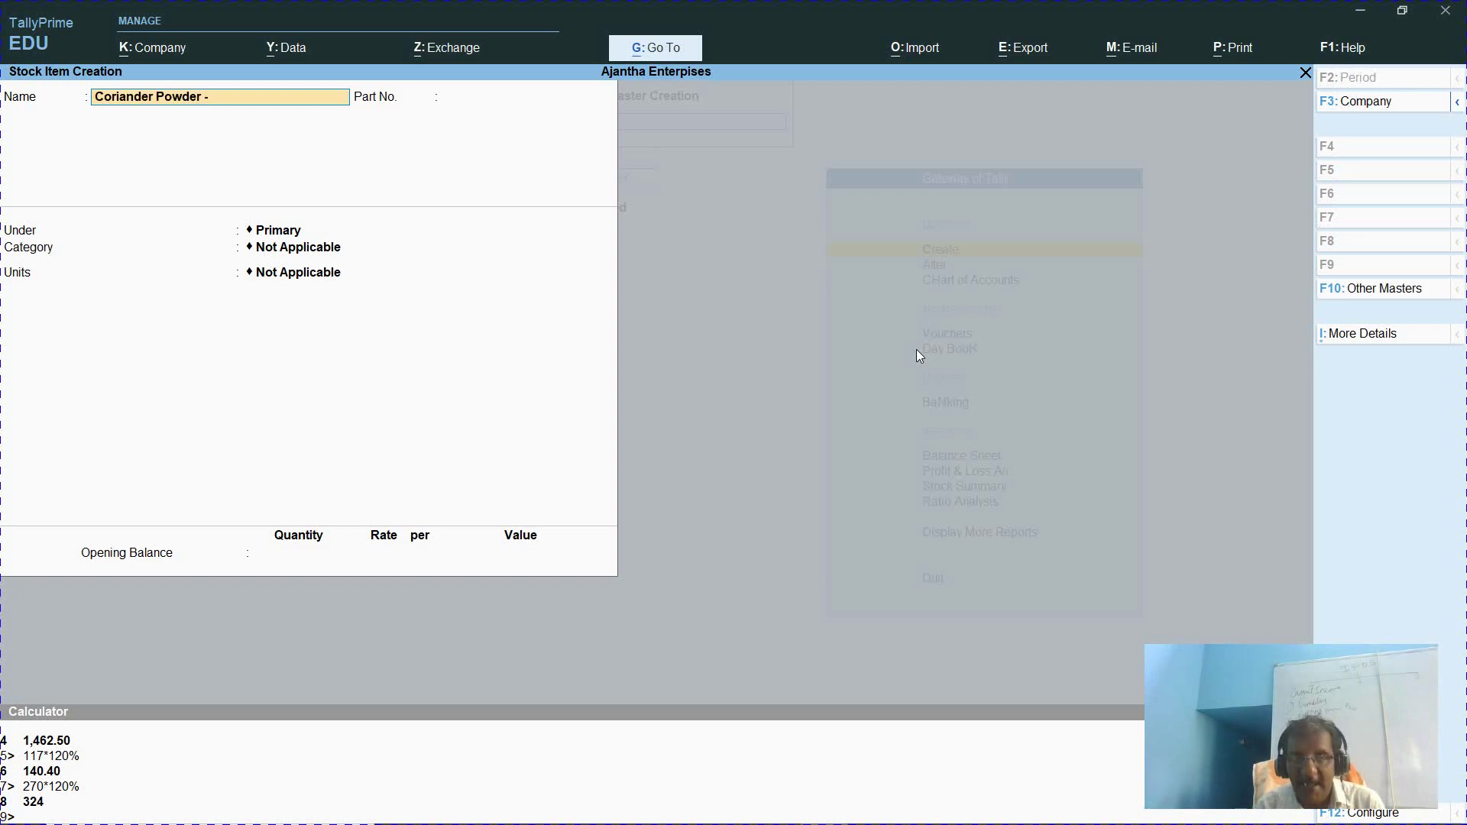
pyautogui.write('r - 100')
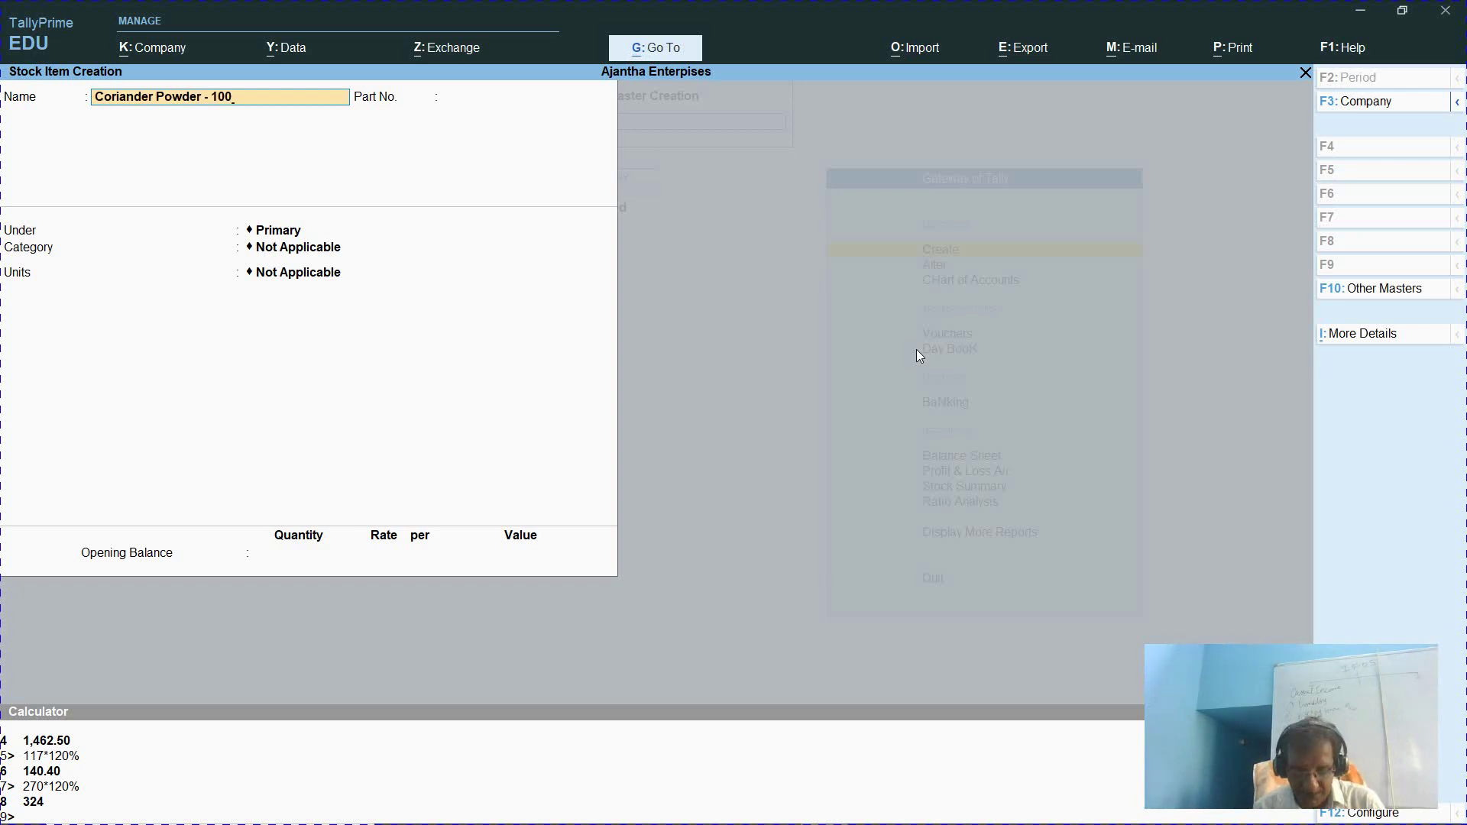
pyautogui.write('g')
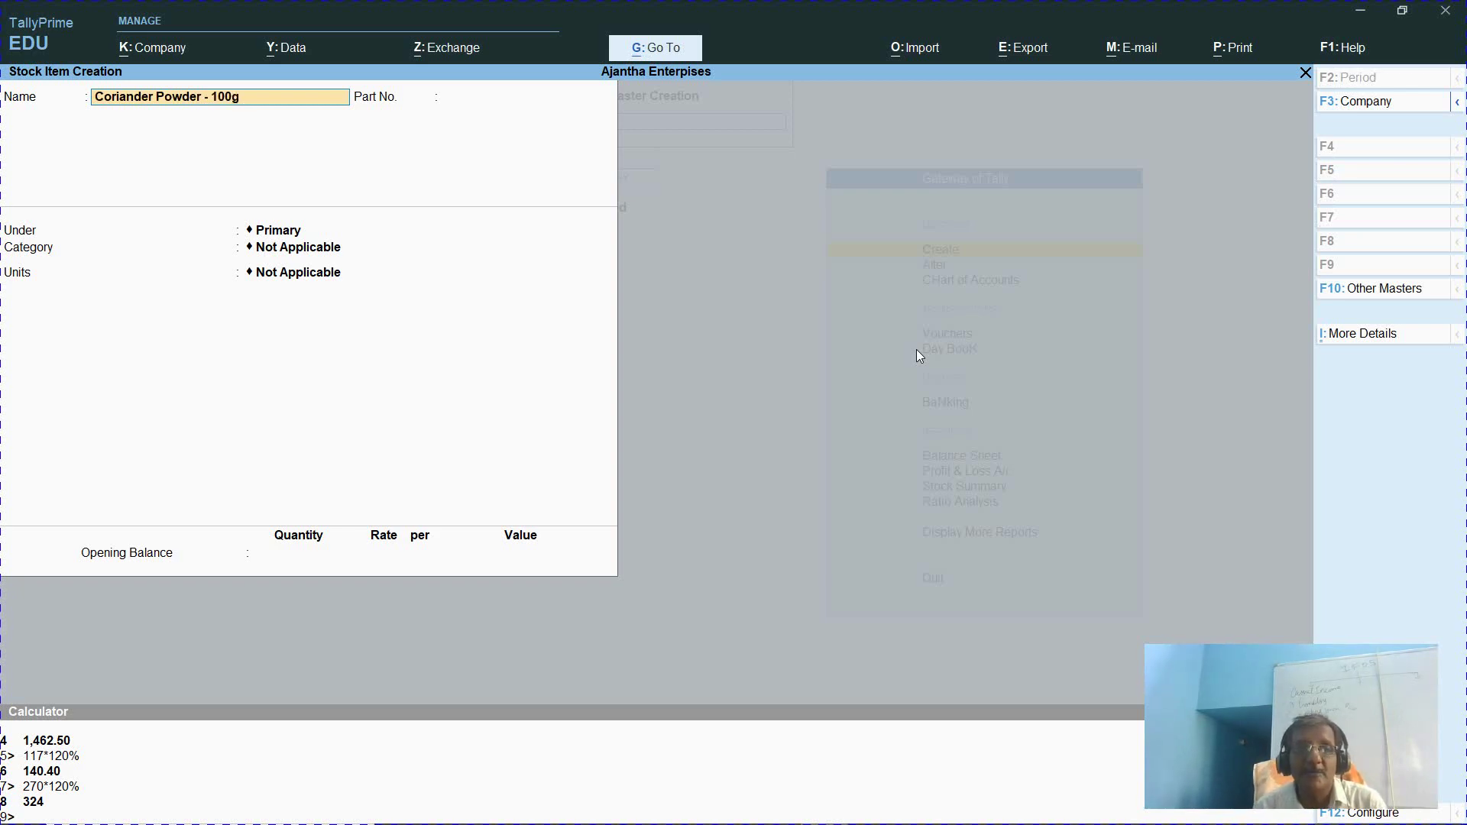
pyautogui.press('Return')
pyautogui.write('104')
pyautogui.press('Return')
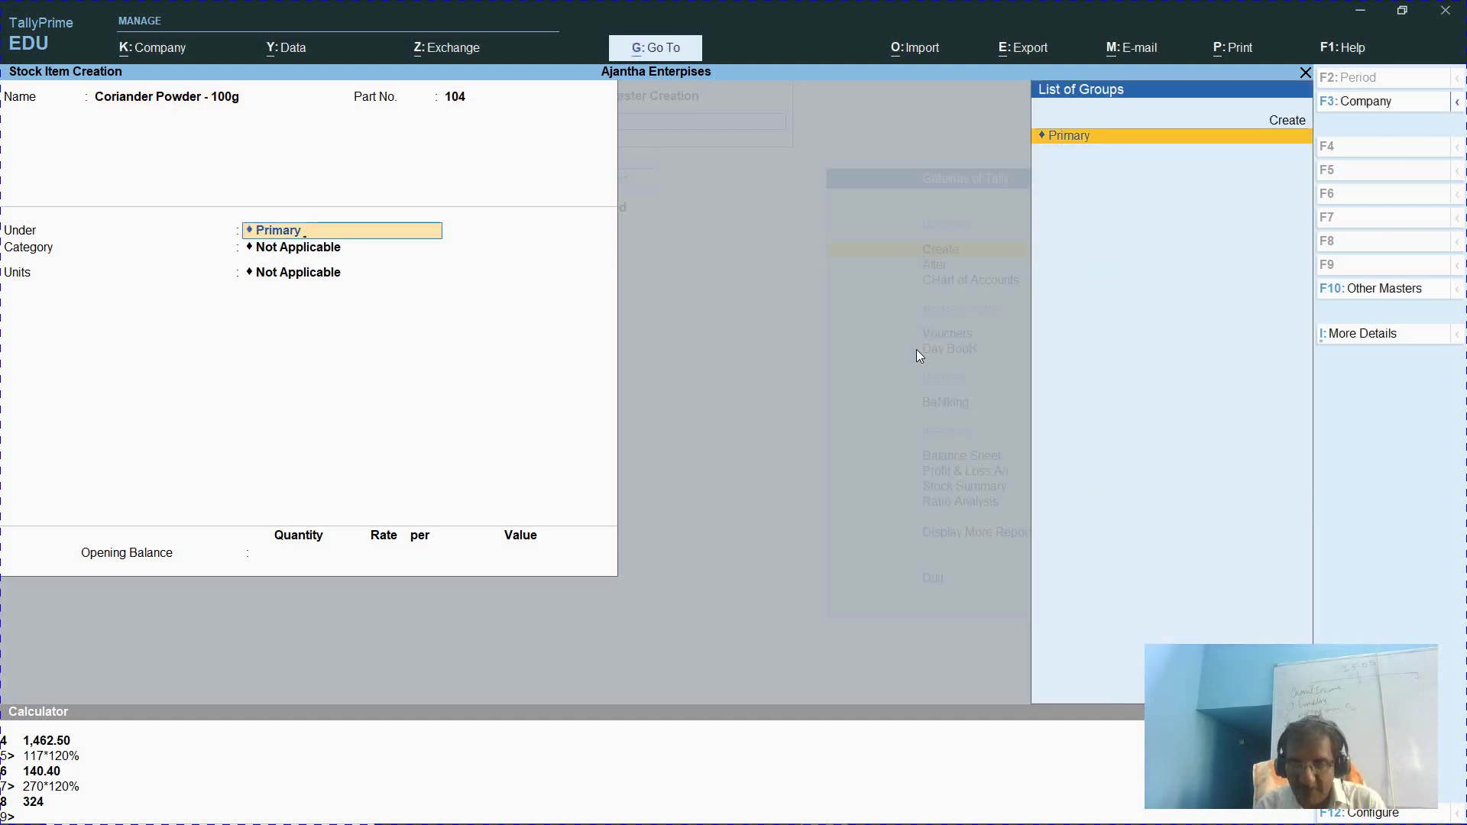
# Place it under group Spices and category Pure Spices, in nos., with standard rates enabled
pyautogui.press('BackSpace')
pyautogui.write('sp')
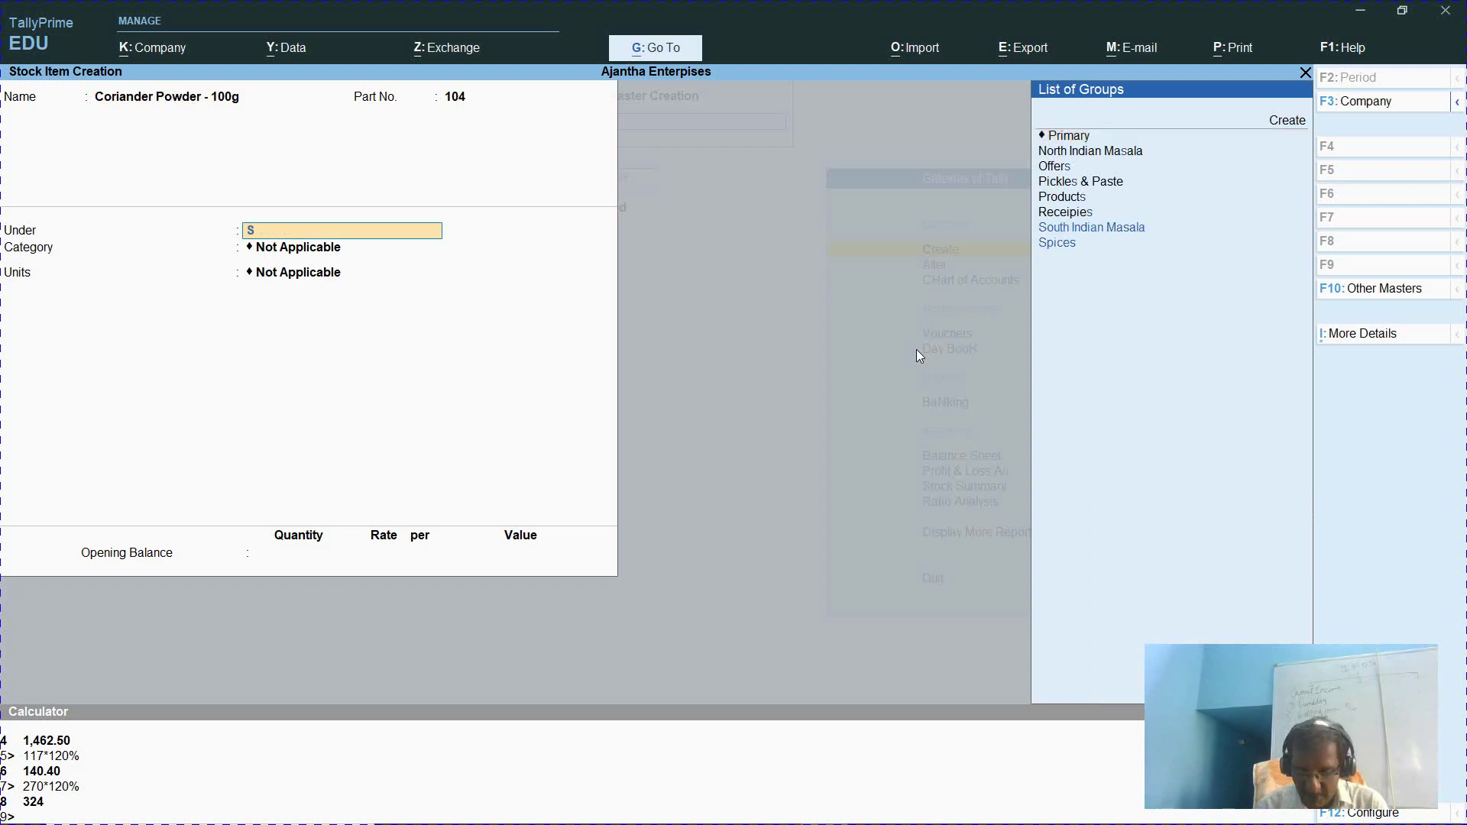
pyautogui.press('Return')
pyautogui.write('pure')
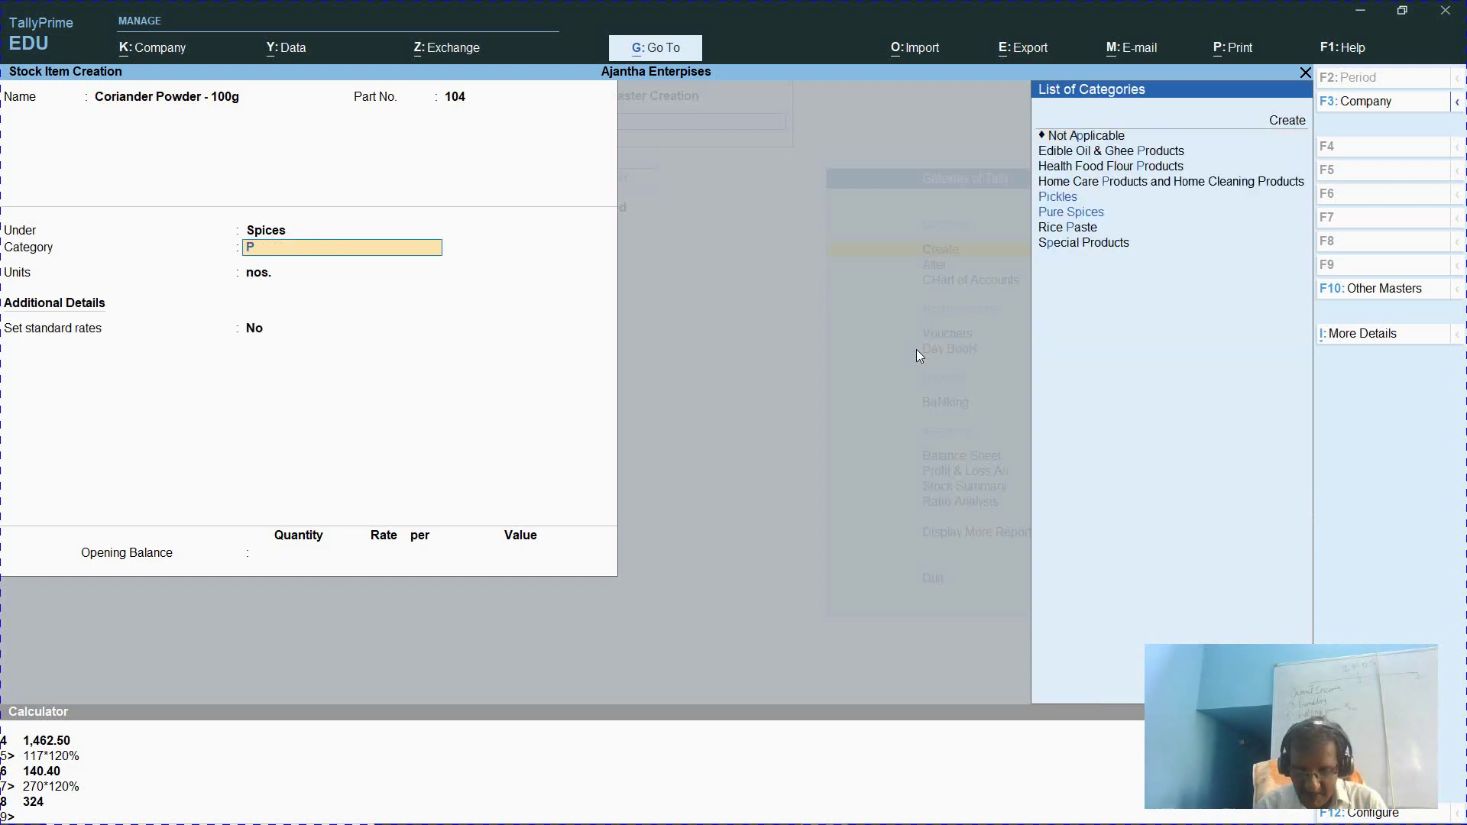
pyautogui.press('Return')
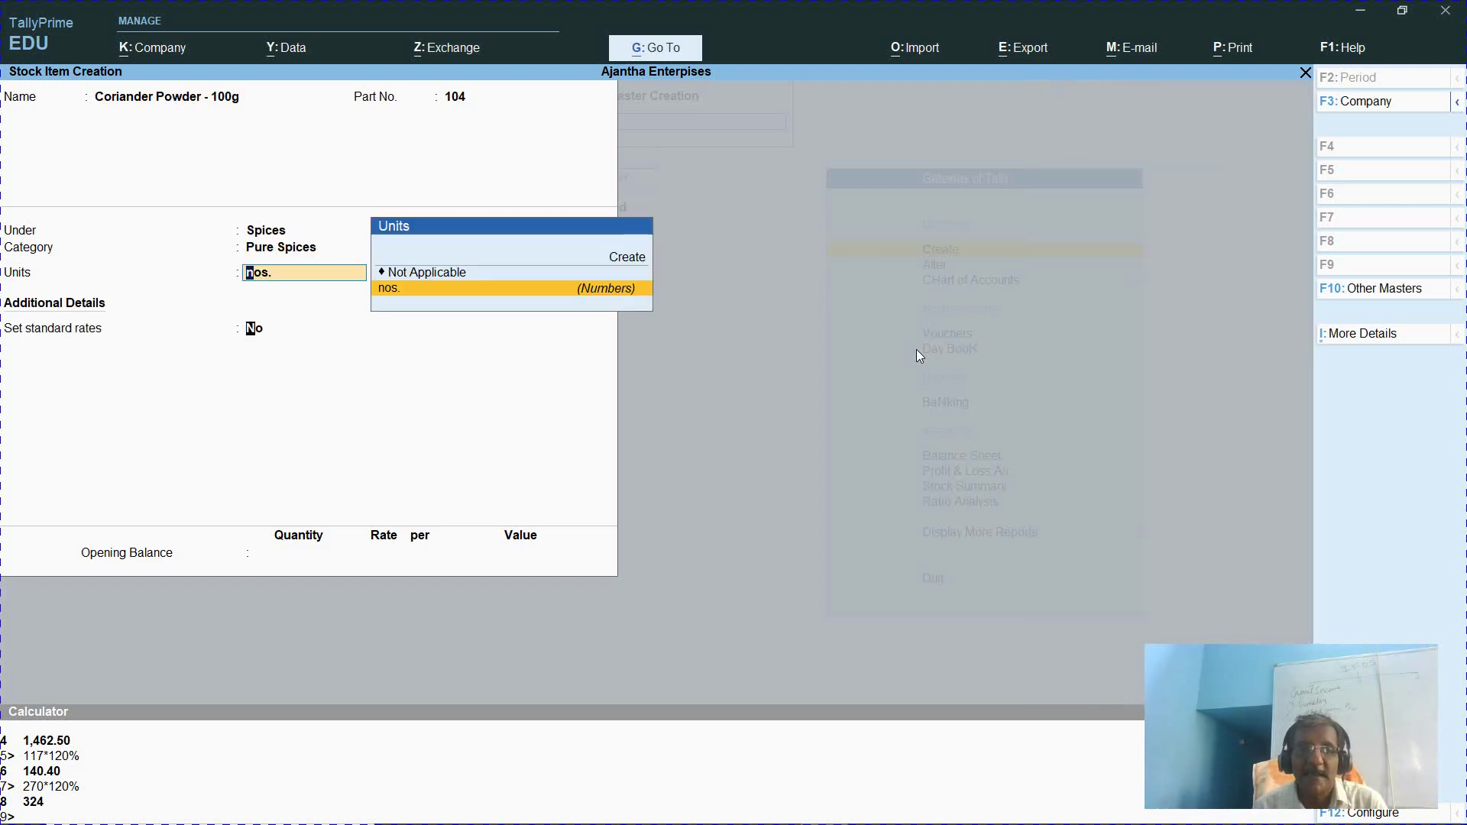
pyautogui.press('Return')
pyautogui.write('y')
pyautogui.press('Return')
pyautogui.press('Return')
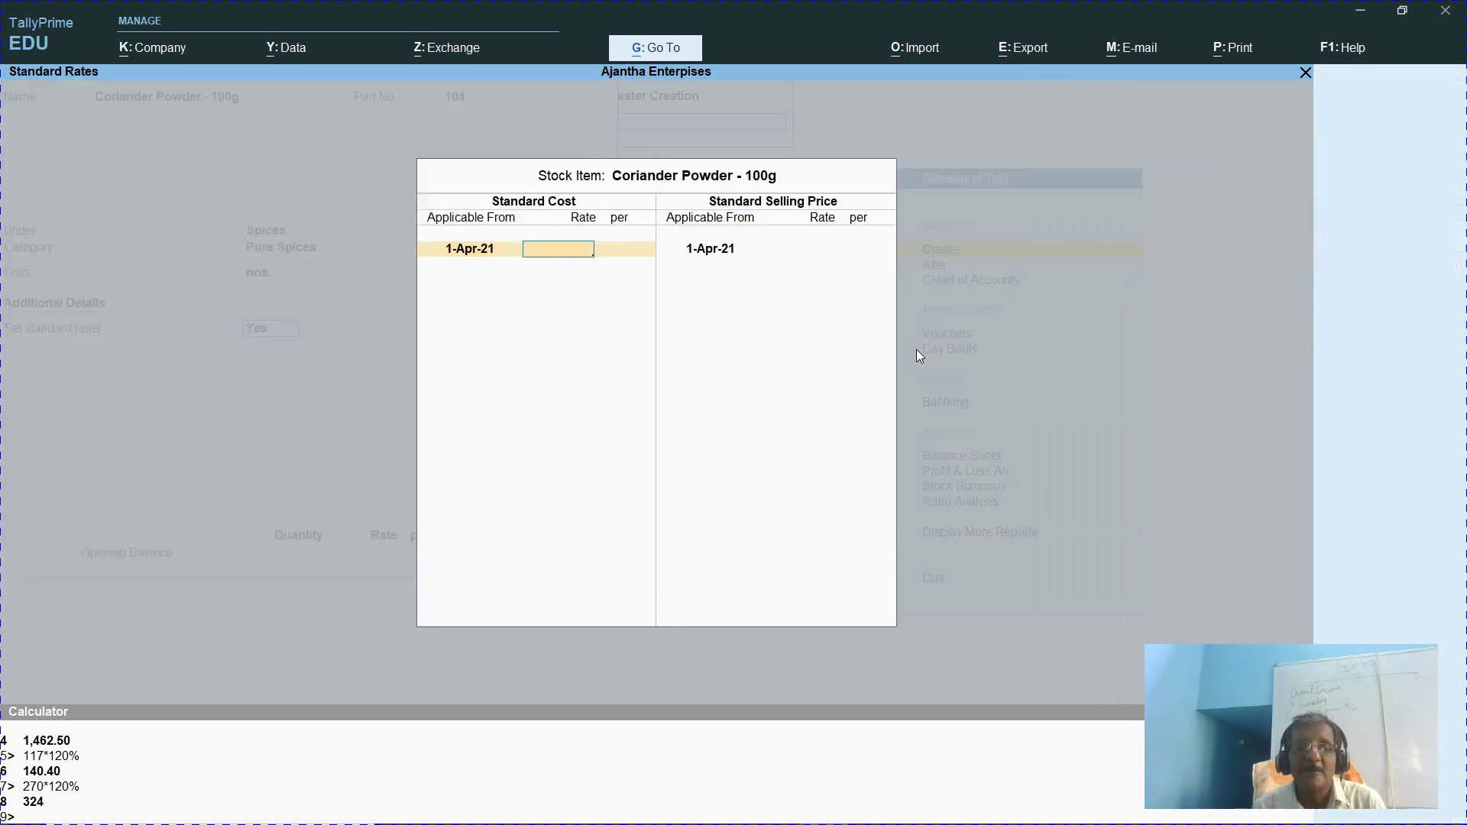
# Enter a standard cost of 29 and calculate 29×120% for the selling rate
pyautogui.hotkey('alt', 'Tab')
pyautogui.hotkey('alt', 'Tab')
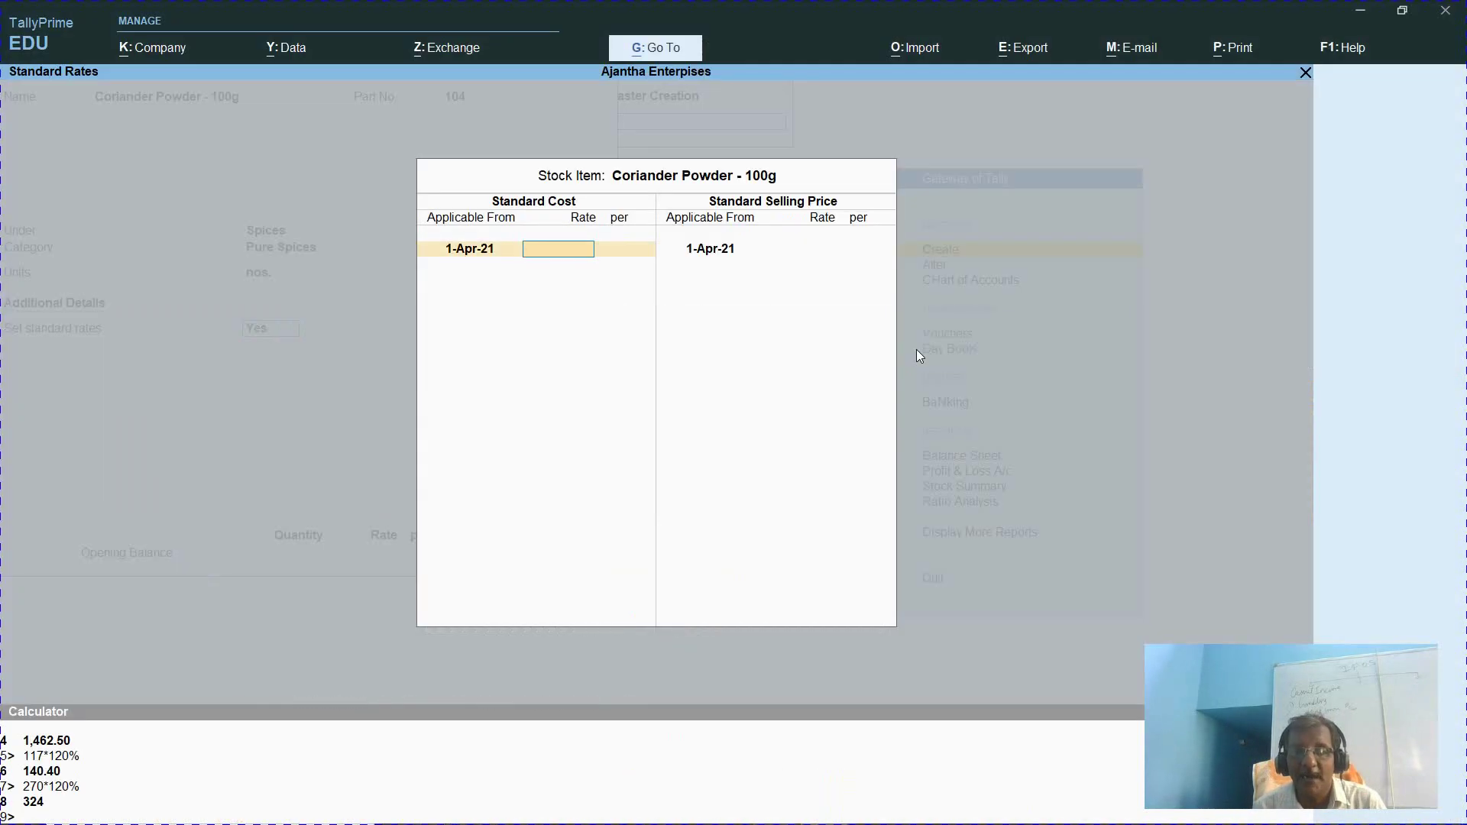
pyautogui.write('29')
pyautogui.press('Return')
pyautogui.press('Return')
pyautogui.press('Return')
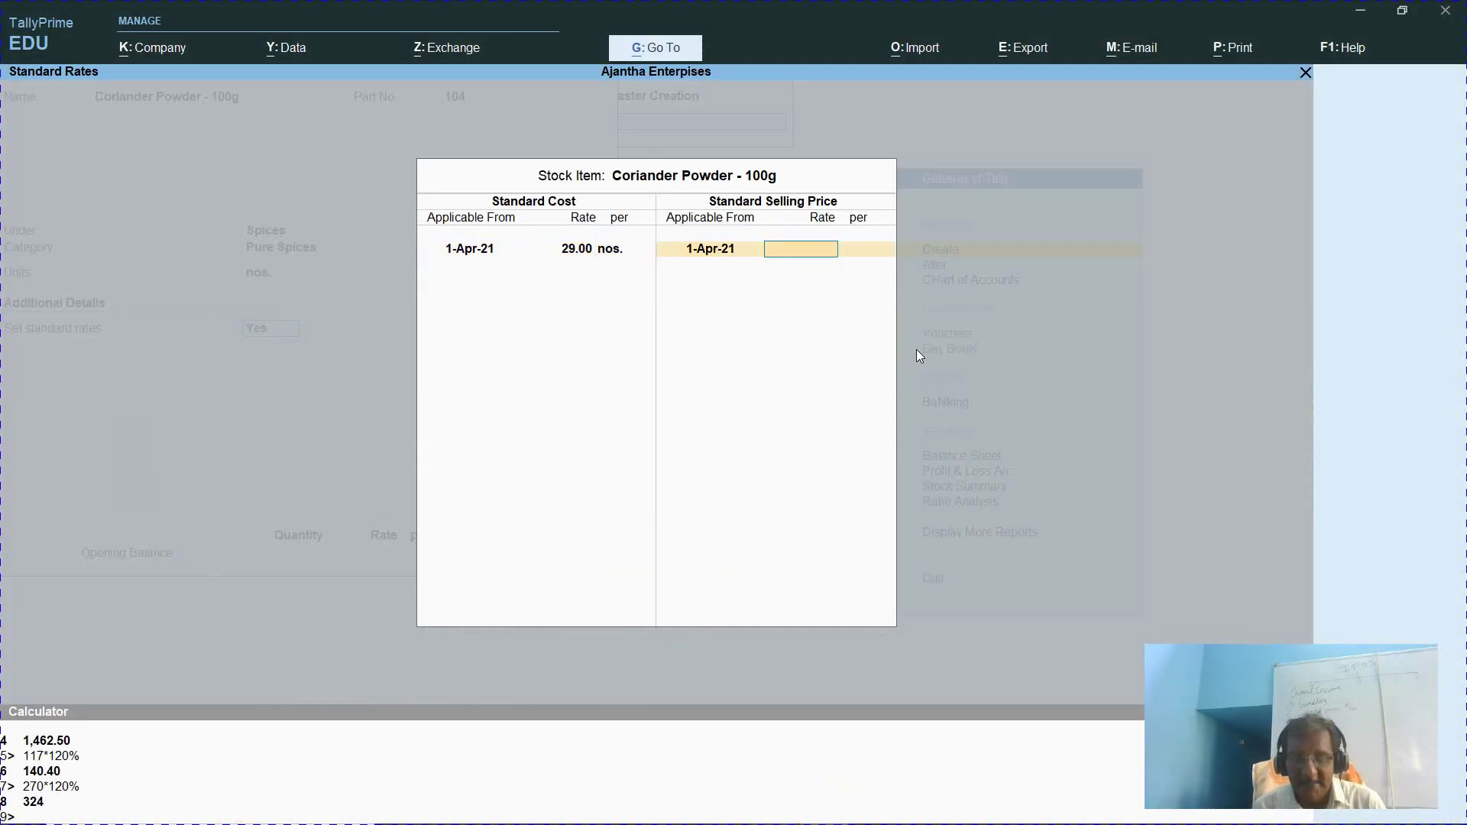
pyautogui.hotkey('ctrl', 'n')
pyautogui.write('29*')
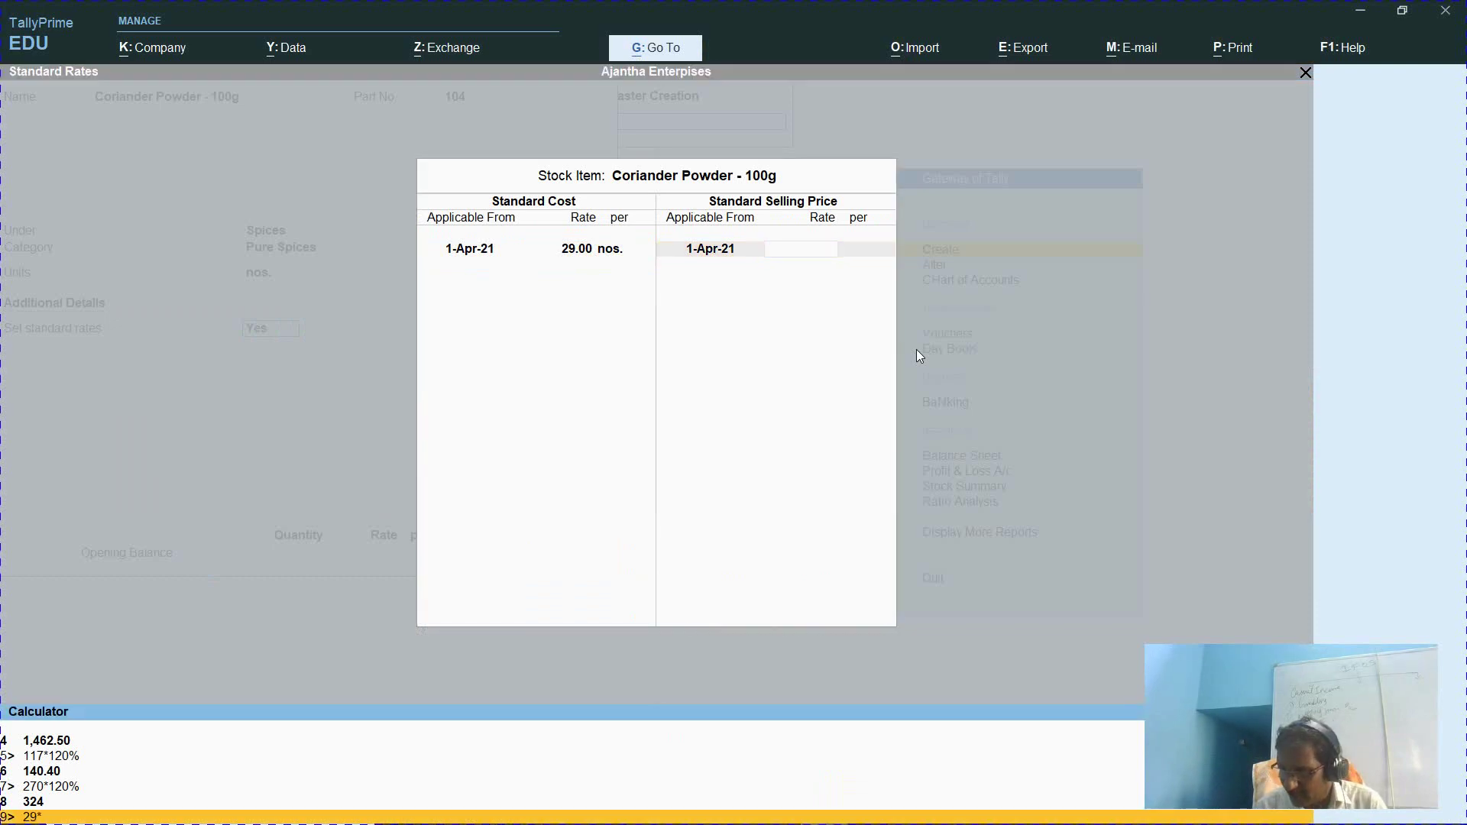
pyautogui.write('120%')
pyautogui.press('Return')
pyautogui.hotkey('ctrl', 'm')
pyautogui.press('Return')
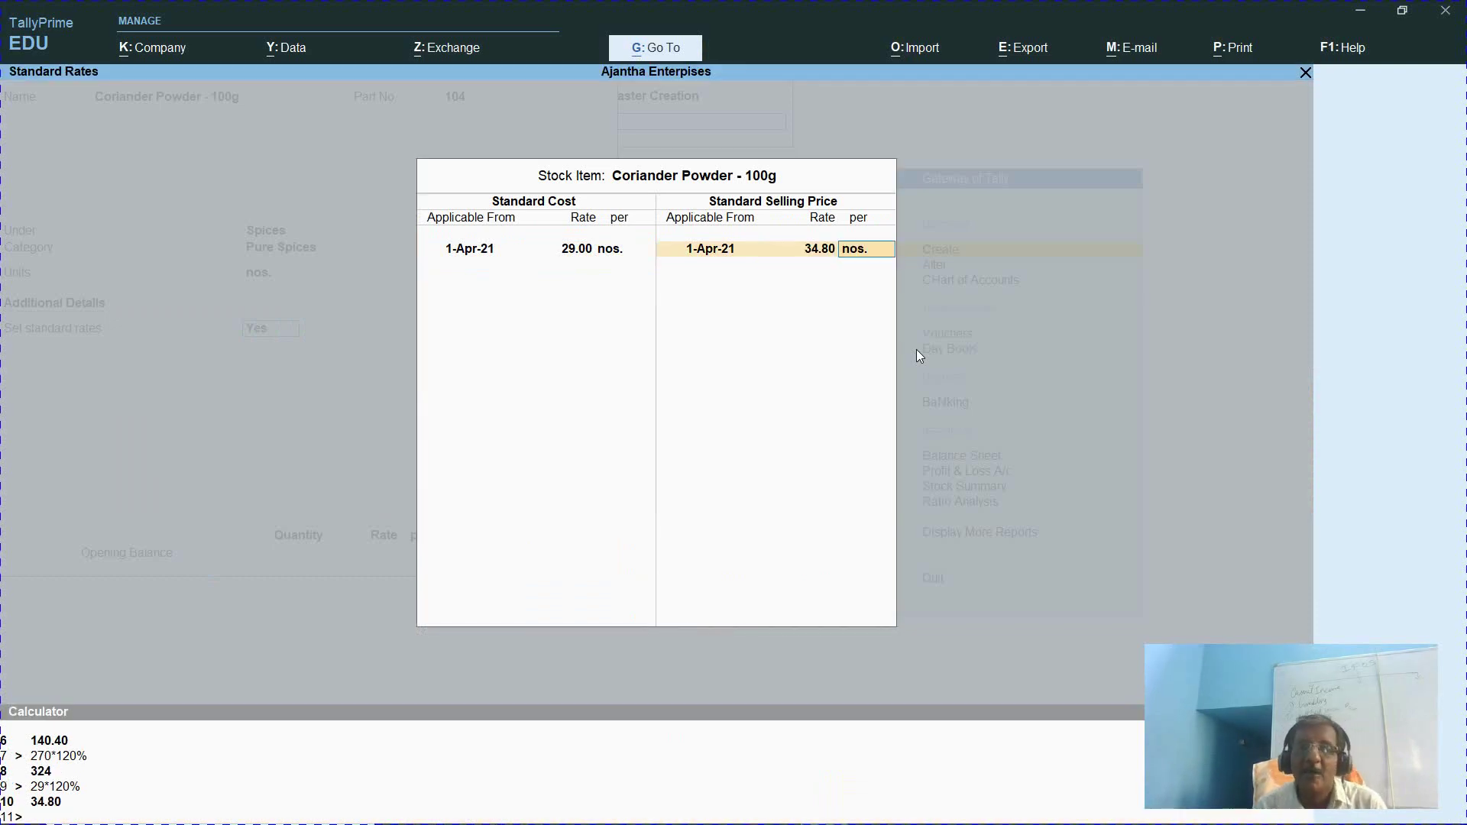
# Enter the rounded selling price and close standard rates, leaving the item ready to accept
pyautogui.press('BackSpace')
pyautogui.write('36')
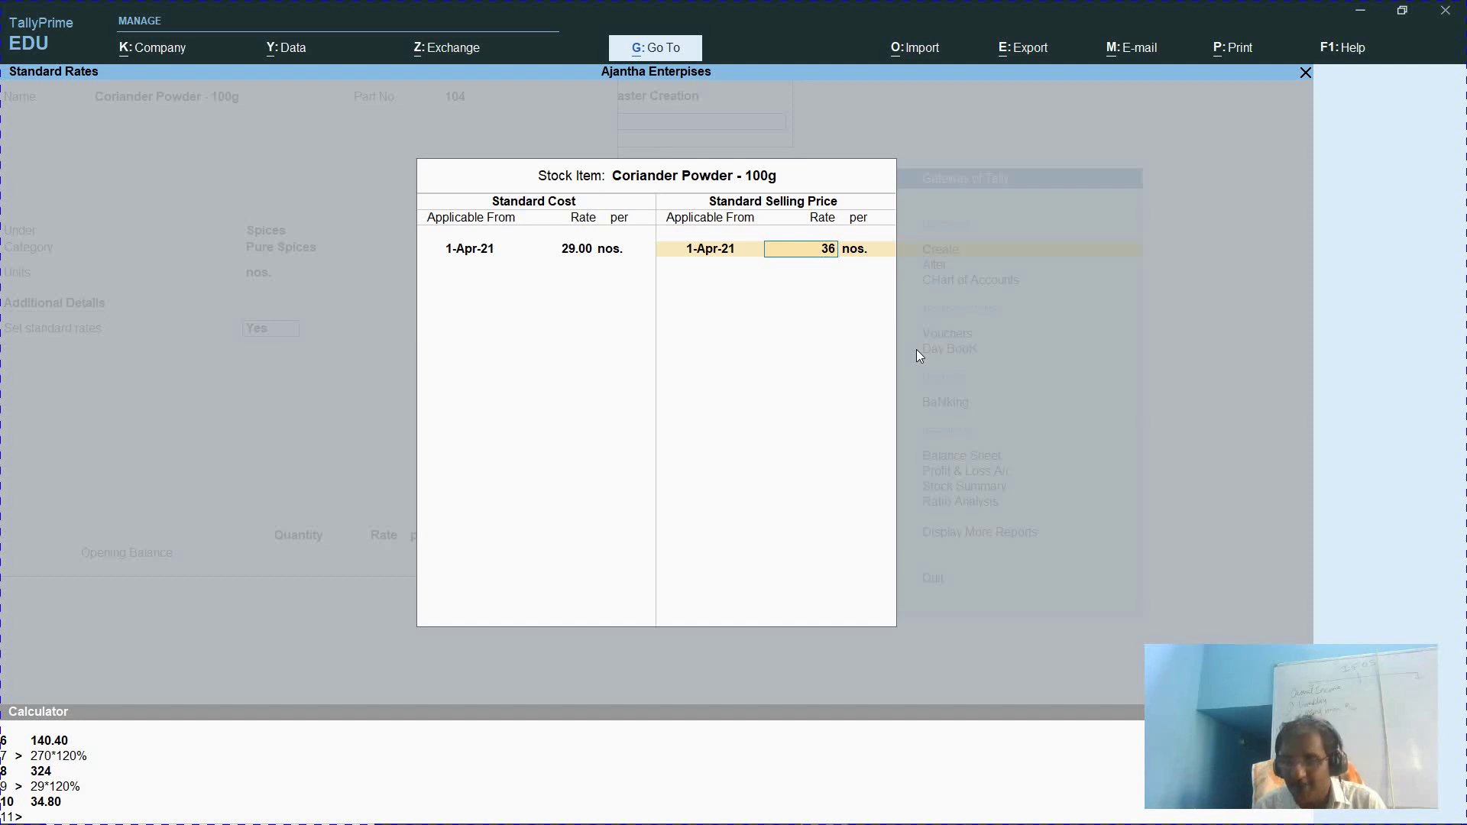
pyautogui.press('BackSpace')
pyautogui.press('BackSpace')
pyautogui.write('36')
pyautogui.press('Return')
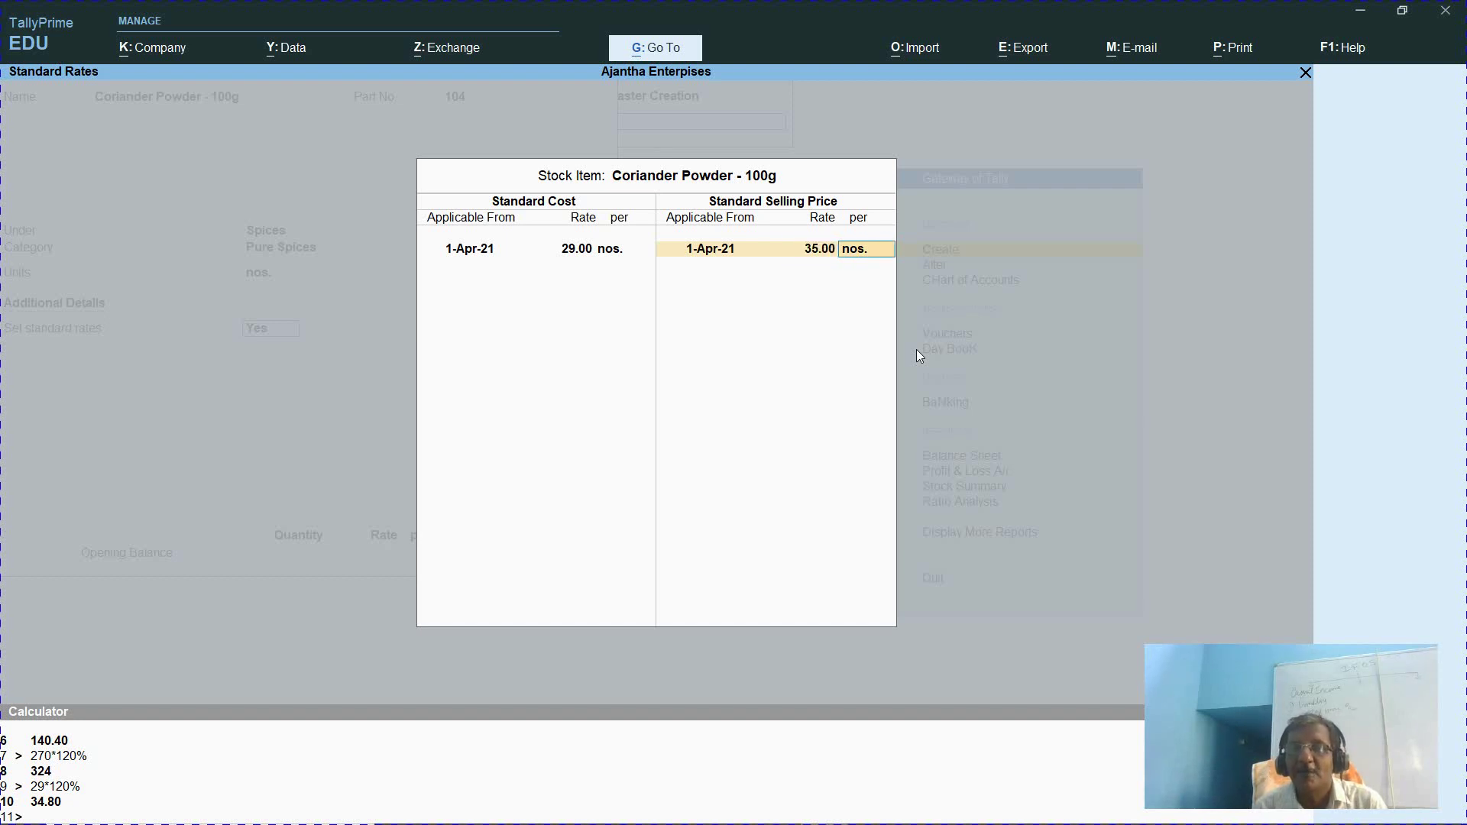
pyautogui.press('Return')
pyautogui.press('Return')
pyautogui.press('Return')
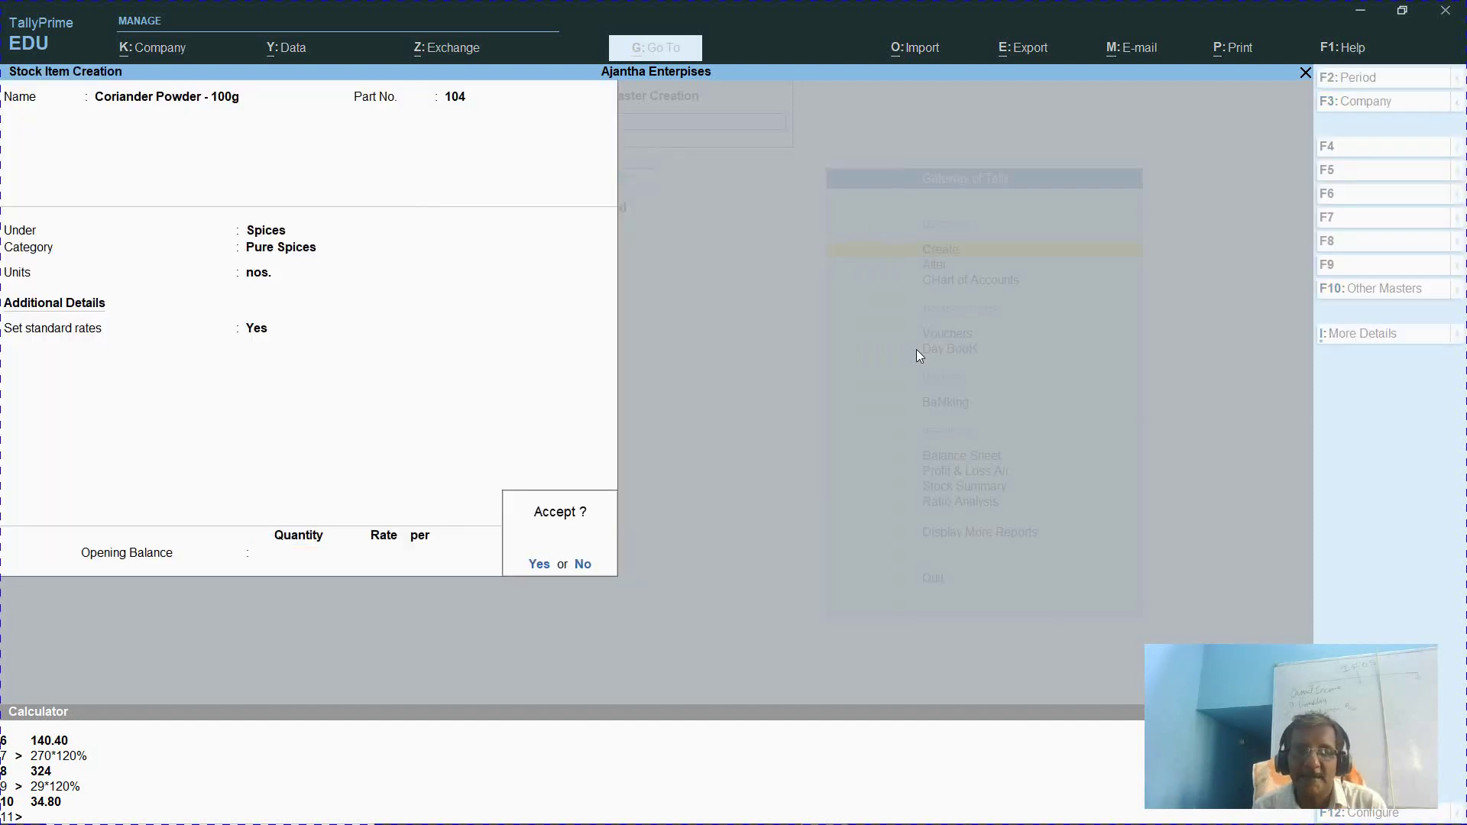
pyautogui.press('Return')
# Save the 100g item and enter 'coriander powder - 200g', part 105, Spices, Pure Spices, nos
pyautogui.write('coriander powder')
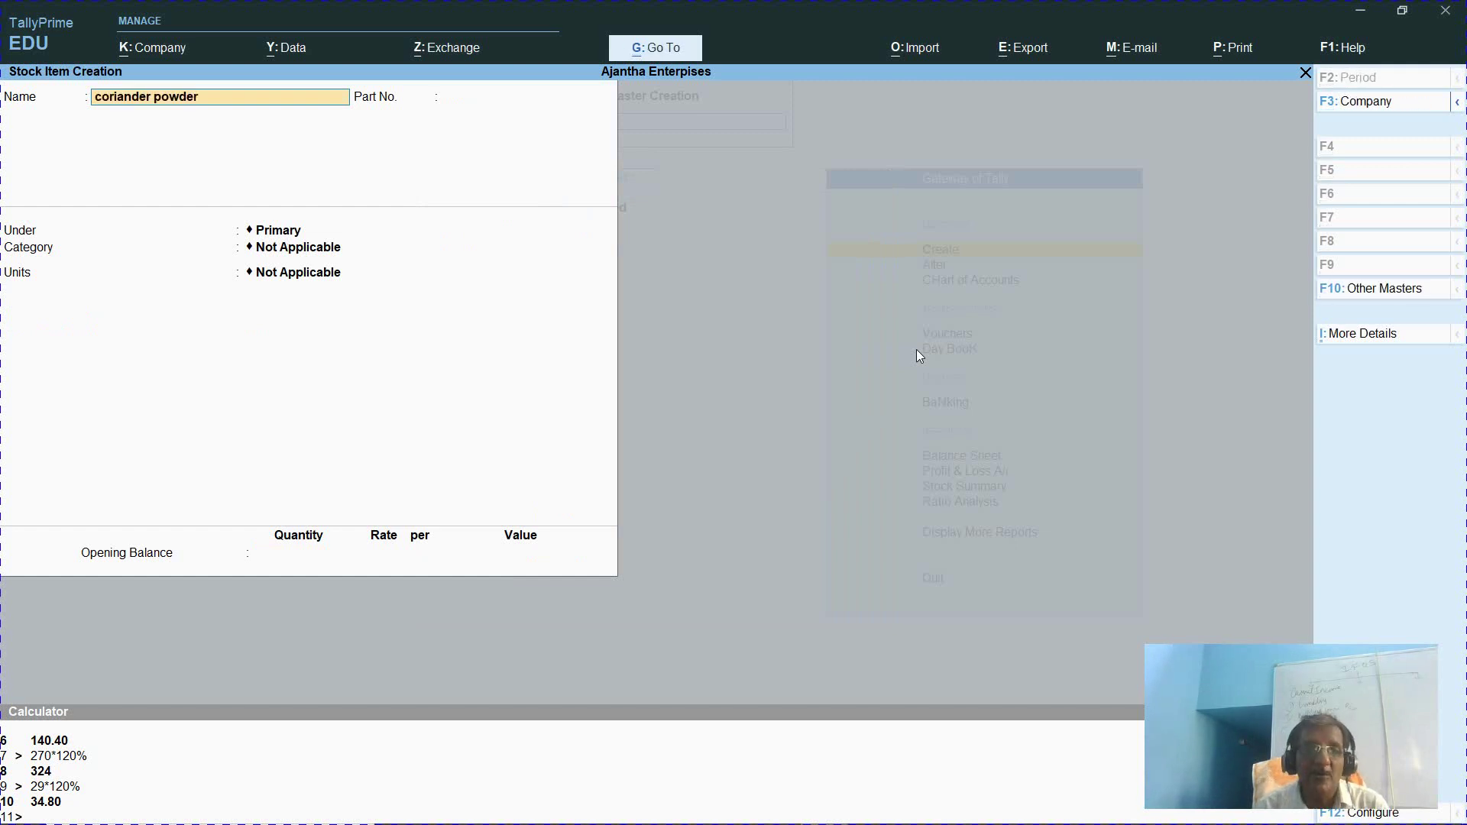
pyautogui.write('00g')
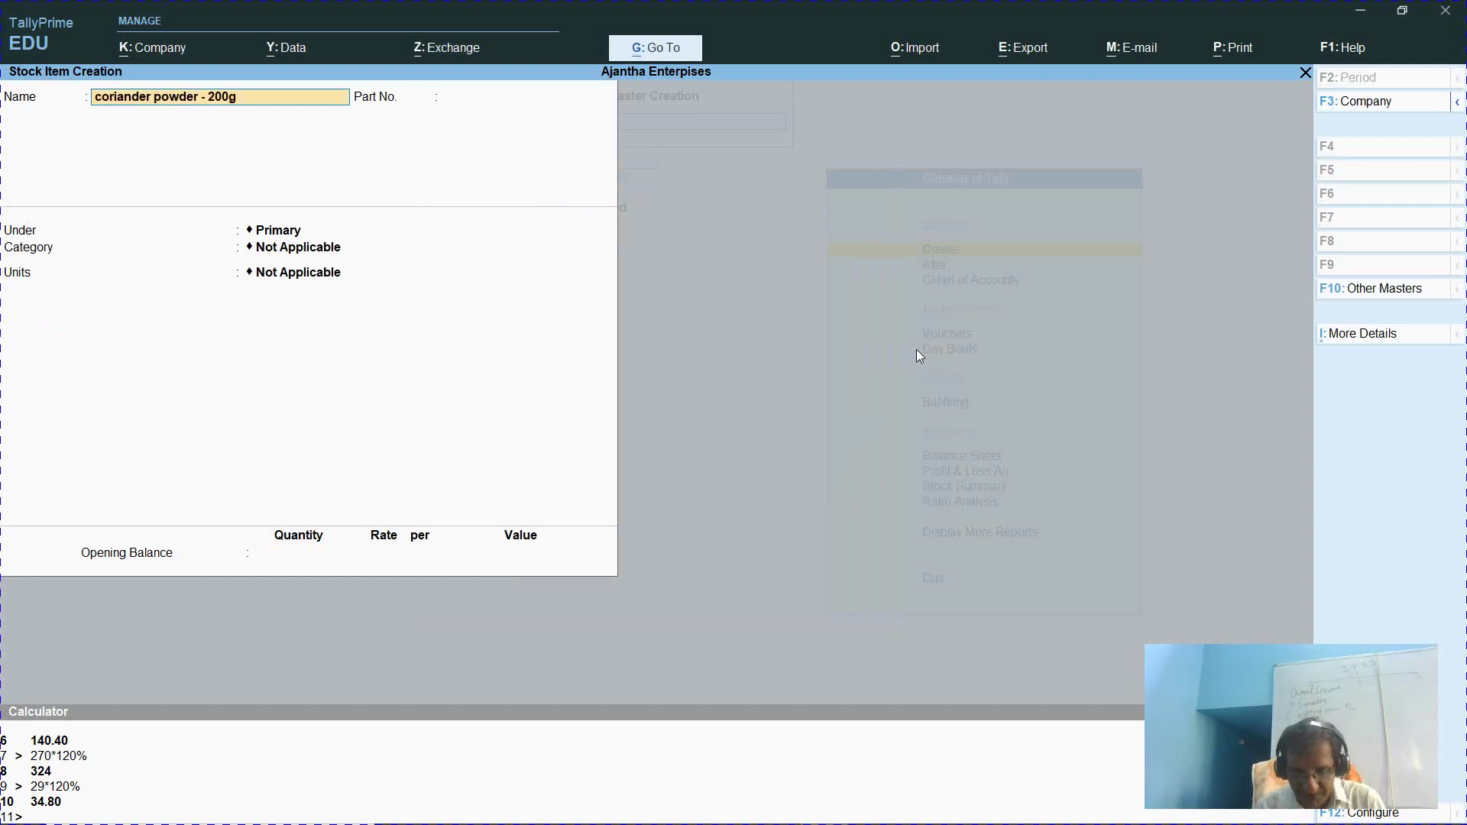
pyautogui.press('Return')
pyautogui.write('105')
pyautogui.press('Return')
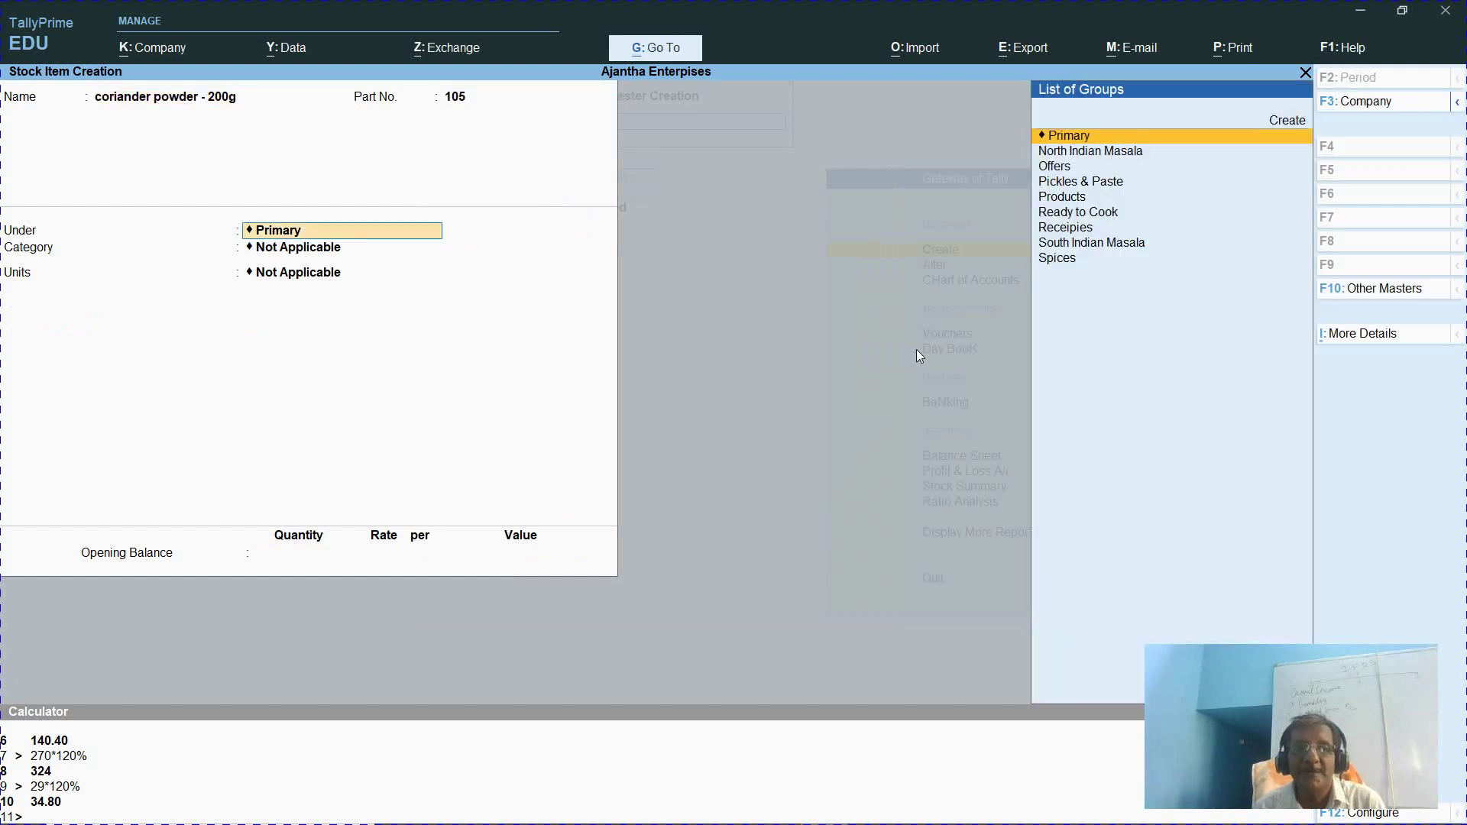
pyautogui.write('Spic')
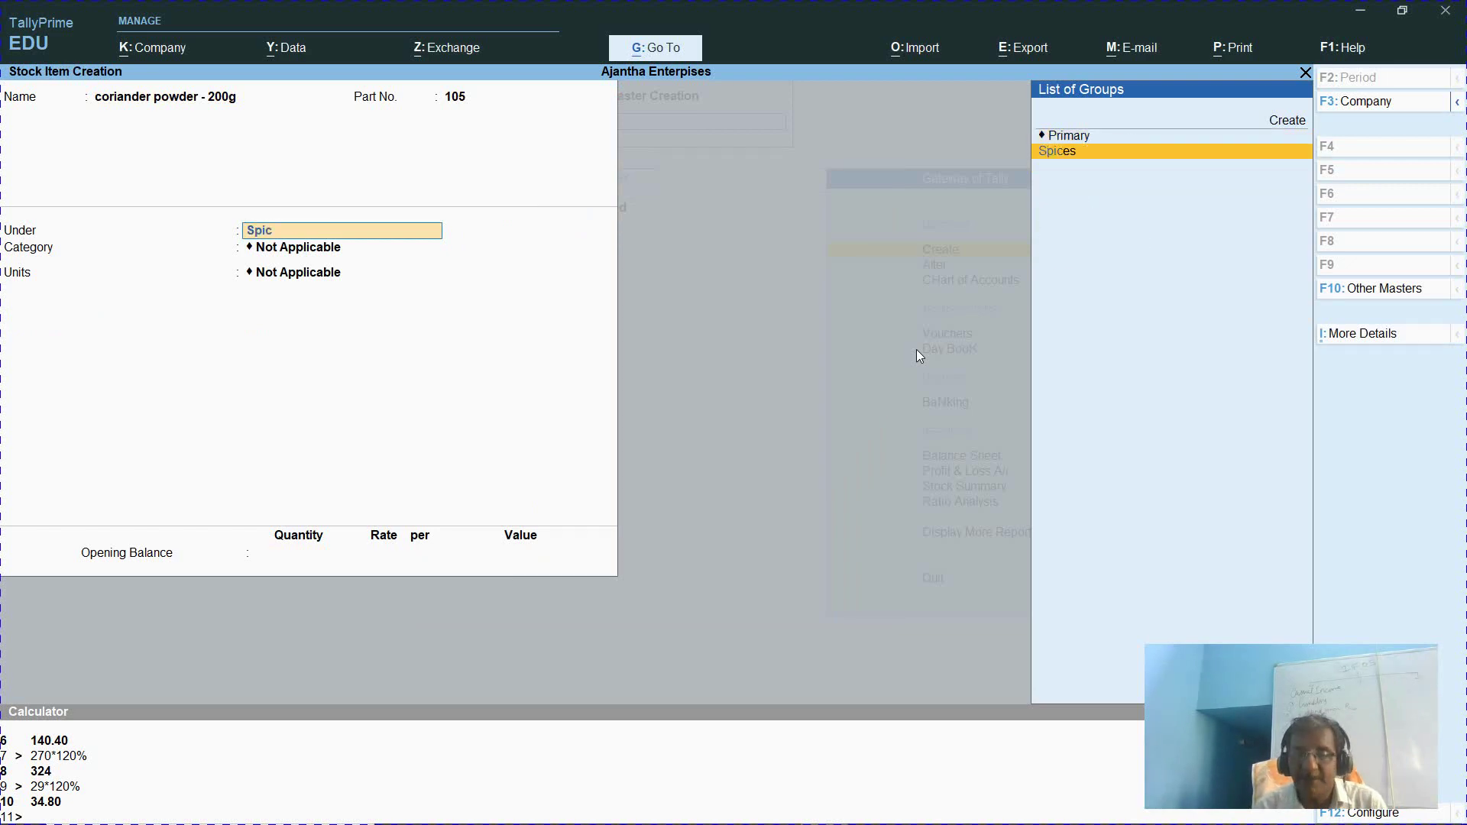
pyautogui.press('Return')
pyautogui.write('Pure')
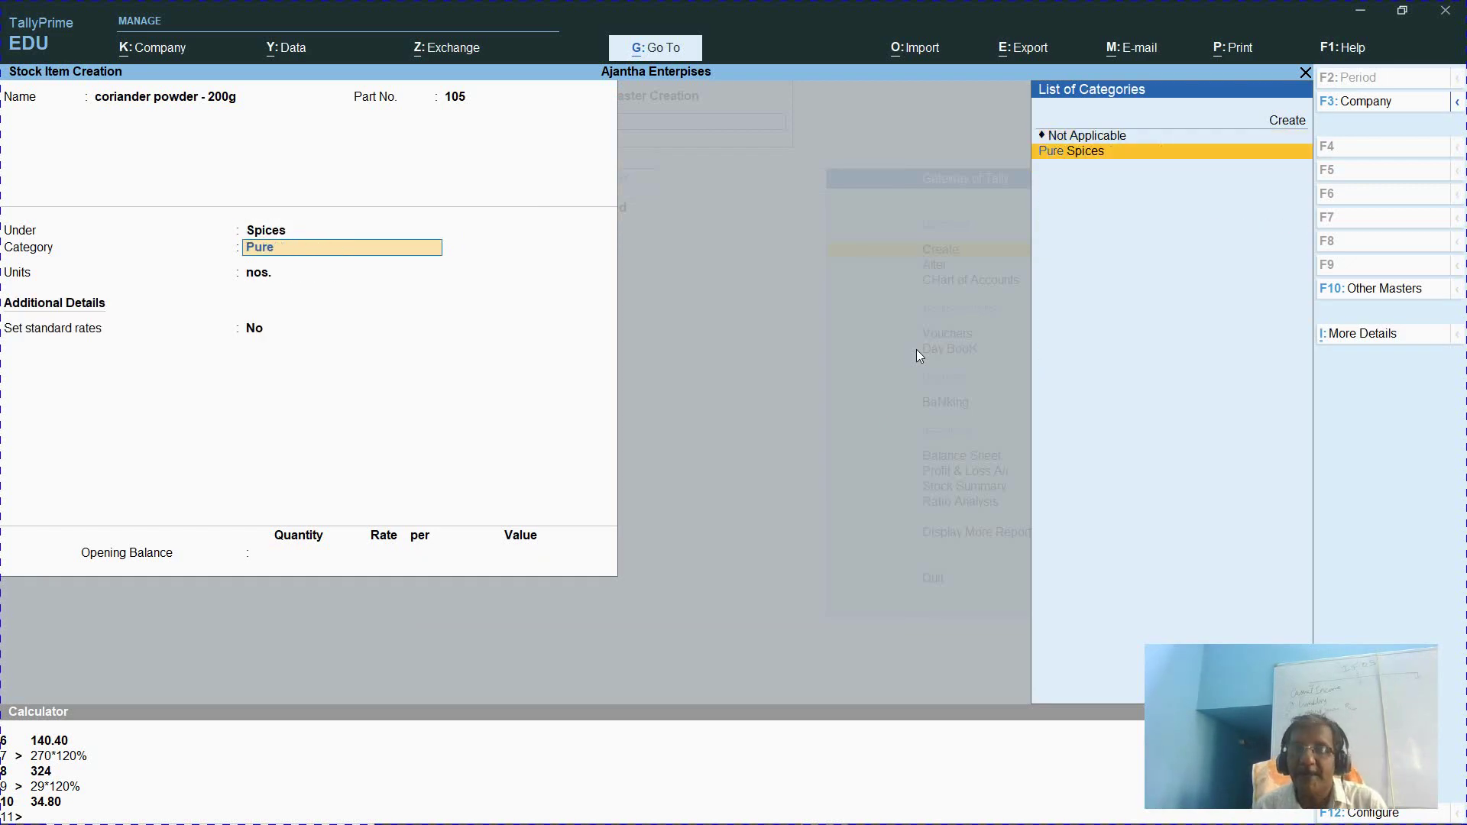
pyautogui.press('Return')
pyautogui.press('Return')
pyautogui.write('y')
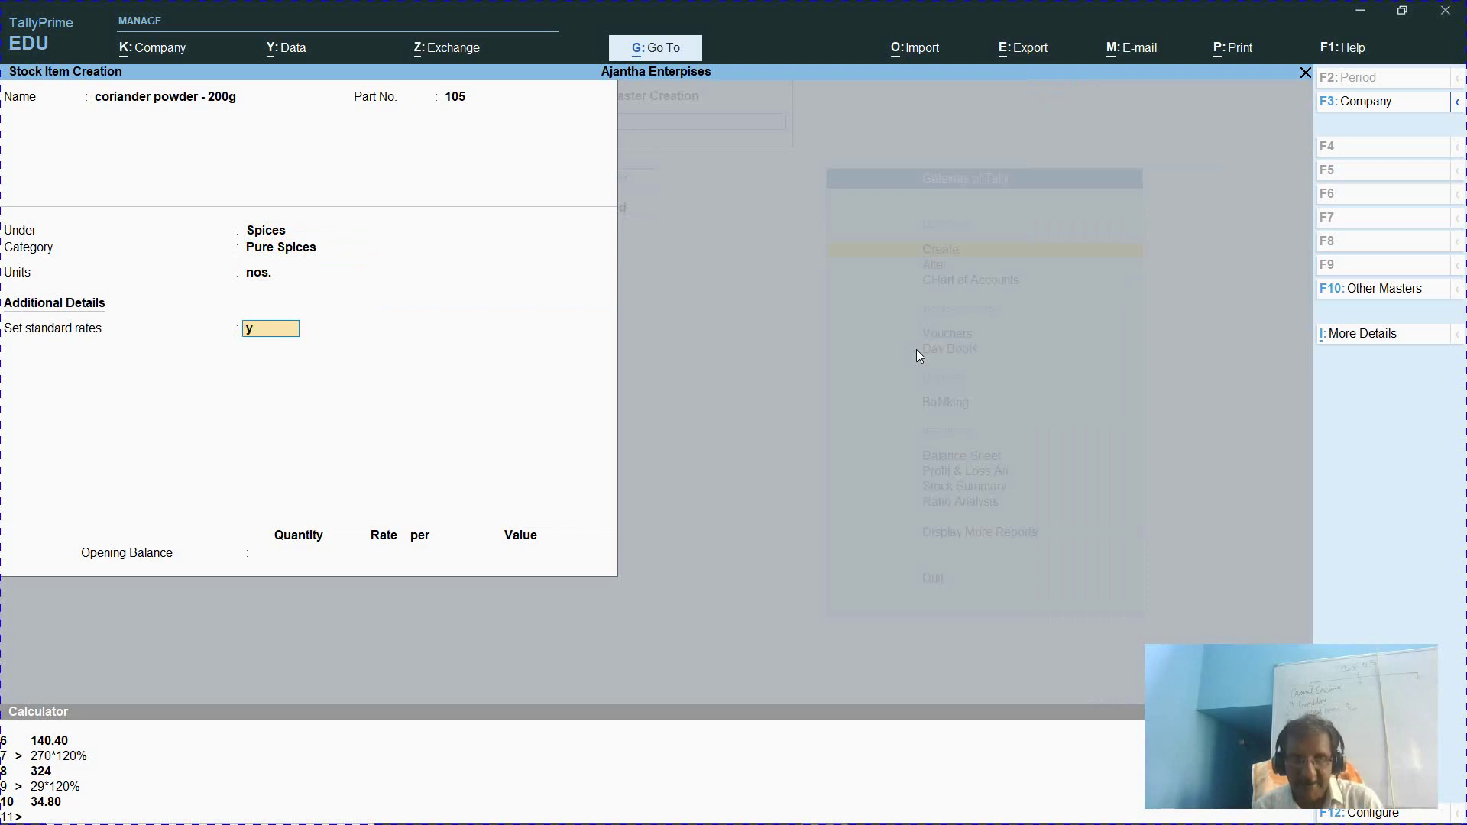
pyautogui.press('Return')
# Check the 200gms pack price of ₹57 on the product page
pyautogui.hotkey('alt', 'Tab')
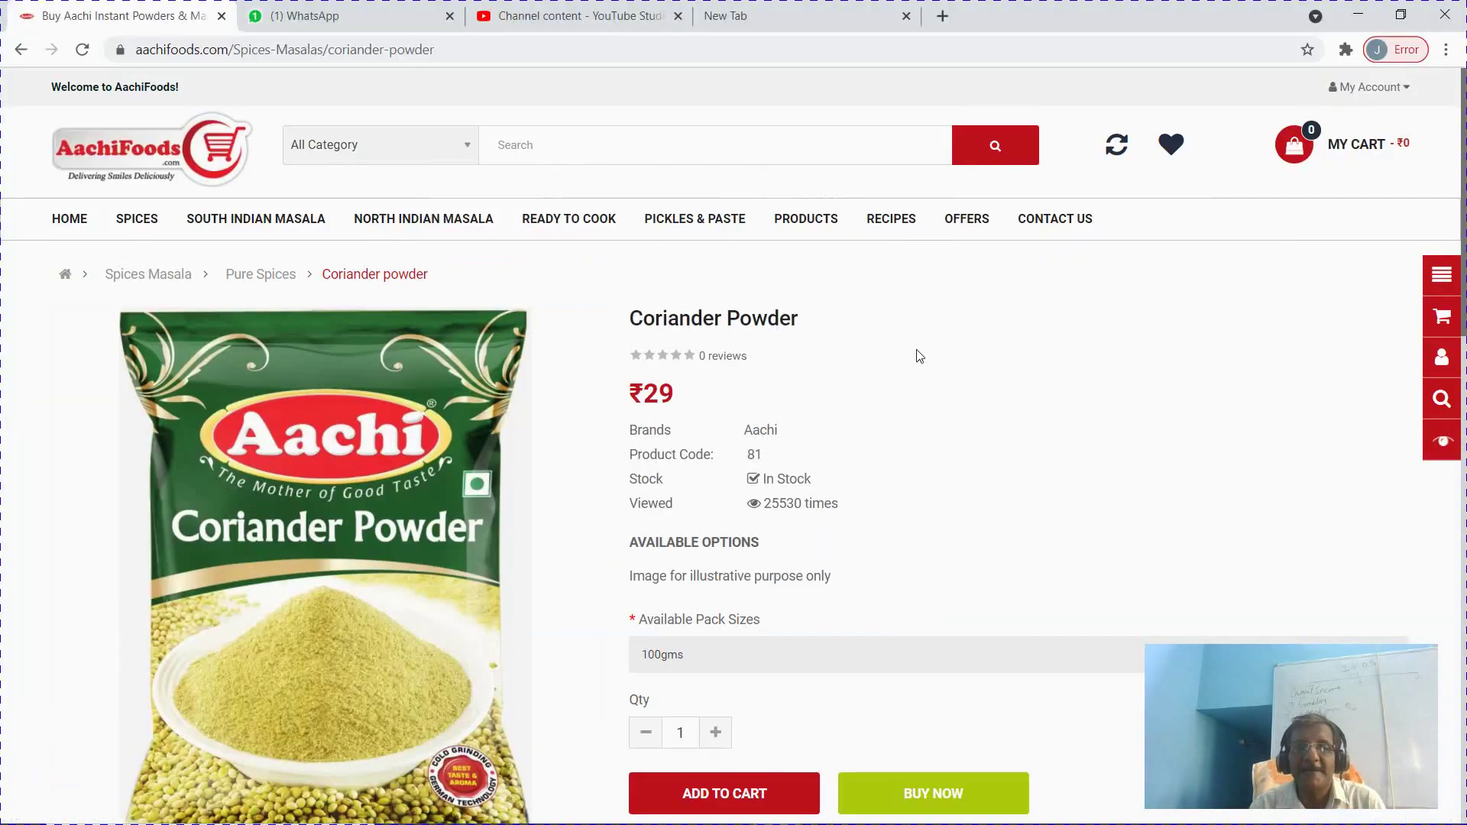
pyautogui.click(1015, 663)
pyautogui.click(957, 713)
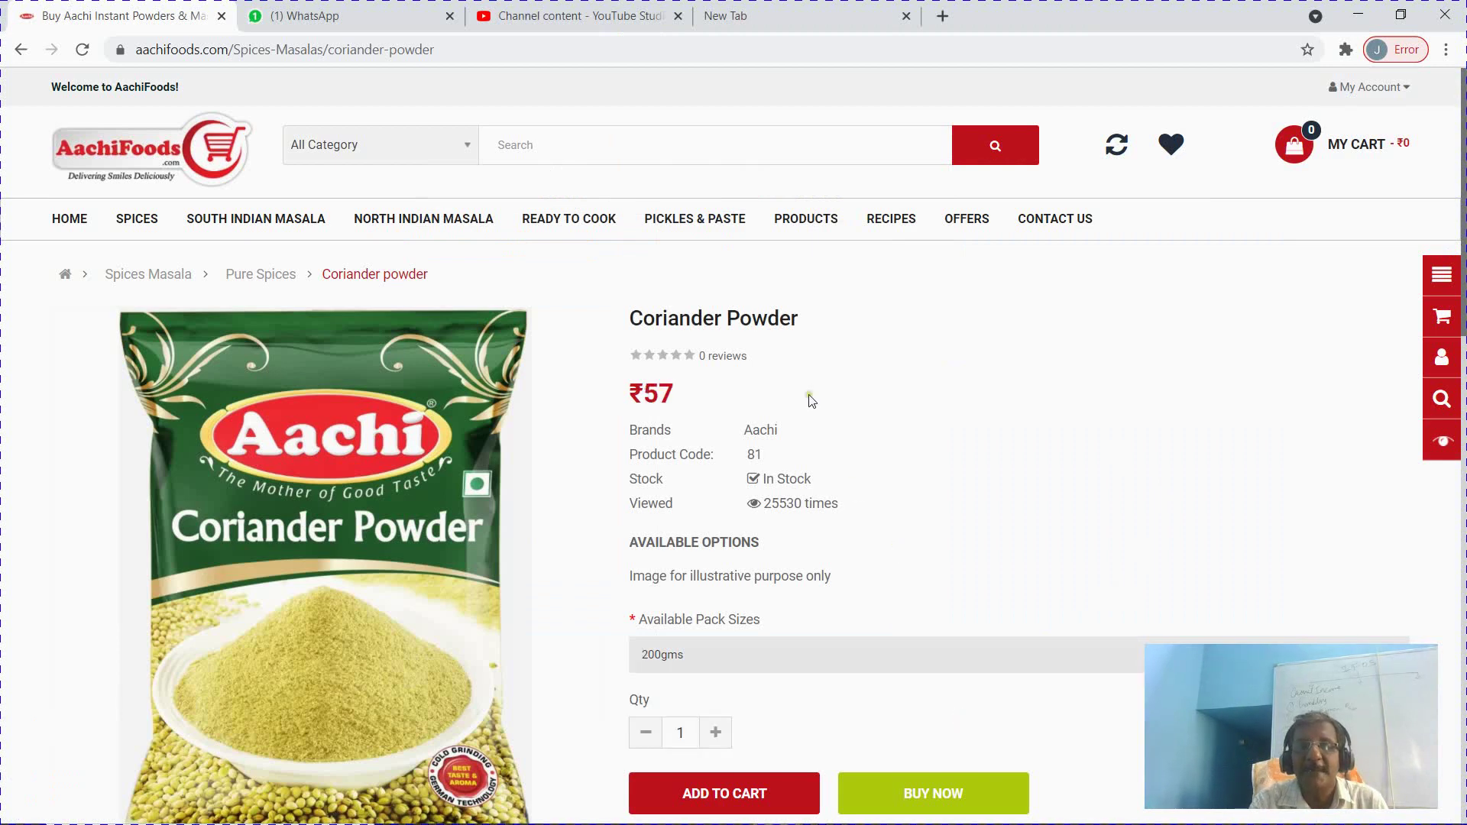
# Give coriander powder - 200g standard cost 57 and selling price 68 (from 57×120%), then accept it
pyautogui.hotkey('alt', 'Tab')
pyautogui.write('57')
pyautogui.press('Return')
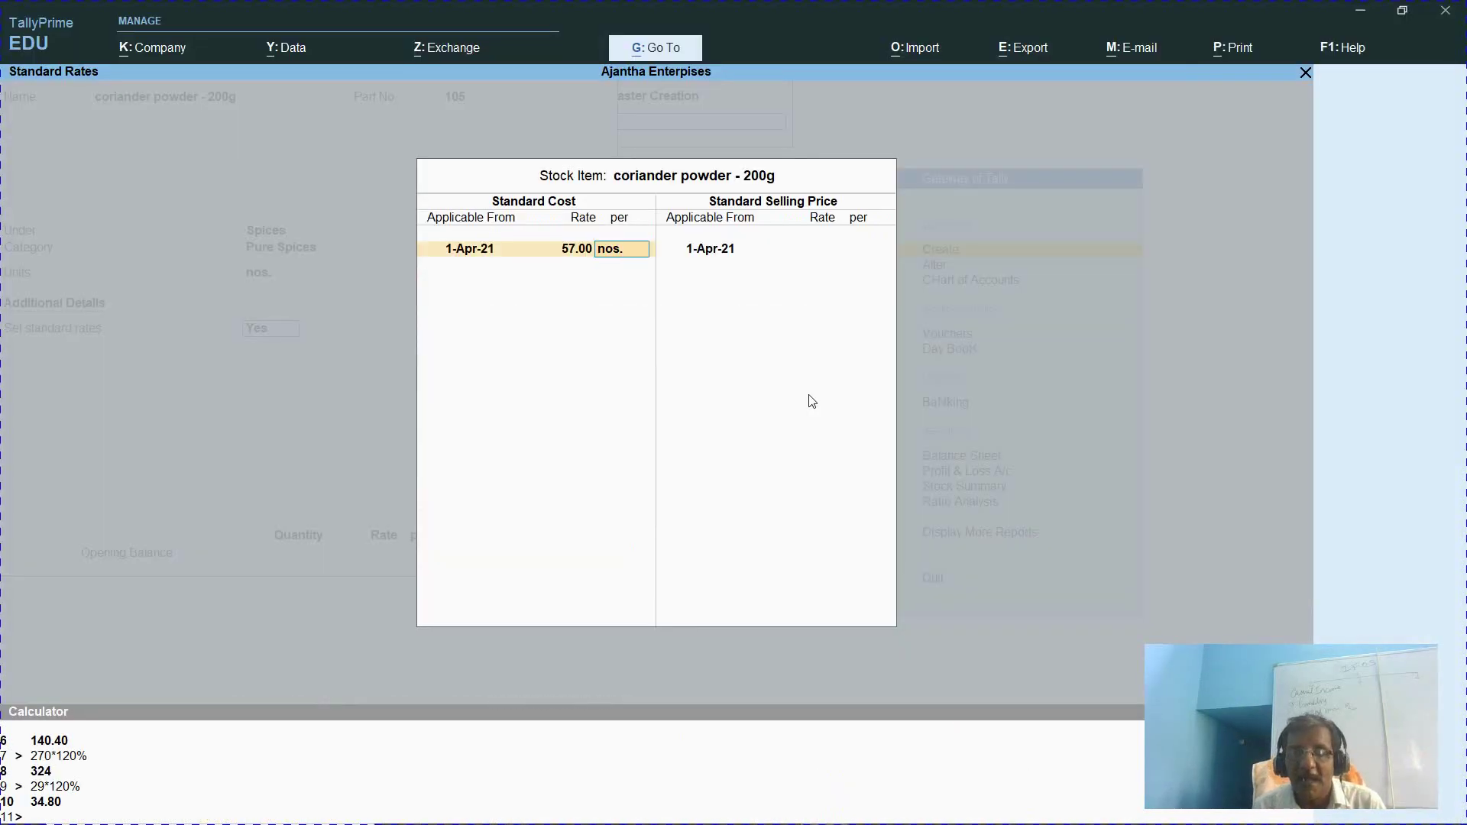
pyautogui.press('Return')
pyautogui.press('Return')
pyautogui.hotkey('ctrl', 'n')
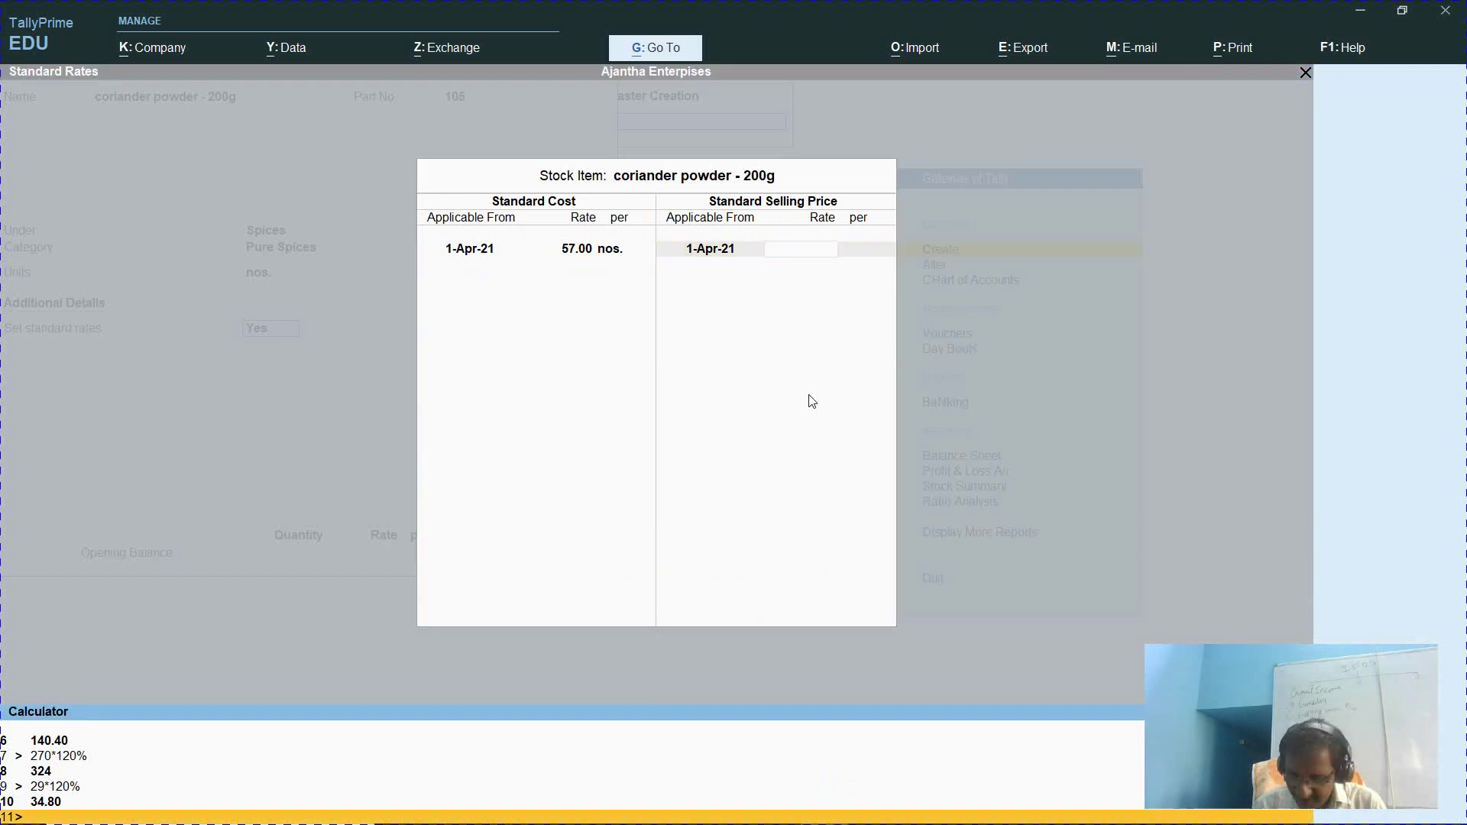
pyautogui.write('57*120%')
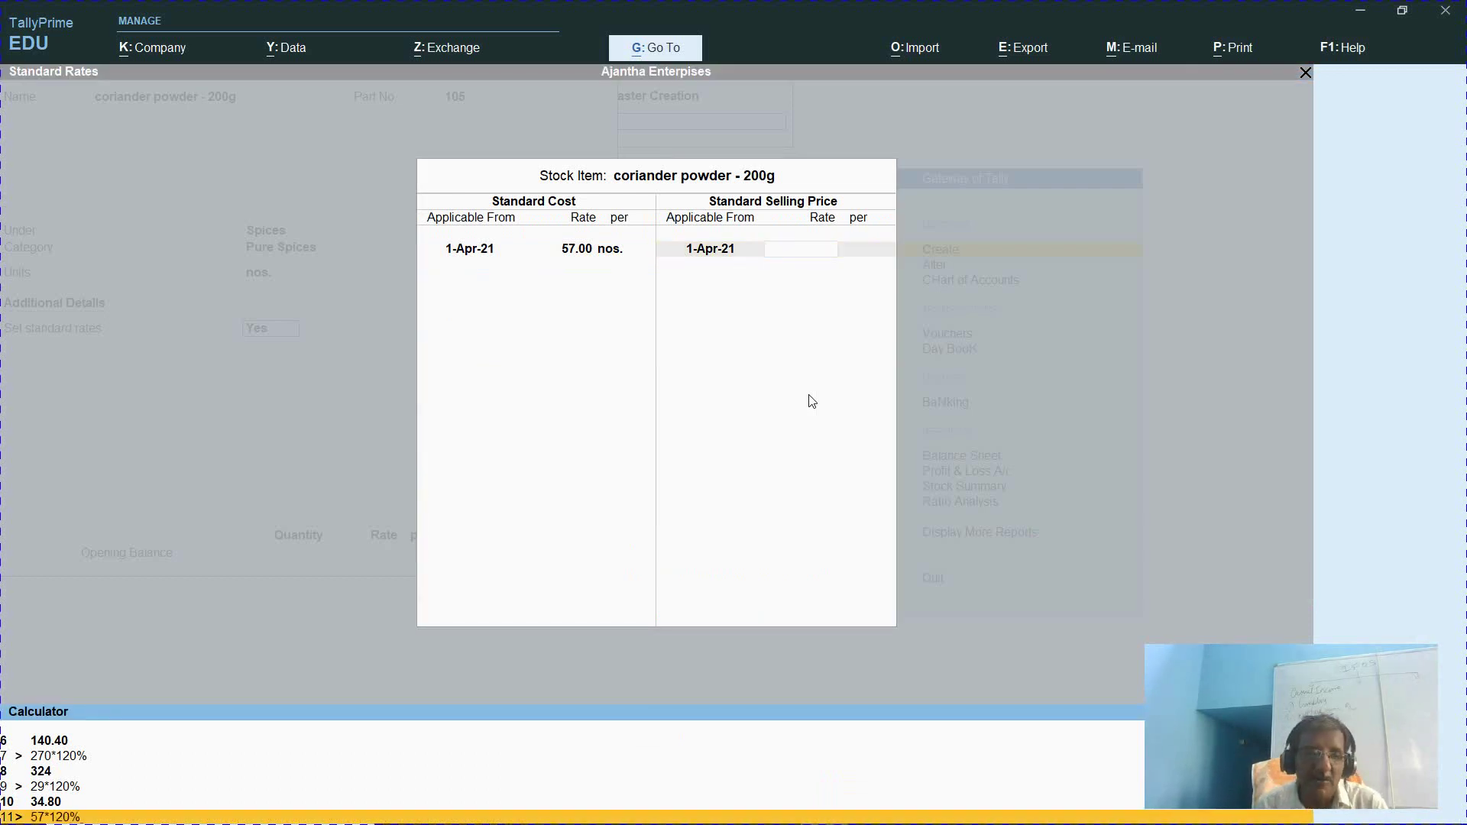
pyautogui.press('Return')
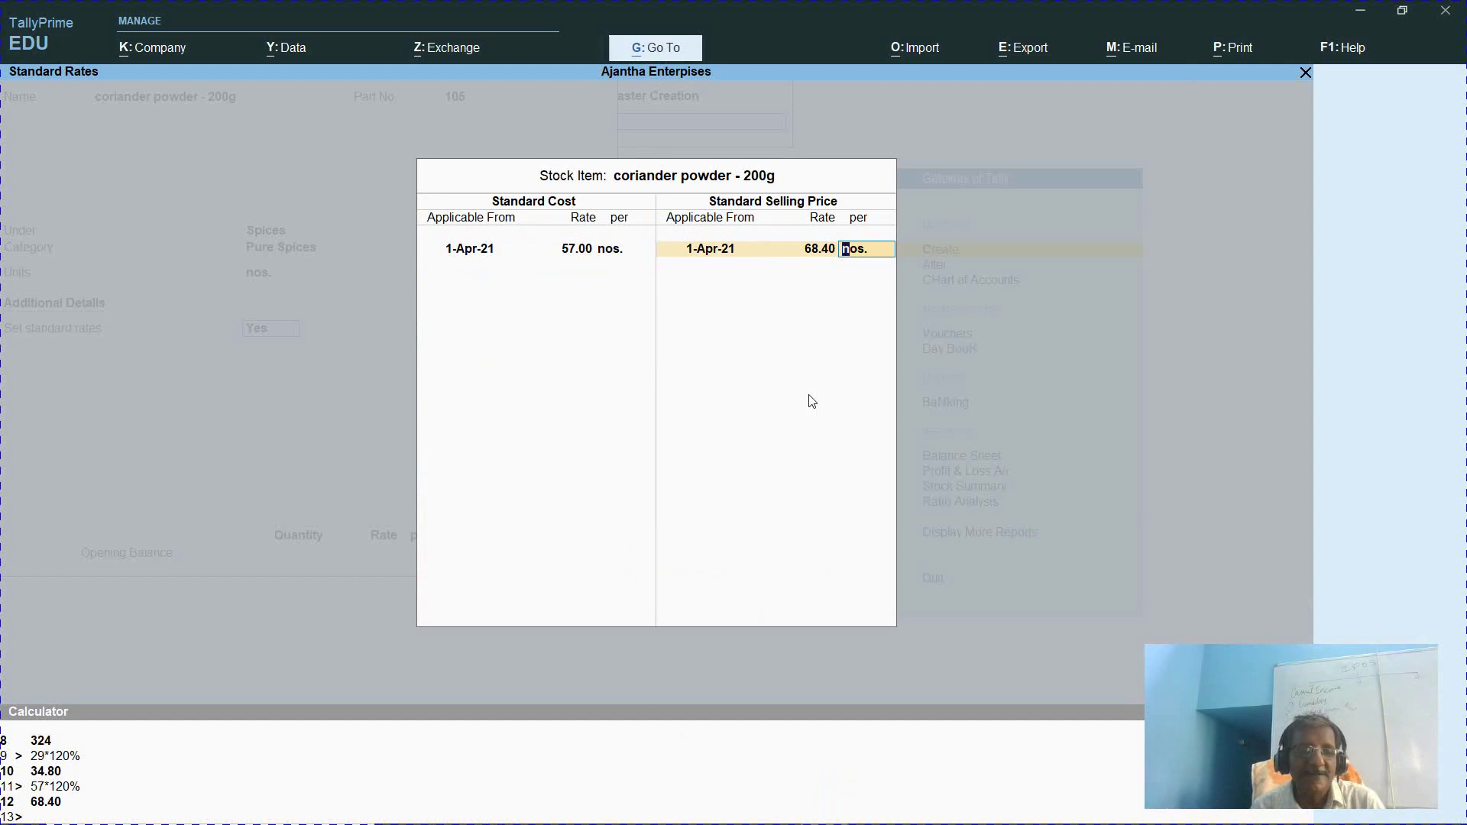
pyautogui.press('BackSpace')
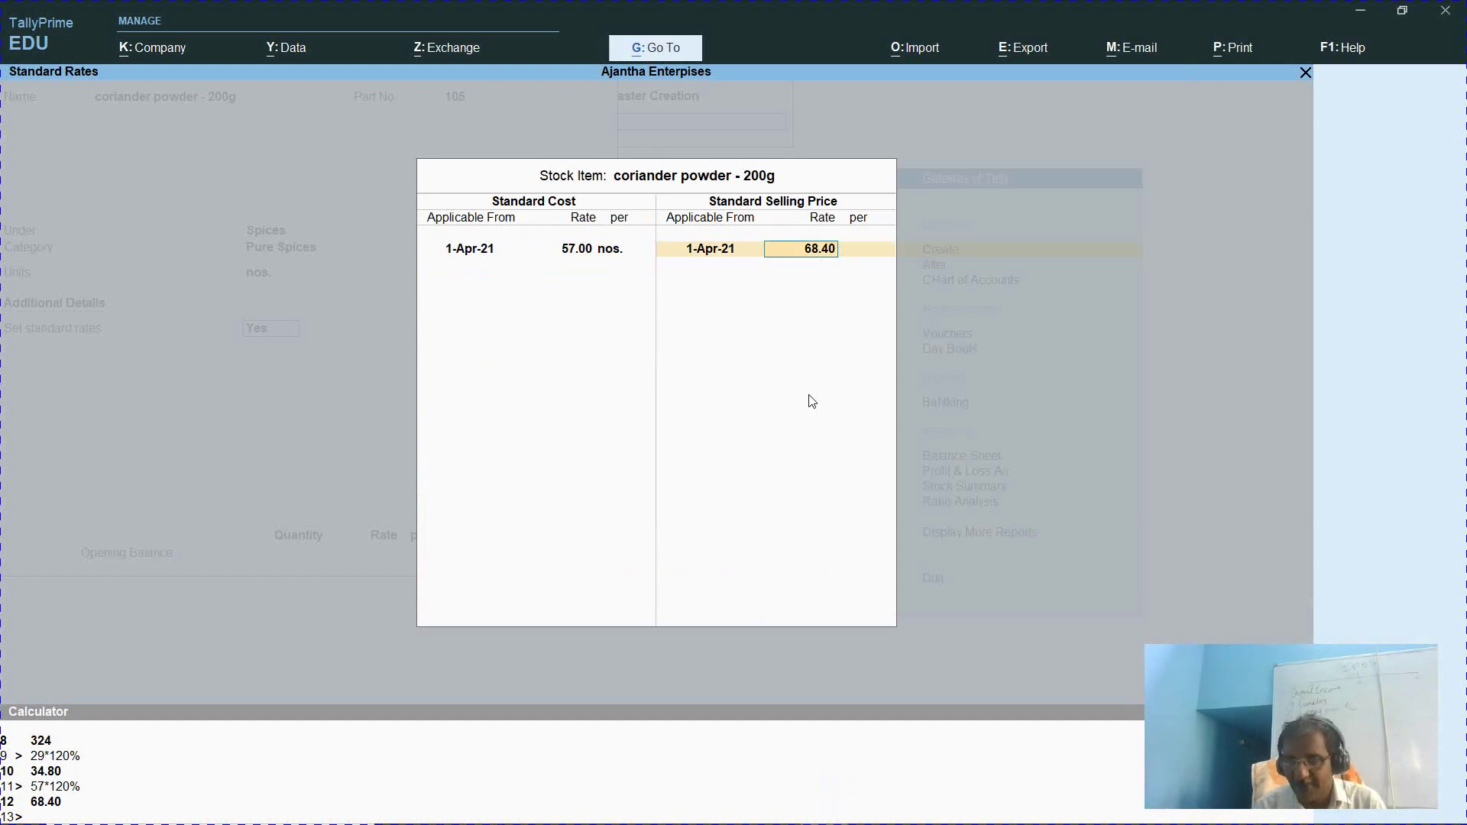
pyautogui.write('68')
pyautogui.press('Return')
pyautogui.press('Return')
pyautogui.press('Return')
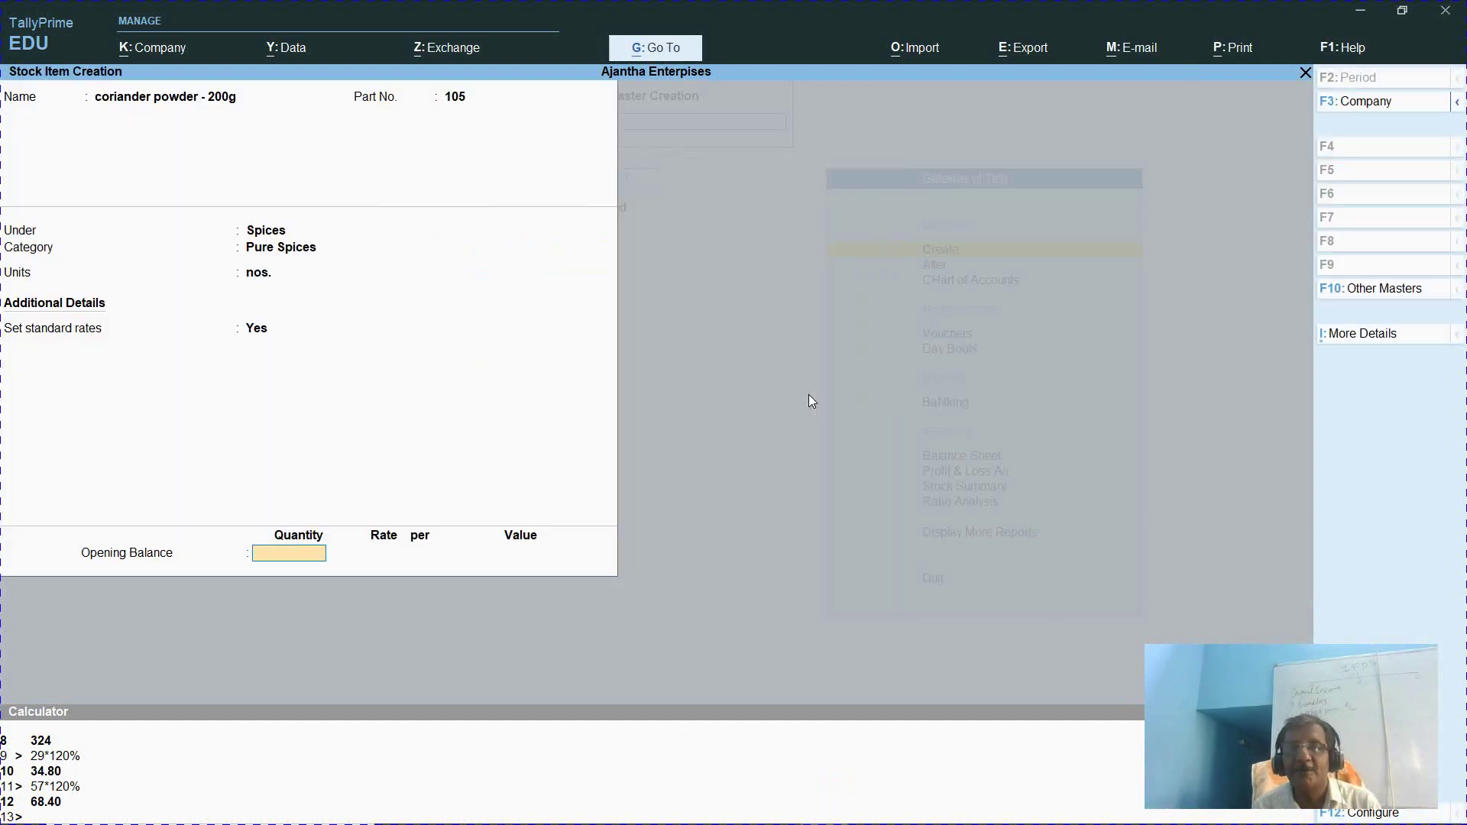
pyautogui.press('Return')
pyautogui.press('Return')
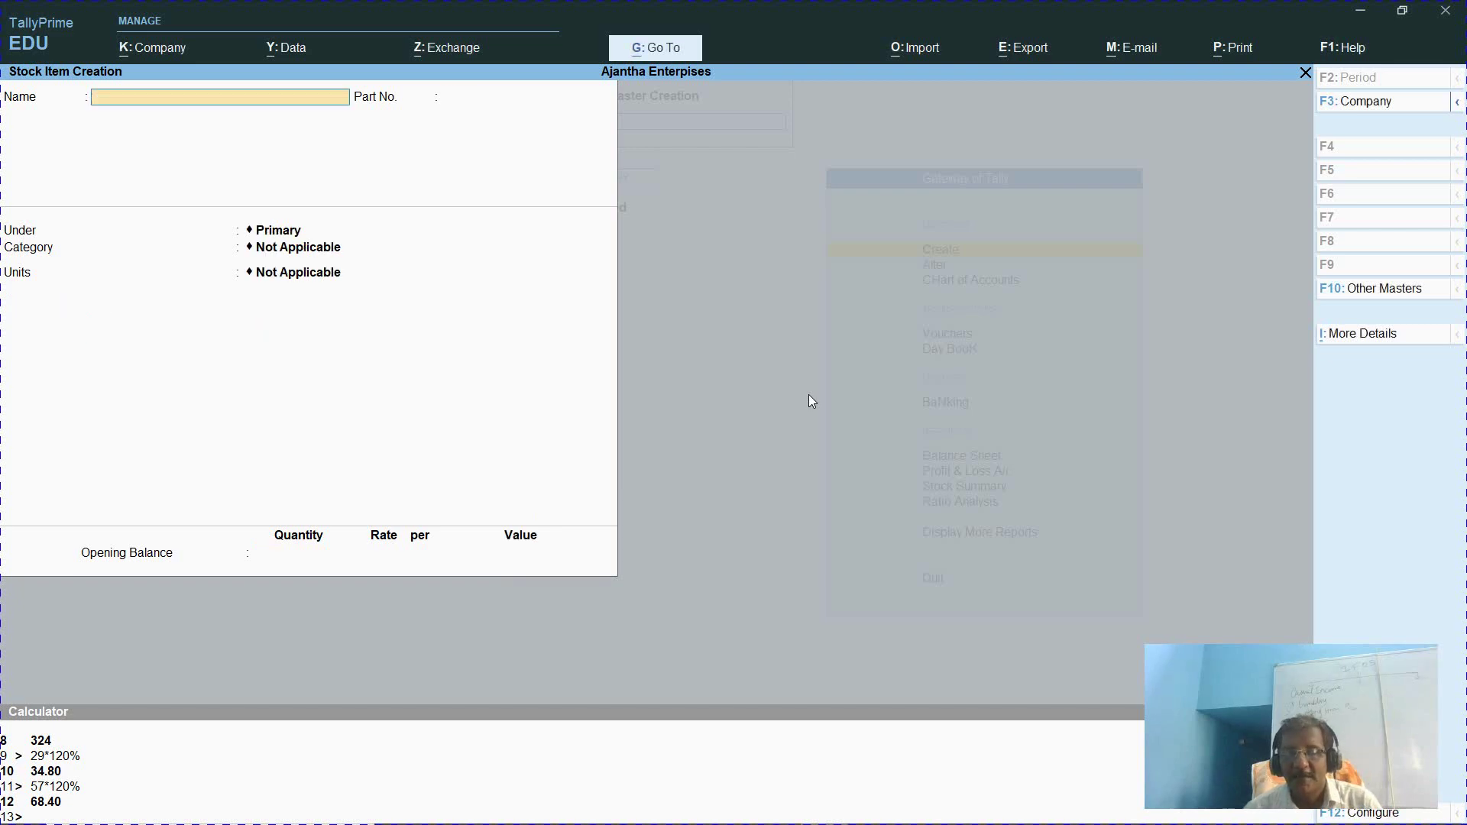
# Open the Statistics report from Display More Reports and view the list of stock groups
pyautogui.press('Escape')
pyautogui.press('Escape')
pyautogui.press('Escape')
pyautogui.press('Escape')
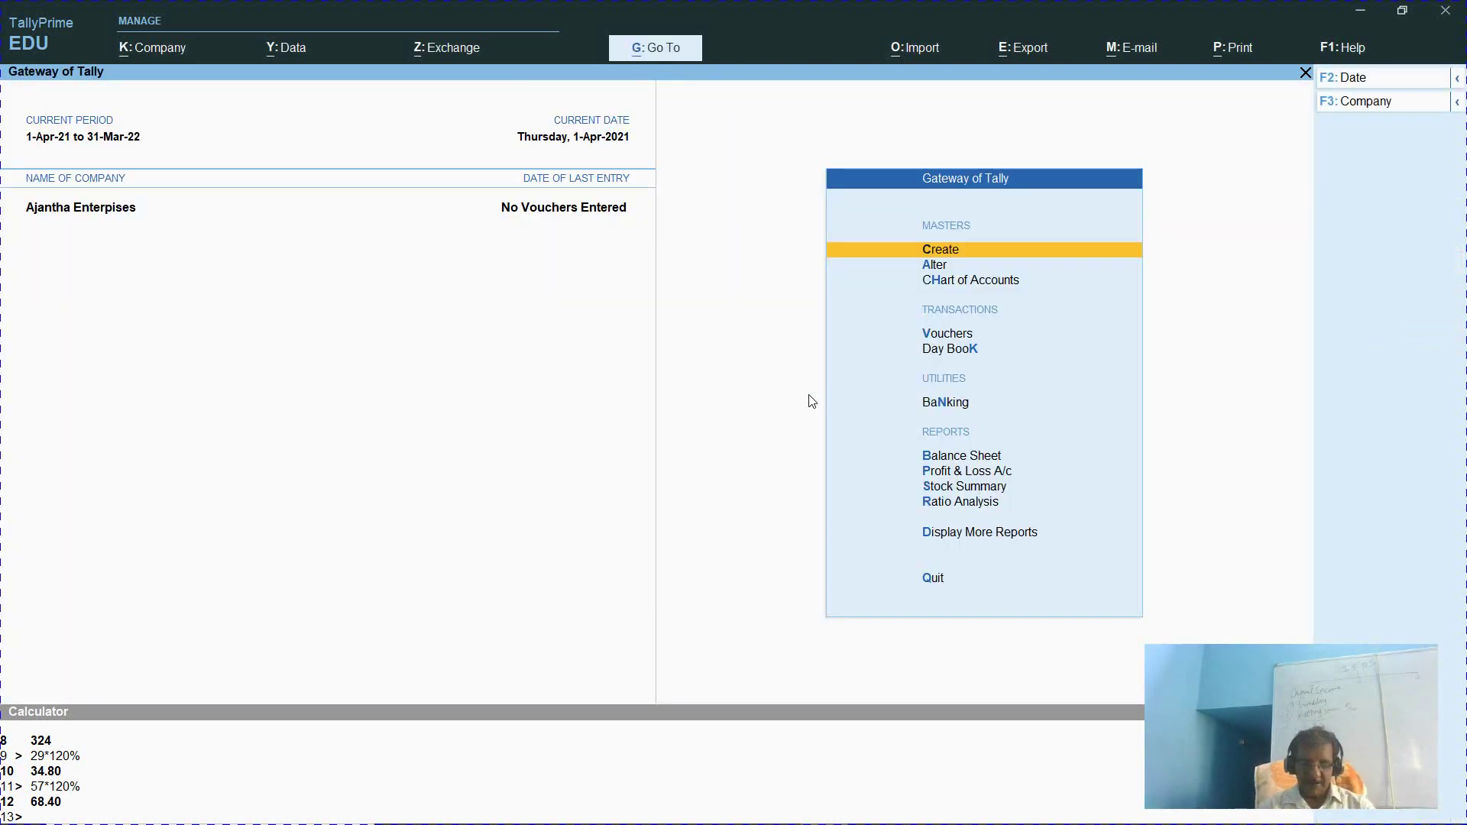
pyautogui.press('d')
pyautogui.press('s')
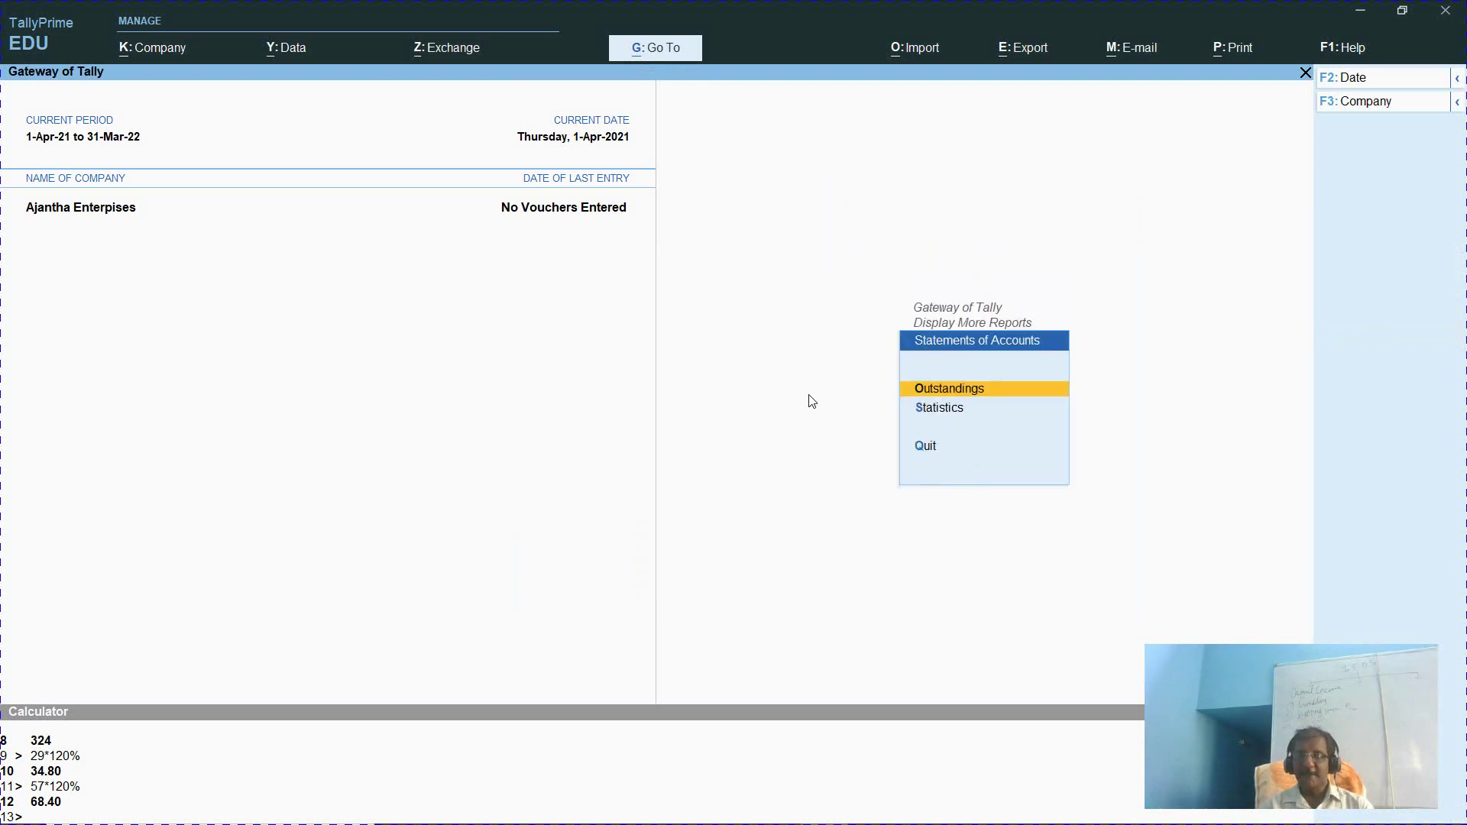
pyautogui.press('s')
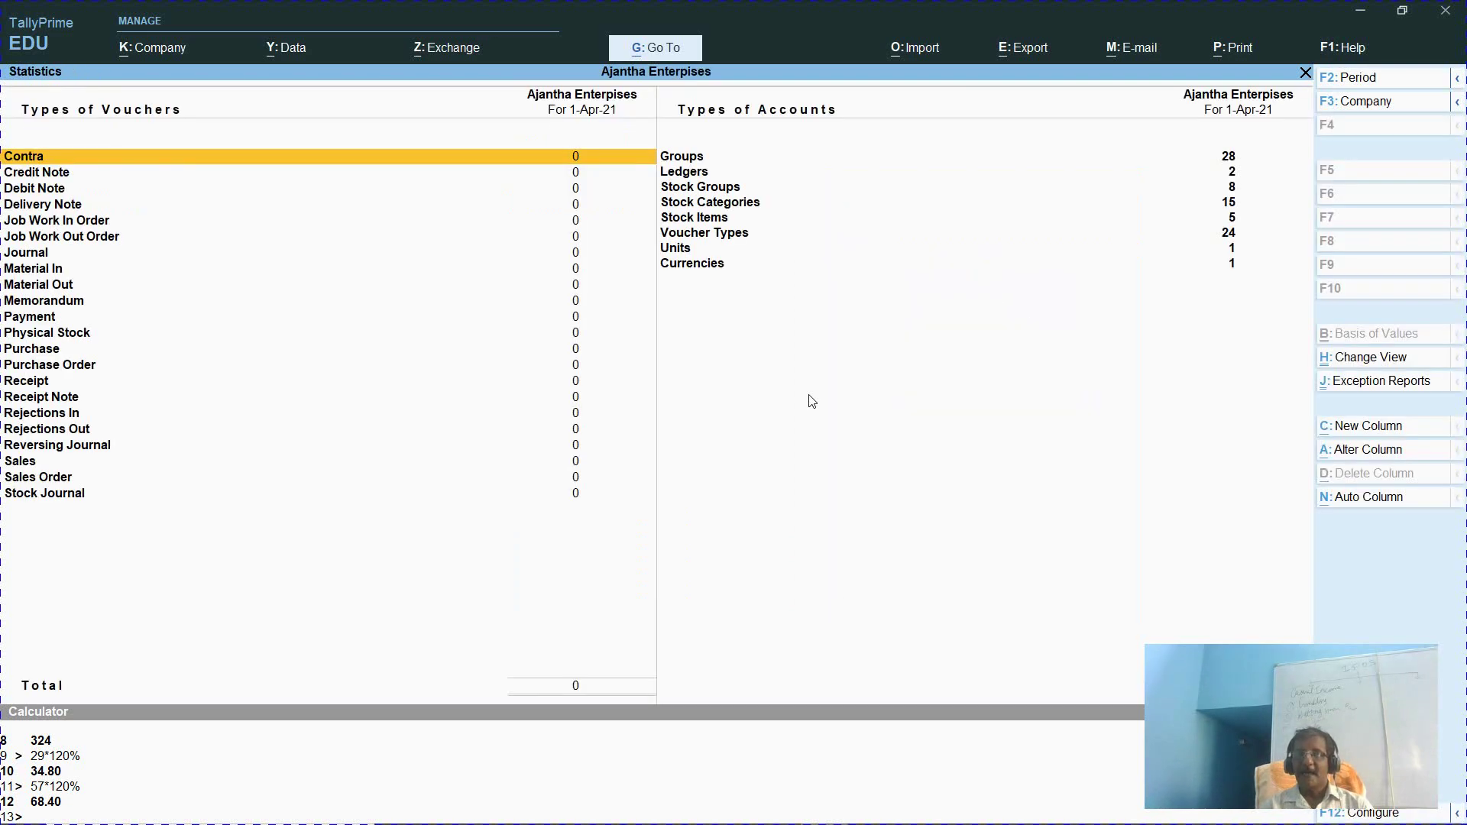
pyautogui.press('Right')
pyautogui.press('Down')
pyautogui.press('Down')
pyautogui.press('Down')
pyautogui.press('Up')
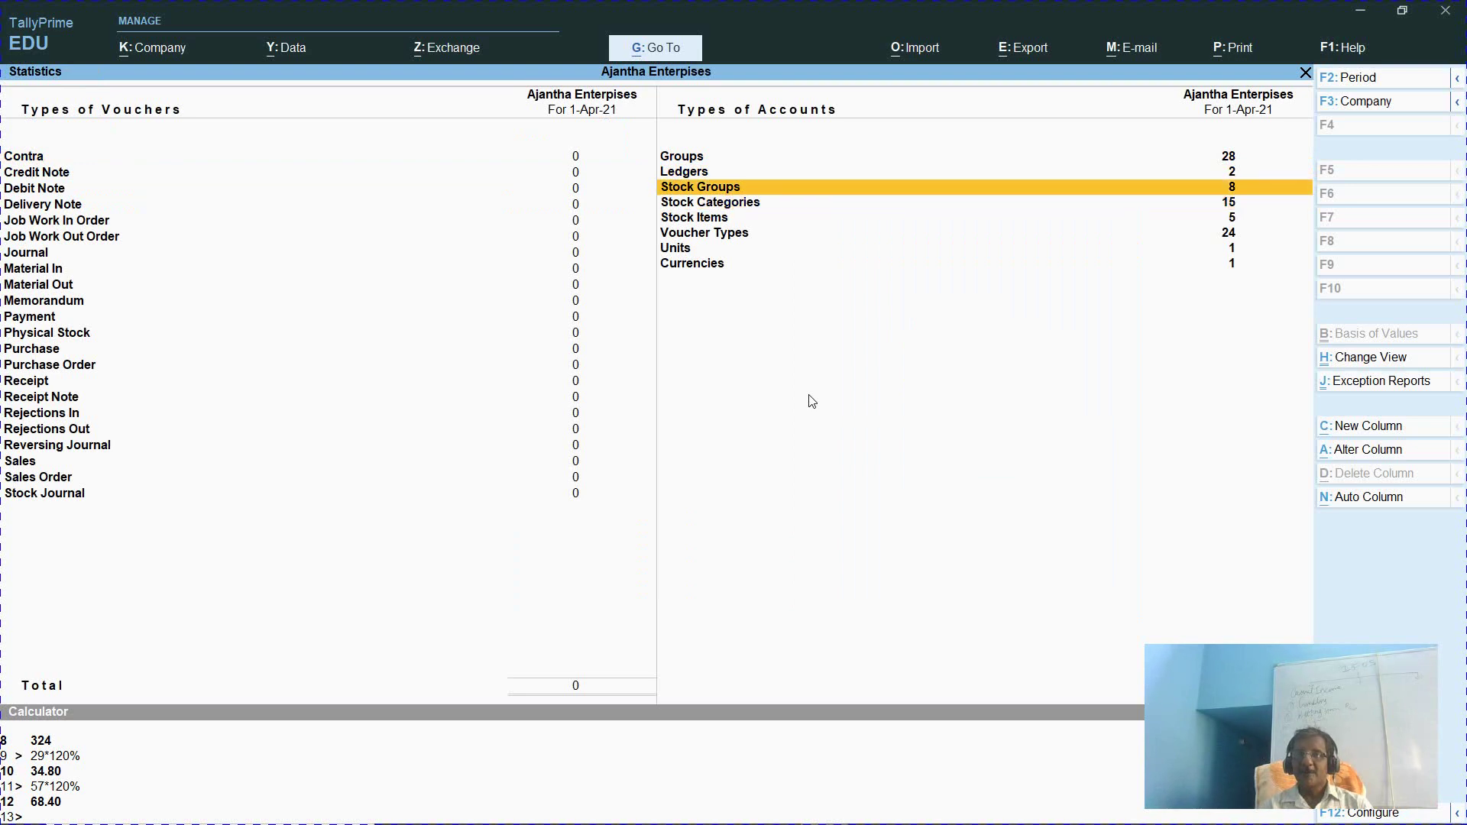
pyautogui.press('Return')
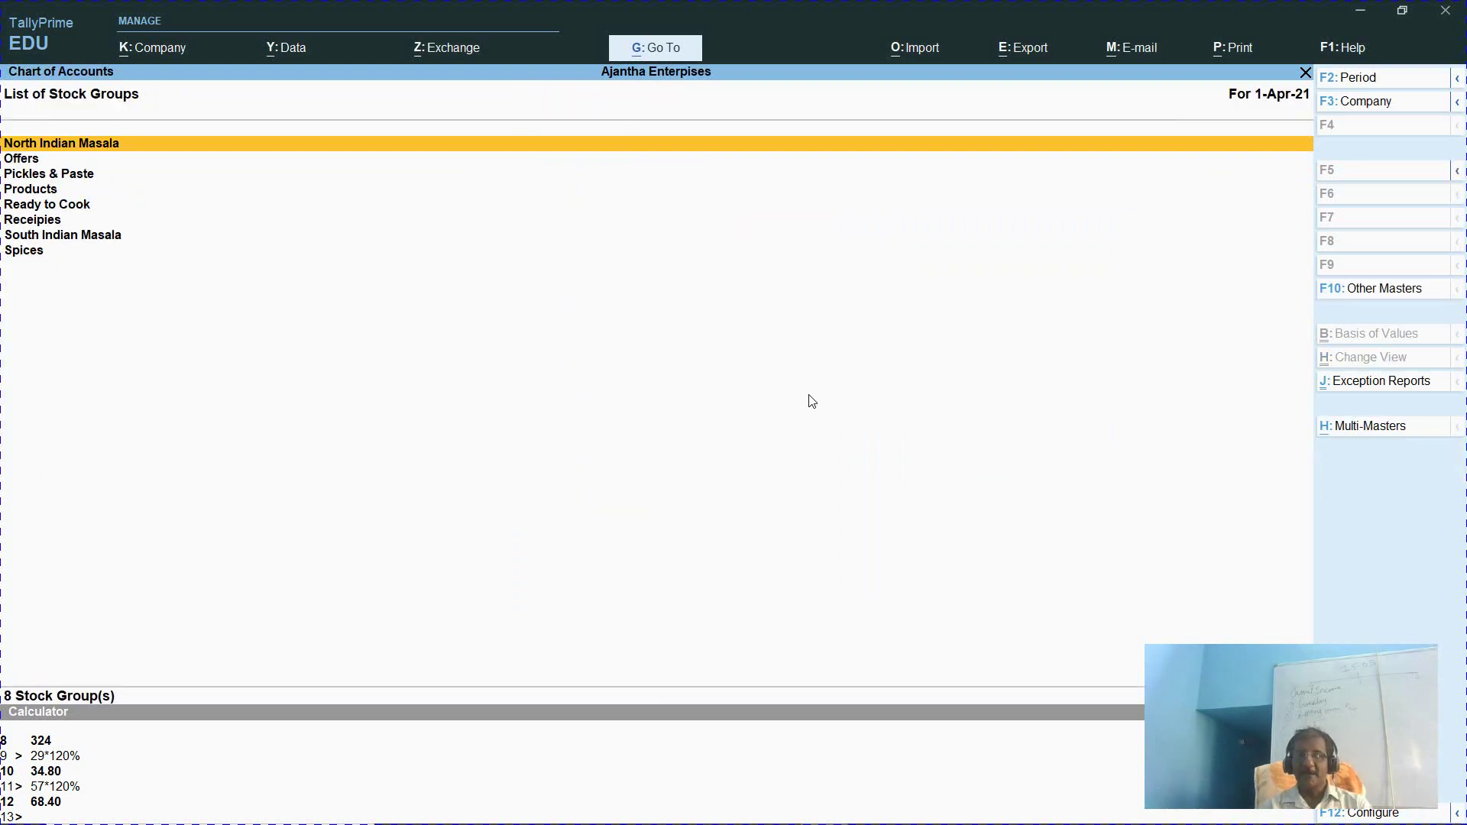
pyautogui.press('alt')
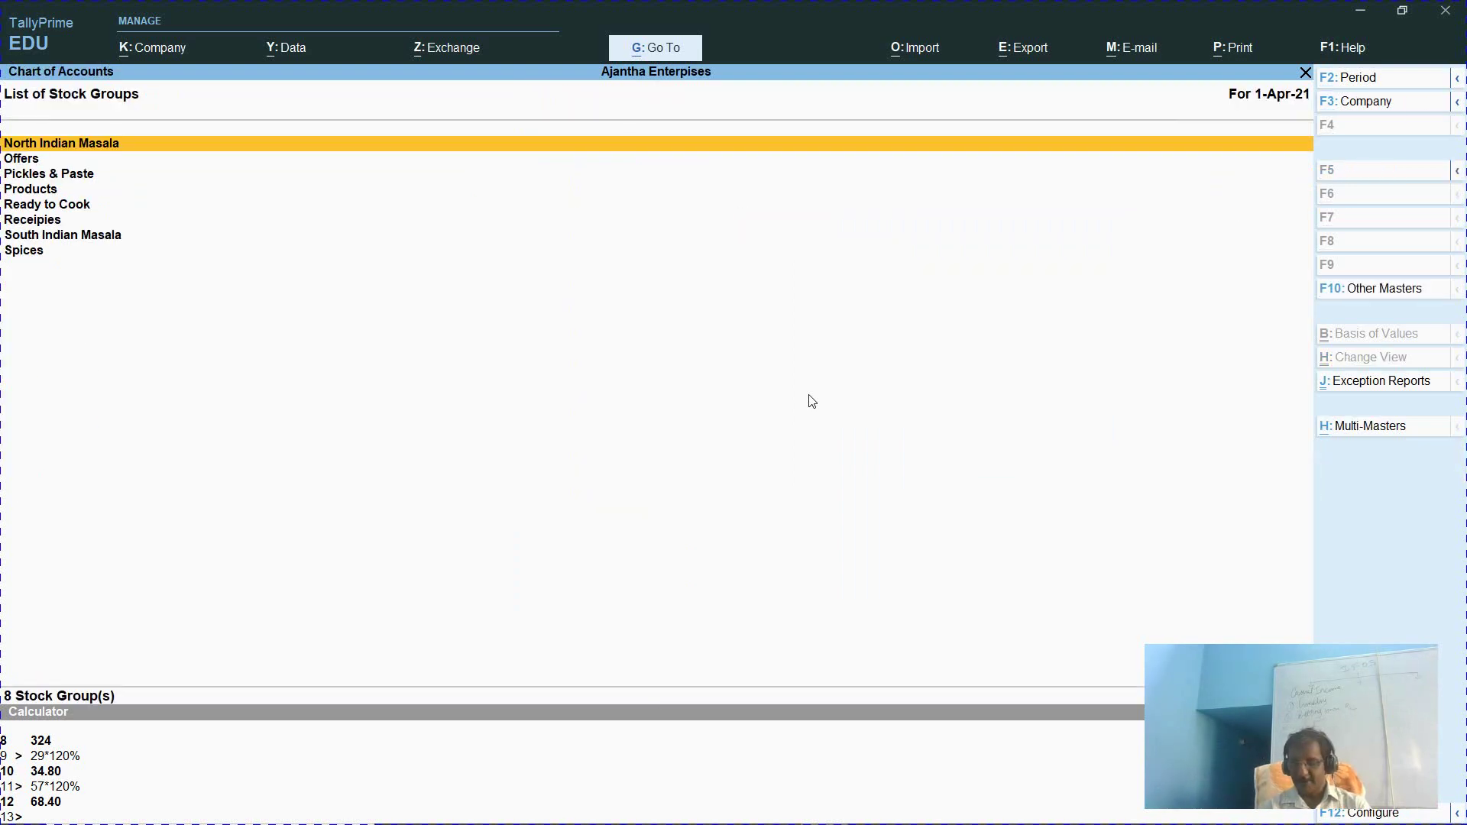
pyautogui.press('Escape')
# Browse the 15 stock categories, opening and quitting the Chilli Powder - 100g alteration
pyautogui.press('Down')
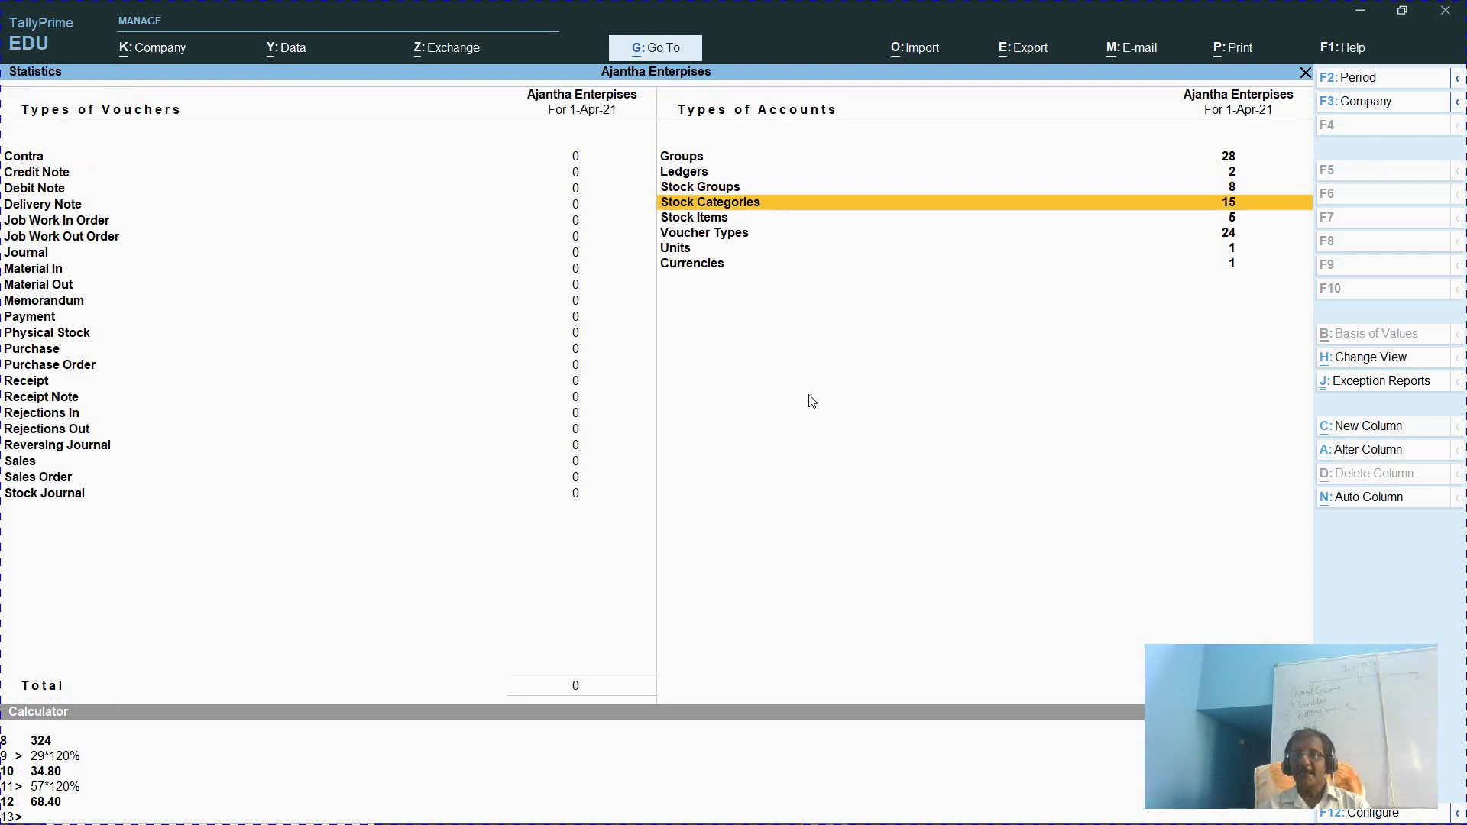
pyautogui.press('Return')
pyautogui.press('Down')
pyautogui.press('Down')
pyautogui.press('Down')
pyautogui.press('Down')
pyautogui.press('Down')
pyautogui.press('Down')
pyautogui.press('Down')
pyautogui.press('Down')
pyautogui.press('Down')
pyautogui.press('Down')
pyautogui.press('Down')
pyautogui.press('Down')
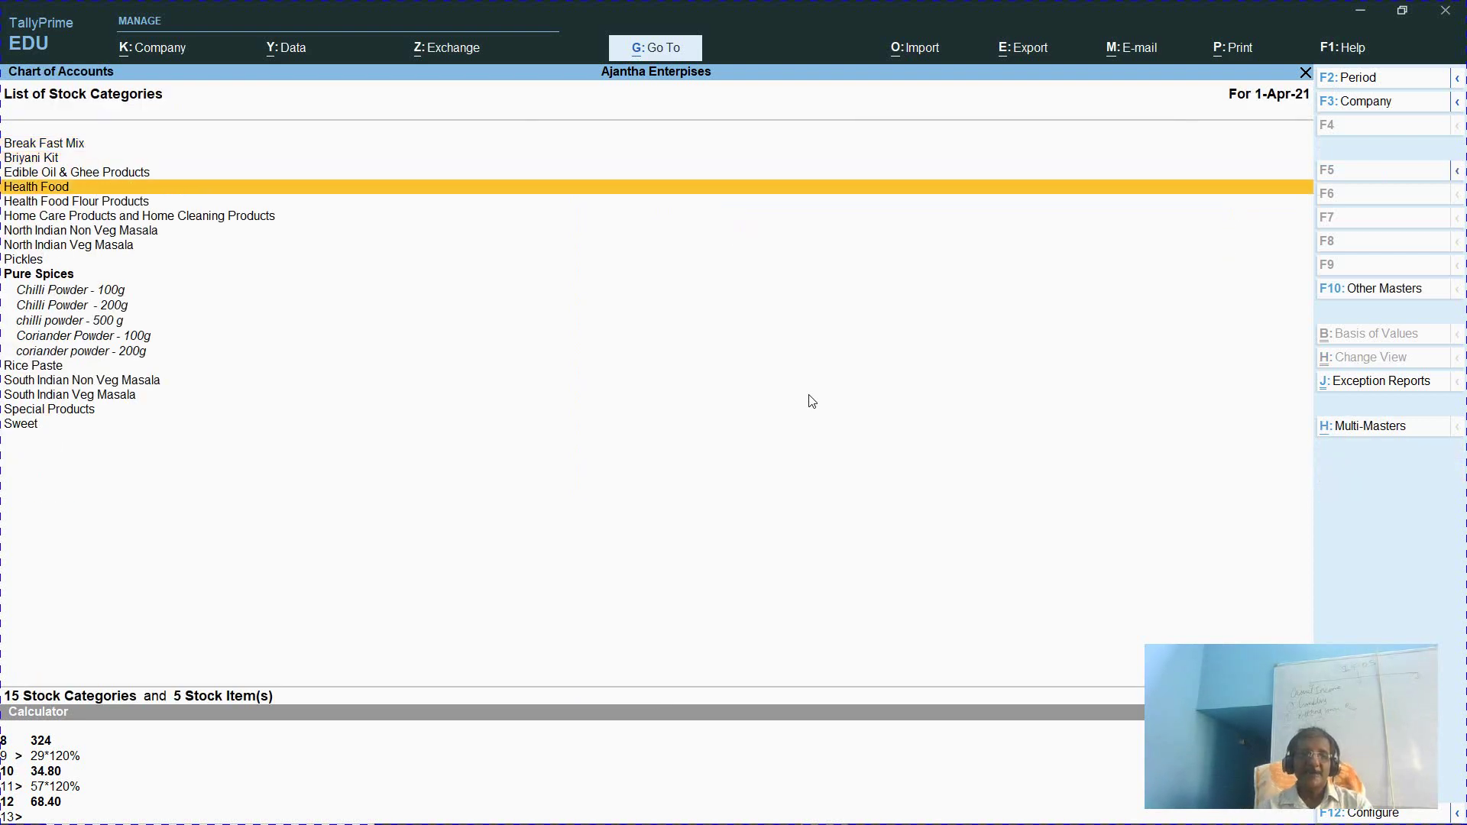
pyautogui.press('Down')
pyautogui.press('Down')
pyautogui.press('Down')
pyautogui.press('Down')
pyautogui.press('Down')
pyautogui.press('Down')
pyautogui.press('Down')
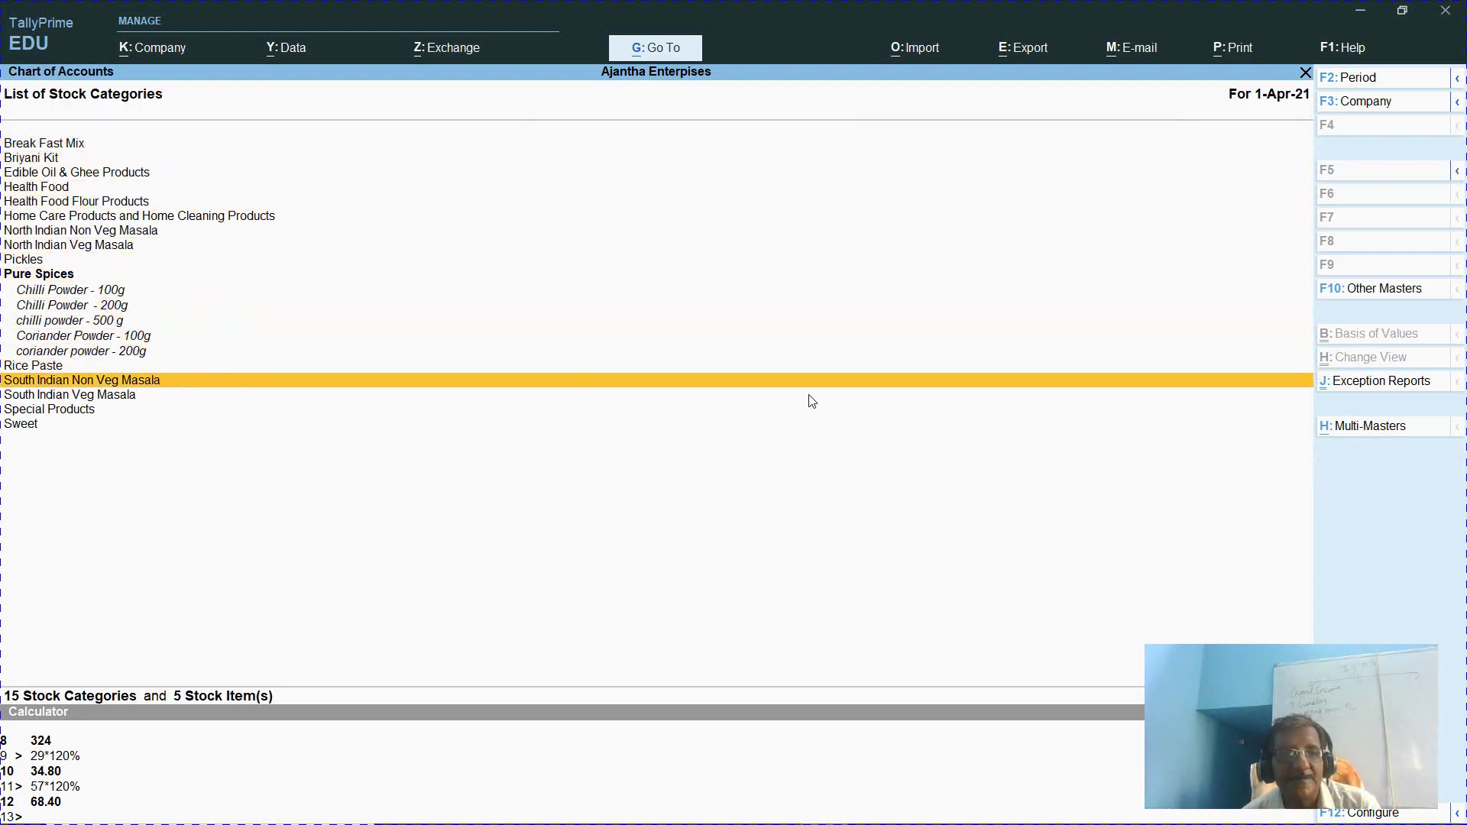
pyautogui.press('Up')
pyautogui.press('Up')
pyautogui.press('Up')
pyautogui.press('Up')
pyautogui.press('Up')
pyautogui.press('Up')
pyautogui.press('Up')
pyautogui.press('Up')
pyautogui.press('Up')
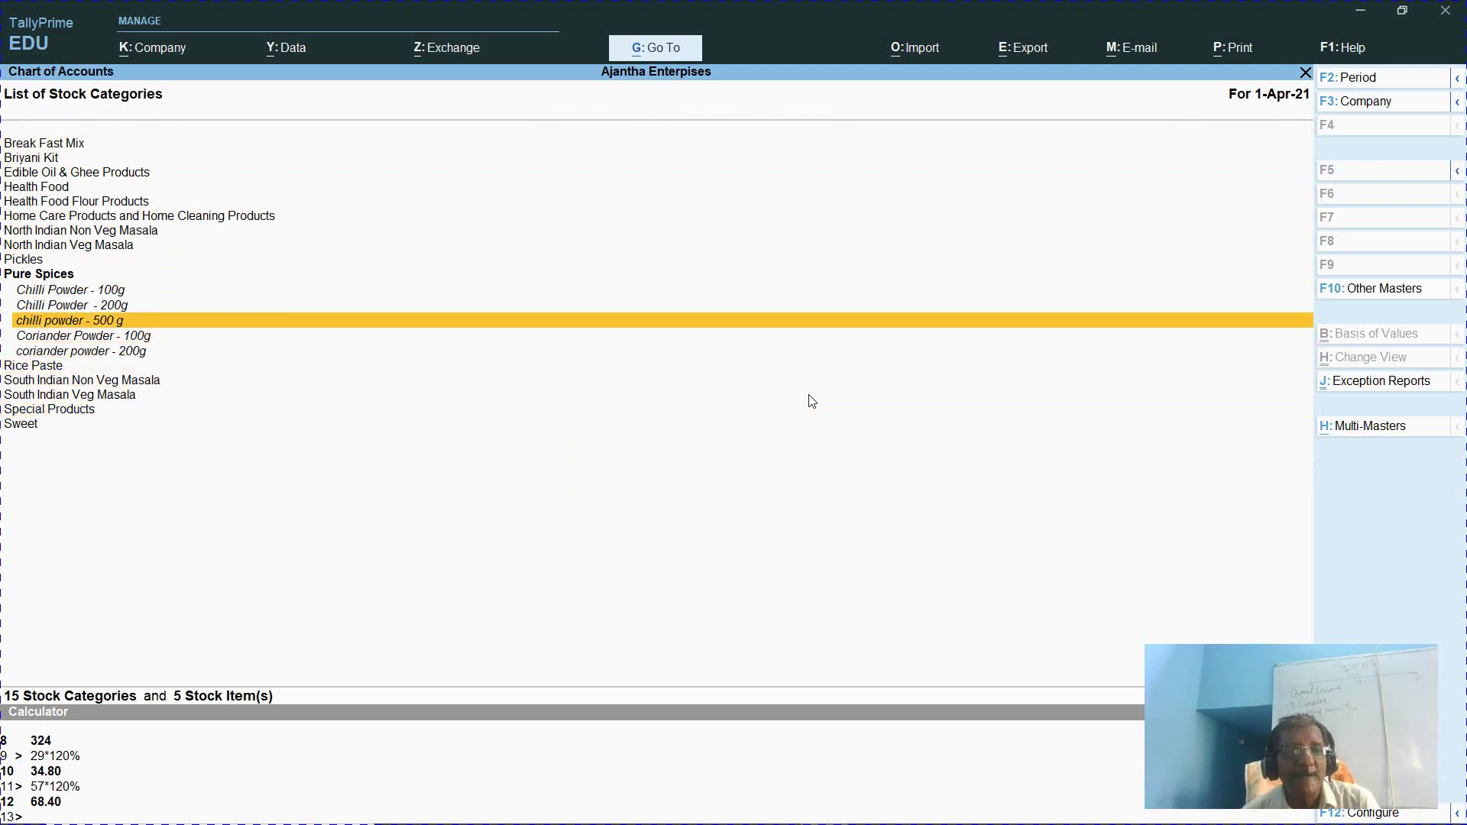
pyautogui.press('Down')
pyautogui.press('Down')
pyautogui.press('Down')
pyautogui.press('Down')
pyautogui.press('Down')
pyautogui.press('Down')
pyautogui.press('Down')
pyautogui.press('Down')
pyautogui.press('Down')
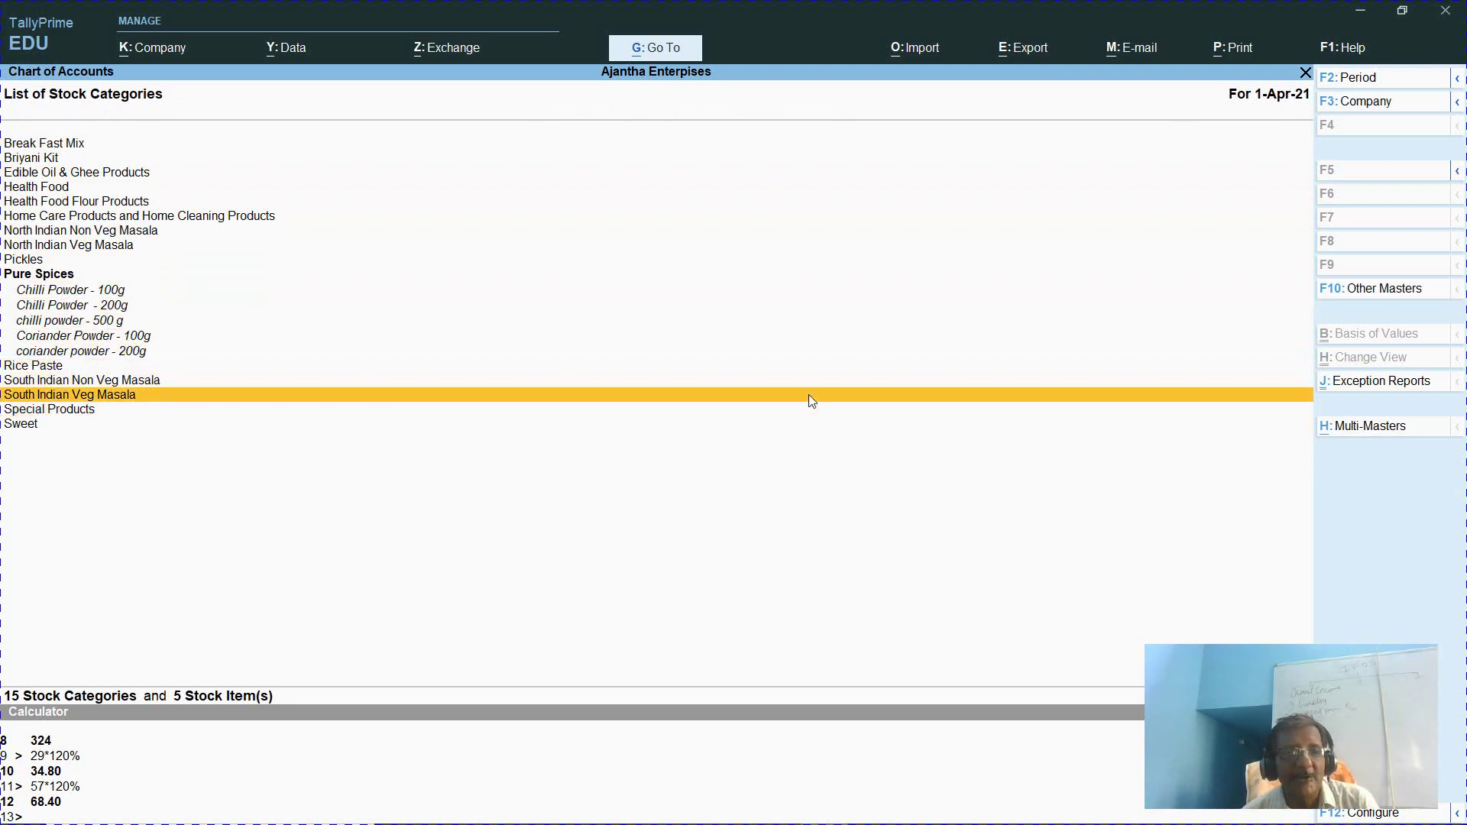
pyautogui.press('Up')
pyautogui.press('Up')
pyautogui.press('Up')
pyautogui.press('Up')
pyautogui.press('Up')
pyautogui.press('Up')
pyautogui.press('Up')
pyautogui.press('Up')
pyautogui.press('Up')
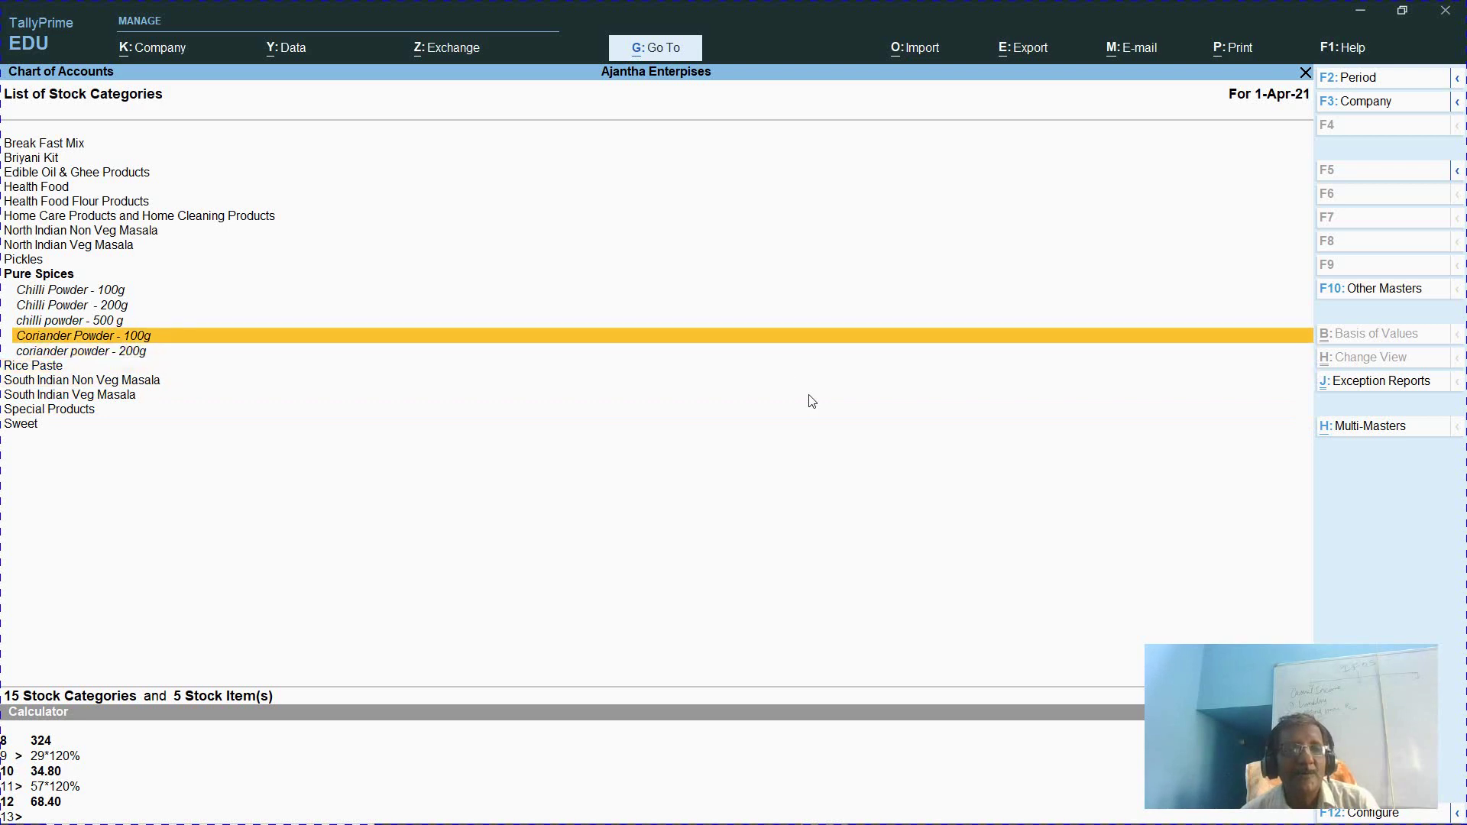
pyautogui.press('Down')
pyautogui.press('Down')
pyautogui.press('Down')
pyautogui.press('Down')
pyautogui.press('Up')
pyautogui.press('Up')
pyautogui.press('Up')
pyautogui.press('Up')
pyautogui.press('Return')
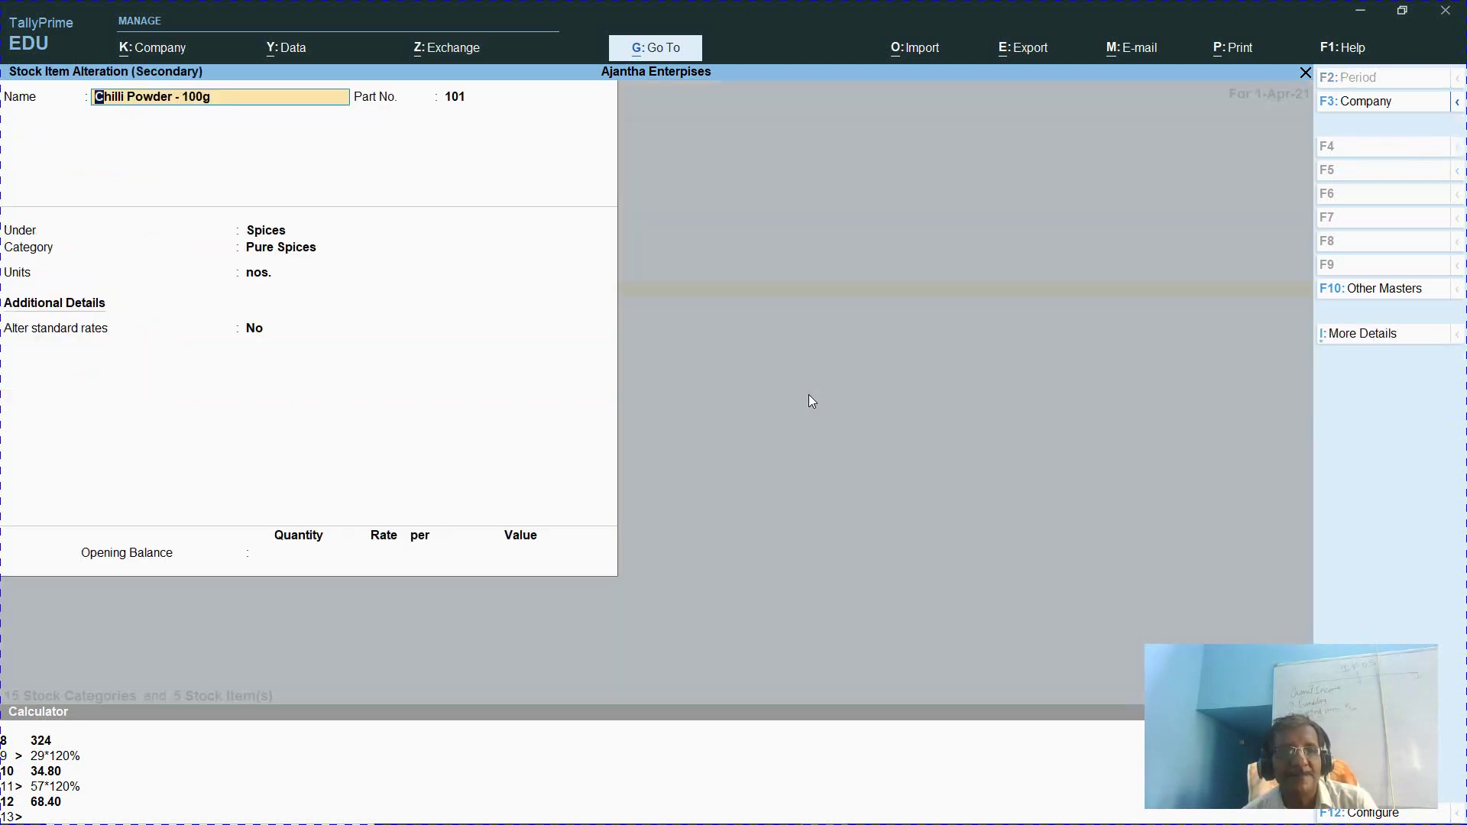
pyautogui.press('Escape')
pyautogui.press('Escape')
pyautogui.press('y')
pyautogui.press('Escape')
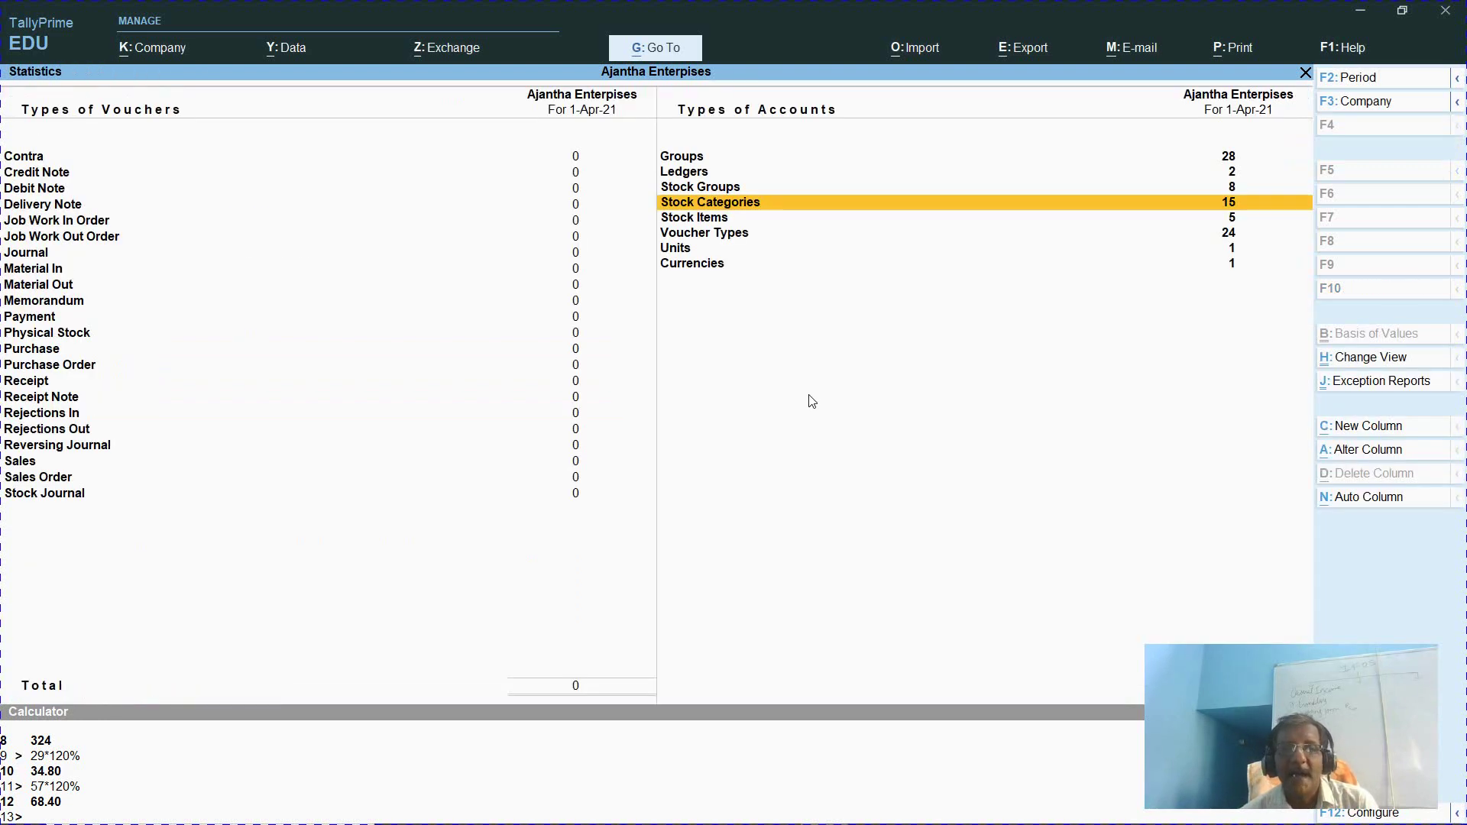
# Review the five stock items down to coriander powder - 200g, then close Statistics
pyautogui.press('Down')
pyautogui.press('Return')
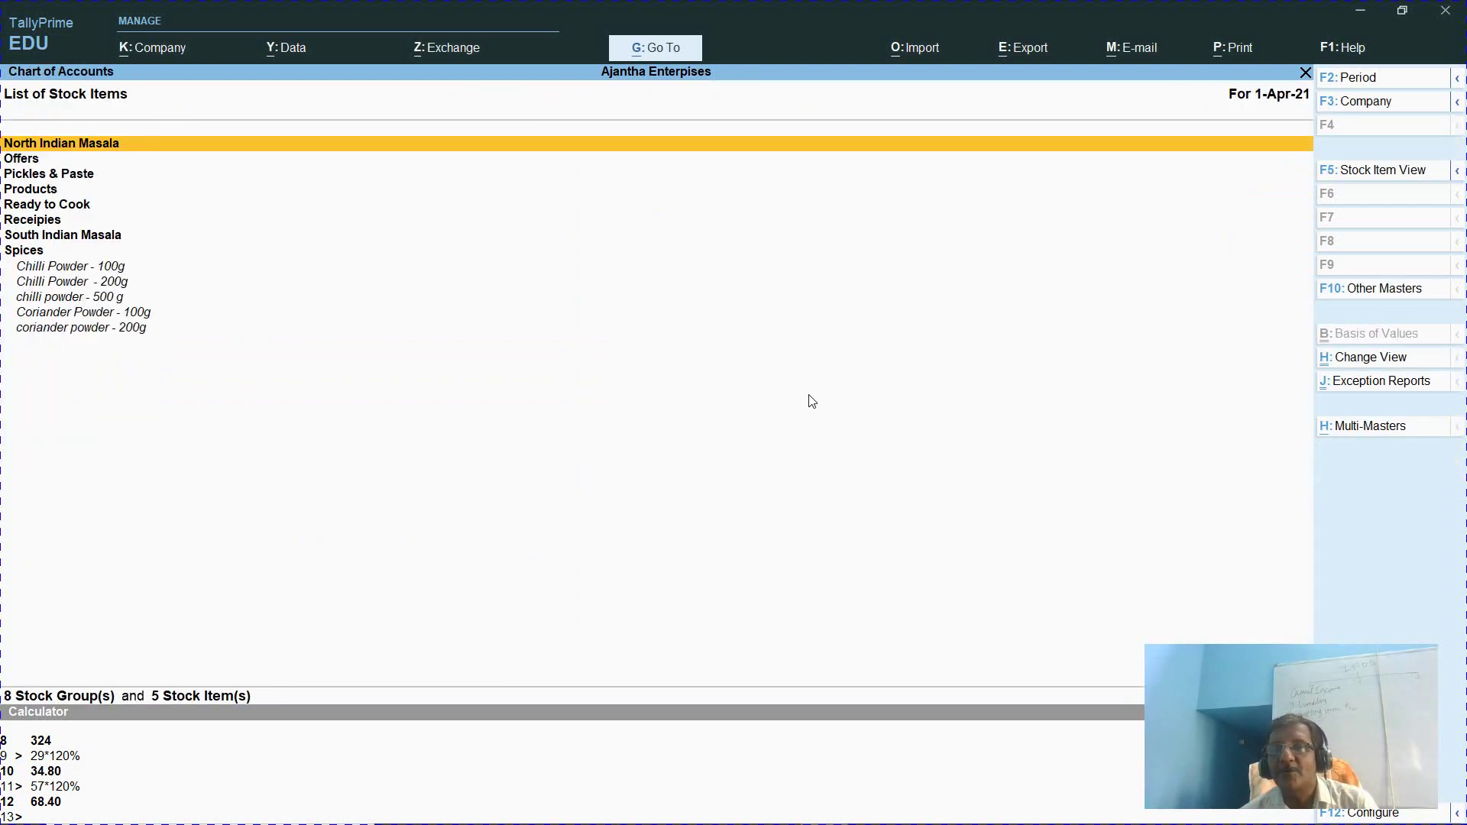
pyautogui.press('Down')
pyautogui.press('Down')
pyautogui.press('Down')
pyautogui.press('Down')
pyautogui.press('Down')
pyautogui.press('Down')
pyautogui.press('Down')
pyautogui.press('Down')
pyautogui.press('Down')
pyautogui.press('Down')
pyautogui.press('Down')
pyautogui.press('Down')
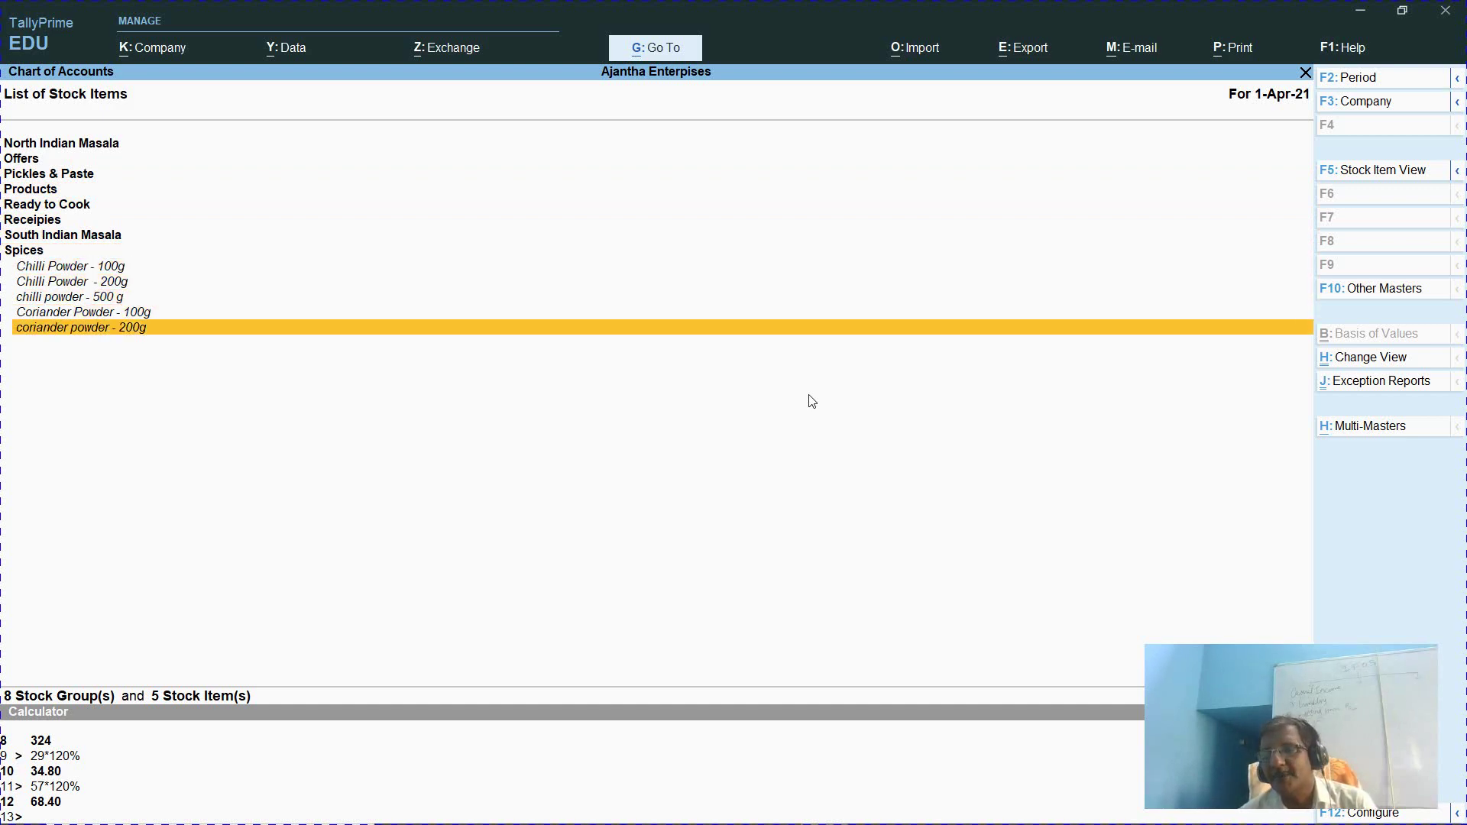
pyautogui.press('Escape')
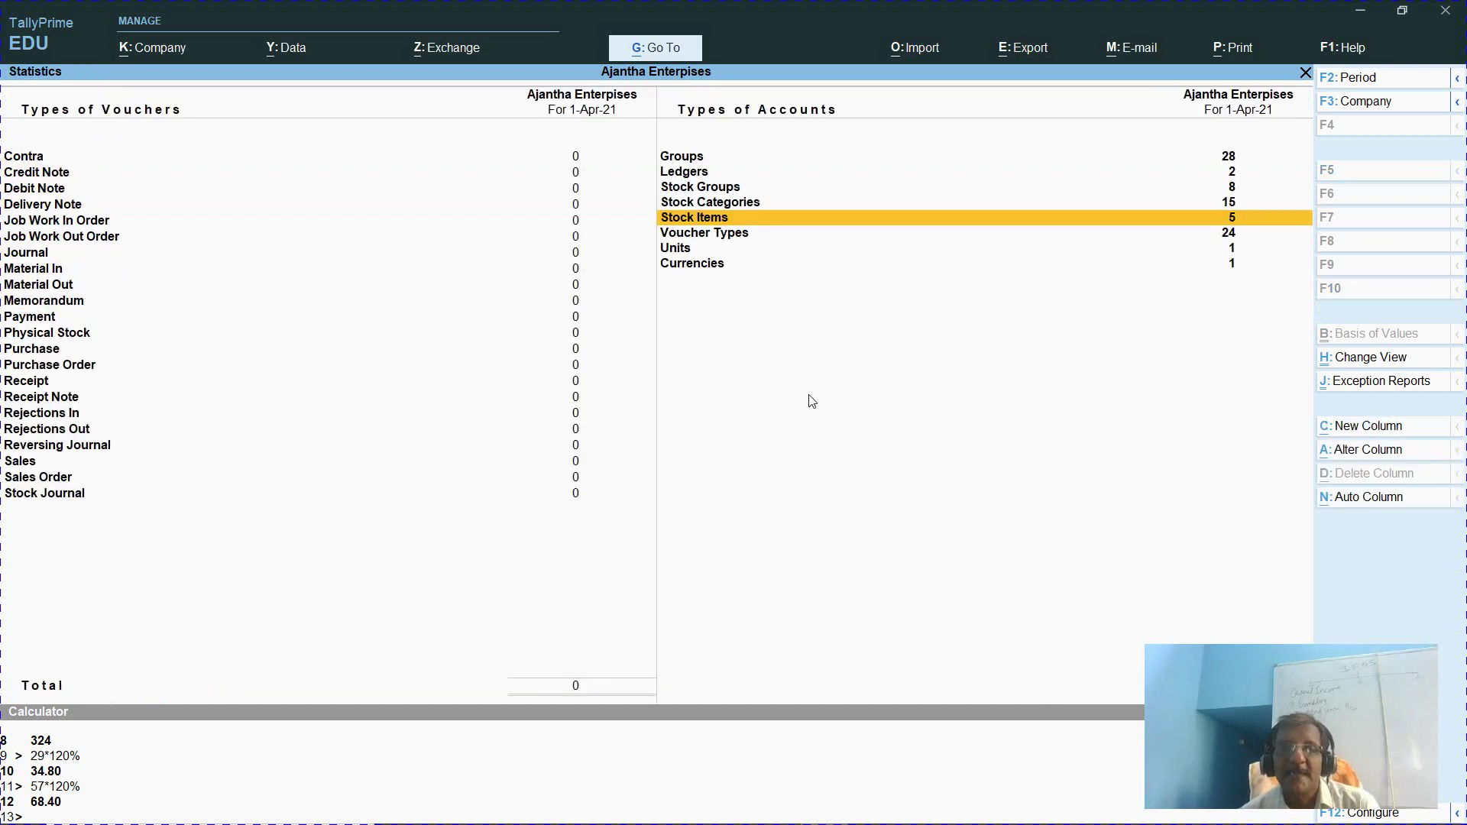
pyautogui.press('Escape')
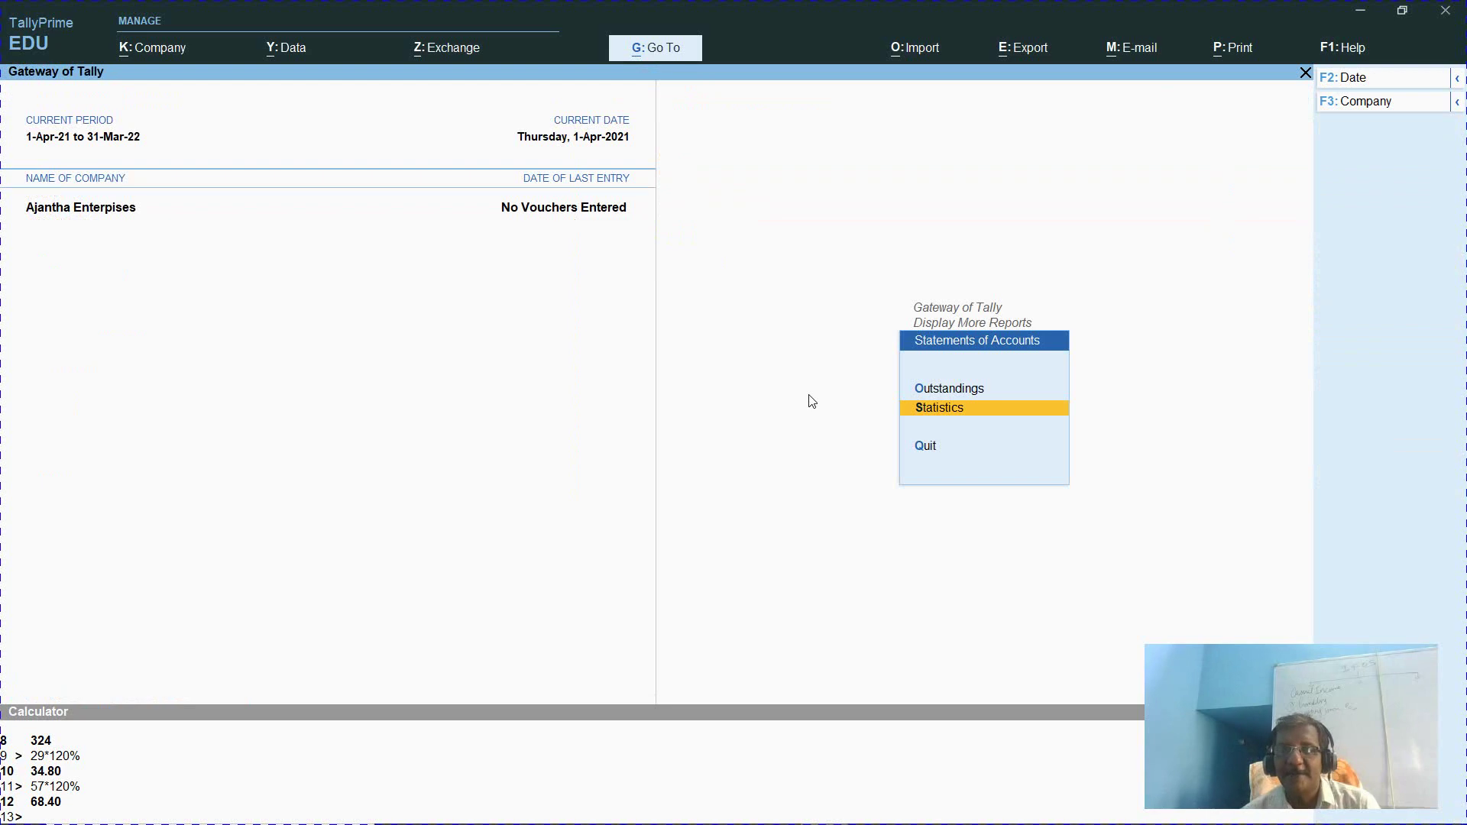
# Open the Chart of Accounts List of Stock Items, showing 8 groups and 5 items
pyautogui.press('Escape')
pyautogui.press('Escape')
pyautogui.press('Up')
pyautogui.press('Up')
pyautogui.press('Up')
pyautogui.press('Up')
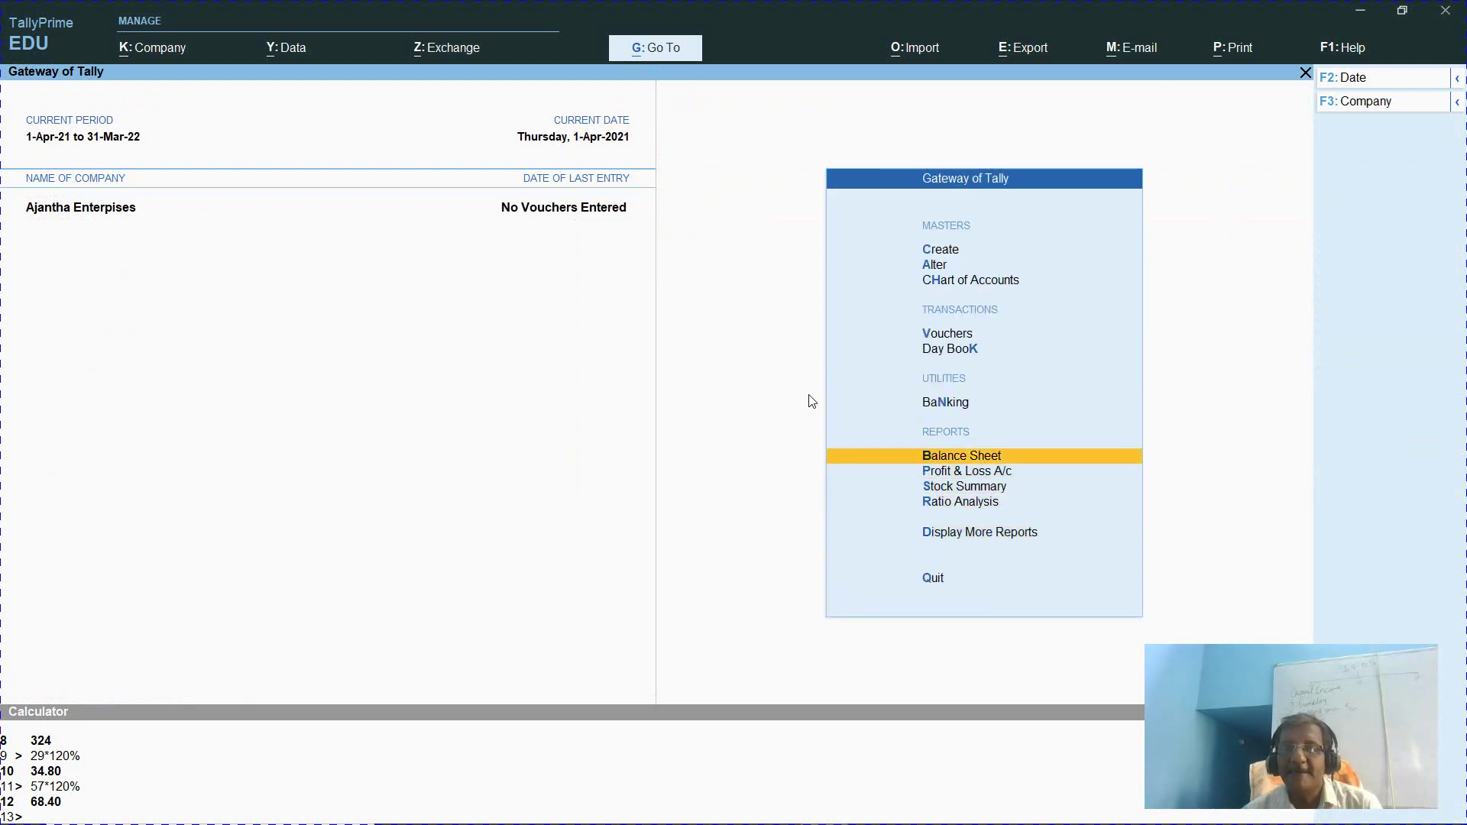
pyautogui.press('Up')
pyautogui.press('Up')
pyautogui.press('Up')
pyautogui.press('Up')
pyautogui.press('Up')
pyautogui.press('Up')
pyautogui.press('Down')
pyautogui.press('Down')
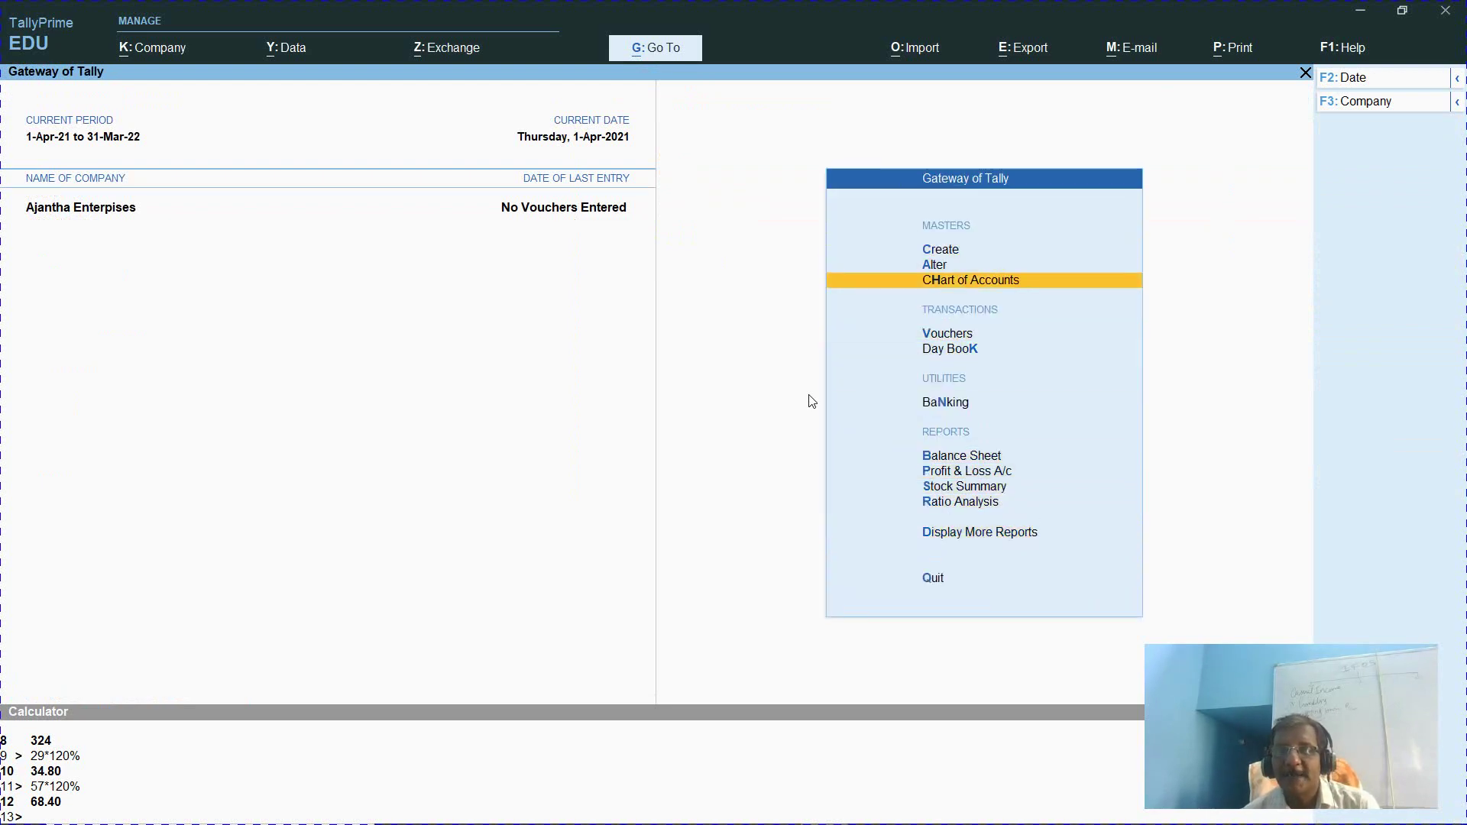
pyautogui.press('Return')
pyautogui.press('Down')
pyautogui.press('Down')
pyautogui.press('Down')
pyautogui.press('Down')
pyautogui.press('Down')
pyautogui.press('Down')
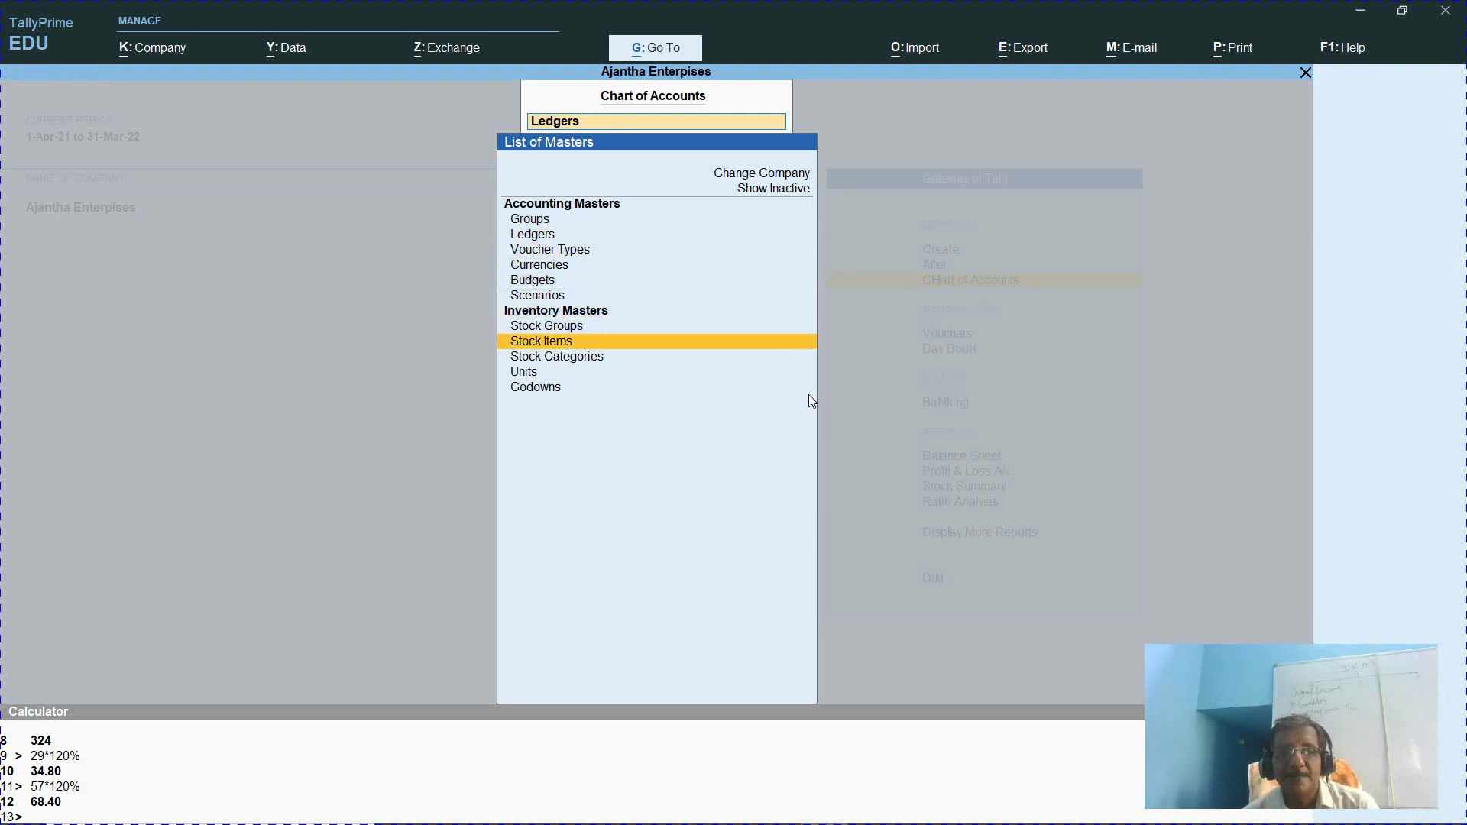
pyautogui.press('Return')
# Switch to the AachiFoods Coriander Powder product page in Chrome
pyautogui.press('alt')
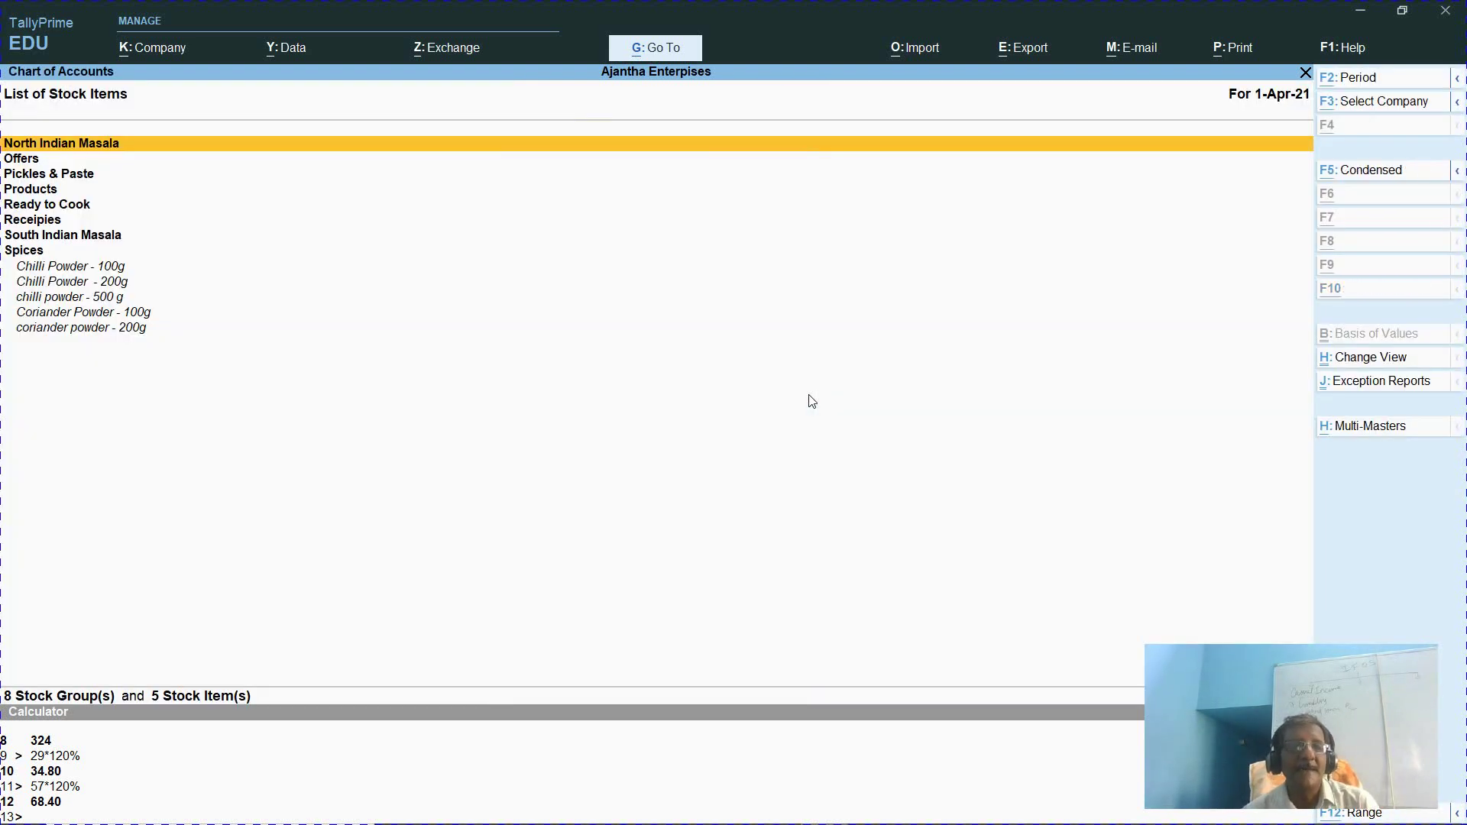
pyautogui.press('alt')
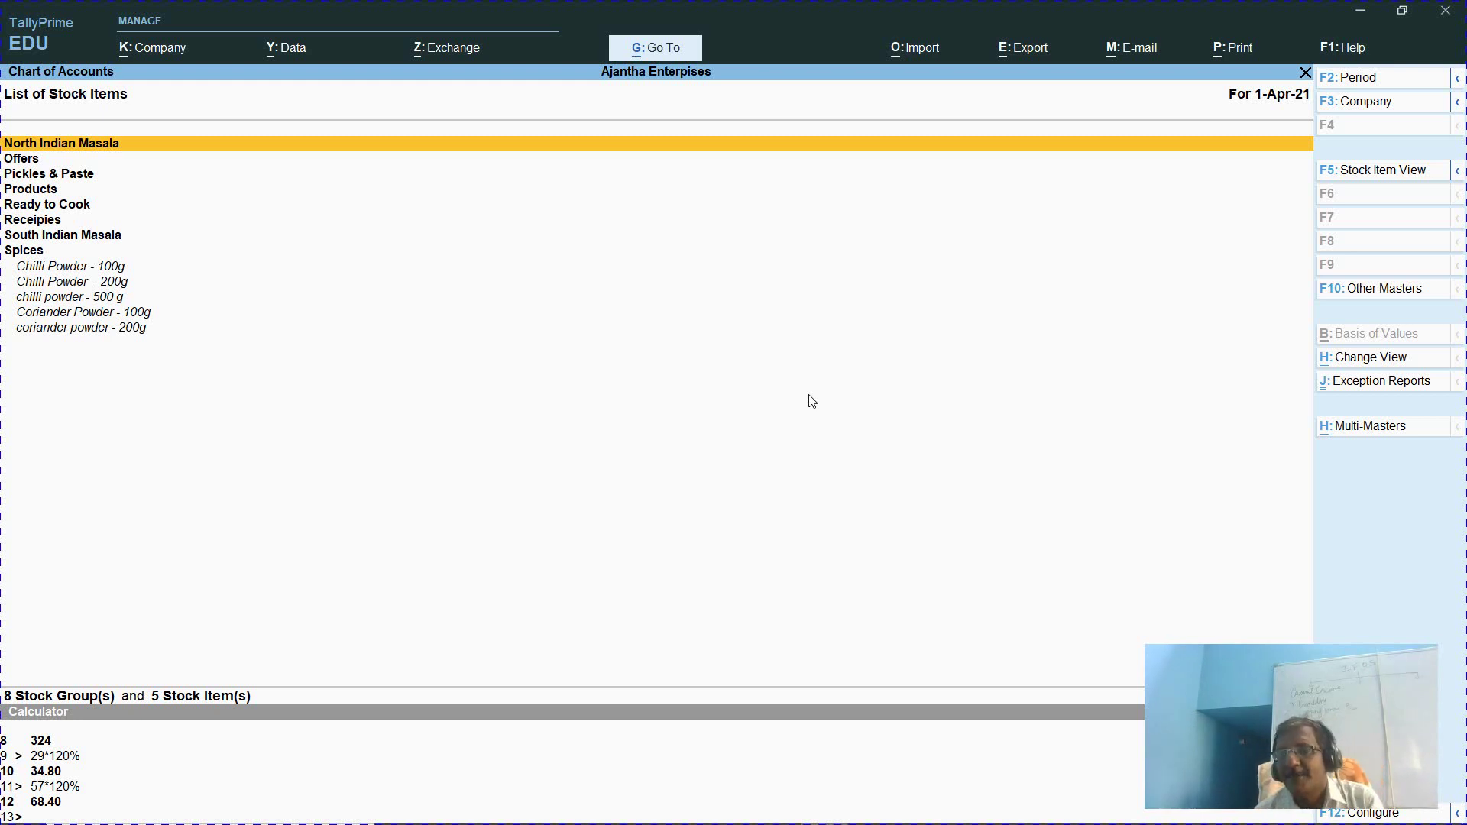
pyautogui.hotkey('alt', 'Tab')
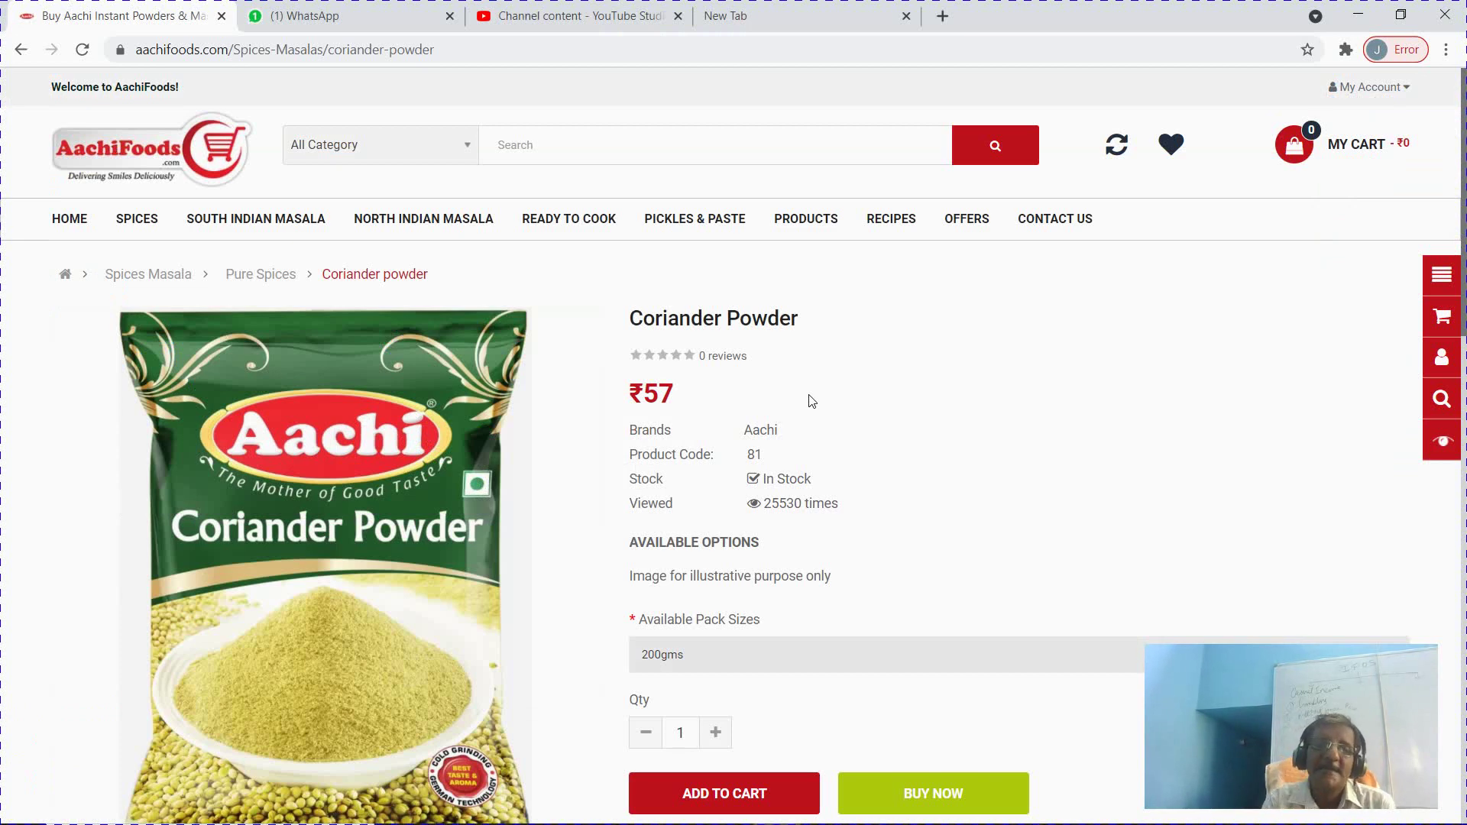
pyautogui.moveTo(244, 221)
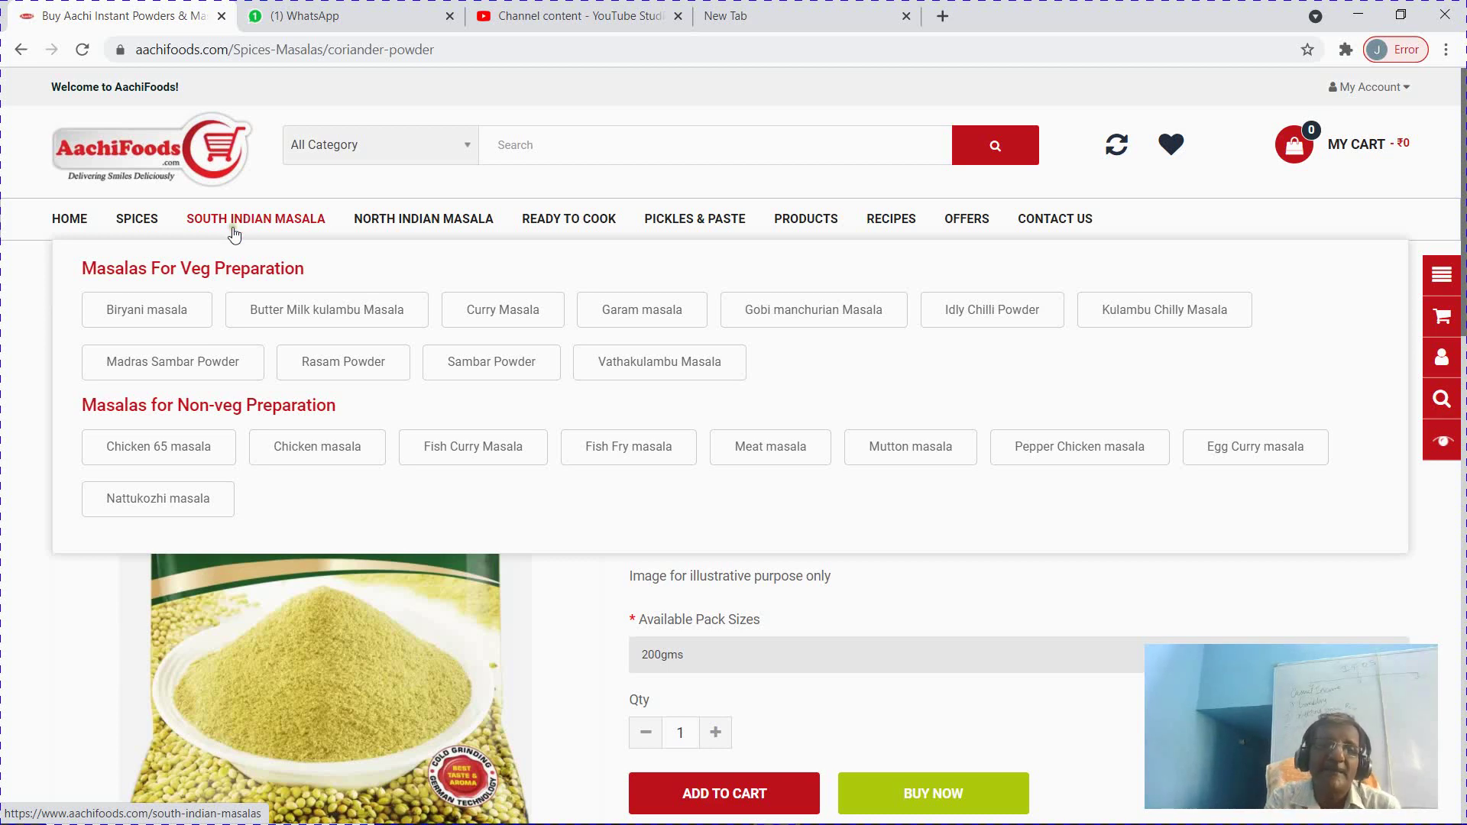
pyautogui.moveTo(122, 218)
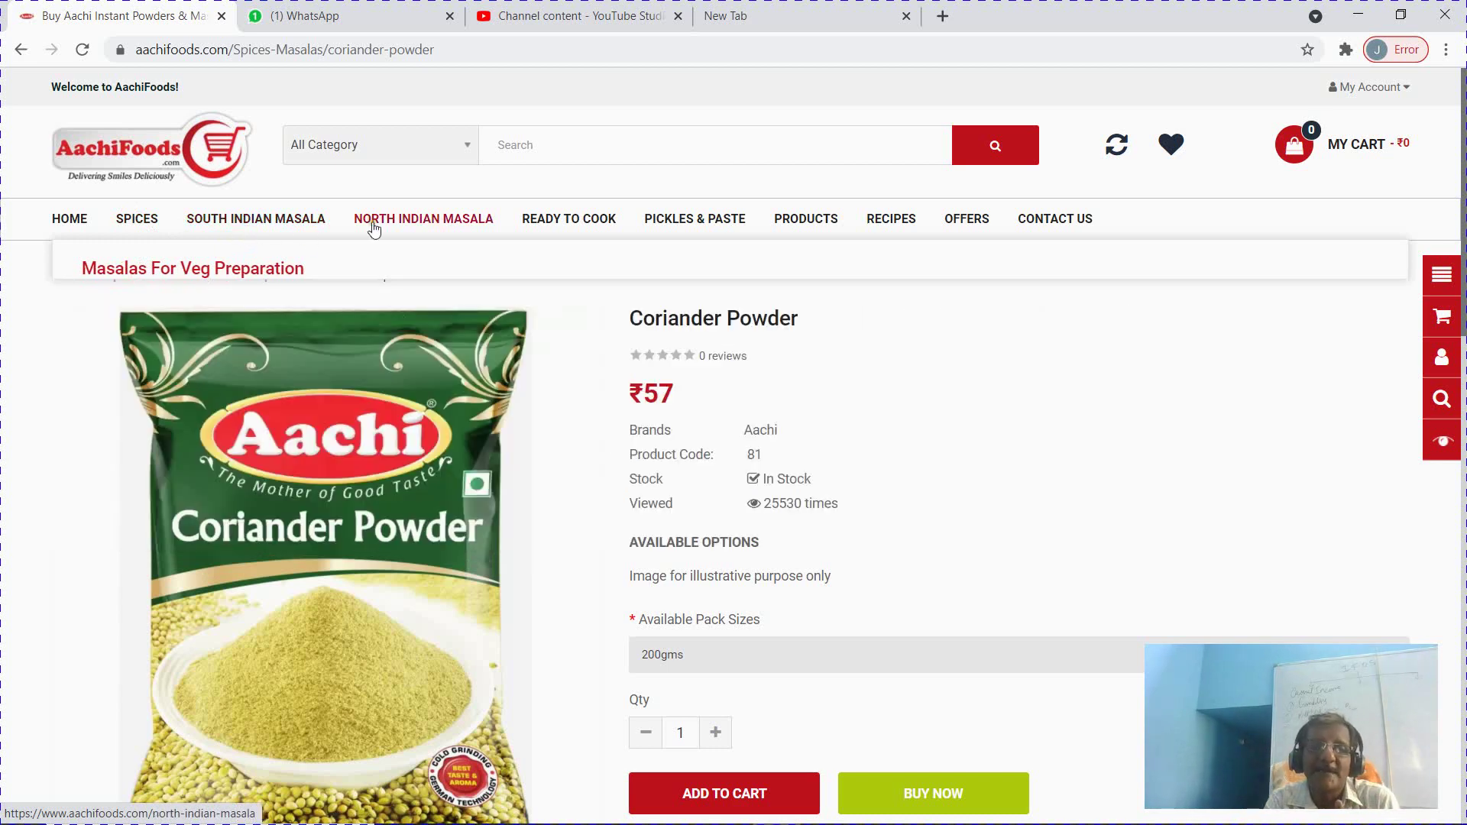
pyautogui.moveTo(412, 219)
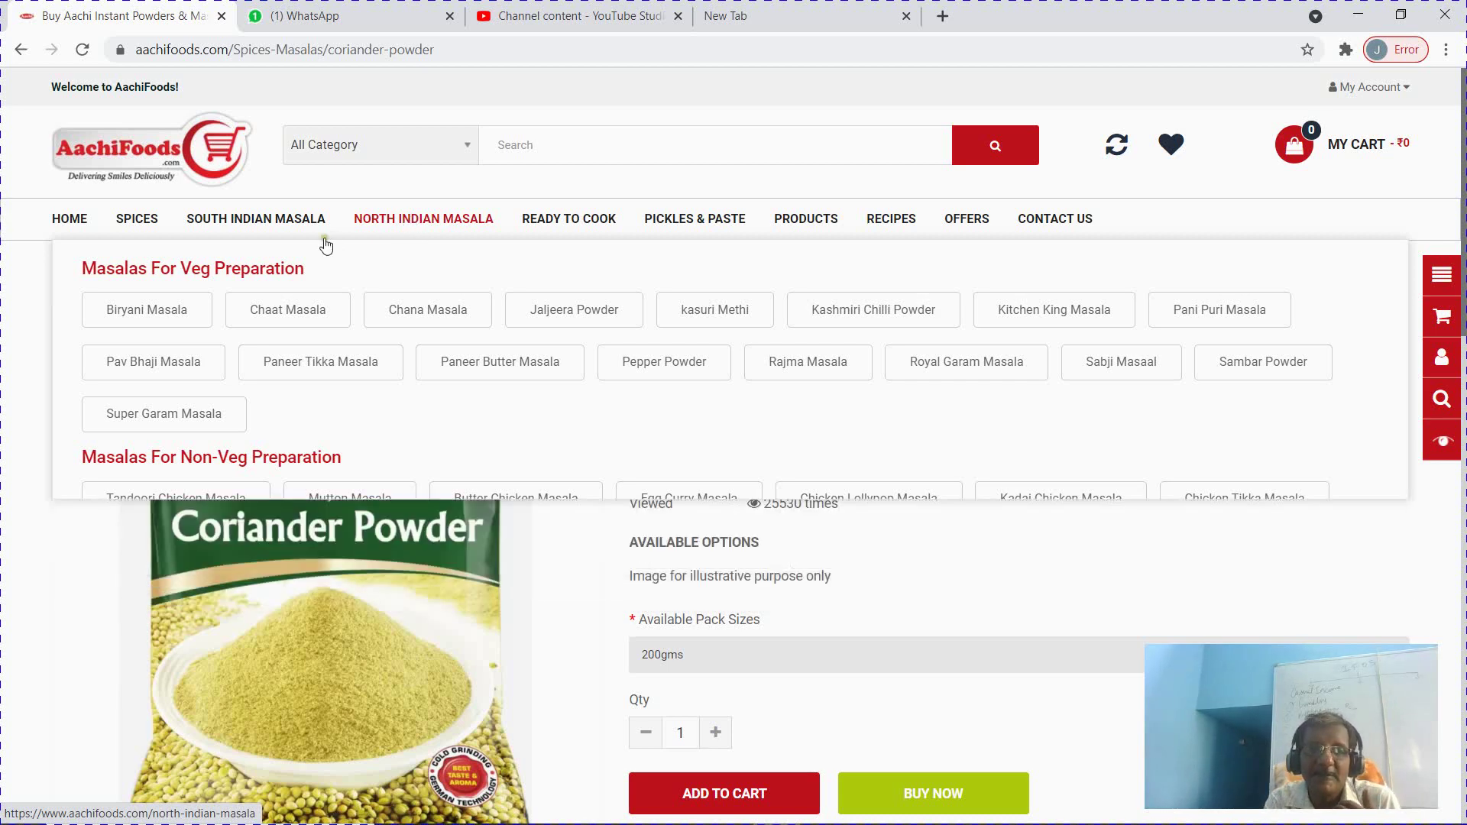
# Open the South Indian Masalas listing, showing Biryani Masala ₹88 and Curry Masala ₹55
pyautogui.click(233, 221)
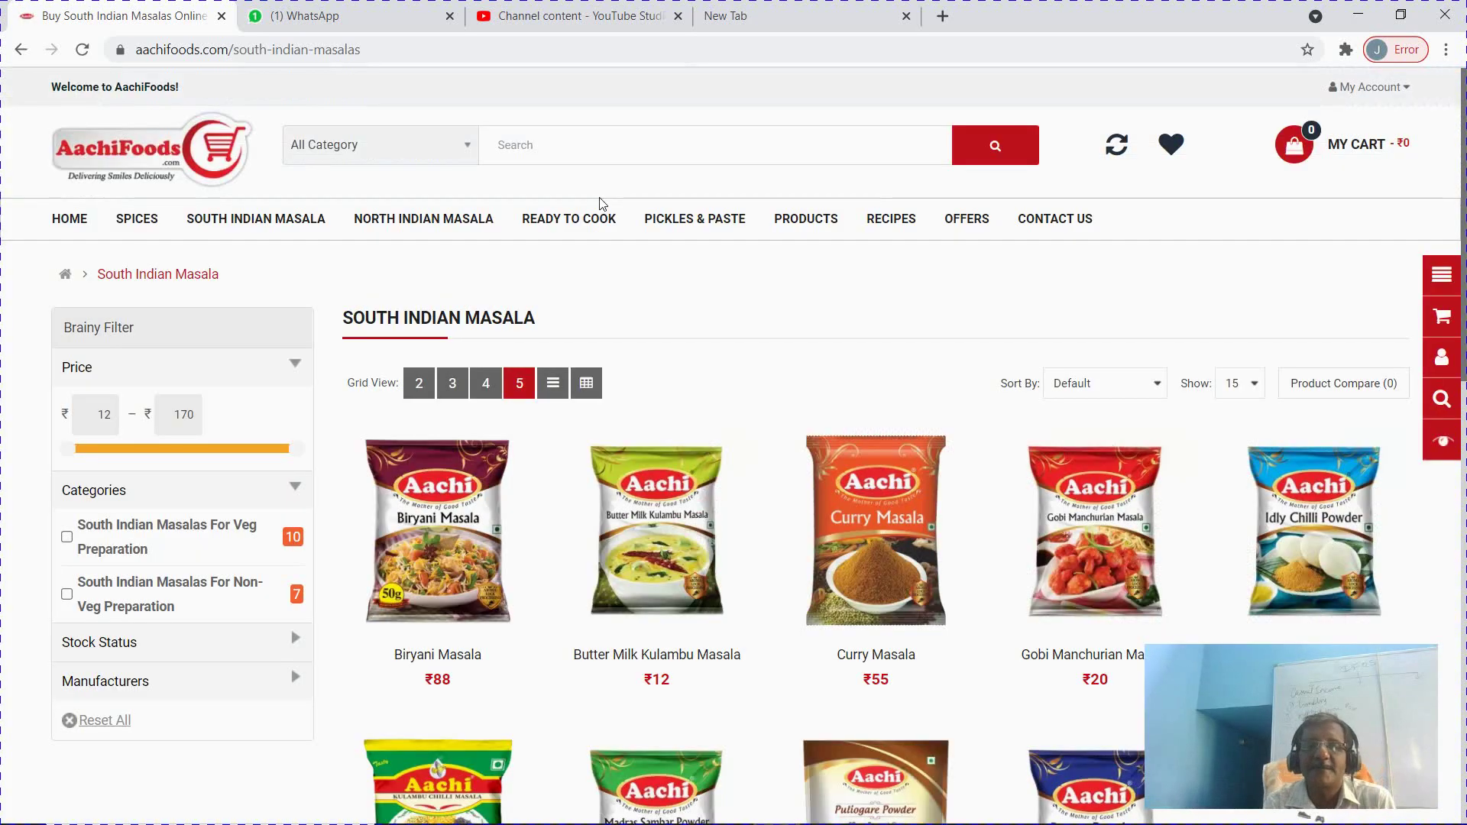
pyautogui.moveTo(709, 220)
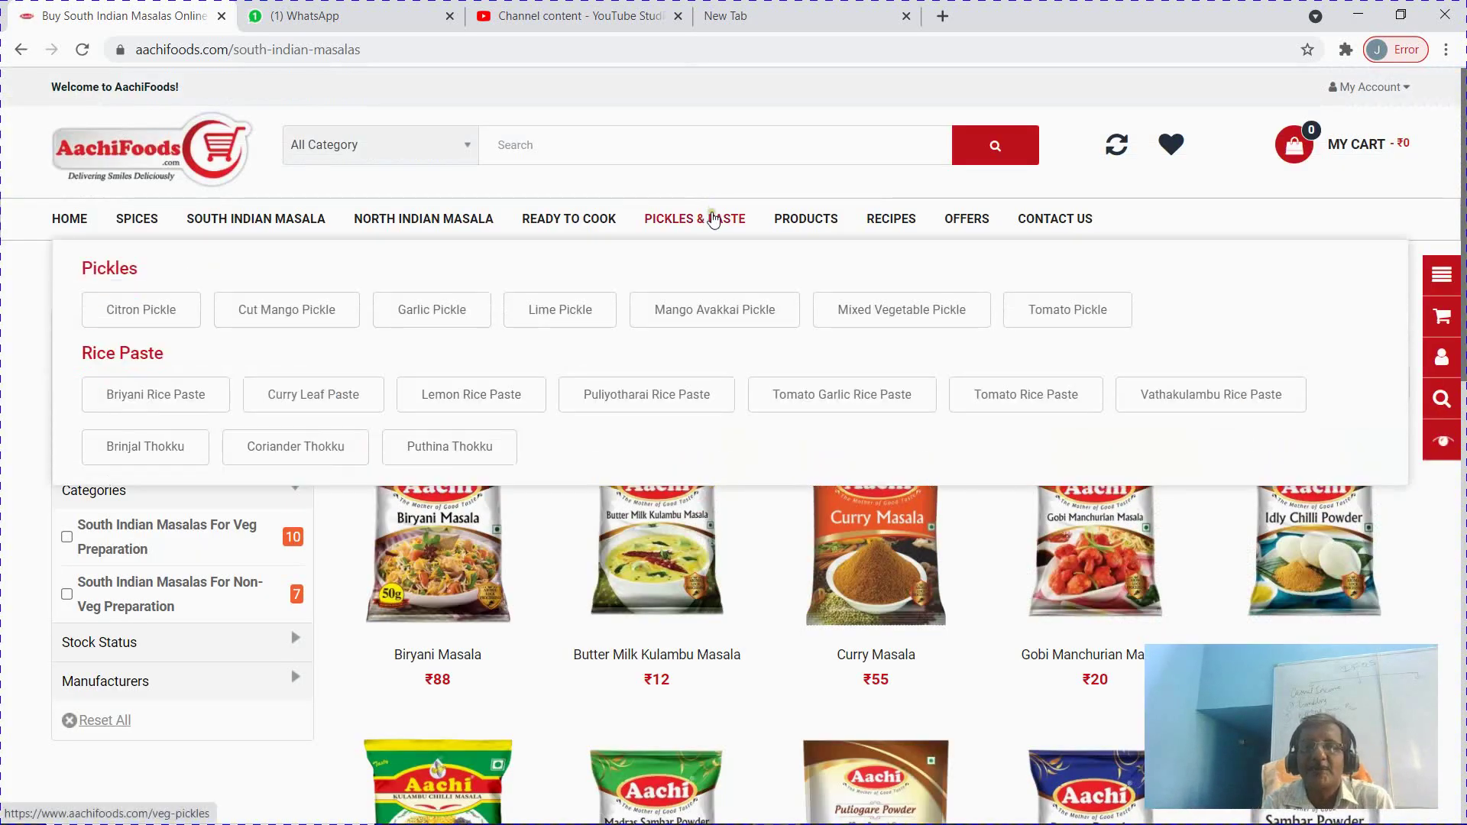